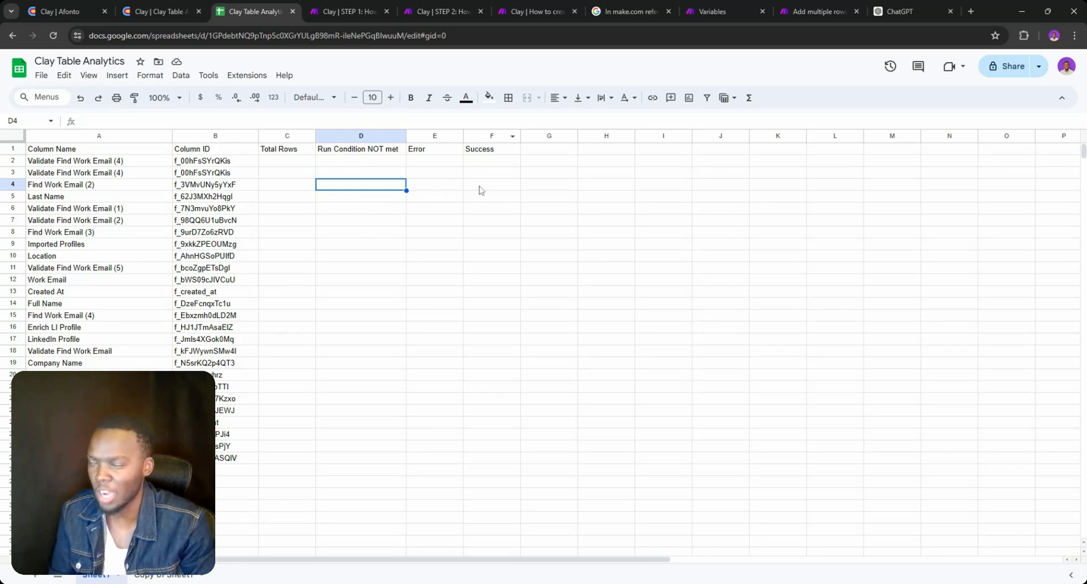
- Switch to the Clay table and read the error message of the second row's Find Work Email cell
{"action": "left_click", "coordinate": [157, 11]}
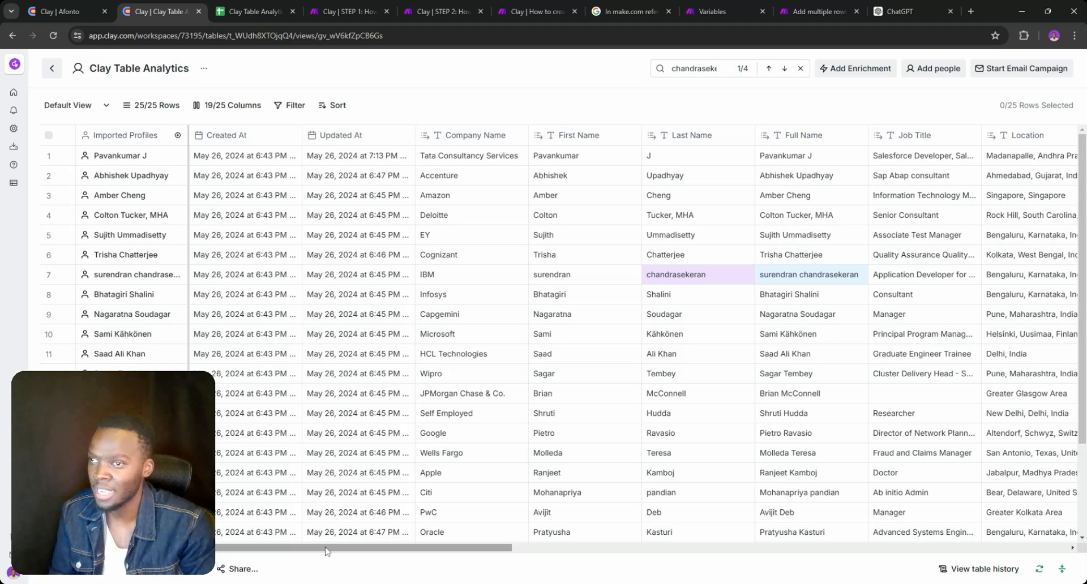
{"action": "left_click_drag", "start_coordinate": [347, 547], "coordinate": [765, 554]}
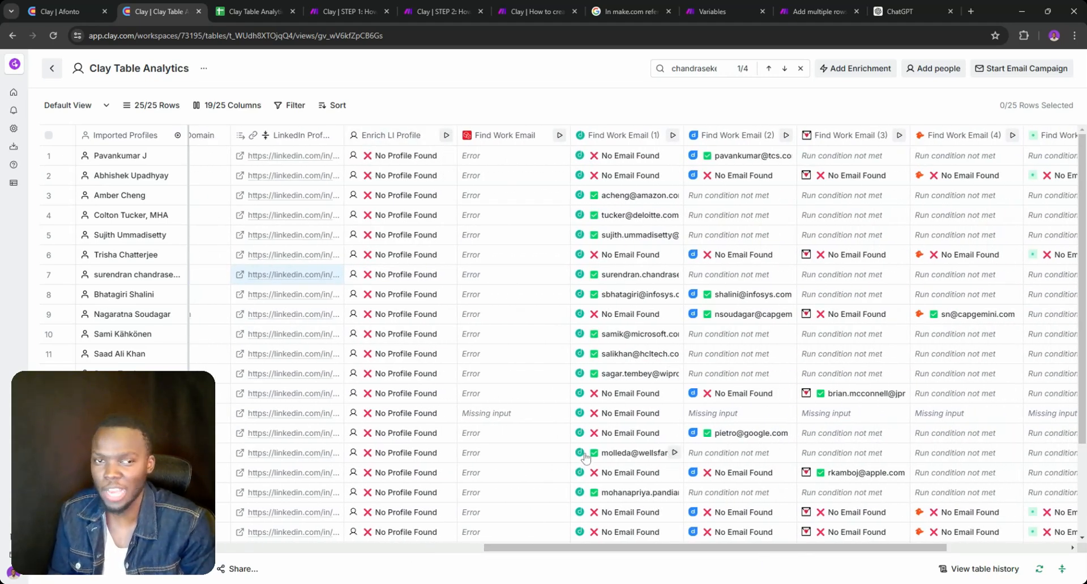
{"action": "left_click", "coordinate": [478, 178]}
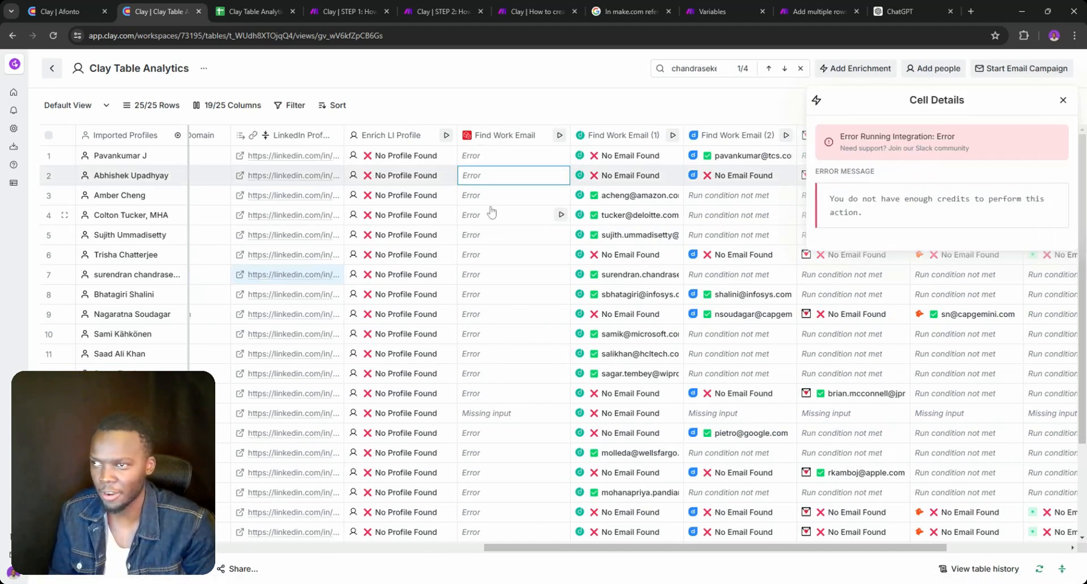
{"action": "left_click_drag", "start_coordinate": [830, 199], "coordinate": [862, 213]}
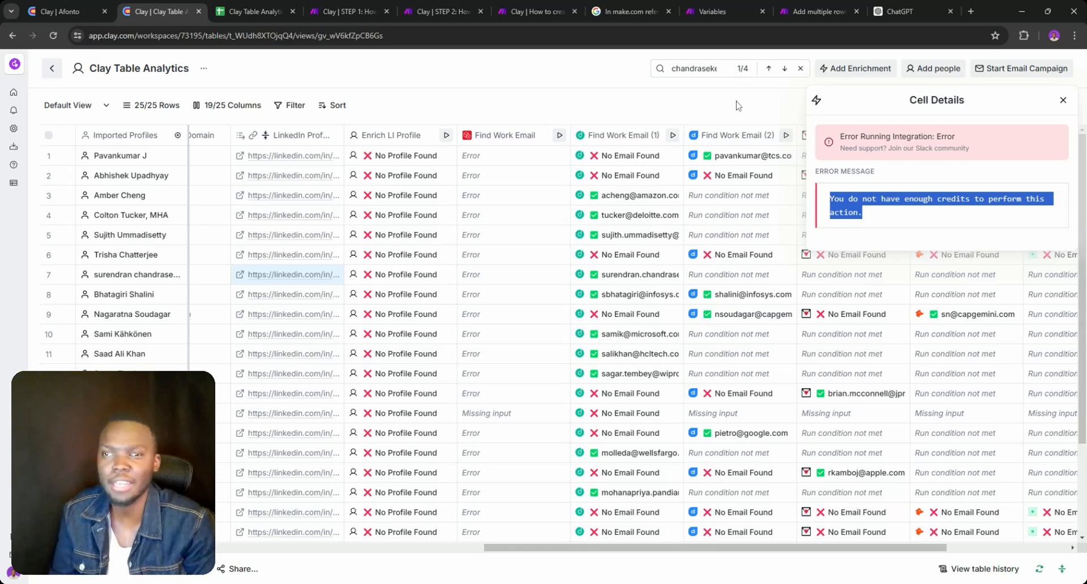
{"action": "left_click", "coordinate": [1063, 100]}
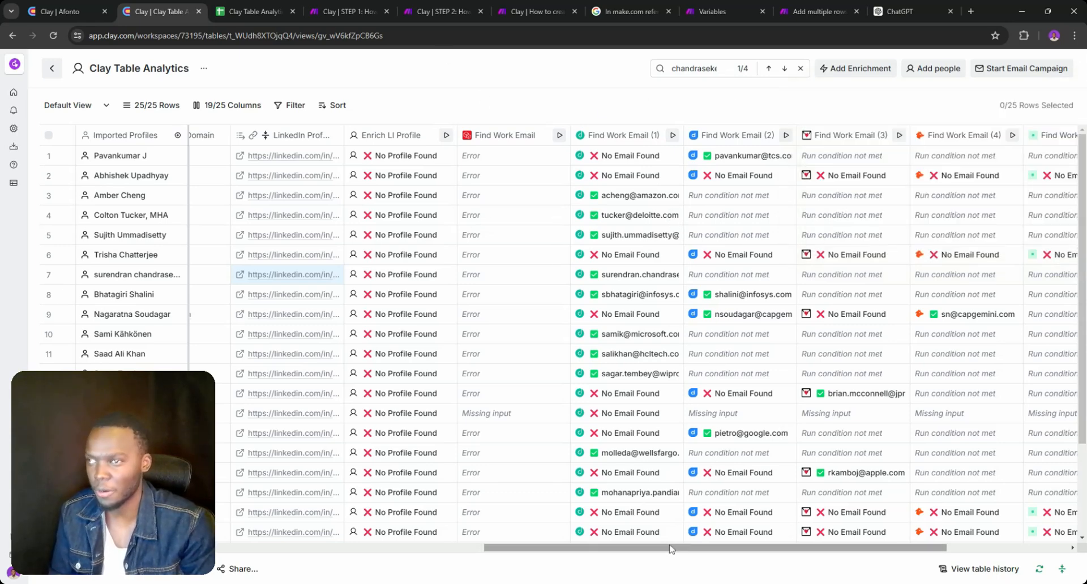
- Review the Find Work Email columns through to the final Work Email column in the Clay table
{"action": "scroll", "coordinate": [526, 266], "scroll_direction": "right", "scroll_amount": 5}
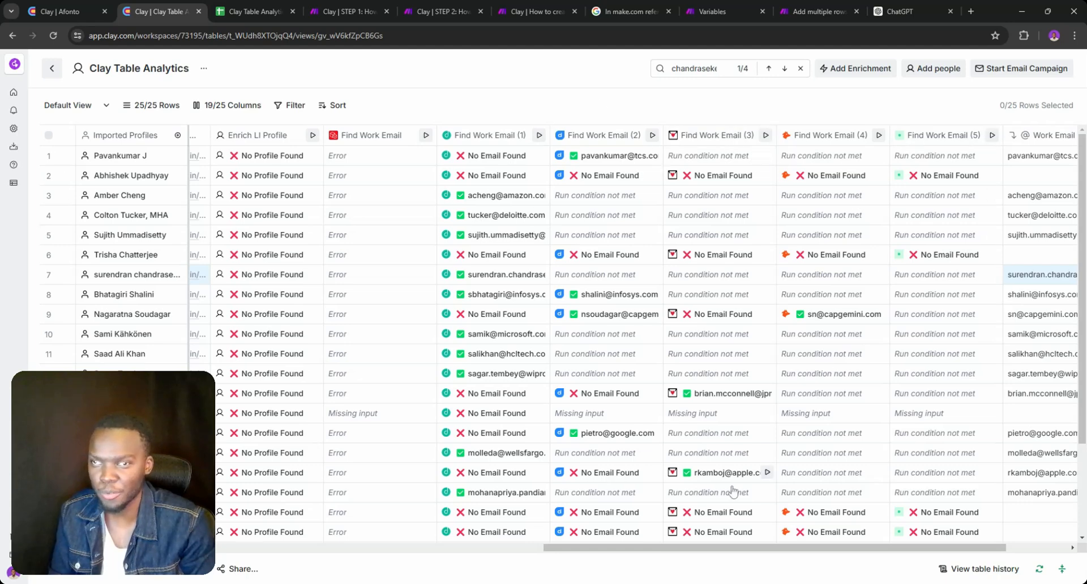
{"action": "left_click_drag", "start_coordinate": [683, 549], "coordinate": [748, 552]}
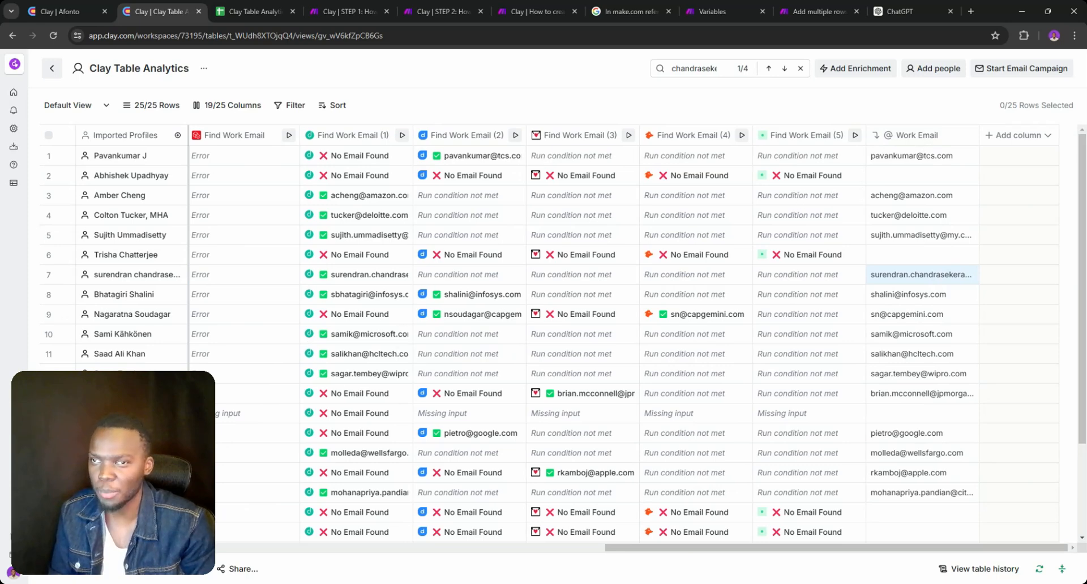
{"action": "scroll", "coordinate": [427, 171], "scroll_direction": "left", "scroll_amount": 6}
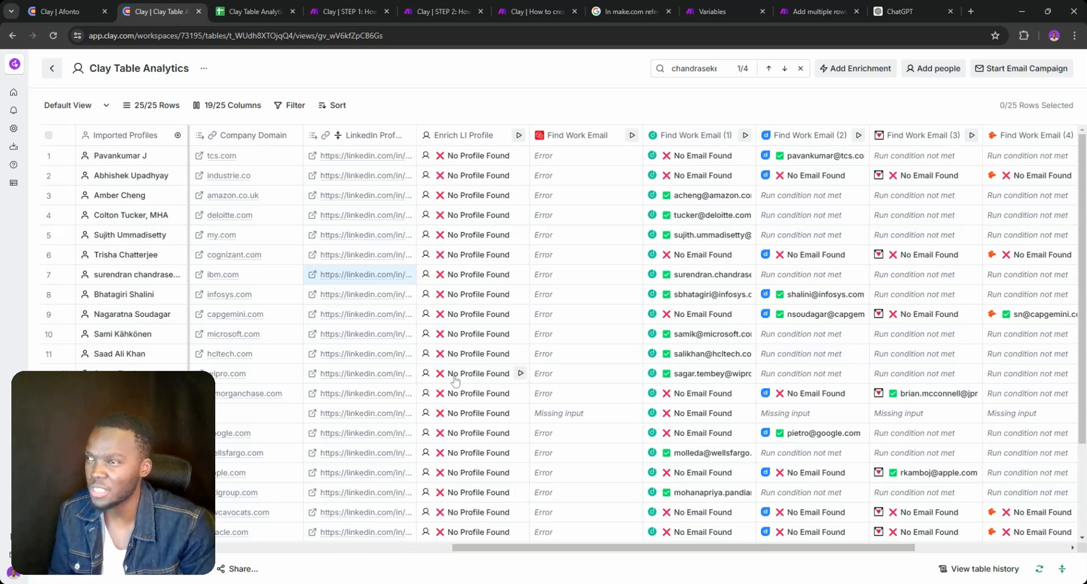
- Review both sheets of the Clay Table Analytics spreadsheet in Google Sheets and the table list in the Clay workspace
{"action": "left_click", "coordinate": [252, 15]}
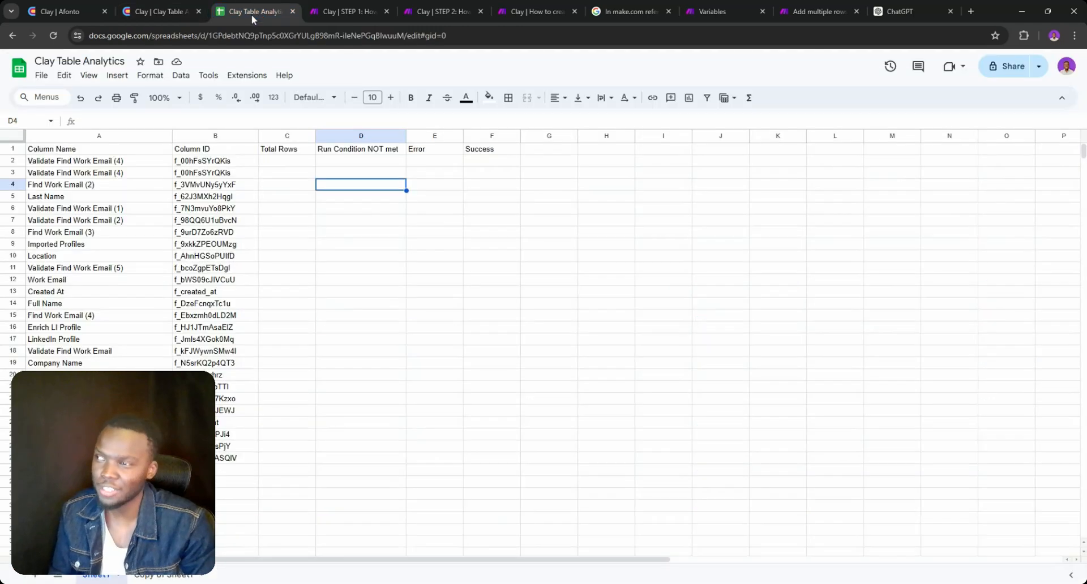
{"action": "left_click", "coordinate": [172, 576]}
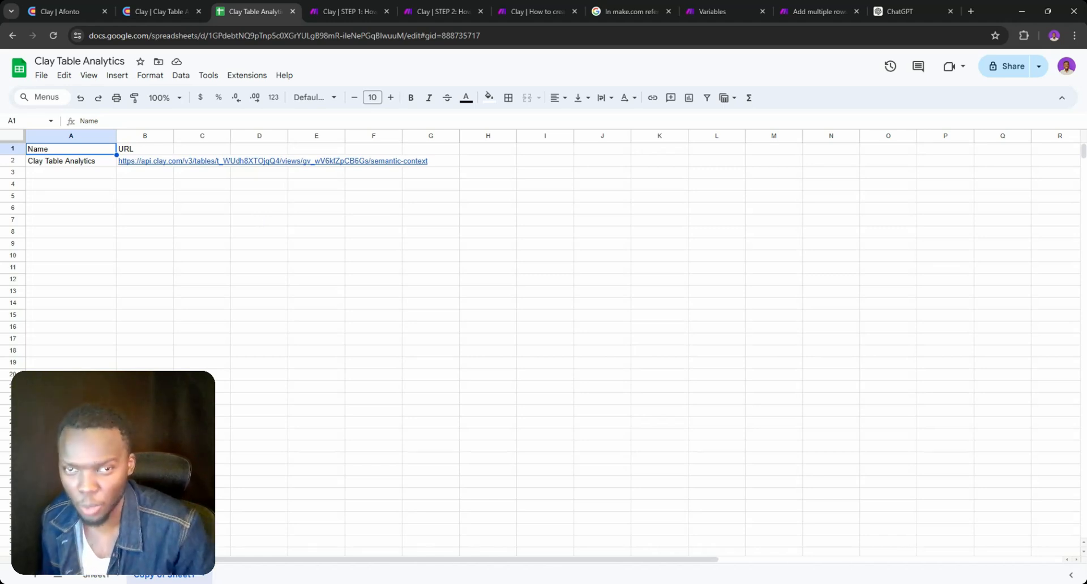
{"action": "left_click", "coordinate": [56, 11]}
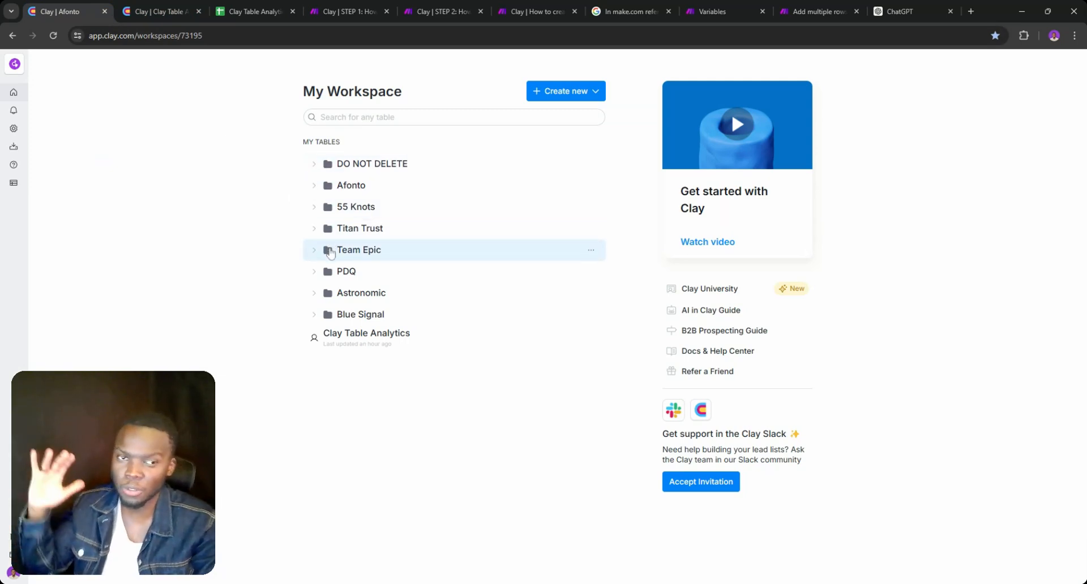
{"action": "left_click", "coordinate": [254, 11]}
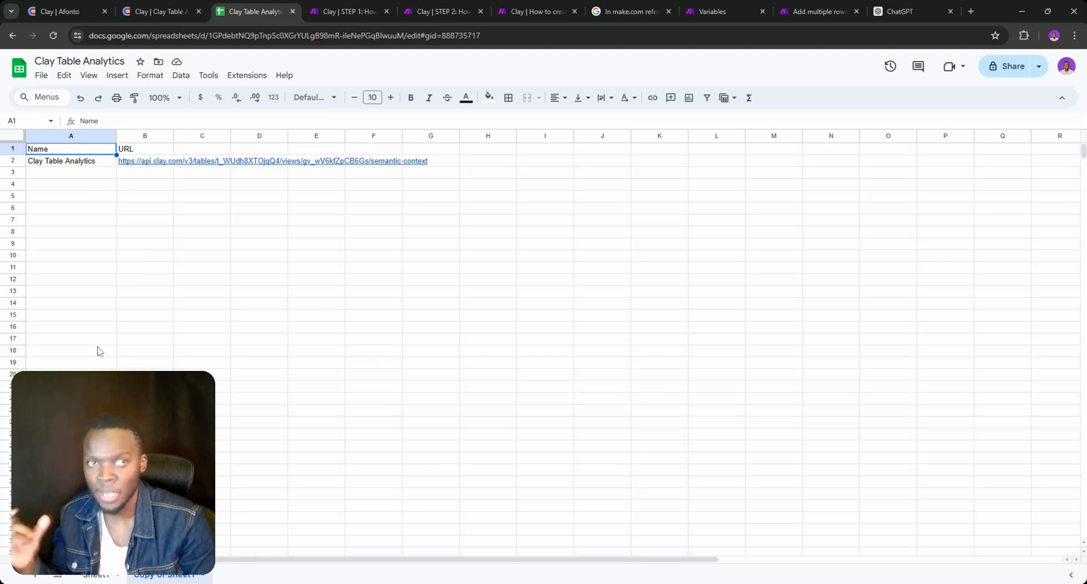
{"action": "left_click", "coordinate": [101, 576]}
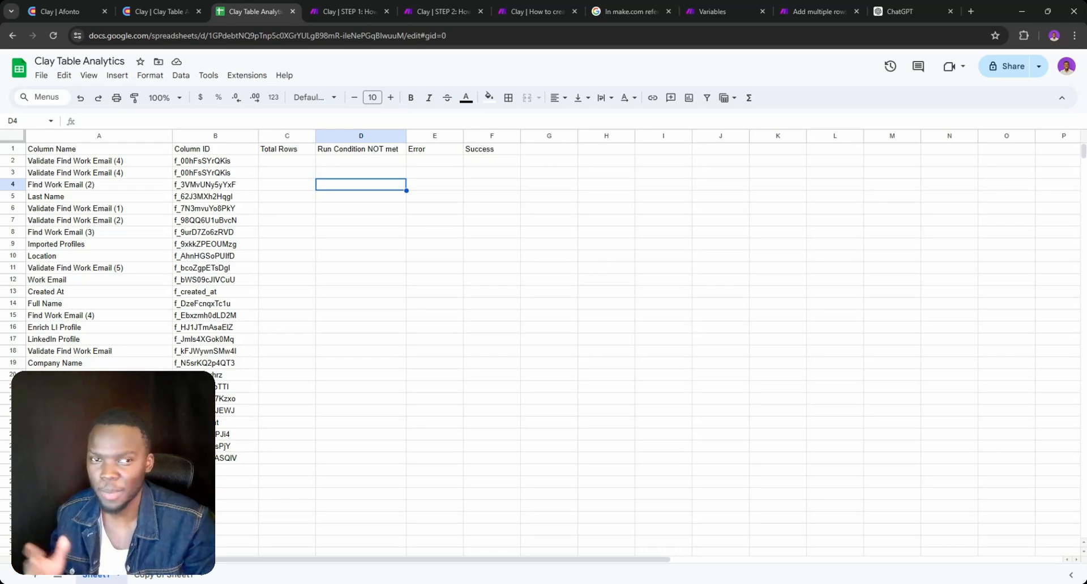
- Switch to Make and look over the module chains of the STEP 1 and STEP 2 Clay analytics scenarios
{"action": "left_click", "coordinate": [343, 6]}
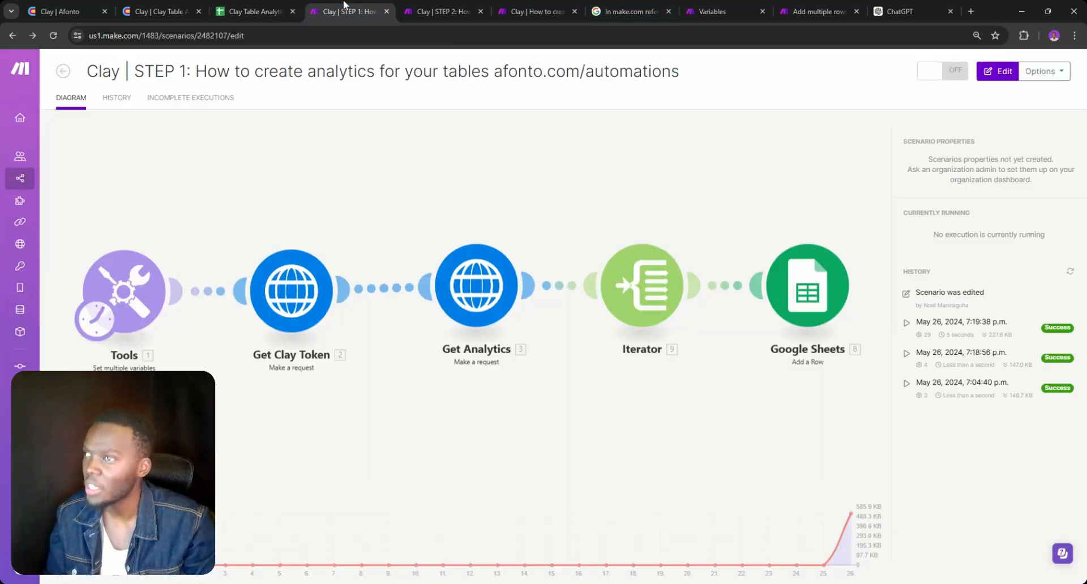
{"action": "left_click", "coordinate": [447, 11]}
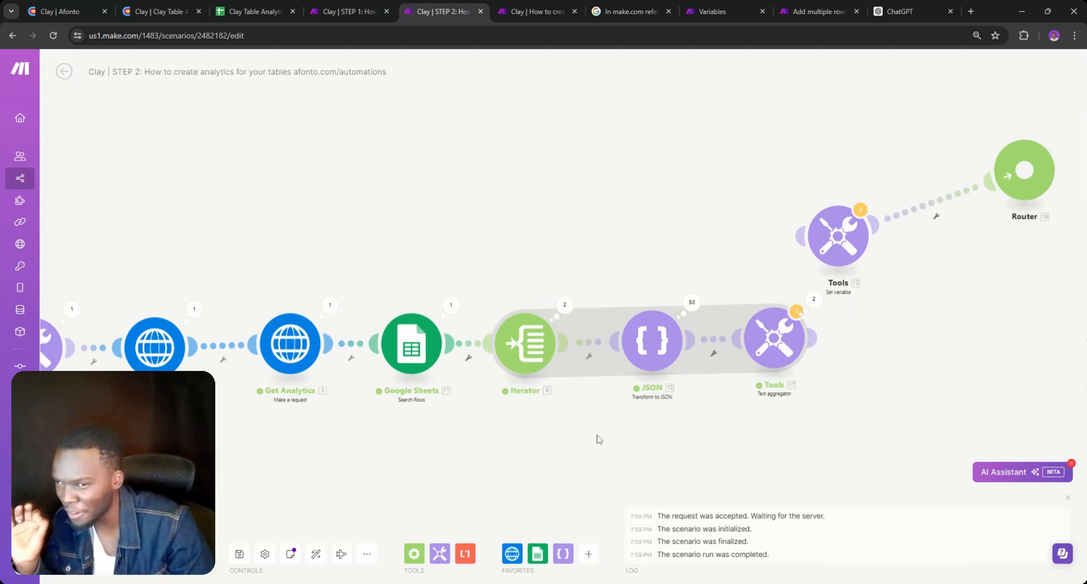
{"action": "left_click_drag", "start_coordinate": [584, 444], "coordinate": [737, 399]}
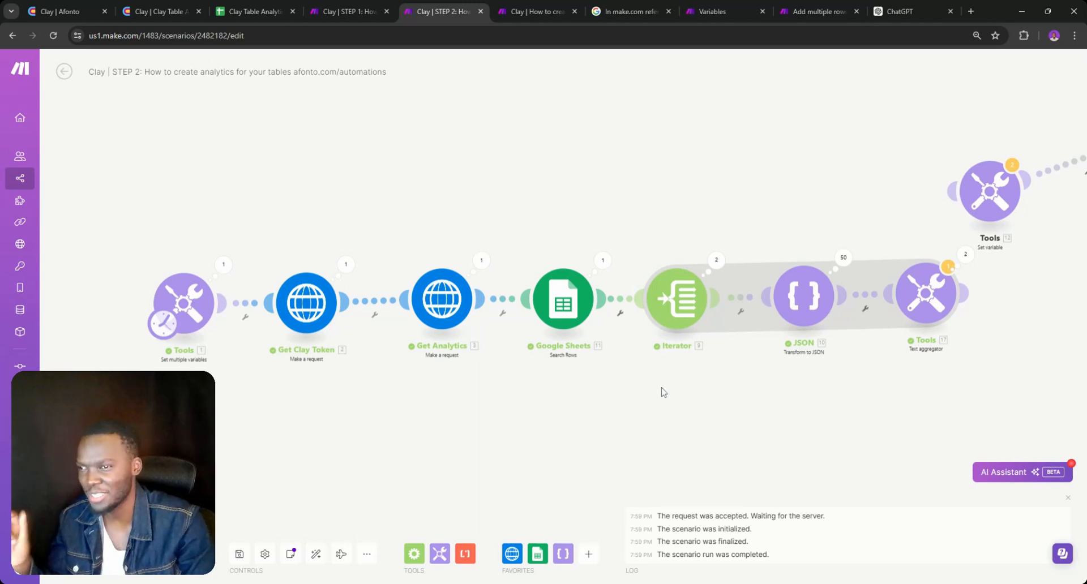
{"action": "left_click_drag", "start_coordinate": [663, 391], "coordinate": [555, 389]}
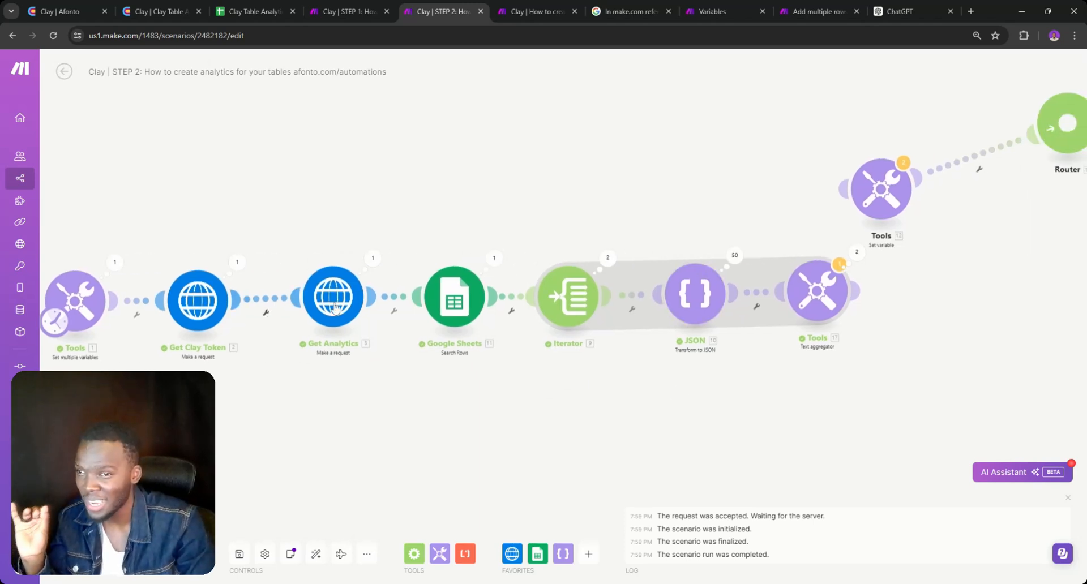
- Inspect the JSON string output of Operation 6 in the JSON module's last run
{"action": "left_click", "coordinate": [708, 299]}
{"action": "left_click", "coordinate": [700, 247]}
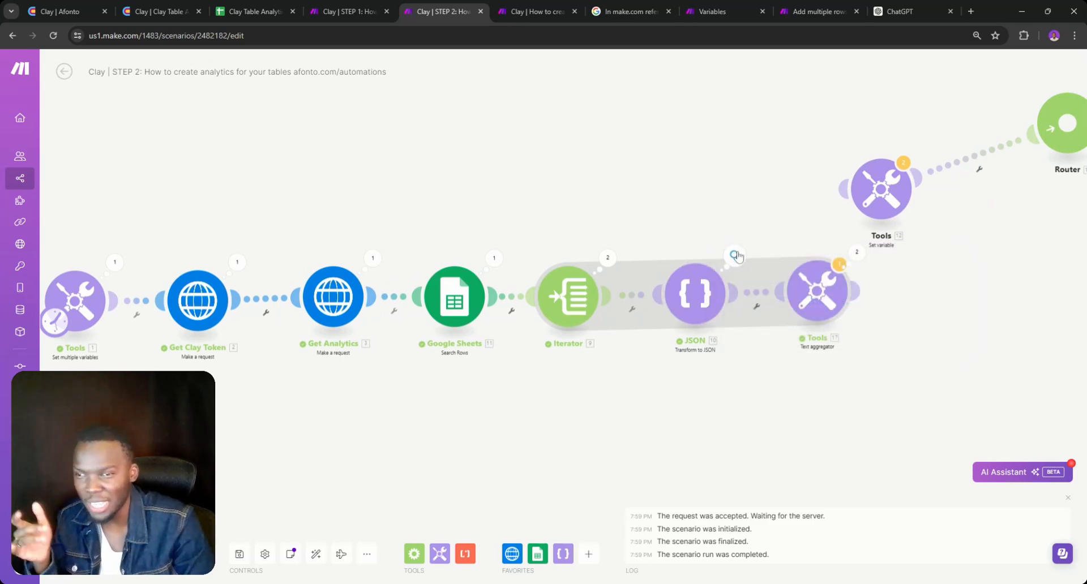
{"action": "left_click", "coordinate": [734, 253]}
{"action": "left_click", "coordinate": [819, 185]}
{"action": "left_click", "coordinate": [795, 261]}
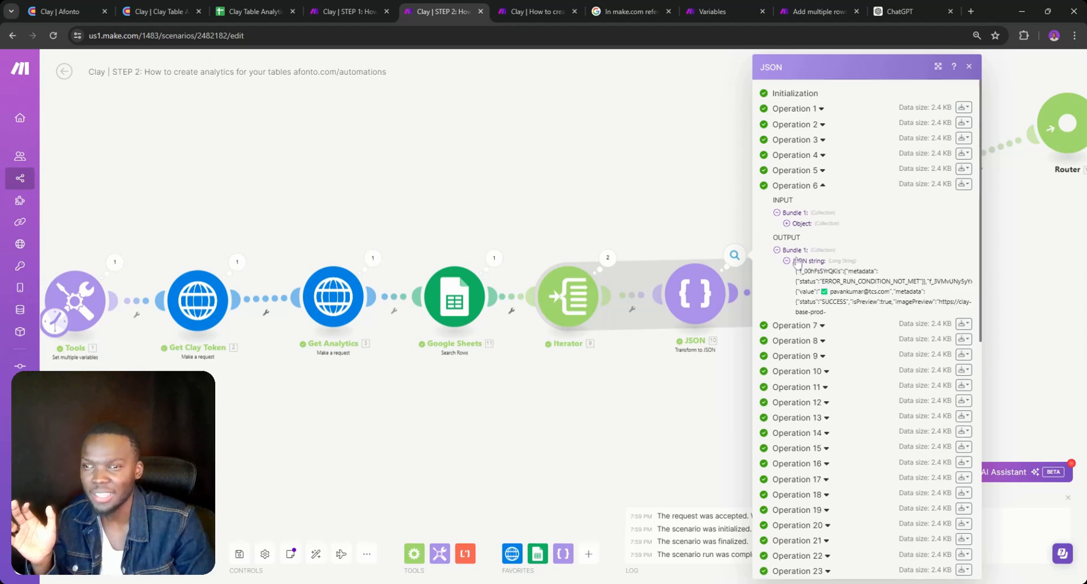
{"action": "scroll", "coordinate": [796, 261], "scroll_direction": "down", "scroll_amount": 5}
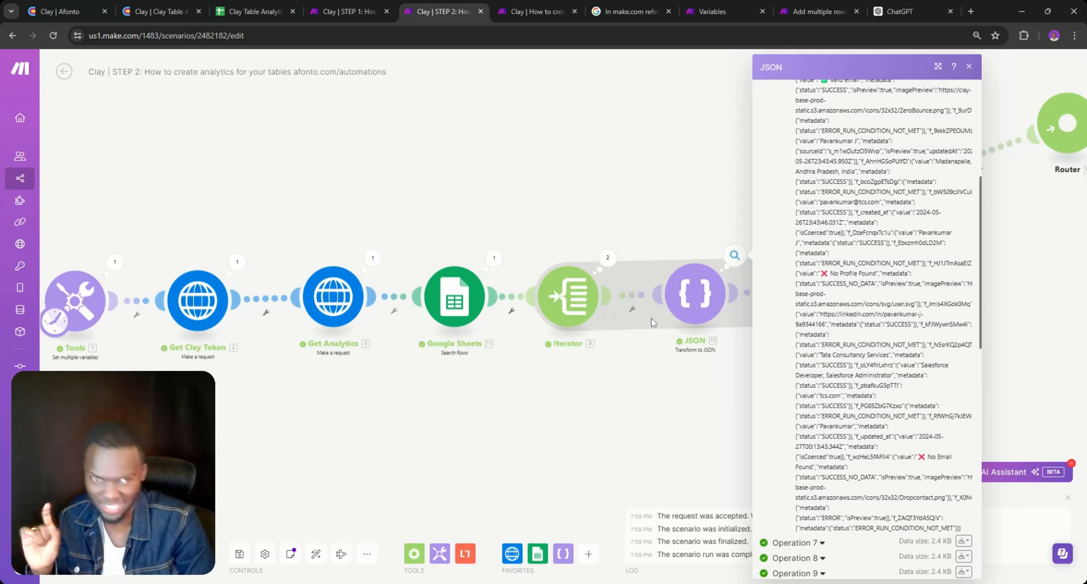
{"action": "left_click", "coordinate": [616, 383]}
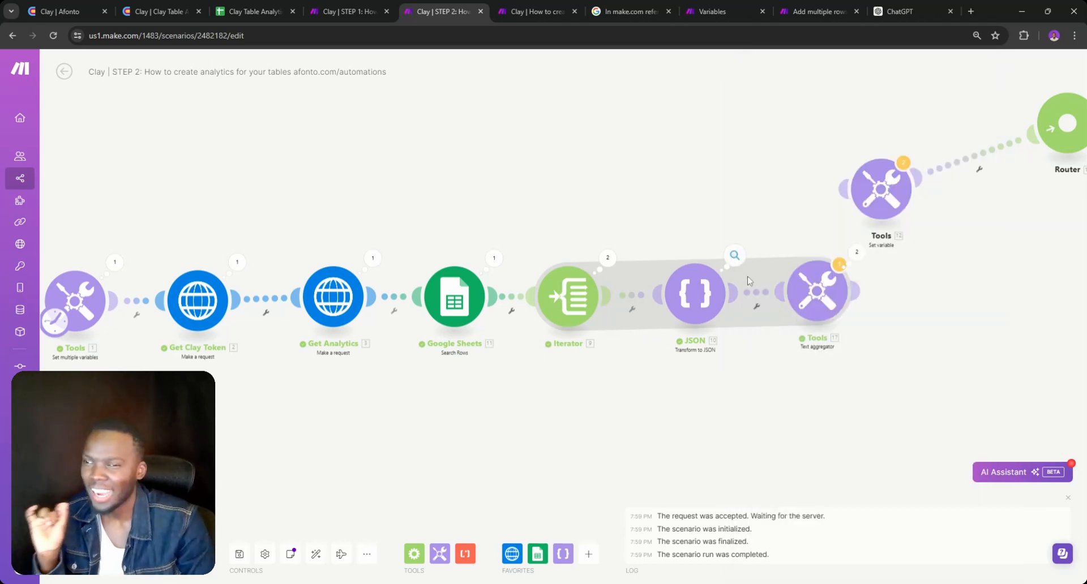
- Check the Google Sheets Search Rows module against the column IDs in the Clay Table Analytics spreadsheet
{"action": "left_click_drag", "start_coordinate": [550, 383], "coordinate": [443, 384]}
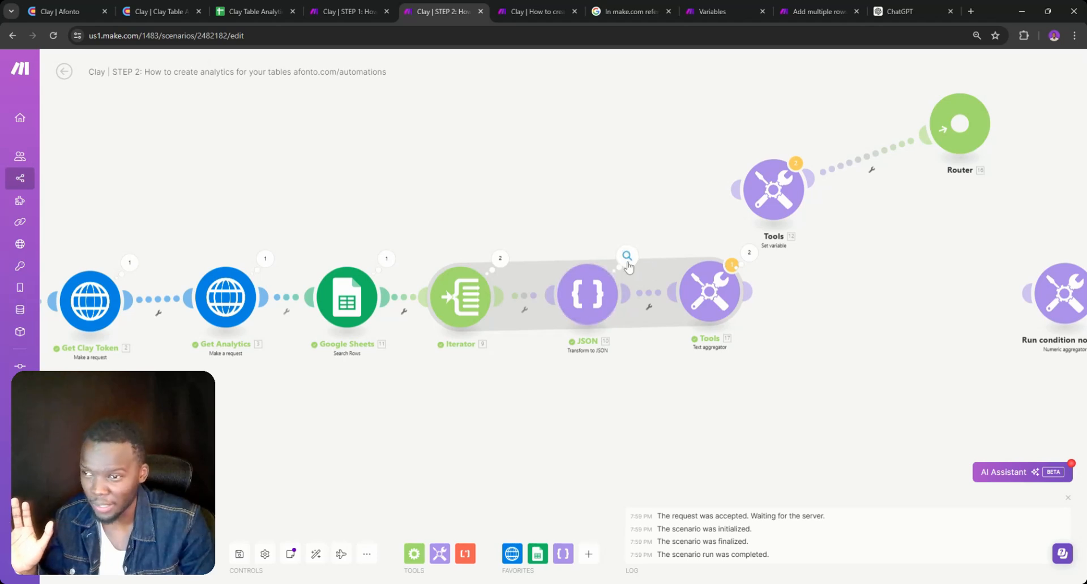
{"action": "left_click", "coordinate": [347, 297]}
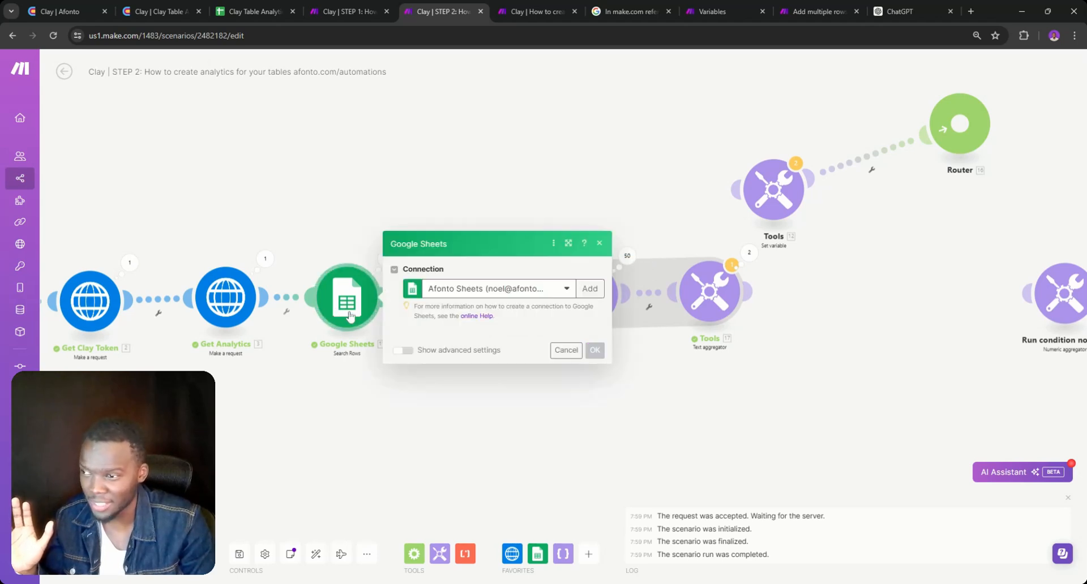
{"action": "left_click", "coordinate": [255, 11]}
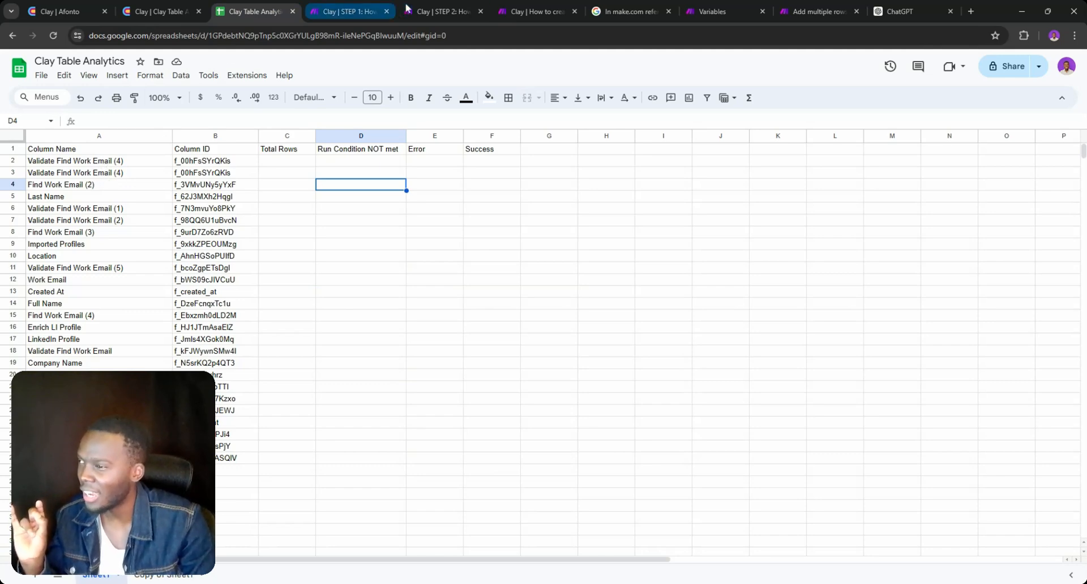
{"action": "left_click", "coordinate": [424, 7]}
{"action": "left_click", "coordinate": [662, 218]}
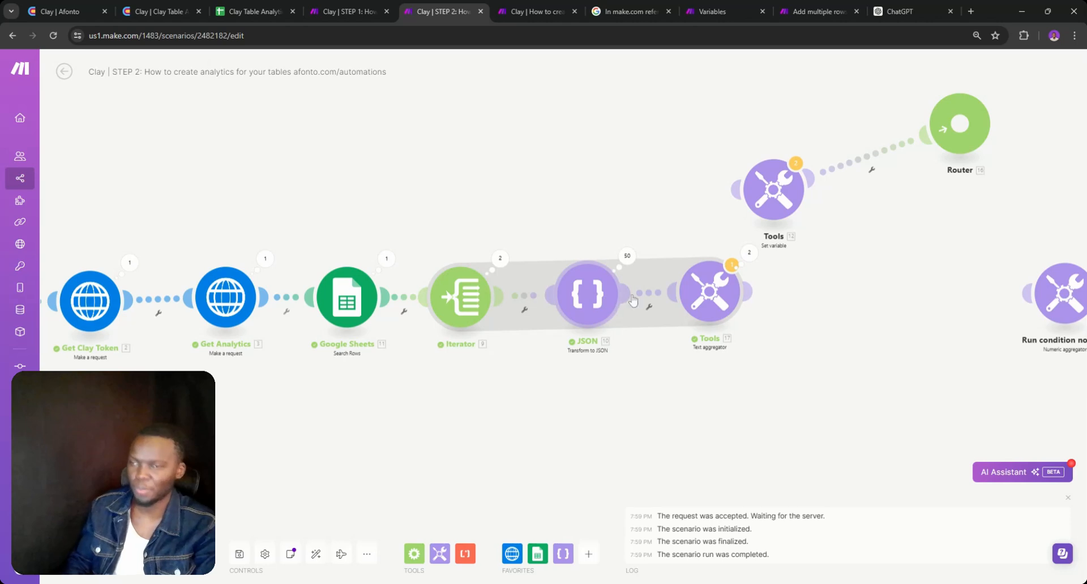
- Examine the JSON module's object mapping and locate the first field ID in Operation 4's JSON string output
{"action": "left_click", "coordinate": [614, 299]}
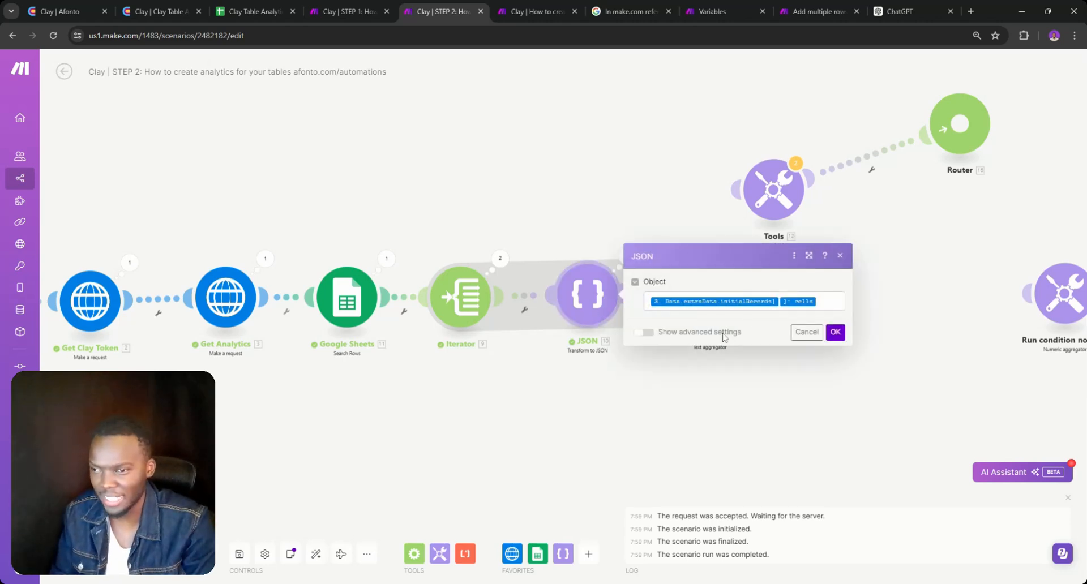
{"action": "left_click", "coordinate": [586, 204]}
{"action": "left_click", "coordinate": [624, 254]}
{"action": "left_click", "coordinate": [714, 155]}
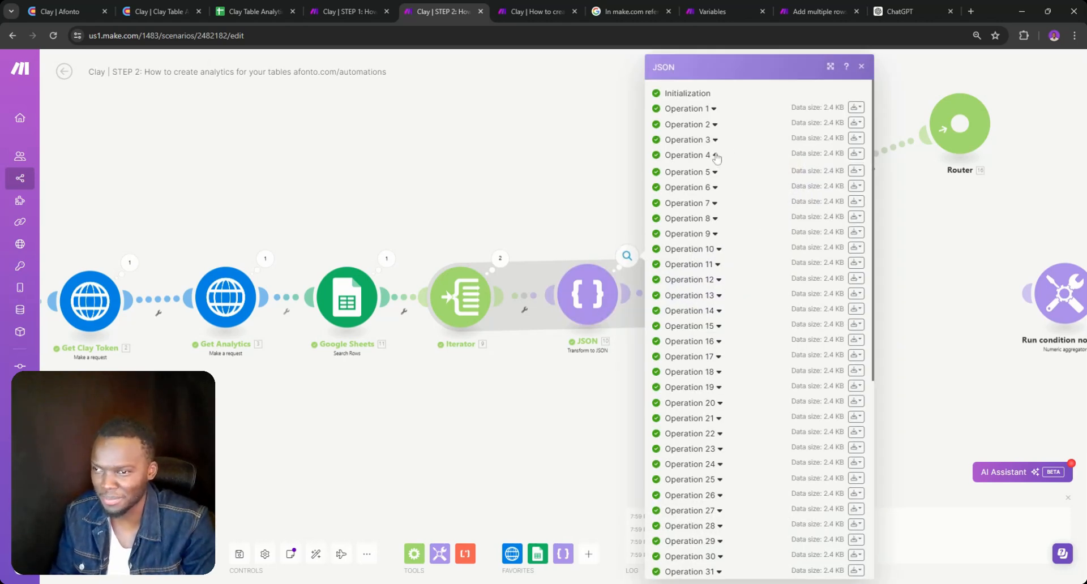
{"action": "left_click", "coordinate": [712, 234]}
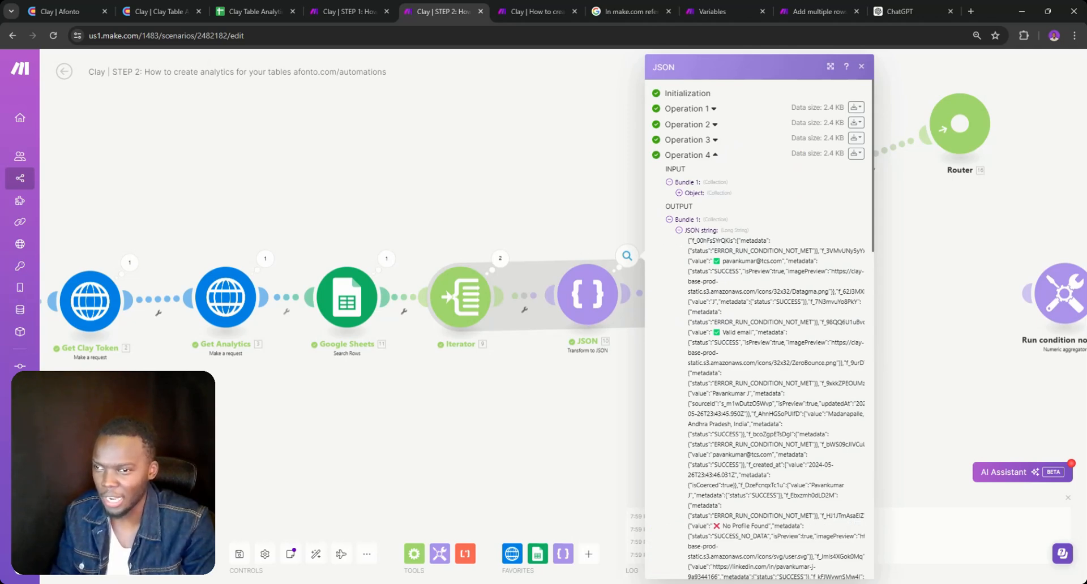
{"action": "triple_click", "coordinate": [775, 353]}
{"action": "double_click", "coordinate": [712, 240]}
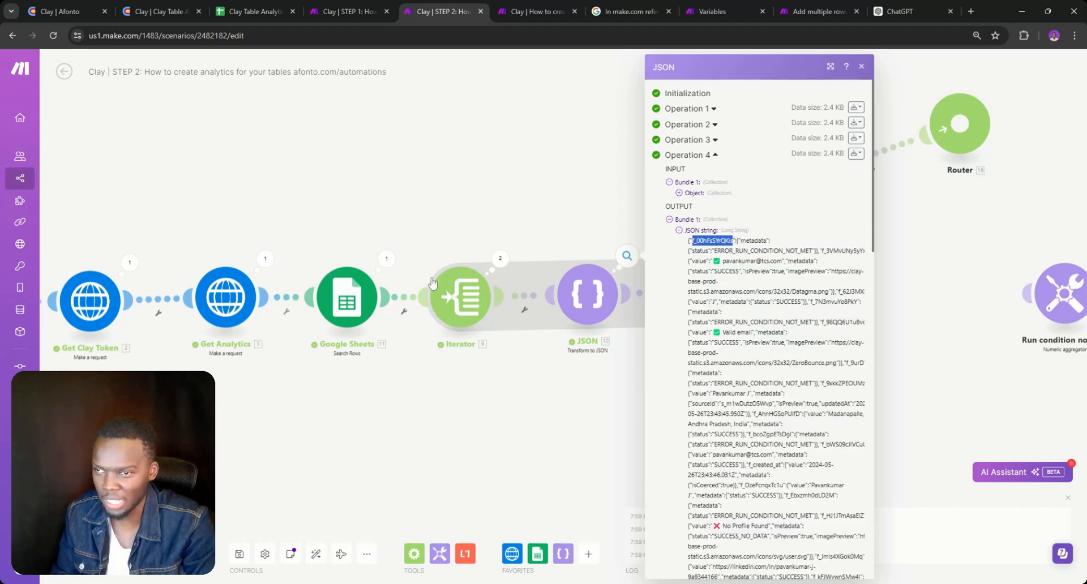
- Inspect the status metadata of cell f_00hFsSYrQKis in Bundle 1 of the Iterator's Operation 2 output
{"action": "left_click", "coordinate": [500, 258]}
{"action": "left_click", "coordinate": [579, 272]}
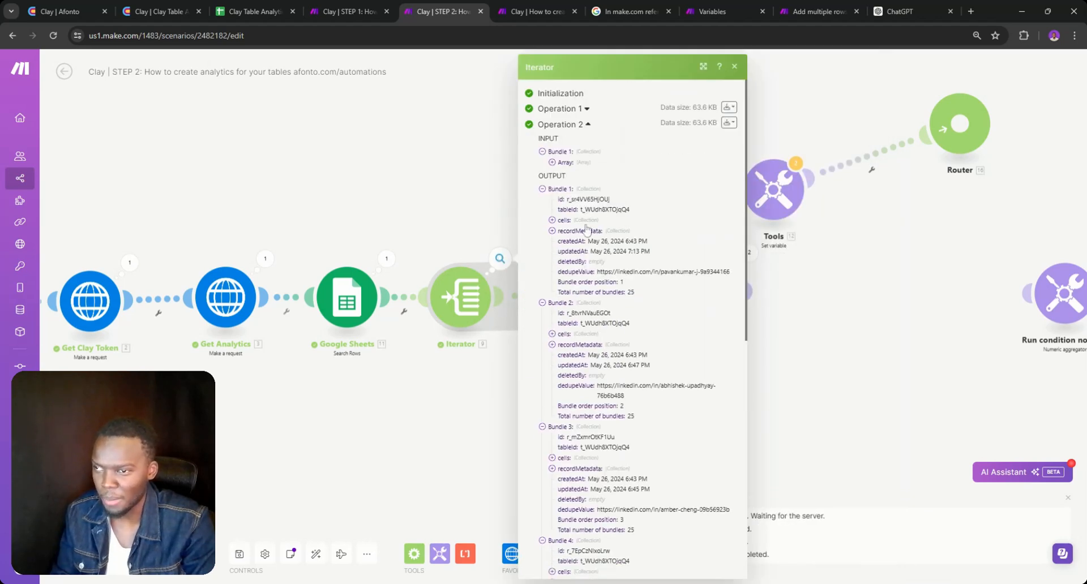
{"action": "left_click", "coordinate": [552, 220]}
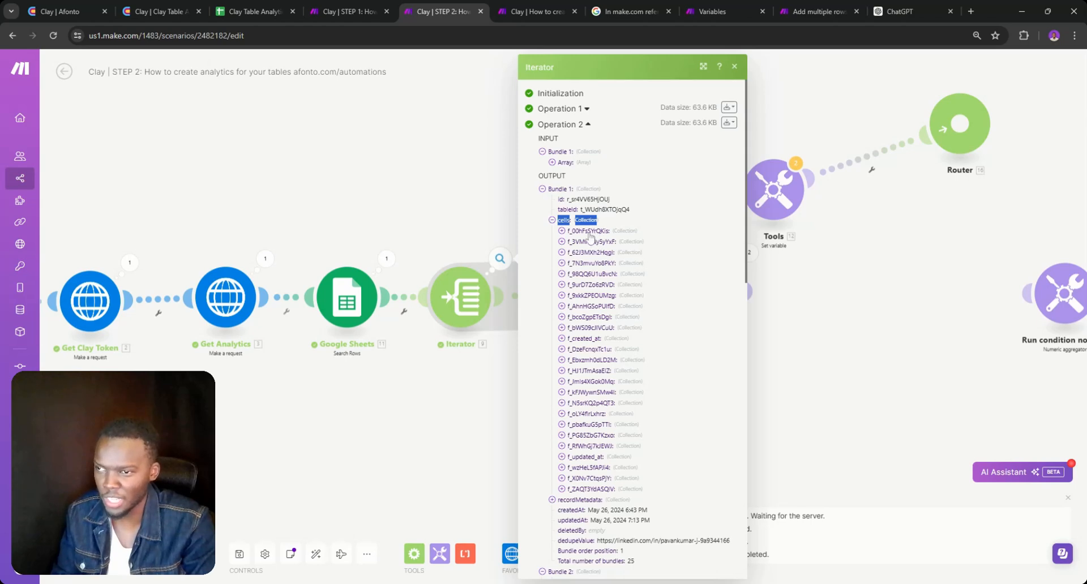
{"action": "left_click", "coordinate": [588, 232]}
{"action": "left_click", "coordinate": [580, 242]}
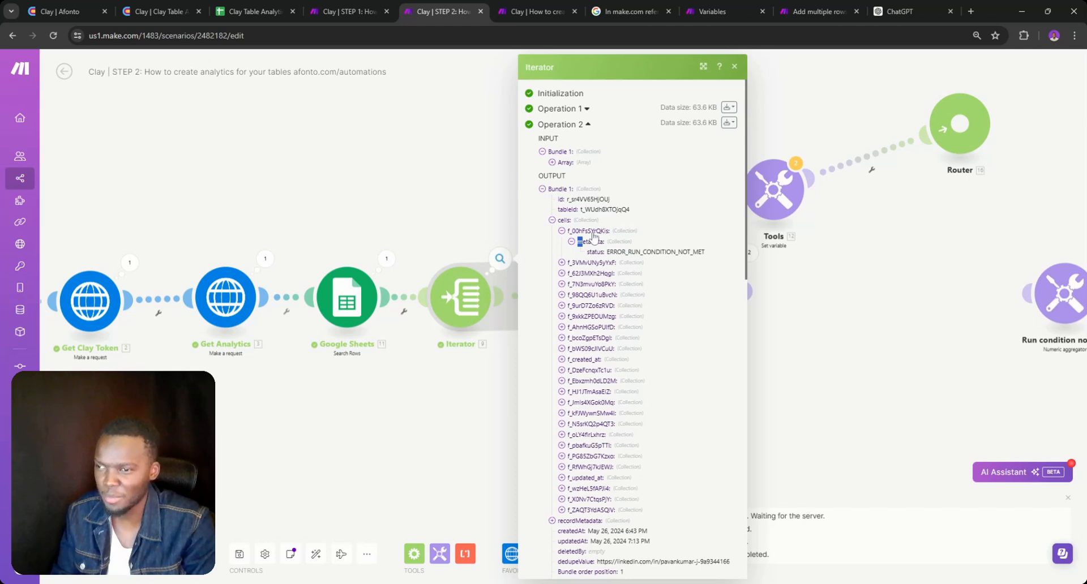
{"action": "left_click", "coordinate": [464, 226]}
{"action": "left_click", "coordinate": [525, 295]}
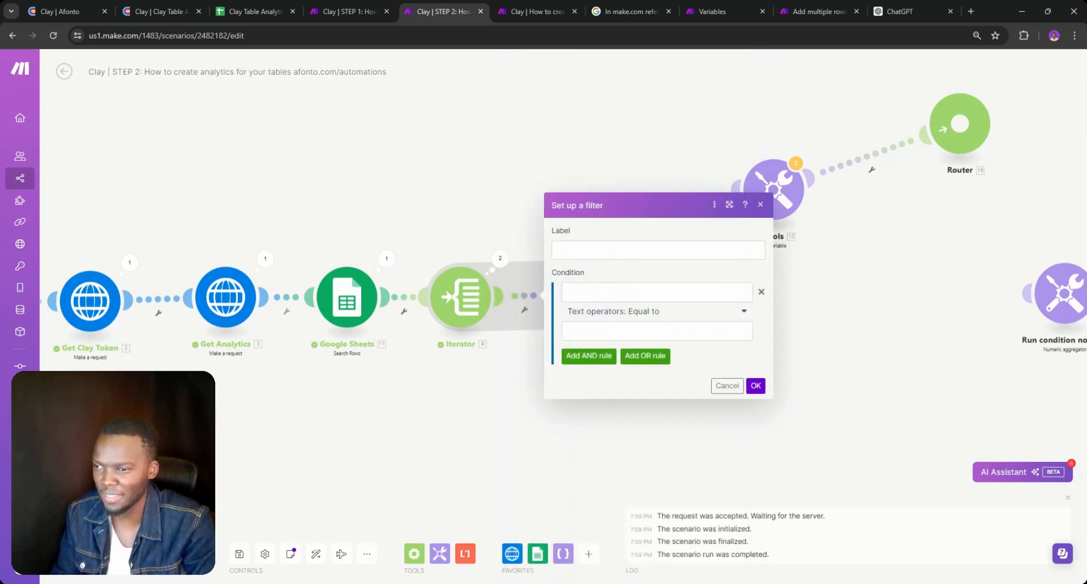
{"action": "left_click", "coordinate": [656, 292]}
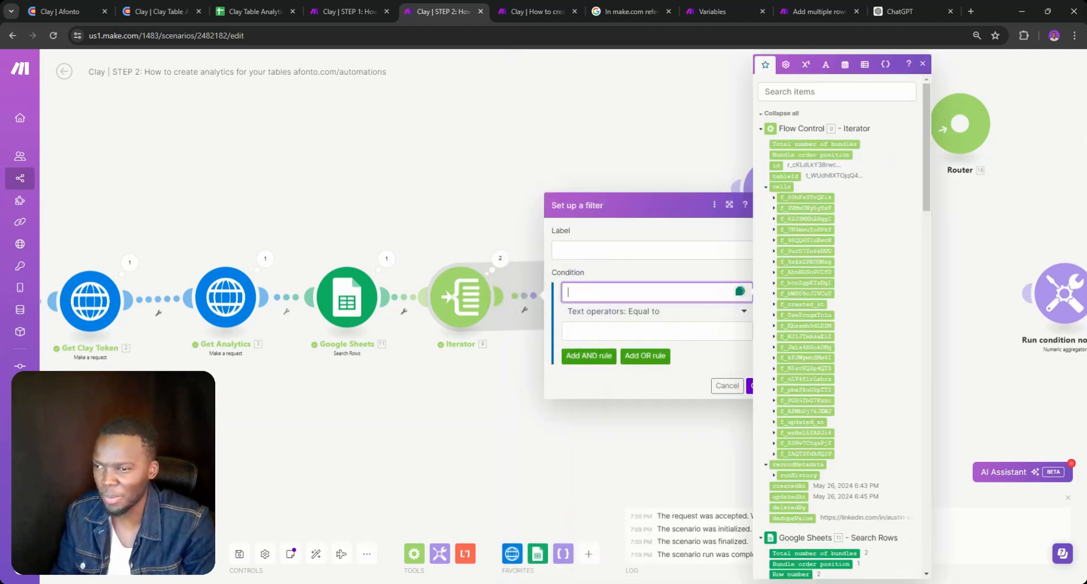
{"action": "left_click", "coordinate": [798, 199]}
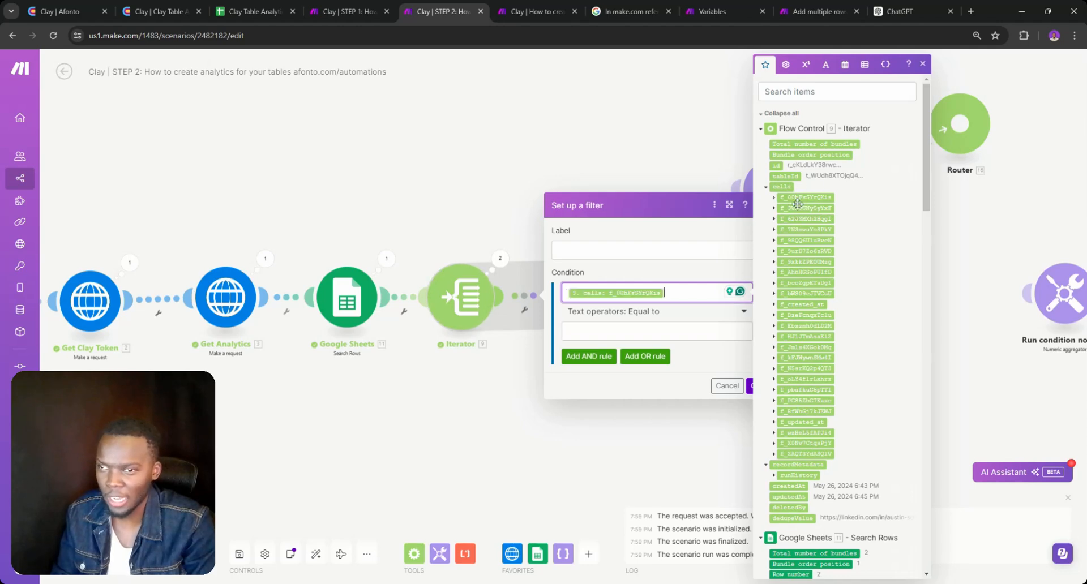
- Copy the column ID f_00hFsSYrQKis from cell B2 of the Clay Table Analytics spreadsheet and return to the STEP 2 scenario
{"action": "left_click", "coordinate": [264, 11]}
{"action": "left_click", "coordinate": [215, 160]}
{"action": "double_click", "coordinate": [202, 160]}
{"action": "key", "text": "ctrl+c"}
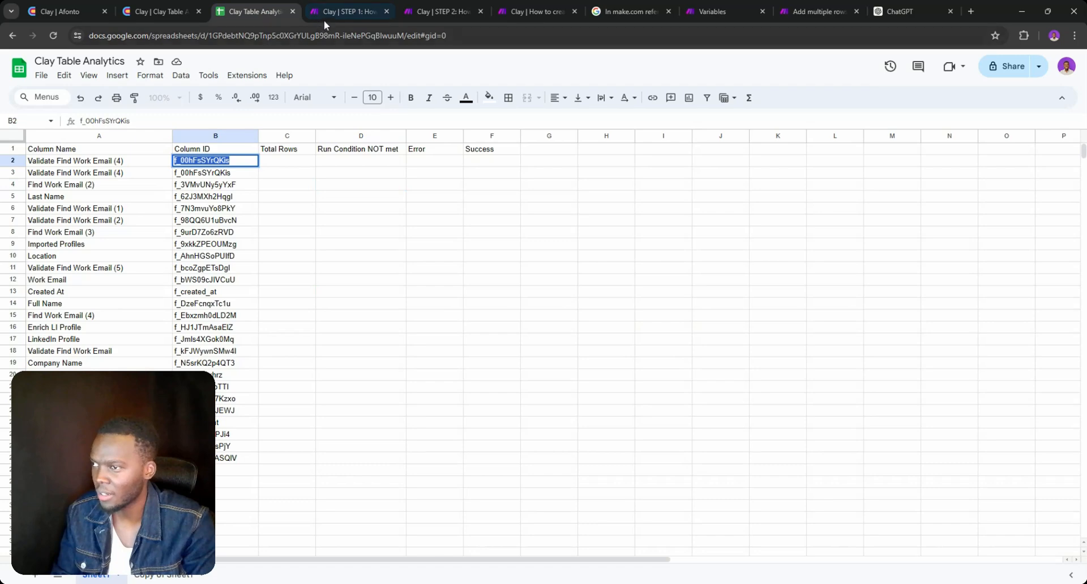
{"action": "left_click", "coordinate": [344, 18]}
{"action": "left_click", "coordinate": [400, 8]}
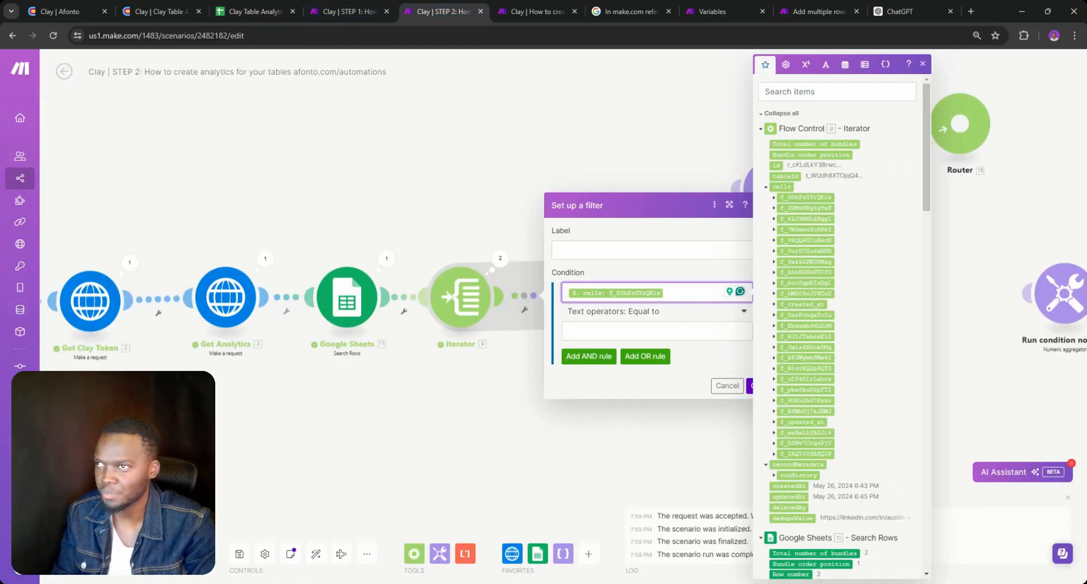
{"action": "left_click", "coordinate": [645, 331]}
{"action": "key", "text": "ctrl+v"}
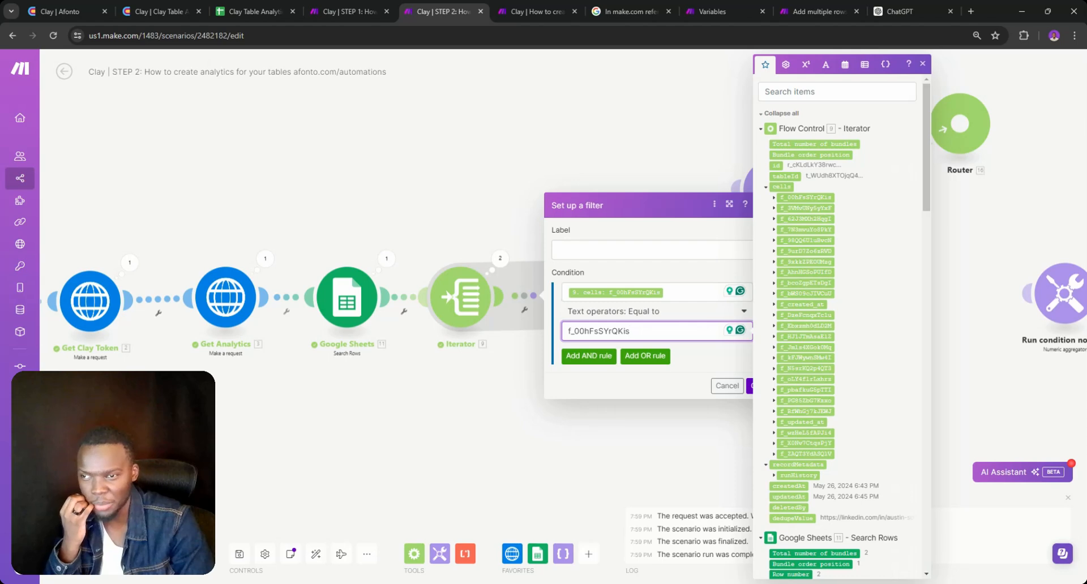
{"action": "key", "text": "shift+Tab"}
{"action": "key", "text": "shift+Tab"}
{"action": "key", "text": "ctrl+v"}
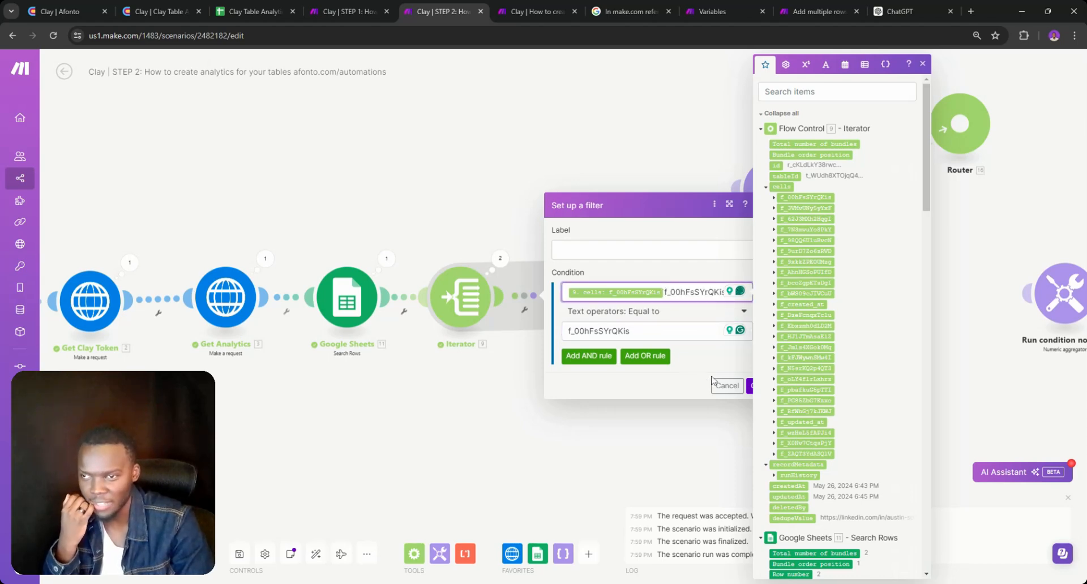
{"action": "left_click", "coordinate": [727, 385]}
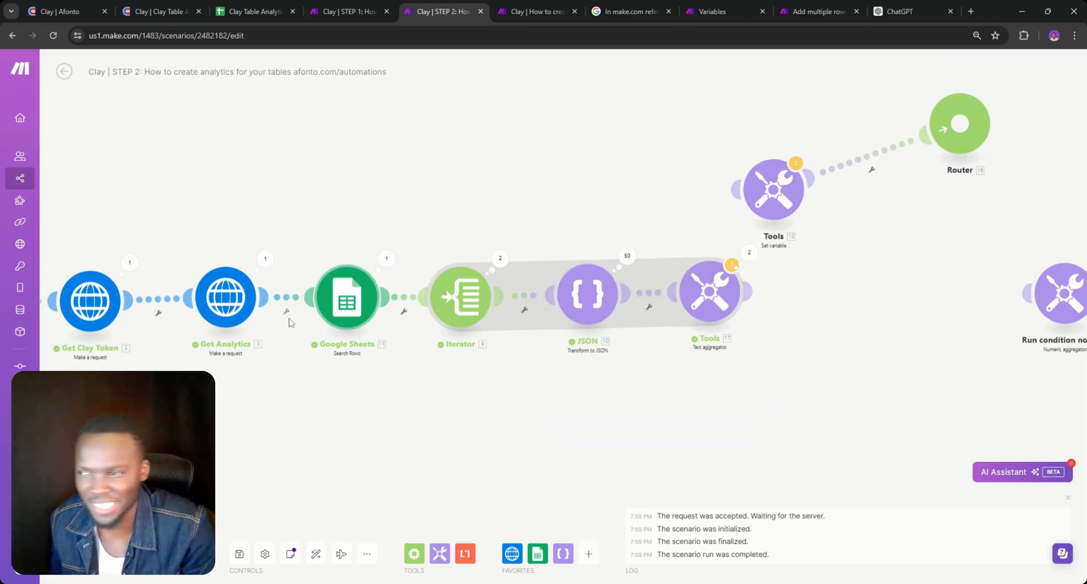
- Review the Get Analytics module's request settings, including its Parse response option
{"action": "left_click", "coordinate": [218, 304]}
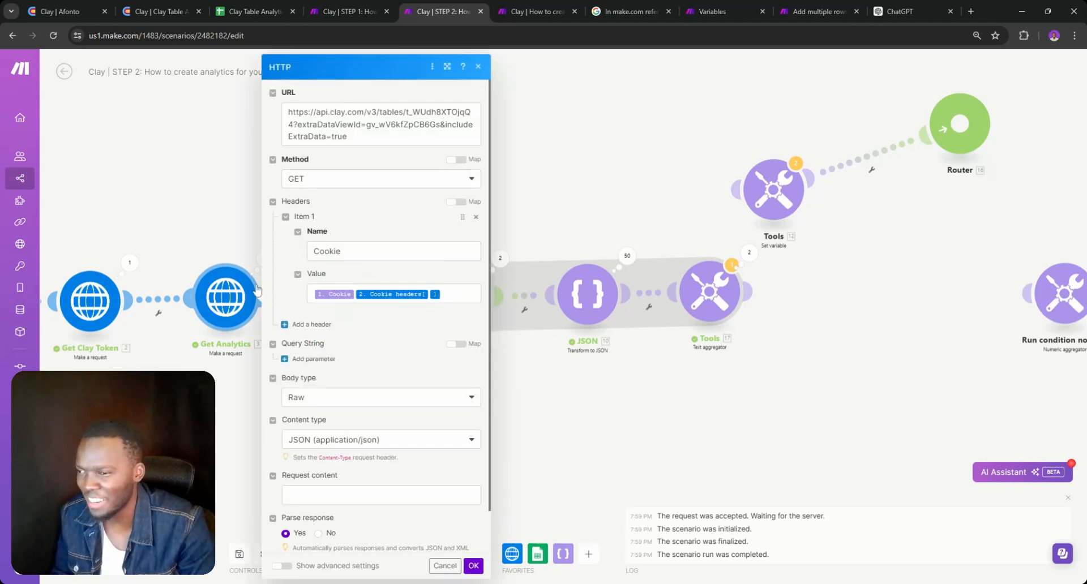
{"action": "scroll", "coordinate": [334, 238], "scroll_direction": "down", "scroll_amount": 1}
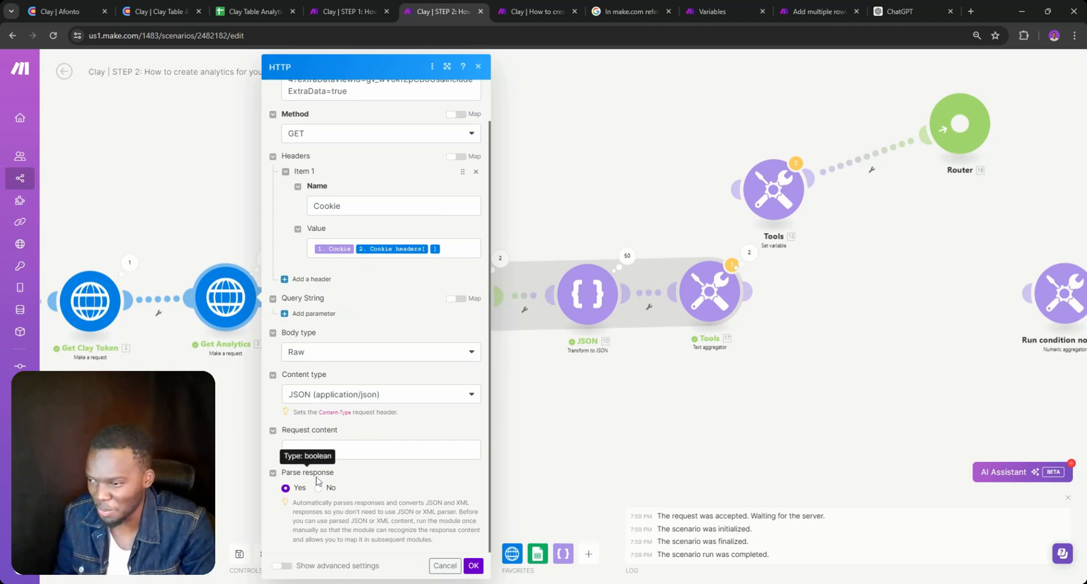
{"action": "key", "text": "Escape"}
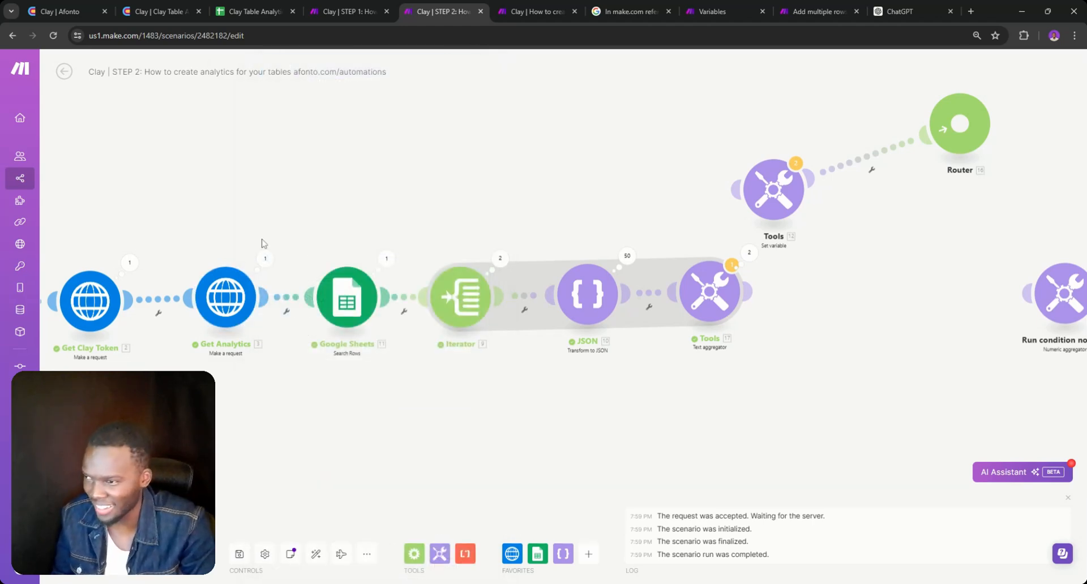
- Inspect the table collection and its views in the Data output of the Get Analytics module's last run
{"action": "left_click", "coordinate": [265, 259]}
{"action": "left_click", "coordinate": [328, 421]}
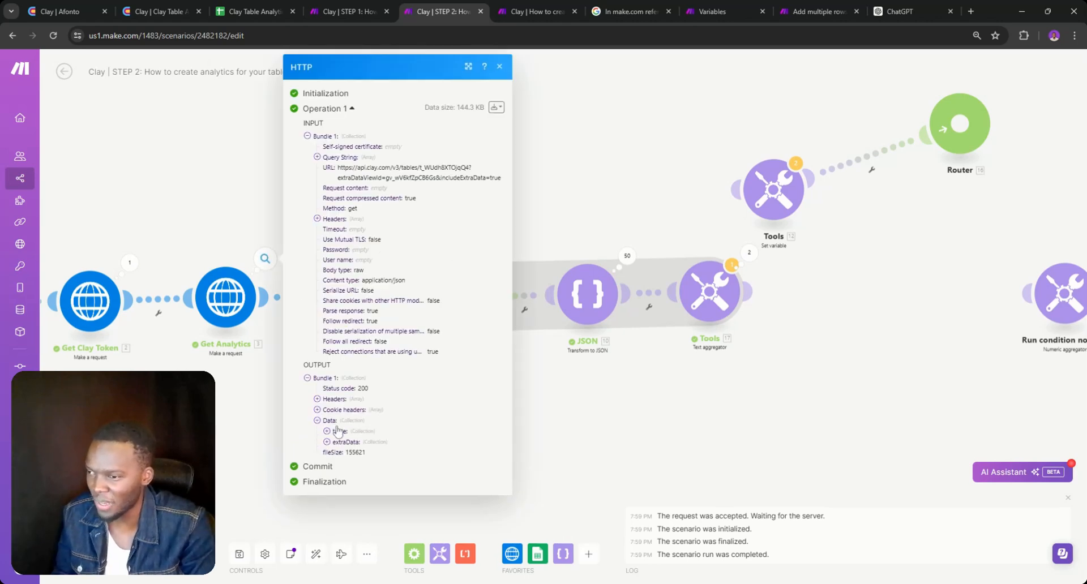
{"action": "left_click", "coordinate": [327, 431]}
{"action": "scroll", "coordinate": [329, 444], "scroll_direction": "down", "scroll_amount": 3}
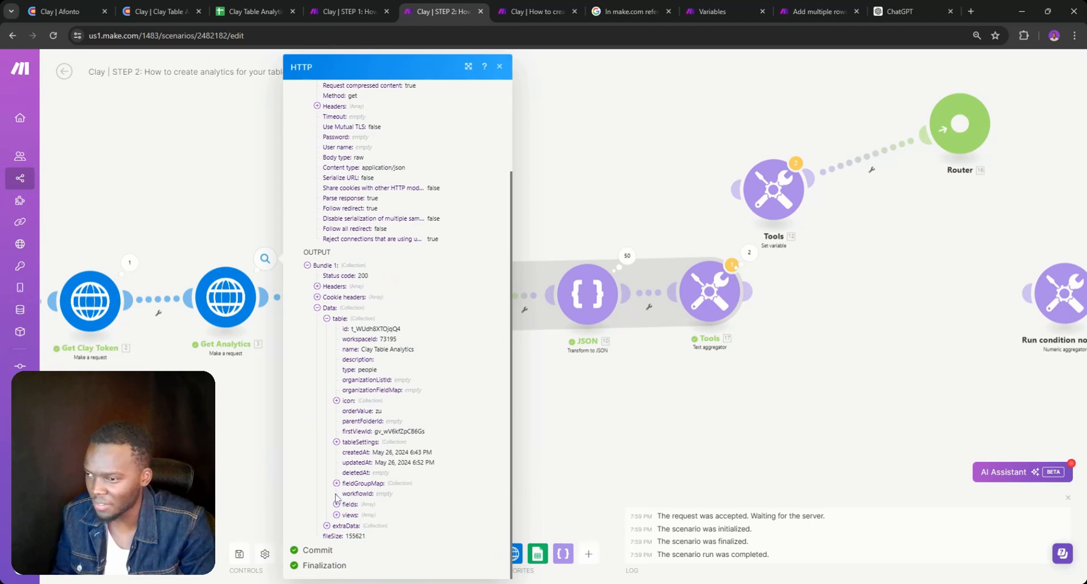
{"action": "left_click", "coordinate": [336, 515]}
{"action": "scroll", "coordinate": [340, 507], "scroll_direction": "down", "scroll_amount": 1}
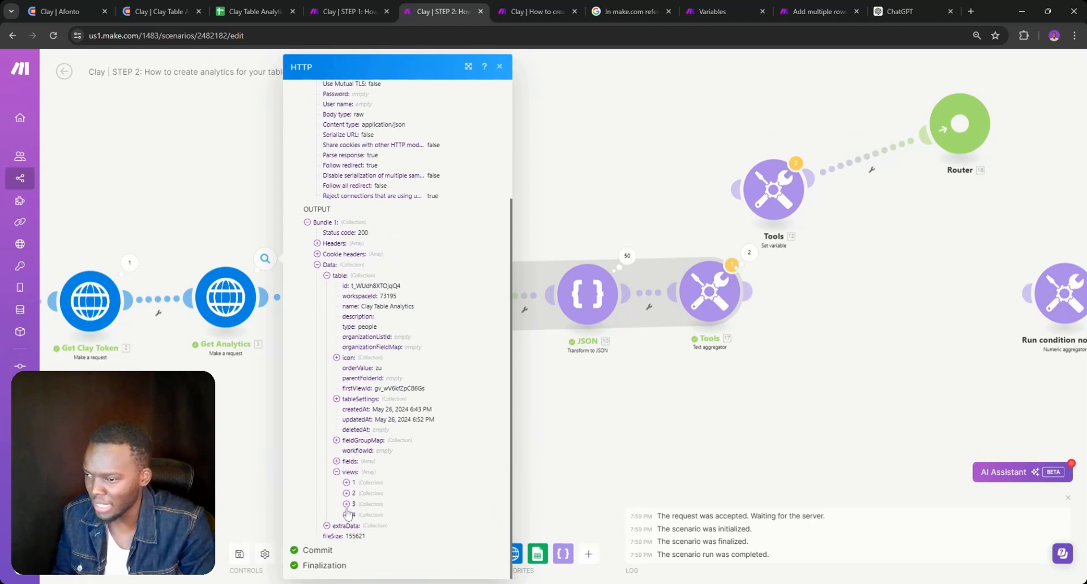
{"action": "double_click", "coordinate": [346, 483]}
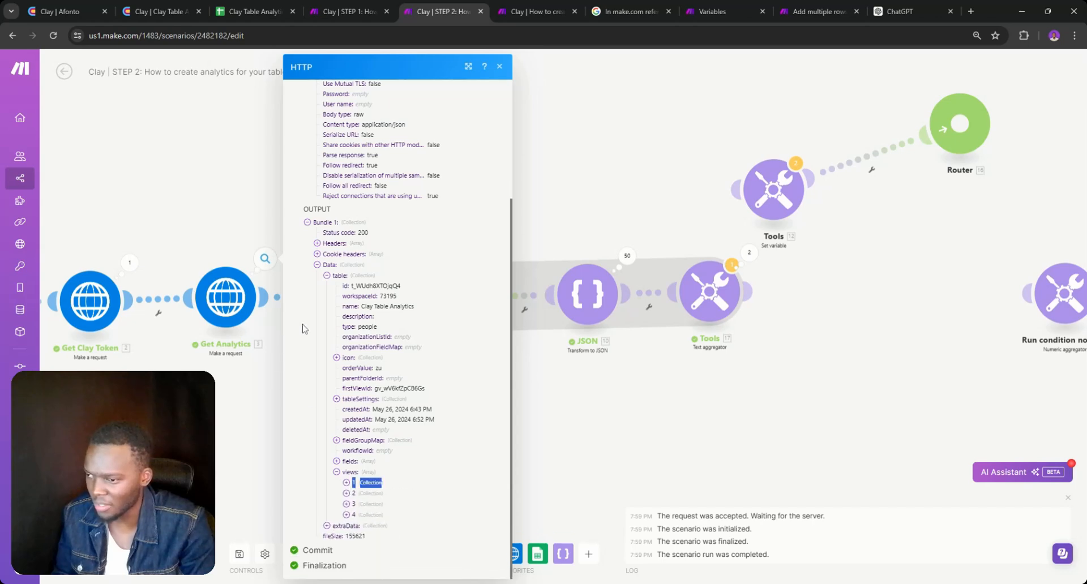
{"action": "left_click", "coordinate": [256, 357]}
{"action": "left_click", "coordinate": [247, 352]}
{"action": "left_click", "coordinate": [247, 352]}
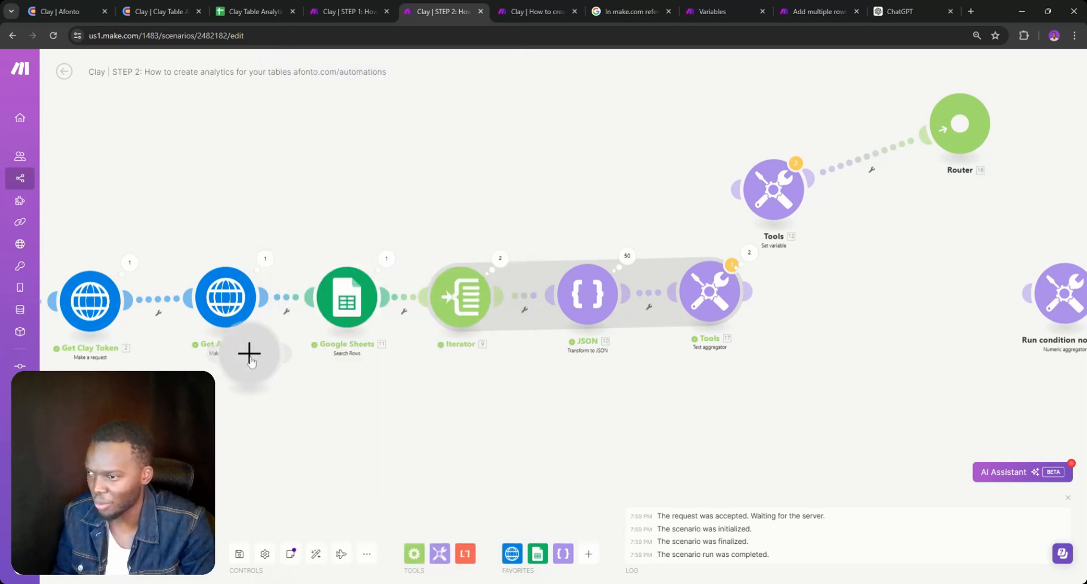
{"action": "right_click", "coordinate": [250, 356]}
{"action": "left_click", "coordinate": [290, 381]}
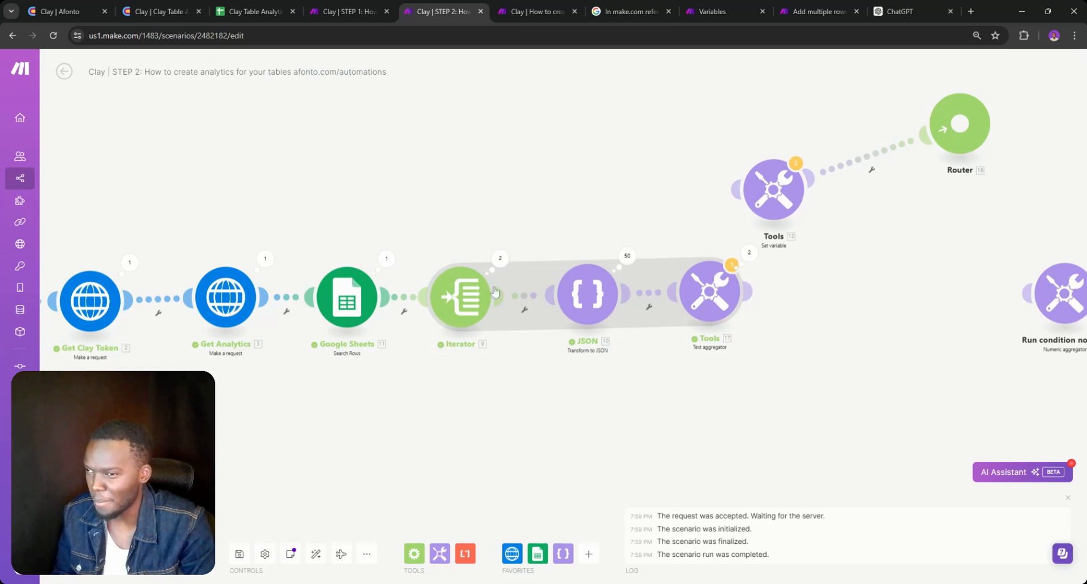
{"action": "left_click", "coordinate": [520, 292]}
{"action": "left_click", "coordinate": [645, 291]}
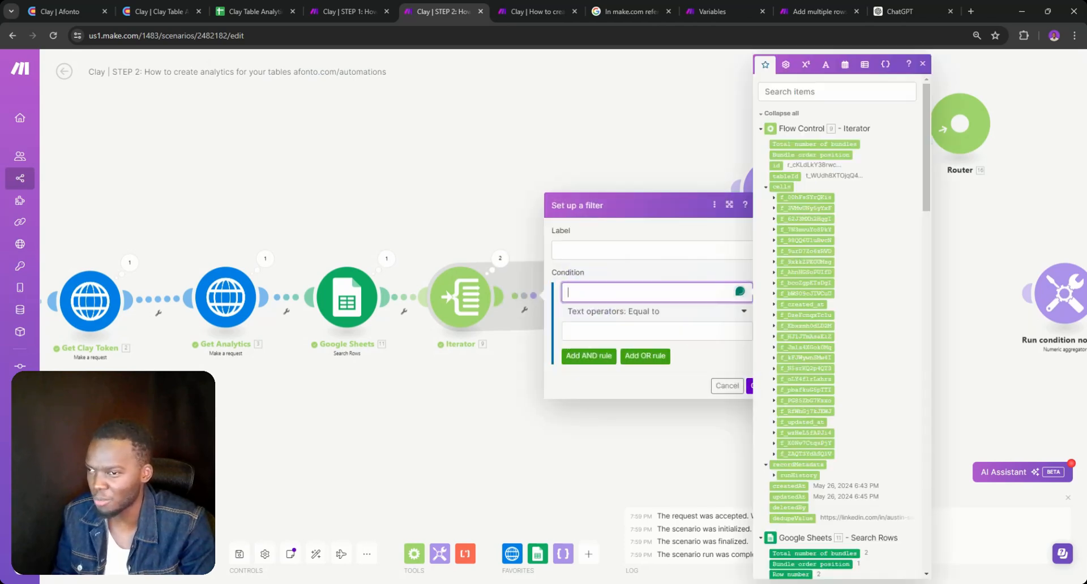
{"action": "left_click", "coordinate": [810, 208]}
{"action": "left_click", "coordinate": [657, 329]}
{"action": "key", "text": "ctrl+v"}
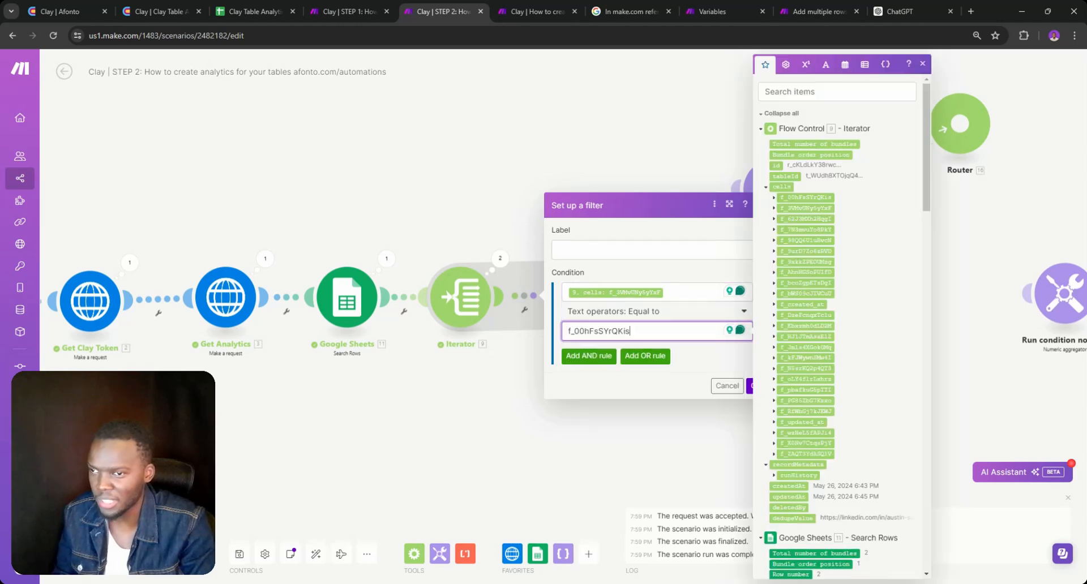
{"action": "left_click", "coordinate": [723, 362]}
{"action": "left_click", "coordinate": [757, 385]}
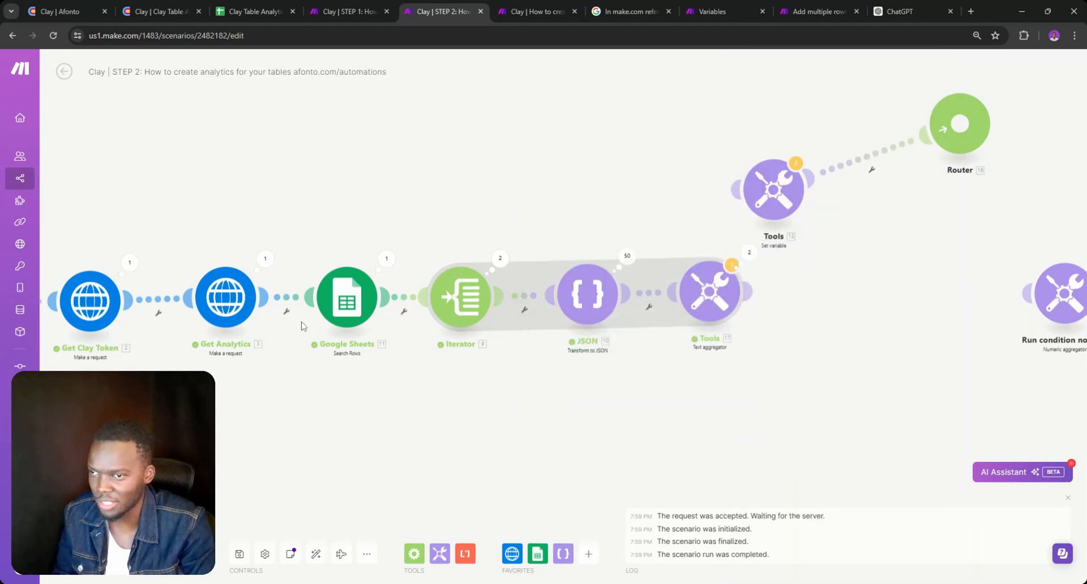
- Set Parse response to No in the Get Analytics module and unlink the Iterator from the Google Sheets module
{"action": "left_click", "coordinate": [228, 312]}
{"action": "scroll", "coordinate": [314, 488], "scroll_direction": "down", "scroll_amount": 2}
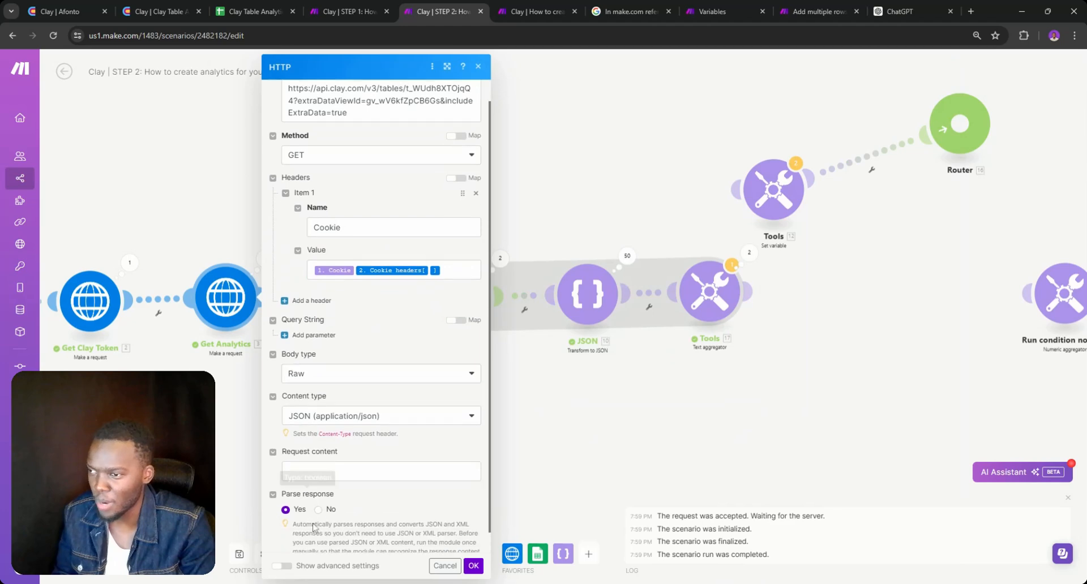
{"action": "left_click", "coordinate": [318, 488]}
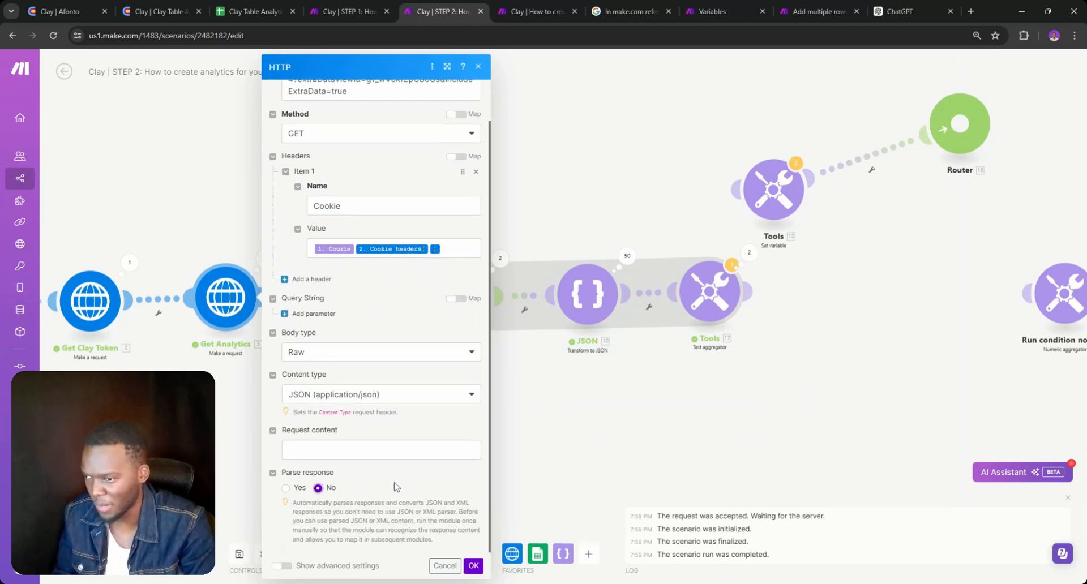
{"action": "left_click", "coordinate": [473, 565]}
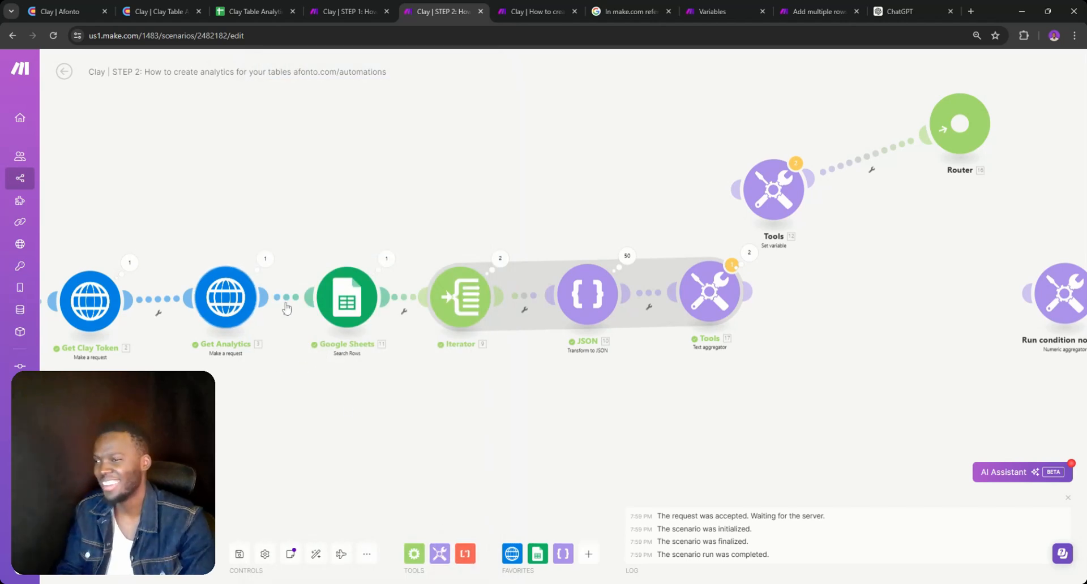
{"action": "left_click", "coordinate": [400, 300]}
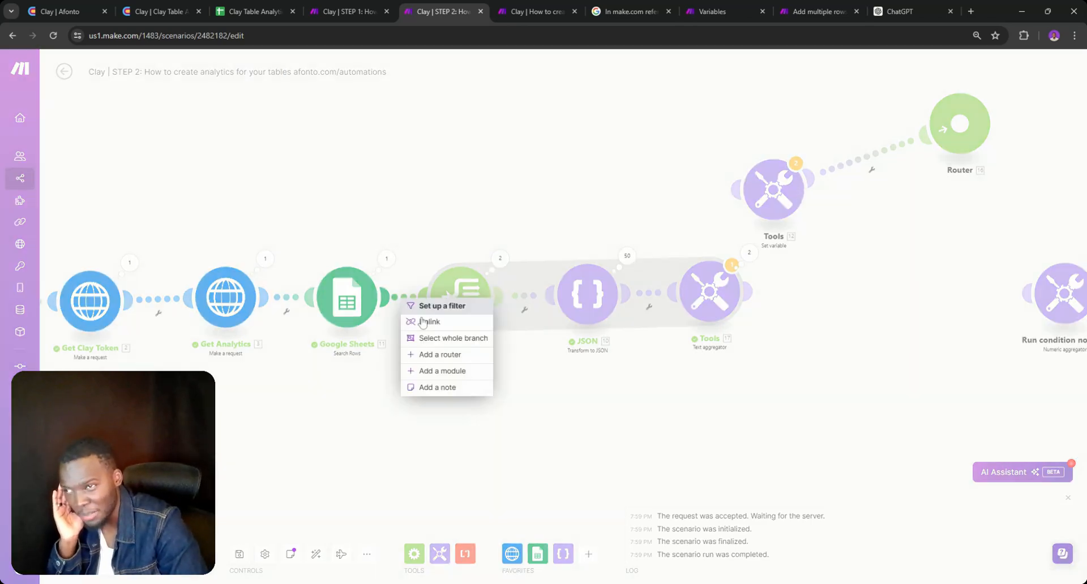
{"action": "left_click", "coordinate": [423, 317]}
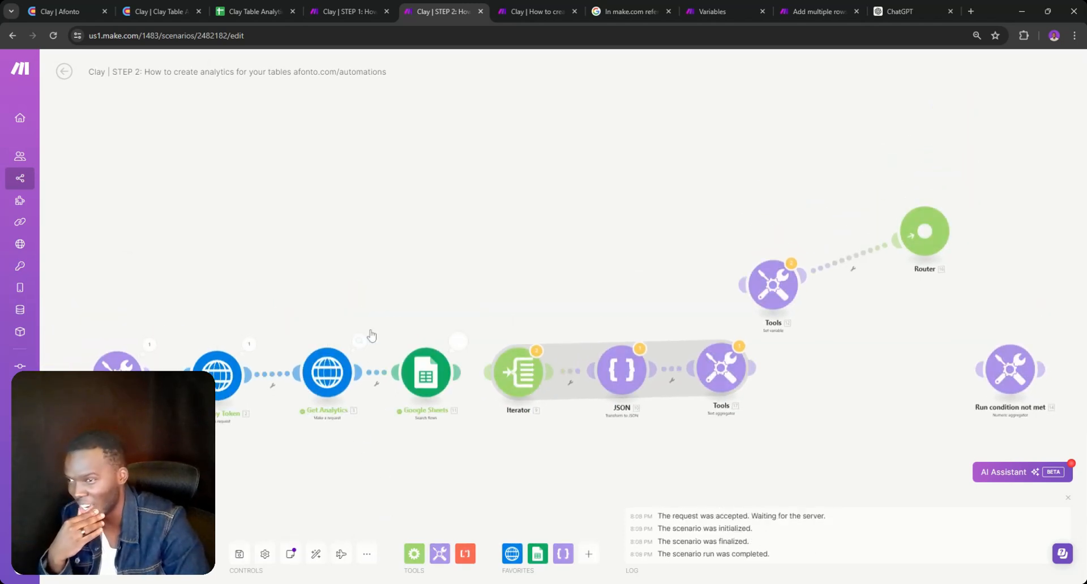
- Examine the unparsed Data string in the Get Analytics module's Operation 1 output
{"action": "left_click", "coordinate": [358, 340]}
{"action": "left_click_drag", "start_coordinate": [433, 492], "coordinate": [412, 499]}
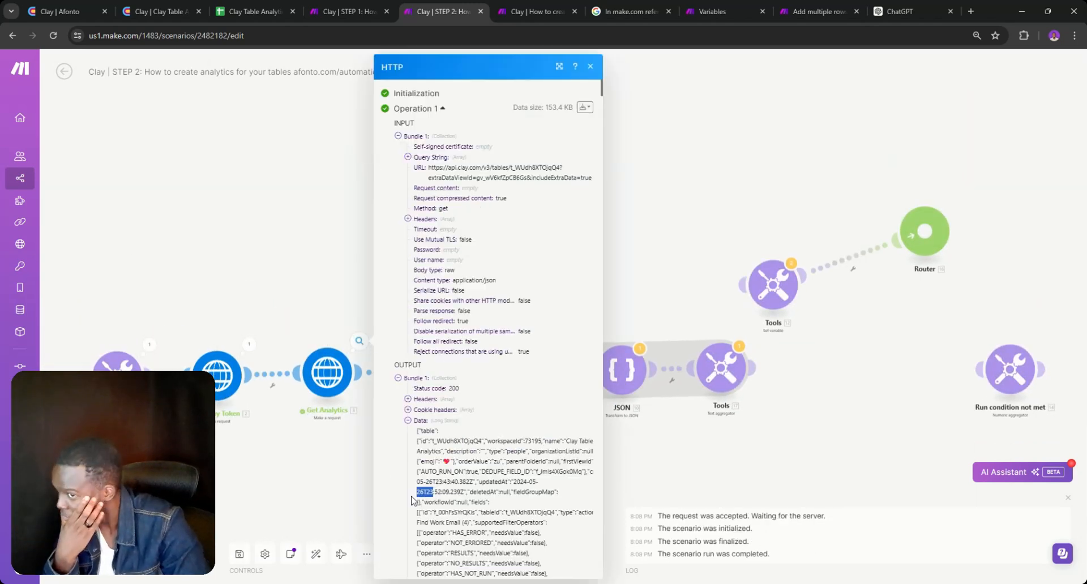
{"action": "scroll", "coordinate": [490, 380], "scroll_direction": "down", "scroll_amount": 15}
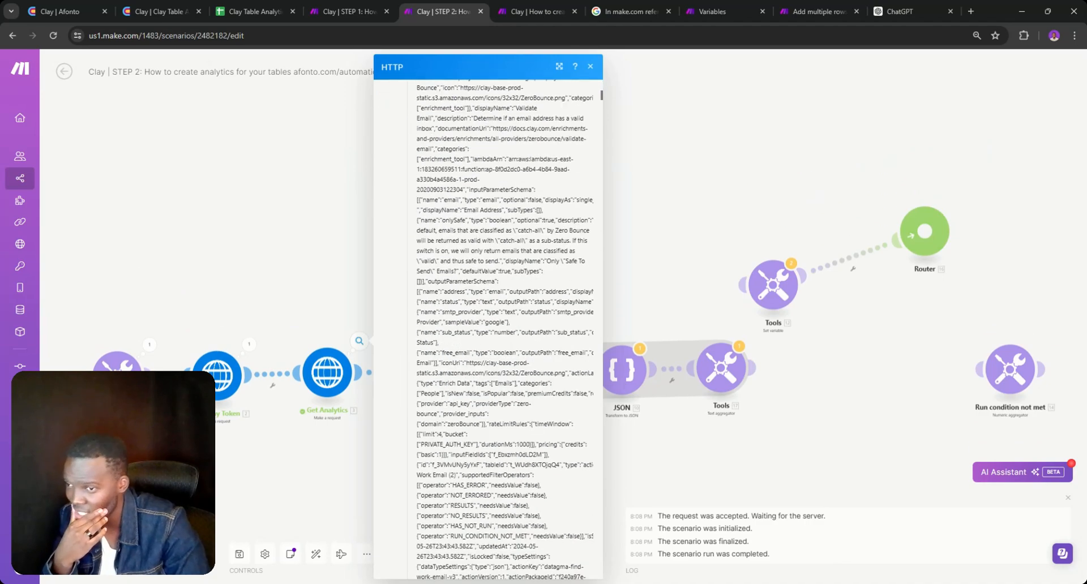
{"action": "scroll", "coordinate": [505, 329], "scroll_direction": "down", "scroll_amount": 15}
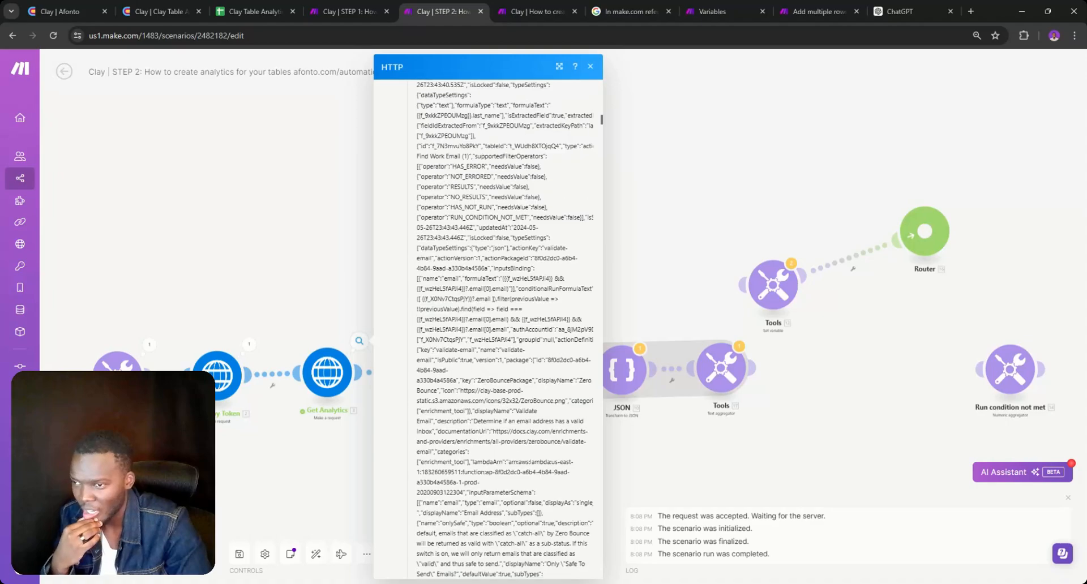
{"action": "scroll", "coordinate": [505, 330], "scroll_direction": "down", "scroll_amount": 15}
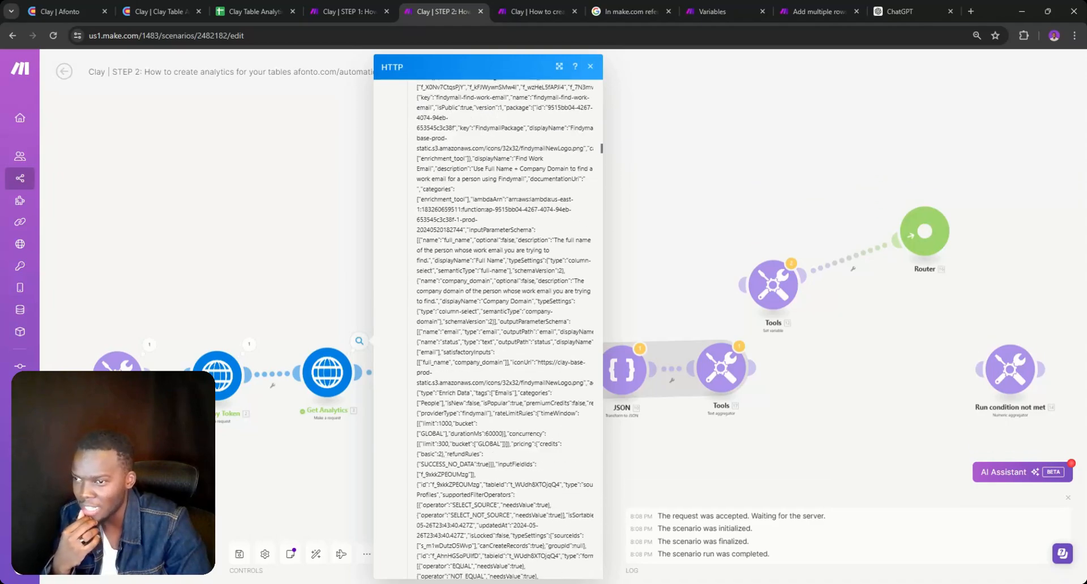
{"action": "scroll", "coordinate": [448, 295], "scroll_direction": "down", "scroll_amount": 15}
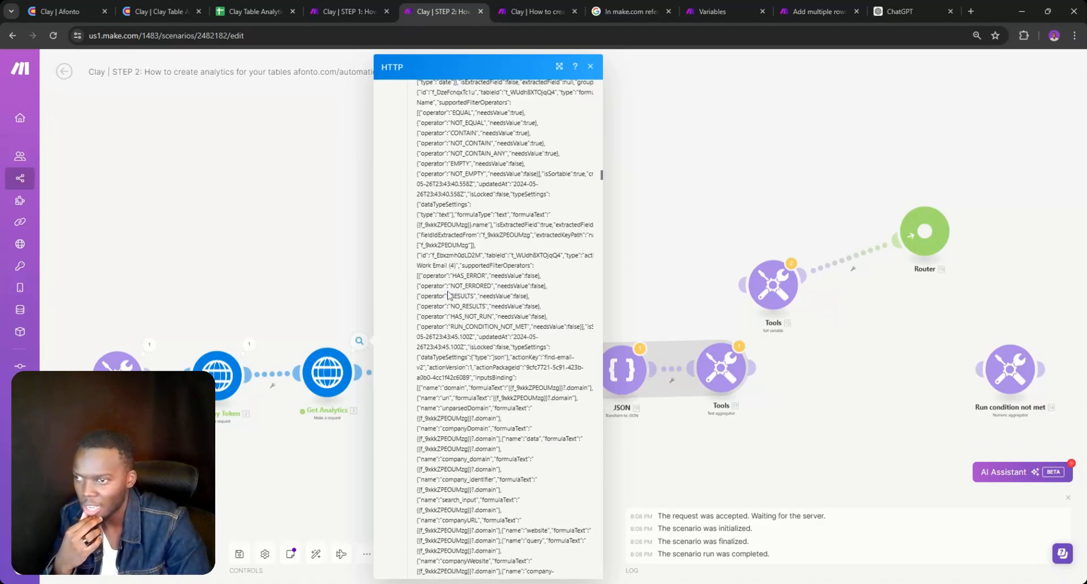
{"action": "scroll", "coordinate": [449, 295], "scroll_direction": "down", "scroll_amount": 15}
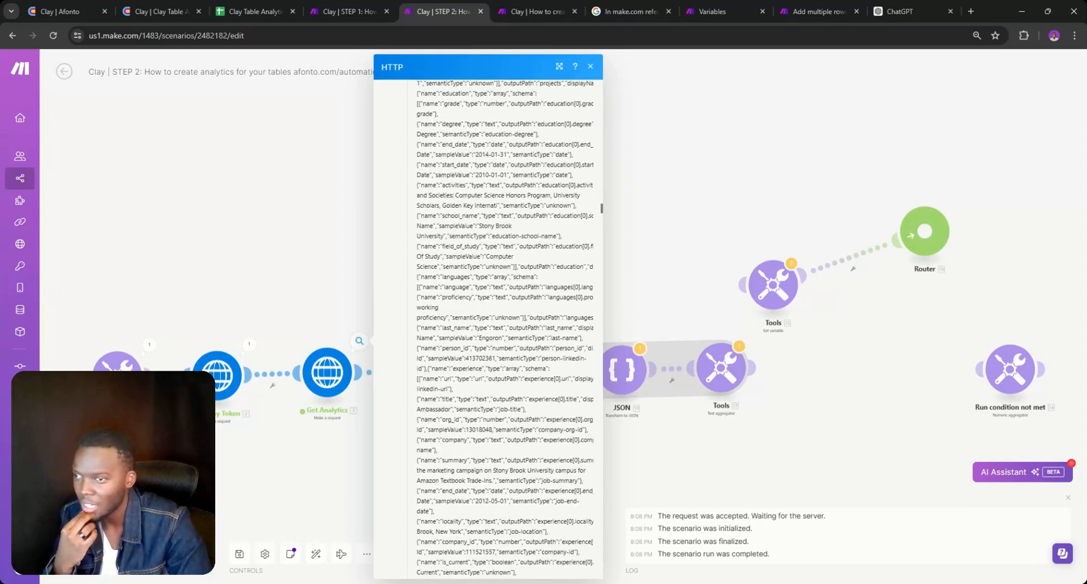
{"action": "scroll", "coordinate": [505, 329], "scroll_direction": "down", "scroll_amount": 15}
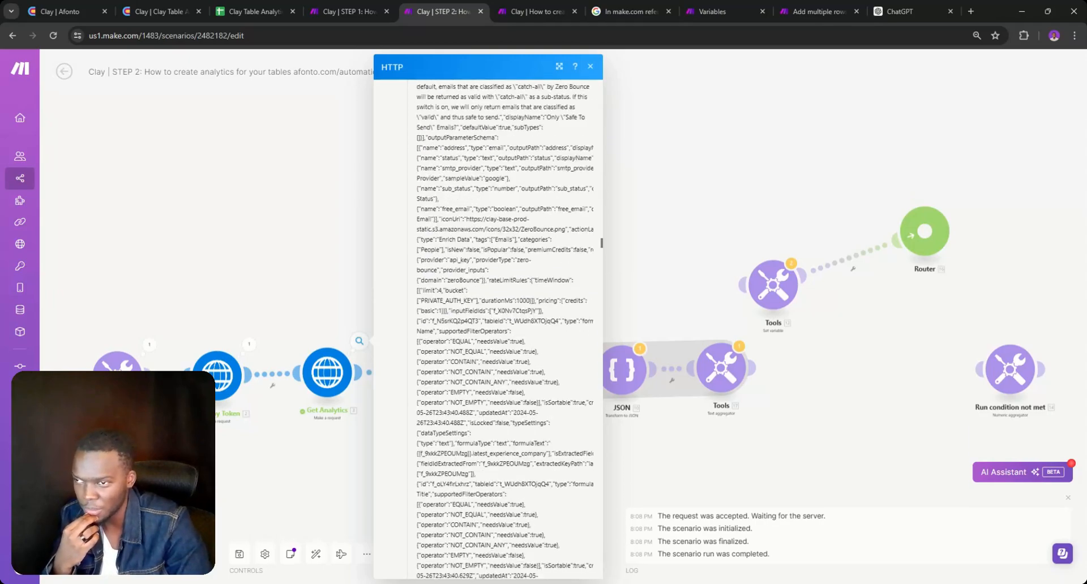
{"action": "scroll", "coordinate": [505, 330], "scroll_direction": "down", "scroll_amount": 5}
- Find f_00hFsSYrQKis in the Get Analytics output and go to its second occurrence
{"action": "key", "text": "ctrl+f"}
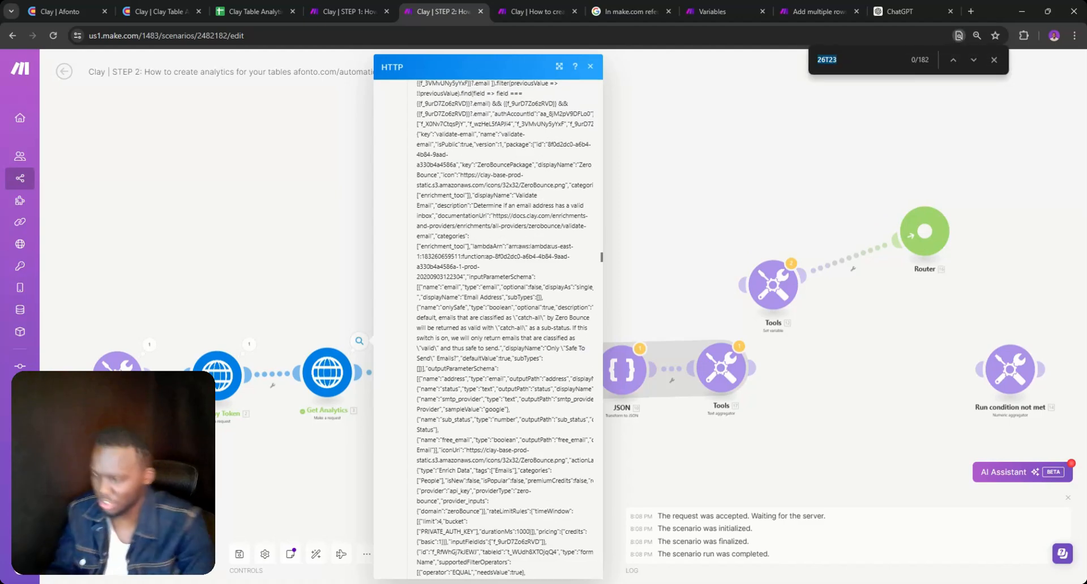
{"action": "type", "text": "f_00hFsSYrQKis"}
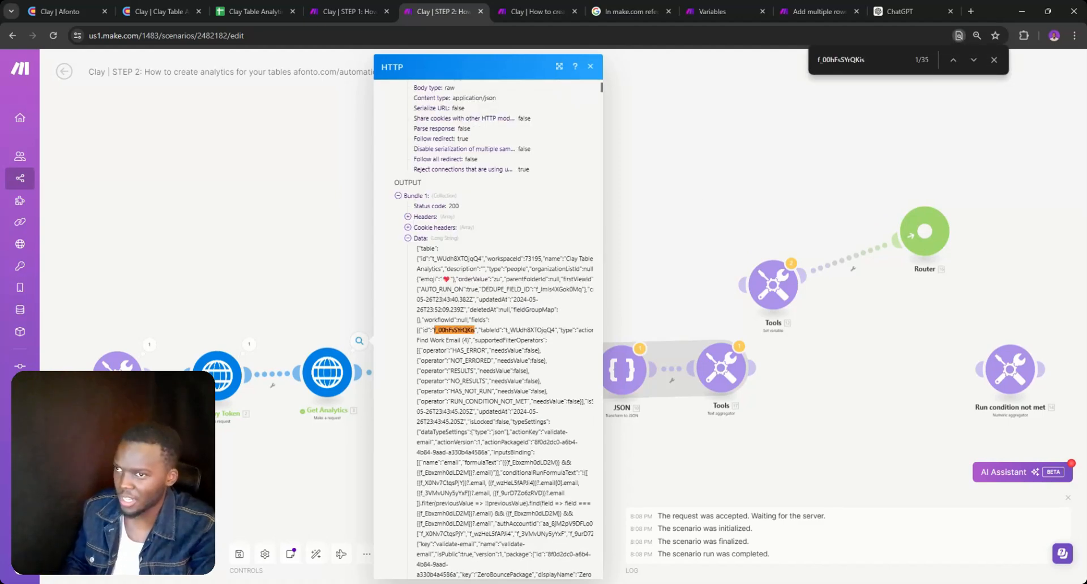
{"action": "left_click", "coordinate": [973, 59]}
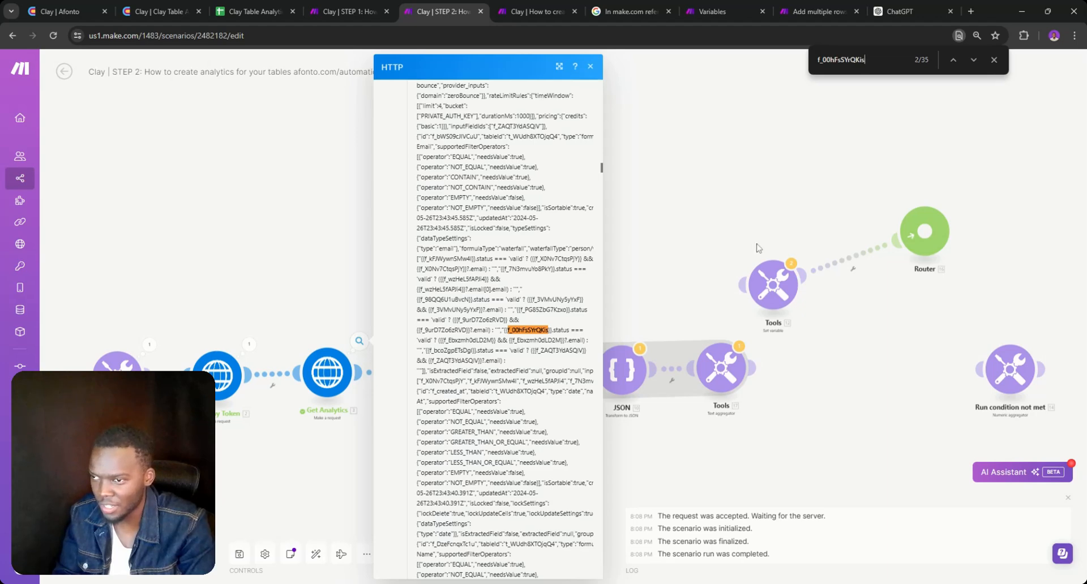
- Go through the occurrences of f_00hFsSYrQKis up to the tenth and examine the cell statuses of the first record
{"action": "left_click", "coordinate": [974, 59]}
{"action": "left_click", "coordinate": [974, 59]}
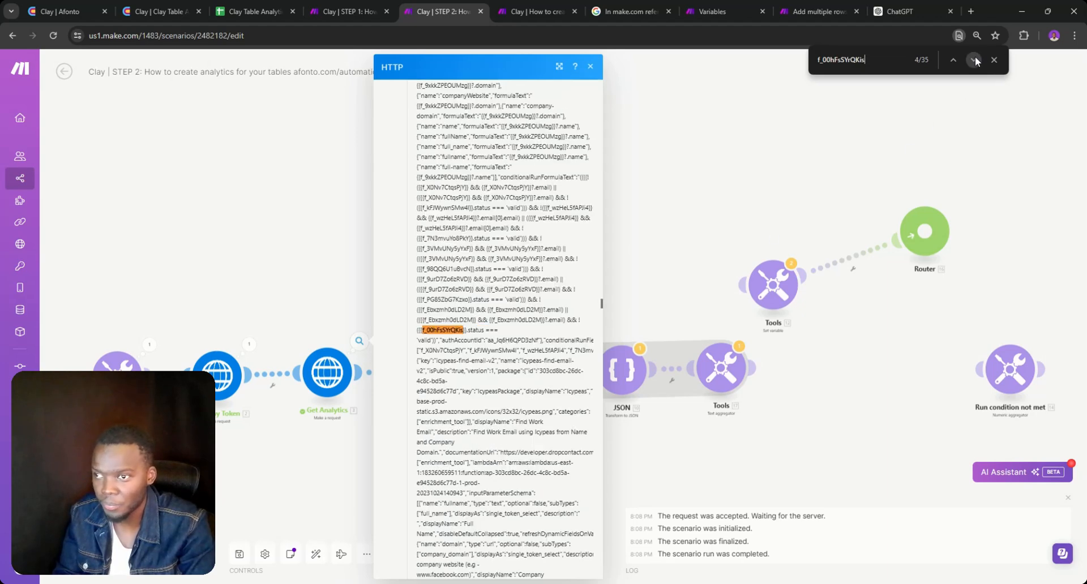
{"action": "left_click", "coordinate": [974, 59]}
{"action": "left_click", "coordinate": [974, 59]}
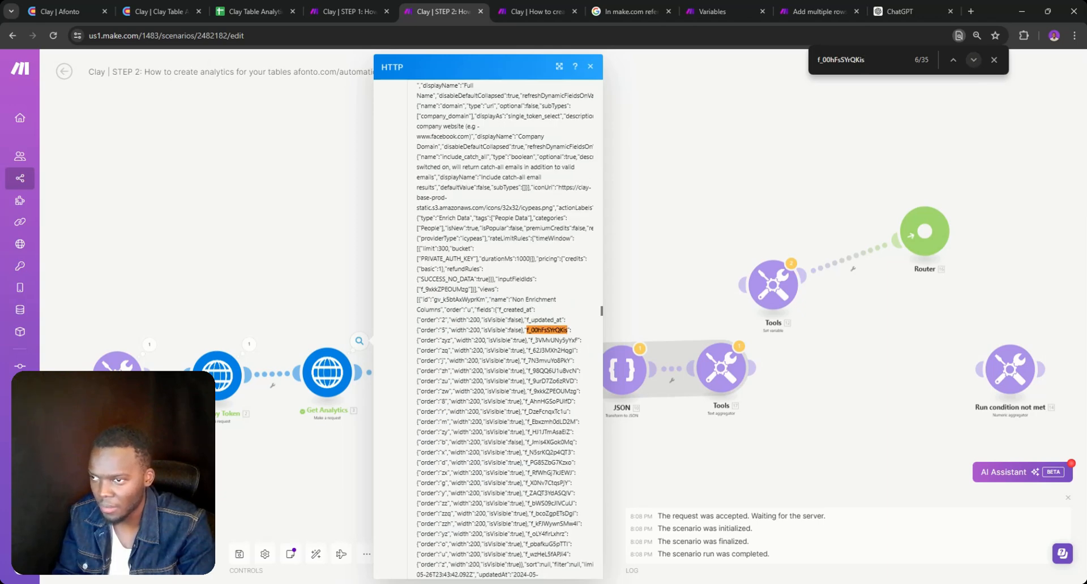
{"action": "left_click", "coordinate": [973, 59]}
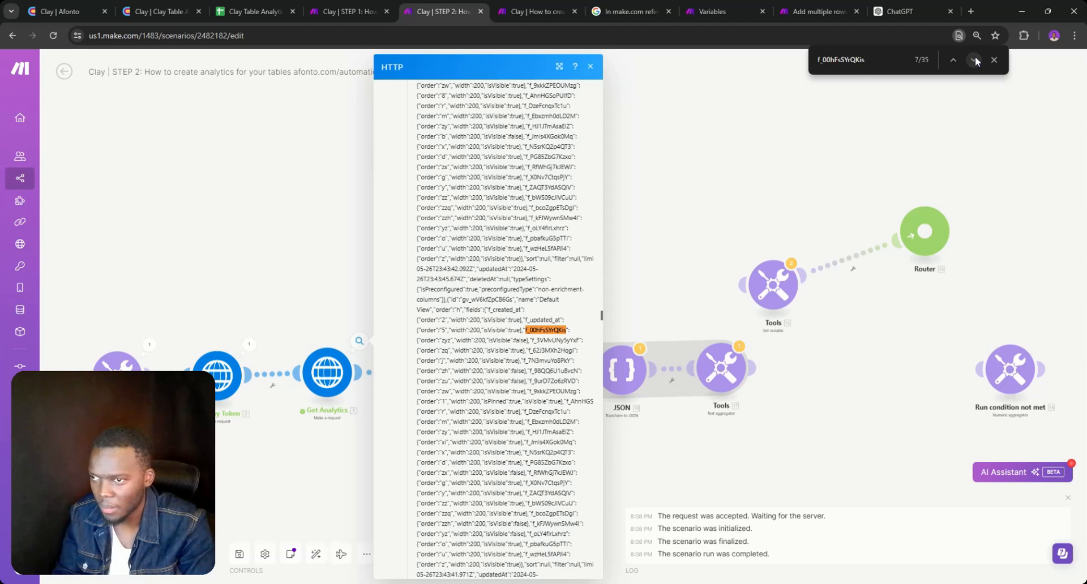
{"action": "left_click", "coordinate": [974, 58]}
{"action": "left_click", "coordinate": [974, 58]}
{"action": "left_click", "coordinate": [975, 59]}
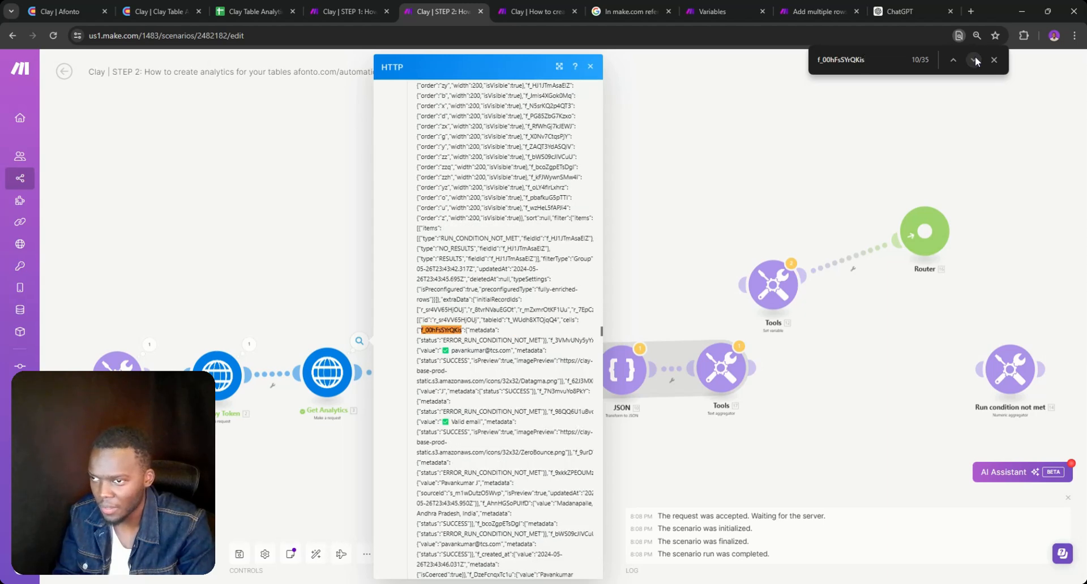
{"action": "scroll", "coordinate": [467, 200], "scroll_direction": "down", "scroll_amount": 3}
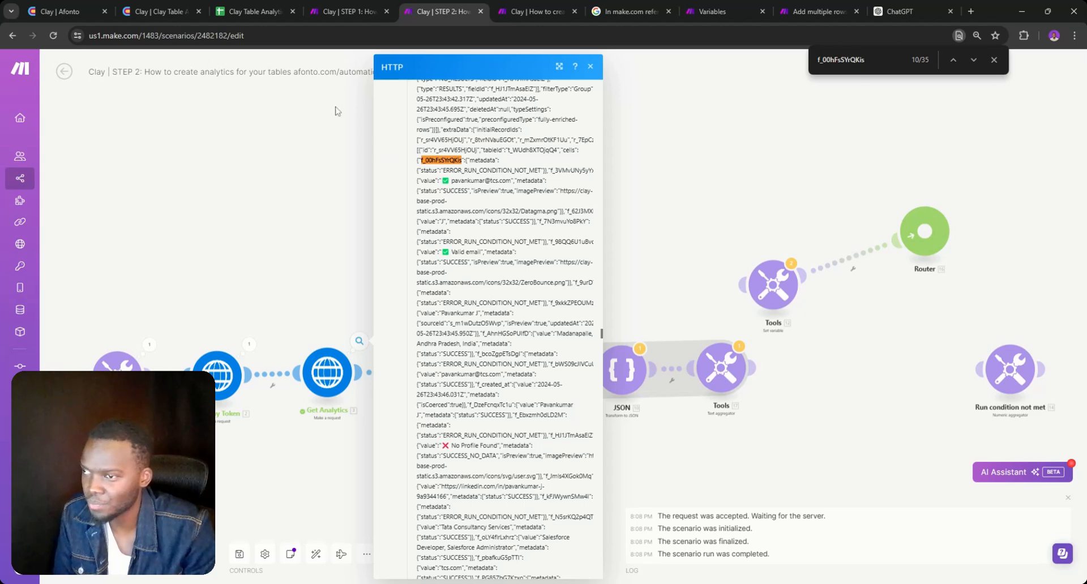
- Check the statuses in the Clay Table Analytics table in Clay and return to the STEP 2 scenario in Make
{"action": "left_click", "coordinate": [163, 10]}
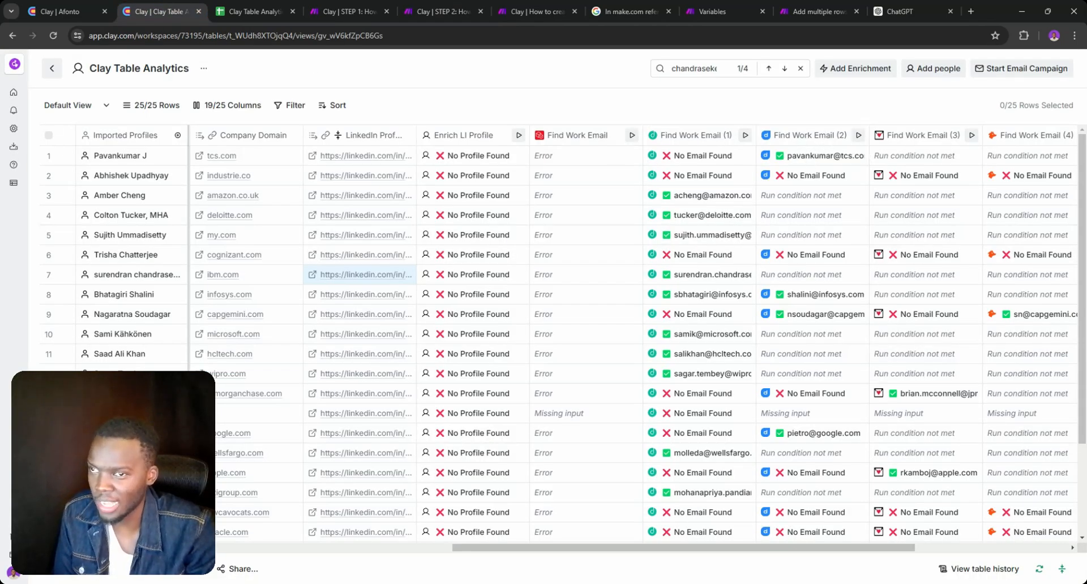
{"action": "left_click", "coordinate": [339, 9]}
{"action": "left_click", "coordinate": [443, 6]}
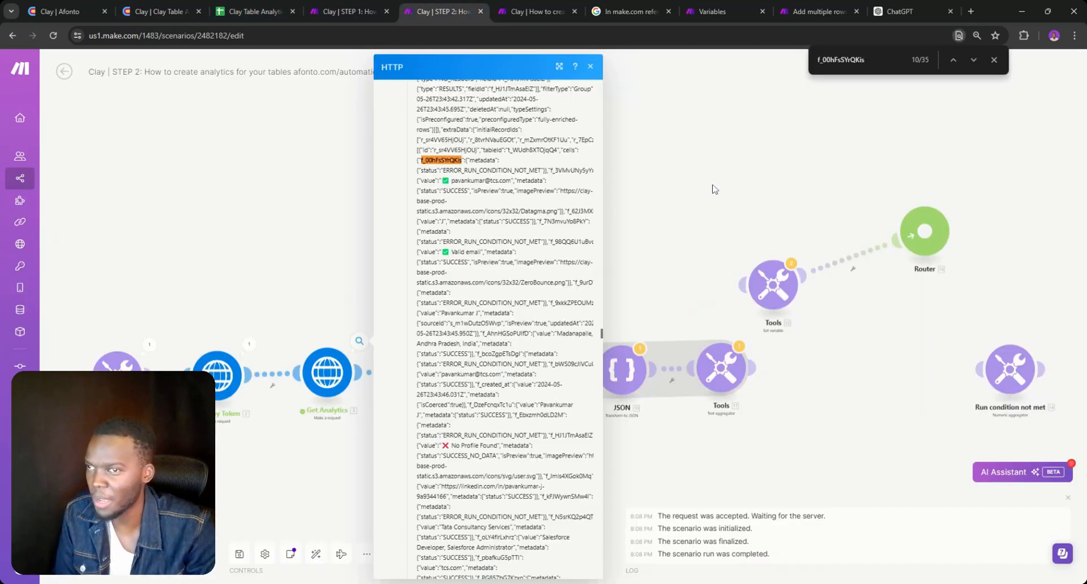
- Step through the next occurrences of f_00hFsSYrQKis to the seventeenth, comparing the column's status metadata from record to record
{"action": "left_click", "coordinate": [975, 58]}
{"action": "left_click", "coordinate": [975, 58]}
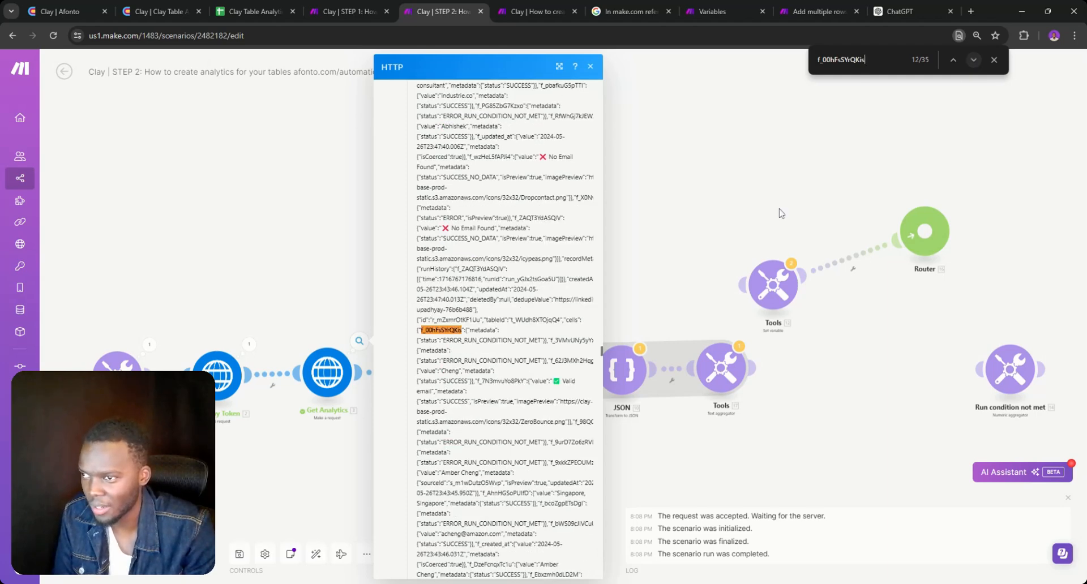
{"action": "left_click", "coordinate": [973, 59]}
{"action": "left_click", "coordinate": [972, 59]}
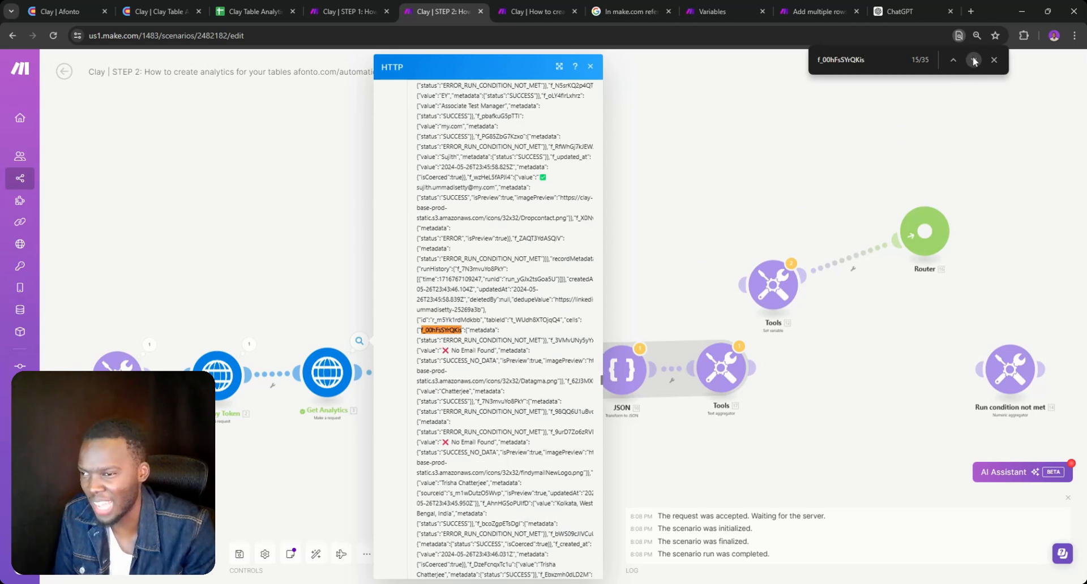
{"action": "left_click", "coordinate": [973, 59]}
{"action": "left_click", "coordinate": [973, 60]}
{"action": "left_click", "coordinate": [972, 60]}
{"action": "left_click", "coordinate": [973, 60]}
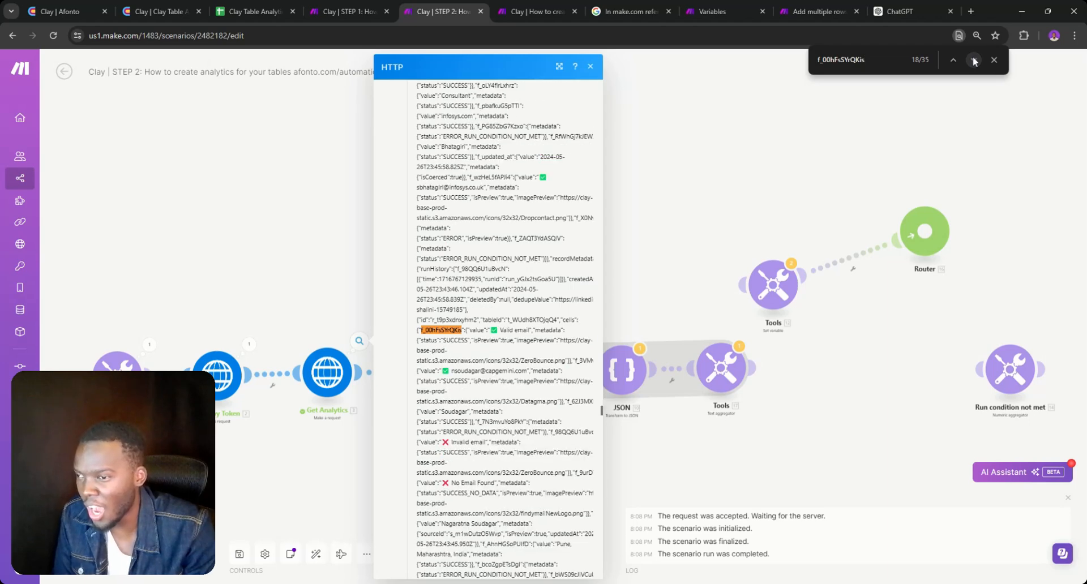
{"action": "left_click", "coordinate": [953, 59]}
{"action": "left_click", "coordinate": [953, 60]}
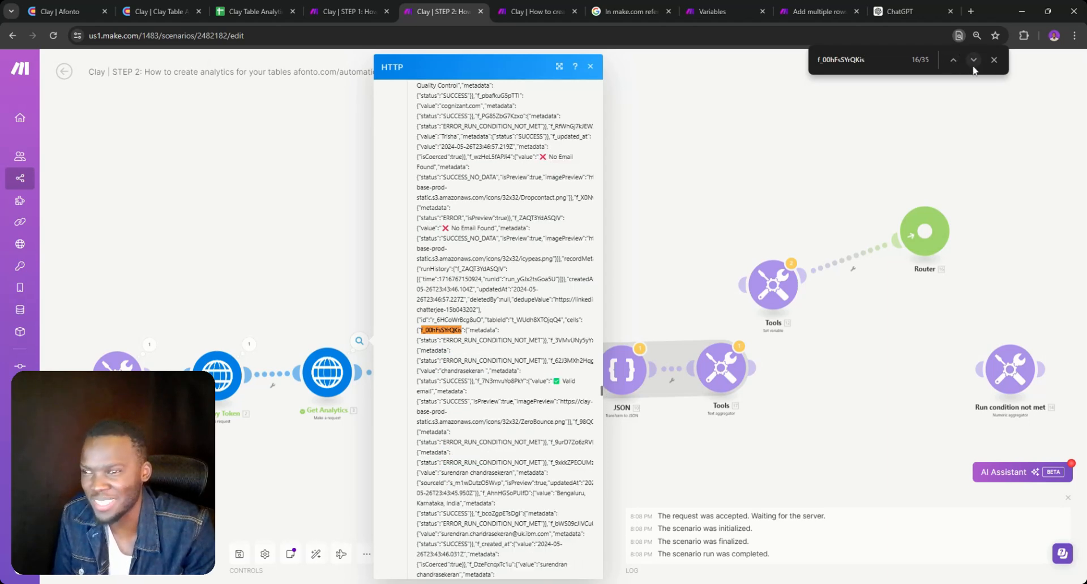
{"action": "left_click", "coordinate": [973, 60]}
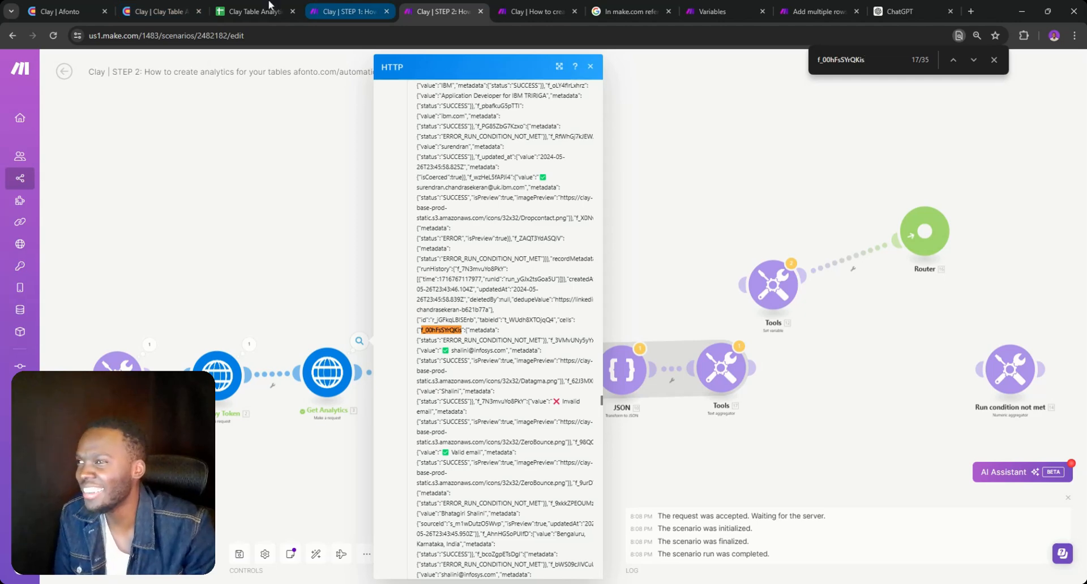
- Look at the Clay table again, step through the STEP 2 output's occurrences of f_00hFsSYrQKis to the twenty-seventh, and close the output
{"action": "left_click", "coordinate": [169, 9]}
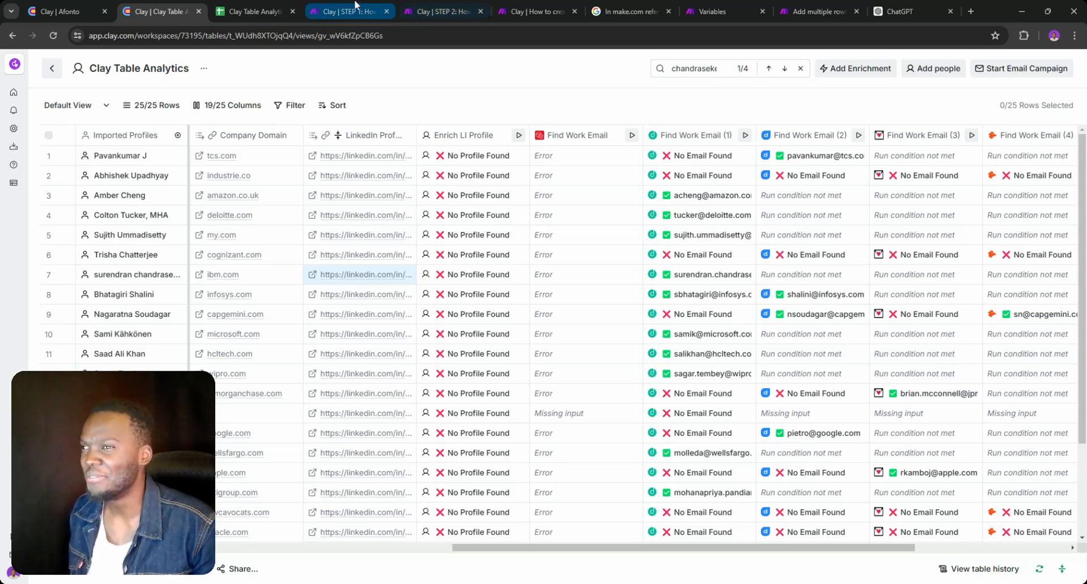
{"action": "left_click", "coordinate": [439, 7]}
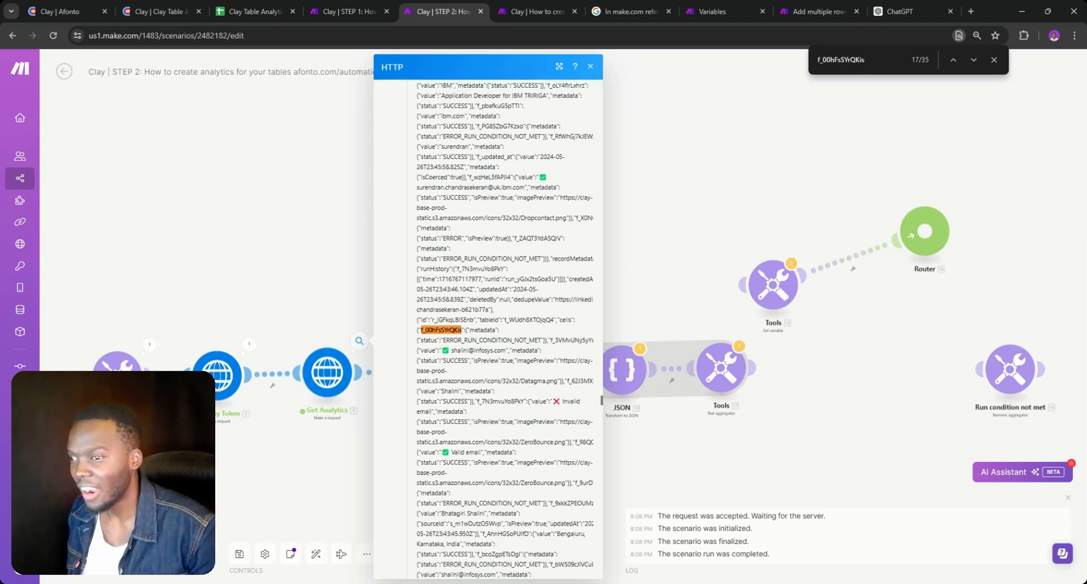
{"action": "left_click", "coordinate": [973, 60]}
{"action": "left_click", "coordinate": [973, 59]}
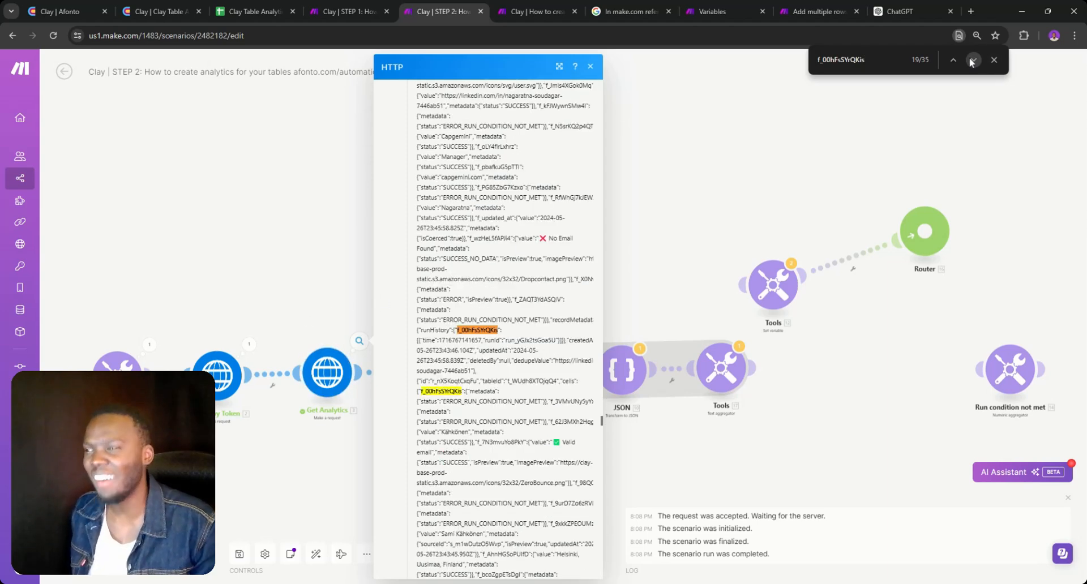
{"action": "left_click", "coordinate": [973, 59]}
{"action": "left_click", "coordinate": [973, 59]}
{"action": "left_click", "coordinate": [973, 59]}
{"action": "left_click", "coordinate": [973, 60]}
{"action": "left_click", "coordinate": [973, 59]}
{"action": "left_click", "coordinate": [973, 60]}
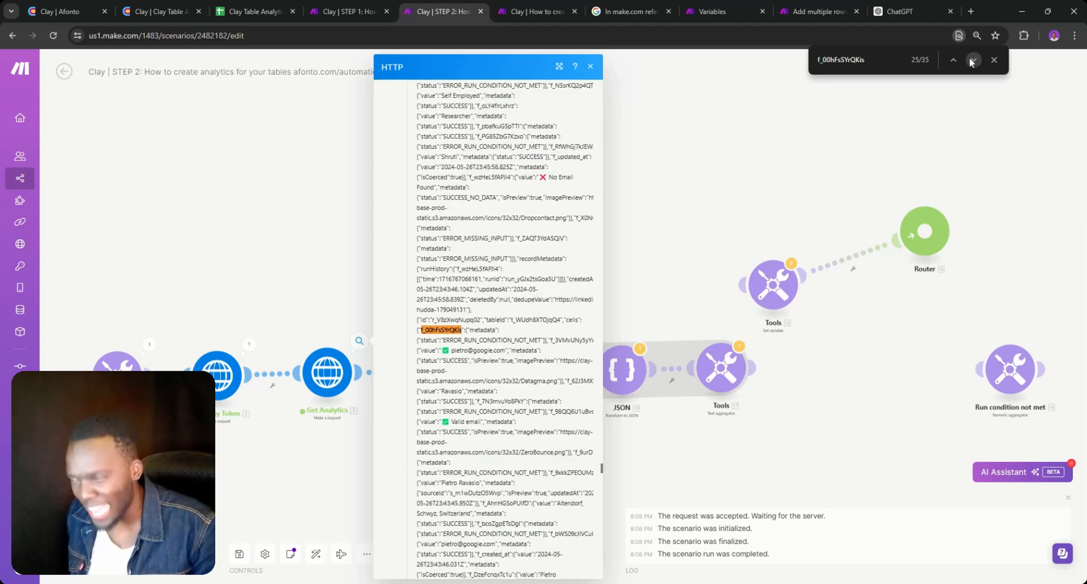
{"action": "left_click", "coordinate": [972, 59]}
{"action": "left_click", "coordinate": [973, 59]}
{"action": "left_click", "coordinate": [671, 191]}
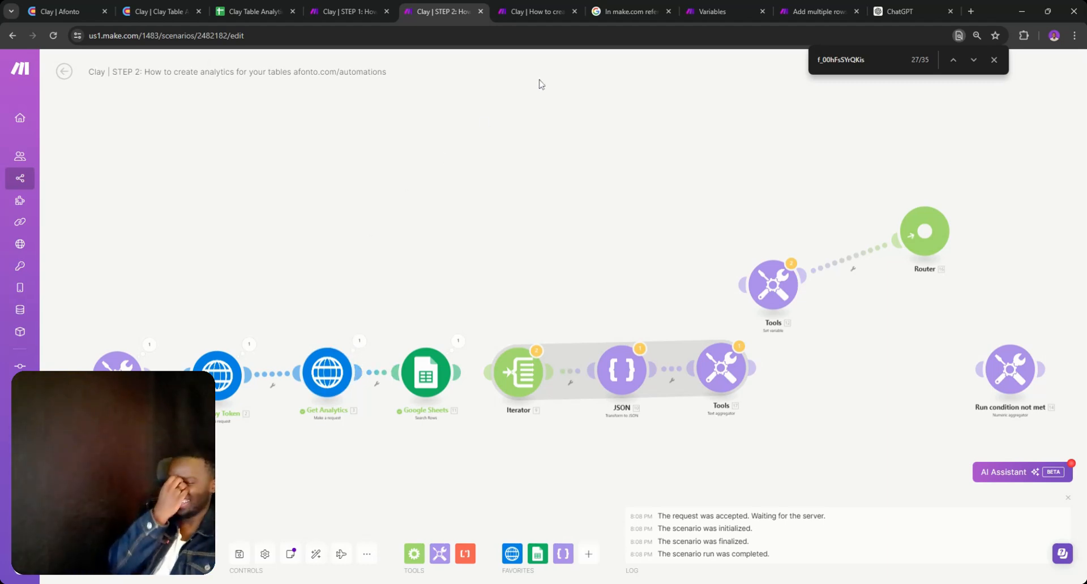
- Delete the Iterator and JSON modules from the scenario and close the page search
{"action": "right_click", "coordinate": [526, 381]}
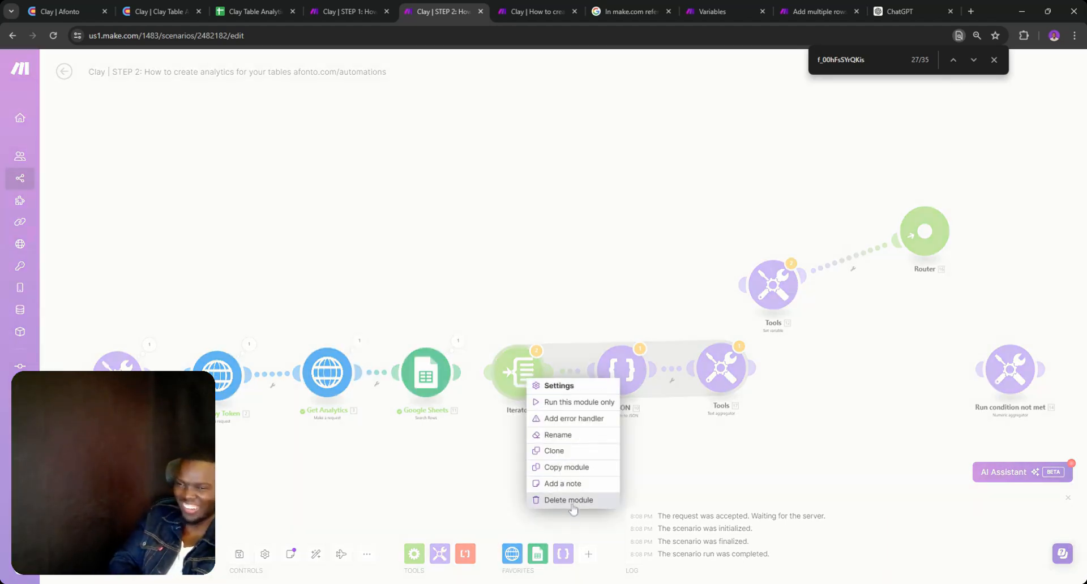
{"action": "left_click", "coordinate": [546, 501]}
{"action": "right_click", "coordinate": [623, 361]}
{"action": "left_click", "coordinate": [657, 482]}
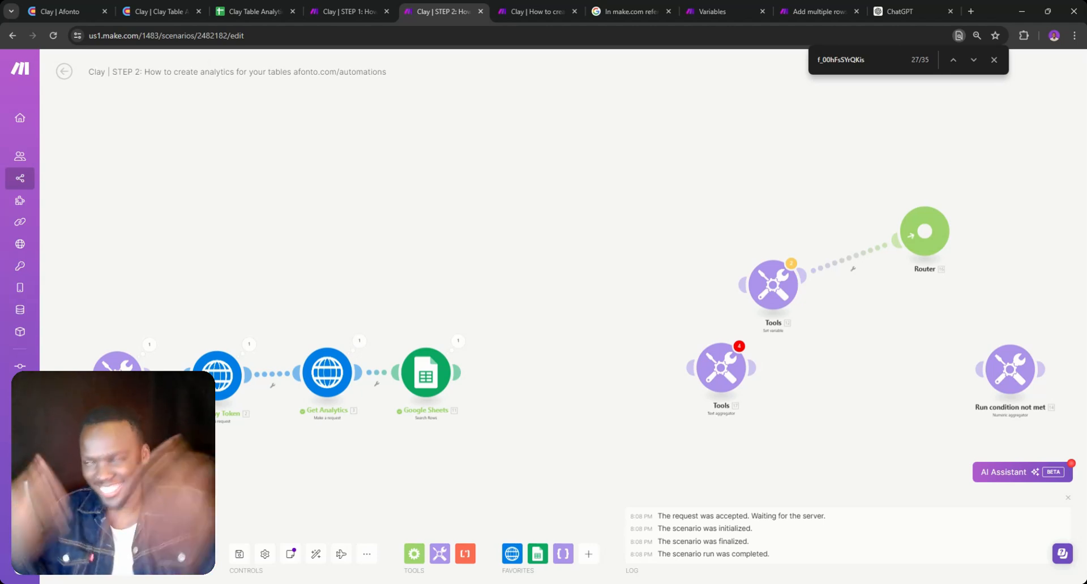
{"action": "left_click", "coordinate": [993, 60]}
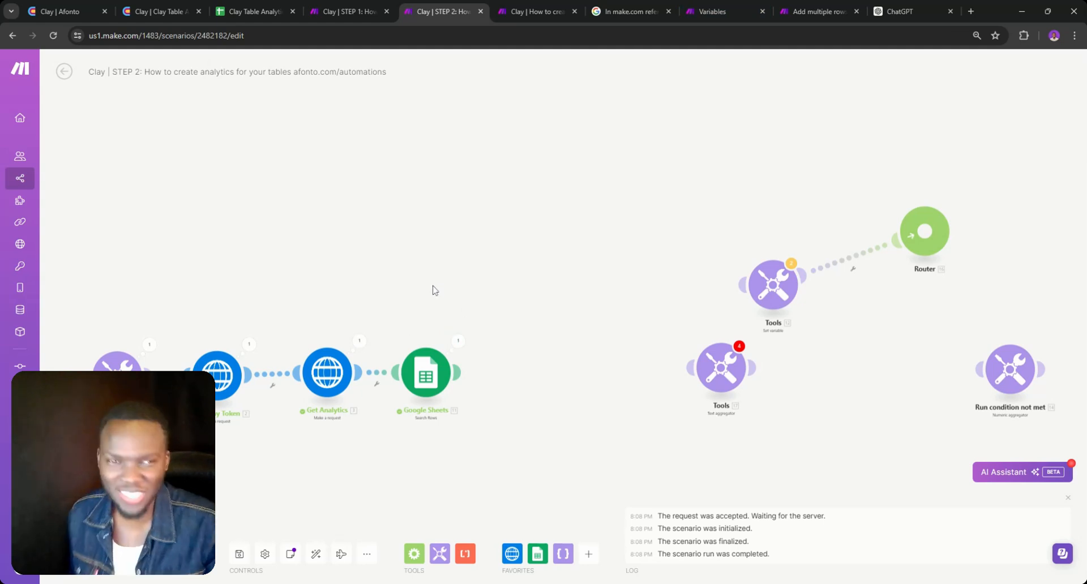
- Review the Get Analytics module's request settings and select No for Parse response
{"action": "left_click", "coordinate": [331, 371]}
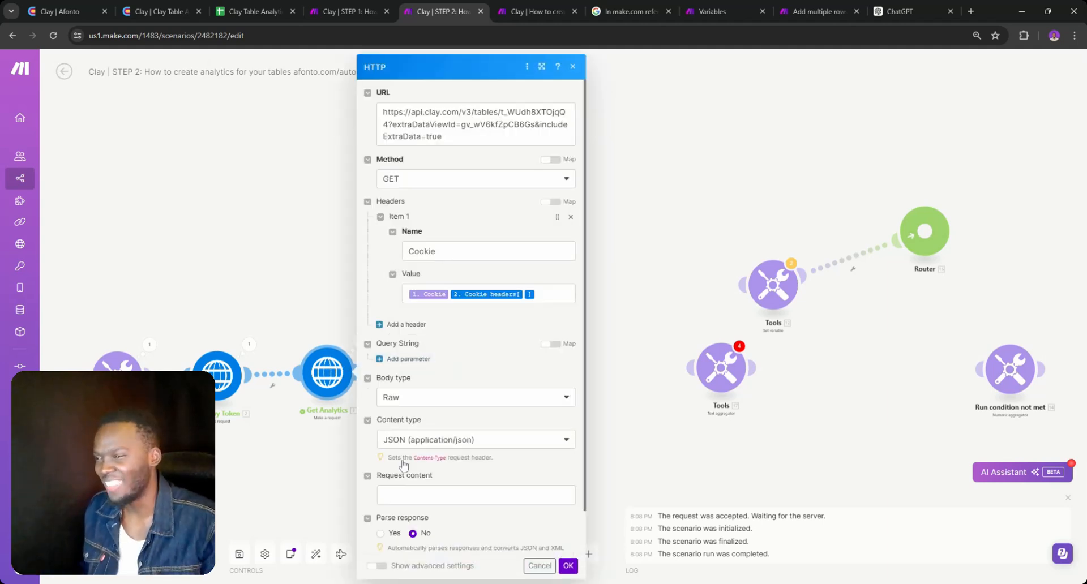
{"action": "scroll", "coordinate": [405, 469], "scroll_direction": "down", "scroll_amount": 1}
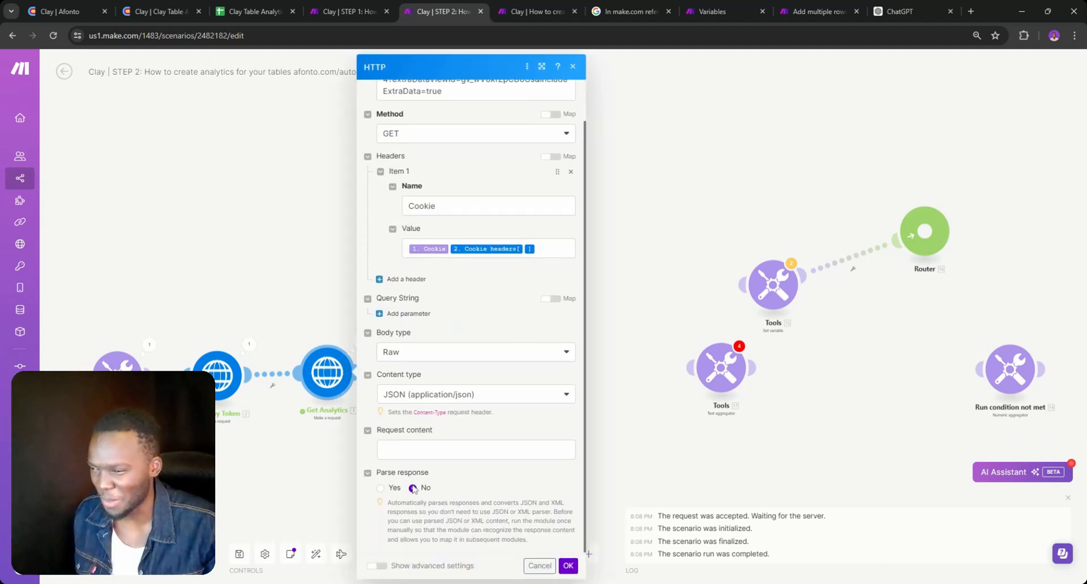
{"action": "left_click", "coordinate": [413, 488]}
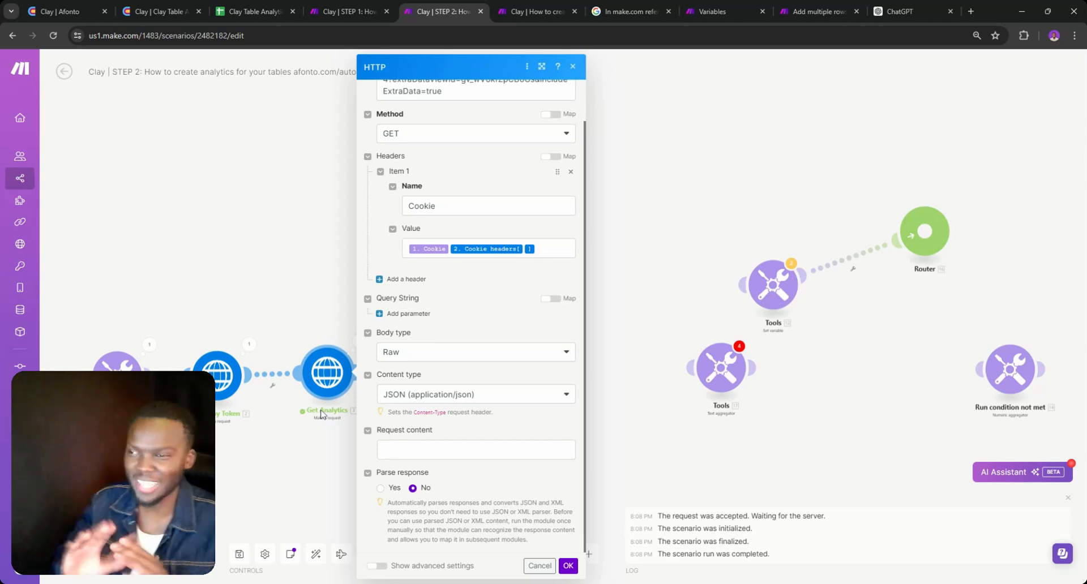
{"action": "left_click", "coordinate": [310, 299]}
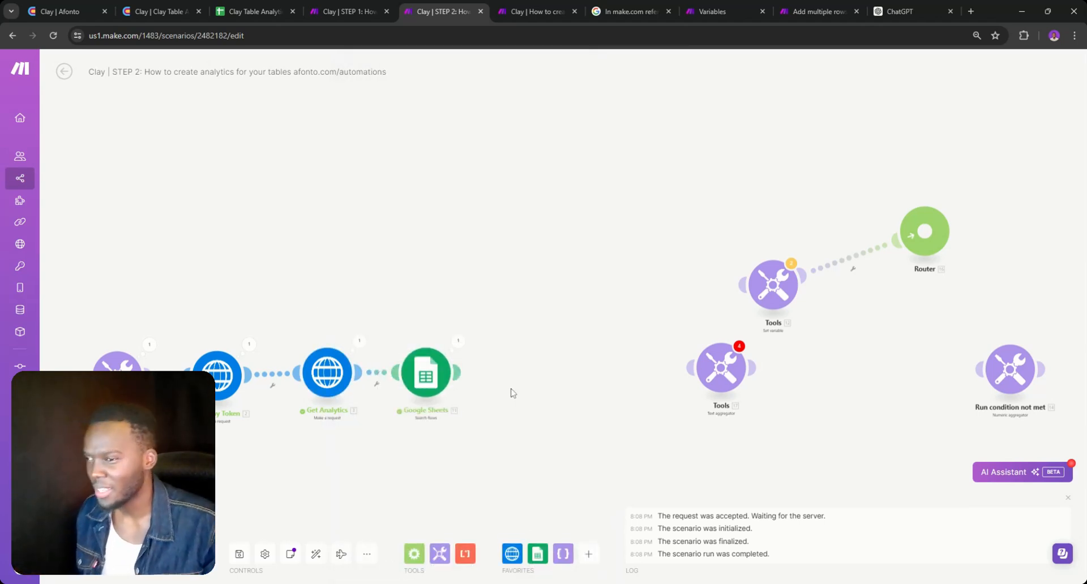
- Reopen the Get Analytics module's run output and examine the long Data string of Operation 1
{"action": "scroll", "coordinate": [509, 392], "scroll_direction": "up", "scroll_amount": 3}
{"action": "left_click_drag", "start_coordinate": [481, 403], "coordinate": [536, 324]}
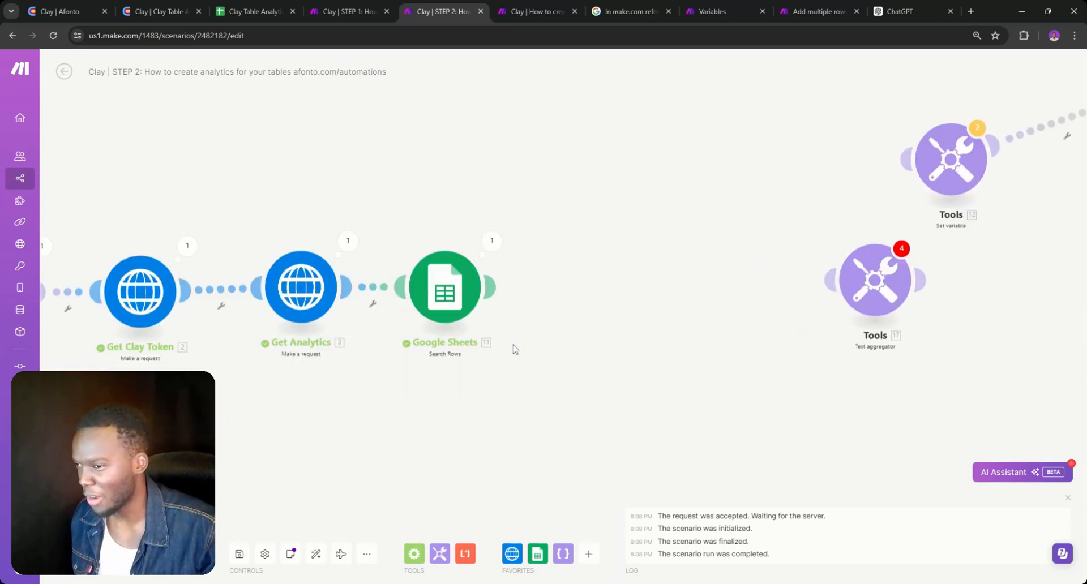
{"action": "left_click", "coordinate": [341, 240]}
{"action": "double_click", "coordinate": [427, 421]}
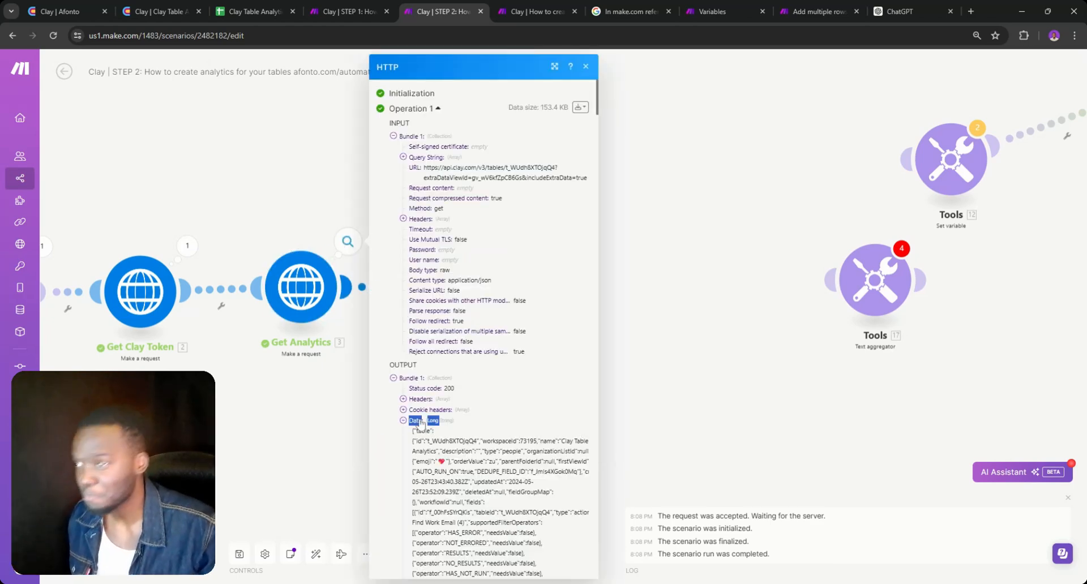
{"action": "left_click", "coordinate": [428, 423]}
{"action": "scroll", "coordinate": [428, 423], "scroll_direction": "down", "scroll_amount": 10}
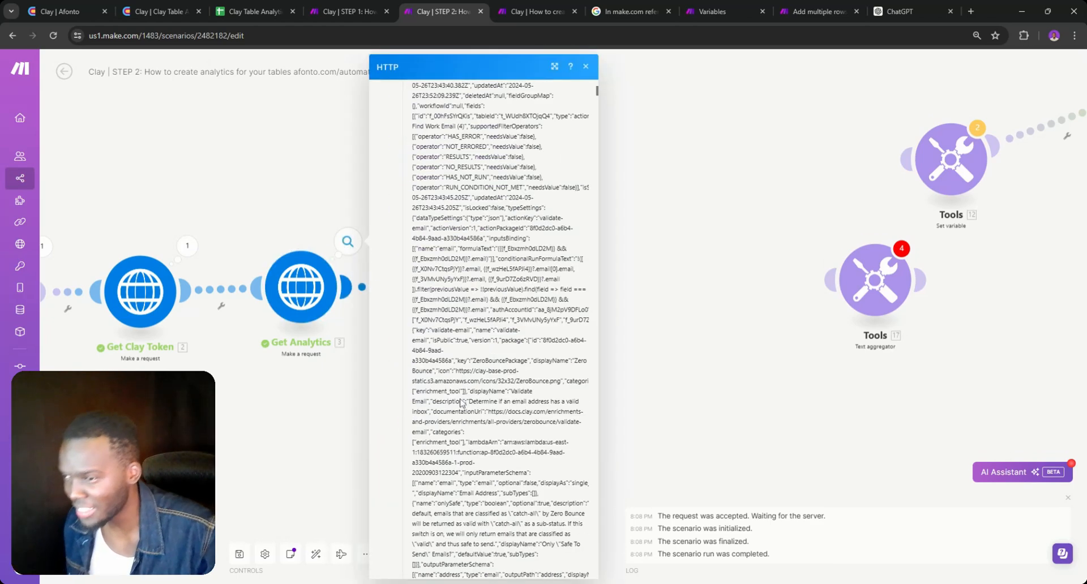
{"action": "scroll", "coordinate": [473, 334], "scroll_direction": "down", "scroll_amount": 5}
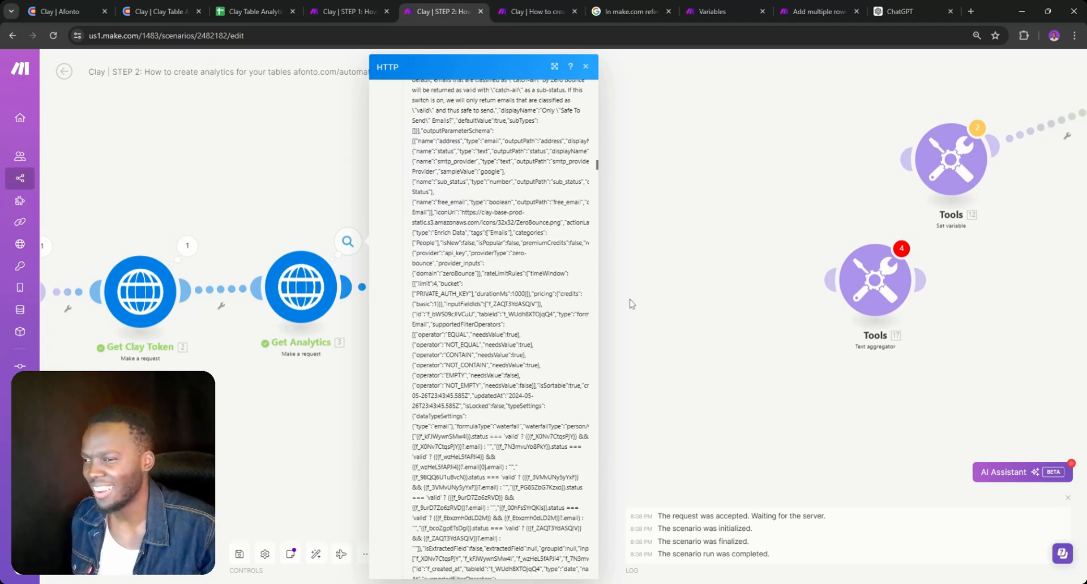
- Find f_00hFsSYrQKis in the Data string, go to its eleventh occurrence, highlight the ID with its metadata key, and close the output
{"action": "key", "text": "ctrl+f"}
{"action": "type", "text": "f_00hFsSYrQKis"}
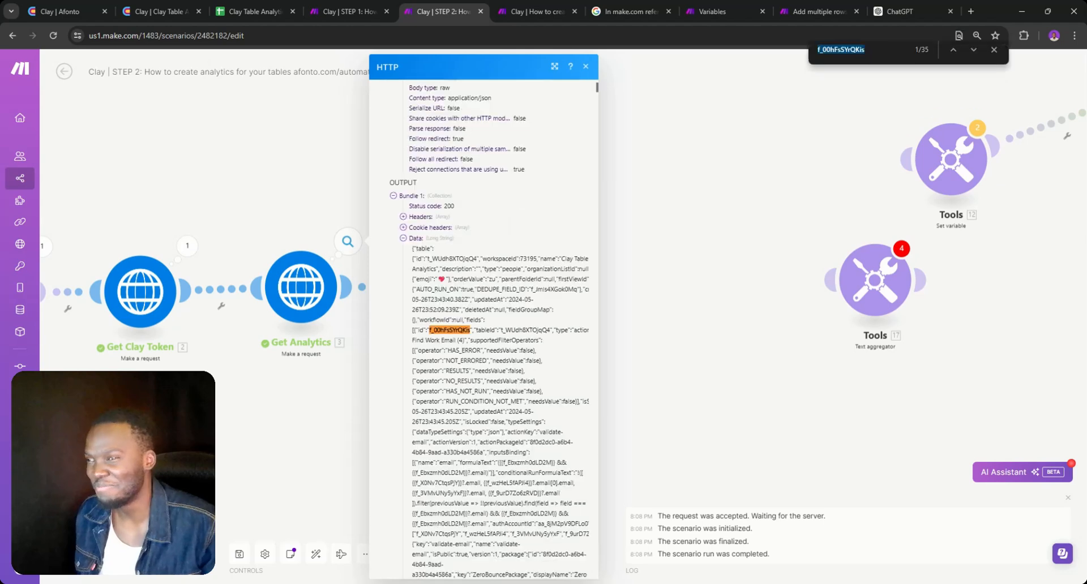
{"action": "key", "text": "Return"}
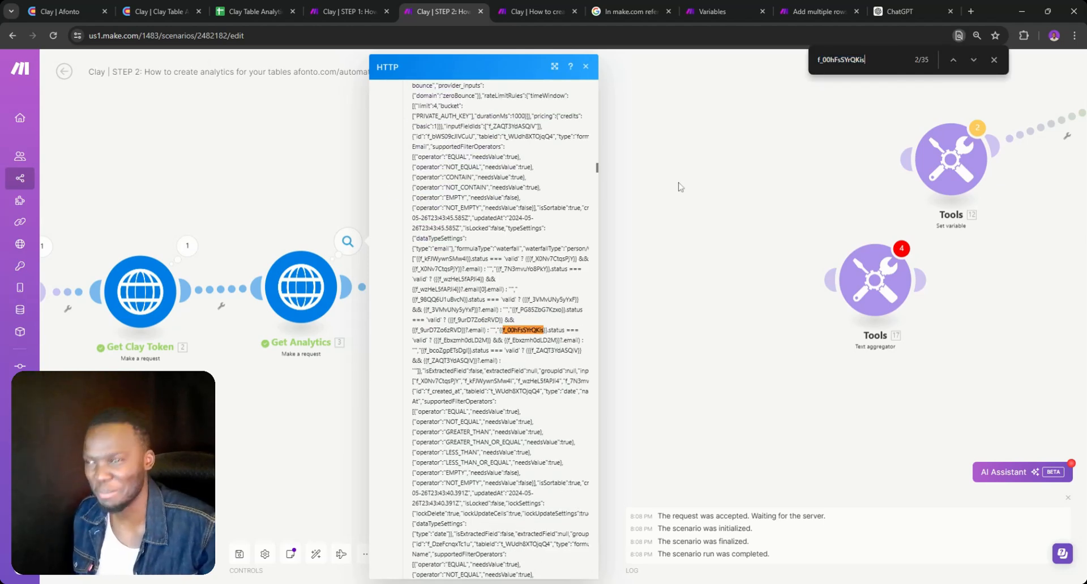
{"action": "left_click", "coordinate": [973, 59]}
{"action": "left_click", "coordinate": [973, 59]}
{"action": "left_click", "coordinate": [974, 60]}
{"action": "left_click", "coordinate": [973, 59]}
{"action": "left_click", "coordinate": [974, 60]}
{"action": "left_click", "coordinate": [974, 59]}
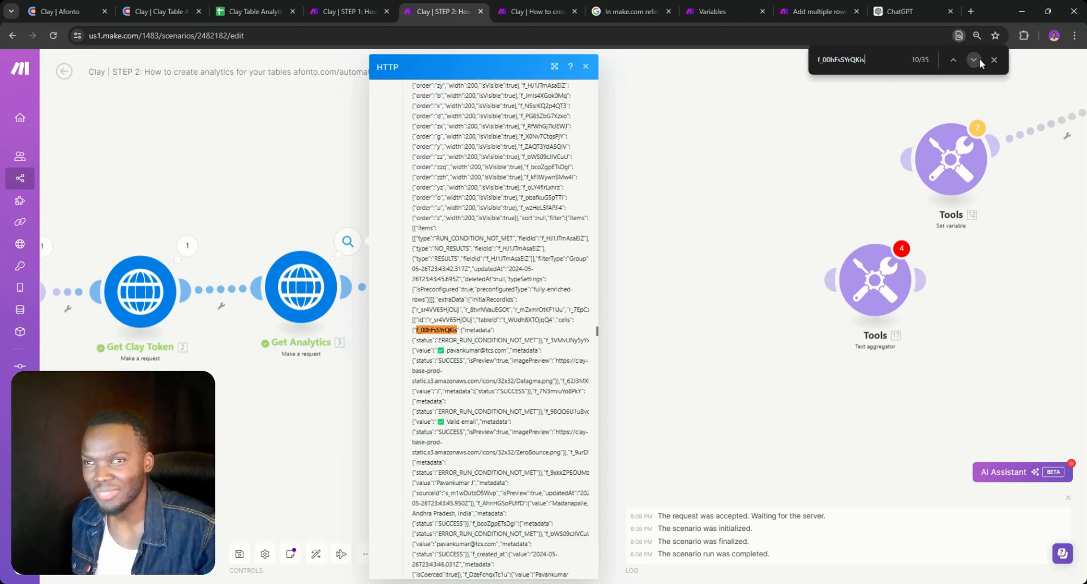
{"action": "left_click", "coordinate": [973, 59]}
{"action": "left_click", "coordinate": [973, 60]}
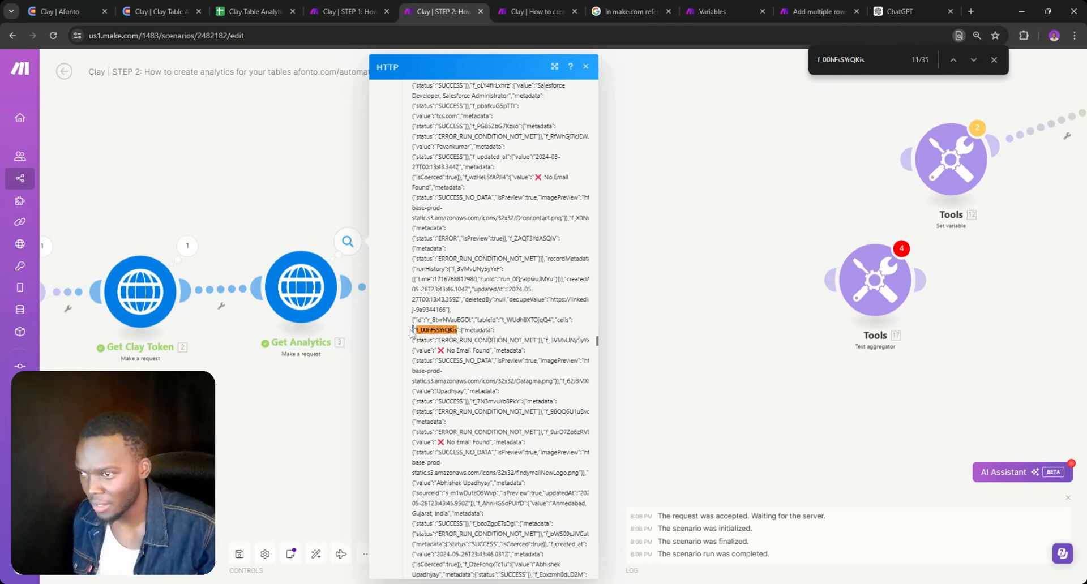
{"action": "mouse_move", "coordinate": [410, 331]}
{"action": "left_mouse_down"}
{"action": "mouse_move", "coordinate": [457, 332]}
{"action": "mouse_move", "coordinate": [414, 340]}
{"action": "left_mouse_up"}
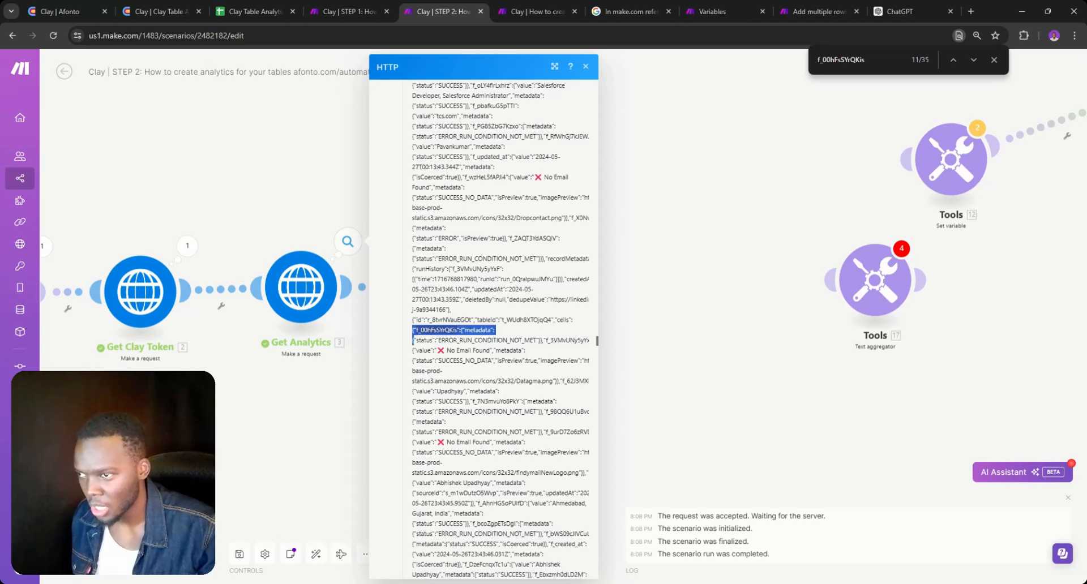
{"action": "left_click", "coordinate": [677, 308]}
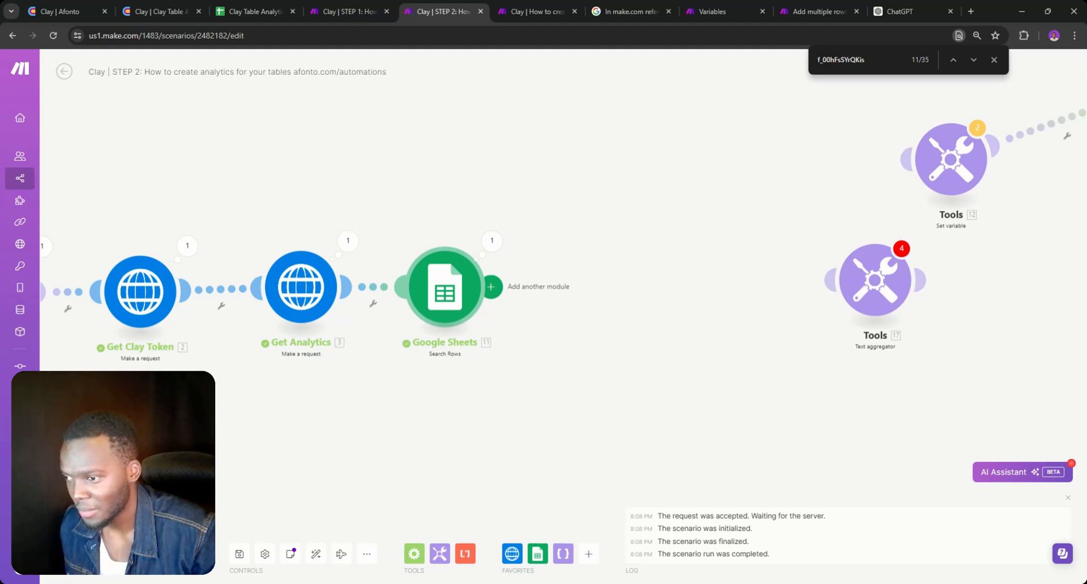
- Reopen the Get Analytics run output, expand the Data string, and search the page for {"f_00hFsSYrQKis":{"metadata":{
{"action": "left_click", "coordinate": [348, 240]}
{"action": "double_click", "coordinate": [423, 420]}
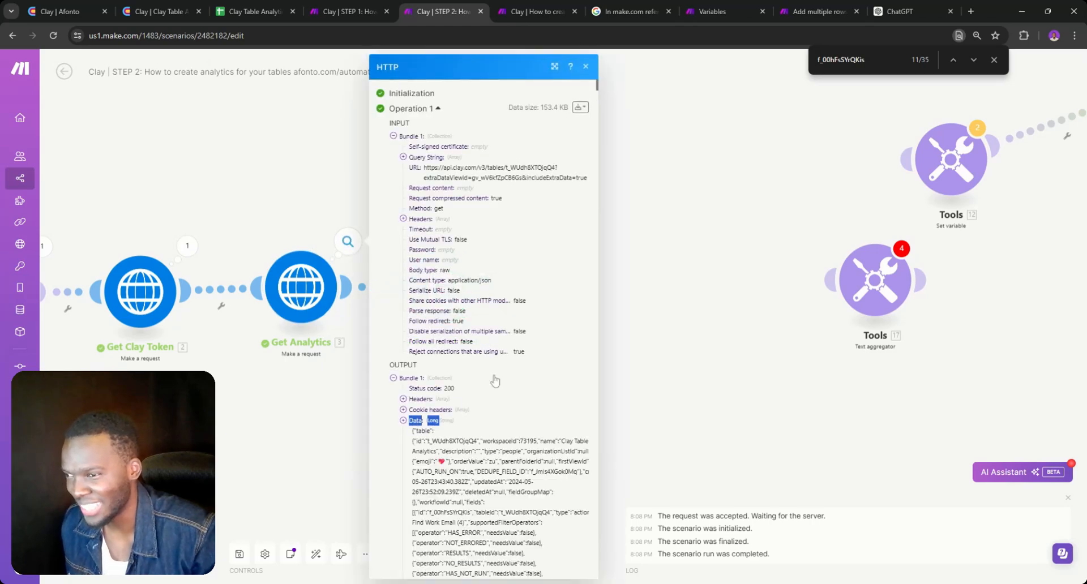
{"action": "left_click", "coordinate": [423, 420]}
{"action": "left_click", "coordinate": [423, 420]}
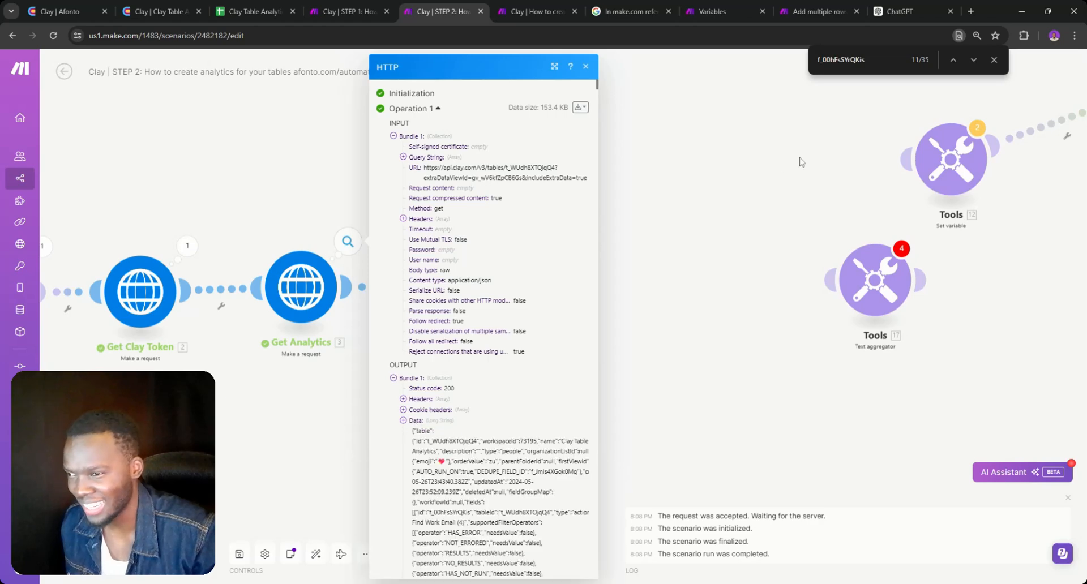
{"action": "double_click", "coordinate": [850, 67]}
{"action": "type", "text": "{\"f_00hFsSYrQKis\":{\"metadata\":{"}
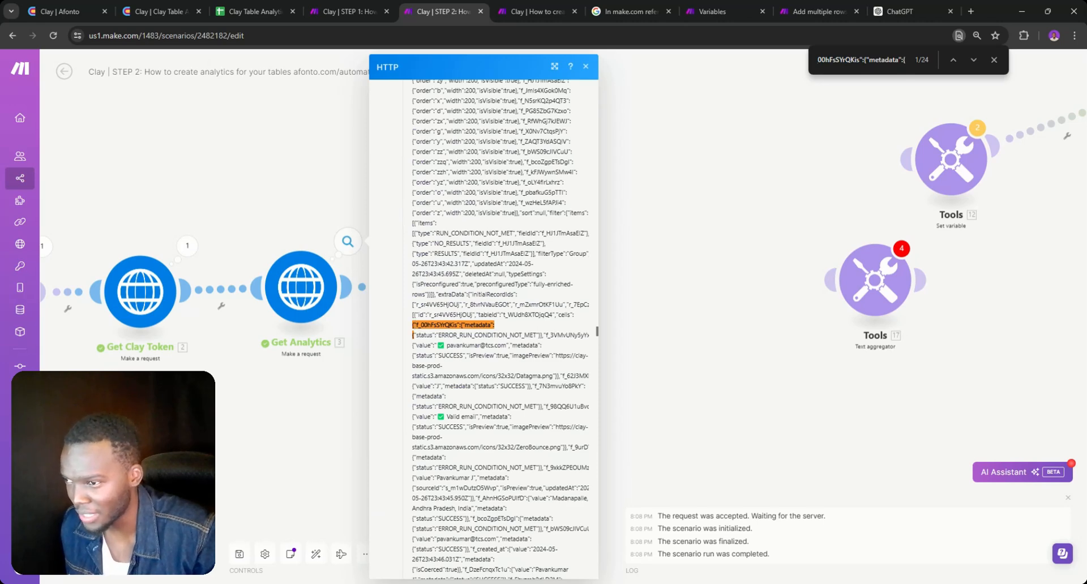
- Highlight the f_00hFsSYrQKis match through its status key, compare it with the Column ID in the Clay Table Analytics sheet, and close the page search
{"action": "double_click", "coordinate": [435, 335]}
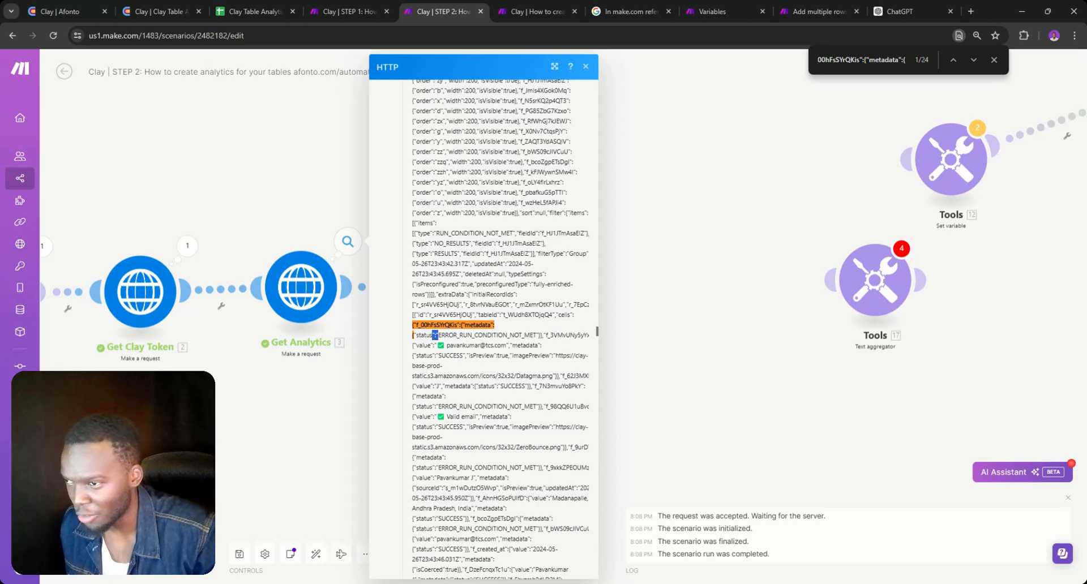
{"action": "left_click_drag", "start_coordinate": [438, 335], "coordinate": [412, 333]}
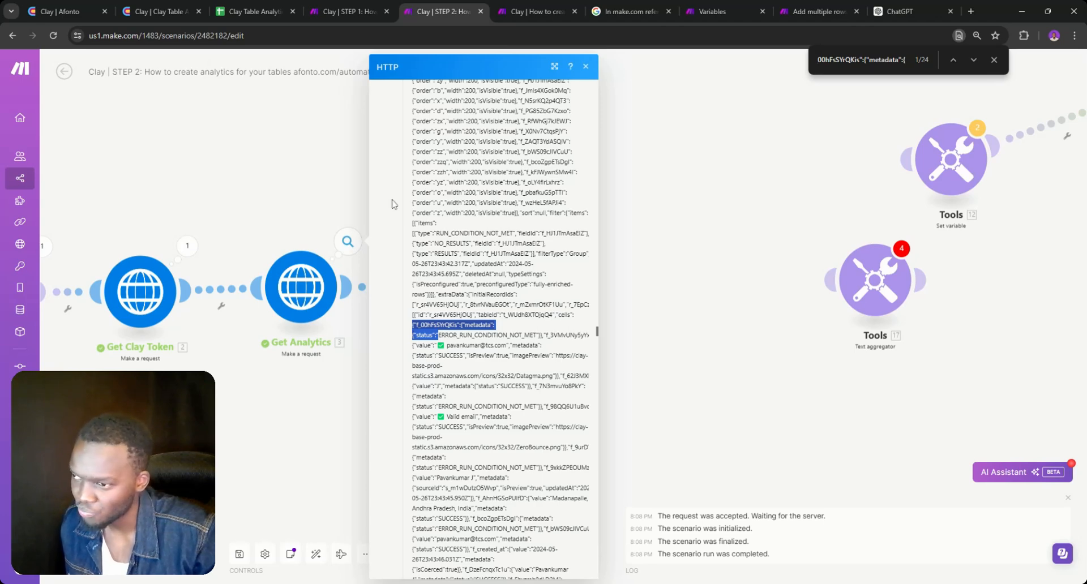
{"action": "left_click", "coordinate": [249, 11]}
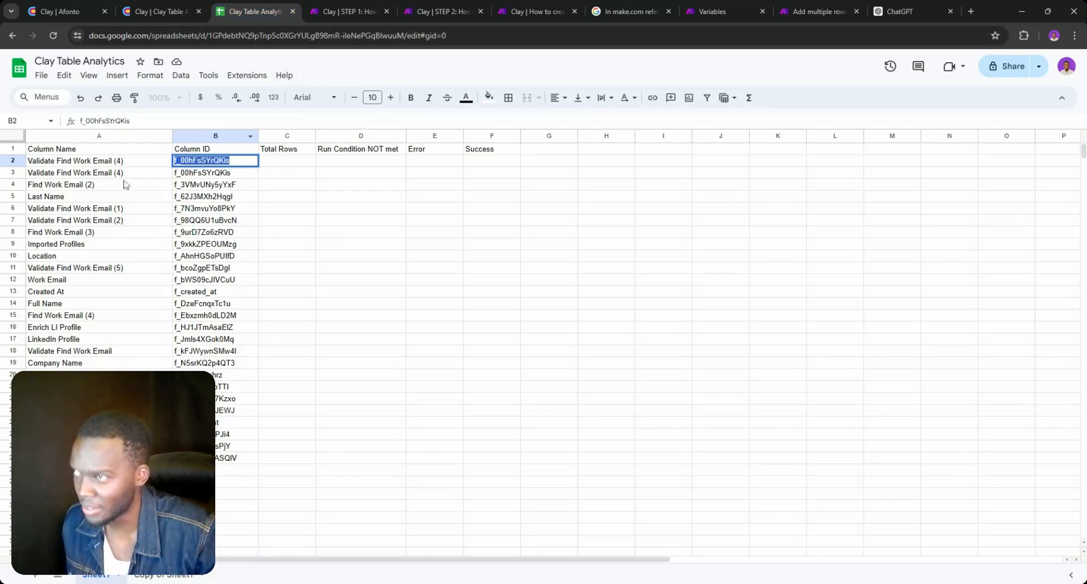
{"action": "left_click", "coordinate": [428, 7]}
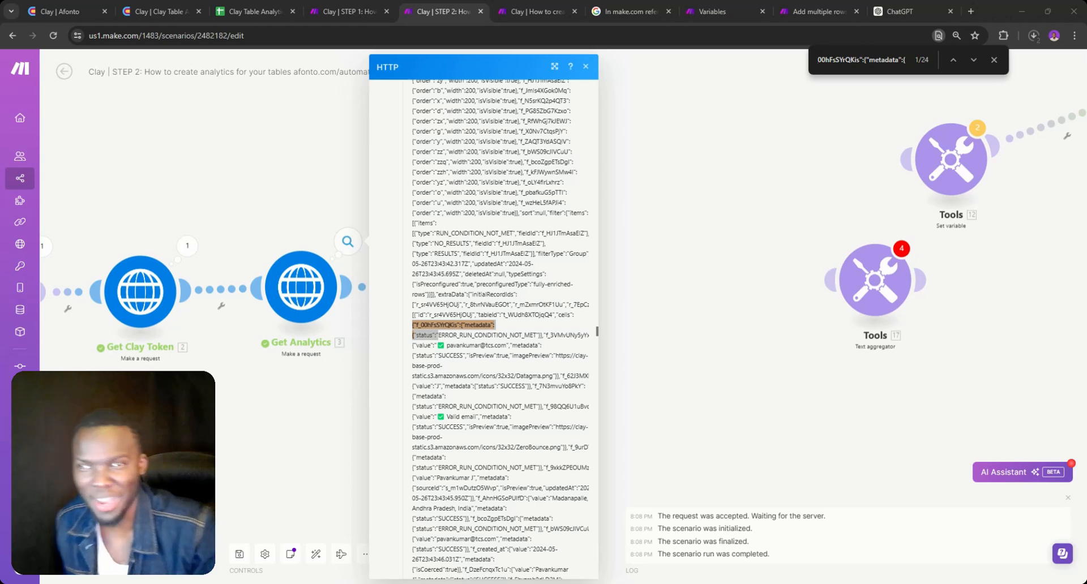
{"action": "left_click", "coordinate": [993, 60]}
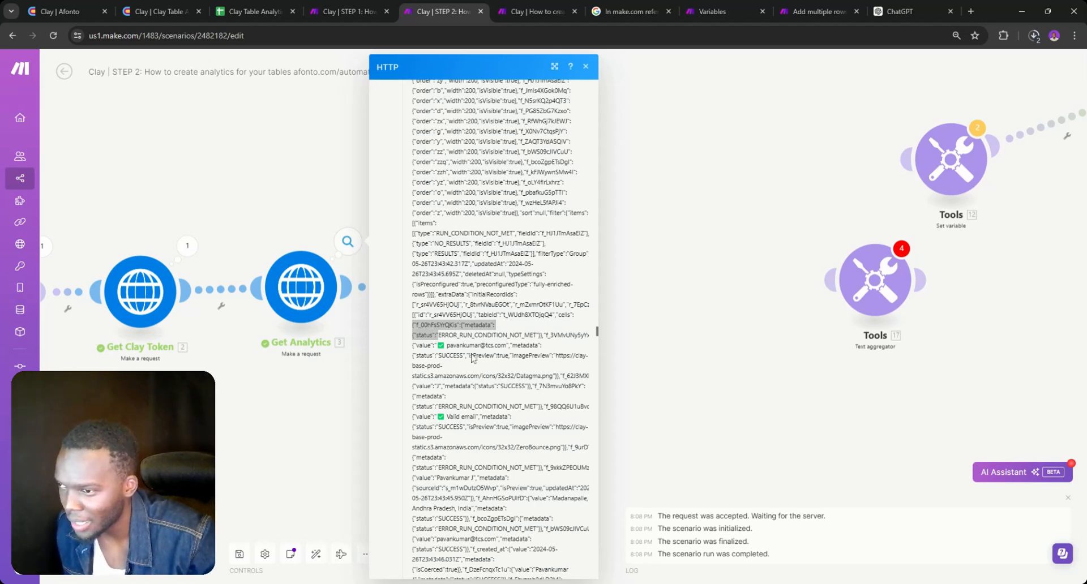
{"action": "scroll", "coordinate": [473, 362], "scroll_direction": "down", "scroll_amount": 3}
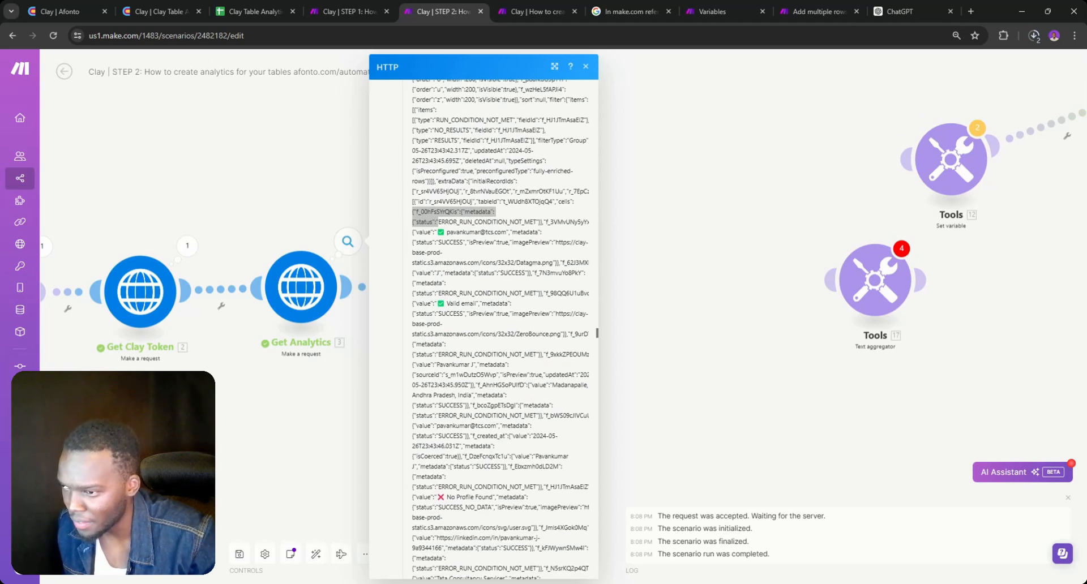
- Reopen the Get Analytics run output, expand Data, and search the page for {"f_00hFsSYrQKis":{"metadata":{"status":"
{"action": "left_click", "coordinate": [682, 237]}
{"action": "key", "text": "ctrl+f"}
{"action": "left_click", "coordinate": [347, 243]}
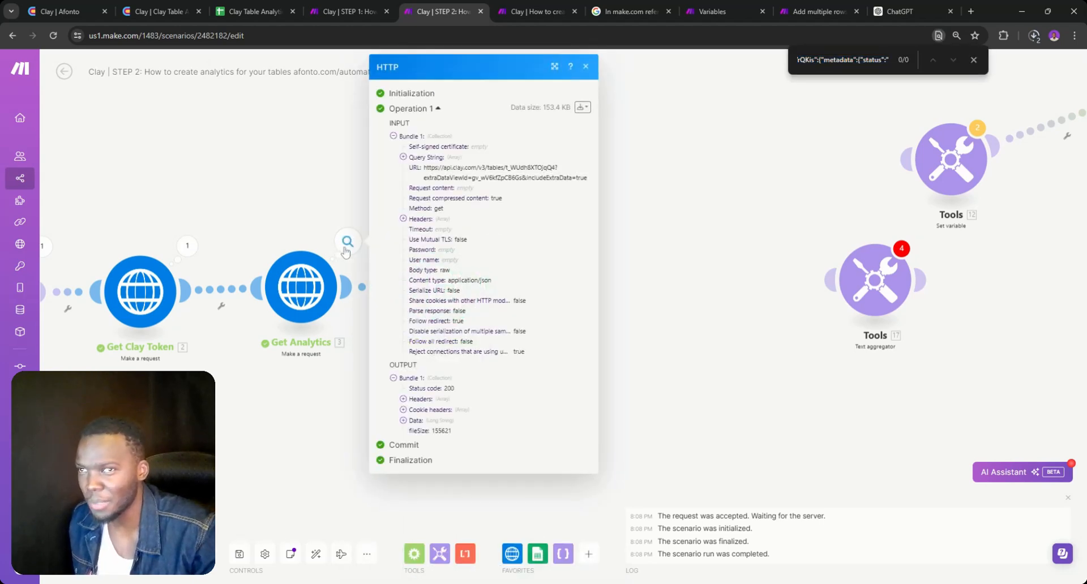
{"action": "left_click", "coordinate": [417, 421]}
{"action": "key", "text": "ctrl+f"}
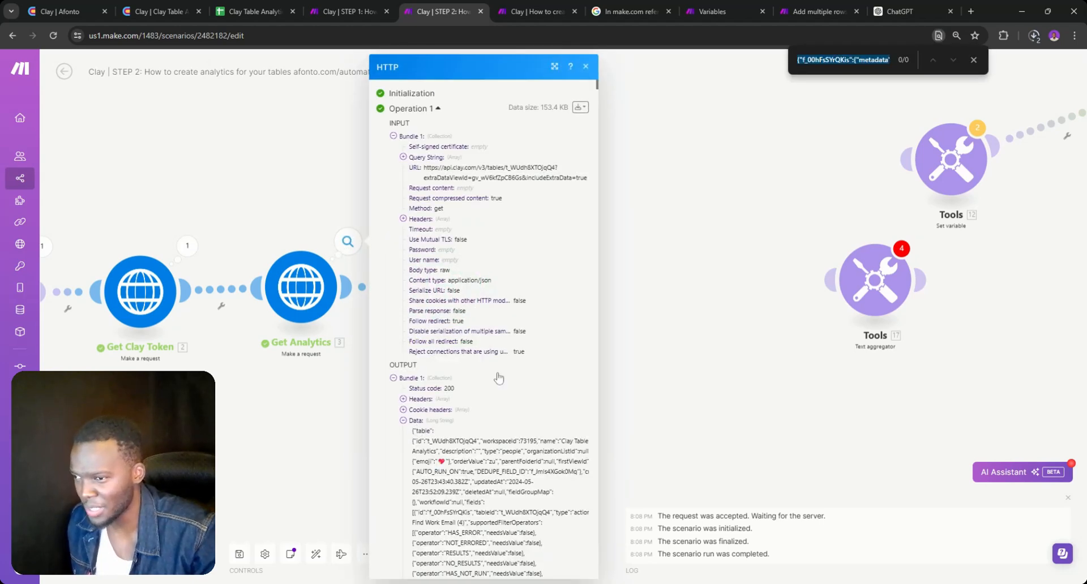
{"action": "type", "text": "{\"f_00hFsSYrQKis\":{\"metadata\":{\"status\":\""}
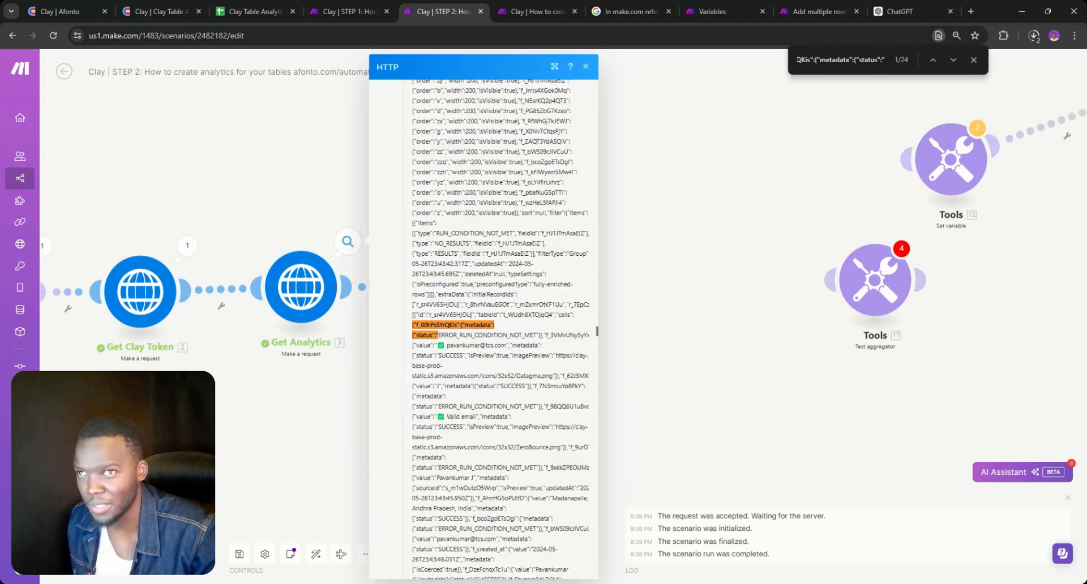
- Move back and forth through the f_00hFsSYrQKis status matches in the Data string, examining each record's run status and ending on the fifth match
{"action": "left_click", "coordinate": [952, 60]}
{"action": "left_click", "coordinate": [953, 60]}
{"action": "left_click", "coordinate": [953, 60]}
{"action": "left_click", "coordinate": [953, 60]}
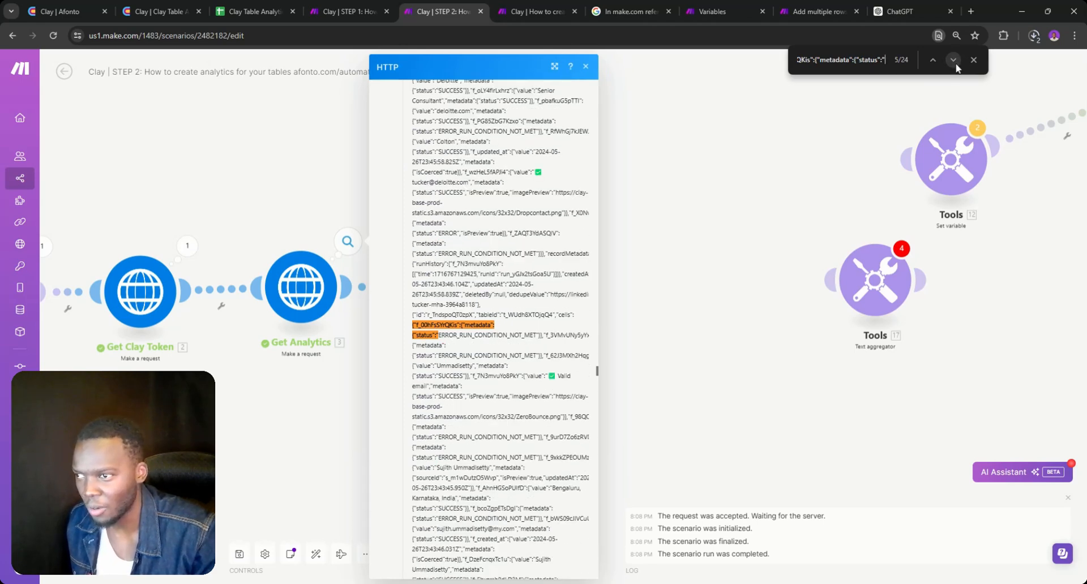
{"action": "left_click", "coordinate": [953, 60]}
{"action": "left_click", "coordinate": [953, 60]}
{"action": "left_click", "coordinate": [953, 60]}
{"action": "left_click", "coordinate": [953, 60]}
{"action": "left_click", "coordinate": [953, 60]}
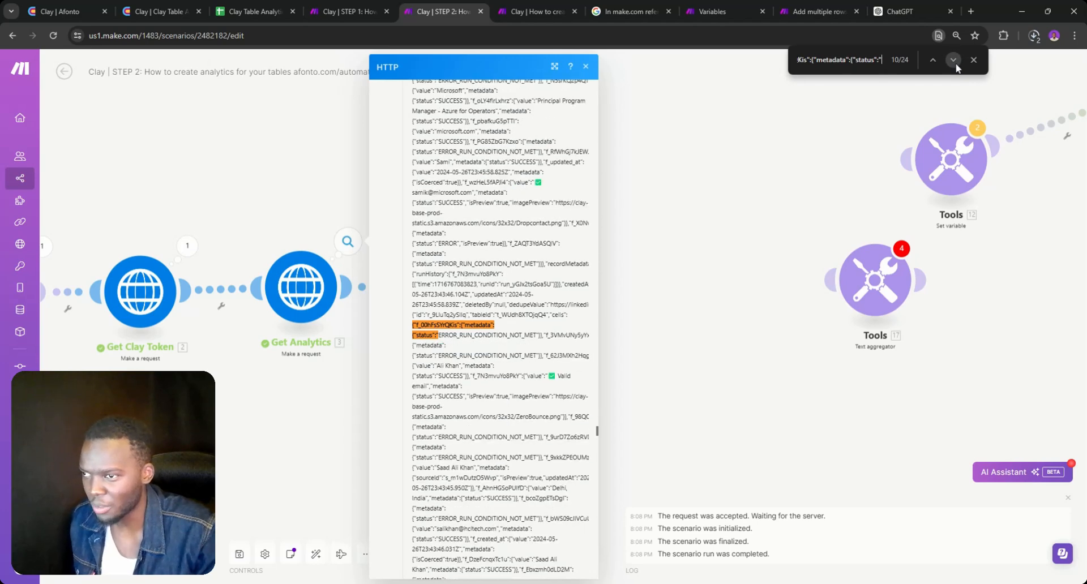
{"action": "left_click", "coordinate": [953, 60]}
{"action": "left_click", "coordinate": [953, 60]}
{"action": "left_click", "coordinate": [953, 60]}
{"action": "left_click", "coordinate": [953, 60]}
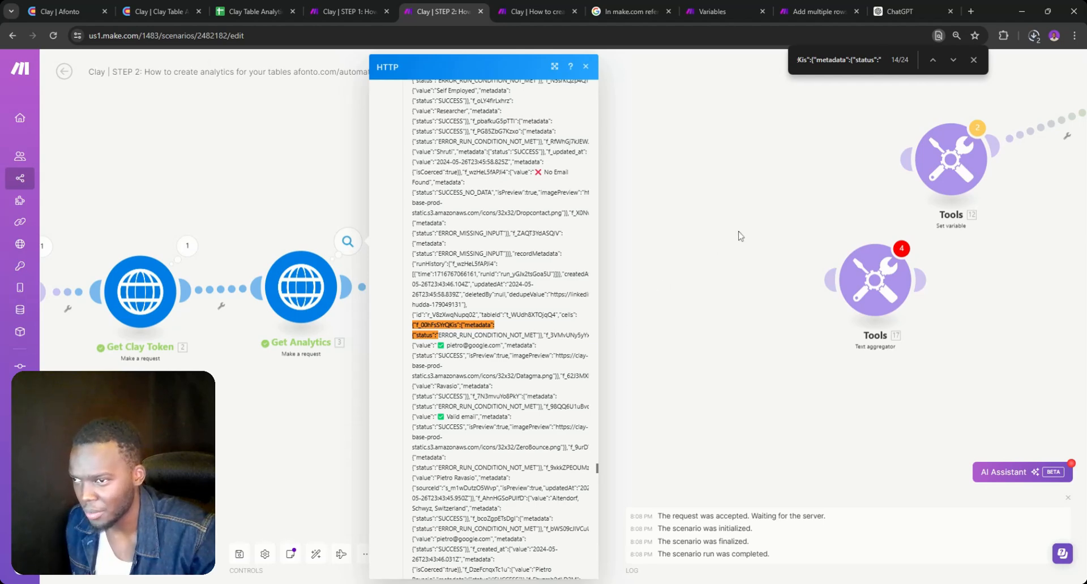
{"action": "left_click", "coordinate": [932, 59]}
{"action": "left_click", "coordinate": [933, 59]}
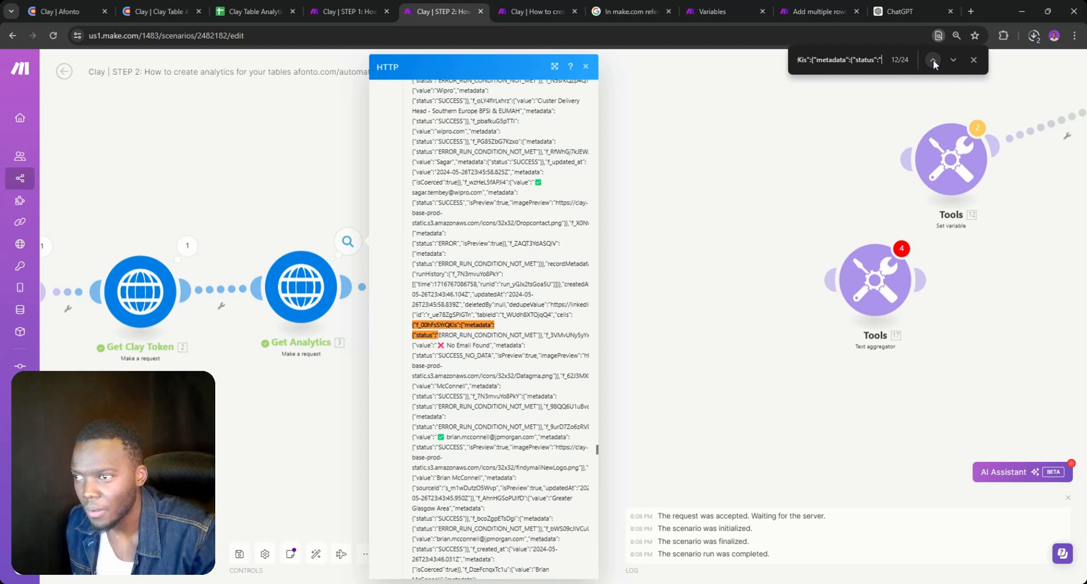
{"action": "left_click", "coordinate": [933, 59]}
{"action": "left_click", "coordinate": [932, 60]}
{"action": "left_click", "coordinate": [932, 60]}
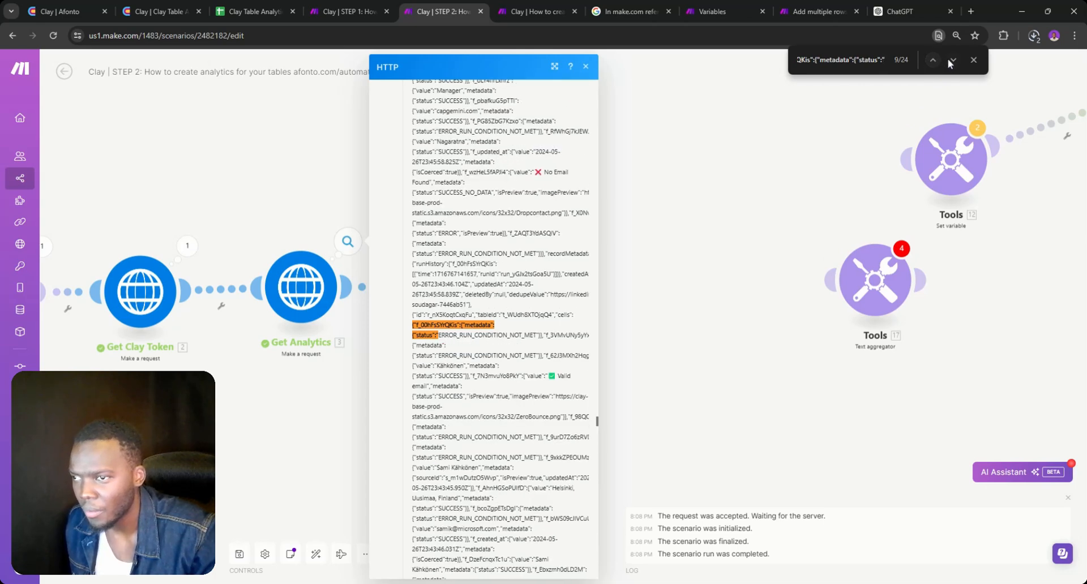
{"action": "left_click", "coordinate": [953, 59]}
{"action": "left_click", "coordinate": [953, 59]}
{"action": "left_click", "coordinate": [953, 59]}
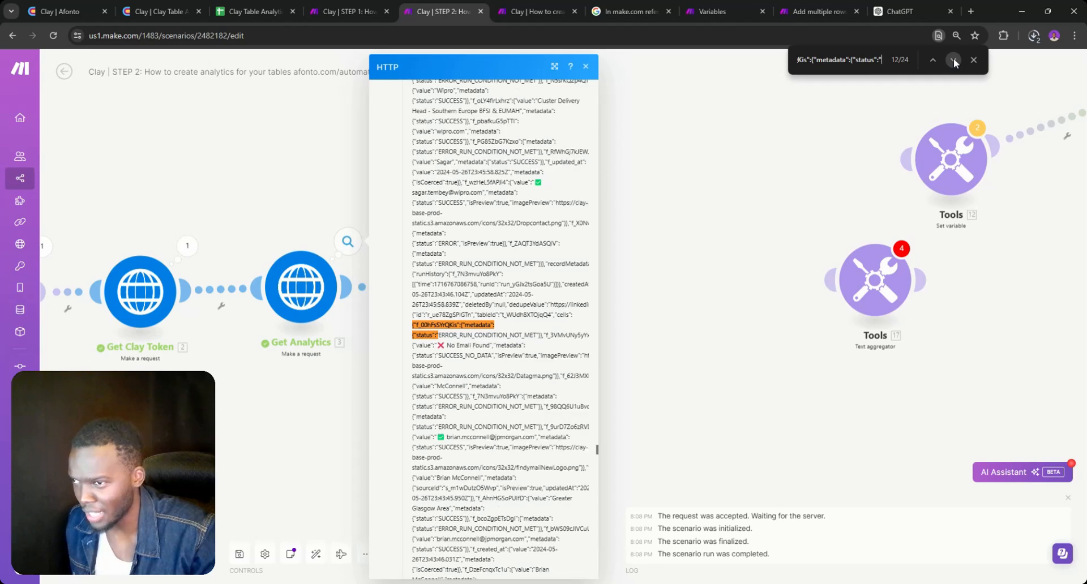
{"action": "left_click", "coordinate": [953, 60]}
{"action": "left_click", "coordinate": [953, 60]}
{"action": "left_click", "coordinate": [953, 60]}
{"action": "left_click", "coordinate": [953, 59]}
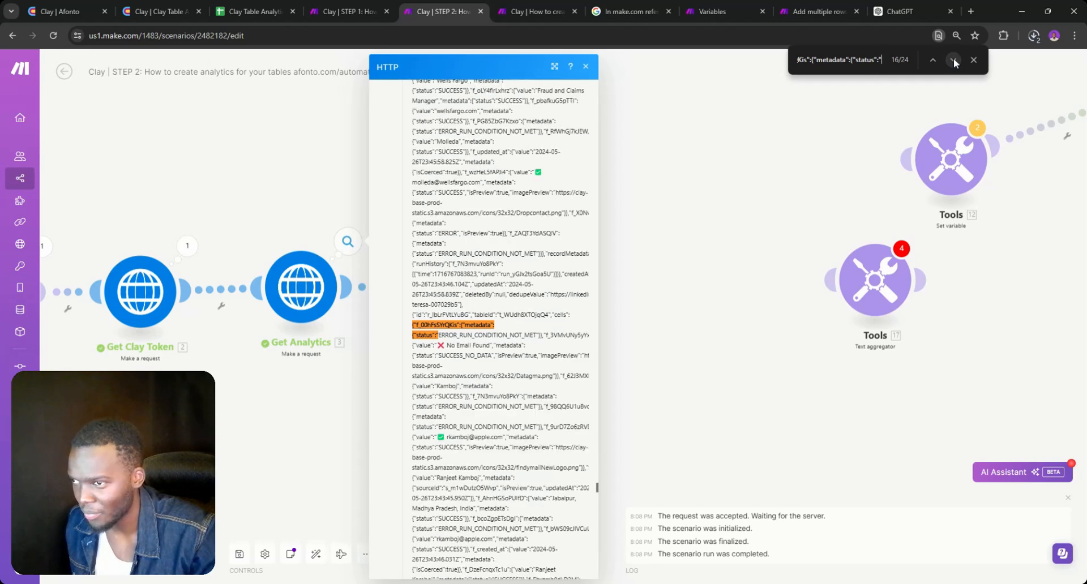
{"action": "left_click", "coordinate": [952, 59]}
{"action": "left_click", "coordinate": [953, 60]}
{"action": "left_click", "coordinate": [953, 60]}
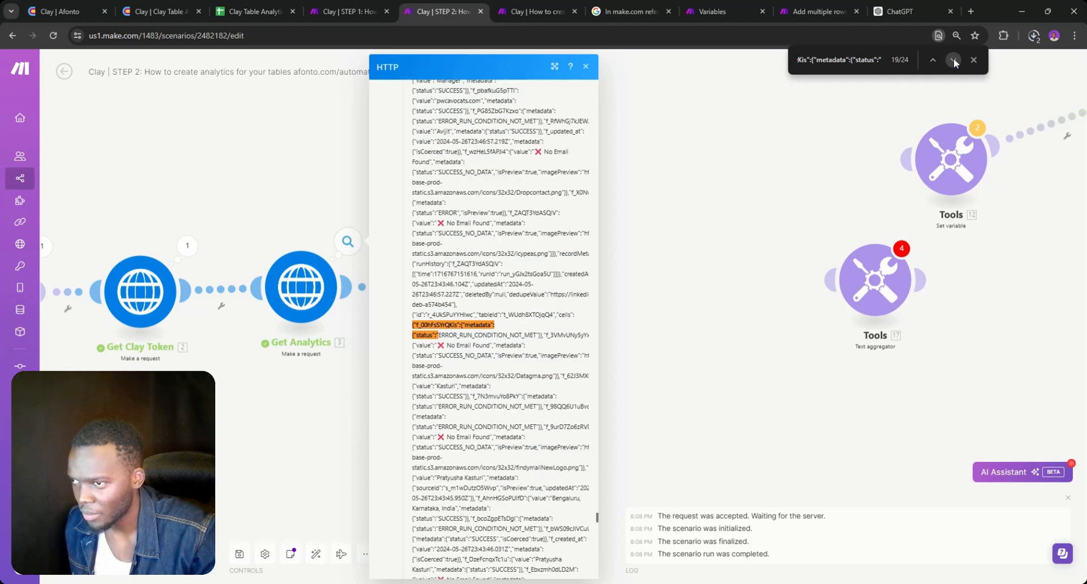
{"action": "left_click", "coordinate": [953, 60]}
{"action": "left_click", "coordinate": [953, 59]}
{"action": "left_click", "coordinate": [953, 60]}
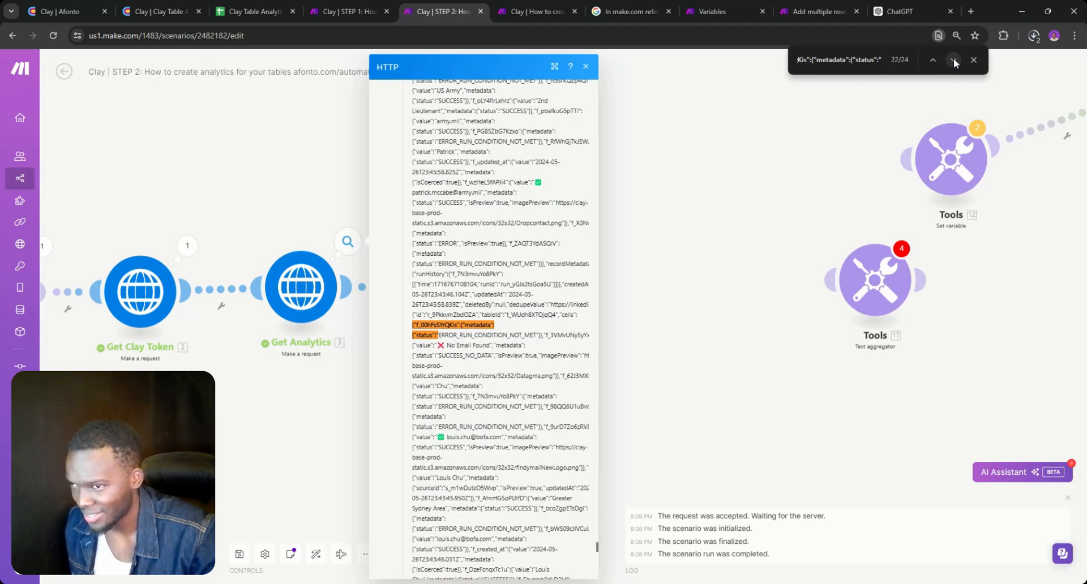
{"action": "left_click", "coordinate": [934, 59]}
{"action": "left_click", "coordinate": [933, 59]}
{"action": "left_click", "coordinate": [934, 59]}
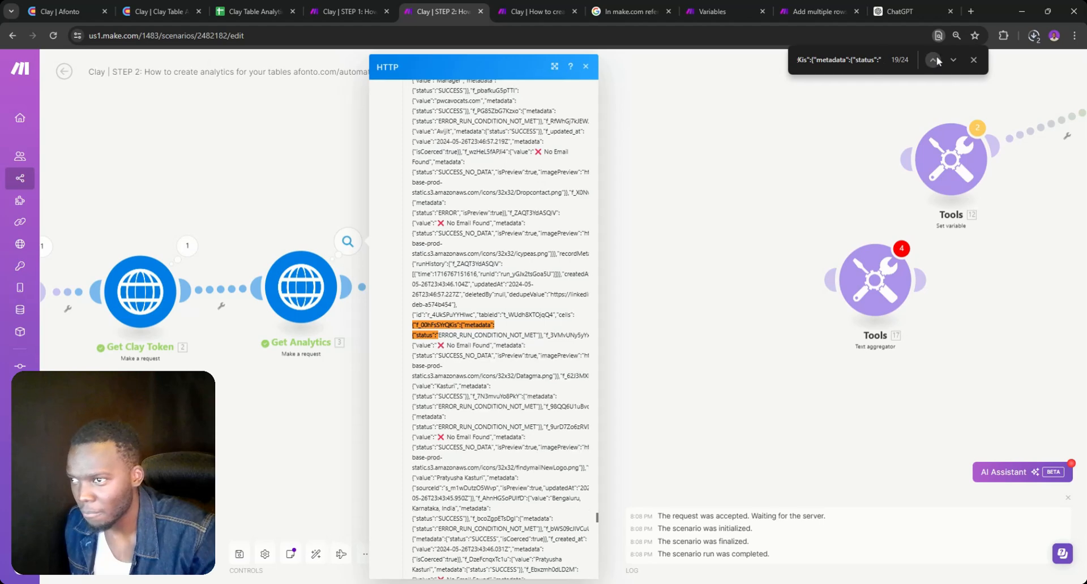
{"action": "left_click", "coordinate": [933, 59]}
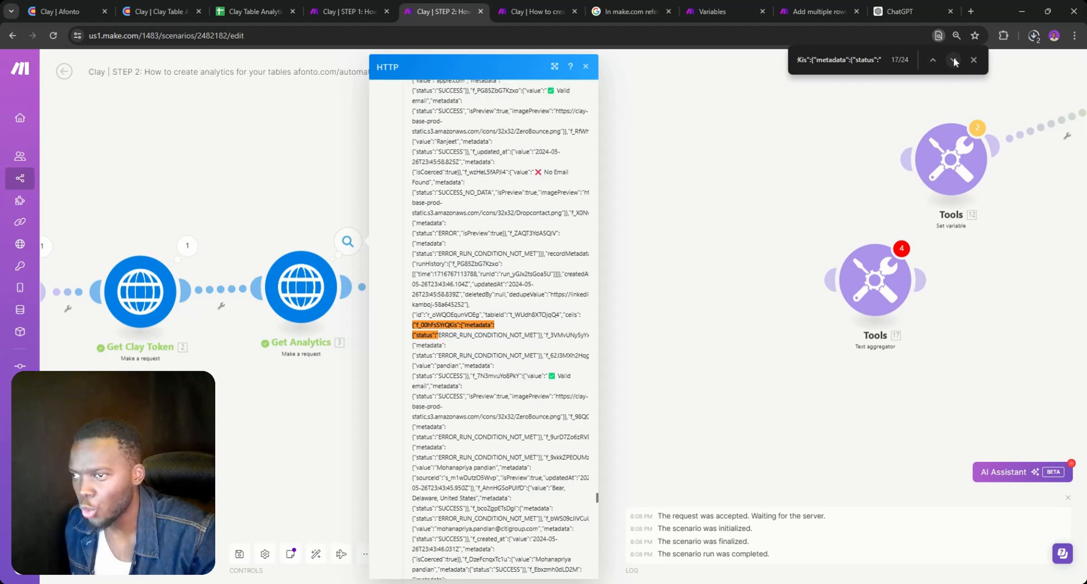
{"action": "left_click", "coordinate": [953, 60]}
{"action": "left_click", "coordinate": [953, 59]}
{"action": "left_click", "coordinate": [953, 60]}
{"action": "left_click", "coordinate": [953, 60]}
{"action": "left_click", "coordinate": [953, 59]}
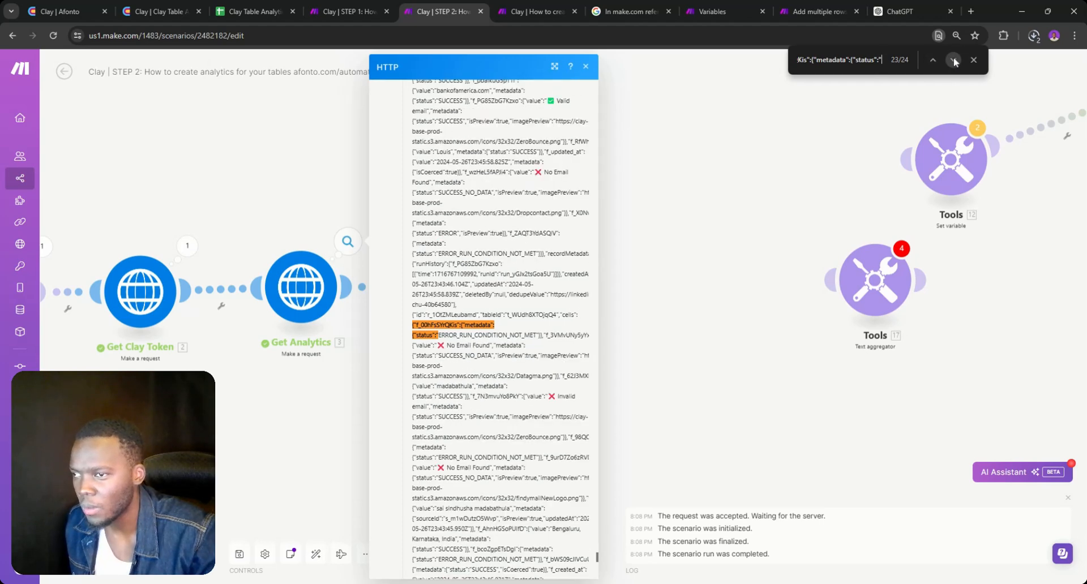
{"action": "left_click", "coordinate": [953, 59]}
{"action": "left_click", "coordinate": [953, 59]}
{"action": "left_click", "coordinate": [953, 59]}
{"action": "left_click", "coordinate": [953, 59]}
{"action": "left_click", "coordinate": [953, 60]}
{"action": "left_click", "coordinate": [953, 59]}
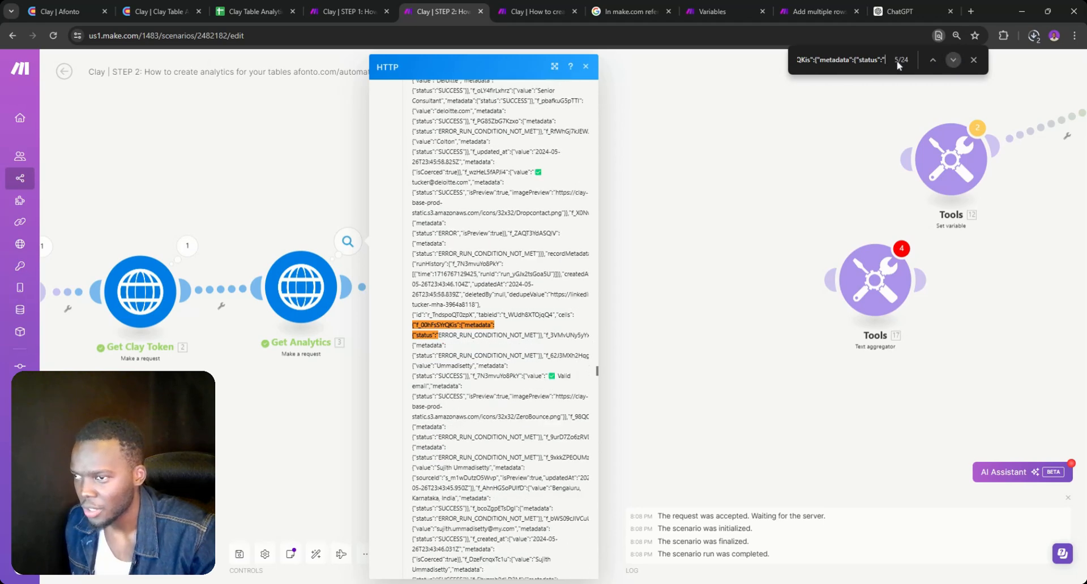
- Switch to the Clay Table Analytics table in Clay and review the run statuses of the Find Work Email columns across all rows
{"action": "left_click", "coordinate": [169, 12]}
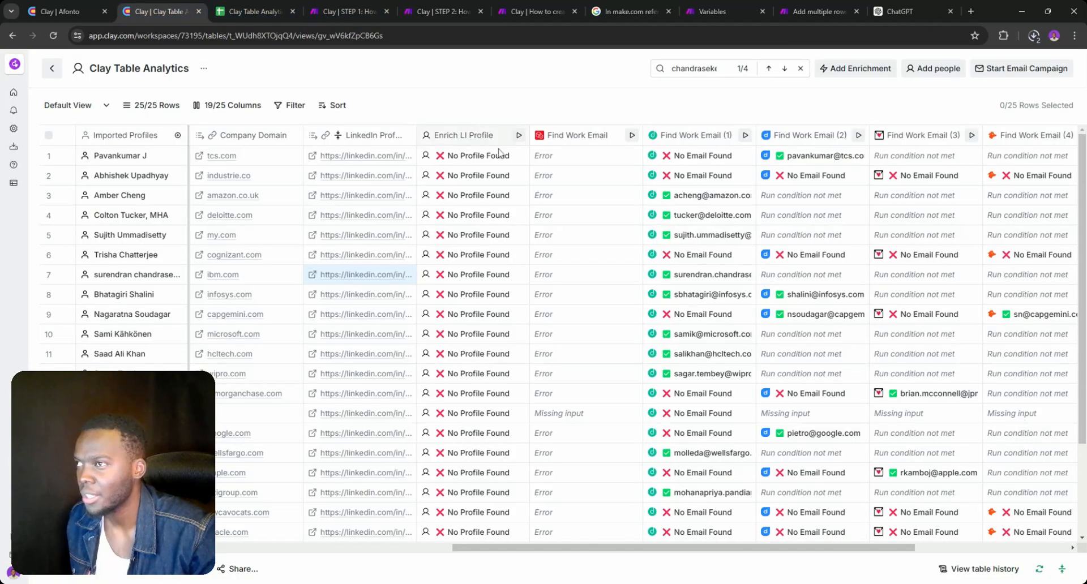
{"action": "scroll", "coordinate": [560, 311], "scroll_direction": "down", "scroll_amount": 3}
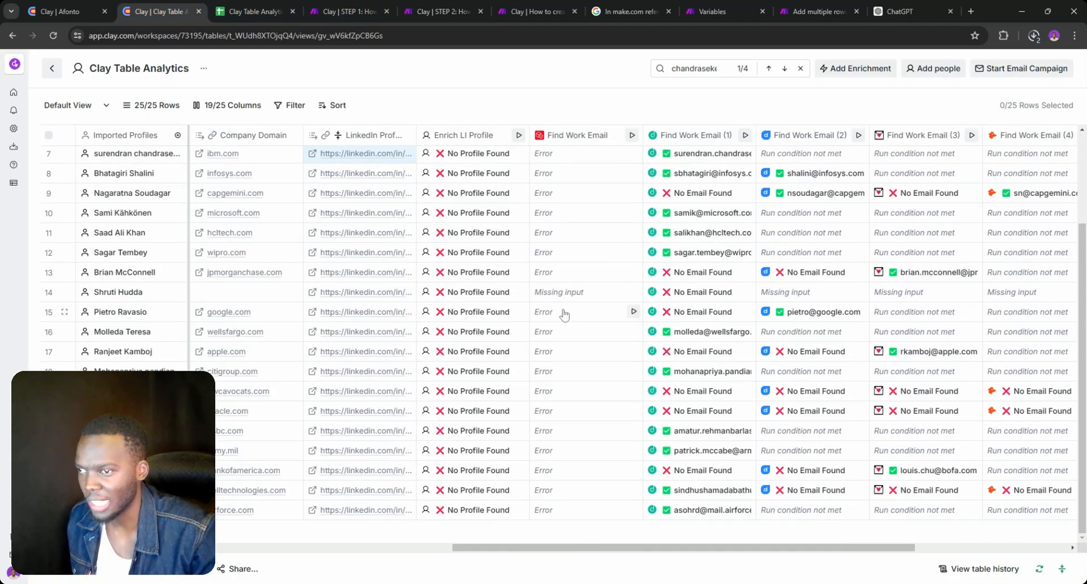
{"action": "scroll", "coordinate": [565, 314], "scroll_direction": "up", "scroll_amount": 2}
{"action": "scroll", "coordinate": [564, 314], "scroll_direction": "up", "scroll_amount": 1}
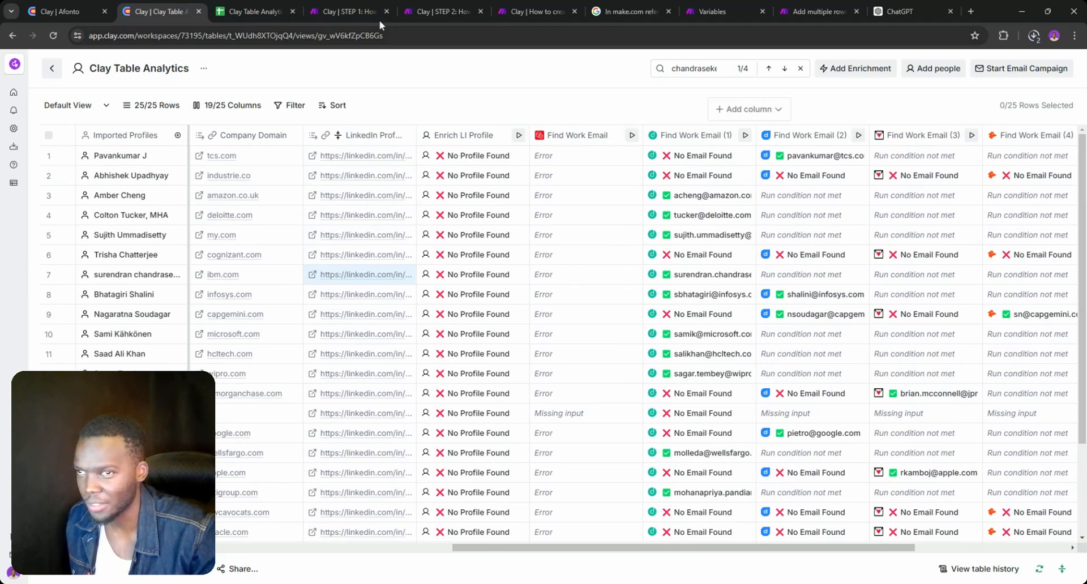
- Return to the Make scenario's Data string, go back to the second status match, and copy the adjacent column ID f_3VMvUNy5yYxF
{"action": "left_click", "coordinate": [425, 6]}
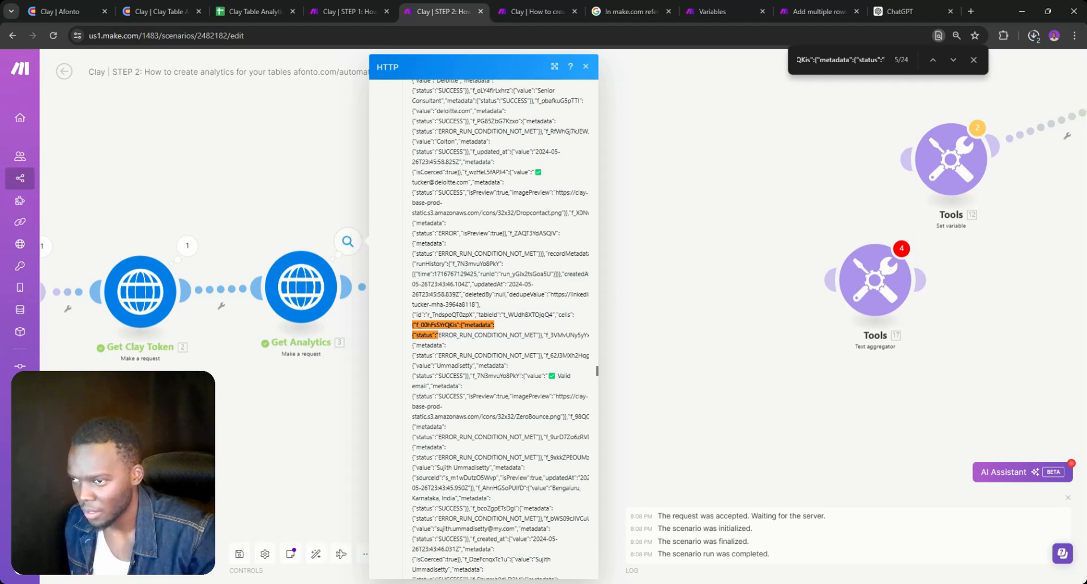
{"action": "left_click", "coordinate": [932, 59]}
{"action": "left_click", "coordinate": [932, 60]}
{"action": "left_click", "coordinate": [932, 60]}
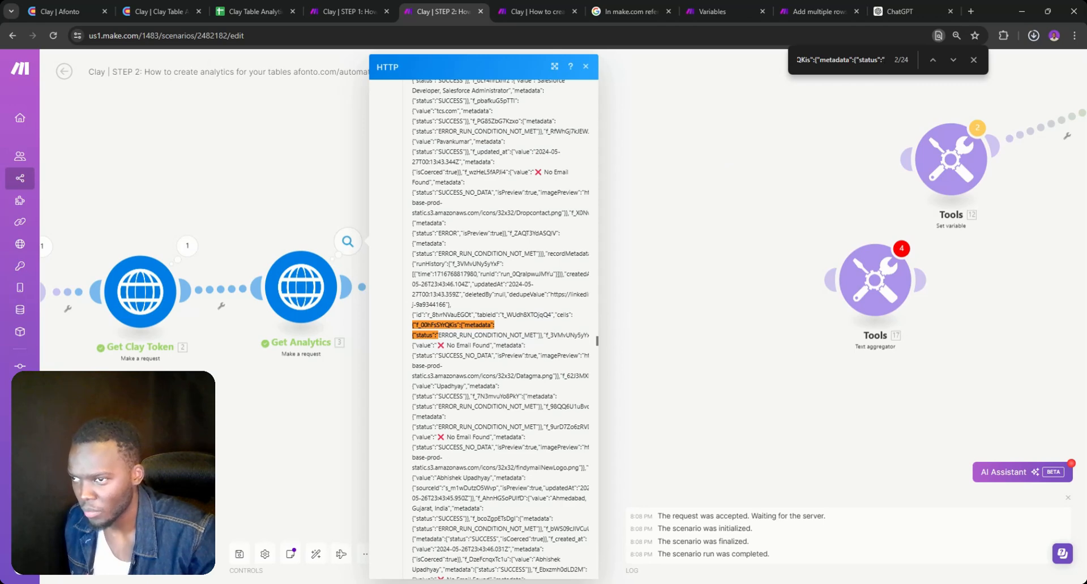
{"action": "key", "text": "ctrl+a"}
{"action": "left_click", "coordinate": [566, 335]}
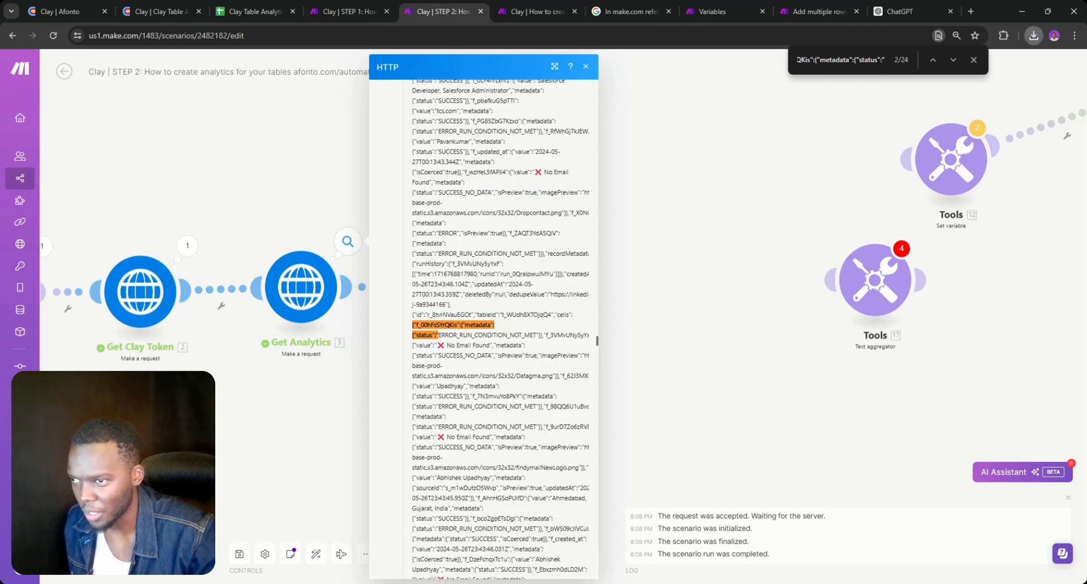
{"action": "double_click", "coordinate": [565, 335]}
{"action": "key", "text": "ctrl+c"}
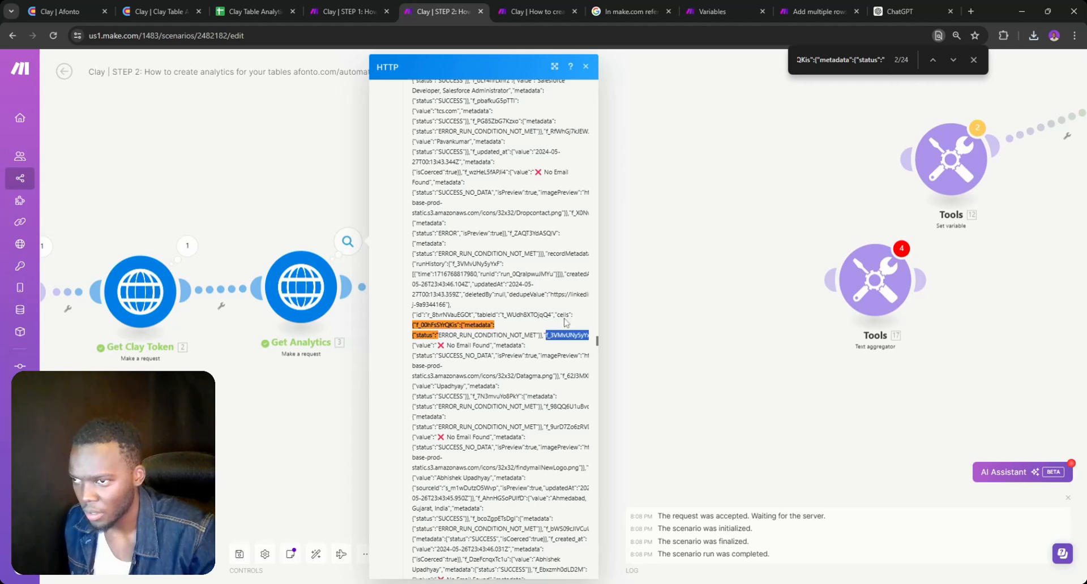
- Search the Clay Table Analytics sheet for f_3VMvUNy5yYxF and locate its Find Work Email (2) column in the Clay table
{"action": "left_click", "coordinate": [255, 12]}
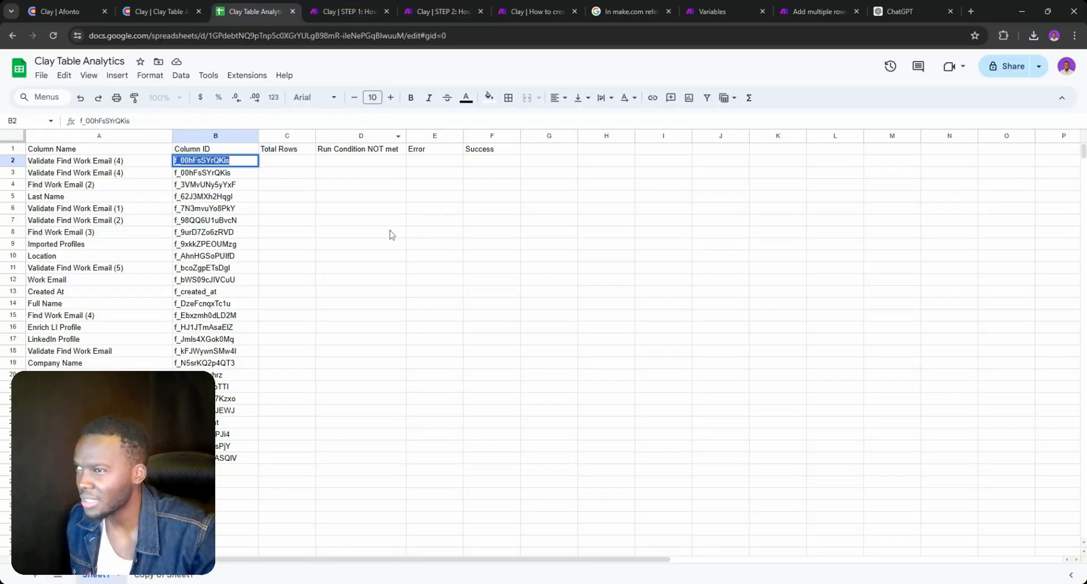
{"action": "key", "text": "ctrl+f"}
{"action": "key", "text": "ctrl+v"}
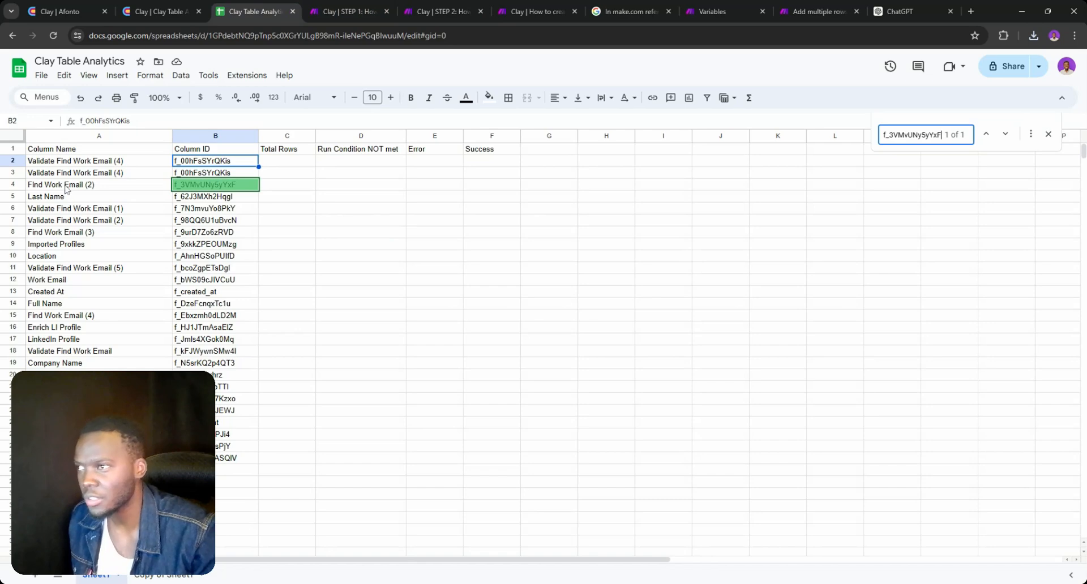
{"action": "left_click", "coordinate": [158, 12]}
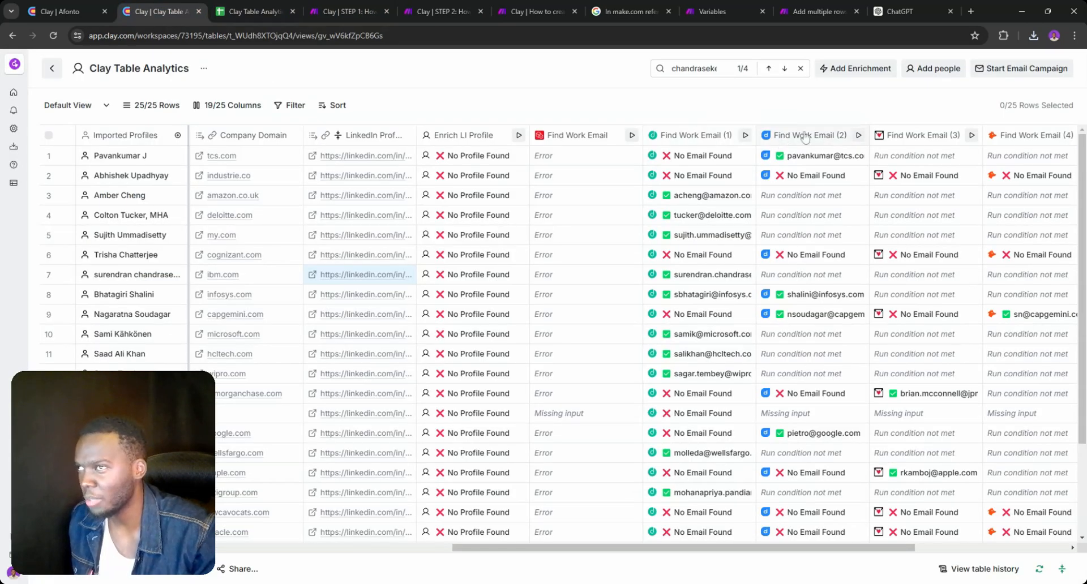
- Return to the STEP 2 scenario and copy the text f_3VMvUNy5yYxF":{"value":" from the Get Analytics Data string
{"action": "left_click", "coordinate": [254, 11]}
{"action": "left_click", "coordinate": [348, 12]}
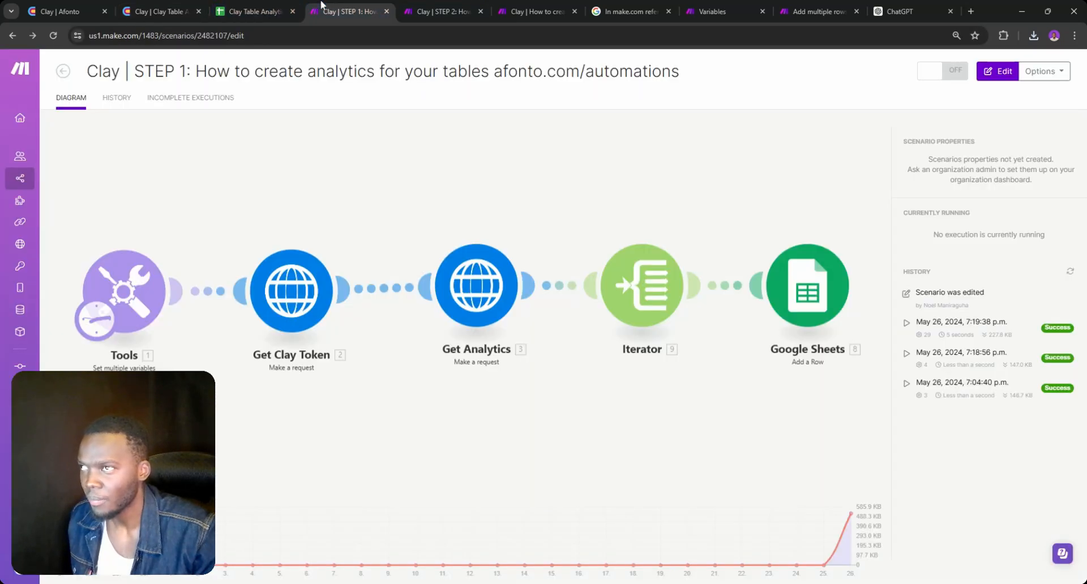
{"action": "left_click", "coordinate": [444, 11]}
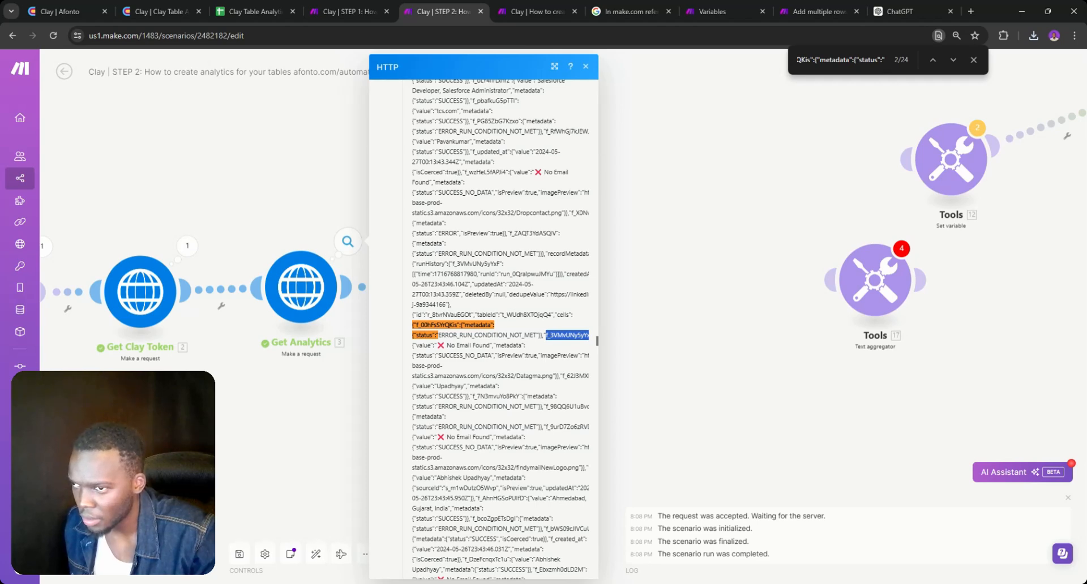
{"action": "left_click_drag", "start_coordinate": [543, 335], "coordinate": [436, 346]}
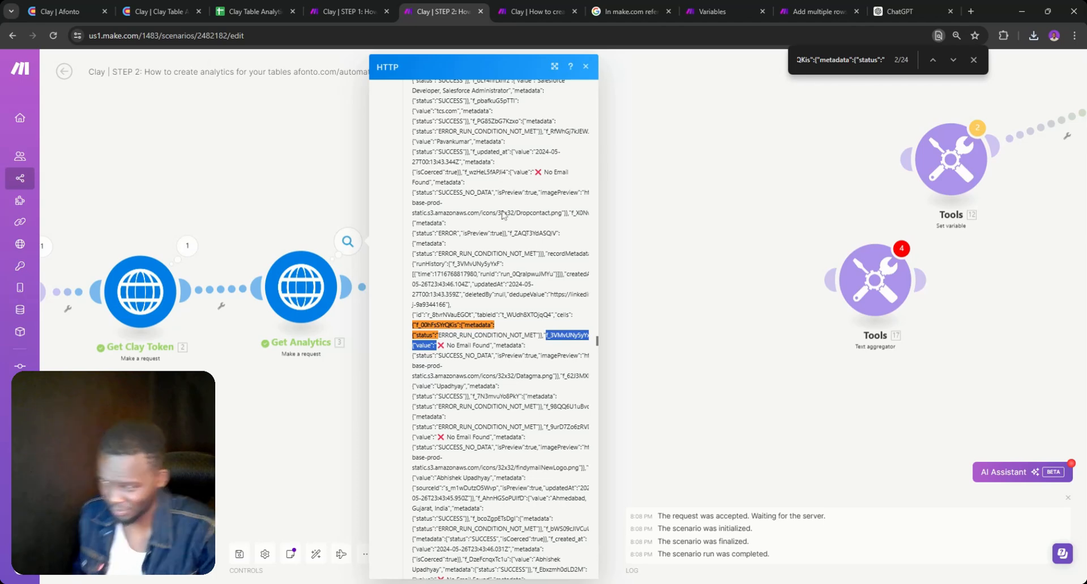
{"action": "left_click", "coordinate": [352, 344]}
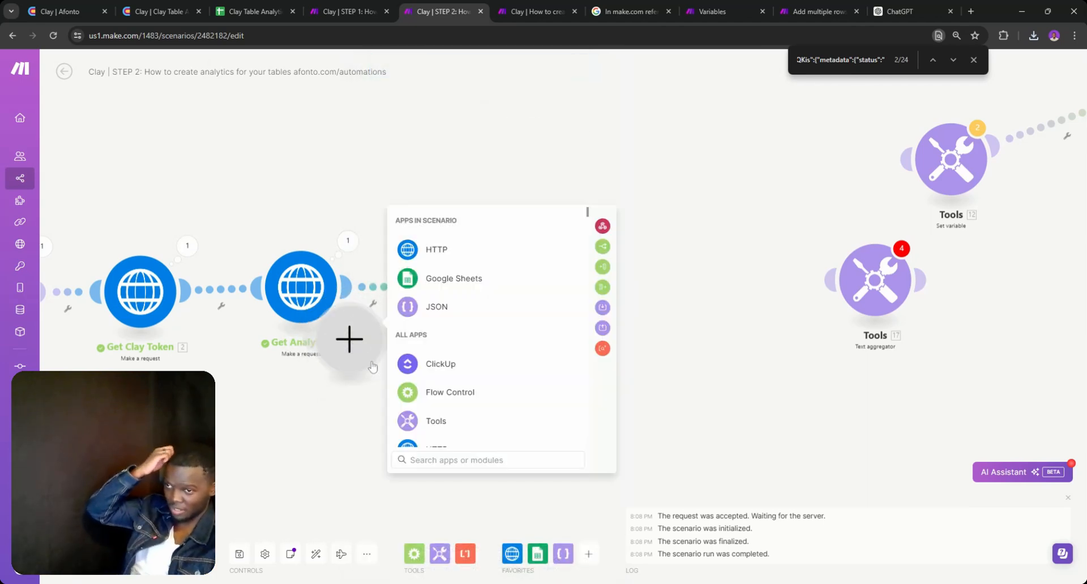
{"action": "right_click", "coordinate": [353, 356]}
{"action": "left_click", "coordinate": [371, 377]}
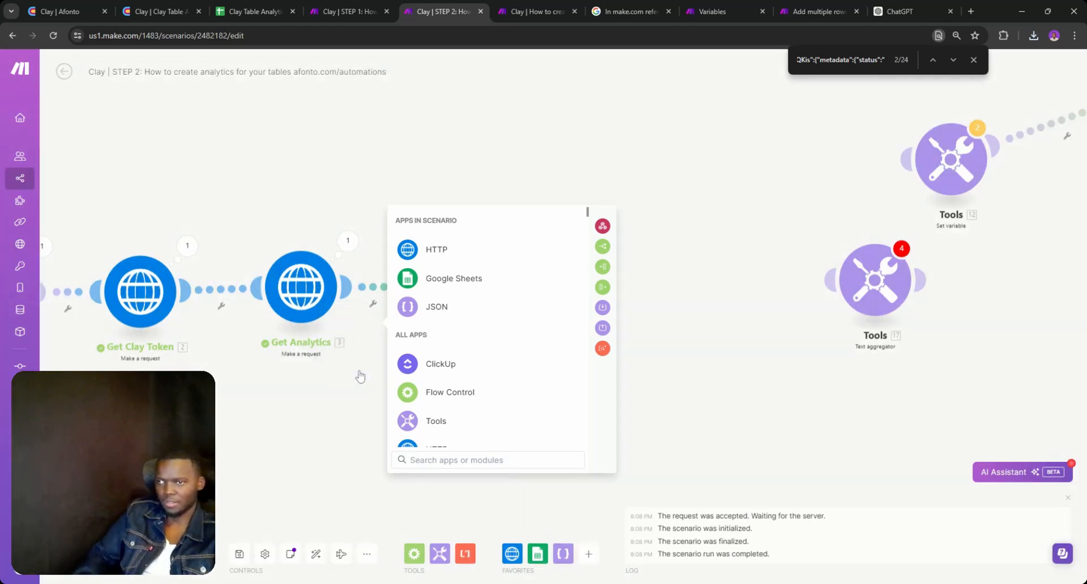
- Add a Tools Set variable module after the Google Sheets Search Rows module and dismiss the leftover page search
{"action": "right_click", "coordinate": [499, 348]}
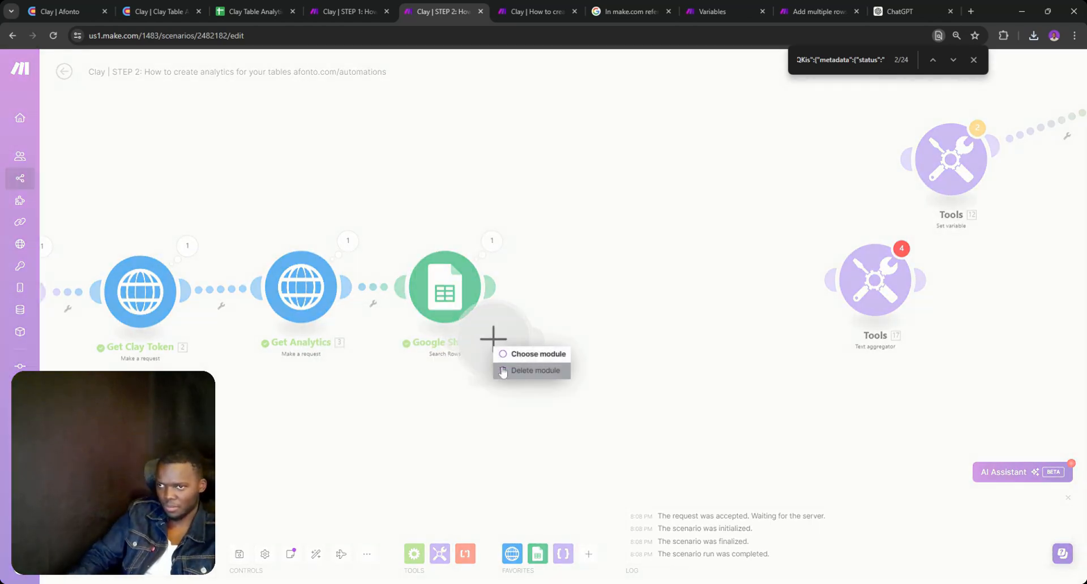
{"action": "left_click", "coordinate": [502, 356]}
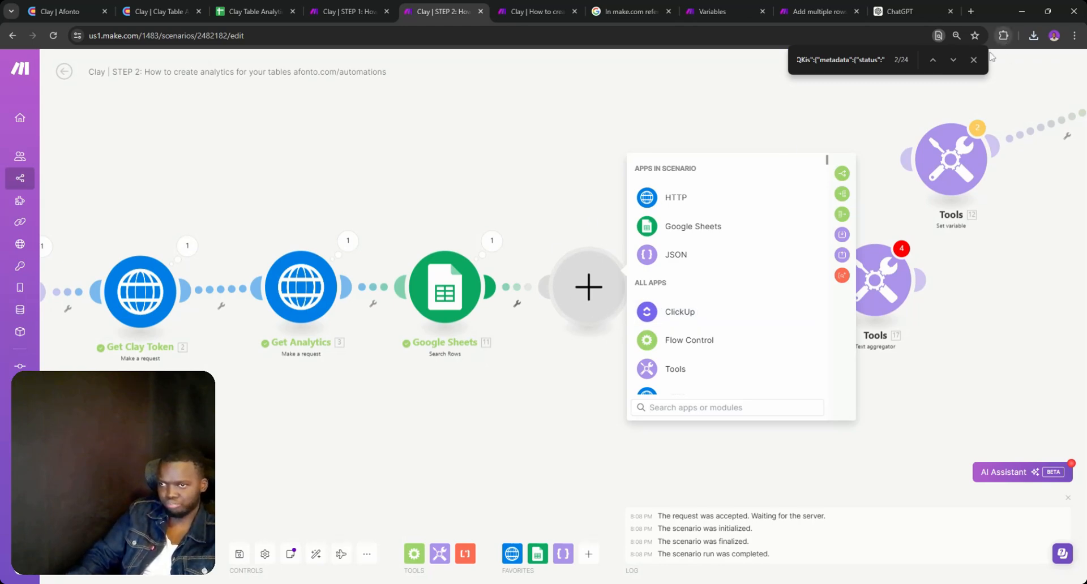
{"action": "left_click", "coordinate": [974, 60]}
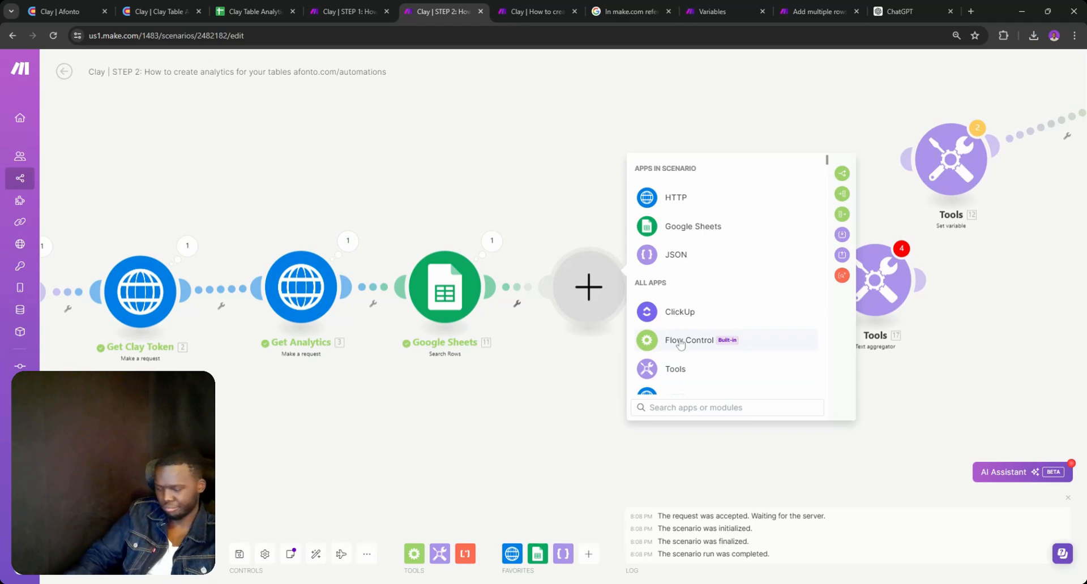
{"action": "left_click", "coordinate": [674, 367]}
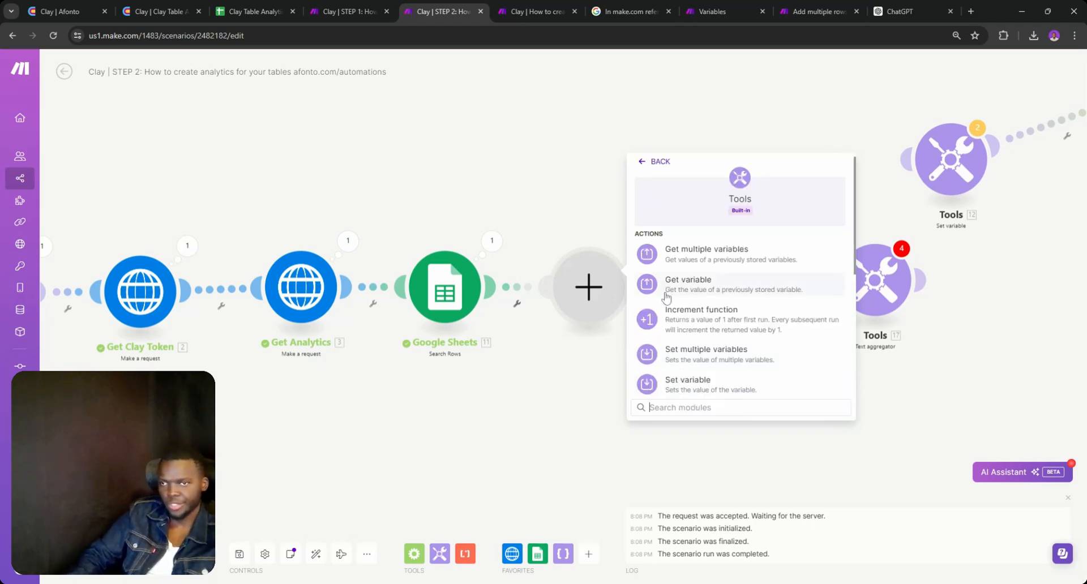
{"action": "left_click", "coordinate": [690, 383]}
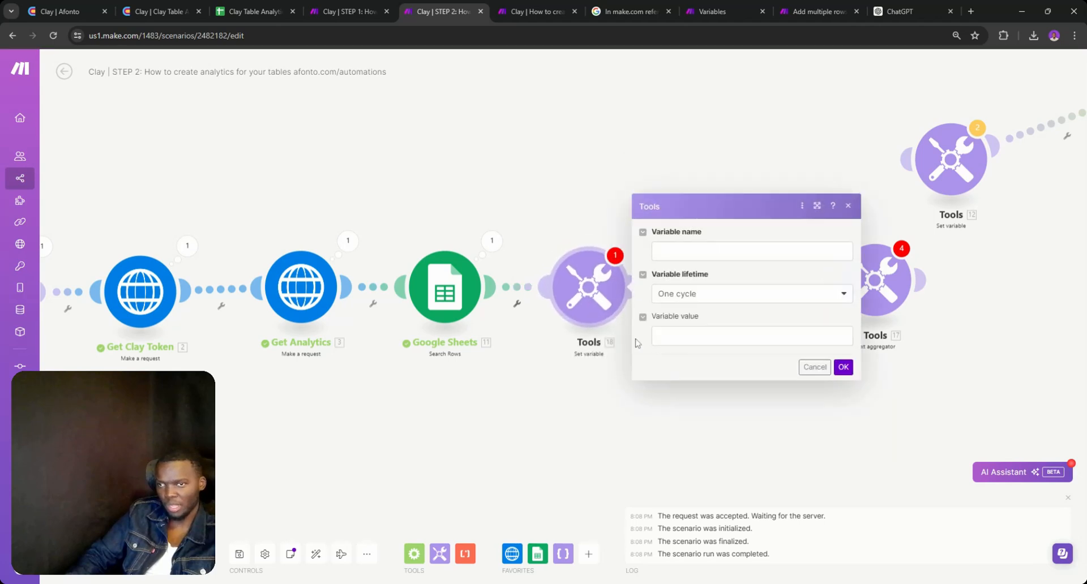
- Name the new variable Test, keeping its lifetime at one cycle
{"action": "left_click", "coordinate": [747, 251]}
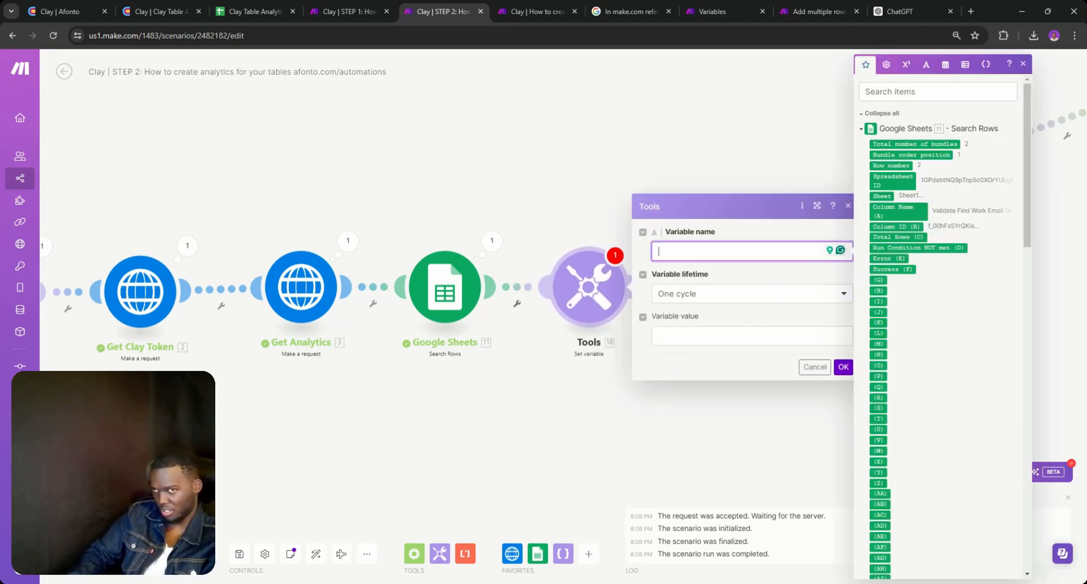
{"action": "type", "text": "n"}
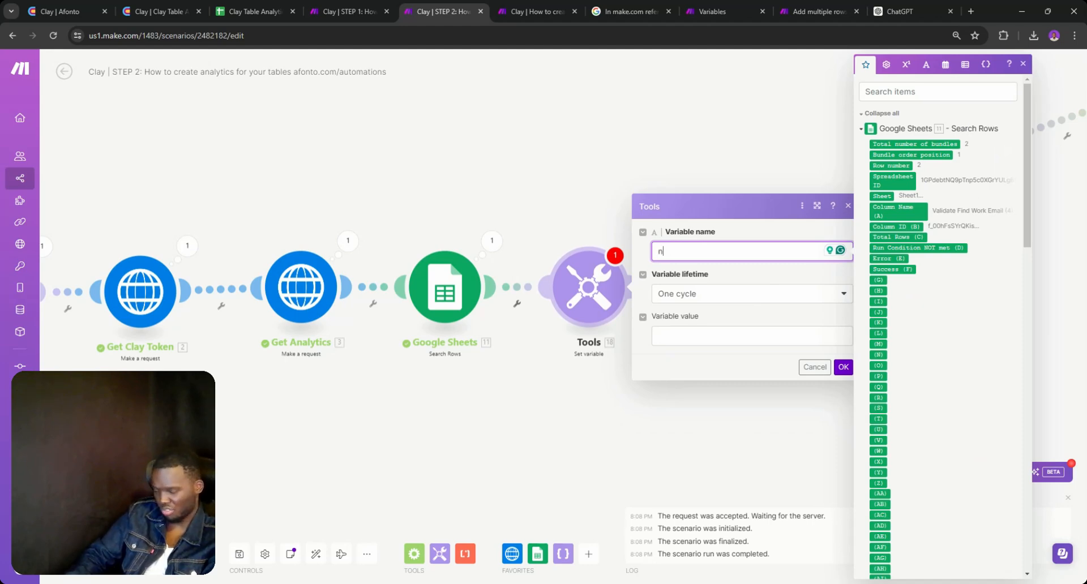
{"action": "type", "text": "p"}
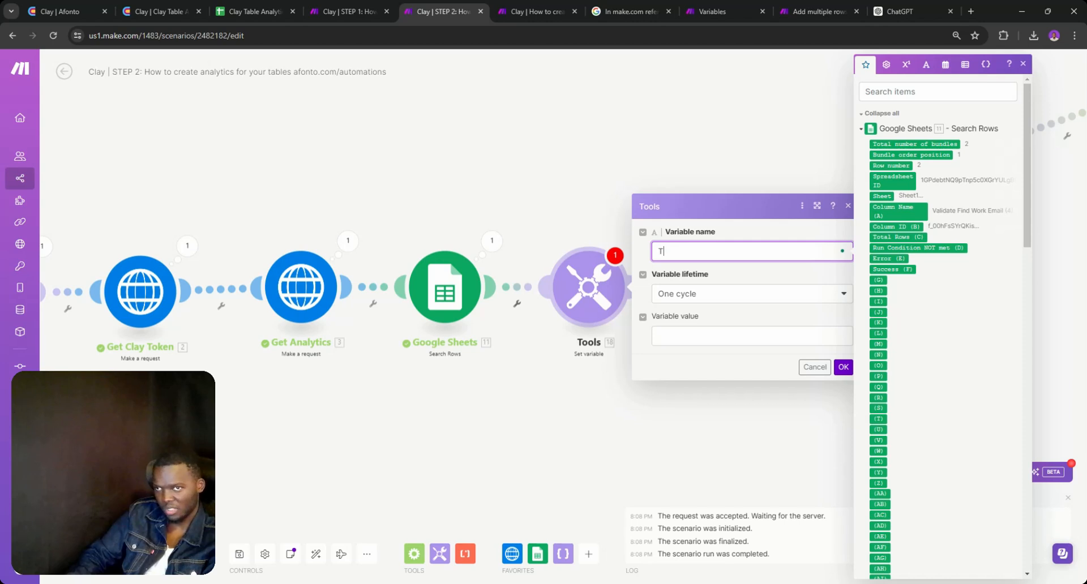
{"action": "key", "text": "Tab"}
{"action": "key", "text": "Tab"}
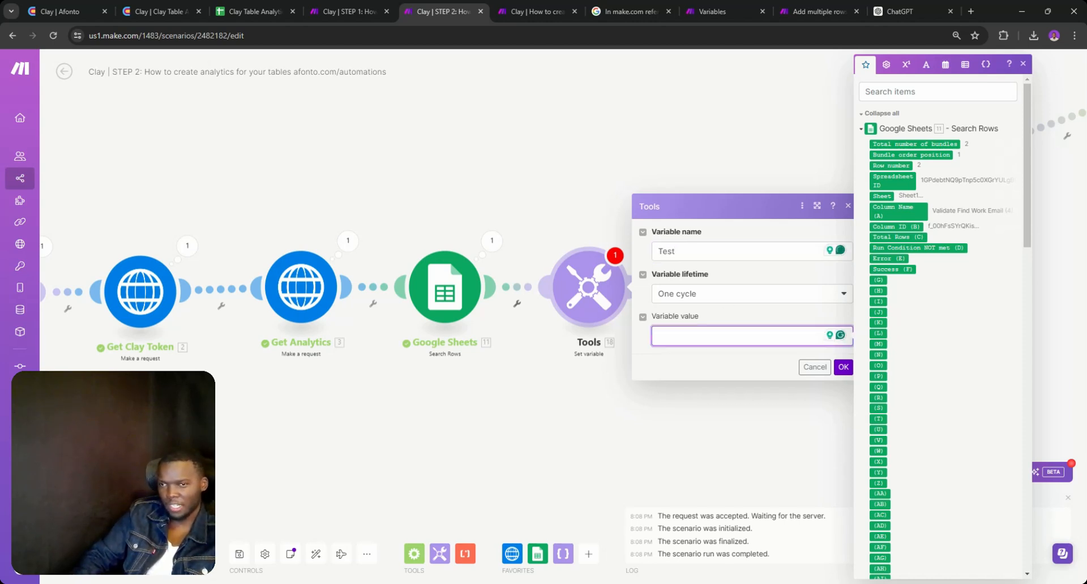
- Insert an indexOf function as the variable value with f_3VMvUNy5yYxF":{"value":" as its first argument
{"action": "left_click", "coordinate": [926, 64]}
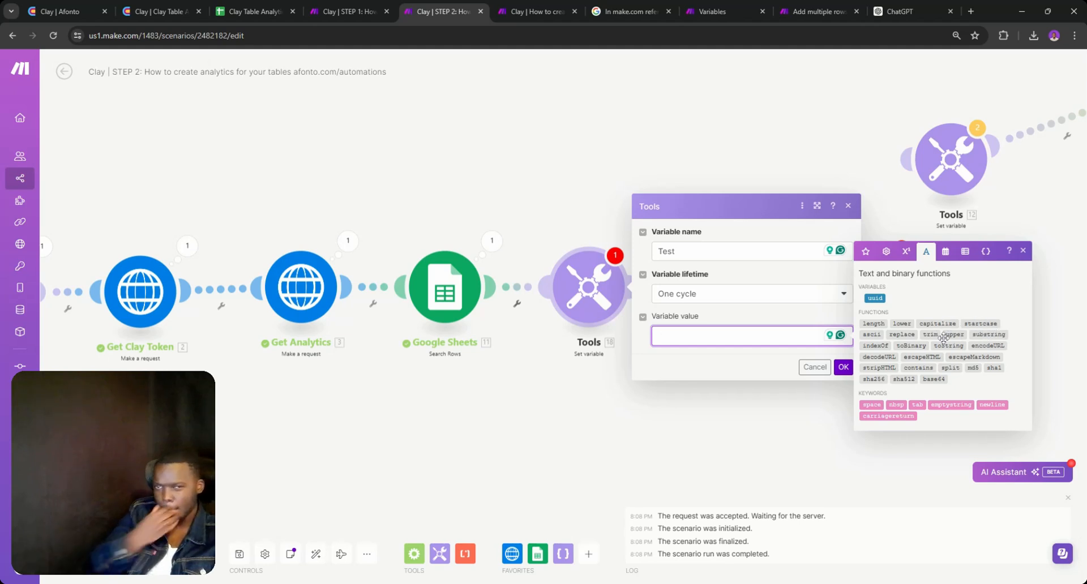
{"action": "left_click", "coordinate": [875, 345]}
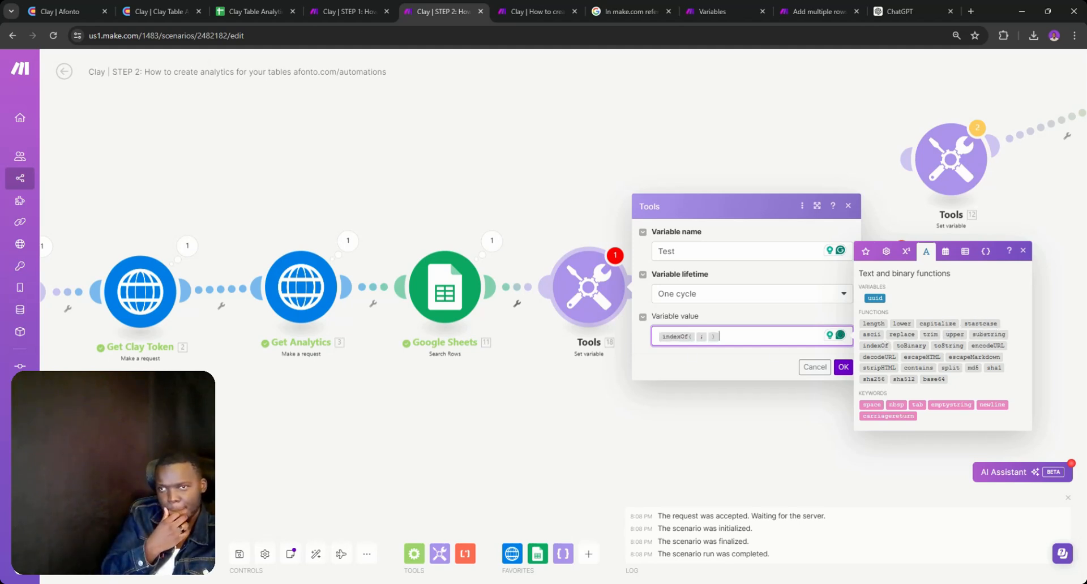
{"action": "type", "text": "f_3VMvUNy5yYxF\":{\"value\":\""}
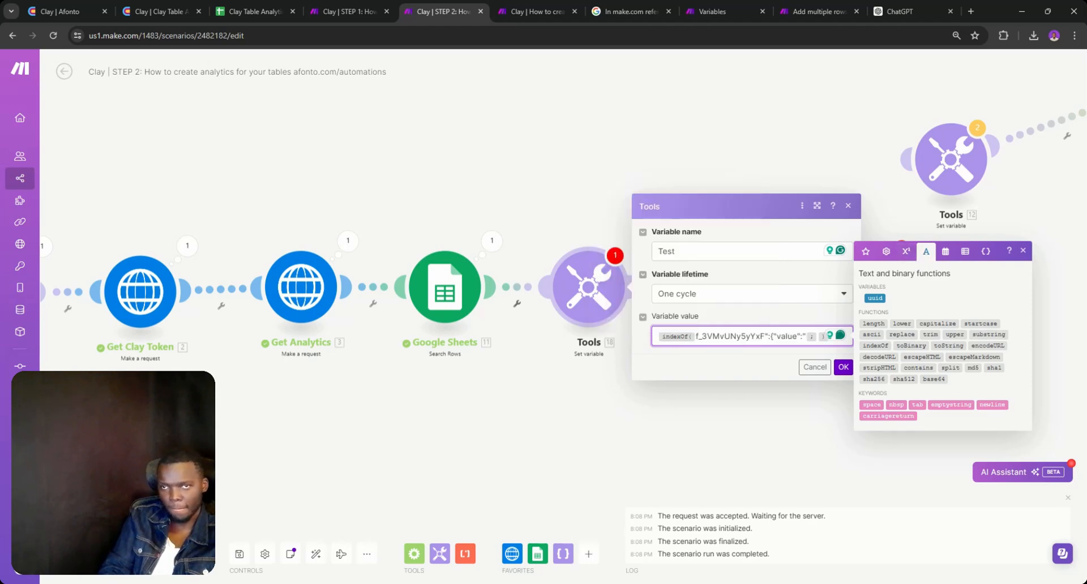
- Replace the hard-coded ID f_3VMvUNy5yYxF in the indexOf function with Column ID (B) from the Google Sheets module
{"action": "double_click", "coordinate": [730, 336]}
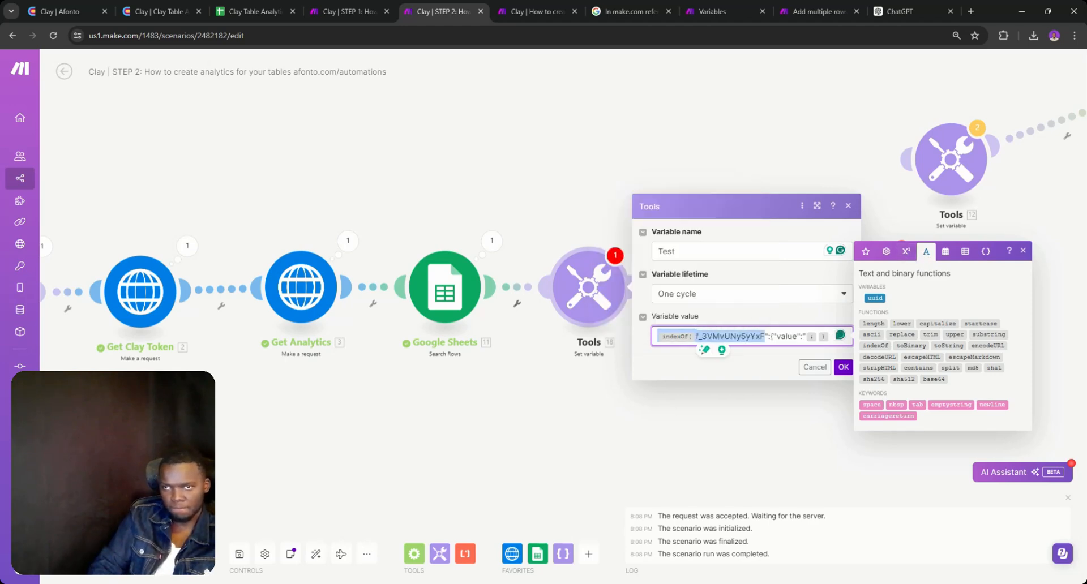
{"action": "left_click", "coordinate": [765, 336]}
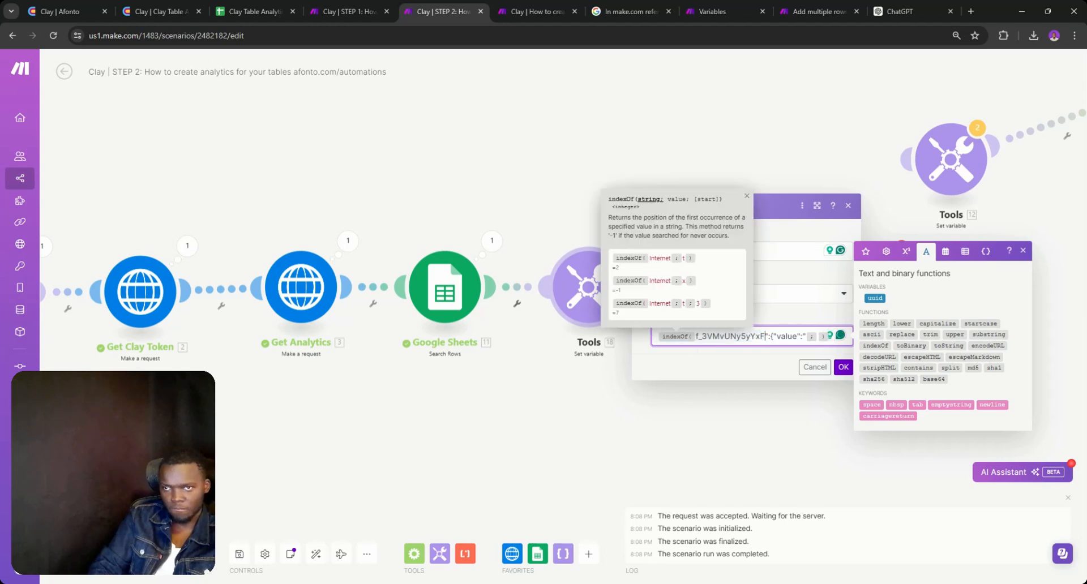
{"action": "key", "text": "BackSpace"}
{"action": "key", "text": "BackSpace"}
{"action": "key", "text": "BackSpace"}
{"action": "key", "text": "BackSpace"}
{"action": "key", "text": "BackSpace"}
{"action": "key", "text": "BackSpace"}
{"action": "key", "text": "BackSpace"}
{"action": "key", "text": "BackSpace"}
{"action": "key", "text": "BackSpace"}
{"action": "key", "text": "BackSpace"}
{"action": "key", "text": "BackSpace"}
{"action": "key", "text": "BackSpace"}
{"action": "key", "text": "BackSpace"}
{"action": "key", "text": "BackSpace"}
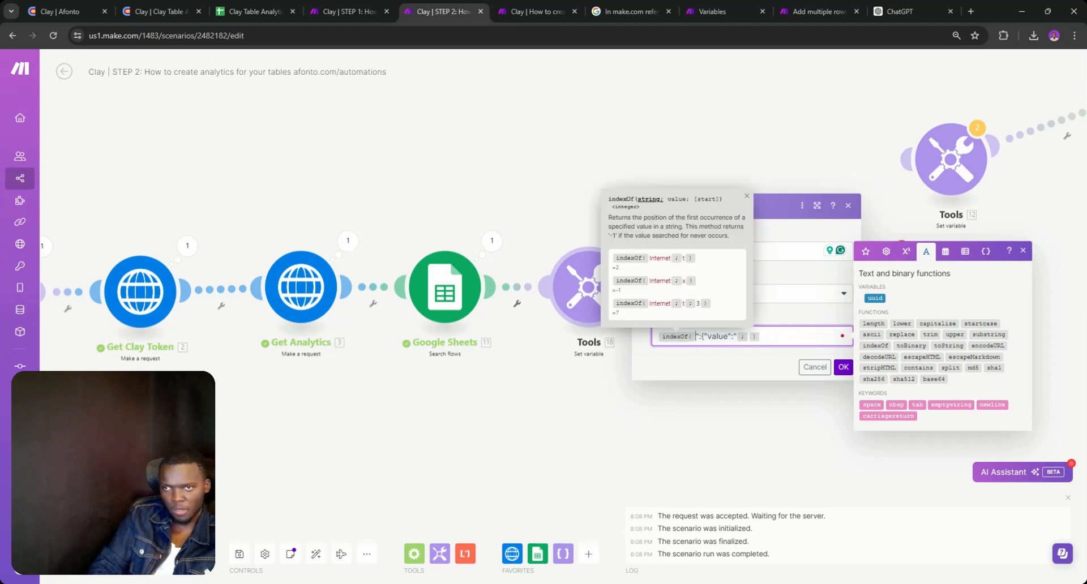
{"action": "left_click", "coordinate": [886, 251]}
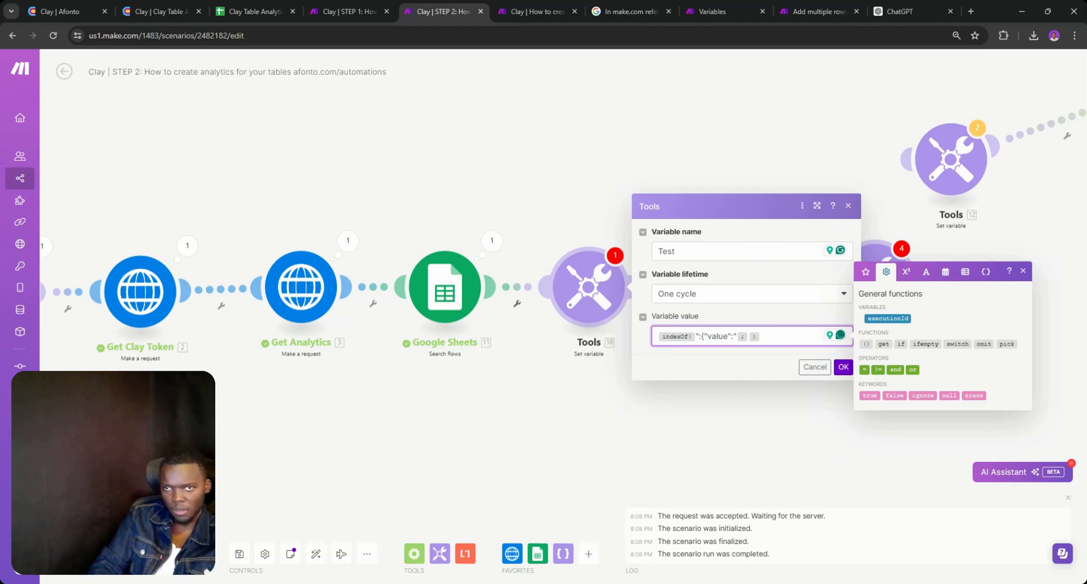
{"action": "left_click", "coordinate": [905, 273]}
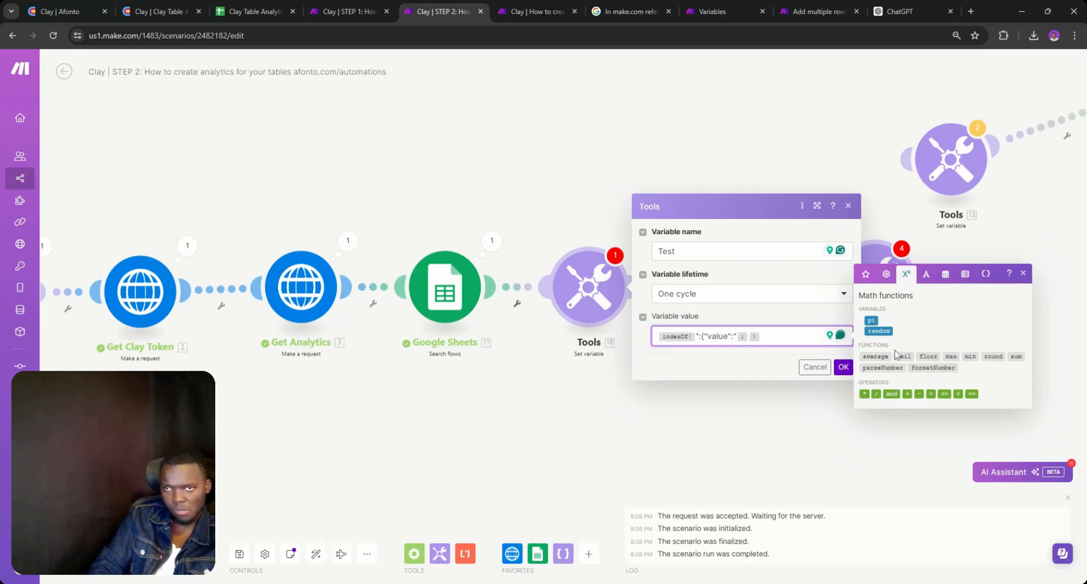
{"action": "left_click", "coordinate": [926, 274]}
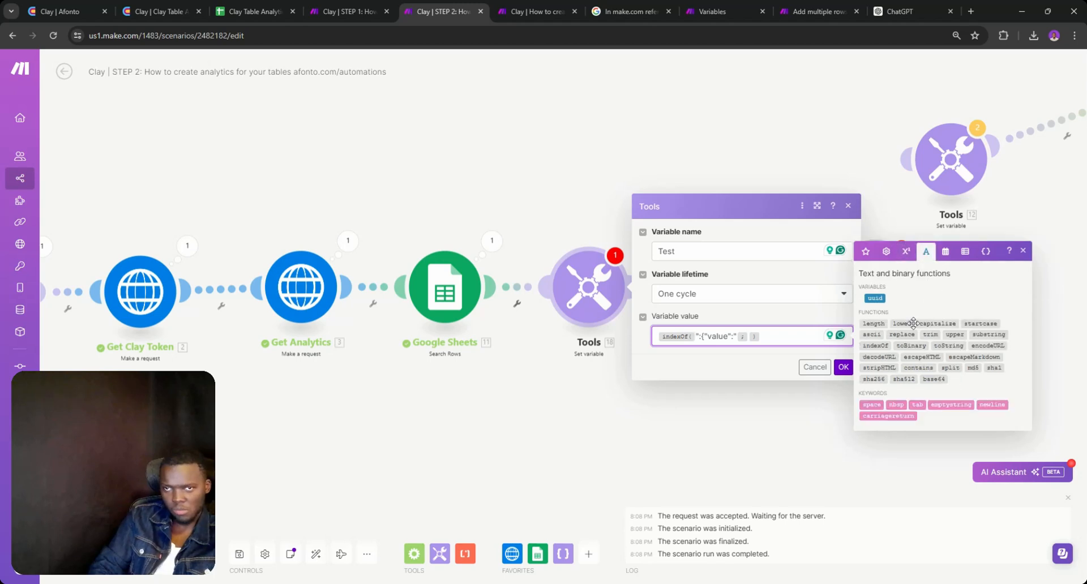
{"action": "mouse_move", "coordinate": [897, 324]}
{"action": "mouse_move", "coordinate": [944, 342]}
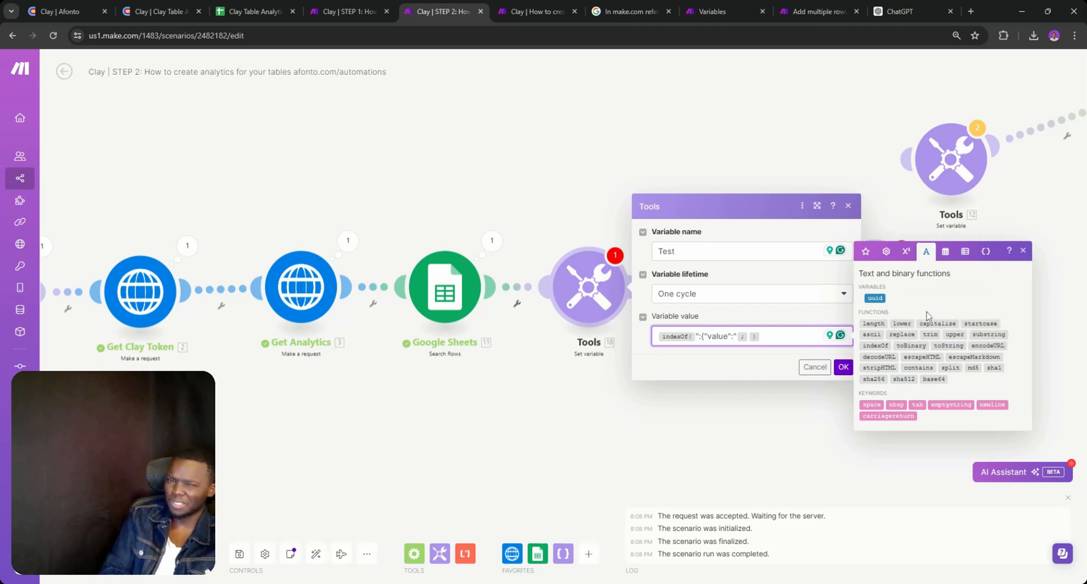
{"action": "left_click", "coordinate": [865, 250]}
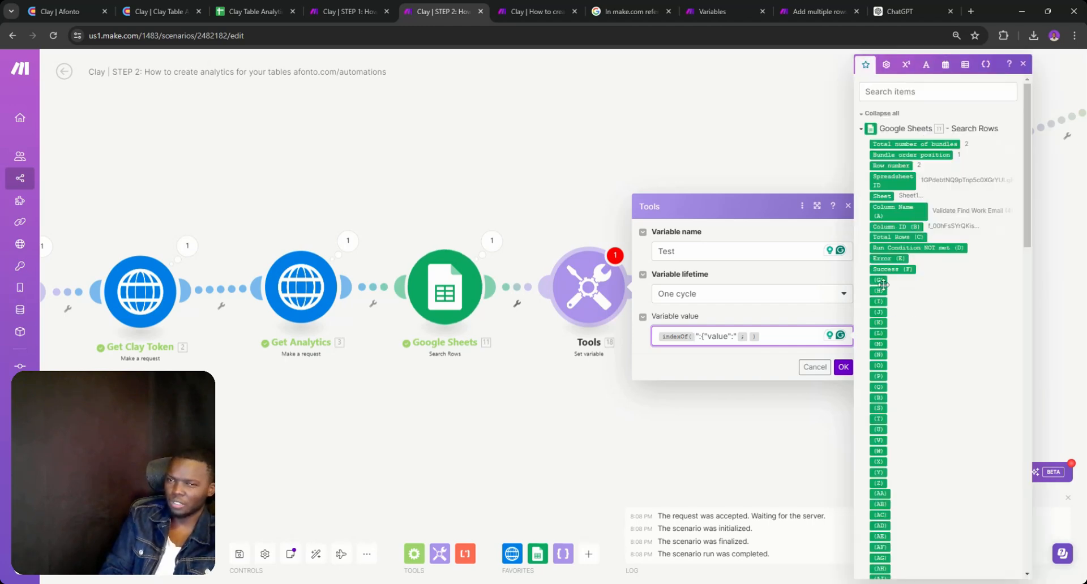
{"action": "left_click", "coordinate": [896, 226]}
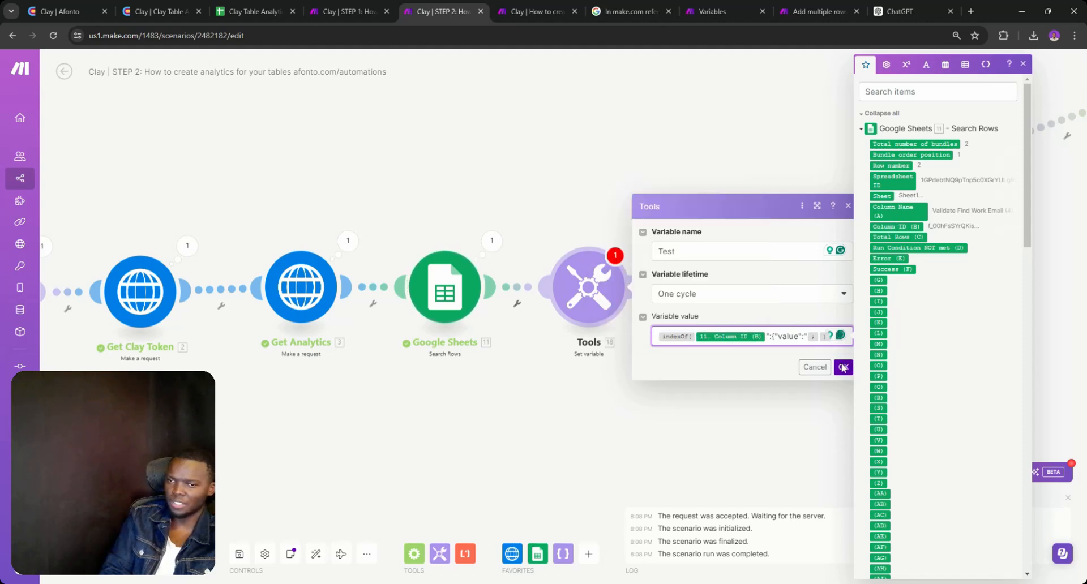
- Copy Column ID (B) with the ":{"value":" text and clear it from indexOf's first argument
{"action": "left_click", "coordinate": [819, 336]}
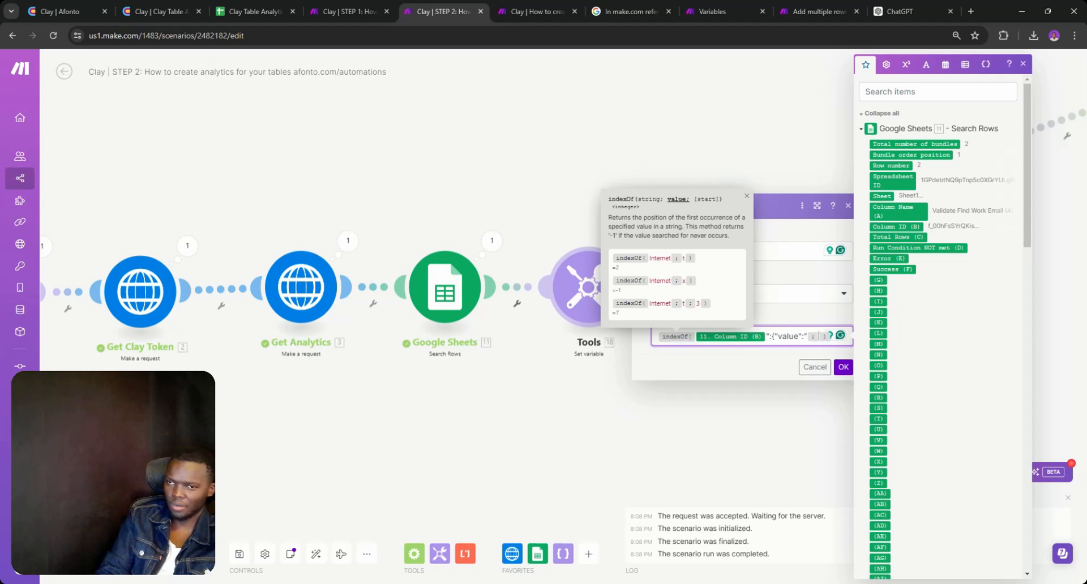
{"action": "left_click_drag", "start_coordinate": [808, 336], "coordinate": [715, 339]}
{"action": "key", "text": "ctrl+c"}
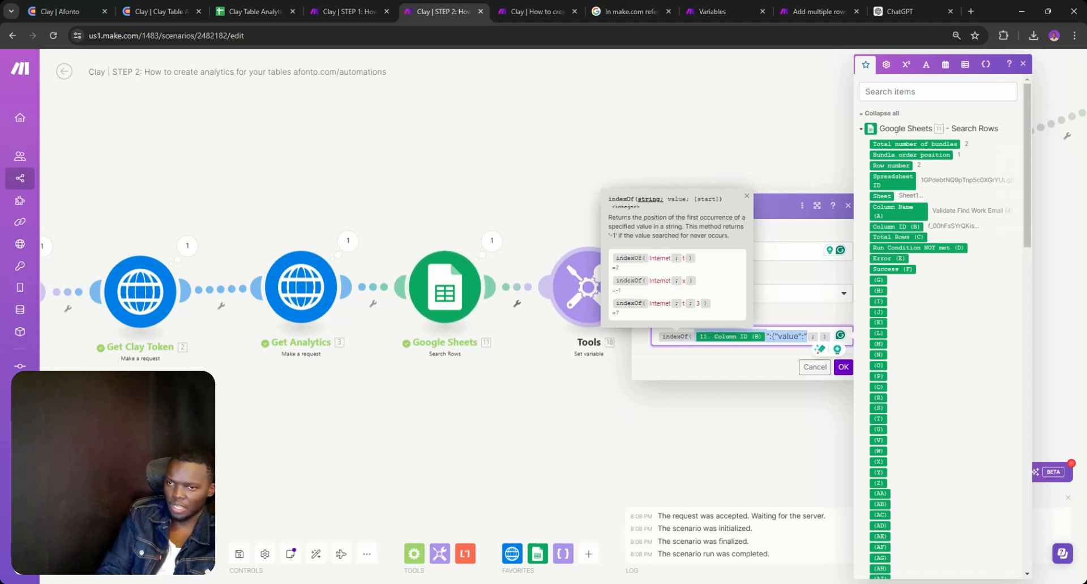
{"action": "key", "text": "BackSpace"}
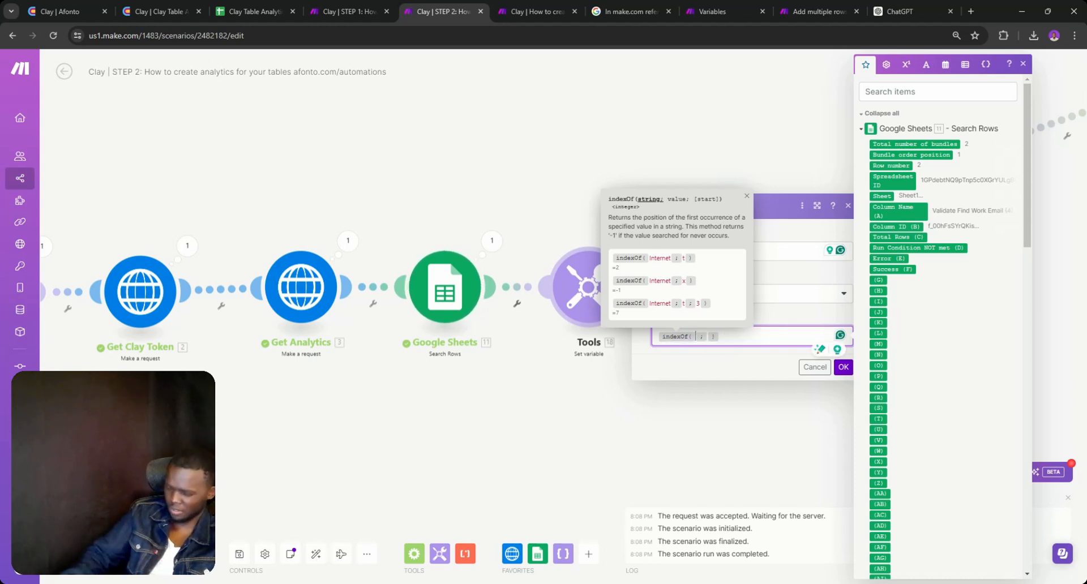
- Set indexOf's second argument to Column ID (B) followed by ":{"value":" and close the function's bracket
{"action": "left_click", "coordinate": [713, 338]}
{"action": "key", "text": "ctrl+v"}
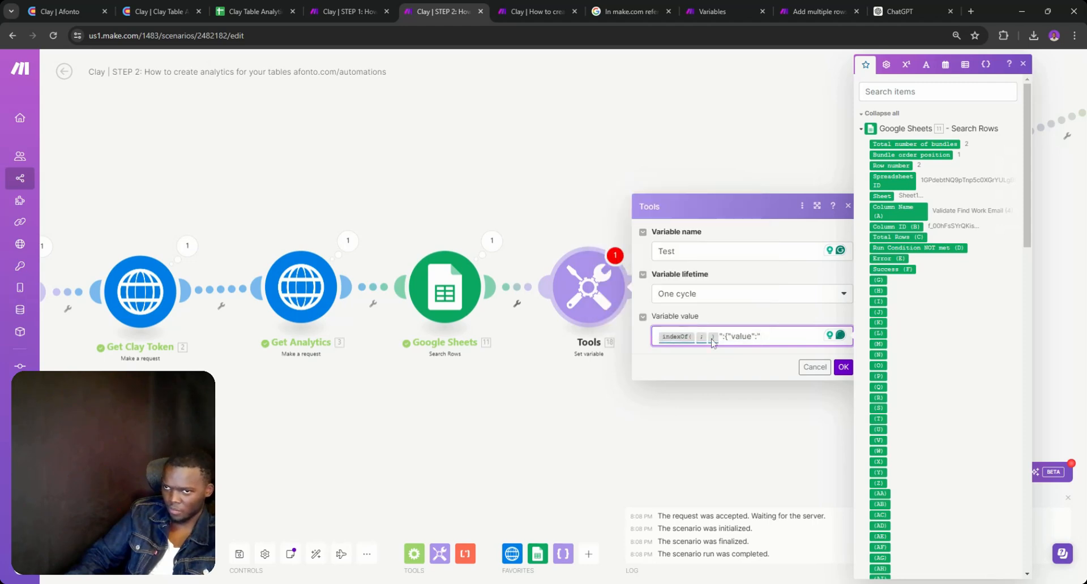
{"action": "key", "text": "ctrl+z"}
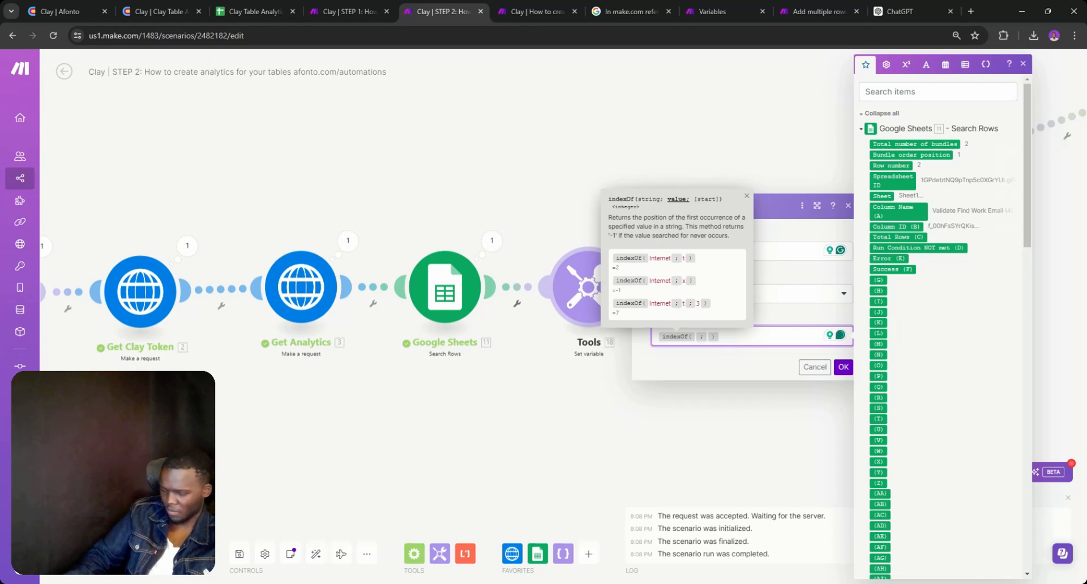
{"action": "key", "text": "ctrl+v"}
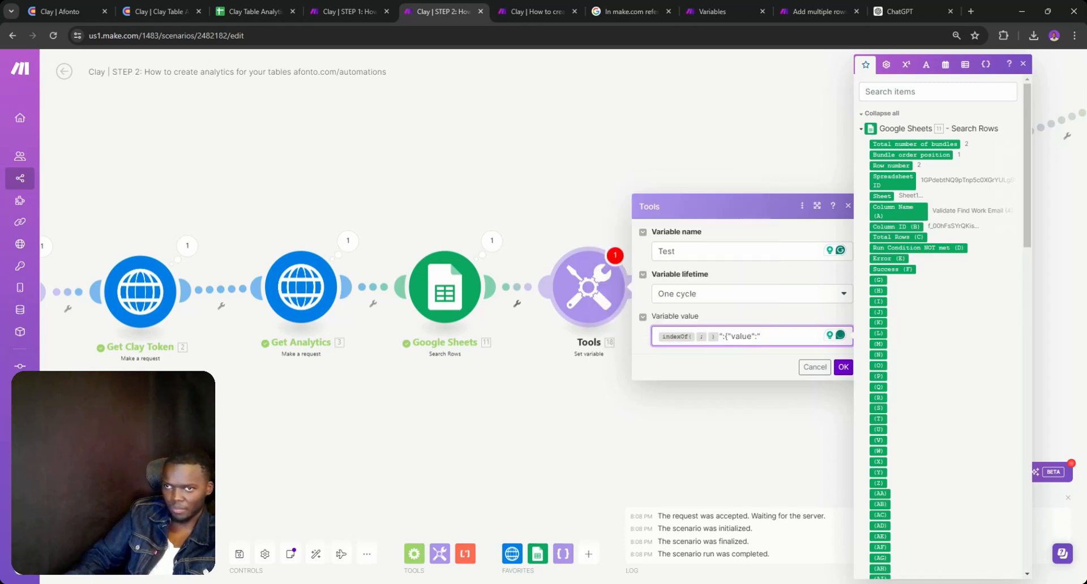
{"action": "left_click", "coordinate": [717, 336]}
{"action": "key", "text": "BackSpace"}
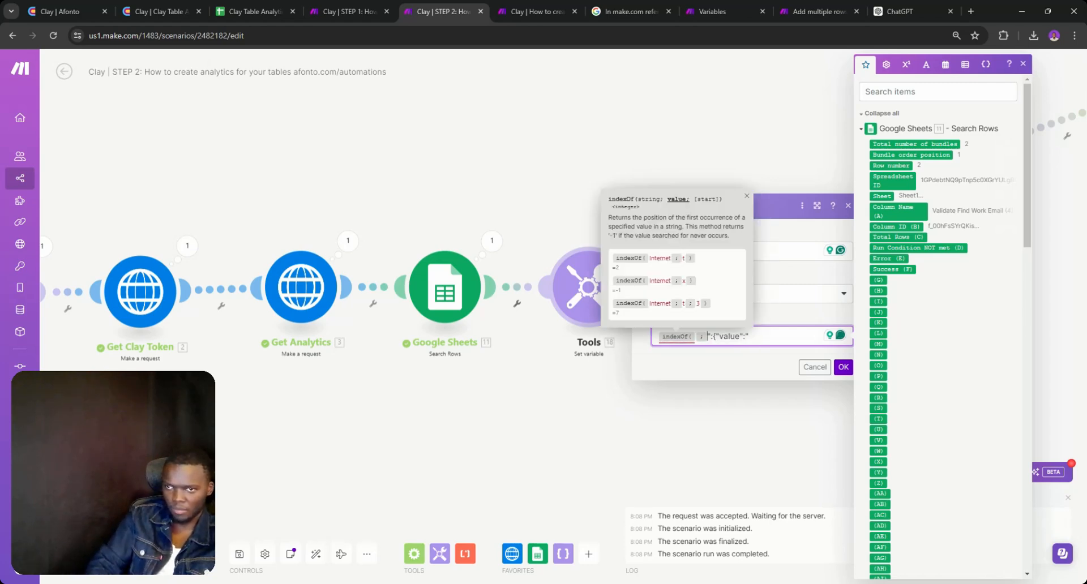
{"action": "left_click", "coordinate": [896, 226]}
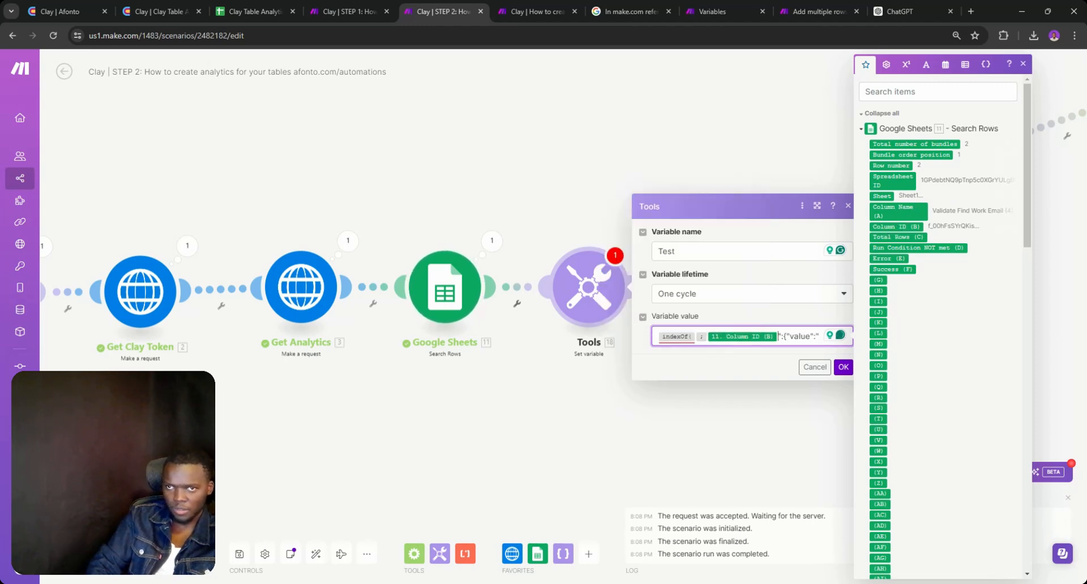
{"action": "left_click", "coordinate": [817, 336]}
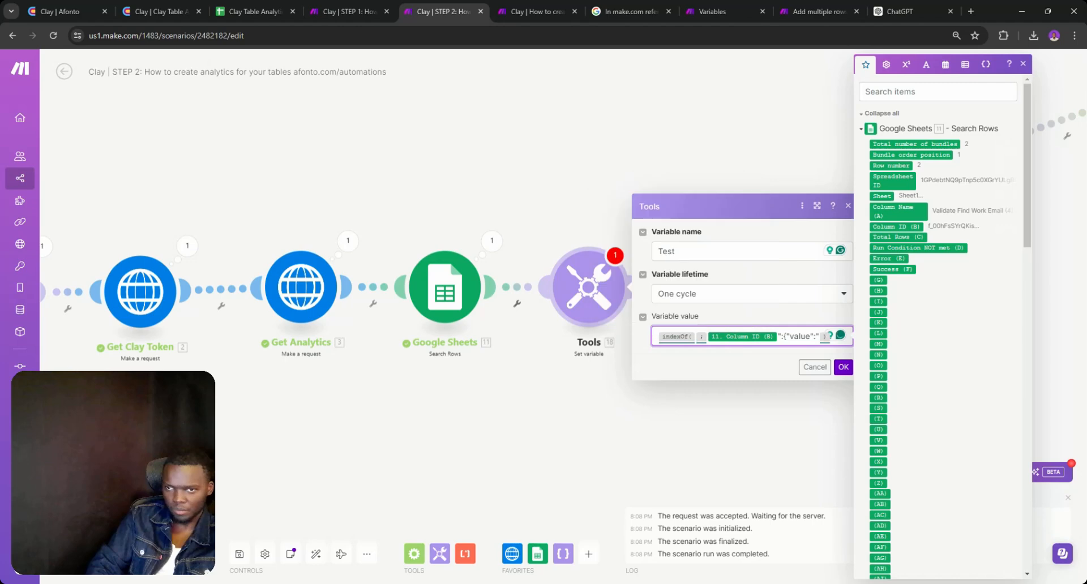
- Set indexOf's first argument to the Data output of the Get Analytics module and save the Set variable module
{"action": "type", "text": ")"}
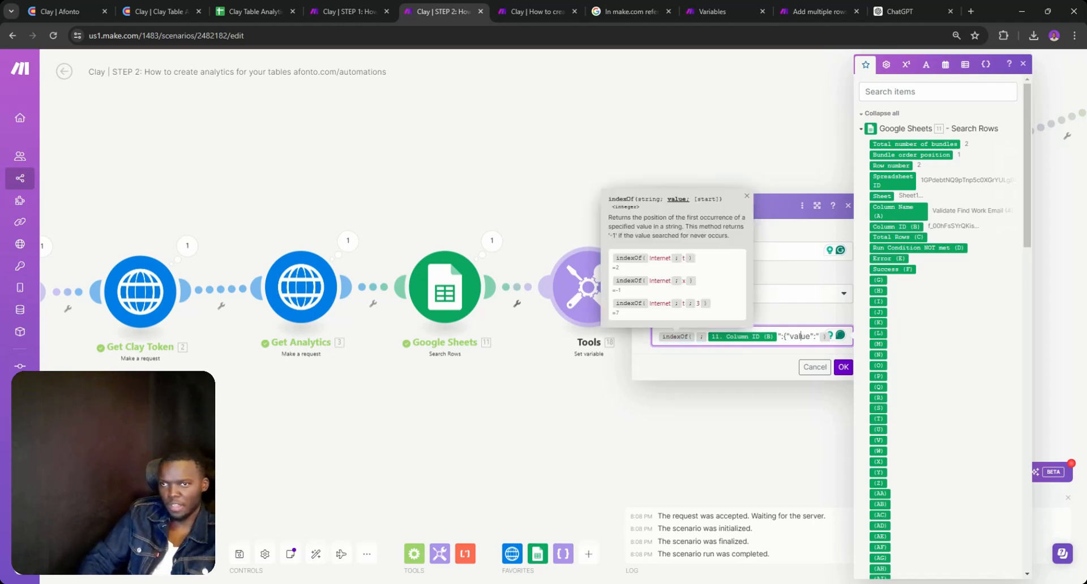
{"action": "left_click", "coordinate": [695, 336]}
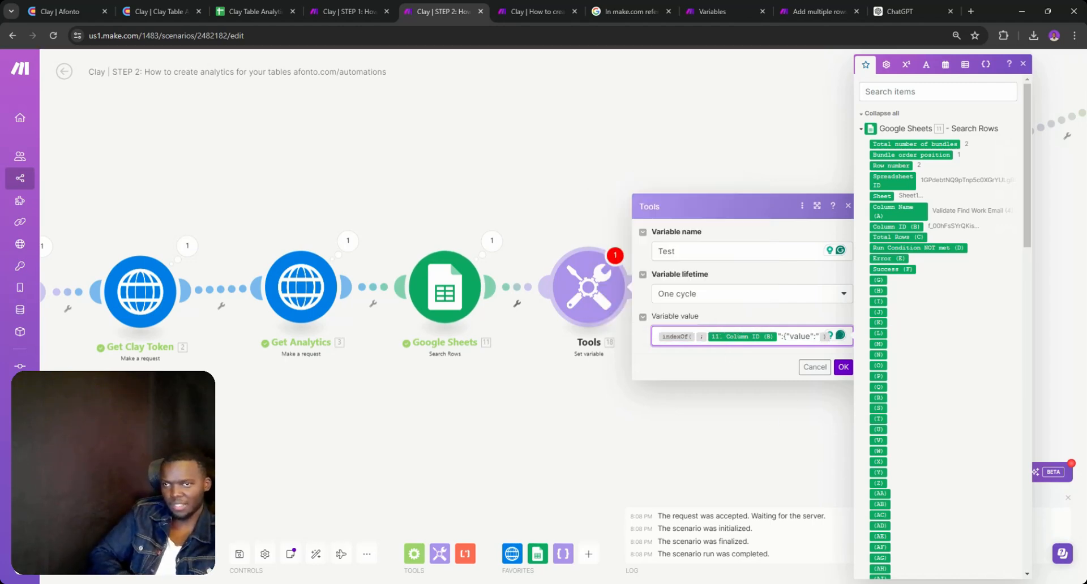
{"action": "scroll", "coordinate": [971, 335], "scroll_direction": "down", "scroll_amount": 15}
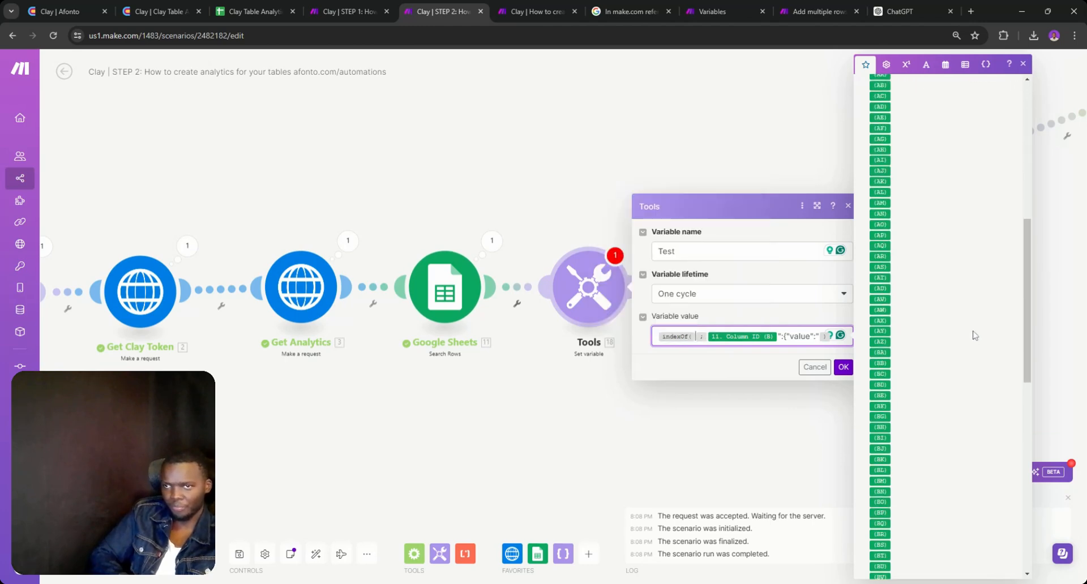
{"action": "scroll", "coordinate": [973, 334], "scroll_direction": "down", "scroll_amount": 2}
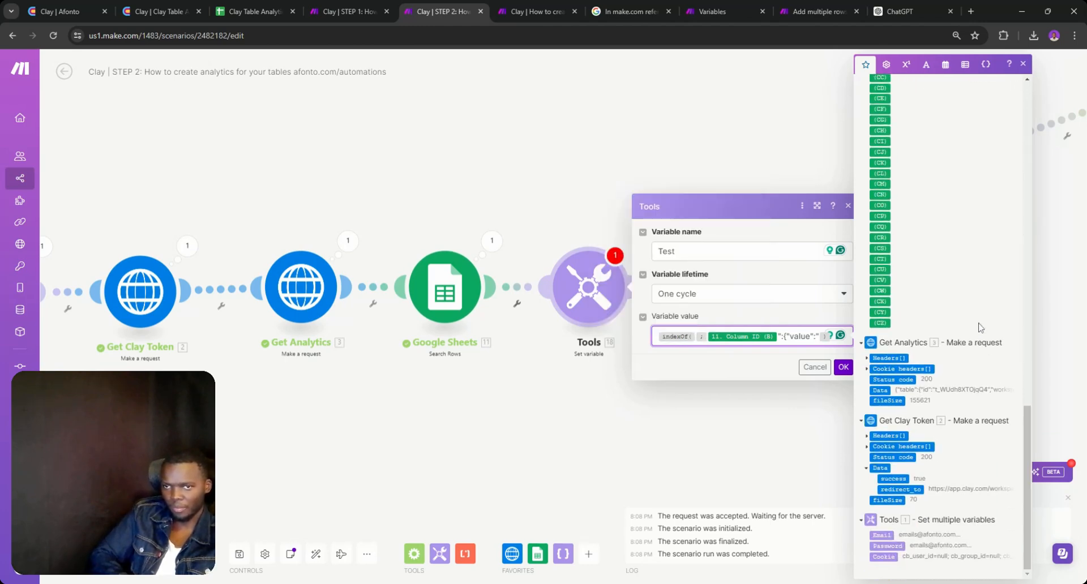
{"action": "left_click", "coordinate": [877, 390]}
{"action": "left_click", "coordinate": [842, 380]}
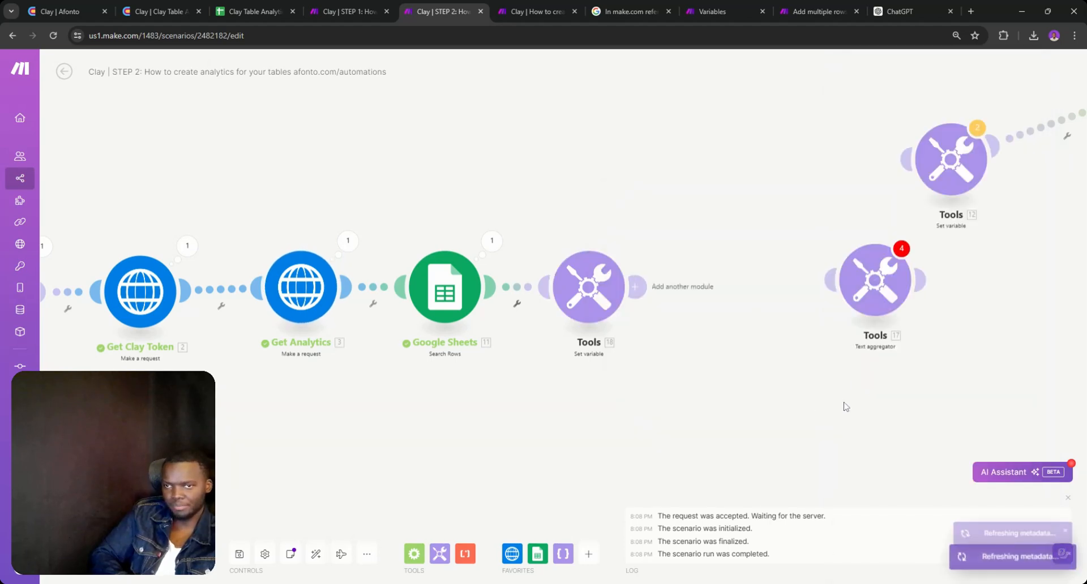
- Run the scenario once and examine the output of both operations in the Set variable module
{"action": "left_click", "coordinate": [85, 554]}
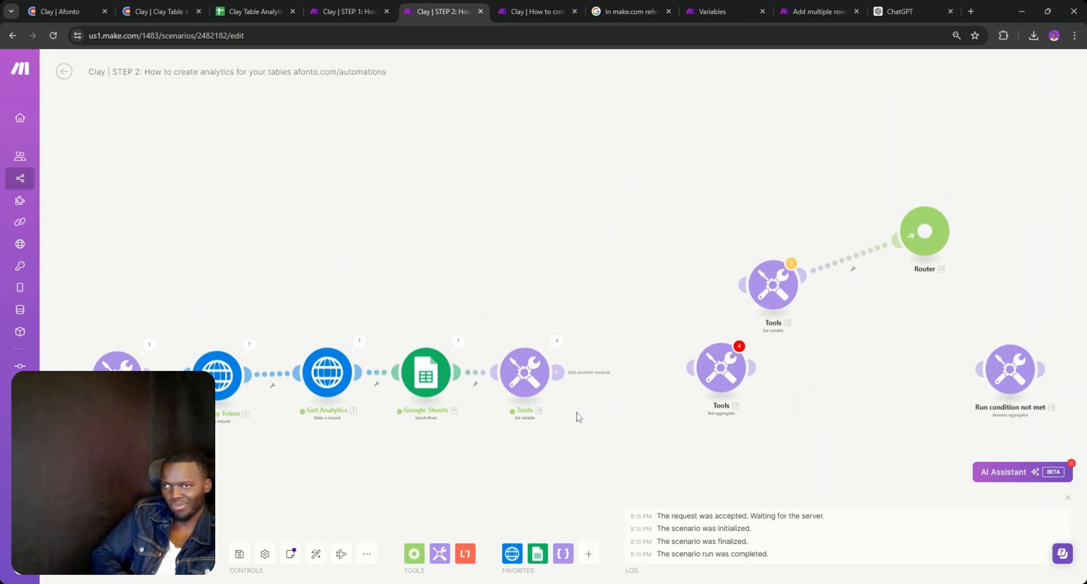
{"action": "scroll", "coordinate": [578, 417], "scroll_direction": "up", "scroll_amount": 3}
{"action": "left_click", "coordinate": [533, 268]}
{"action": "left_click", "coordinate": [612, 270]}
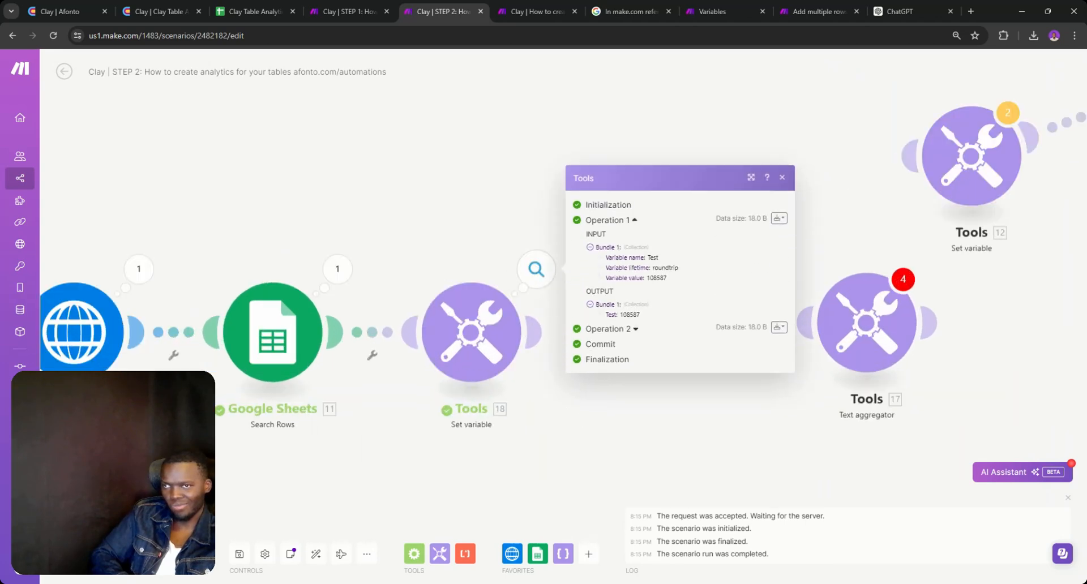
{"action": "left_click", "coordinate": [631, 329]}
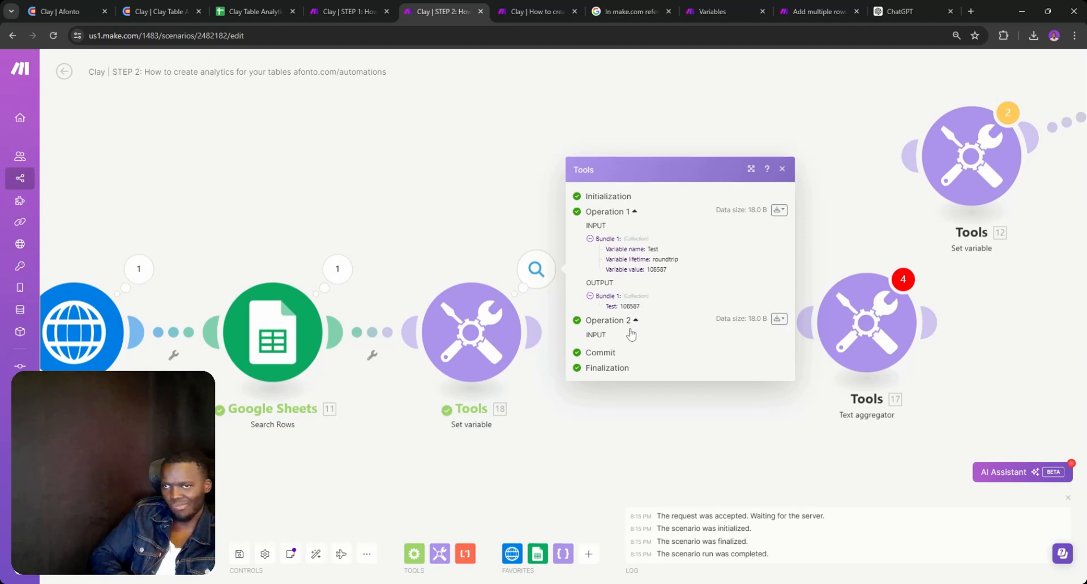
{"action": "double_click", "coordinate": [630, 376]}
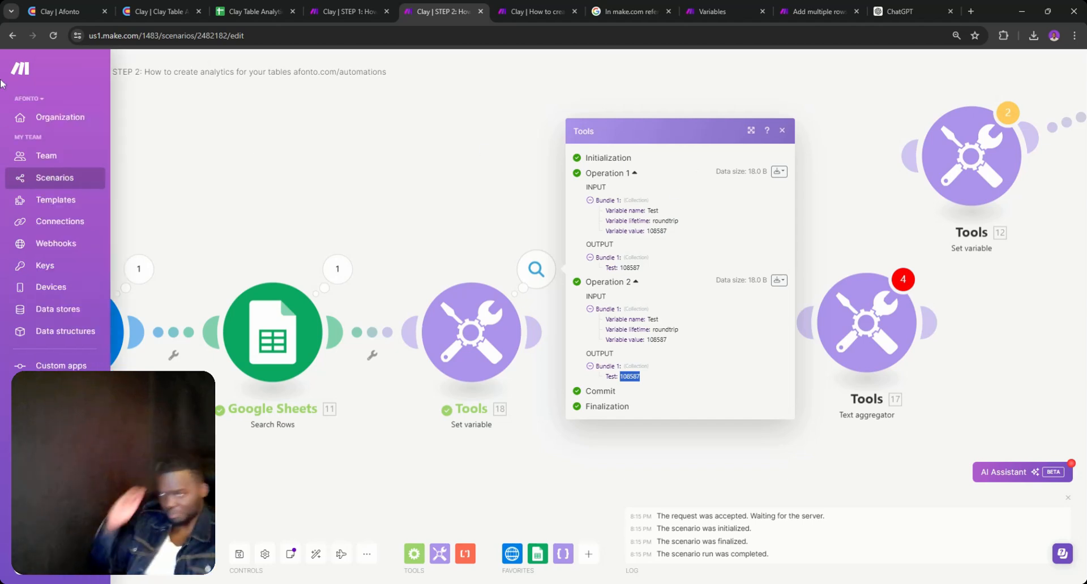
- Search the Get Analytics module's output data for ":{"value":" and go through the successive matches
{"action": "left_click", "coordinate": [138, 269]}
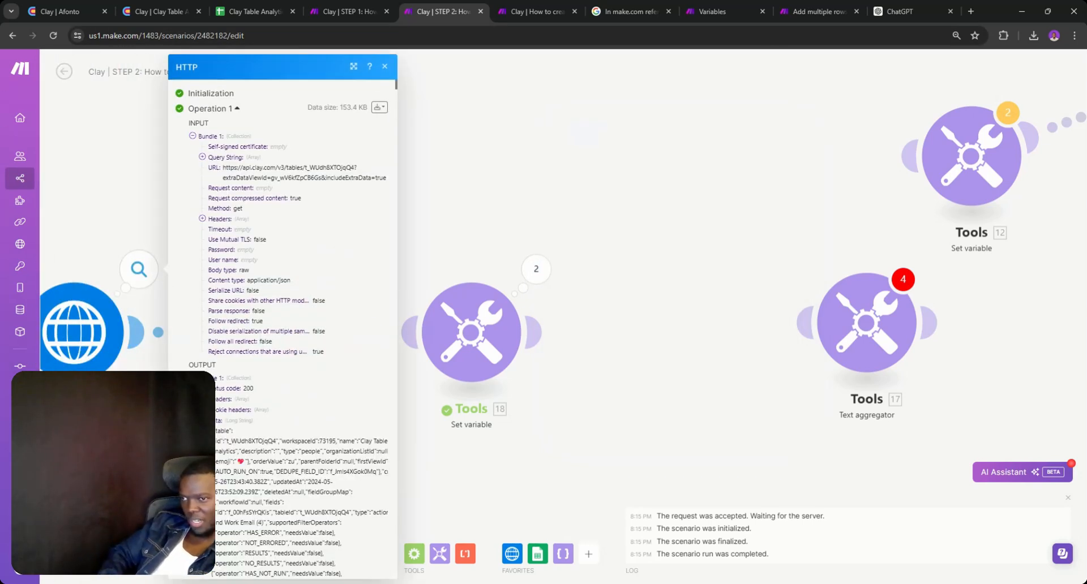
{"action": "key", "text": "ctrl+f"}
{"action": "key", "text": "ctrl+v"}
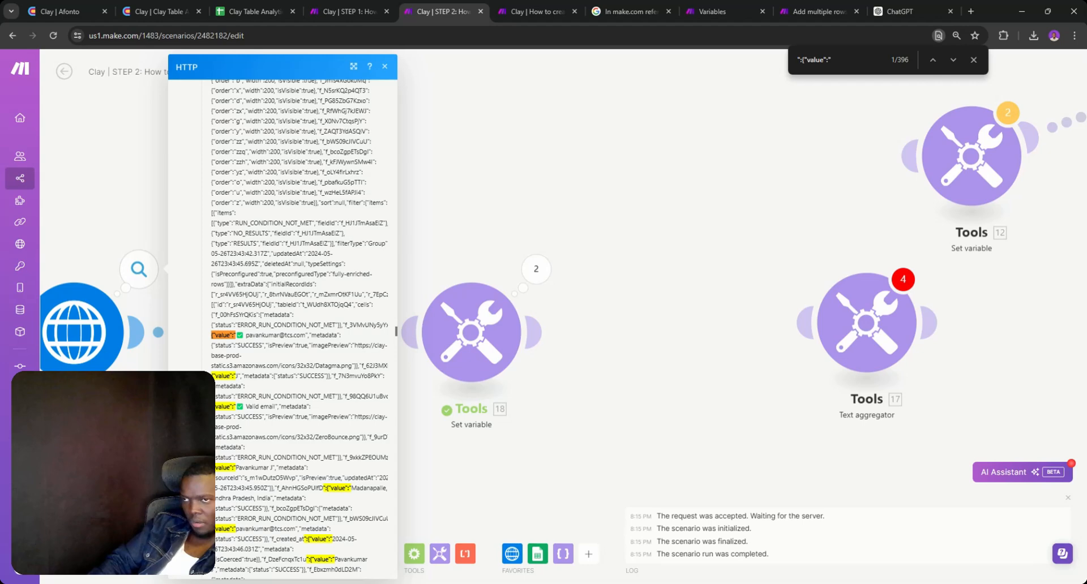
{"action": "left_click", "coordinate": [953, 60]}
{"action": "left_click", "coordinate": [953, 60]}
{"action": "left_click", "coordinate": [954, 60]}
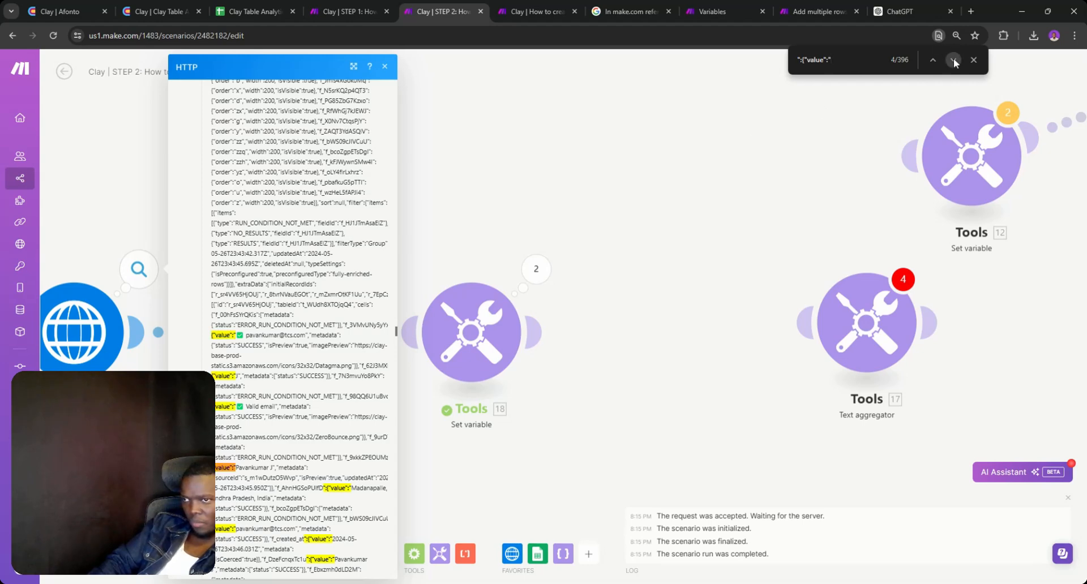
{"action": "left_click", "coordinate": [954, 60]}
{"action": "left_click", "coordinate": [953, 60]}
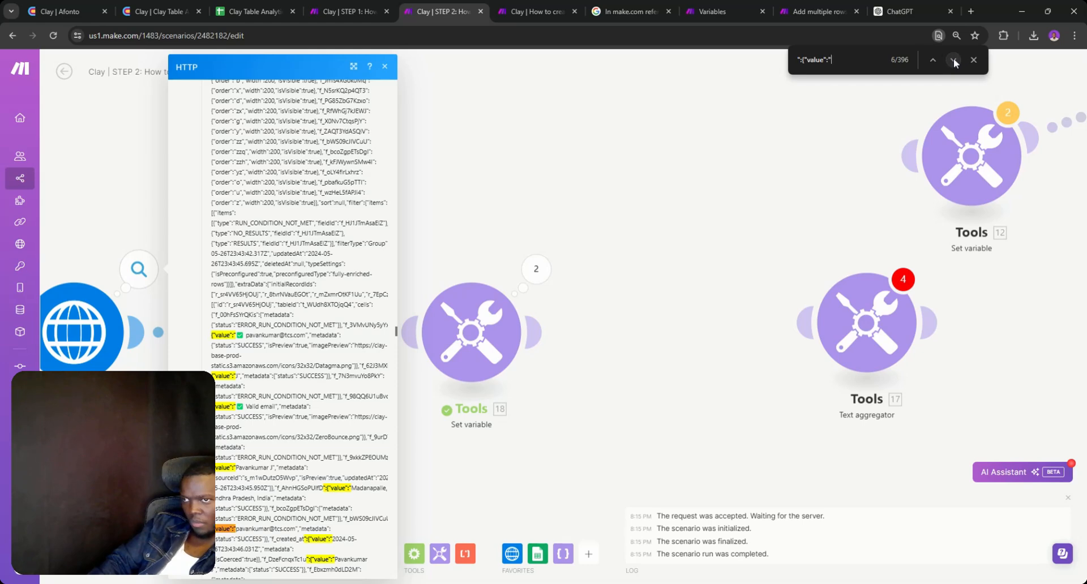
{"action": "left_click", "coordinate": [954, 60]}
{"action": "left_click", "coordinate": [953, 60]}
{"action": "left_click", "coordinate": [954, 60]}
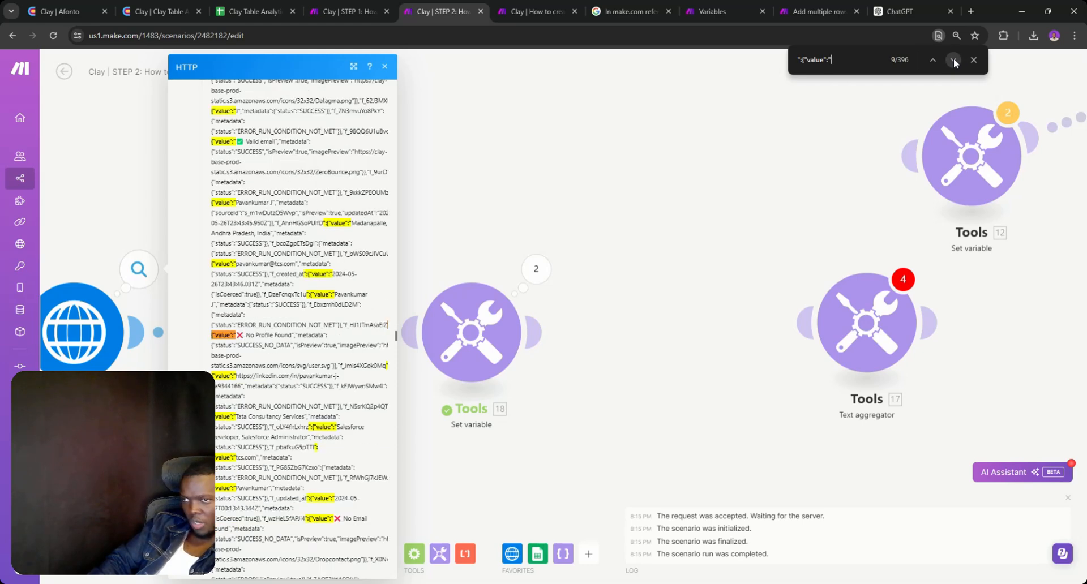
{"action": "left_click", "coordinate": [954, 60]}
{"action": "left_click", "coordinate": [954, 60]}
{"action": "left_click", "coordinate": [953, 60]}
{"action": "left_click", "coordinate": [953, 60]}
{"action": "left_click", "coordinate": [954, 60]}
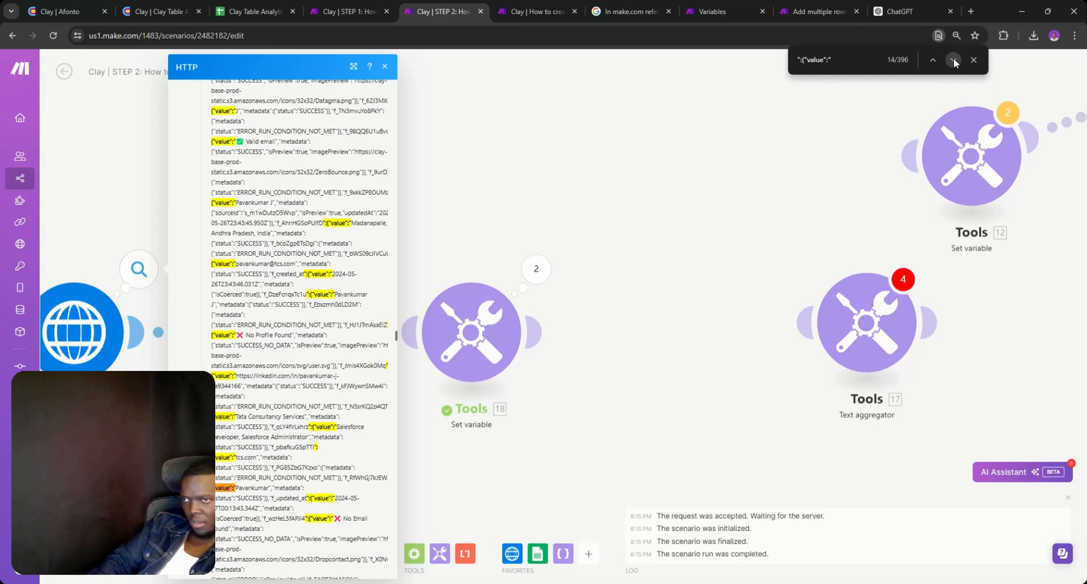
{"action": "left_click", "coordinate": [954, 60]}
{"action": "left_click", "coordinate": [953, 60]}
{"action": "left_click", "coordinate": [954, 60]}
{"action": "left_click", "coordinate": [954, 60]}
{"action": "left_click", "coordinate": [953, 60]}
{"action": "left_click", "coordinate": [953, 60]}
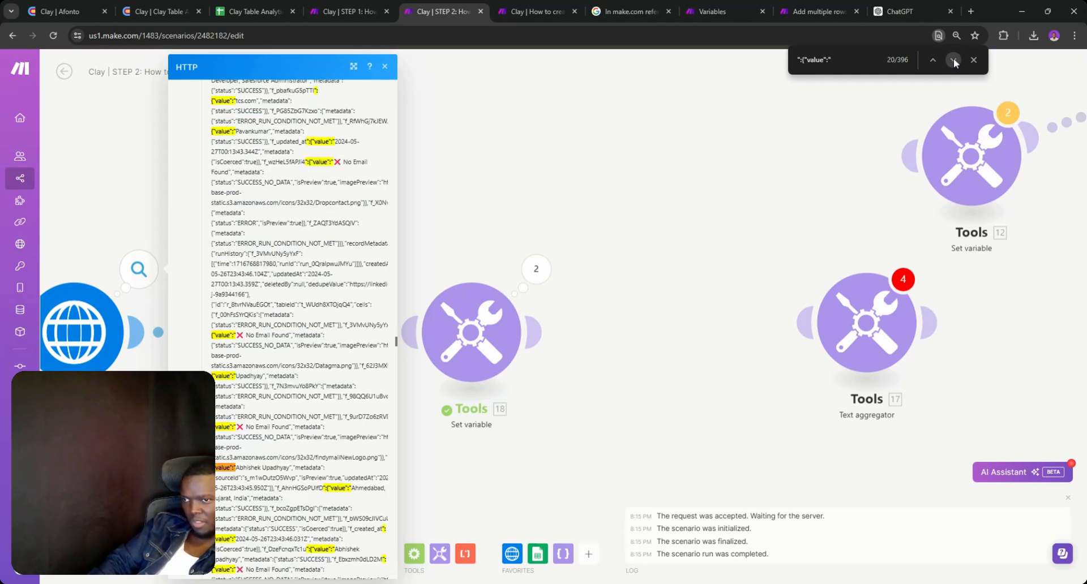
{"action": "left_click", "coordinate": [954, 60]}
{"action": "left_click", "coordinate": [954, 60]}
{"action": "left_click", "coordinate": [954, 60]}
{"action": "left_click", "coordinate": [953, 60]}
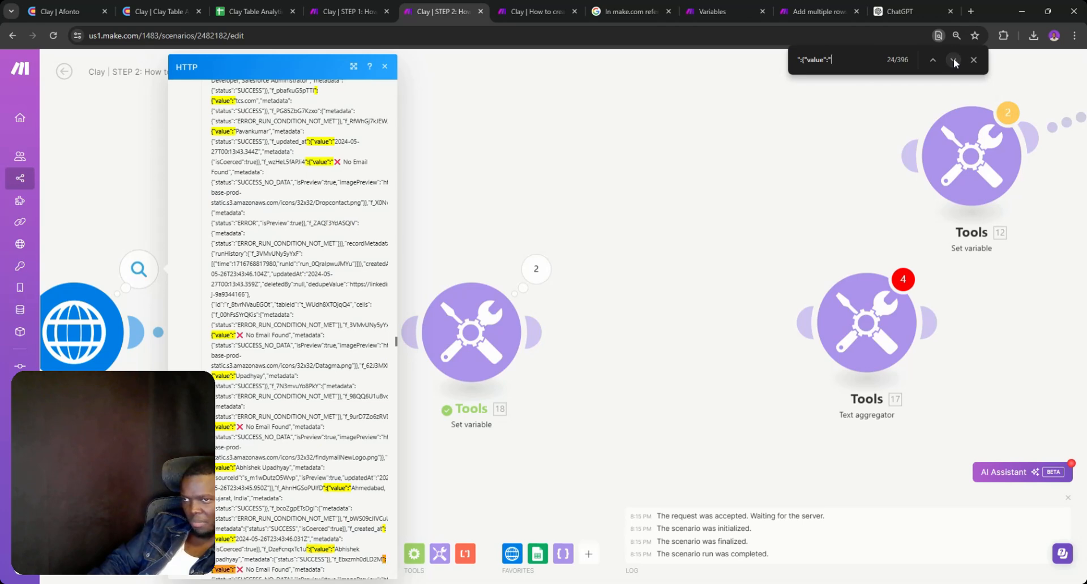
{"action": "left_click", "coordinate": [954, 60]}
{"action": "left_click", "coordinate": [953, 60]}
{"action": "left_click", "coordinate": [953, 60]}
{"action": "left_click", "coordinate": [954, 60]}
{"action": "left_click", "coordinate": [953, 60]}
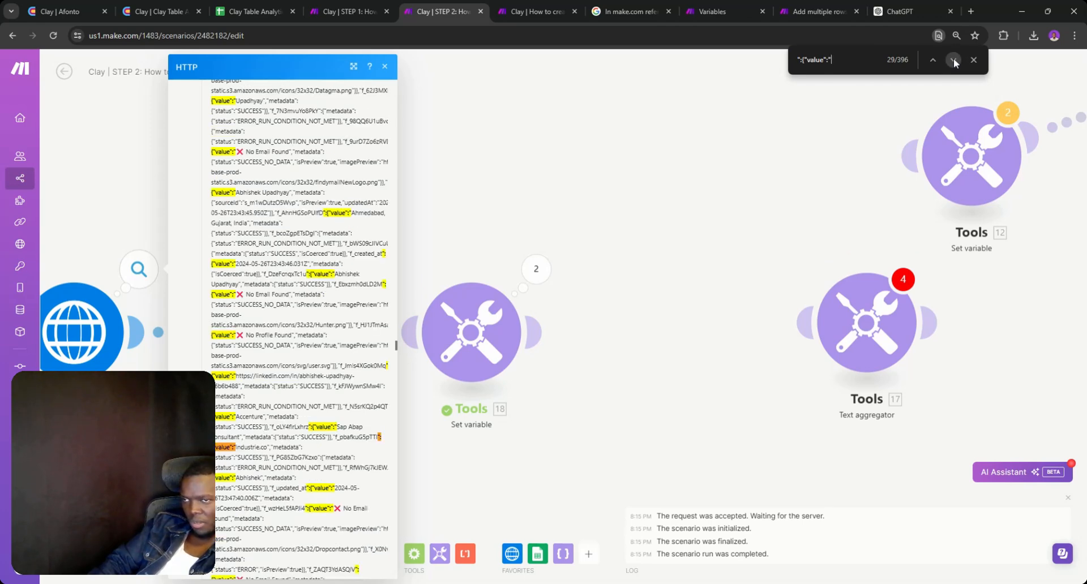
{"action": "left_click", "coordinate": [954, 60]}
{"action": "left_click", "coordinate": [954, 60]}
{"action": "left_click", "coordinate": [954, 60]}
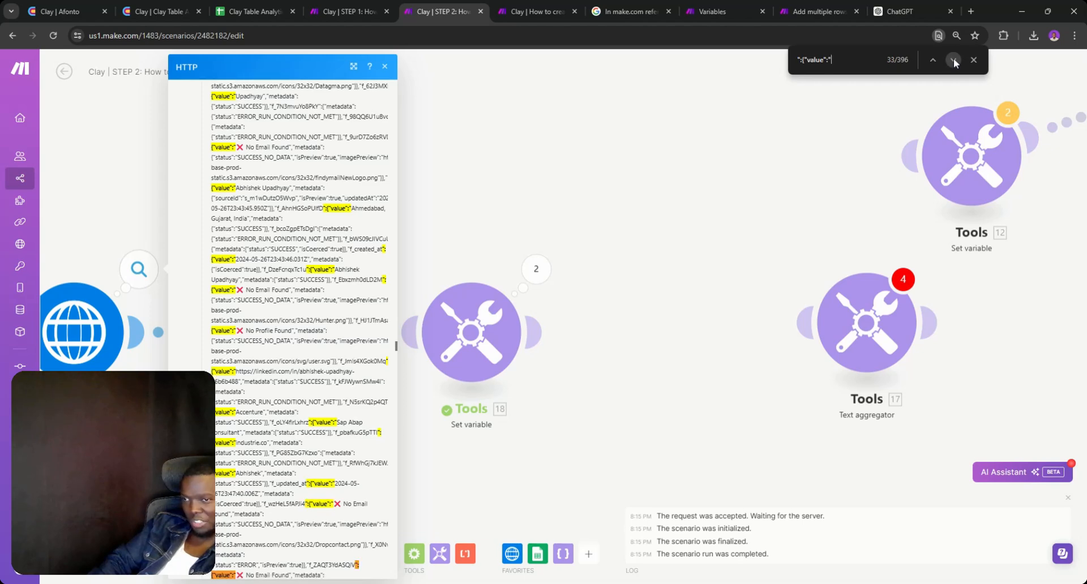
{"action": "left_click", "coordinate": [953, 60]}
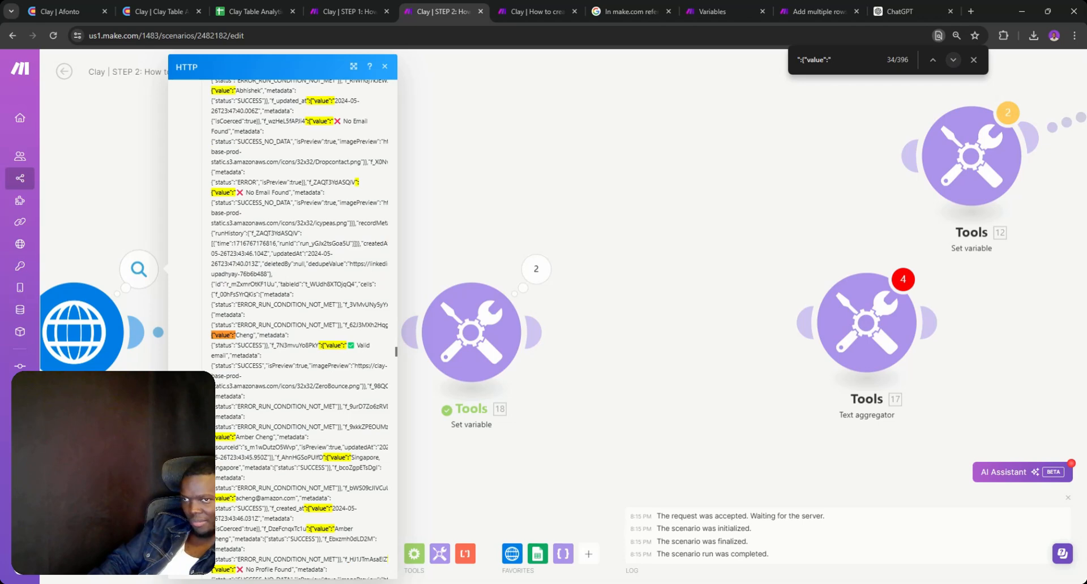
{"action": "left_click", "coordinate": [453, 328]}
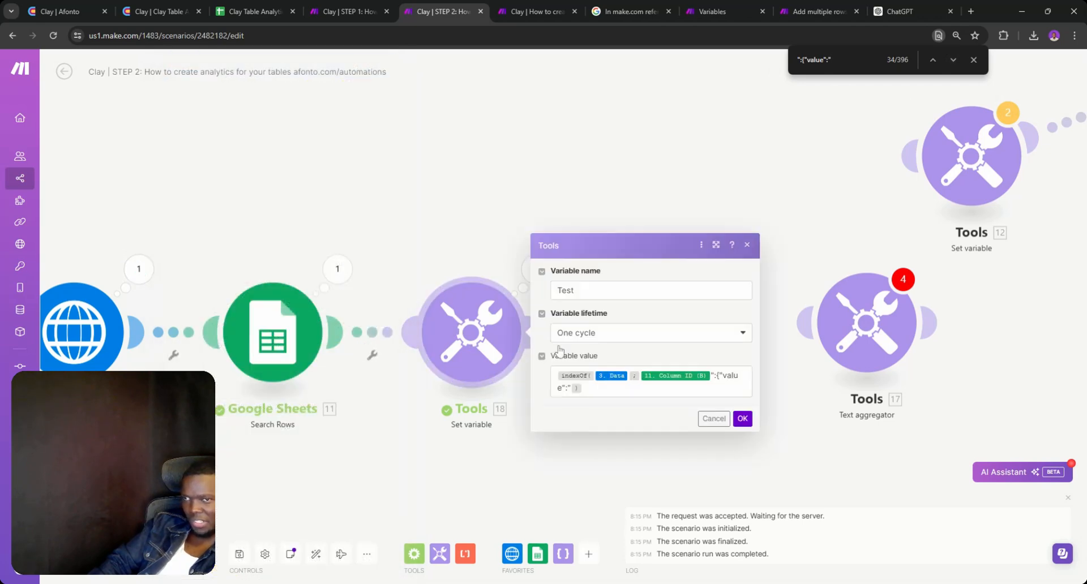
{"action": "left_click", "coordinate": [566, 382]}
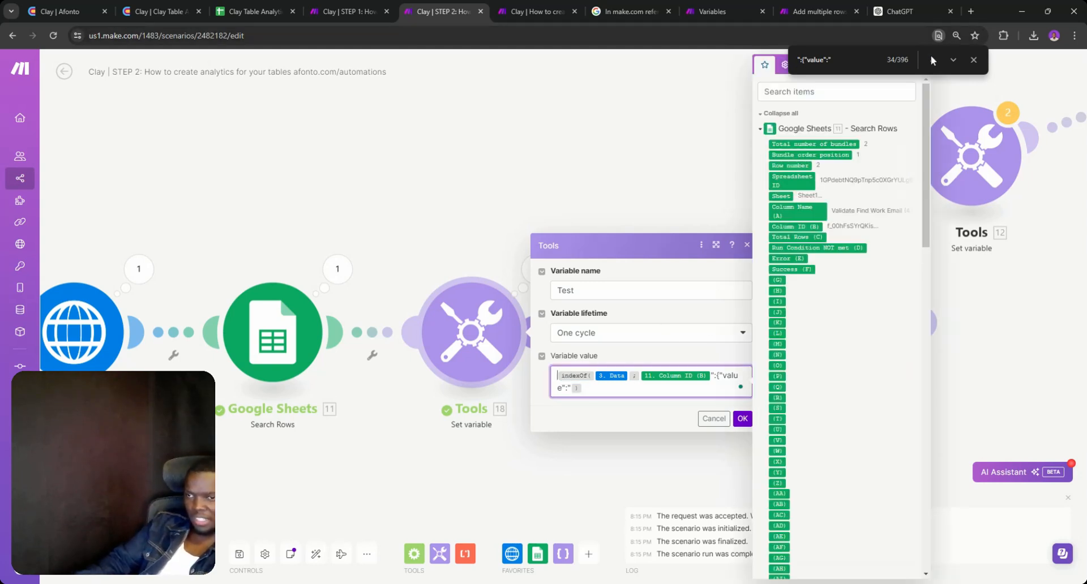
{"action": "left_click", "coordinate": [974, 60]}
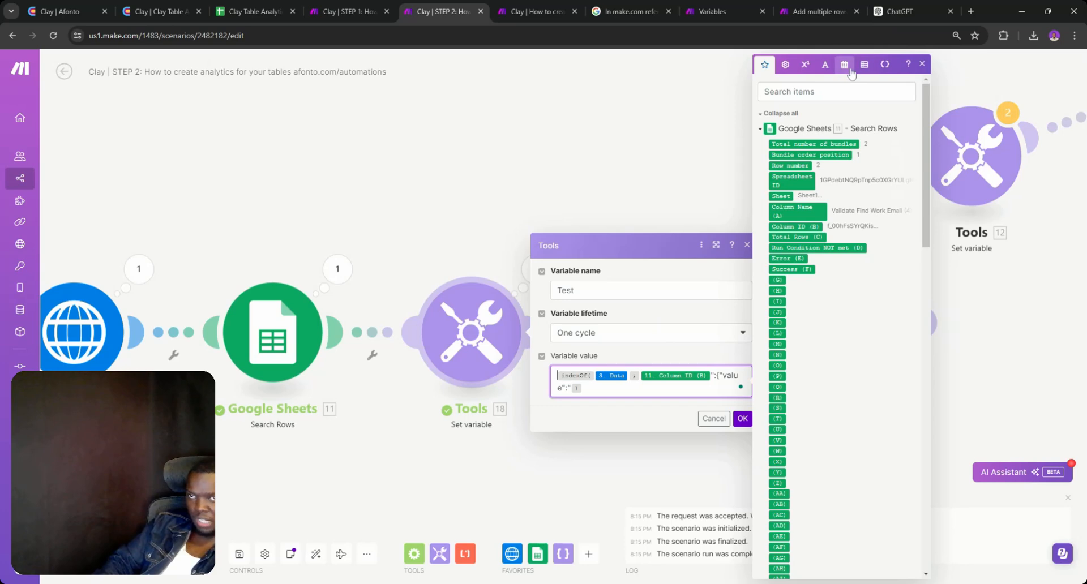
{"action": "left_click", "coordinate": [921, 64]}
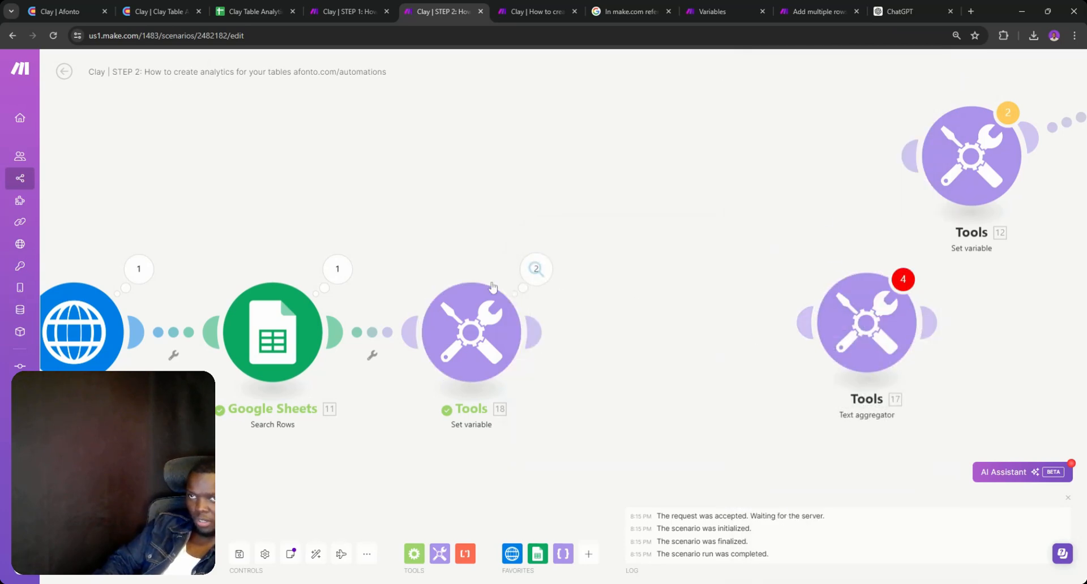
- Put a split function in front of indexOf in the Test variable's value and add the argument separator after indexOf
{"action": "left_click", "coordinate": [477, 318]}
{"action": "left_click", "coordinate": [574, 375]}
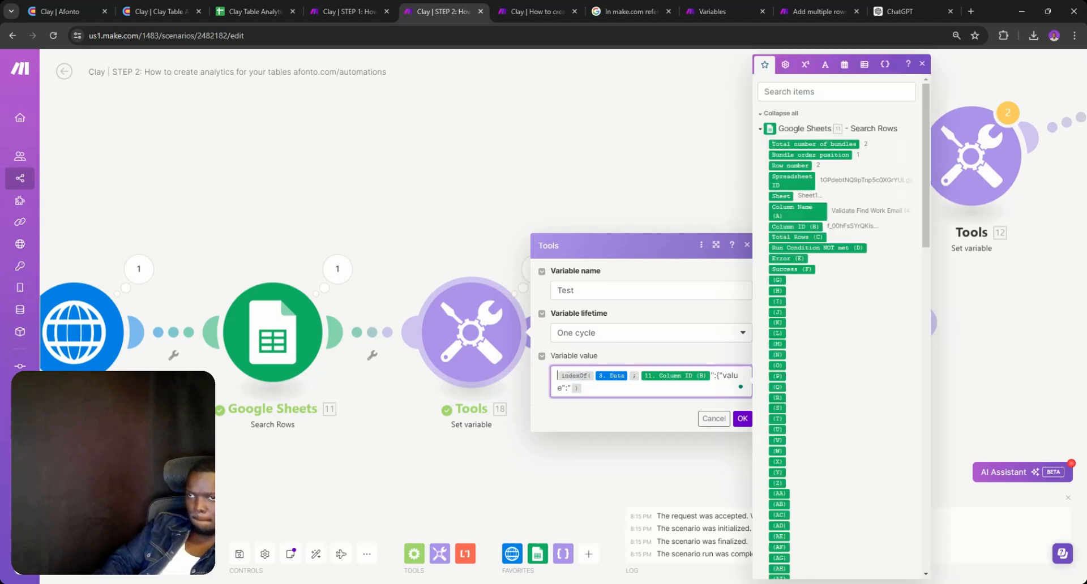
{"action": "left_click", "coordinate": [825, 65]}
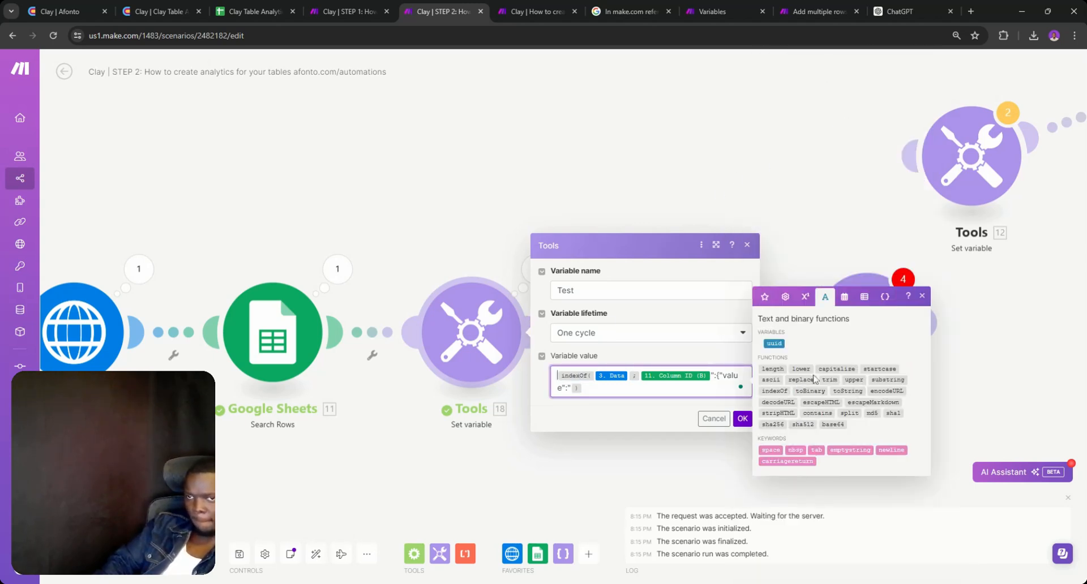
{"action": "left_click", "coordinate": [849, 413]}
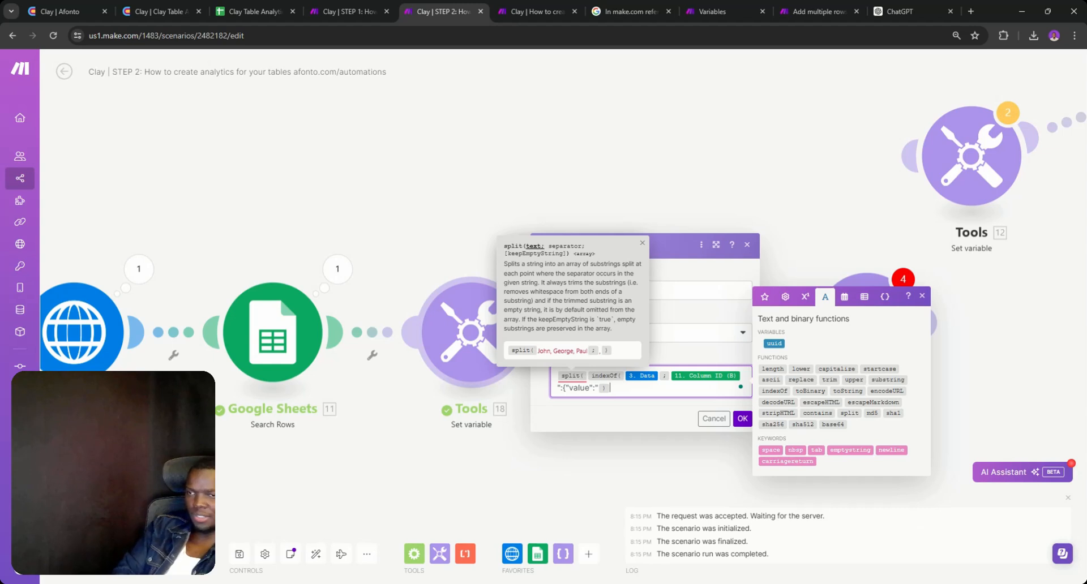
{"action": "type", "text": ";"}
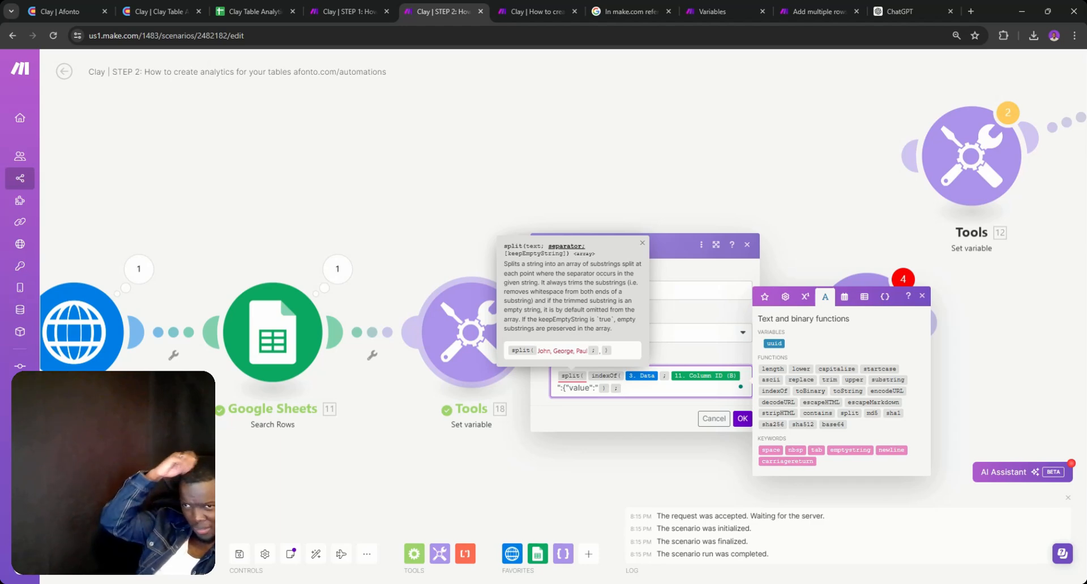
- Copy Column ID (B) with ":{"value":" from indexOf as split's separator argument and close the split bracket
{"action": "left_click", "coordinate": [603, 388]}
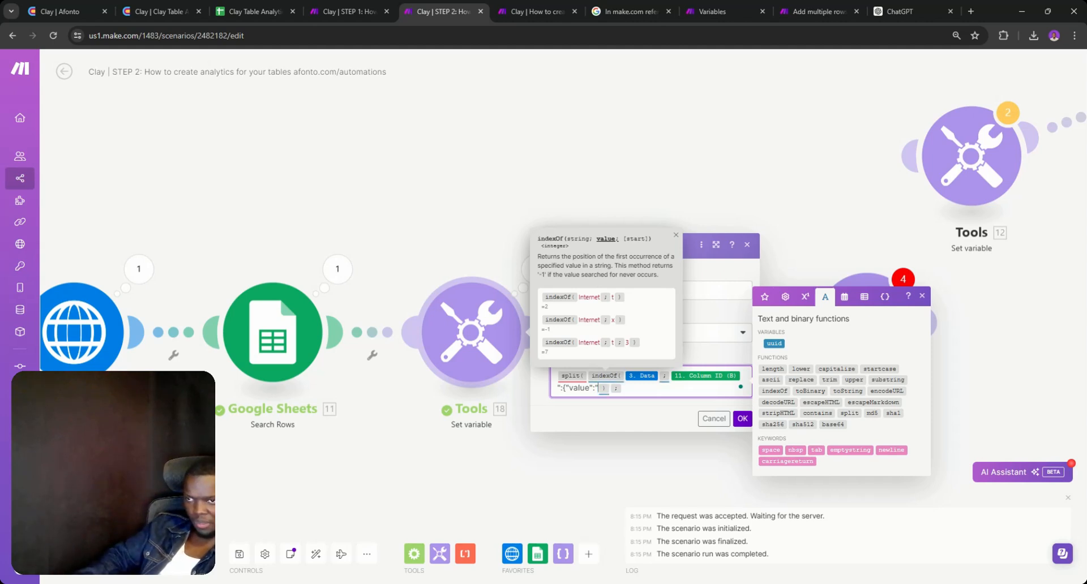
{"action": "left_click_drag", "start_coordinate": [600, 388], "coordinate": [656, 368]}
{"action": "key", "text": "ctrl+c"}
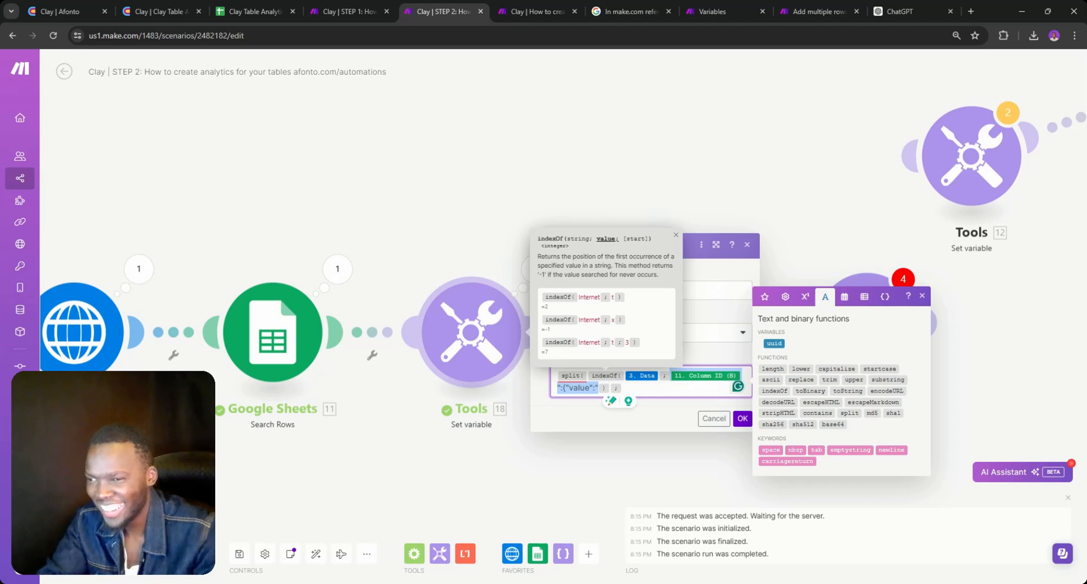
{"action": "left_click", "coordinate": [620, 388]}
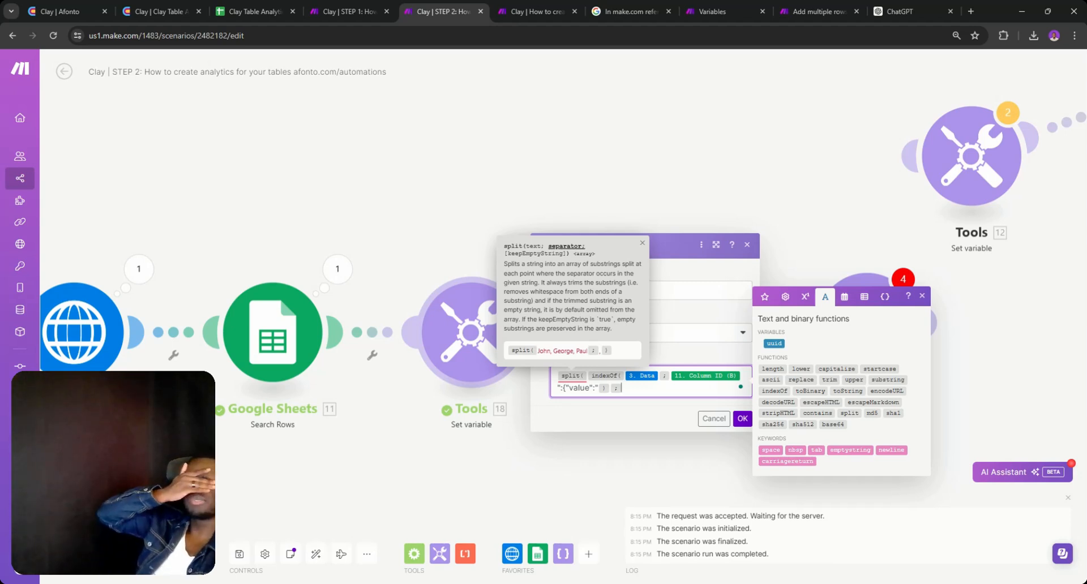
{"action": "key", "text": "ctrl+v"}
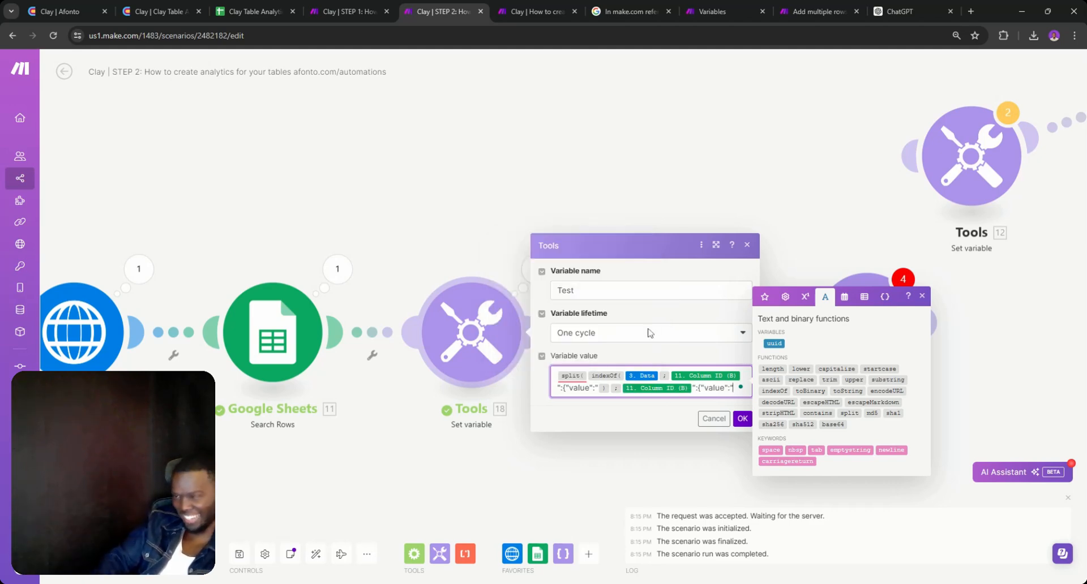
{"action": "type", "text": ")"}
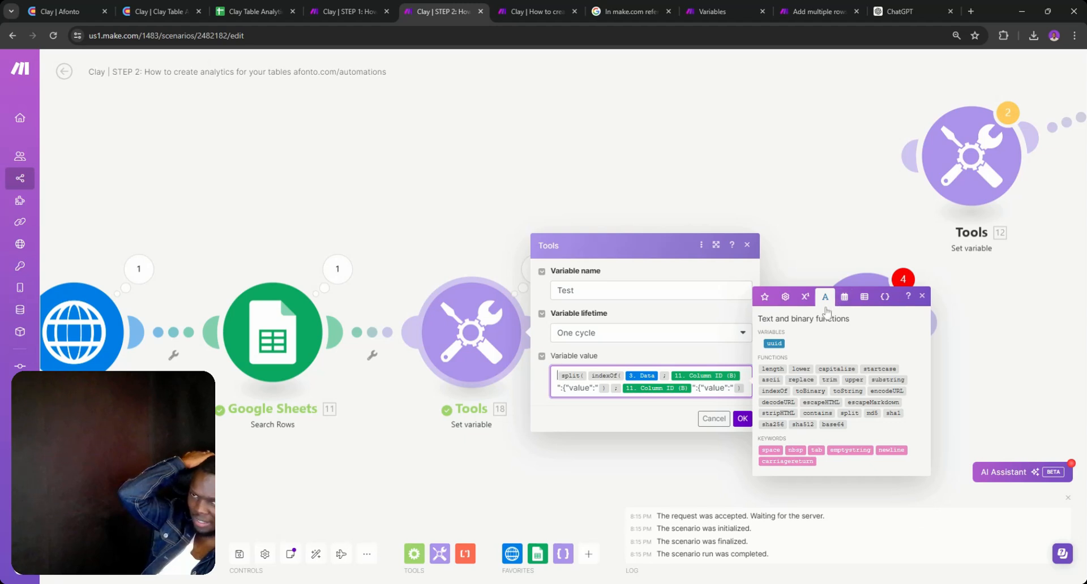
- Wrap the Test variable's split expression in the last array function, close its bracket and save the module
{"action": "left_click", "coordinate": [864, 296]}
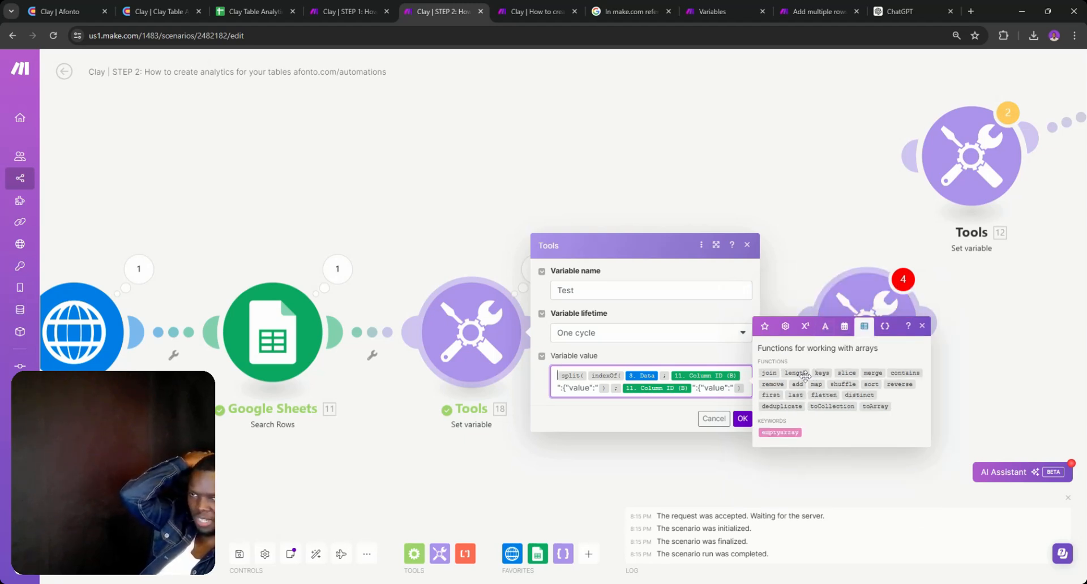
{"action": "left_click", "coordinate": [794, 395]}
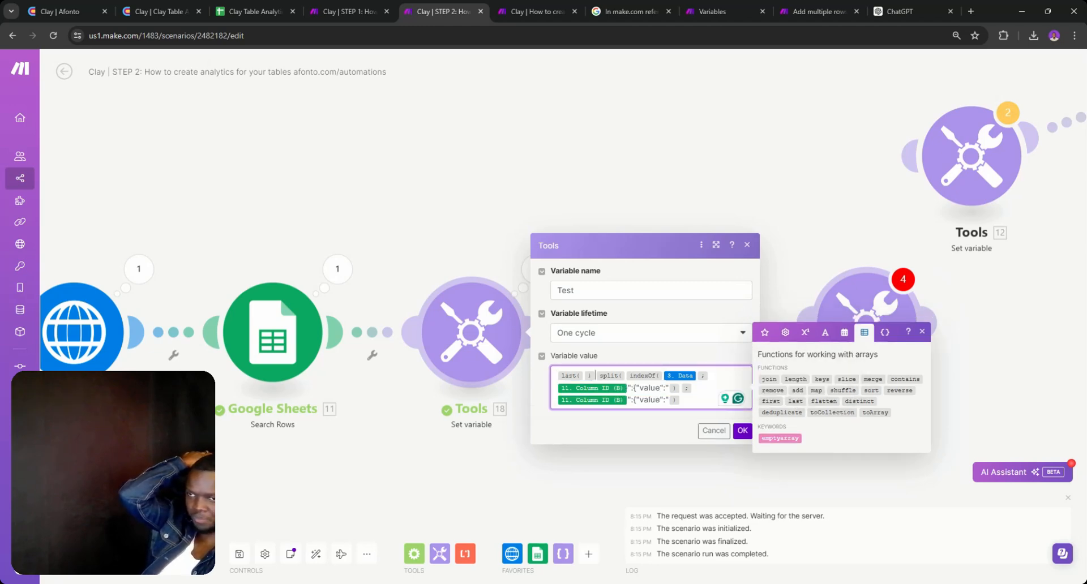
{"action": "type", "text": ")"}
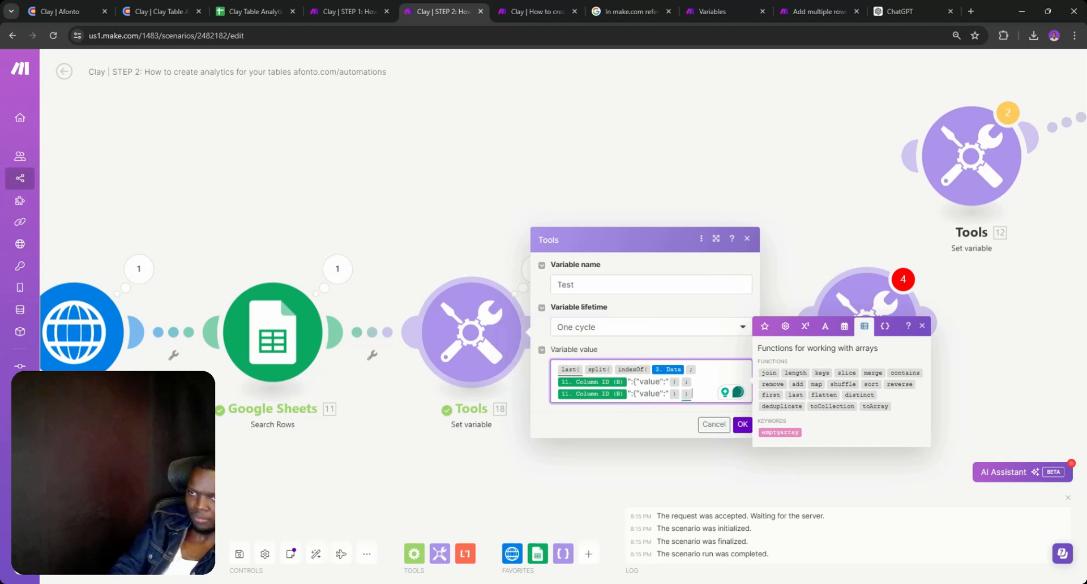
{"action": "left_click", "coordinate": [742, 425]}
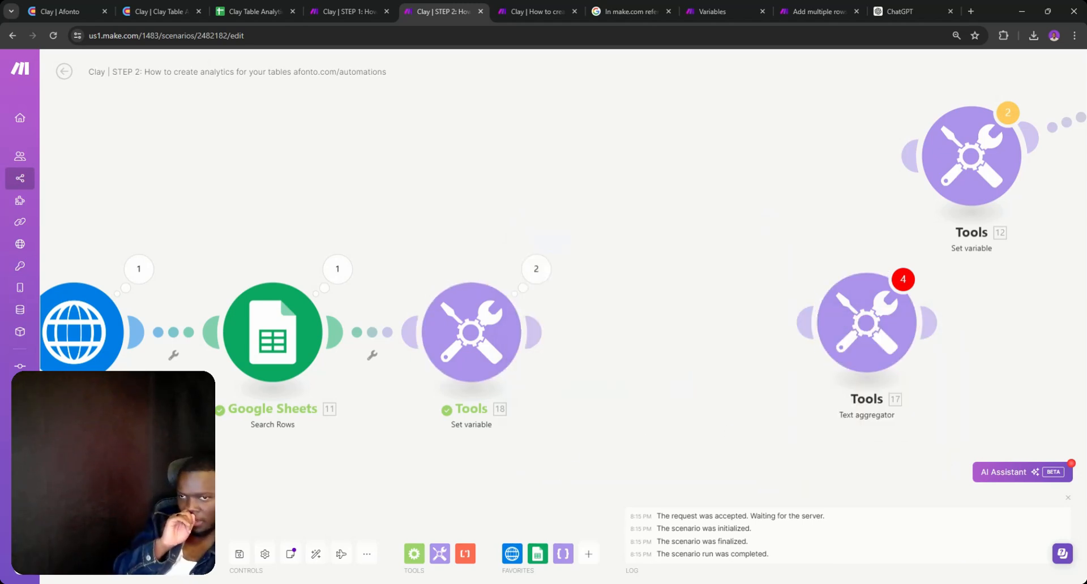
- Run the scenario once and examine both Set variable operations' output alongside the Test variable's formula
{"action": "scroll", "coordinate": [578, 412], "scroll_direction": "down", "scroll_amount": 3}
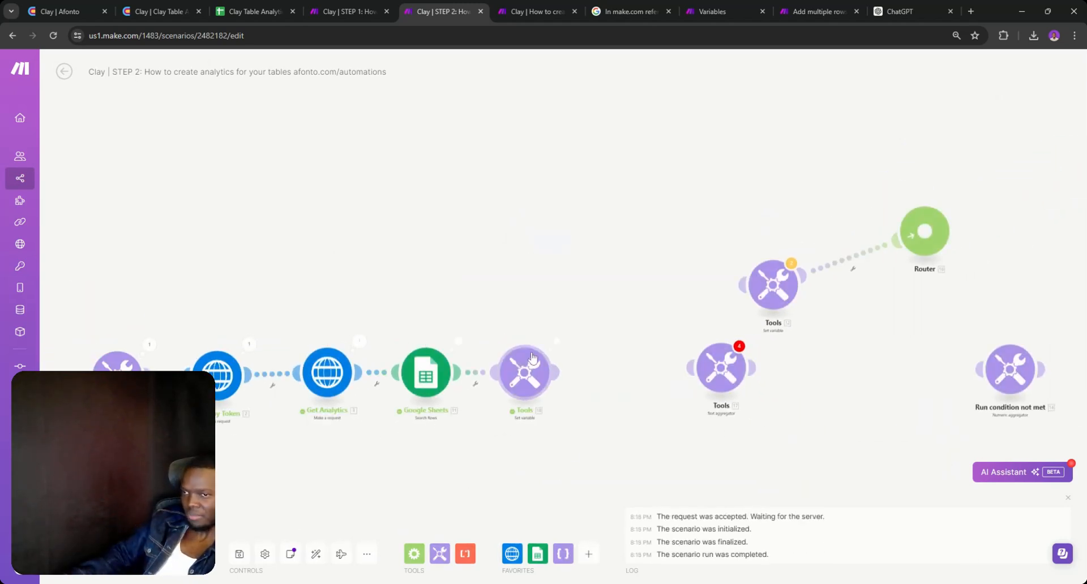
{"action": "left_click", "coordinate": [557, 341]}
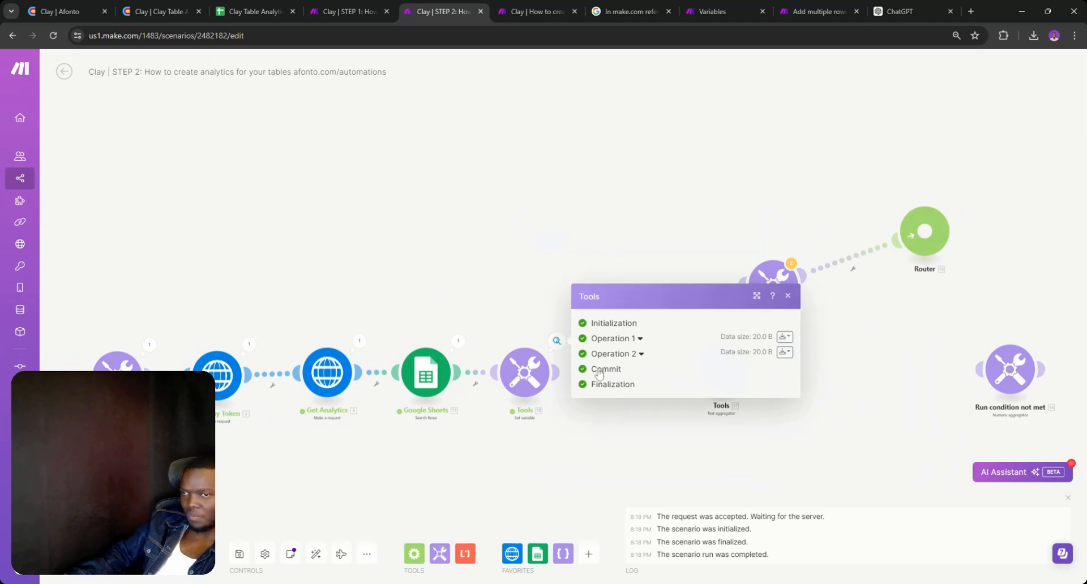
{"action": "left_click", "coordinate": [639, 353]}
{"action": "left_click", "coordinate": [642, 294]}
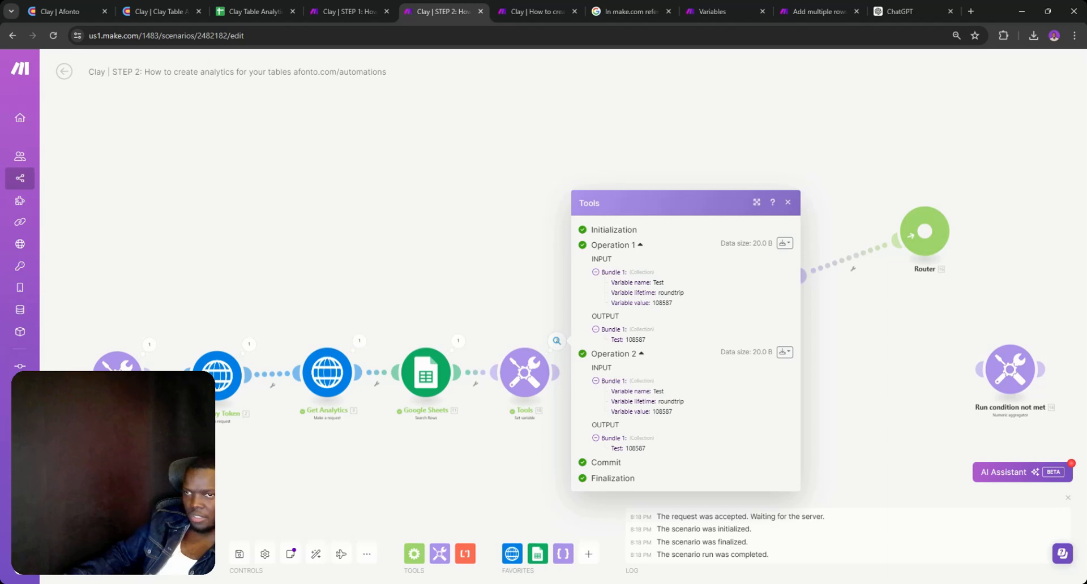
{"action": "left_click", "coordinate": [531, 395]}
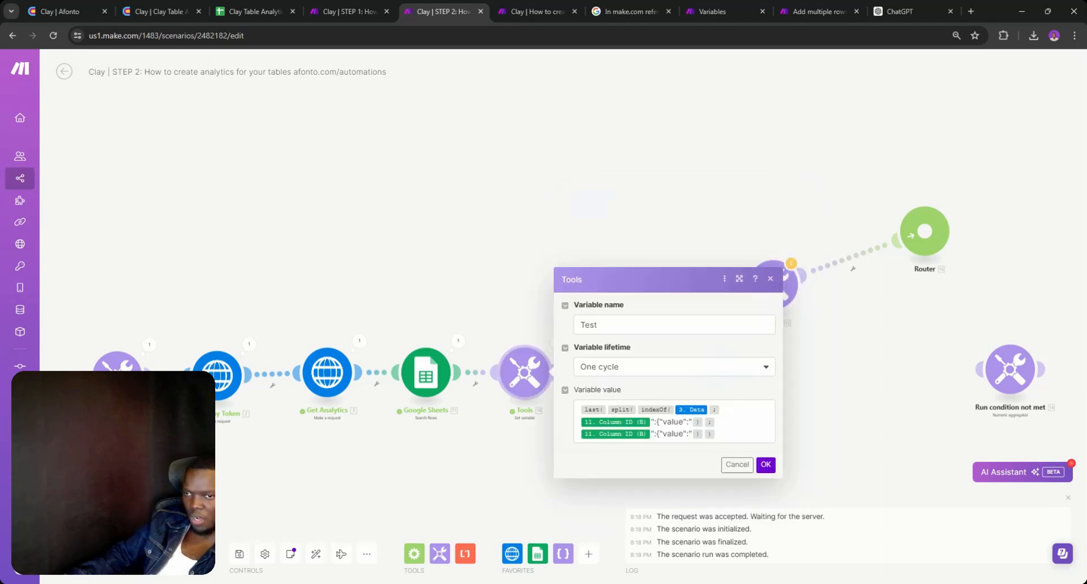
{"action": "left_click", "coordinate": [490, 327]}
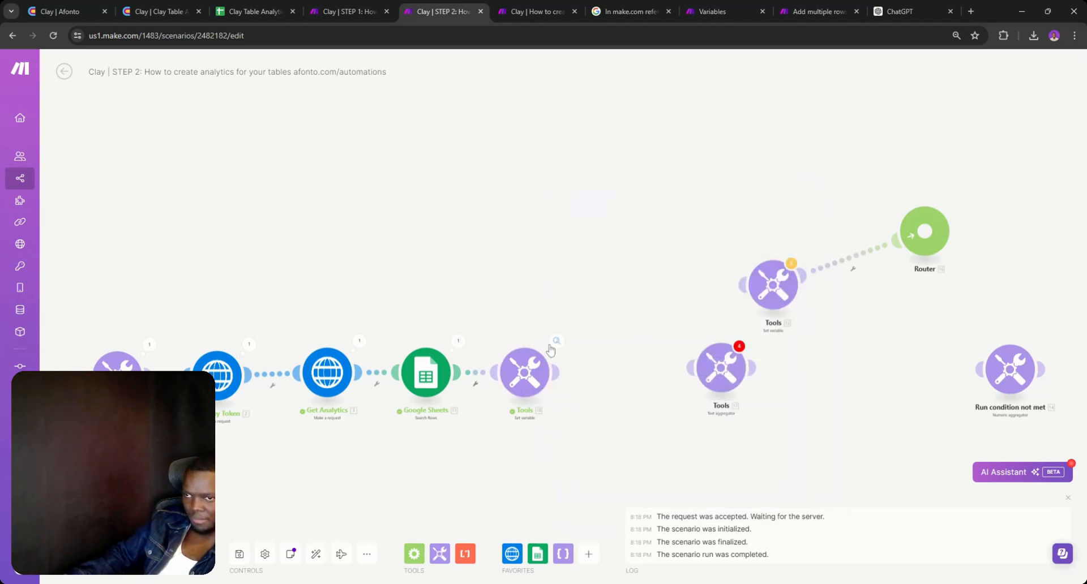
- Remove the indexOf function from the Test variable's value, leaving last and split around the Get Analytics Data, and save
{"action": "left_click", "coordinate": [524, 372]}
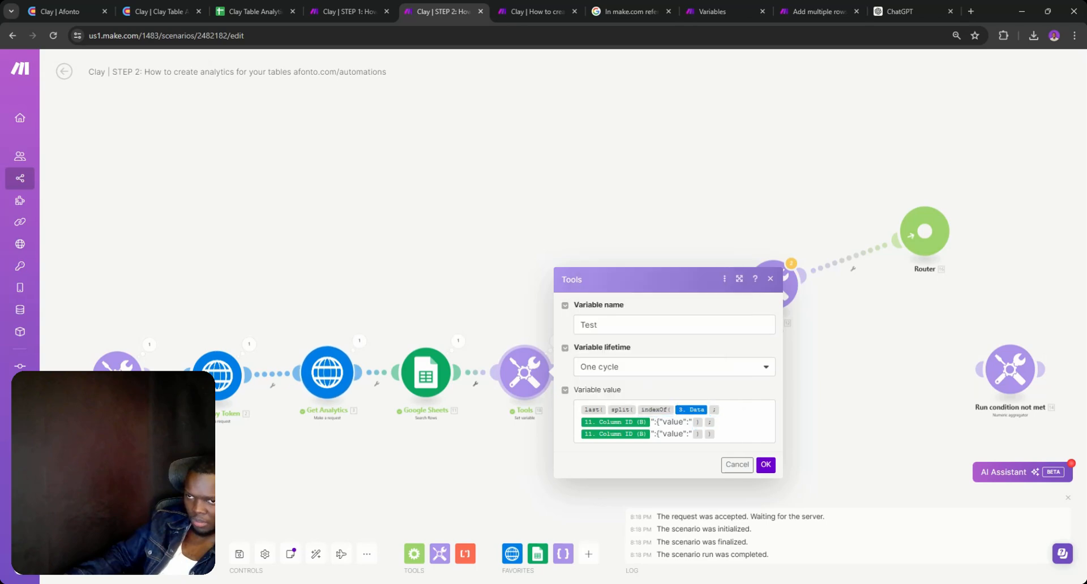
{"action": "left_click", "coordinate": [674, 409]}
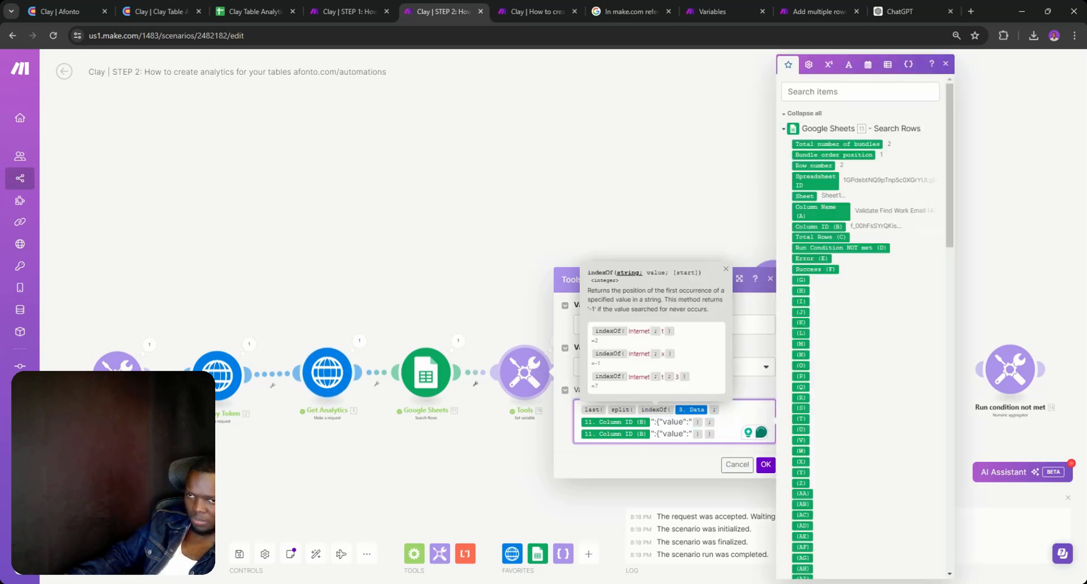
{"action": "key", "text": "BackSpace"}
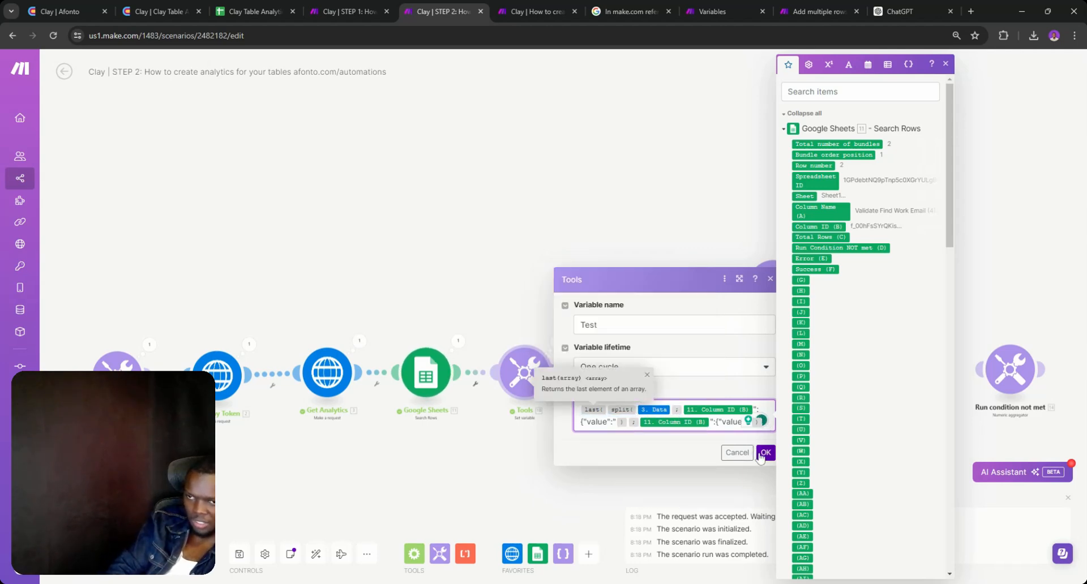
{"action": "left_click", "coordinate": [765, 464]}
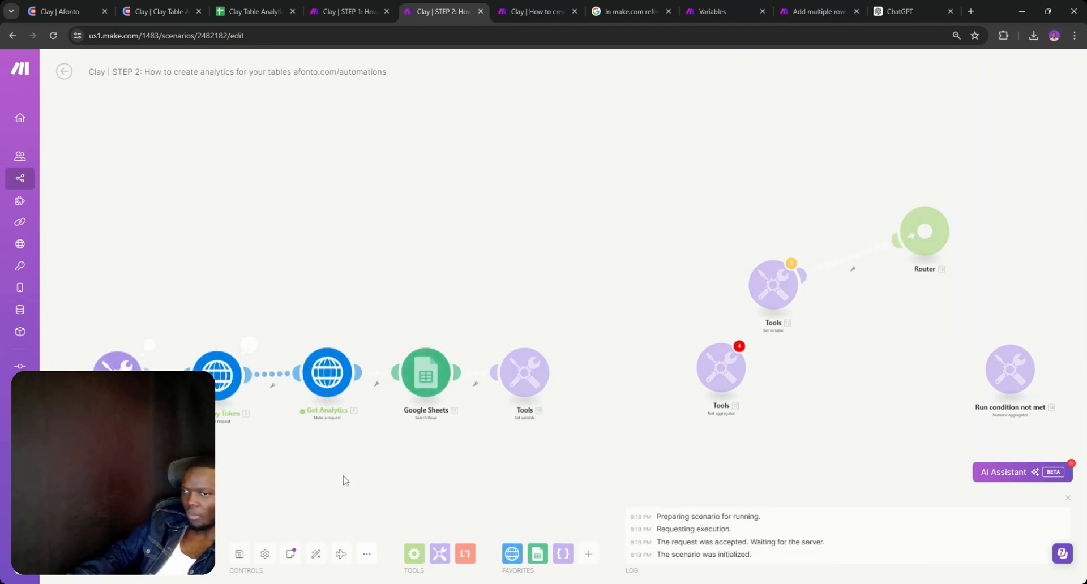
- Examine the Test output of both operations in the latest run and review the split function's arguments in the variable value
{"action": "left_click", "coordinate": [557, 342]}
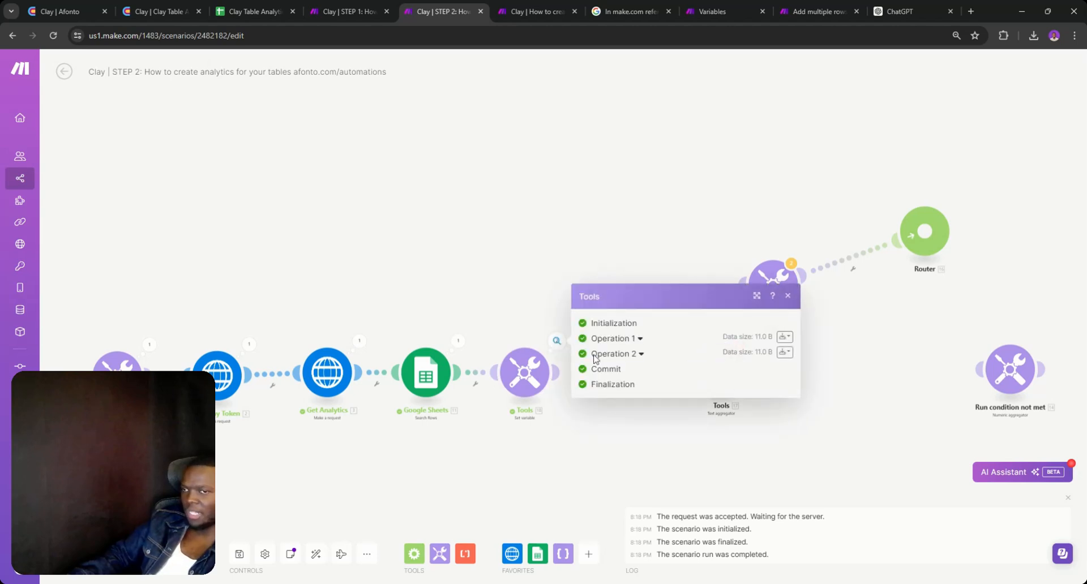
{"action": "left_click", "coordinate": [628, 339]}
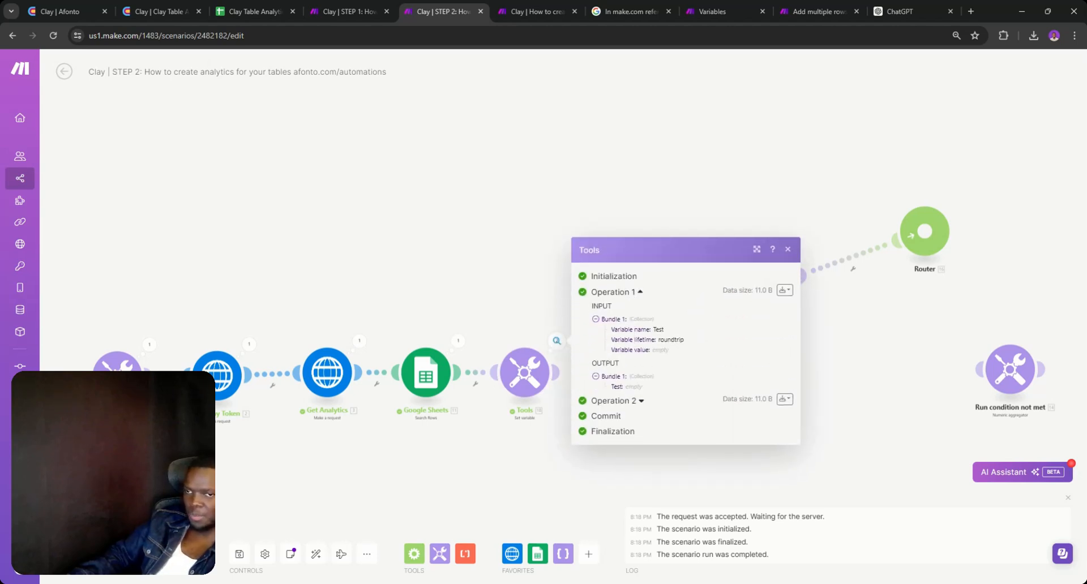
{"action": "left_click", "coordinate": [630, 402]}
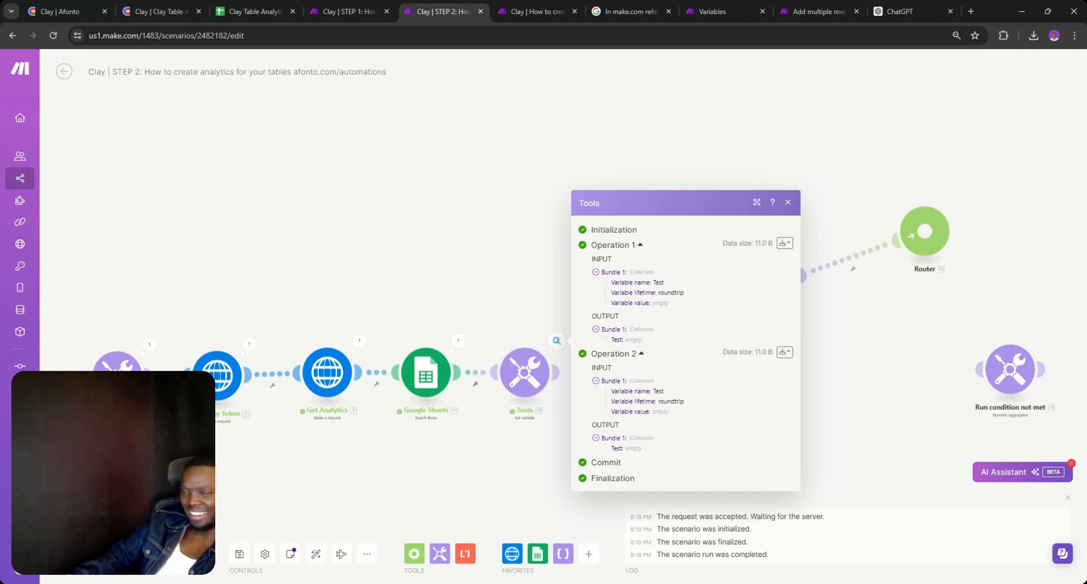
{"action": "double_click", "coordinate": [633, 340]}
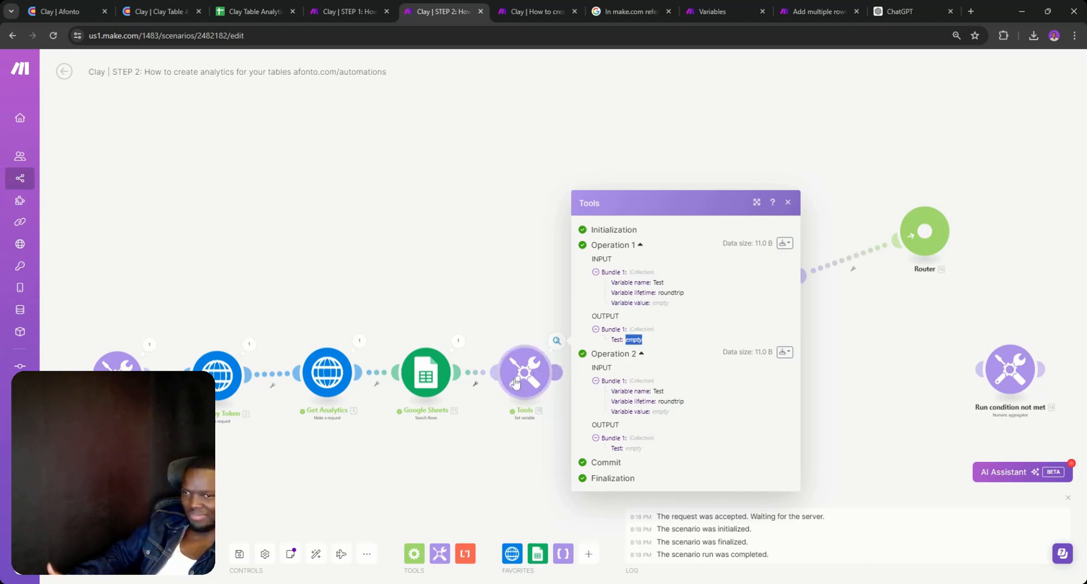
{"action": "left_click", "coordinate": [516, 384]}
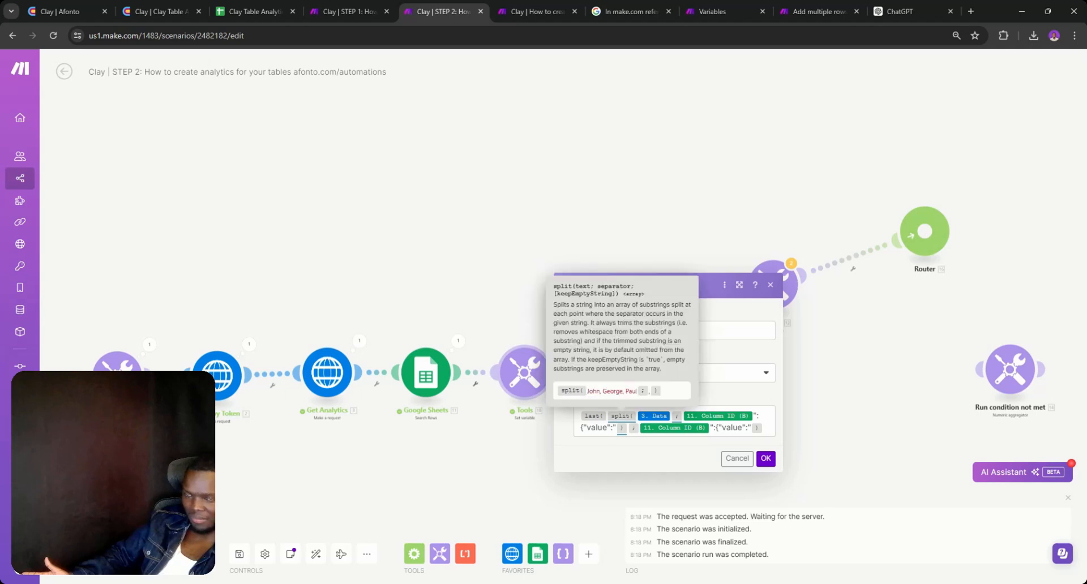
{"action": "mouse_move", "coordinate": [605, 414]}
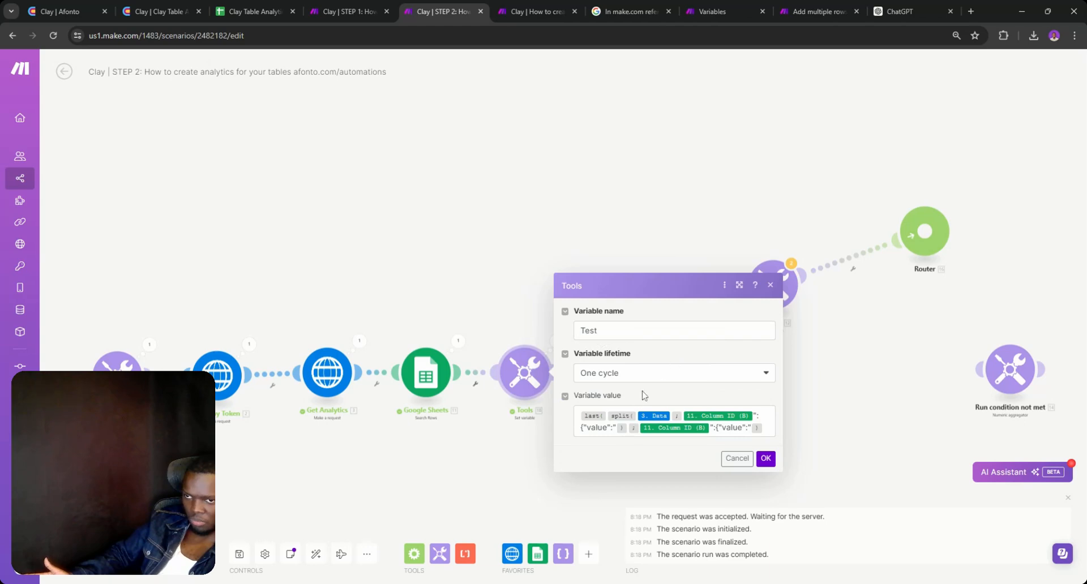
{"action": "left_click", "coordinate": [660, 409]}
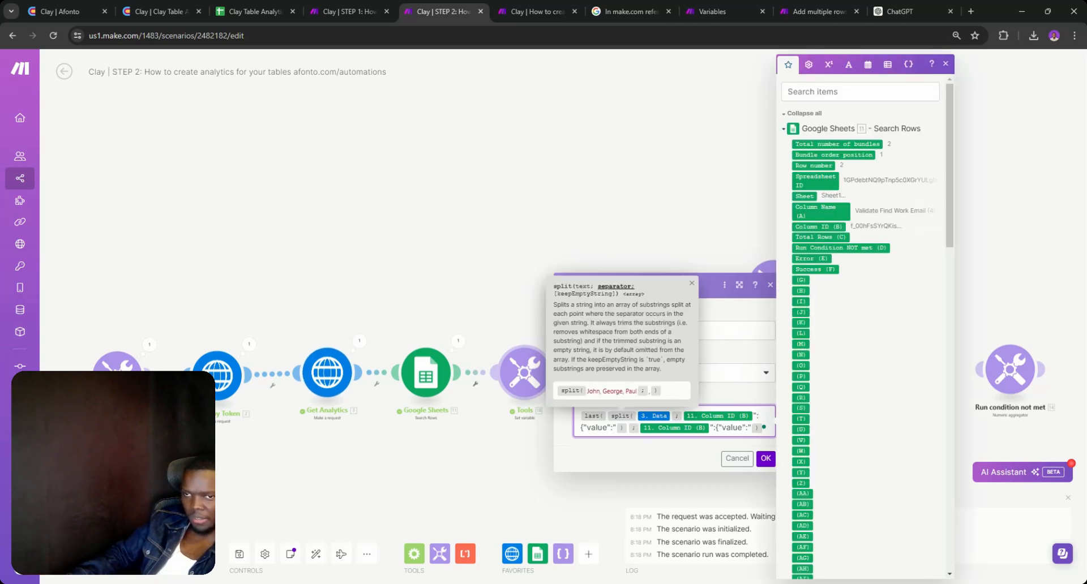
{"action": "left_click", "coordinate": [485, 413]}
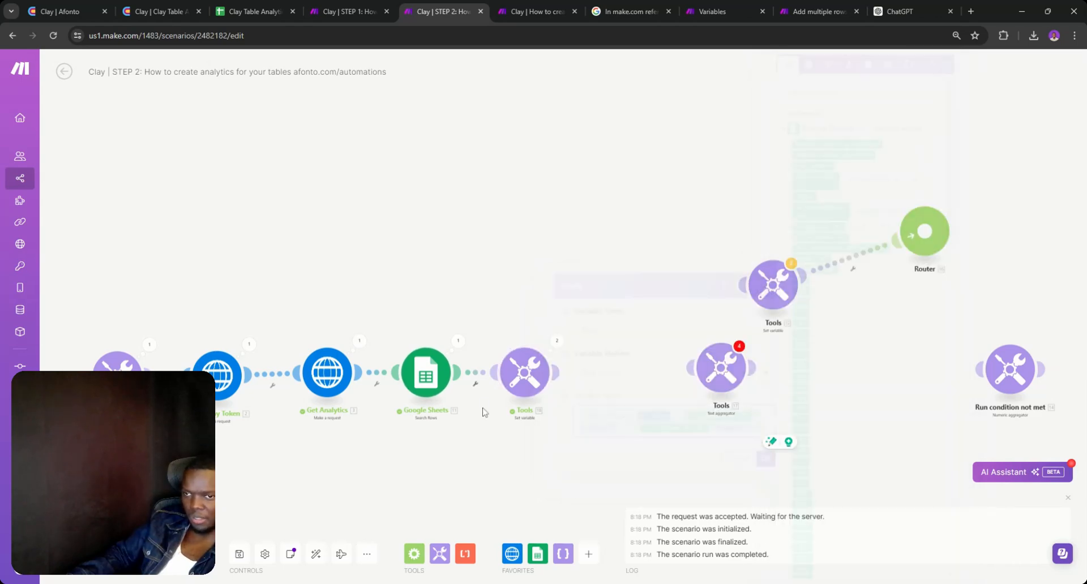
- Replace the Set variable module after Google Sheets with a Tools Set multiple variables module
{"action": "right_click", "coordinate": [483, 373]}
{"action": "left_click", "coordinate": [507, 444]}
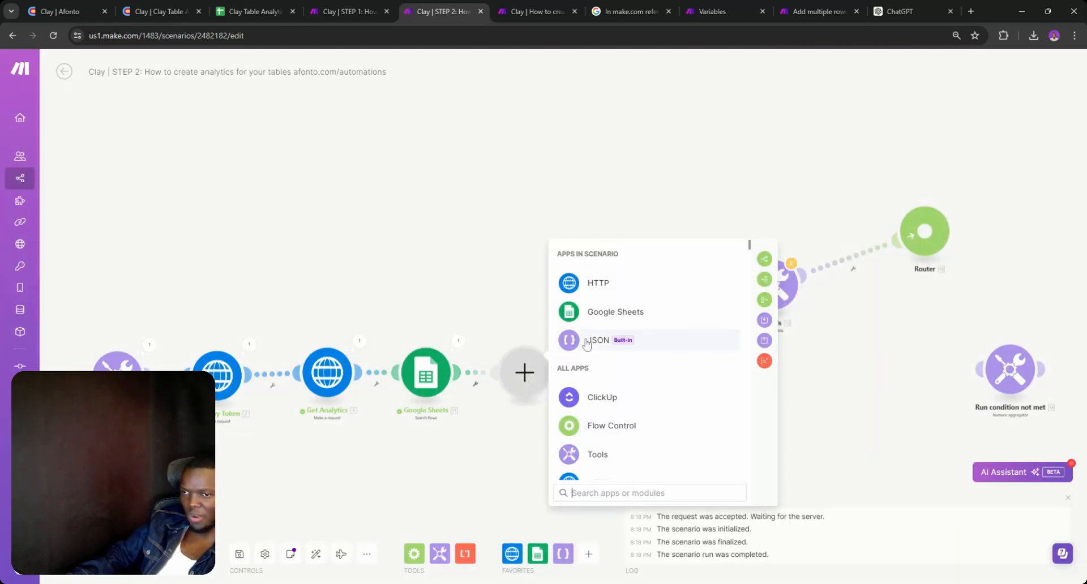
{"action": "scroll", "coordinate": [587, 342], "scroll_direction": "down", "scroll_amount": 1}
{"action": "left_click", "coordinate": [599, 396]}
{"action": "scroll", "coordinate": [609, 389], "scroll_direction": "down", "scroll_amount": 2}
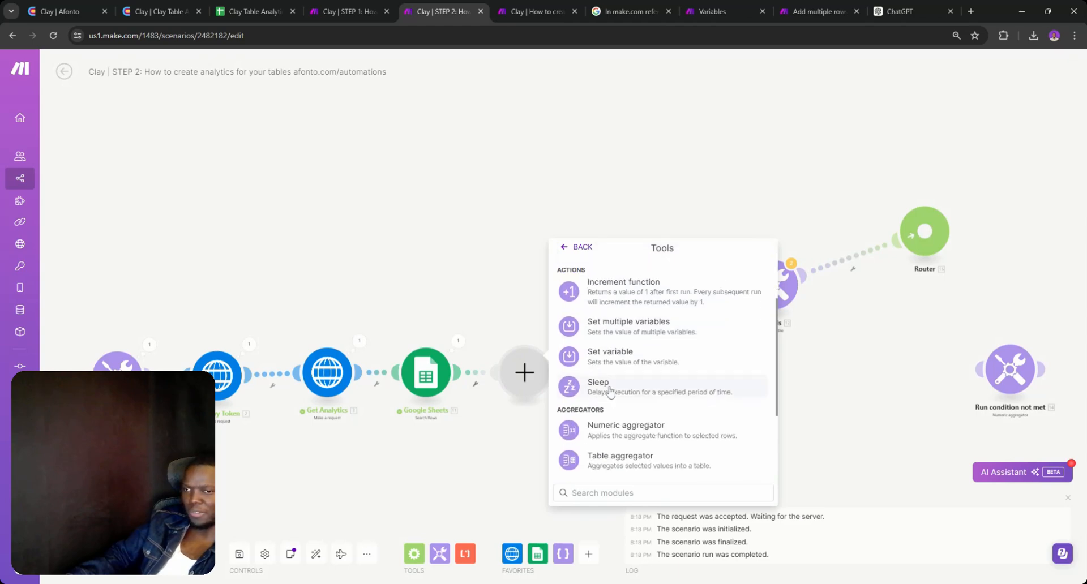
{"action": "left_click", "coordinate": [606, 333]}
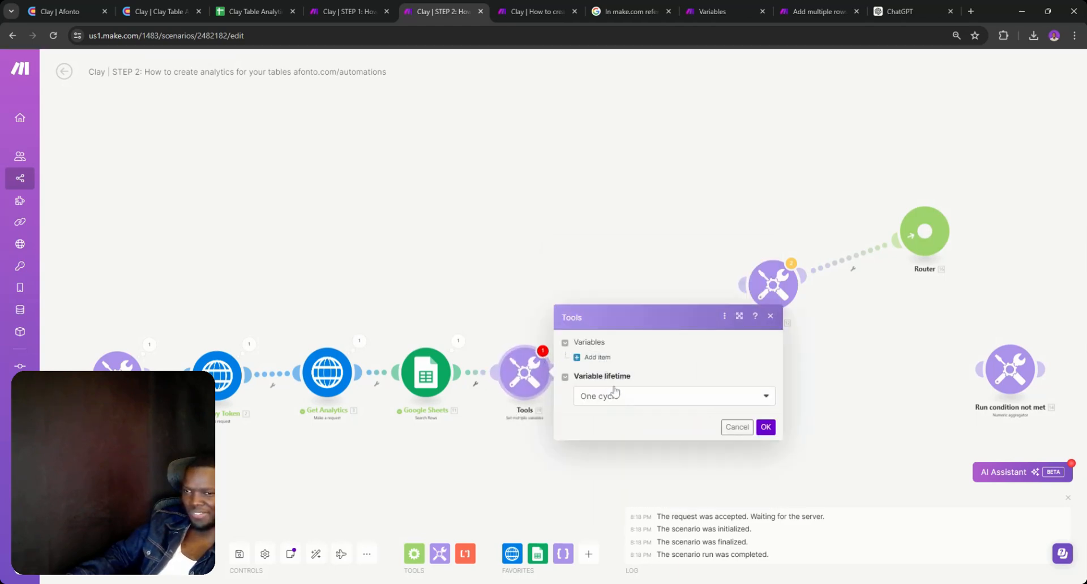
- Add three variable items to the Set multiple variables module and name them 1, 2 and 3
{"action": "left_click", "coordinate": [586, 359]}
{"action": "left_click", "coordinate": [590, 413]}
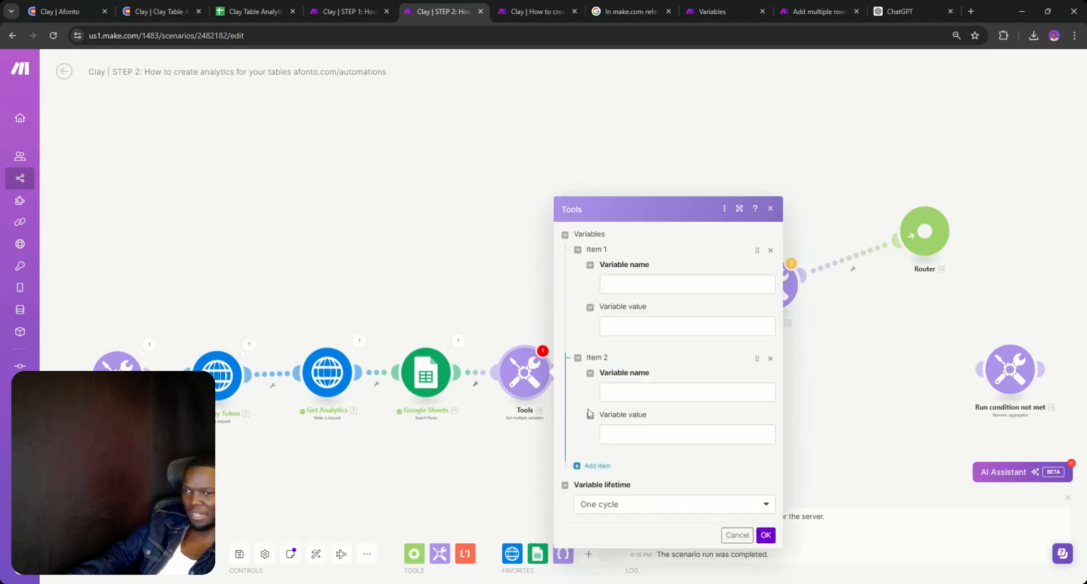
{"action": "left_click", "coordinate": [594, 466]}
{"action": "left_click", "coordinate": [629, 213]}
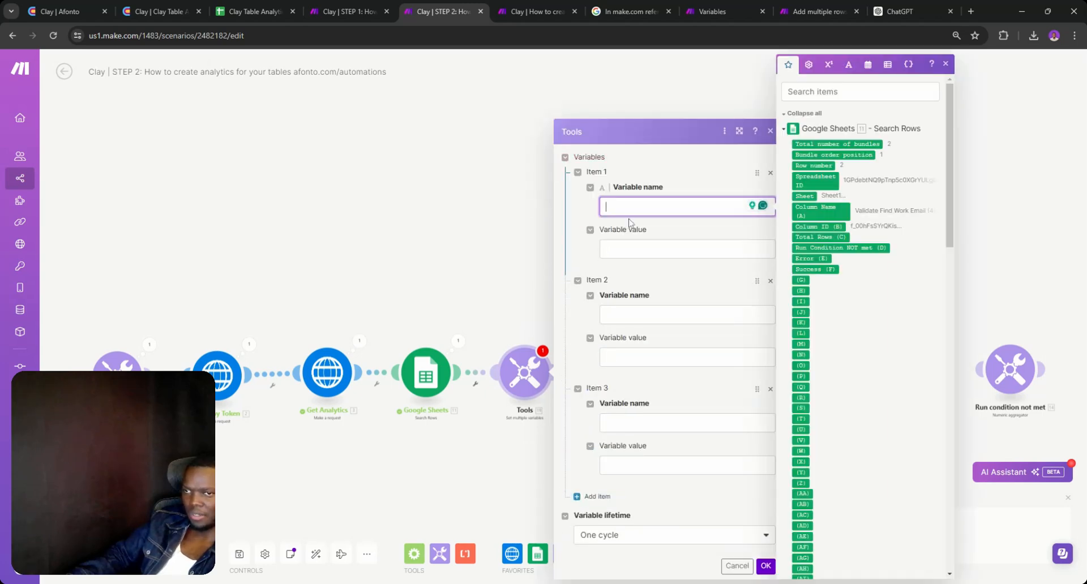
{"action": "type", "text": "1"}
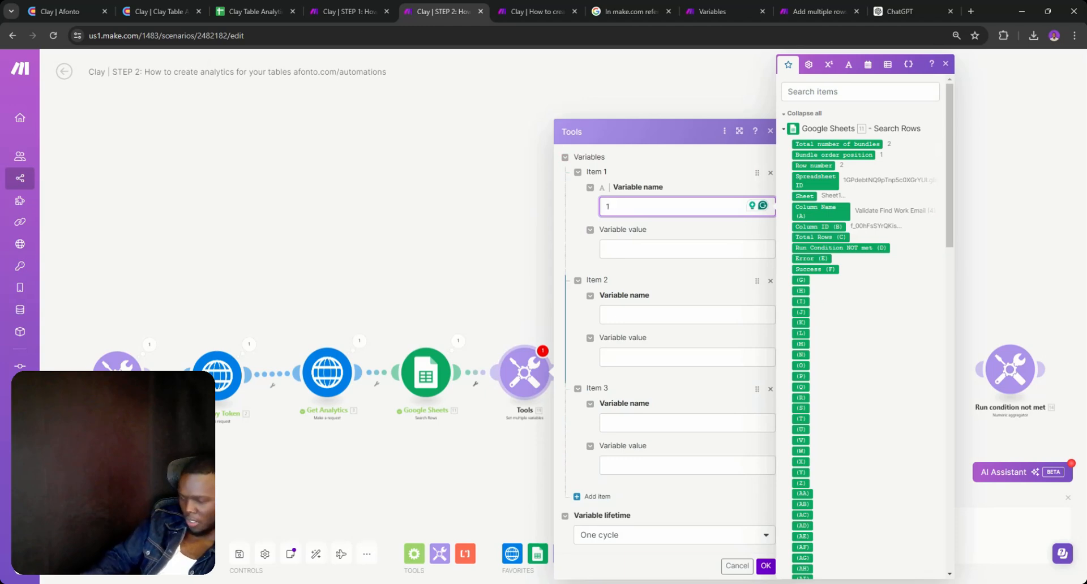
{"action": "left_click", "coordinate": [628, 314]}
{"action": "type", "text": "2"}
{"action": "left_click", "coordinate": [634, 419]}
{"action": "type", "text": "3"}
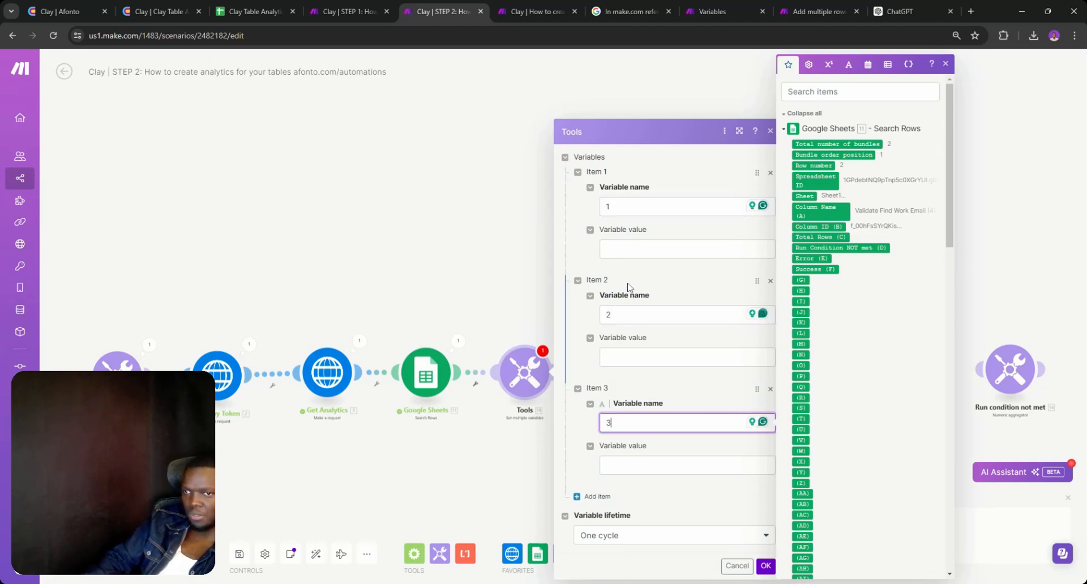
- Paste the last/split formula as variable 1's value and trim it to Column ID (B) followed by ":{"value":"
{"action": "left_click", "coordinate": [632, 250]}
{"action": "type", "text": "last(split(3. Data11. Column ID (B)\":{\"value\":\");11. Column ID (B)\":{\"value\":\")"}
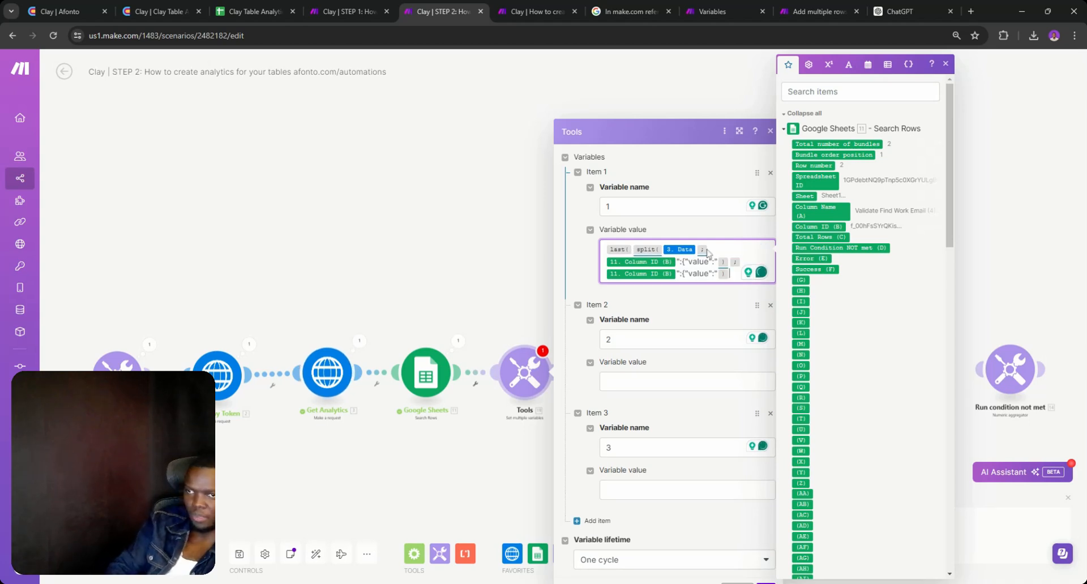
{"action": "key", "text": "BackSpace"}
{"action": "key", "text": "BackSpace"}
{"action": "key", "text": "BackSpace"}
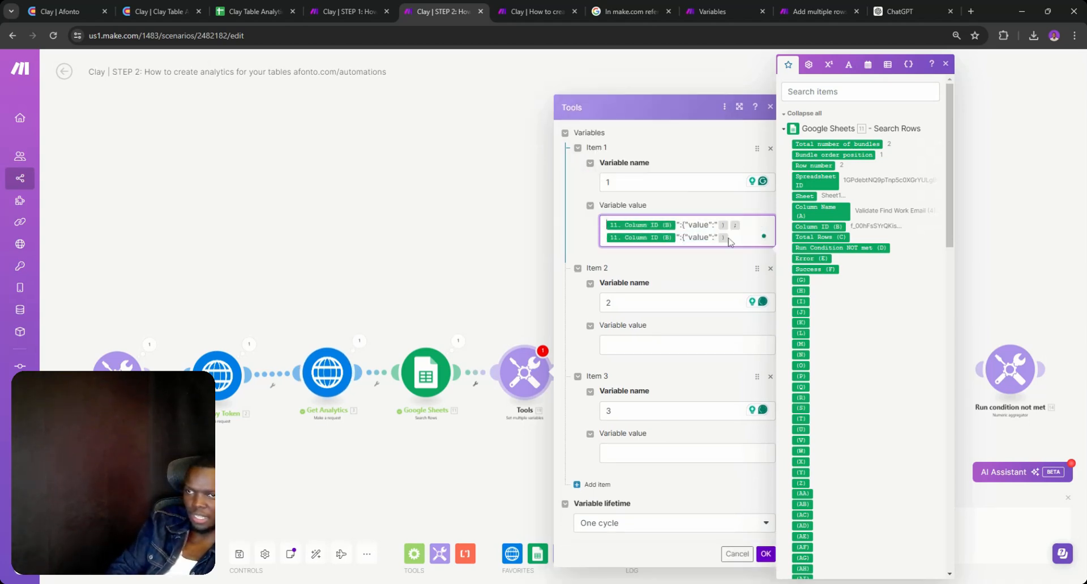
{"action": "key", "text": "BackSpace"}
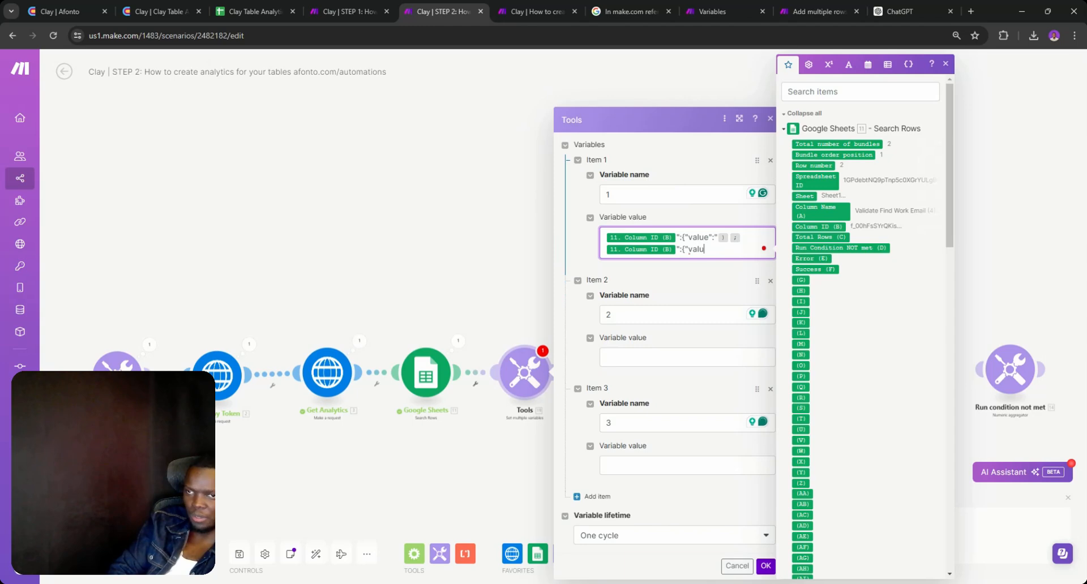
{"action": "key", "text": "BackSpace"}
{"action": "key", "text": "BackSpace"}
{"action": "key", "text": "BackSpace"}
{"action": "key", "text": "BackSpace"}
{"action": "key", "text": "BackSpace"}
{"action": "key", "text": "BackSpace"}
{"action": "key", "text": "BackSpace"}
{"action": "key", "text": "BackSpace"}
{"action": "key", "text": "BackSpace"}
{"action": "key", "text": "BackSpace"}
{"action": "key", "text": "BackSpace"}
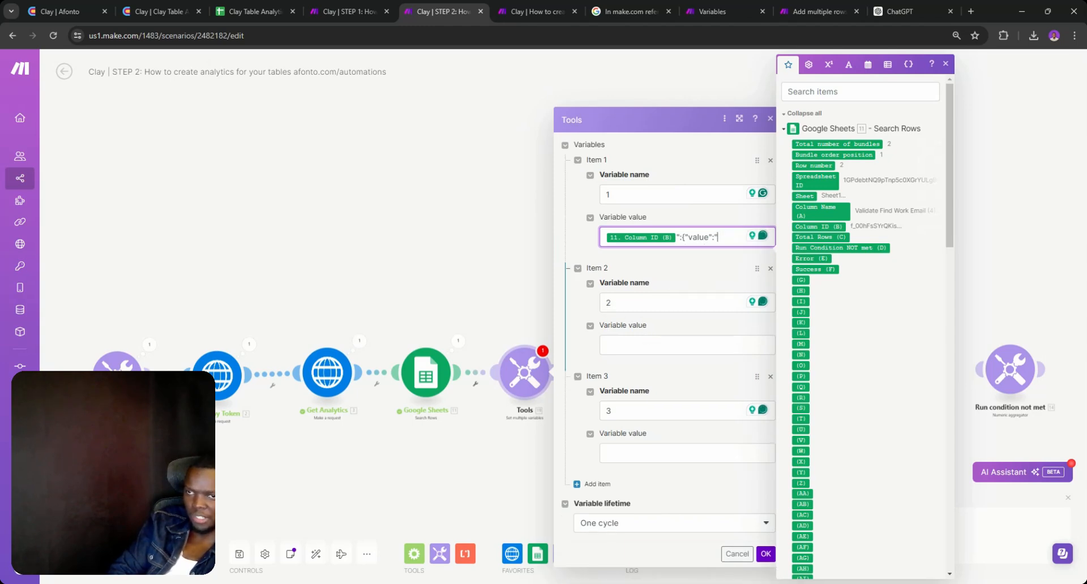
- Paste the formula as variable 2's value and strip it down to only the Data item from module 3
{"action": "left_click", "coordinate": [665, 345]}
{"action": "type", "text": "last(split(3. Data;11. Column ID (B)\":{\"value\":\");11. Column ID (B)\":{\"value\":\")"}
{"action": "key", "text": "BackSpace"}
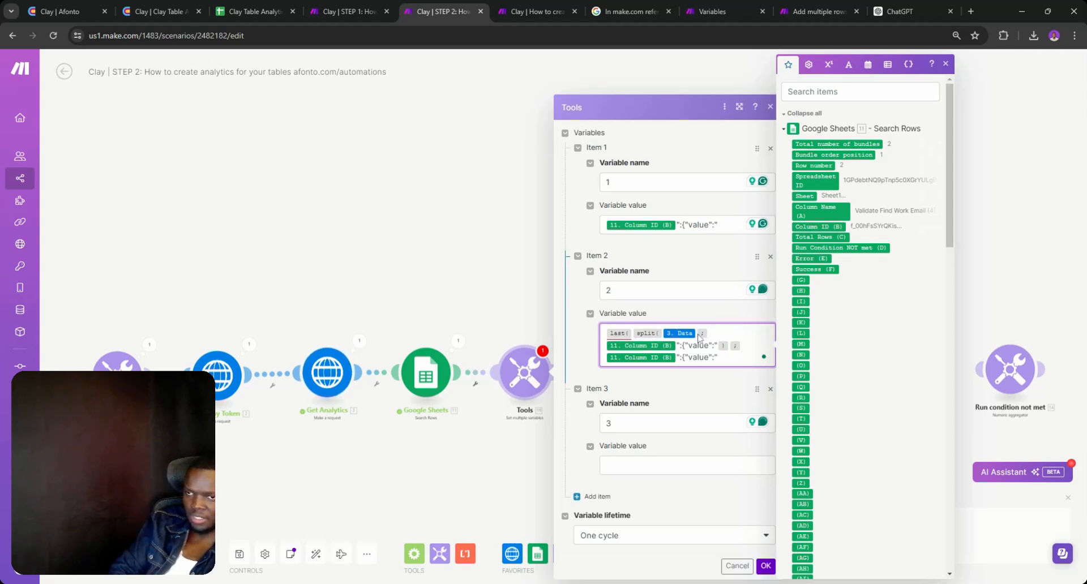
{"action": "left_click_drag", "start_coordinate": [699, 335], "coordinate": [603, 357]}
{"action": "key", "text": "BackSpace"}
{"action": "key", "text": "BackSpace"}
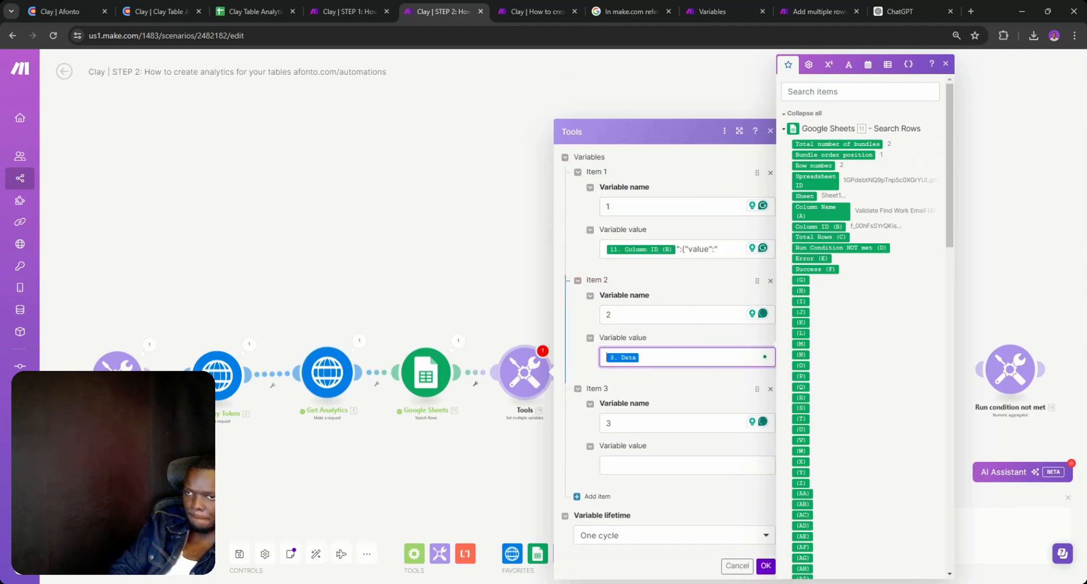
- Paste the last/split formula as variable 3's value, remove the surplus final argument so it ends after the split, and save the module
{"action": "left_click", "coordinate": [640, 465]}
{"action": "type", "text": "last(split(3. Data;11. Column ID (B)\":{\"value\":\");11. Column ID (B)\":{\"value\":\")"}
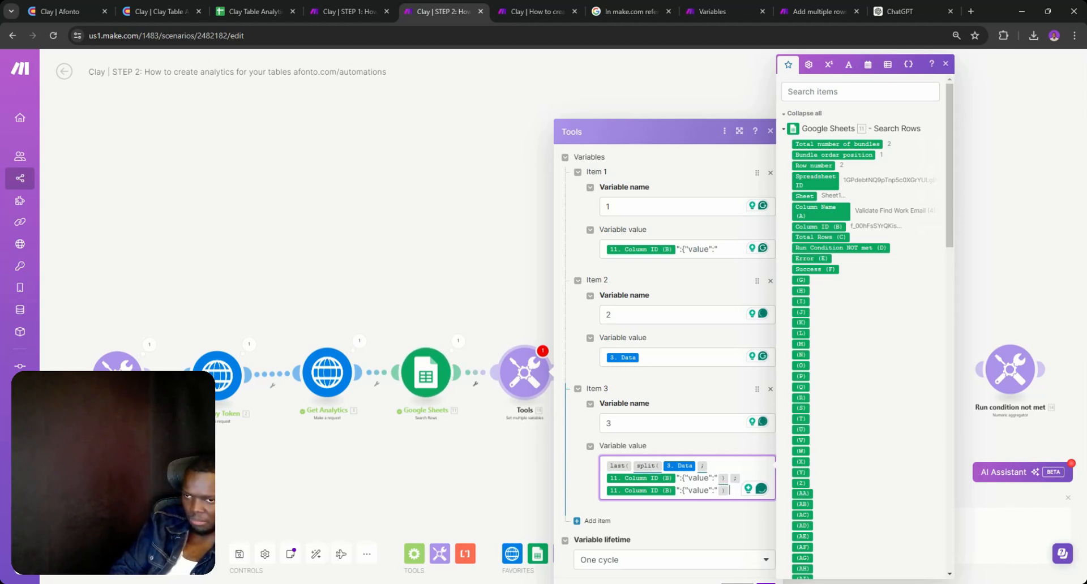
{"action": "scroll", "coordinate": [719, 493], "scroll_direction": "down", "scroll_amount": 1}
{"action": "left_click", "coordinate": [717, 494]}
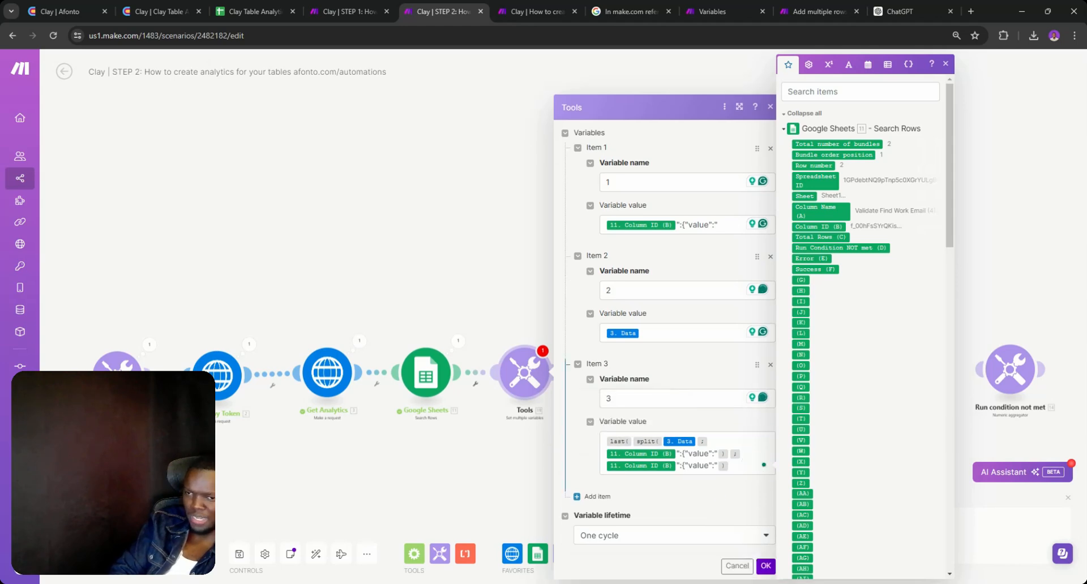
{"action": "left_click", "coordinate": [717, 465]}
{"action": "key", "text": "BackSpace"}
{"action": "key", "text": "BackSpace"}
{"action": "key", "text": "BackSpace"}
{"action": "key", "text": "BackSpace"}
{"action": "key", "text": "BackSpace"}
{"action": "key", "text": "BackSpace"}
{"action": "key", "text": "BackSpace"}
{"action": "key", "text": "BackSpace"}
{"action": "key", "text": "BackSpace"}
{"action": "key", "text": "BackSpace"}
{"action": "key", "text": "BackSpace"}
{"action": "key", "text": "BackSpace"}
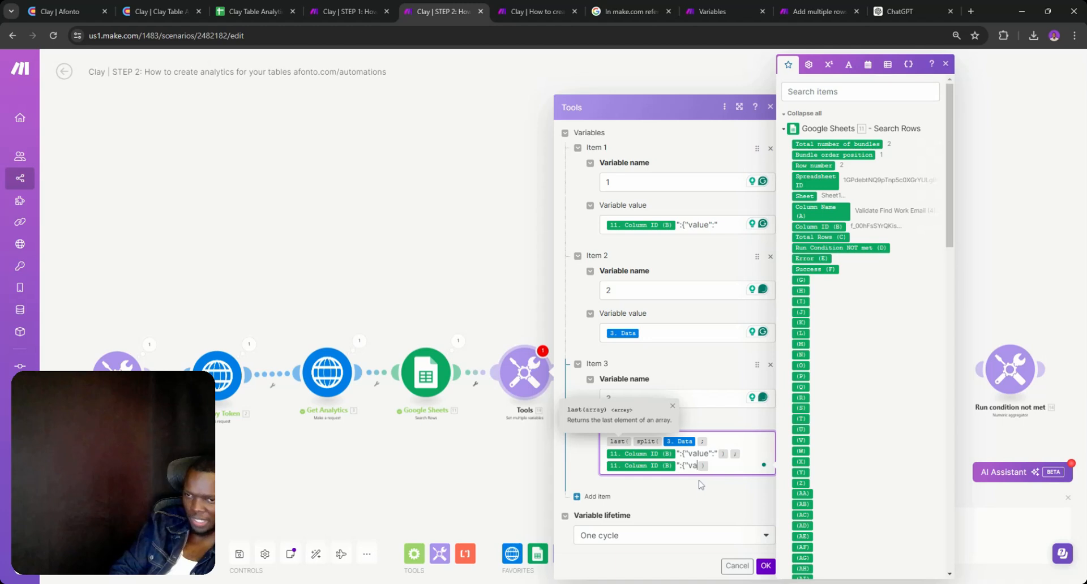
{"action": "key", "text": "BackSpace"}
{"action": "key", "text": "BackSpace"}
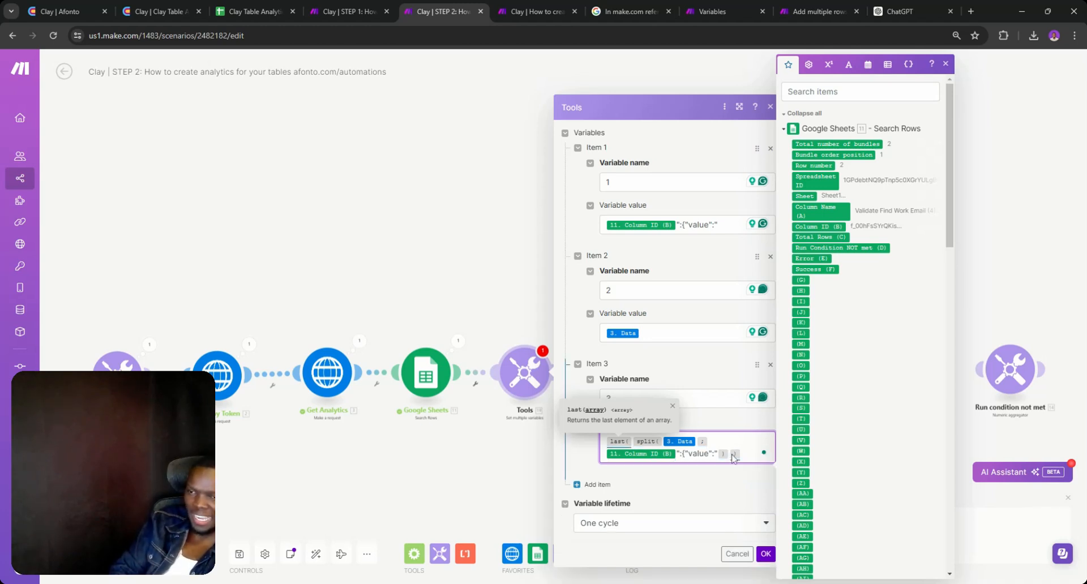
{"action": "left_click", "coordinate": [766, 554]}
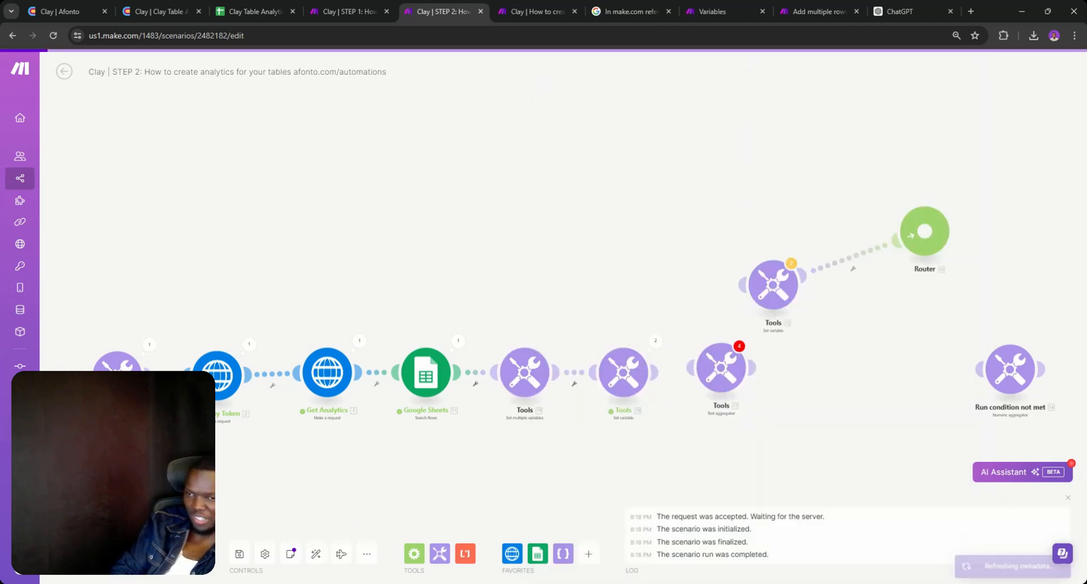
- Unlink the Set variable module from the Set multiple variables module and run the scenario once
{"action": "right_click", "coordinate": [572, 377]}
{"action": "left_click", "coordinate": [594, 400]}
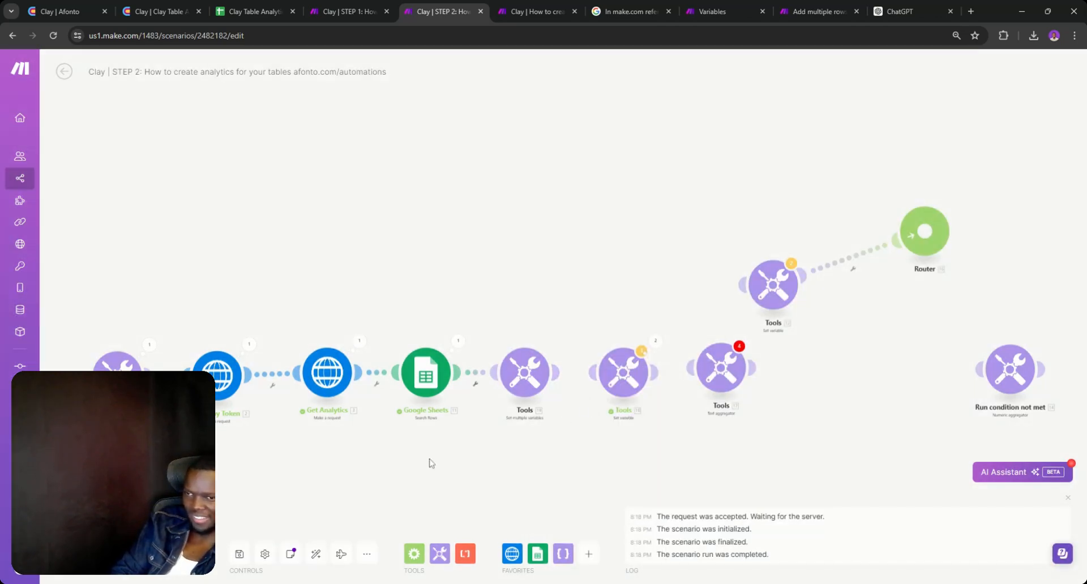
{"action": "left_click", "coordinate": [85, 553]}
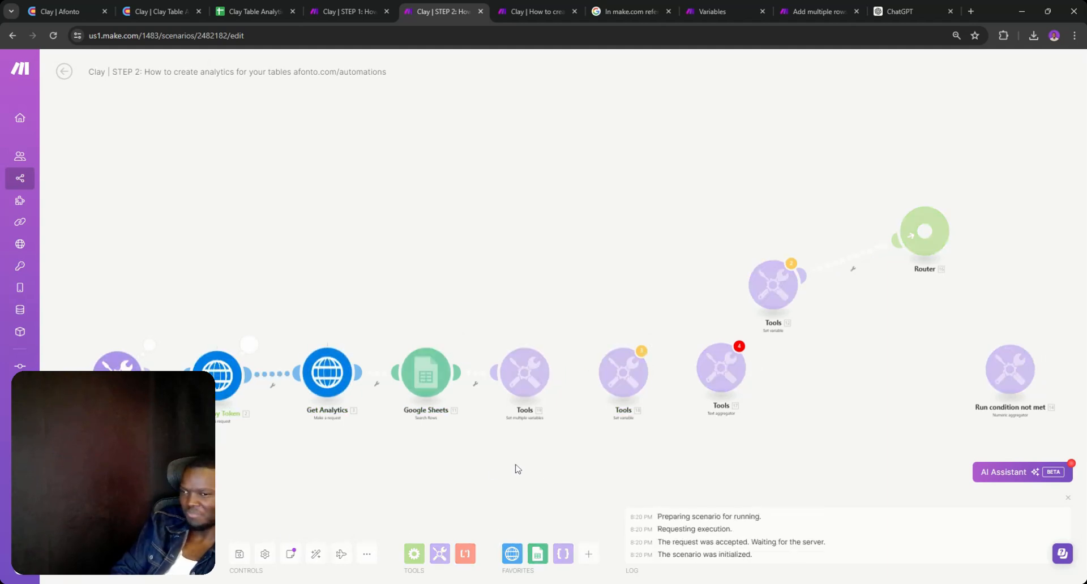
- Examine operation 1's output of the Set multiple variables module, reading through variable 2's long string
{"action": "left_click", "coordinate": [557, 340]}
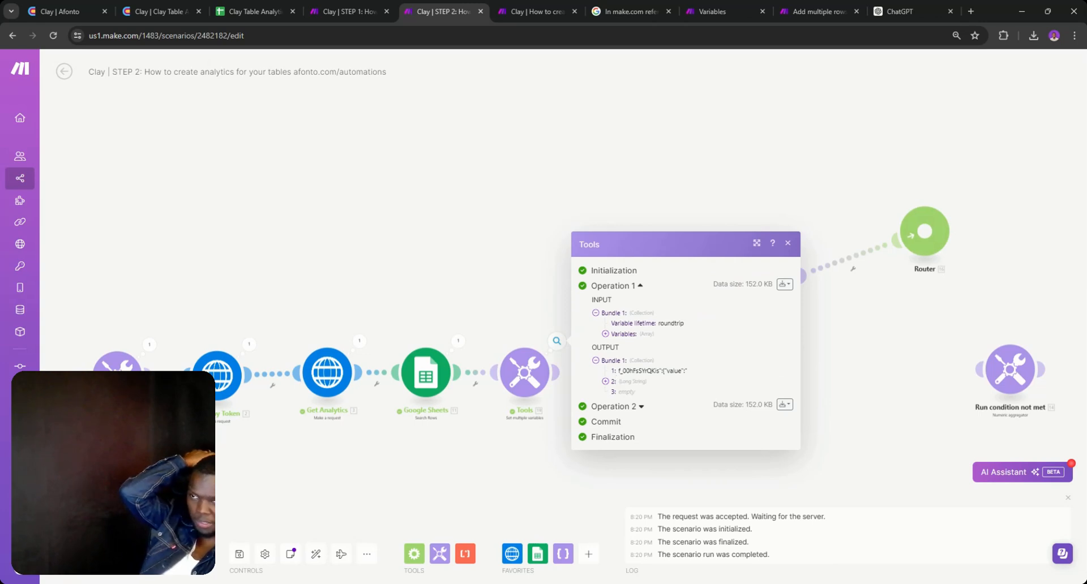
{"action": "left_click", "coordinate": [605, 381]}
{"action": "scroll", "coordinate": [685, 329], "scroll_direction": "down", "scroll_amount": 5}
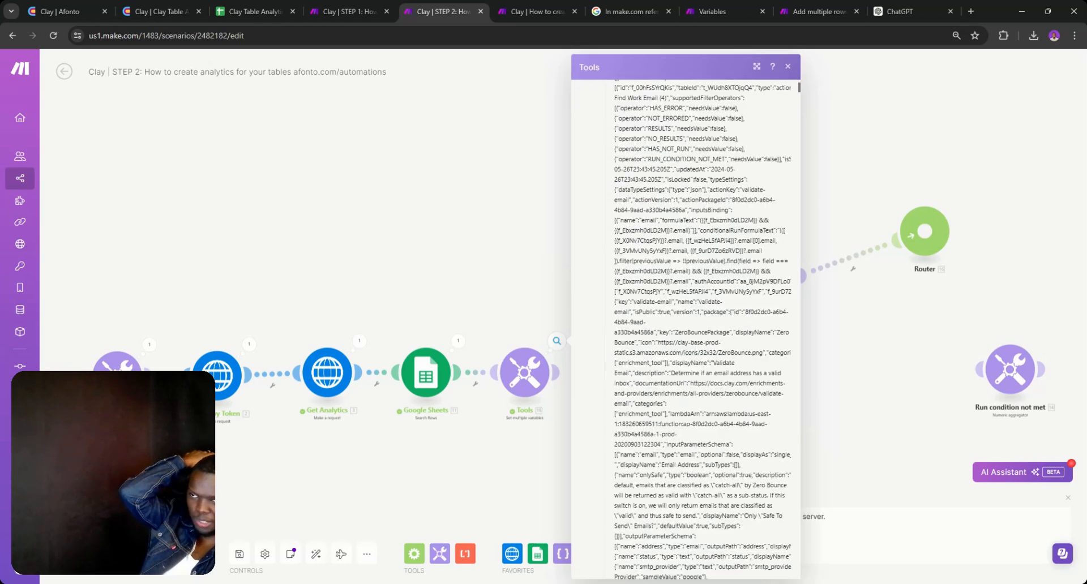
{"action": "scroll", "coordinate": [685, 329], "scroll_direction": "up", "scroll_amount": 5}
{"action": "double_click", "coordinate": [605, 205]}
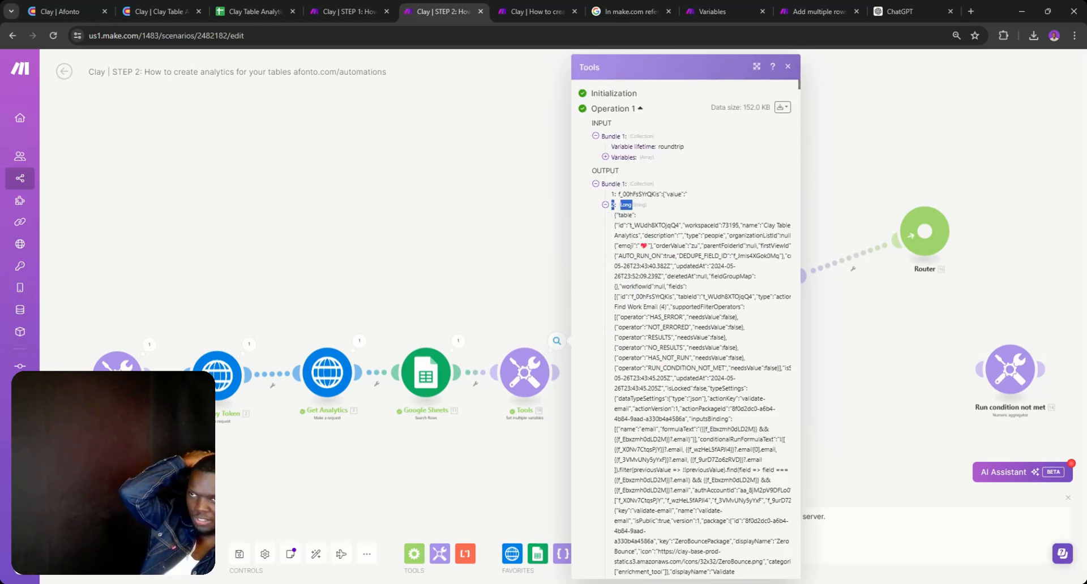
{"action": "left_click", "coordinate": [605, 205]}
{"action": "left_click", "coordinate": [605, 205]}
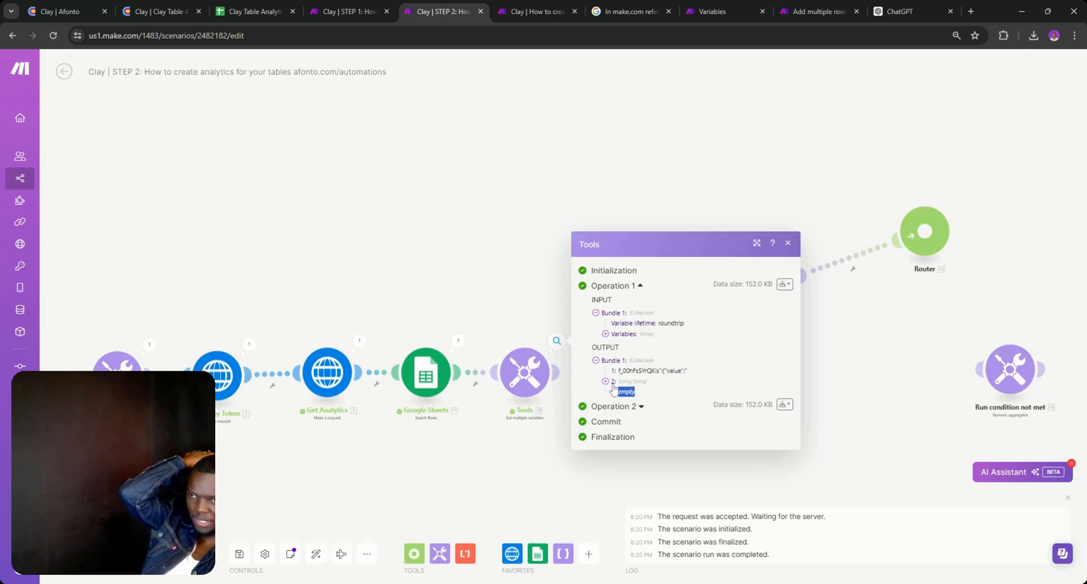
{"action": "left_click", "coordinate": [605, 381]}
{"action": "scroll", "coordinate": [638, 310], "scroll_direction": "down", "scroll_amount": 15}
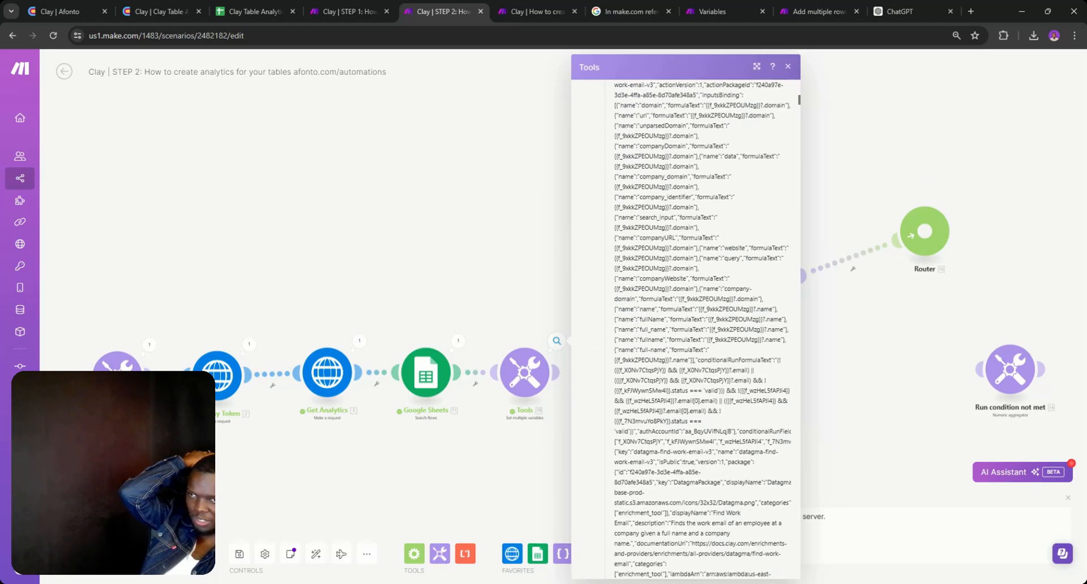
{"action": "scroll", "coordinate": [702, 328], "scroll_direction": "down", "scroll_amount": 15}
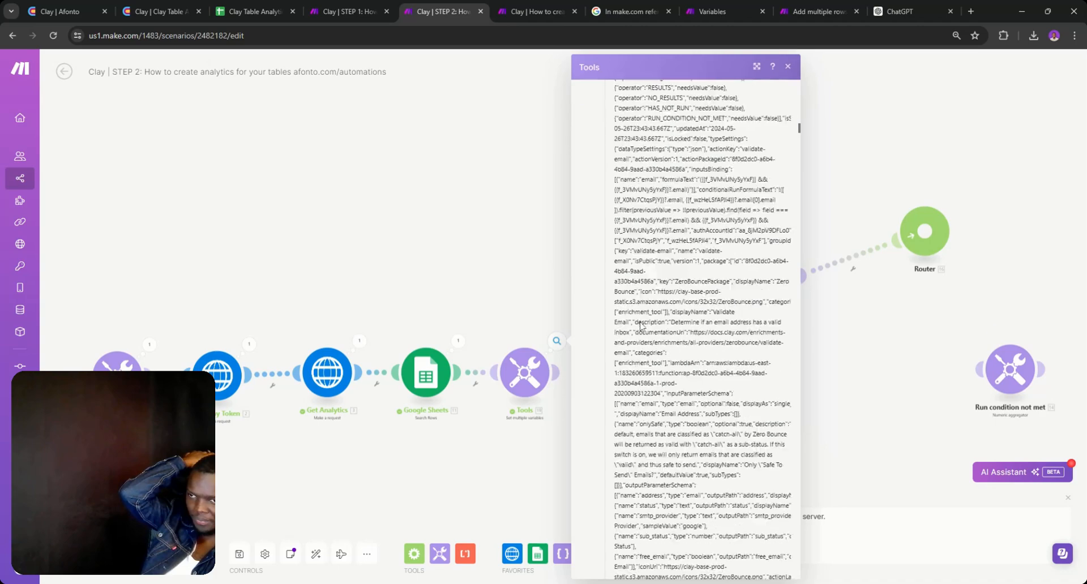
{"action": "scroll", "coordinate": [702, 329], "scroll_direction": "down", "scroll_amount": 4}
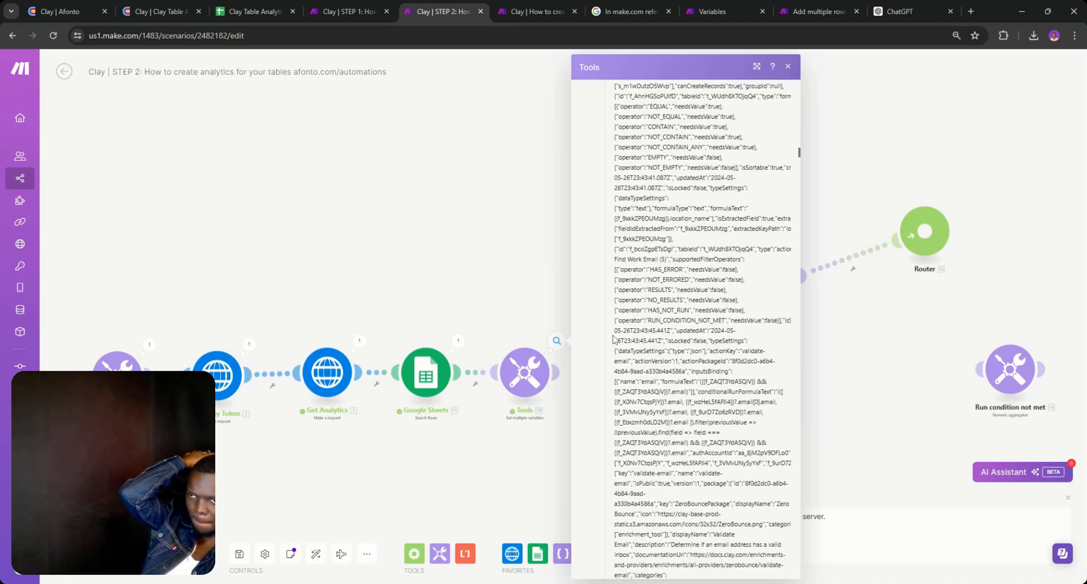
{"action": "scroll", "coordinate": [613, 339], "scroll_direction": "up", "scroll_amount": 10}
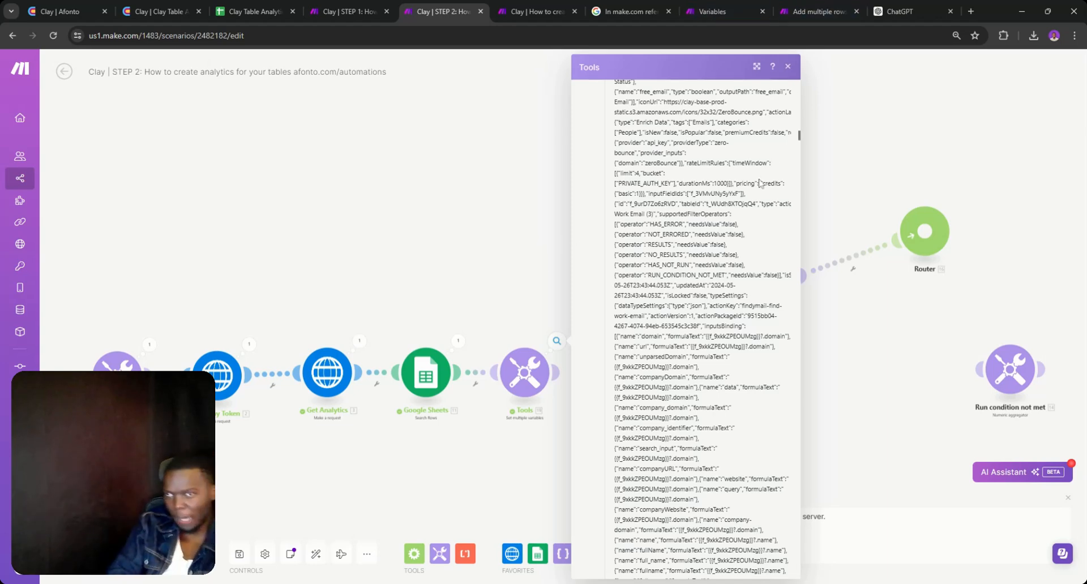
{"action": "scroll", "coordinate": [760, 183], "scroll_direction": "up", "scroll_amount": 7}
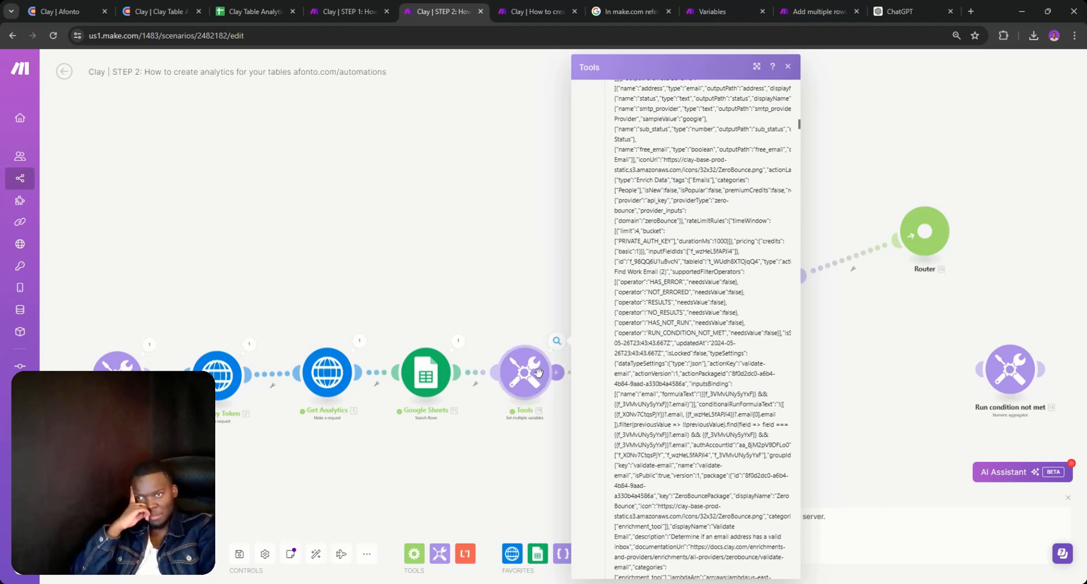
{"action": "left_click", "coordinate": [557, 372]}
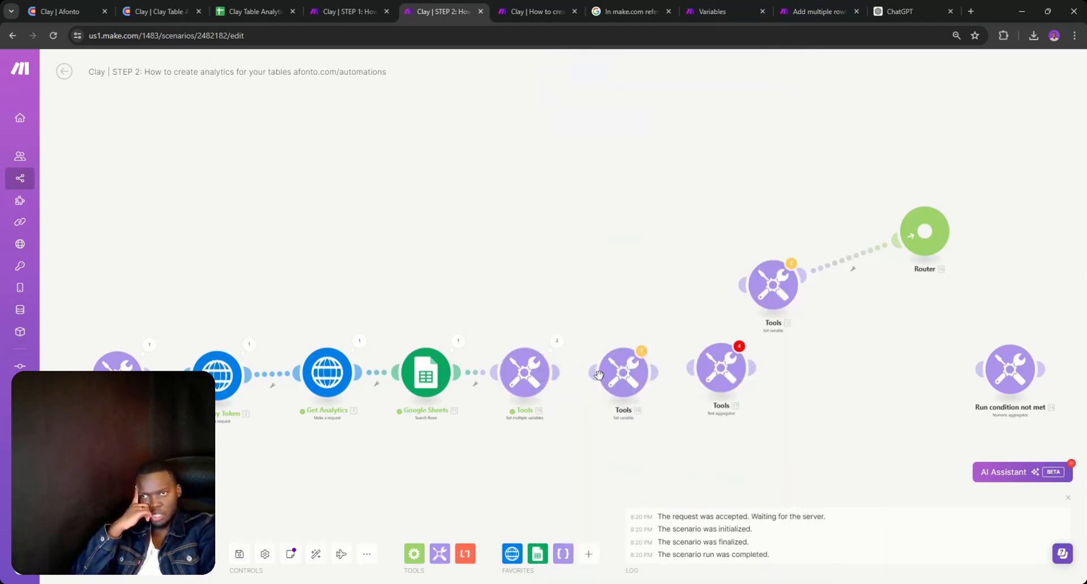
- Add a fourth variable named 4 and set its value to variable 3's split(3. Data;11. Column ID (B)":{"value":") part
{"action": "left_click", "coordinate": [534, 381]}
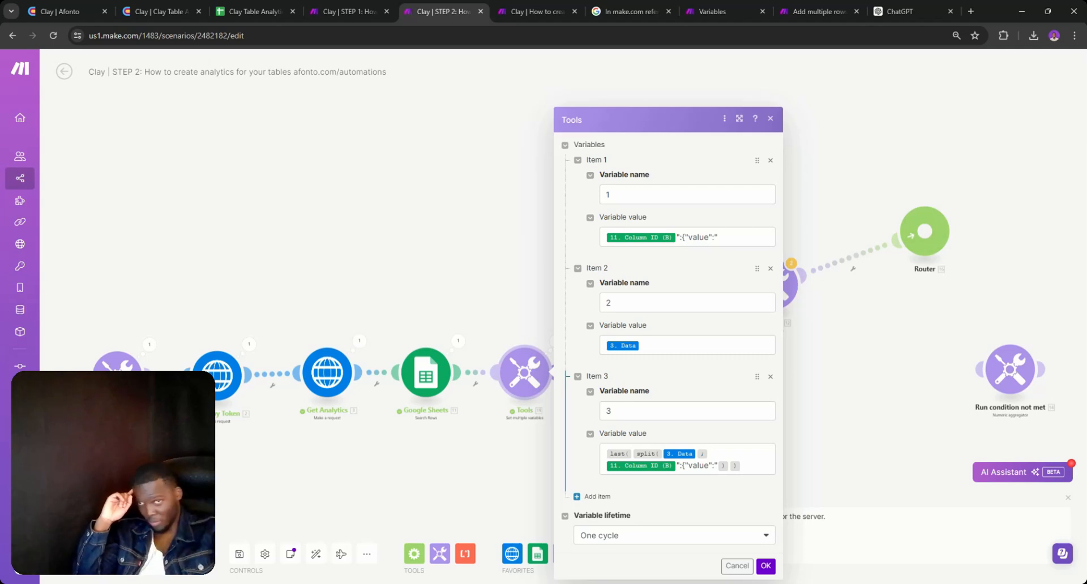
{"action": "left_click", "coordinate": [724, 466]}
{"action": "key", "text": "shift+Up"}
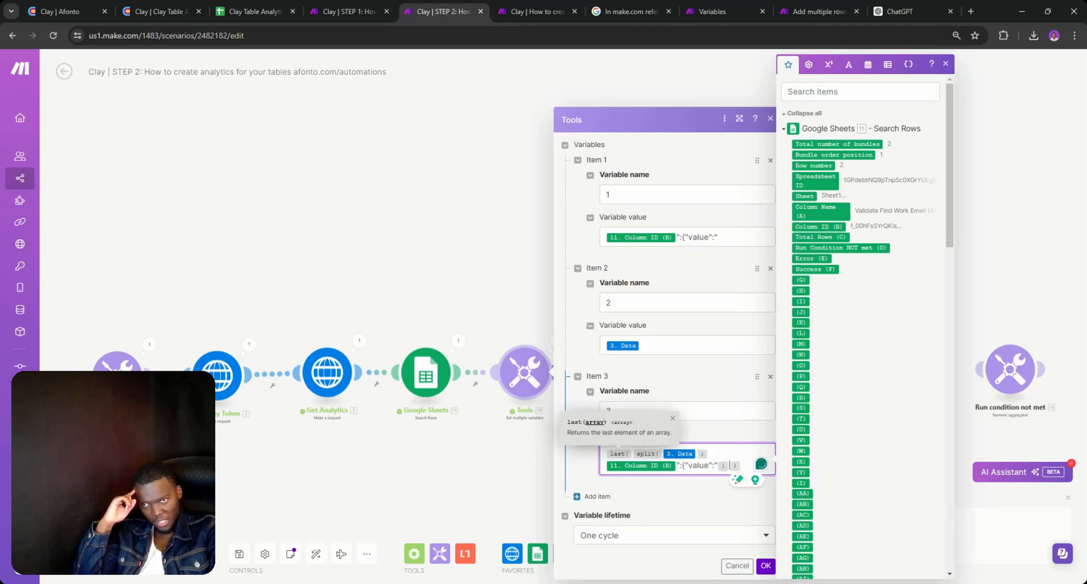
{"action": "mouse_move", "coordinate": [632, 455]}
{"action": "left_click", "coordinate": [589, 497]}
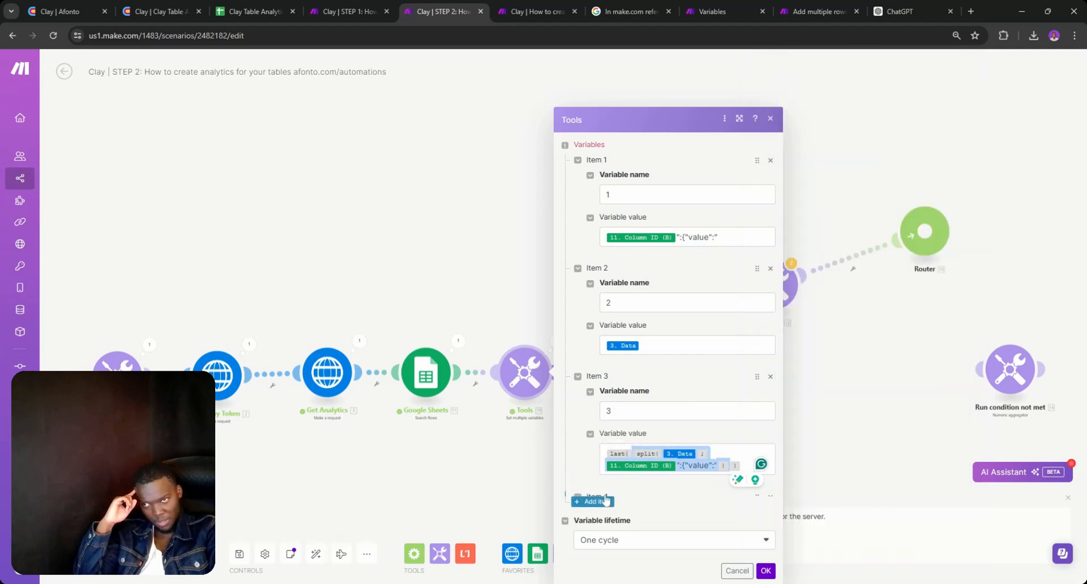
{"action": "type", "text": "5"}
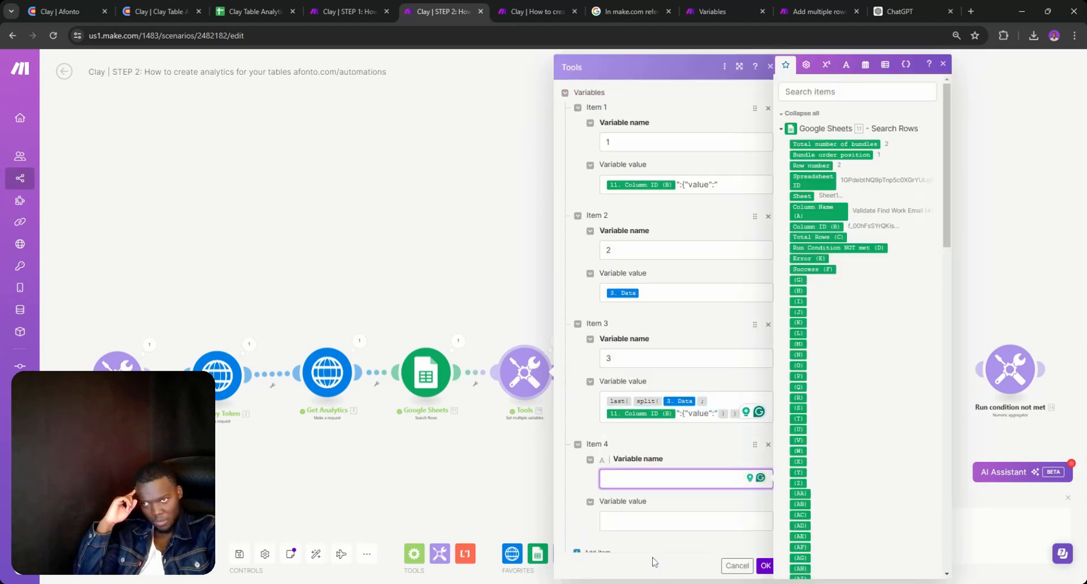
{"action": "key", "text": "BackSpace"}
{"action": "type", "text": "4"}
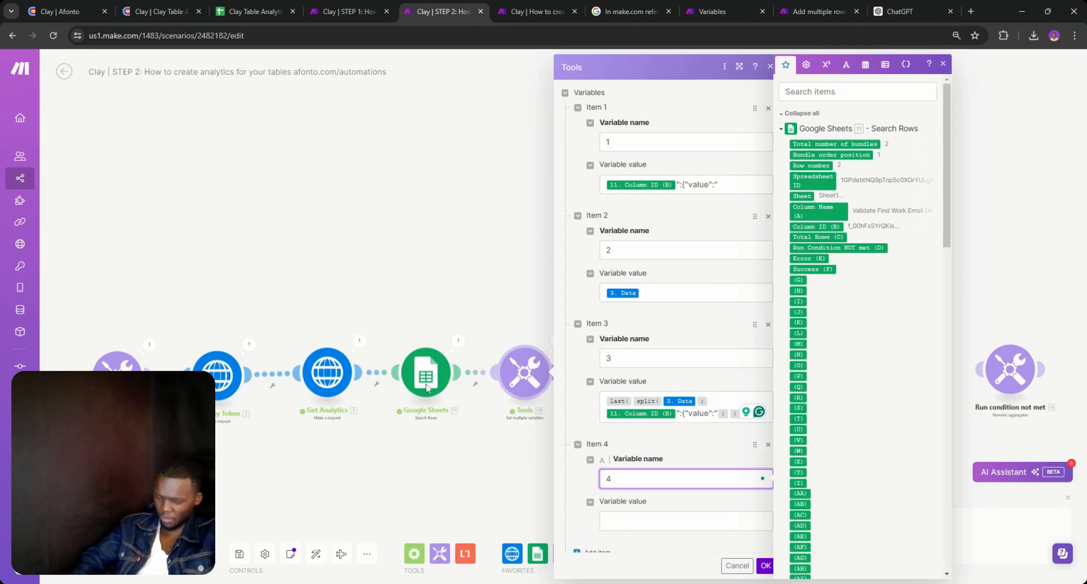
{"action": "key", "text": "Tab"}
{"action": "type", "text": "split(3. Data;11. Column ID (B)\":{\"value\":\")"}
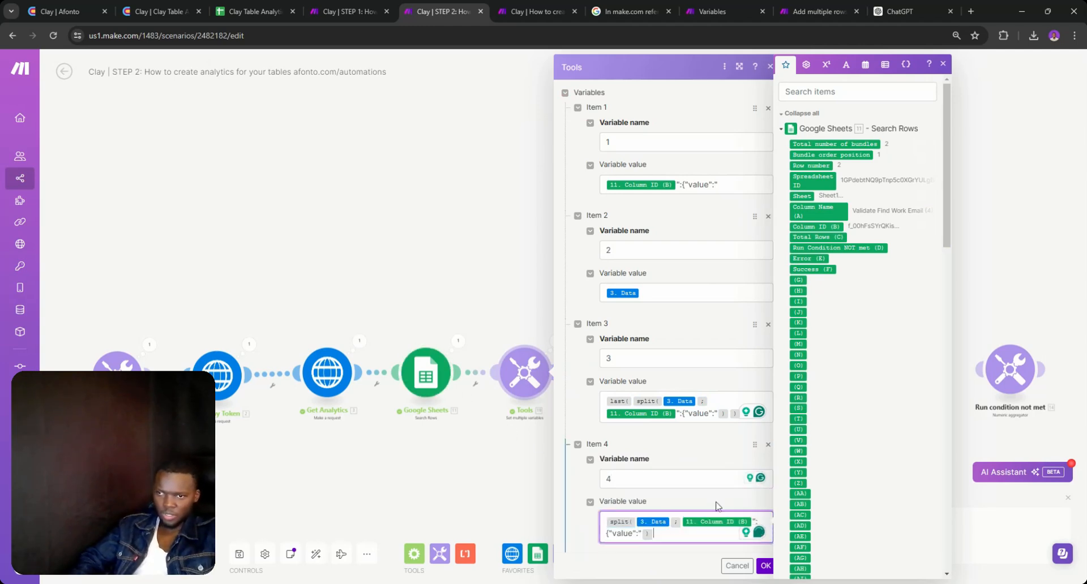
- Replace split with indexOf in variable 4's value, keeping 3. Data and Column ID (B)":{"value":" as arguments, and save the module
{"action": "scroll", "coordinate": [718, 506], "scroll_direction": "down", "scroll_amount": 1}
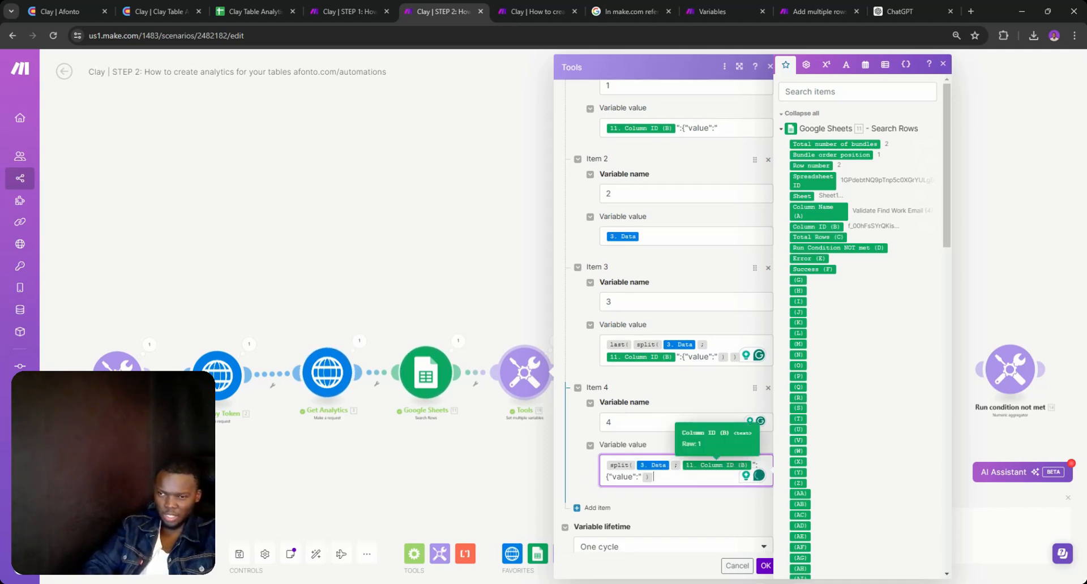
{"action": "left_click", "coordinate": [636, 464]}
{"action": "key", "text": "BackSpace"}
{"action": "left_click", "coordinate": [845, 65]}
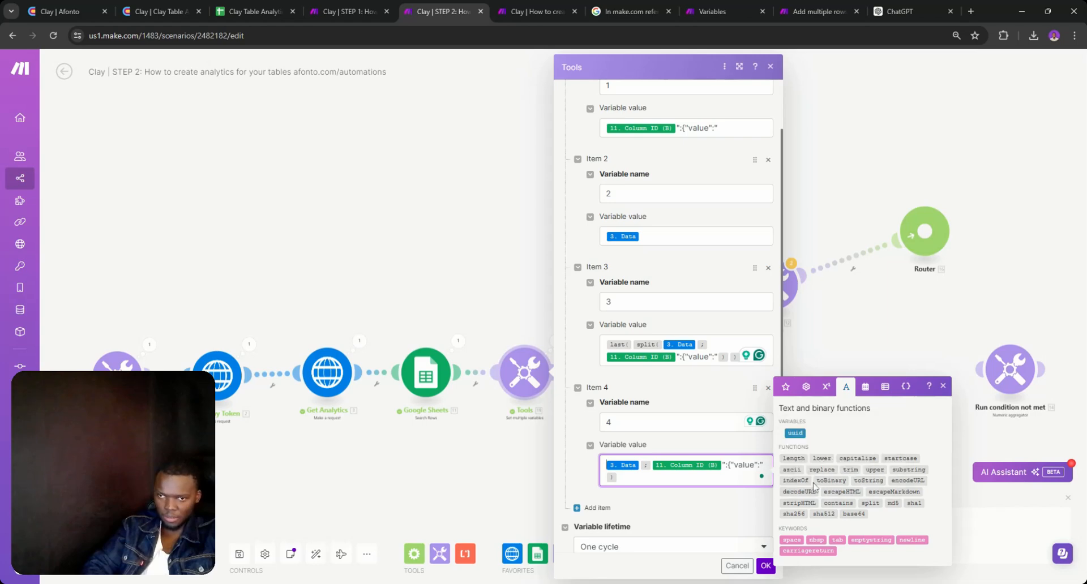
{"action": "left_click", "coordinate": [796, 480]}
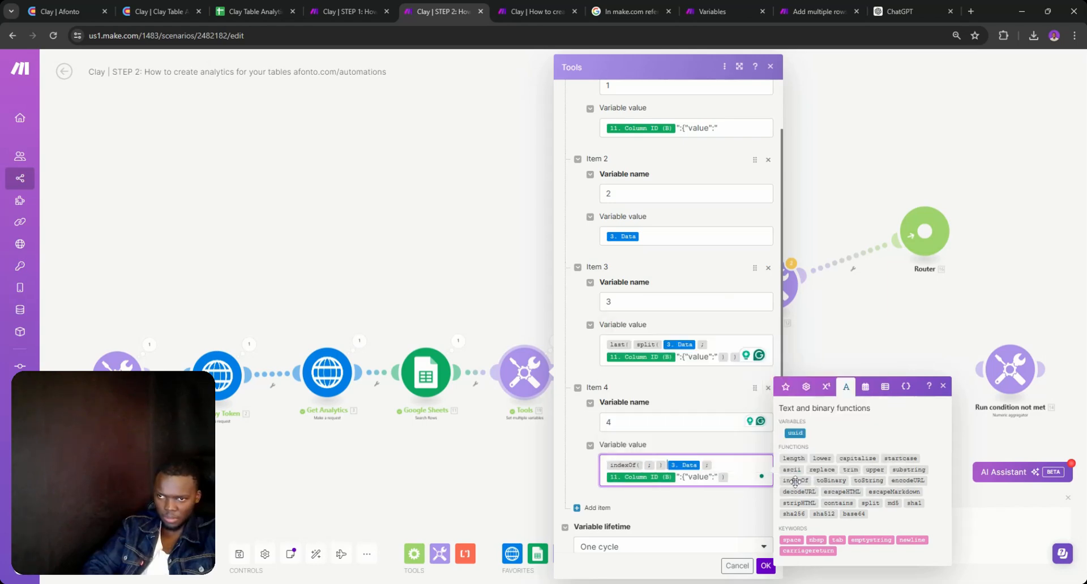
{"action": "key", "text": "BackSpace"}
{"action": "key", "text": "BackSpace"}
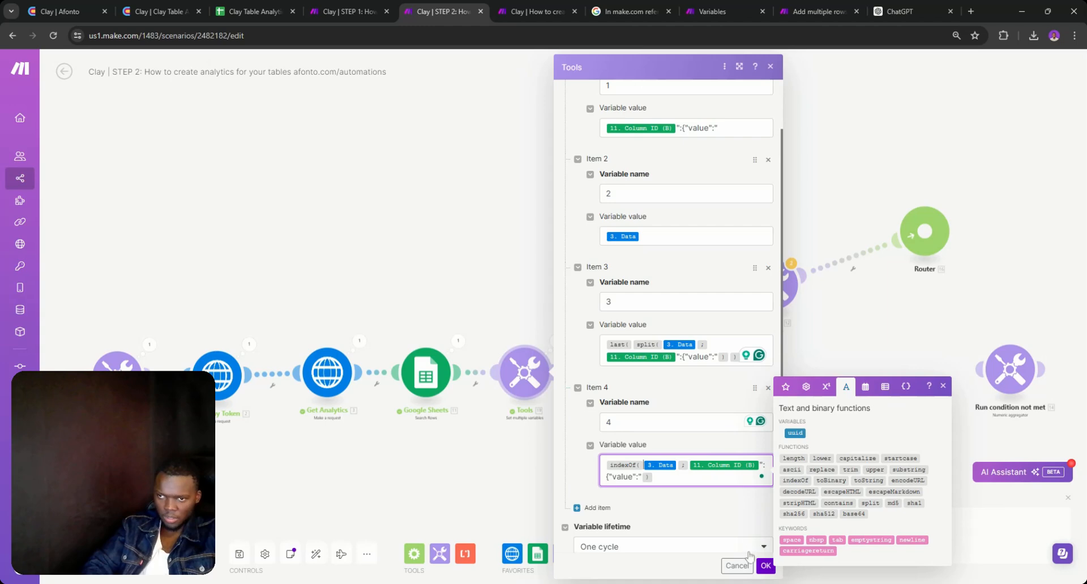
{"action": "left_click", "coordinate": [765, 565]}
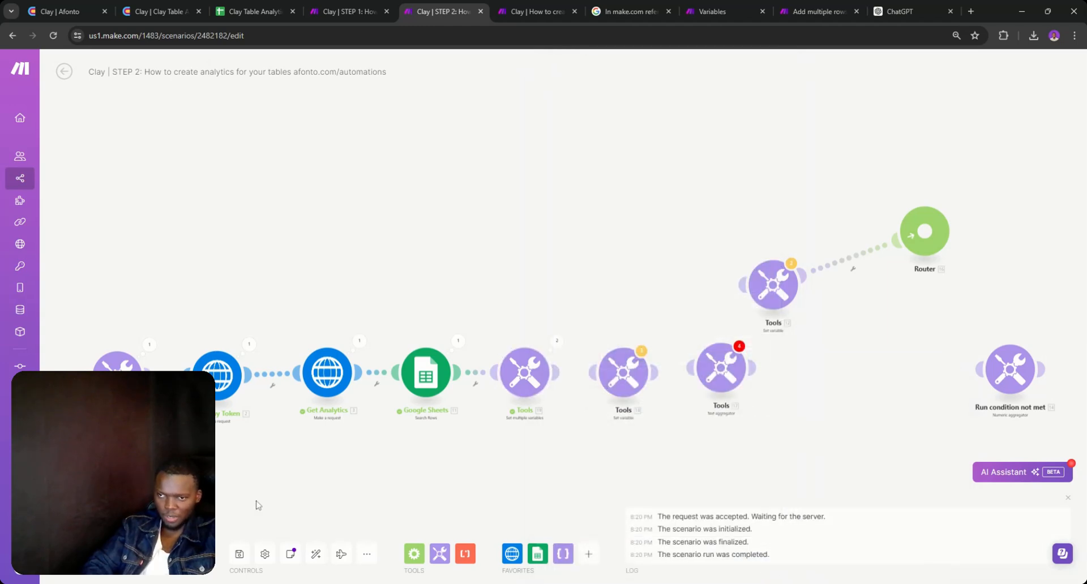
- Run the scenario once and check variables 3 and 4 in operation 1's output of the Set multiple variables module
{"action": "left_click", "coordinate": [73, 546]}
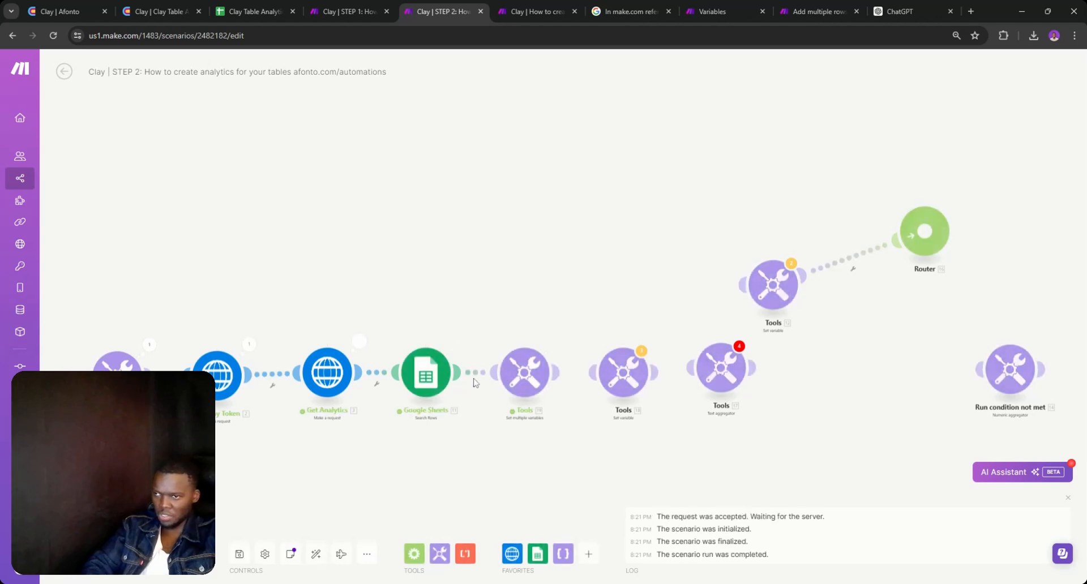
{"action": "left_click", "coordinate": [557, 341]}
{"action": "left_click", "coordinate": [635, 340]}
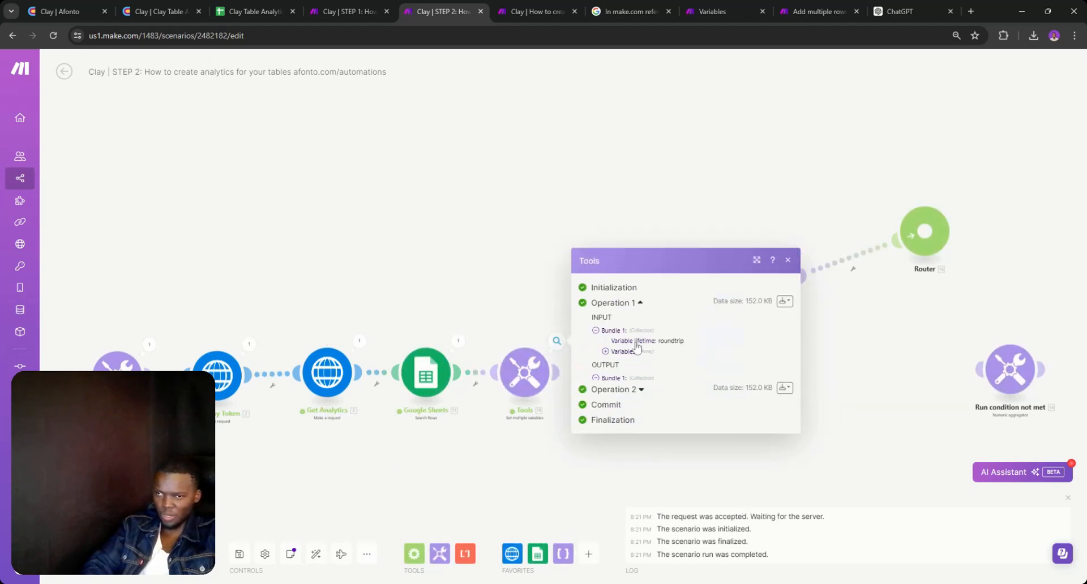
{"action": "double_click", "coordinate": [625, 387]}
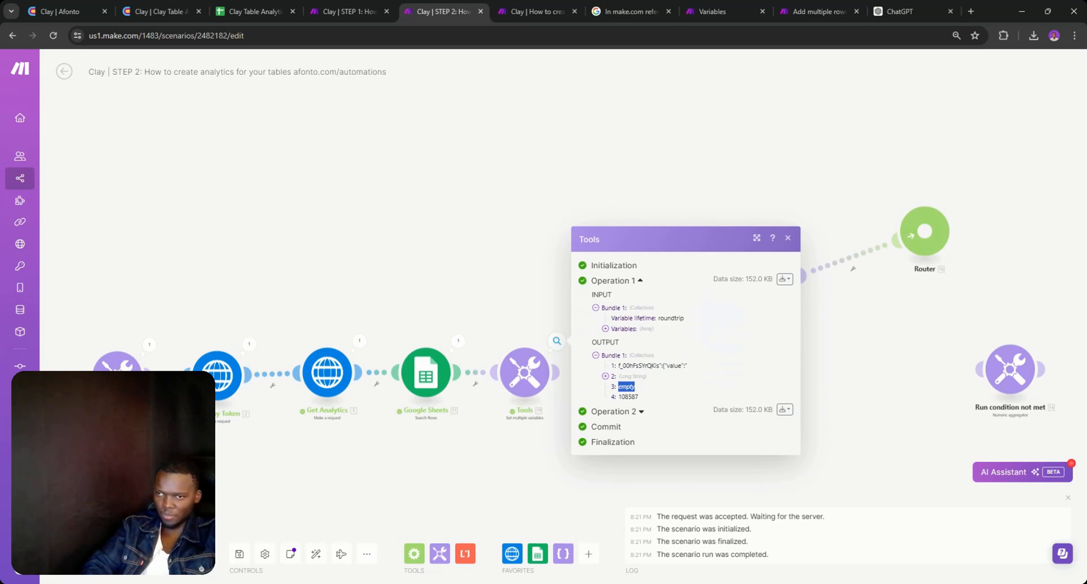
- Add a fifth variable item to the Set multiple variables module and name it 5
{"action": "left_click", "coordinate": [524, 372]}
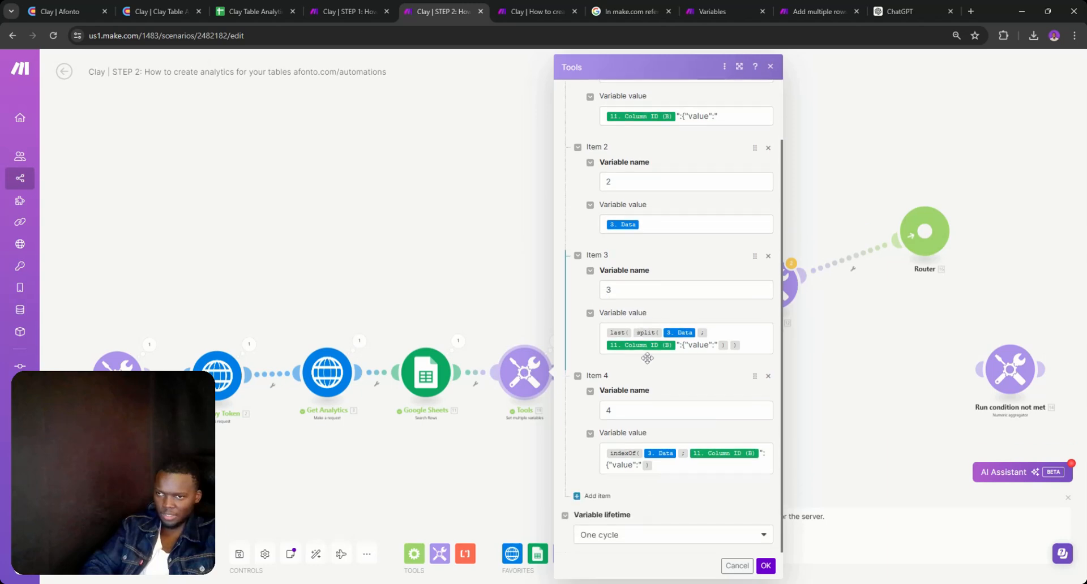
{"action": "left_click", "coordinate": [592, 496]}
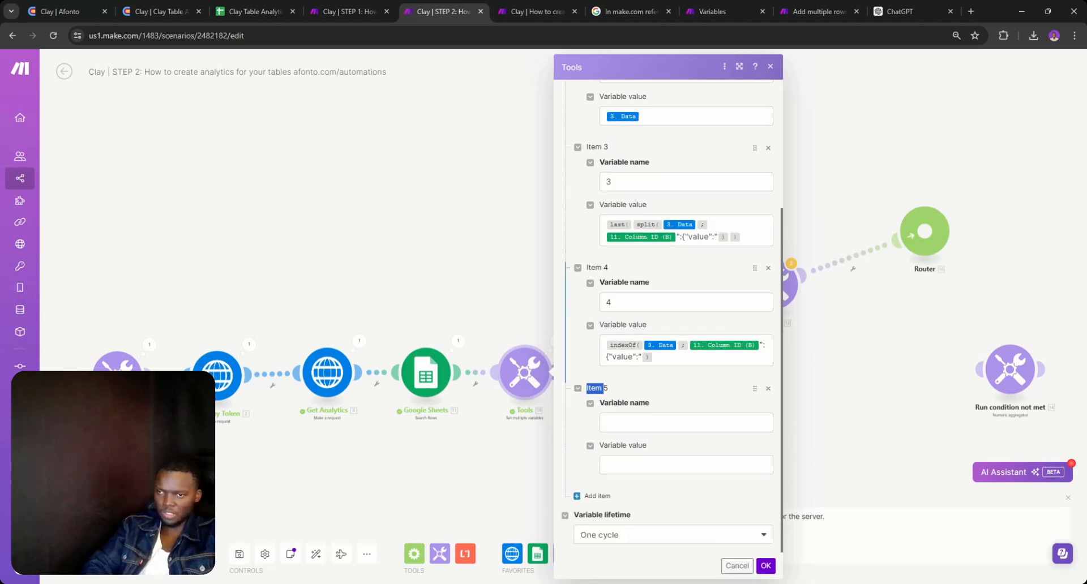
{"action": "left_click", "coordinate": [708, 355]}
{"action": "left_click", "coordinate": [679, 421]}
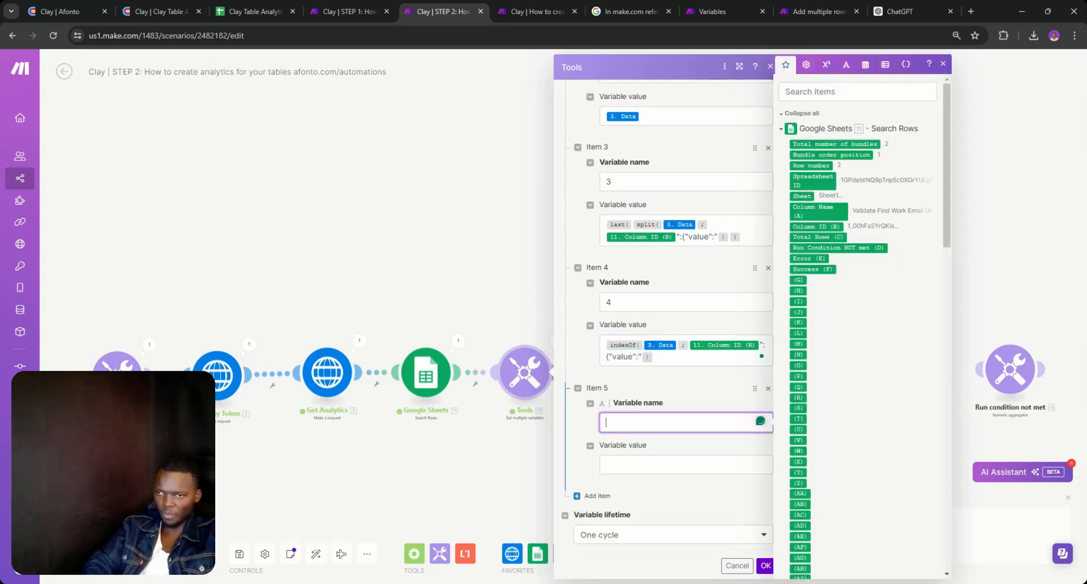
{"action": "key", "text": "Tab"}
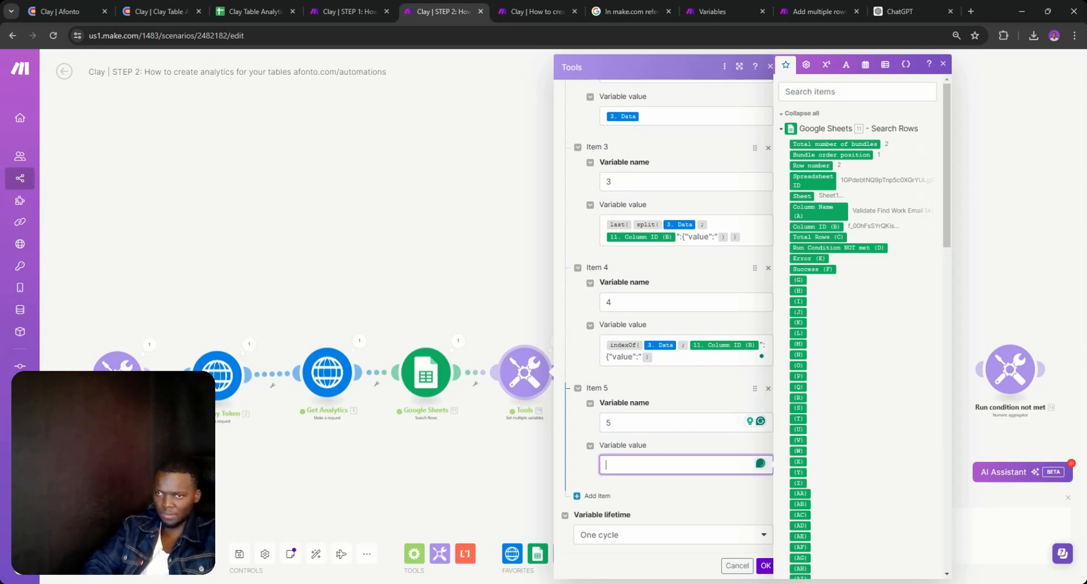
- Insert a substring function into variable 5's value with the Get Analytics 3. Data as its text argument
{"action": "left_click", "coordinate": [845, 65]}
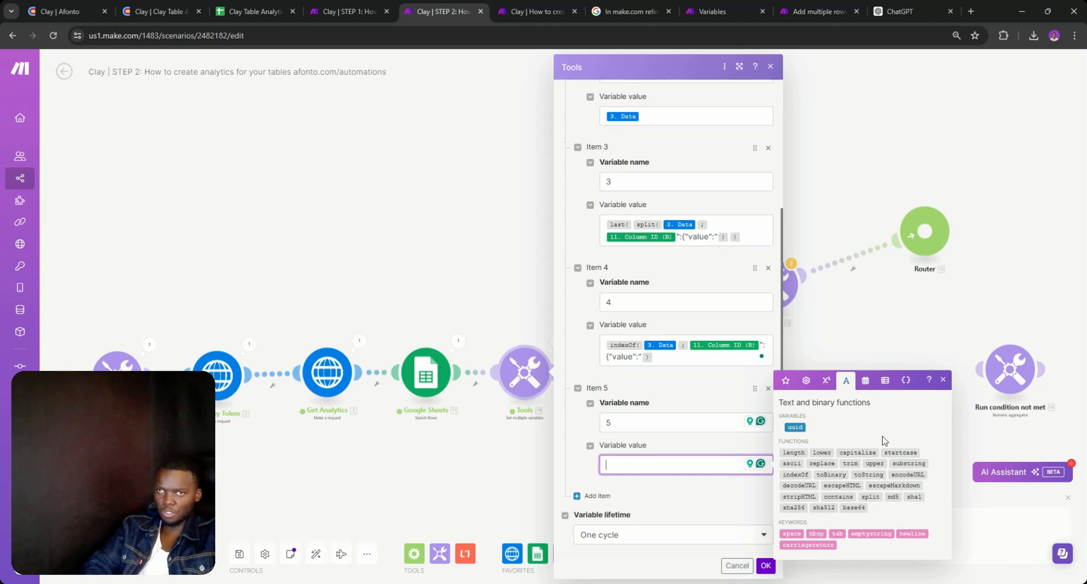
{"action": "left_click", "coordinate": [908, 463]}
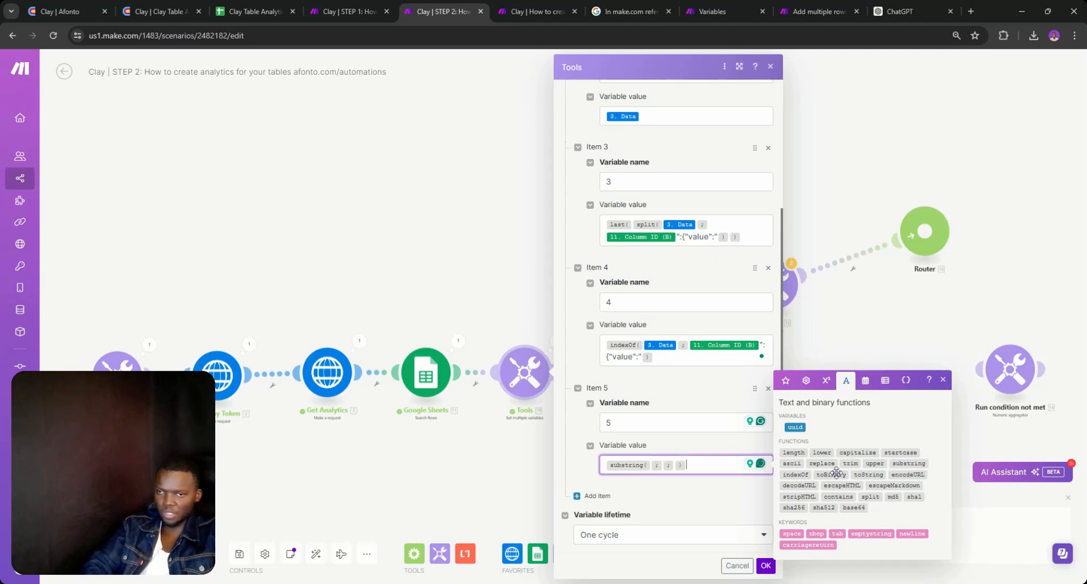
{"action": "left_click", "coordinate": [650, 465]}
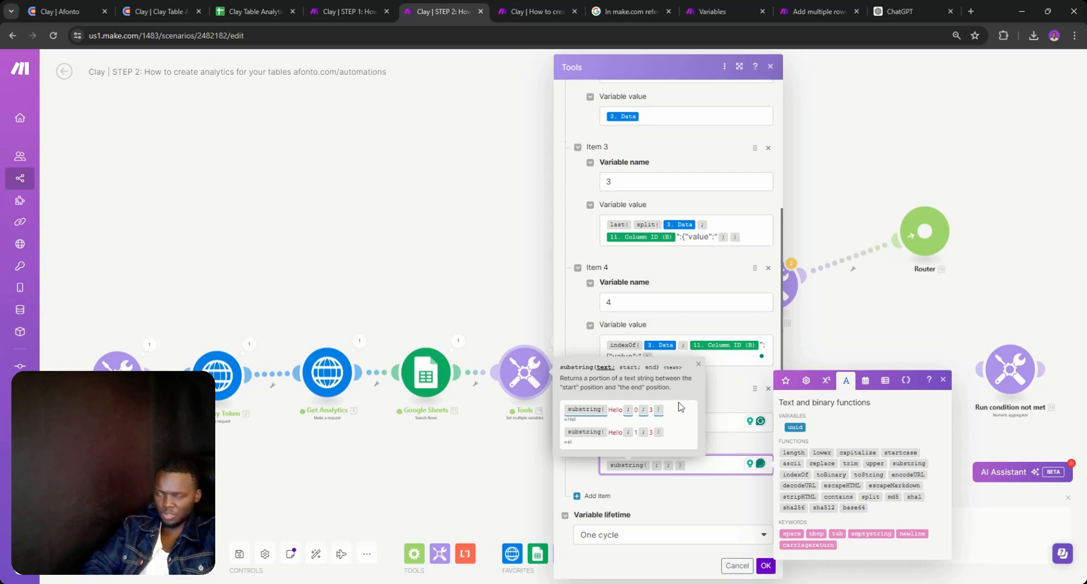
{"action": "left_click", "coordinate": [786, 380]}
{"action": "scroll", "coordinate": [826, 373], "scroll_direction": "down", "scroll_amount": 20}
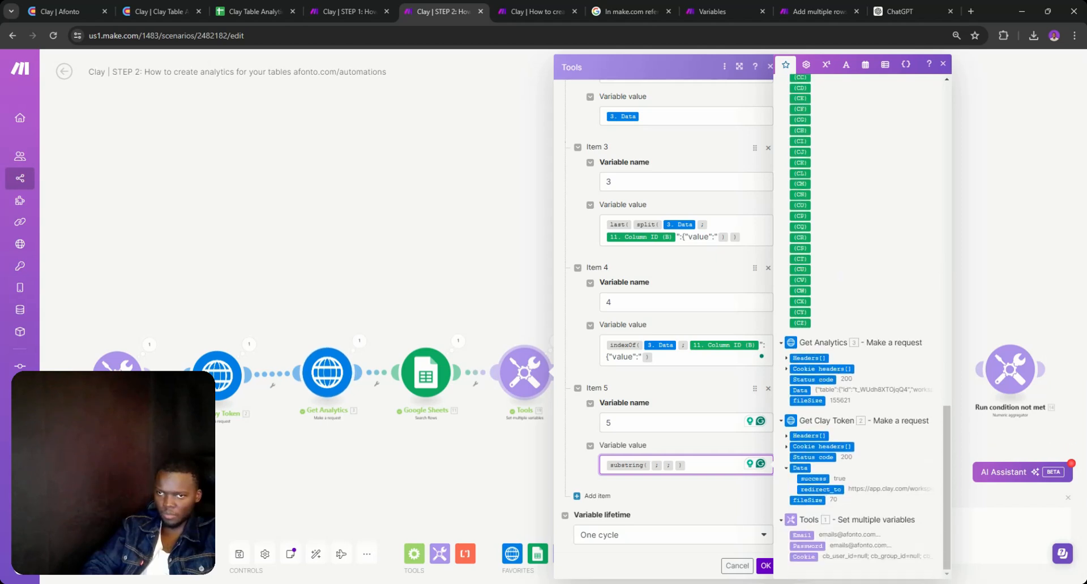
{"action": "left_click", "coordinate": [800, 390]}
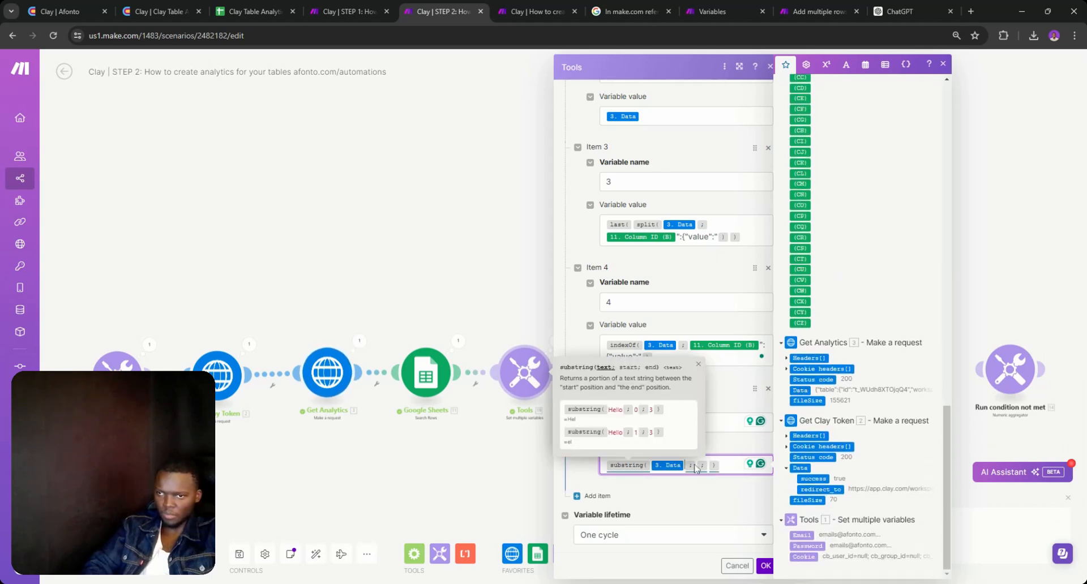
- Copy variable 4's indexOf(3. Data;11. Column ID (B)":{"value":") expression into the start argument of variable 5's substring function
{"action": "left_click", "coordinate": [679, 356]}
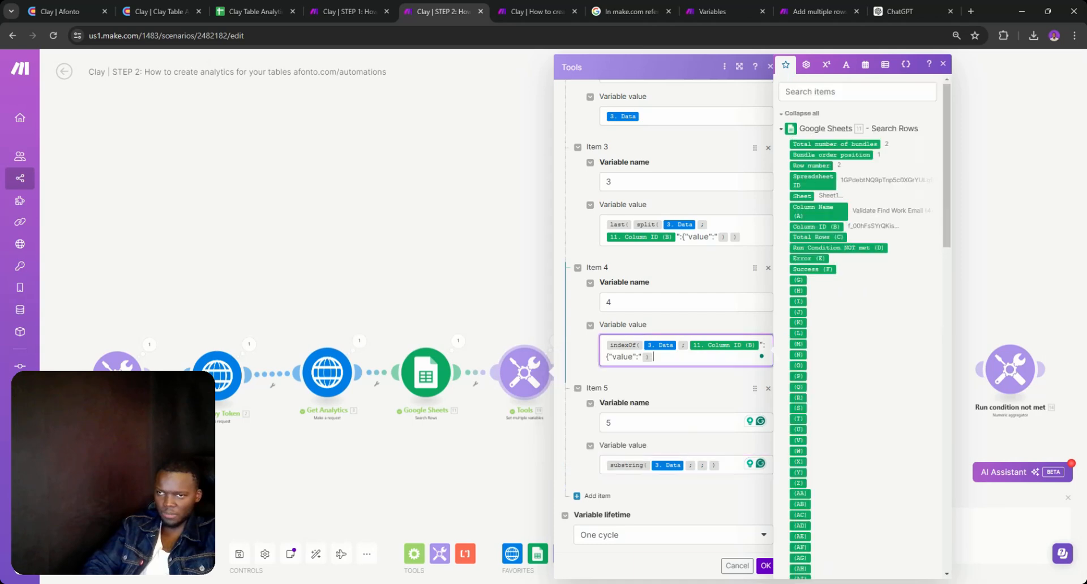
{"action": "left_click_drag", "start_coordinate": [679, 356], "coordinate": [574, 328]}
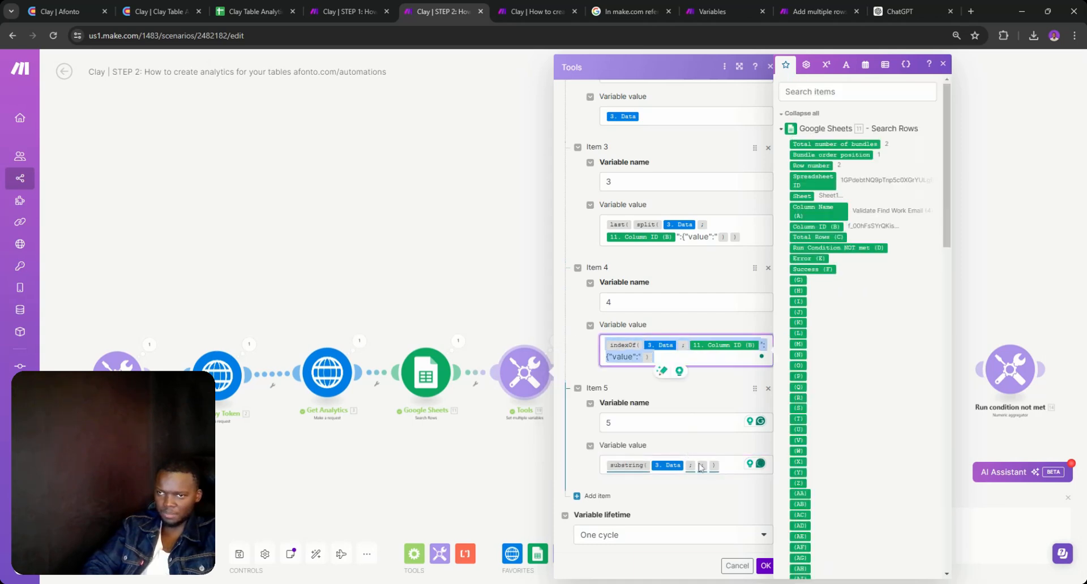
{"action": "left_click", "coordinate": [699, 469]}
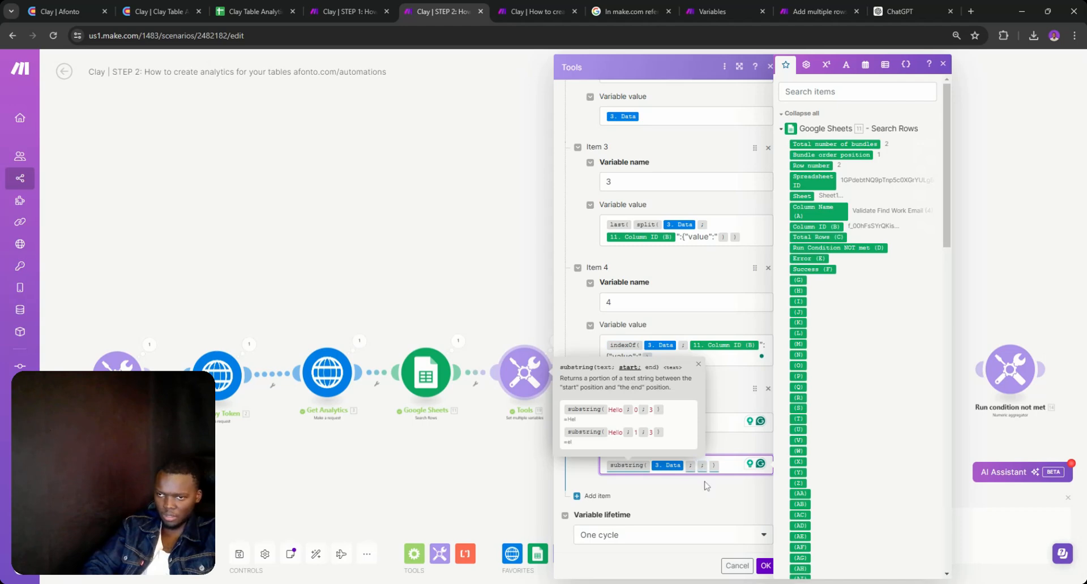
{"action": "type", "text": "indexOf(3. Data; 11. Column ID (B)\":{\"value\":\")"}
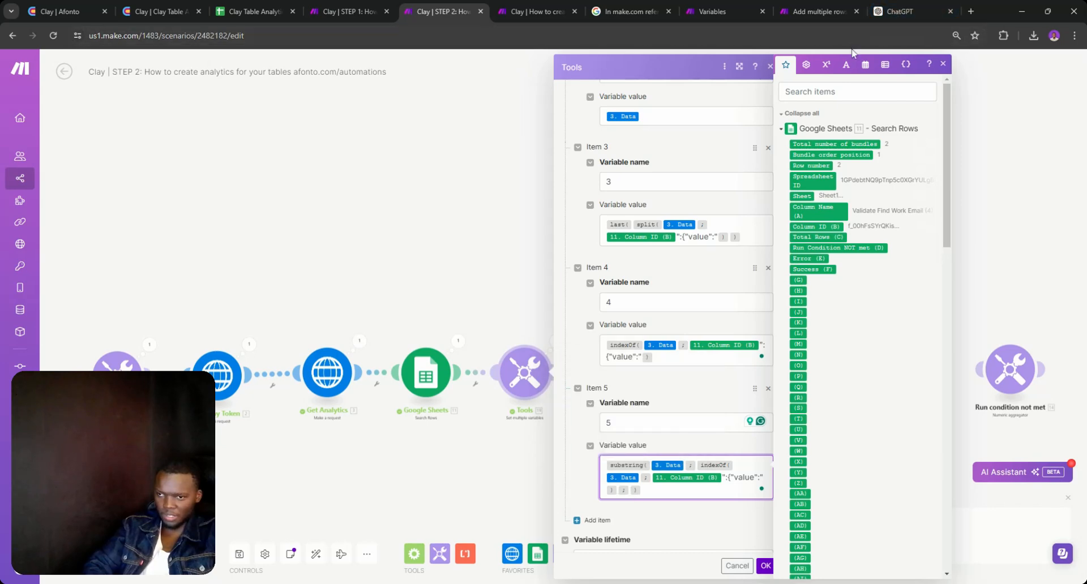
- Fill the end argument of variable 5's substring with length(3. Data), keeping only one length function, and save the module
{"action": "left_click", "coordinate": [845, 64]}
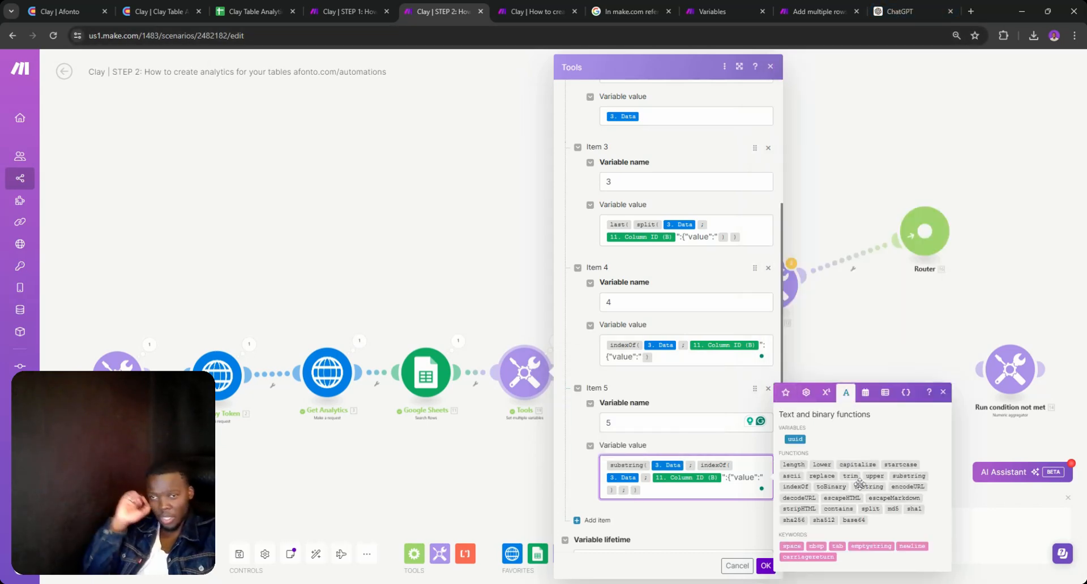
{"action": "double_click", "coordinate": [793, 464]}
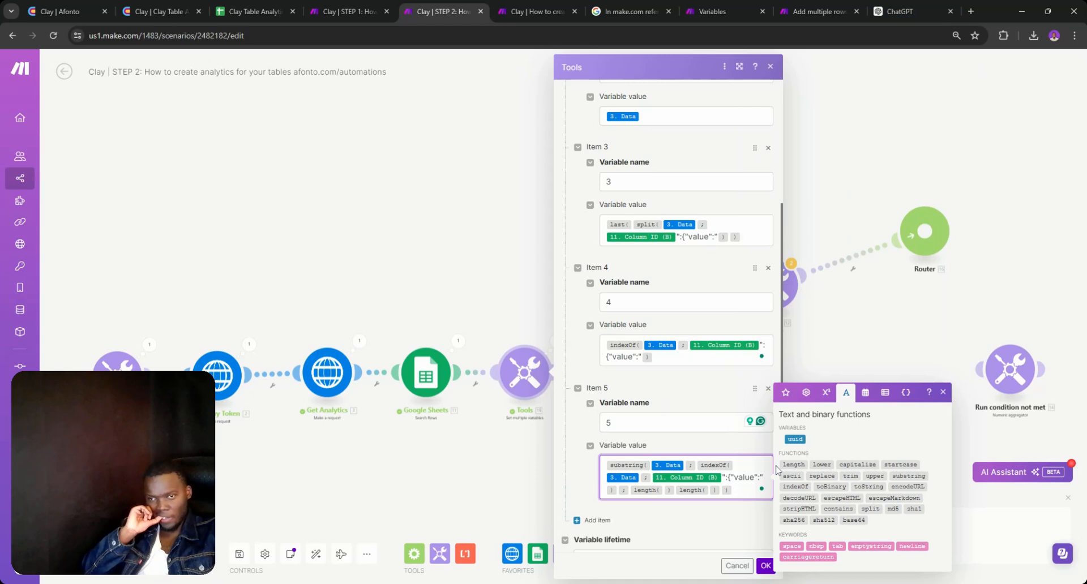
{"action": "key", "text": "BackSpace"}
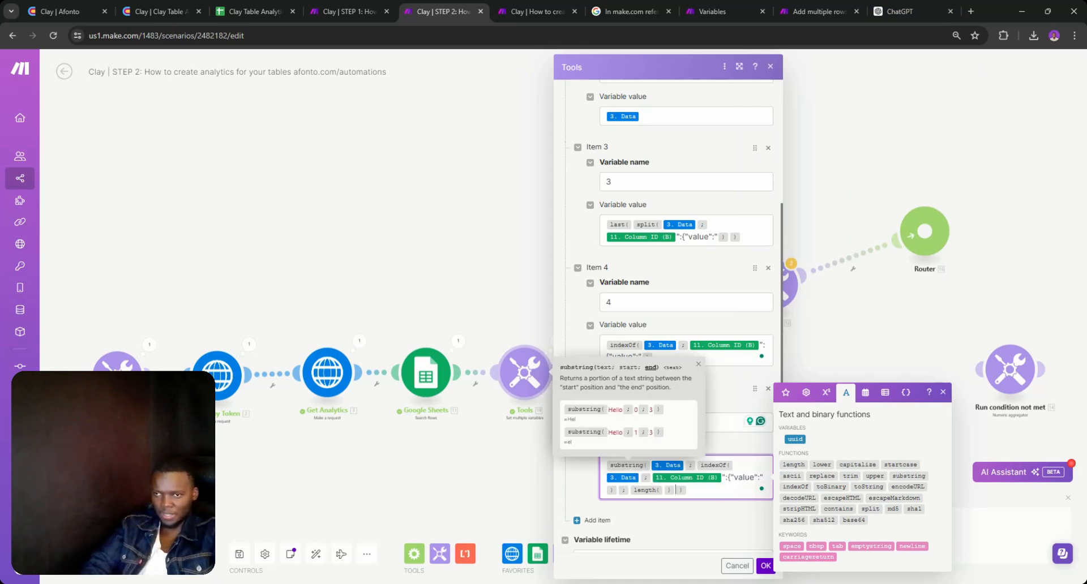
{"action": "left_click", "coordinate": [785, 392]}
{"action": "scroll", "coordinate": [806, 481], "scroll_direction": "down", "scroll_amount": 7}
{"action": "scroll", "coordinate": [806, 481], "scroll_direction": "down", "scroll_amount": 9}
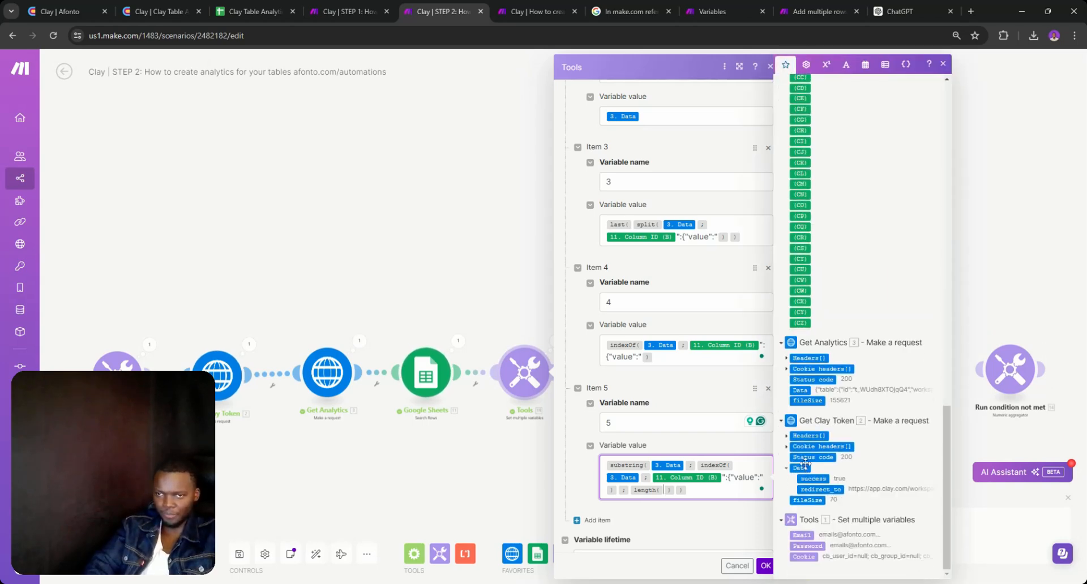
{"action": "left_click", "coordinate": [795, 389]}
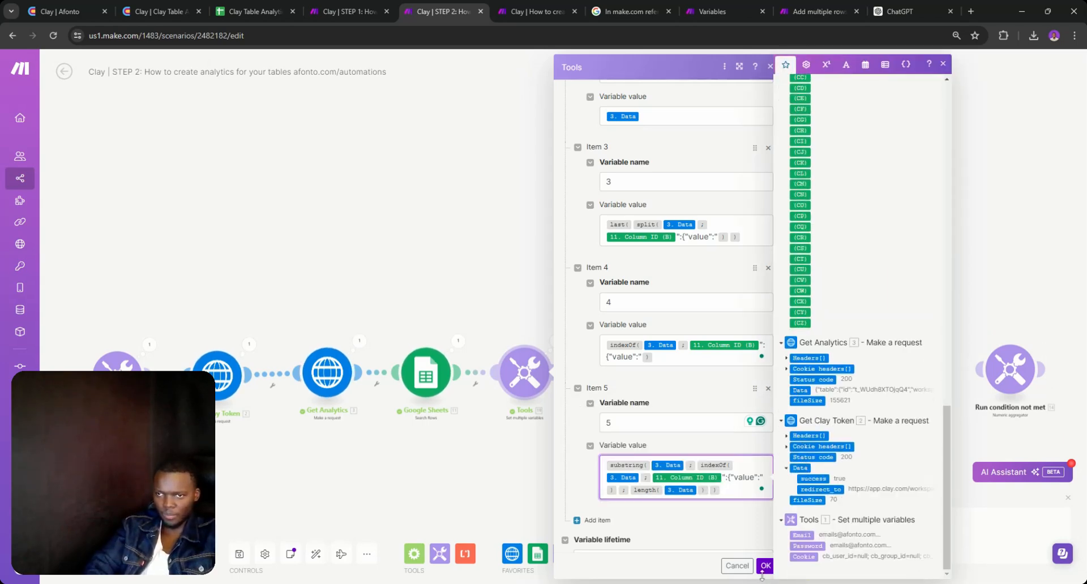
{"action": "left_click", "coordinate": [764, 567]}
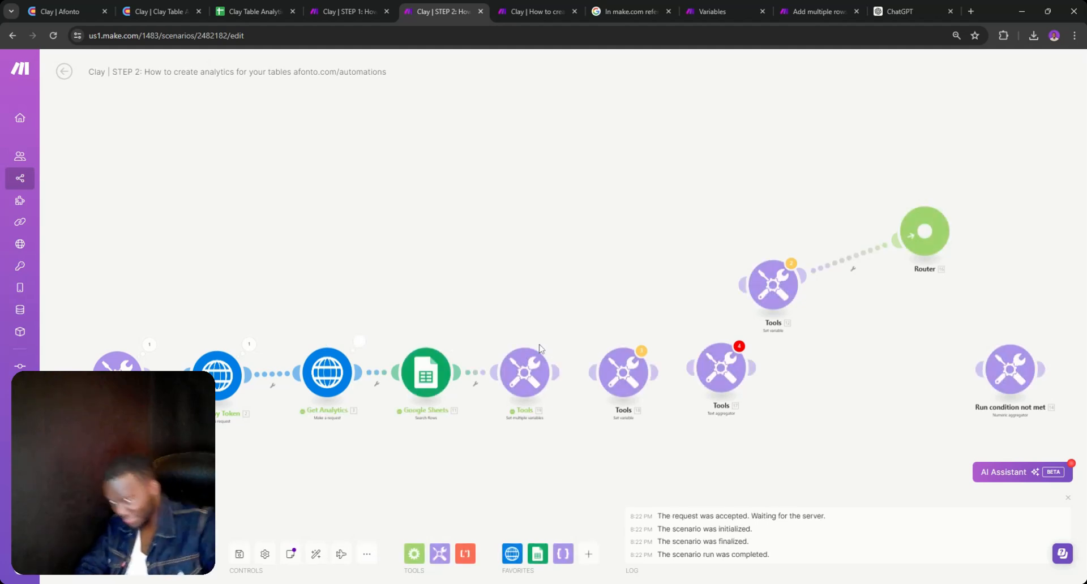
- Run the scenario once and examine variables 2 and 5 in operation 1's output, checking the first status value in variable 5
{"action": "left_click", "coordinate": [556, 341]}
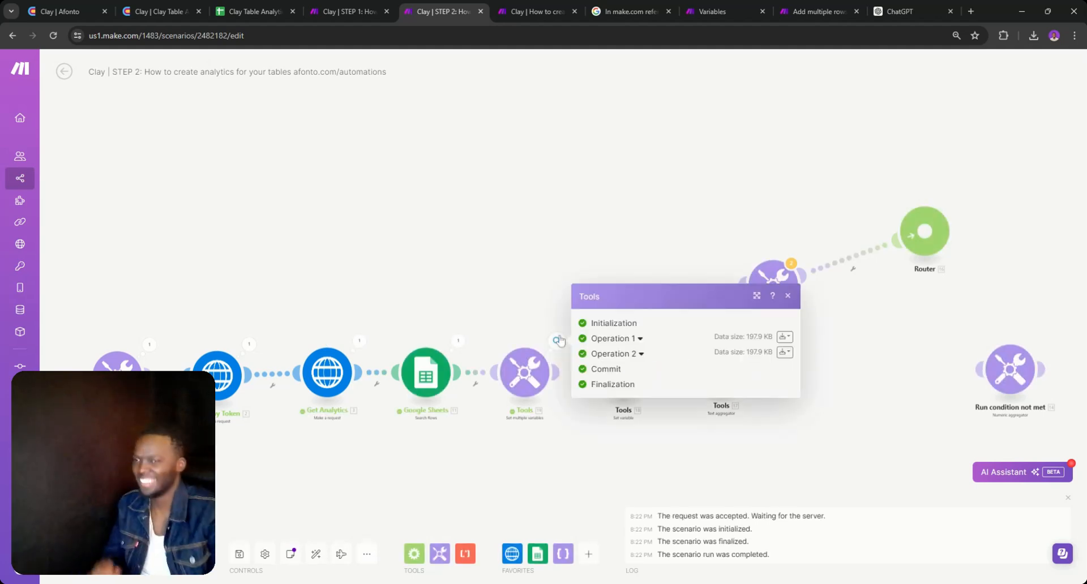
{"action": "left_click", "coordinate": [619, 335]}
{"action": "left_click", "coordinate": [606, 402]}
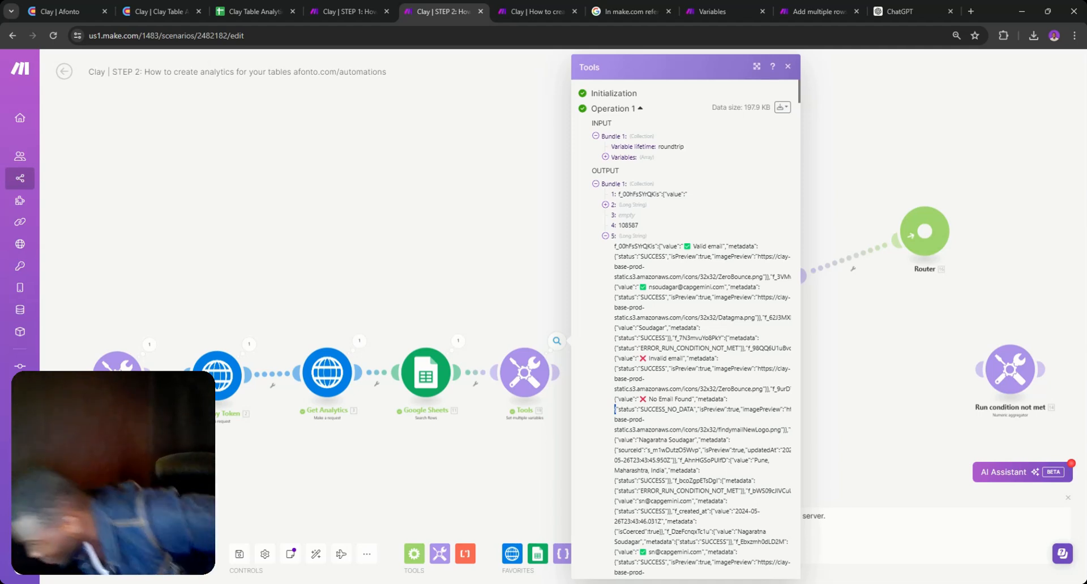
{"action": "left_click", "coordinate": [605, 205]}
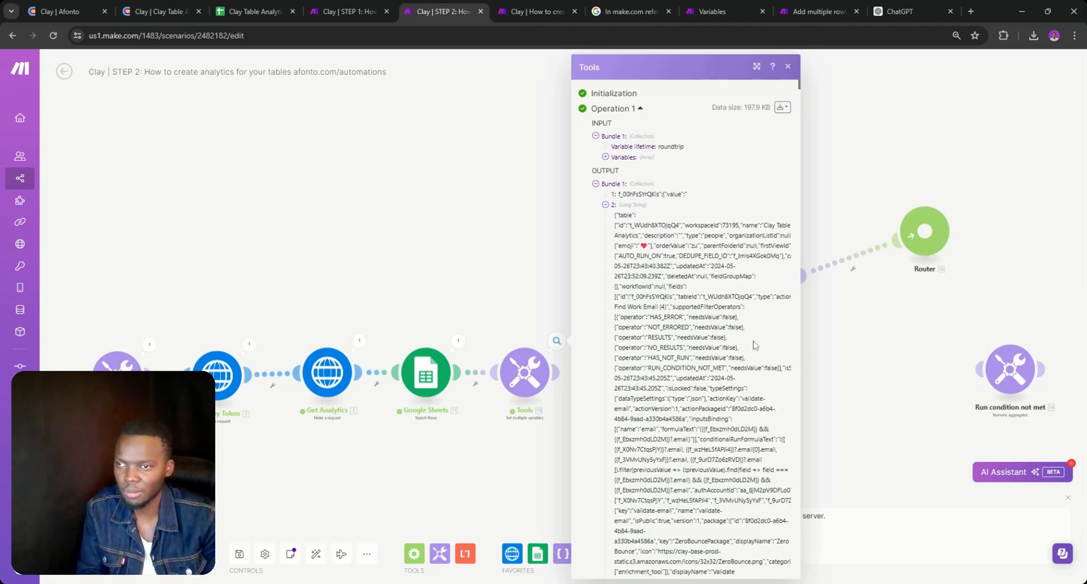
{"action": "left_click", "coordinate": [605, 205]}
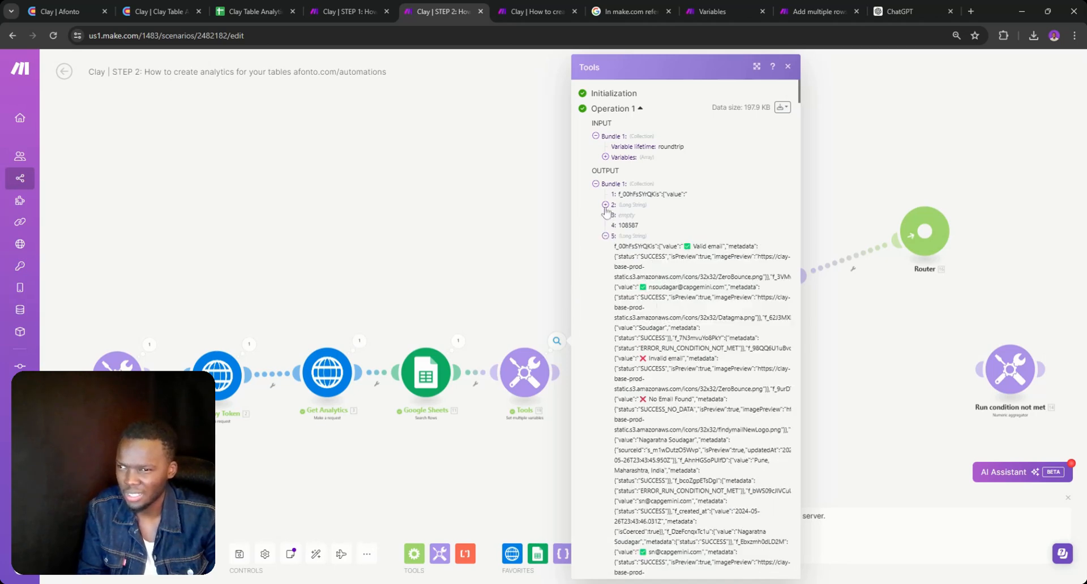
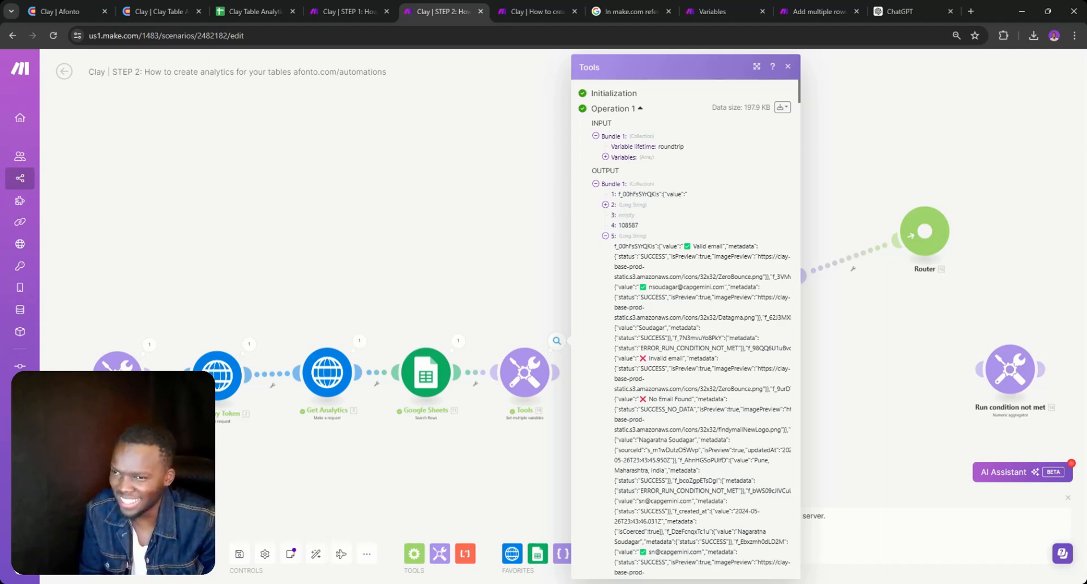
{"action": "triple_click", "coordinate": [702, 338]}
{"action": "left_click", "coordinate": [702, 338]}
{"action": "double_click", "coordinate": [652, 256]}
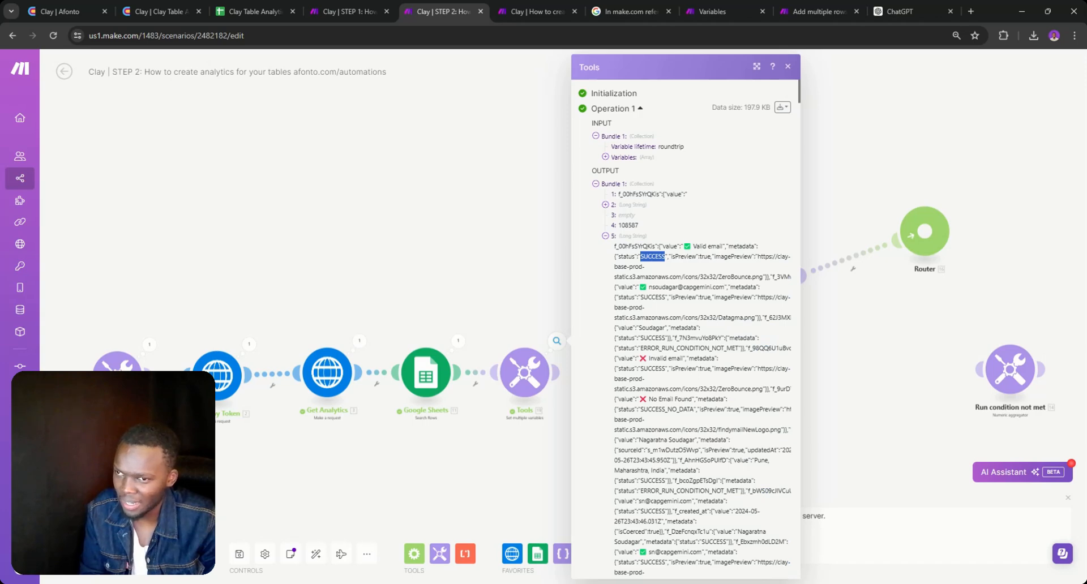
{"action": "scroll", "coordinate": [685, 328], "scroll_direction": "down", "scroll_amount": 1}
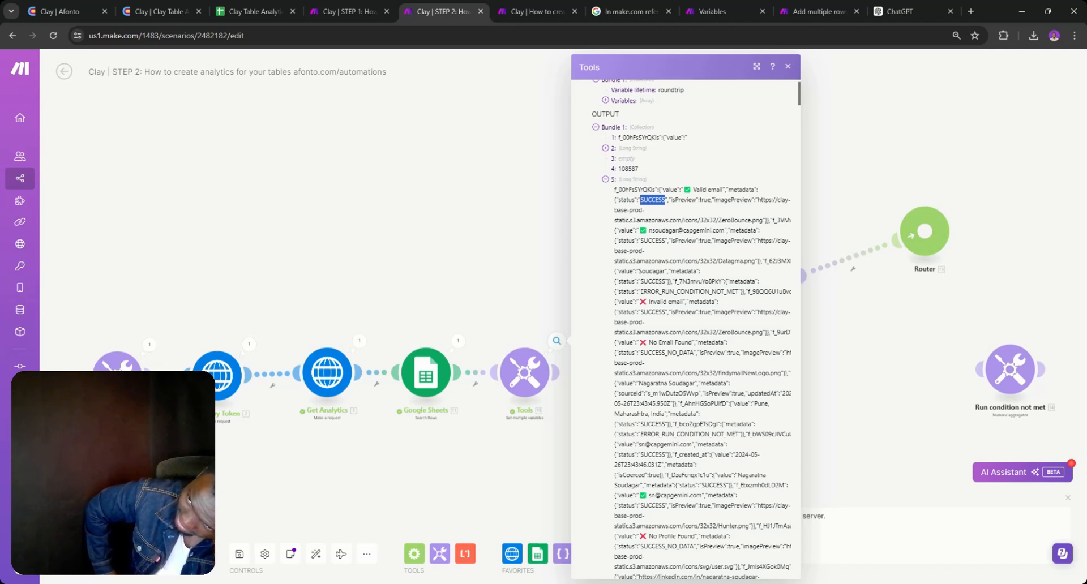
{"action": "double_click", "coordinate": [509, 311]}
{"action": "right_click", "coordinate": [502, 309]}
{"action": "left_click", "coordinate": [519, 333]}
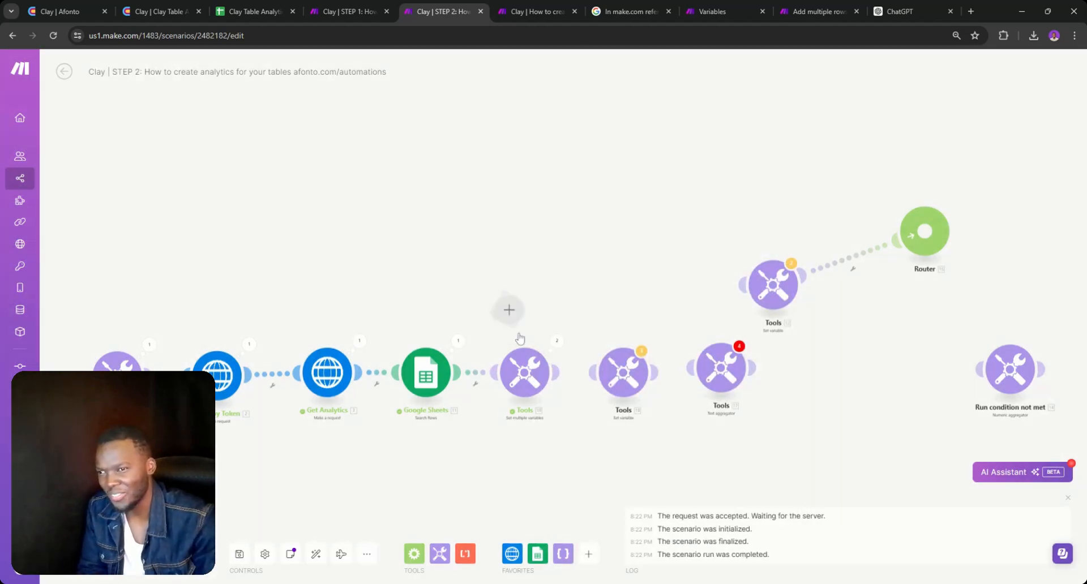
- Reopen operation 1's output of the Set multiple variables module and expand variable 5's long string
{"action": "left_click", "coordinate": [554, 342]}
{"action": "left_click", "coordinate": [641, 339]}
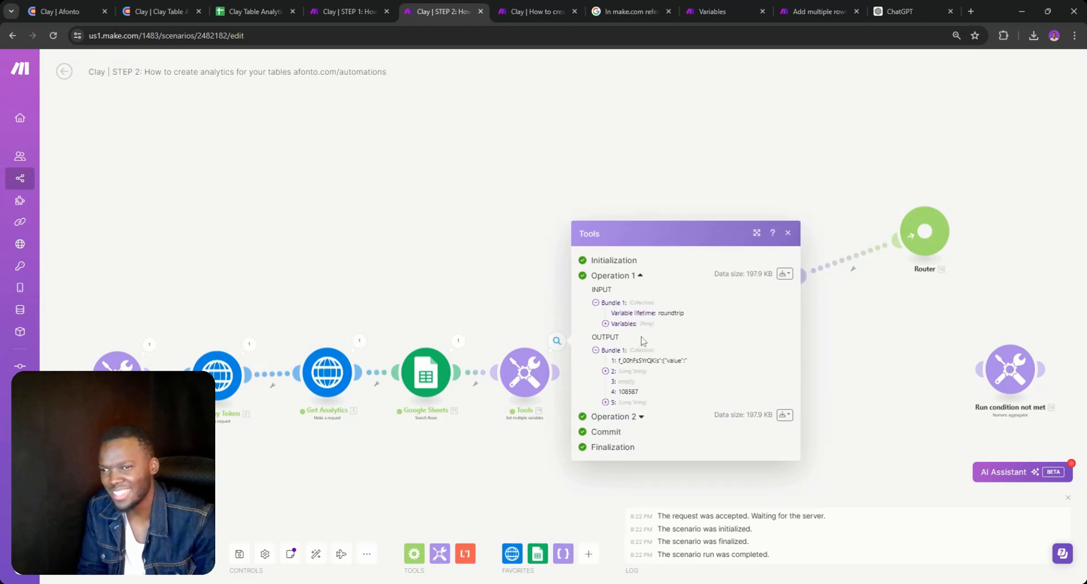
{"action": "left_click", "coordinate": [605, 404]}
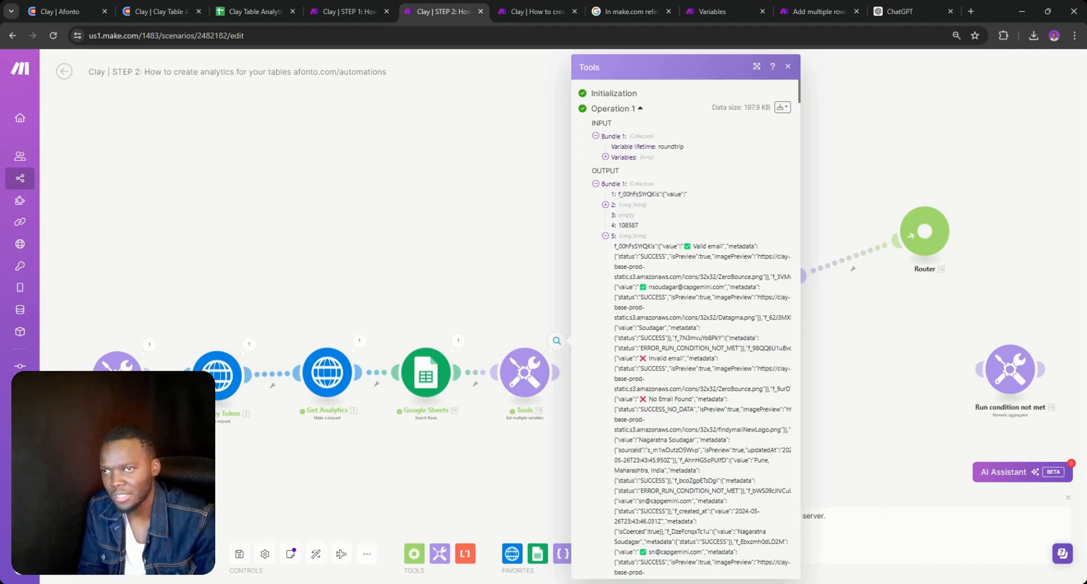
- Add an OpenAI Create a Completion module, found by searching GPT, between the Google Sheets and Set multiple variables modules
{"action": "right_click", "coordinate": [474, 372]}
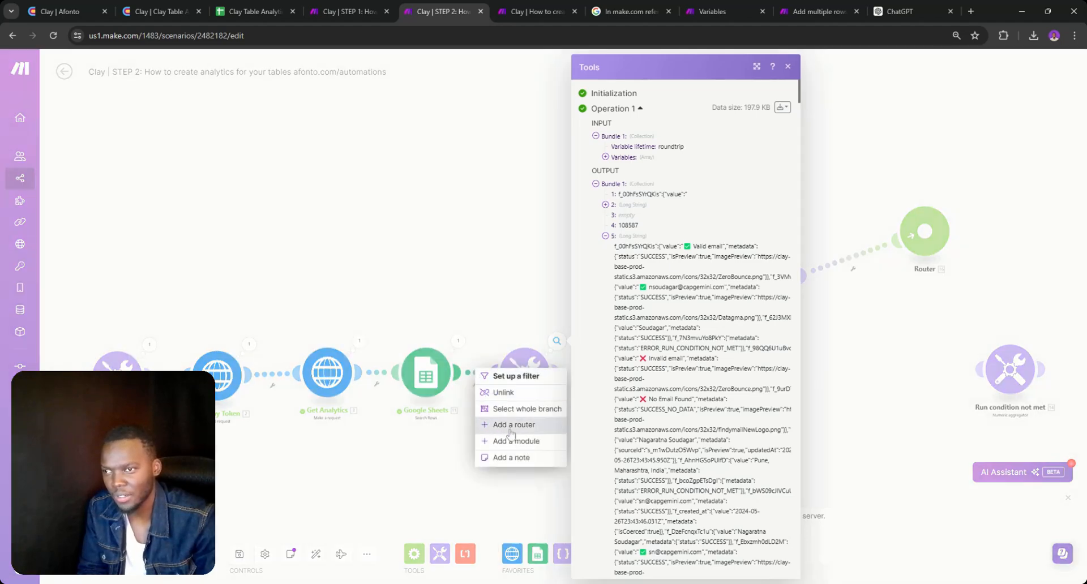
{"action": "left_click", "coordinate": [508, 446]}
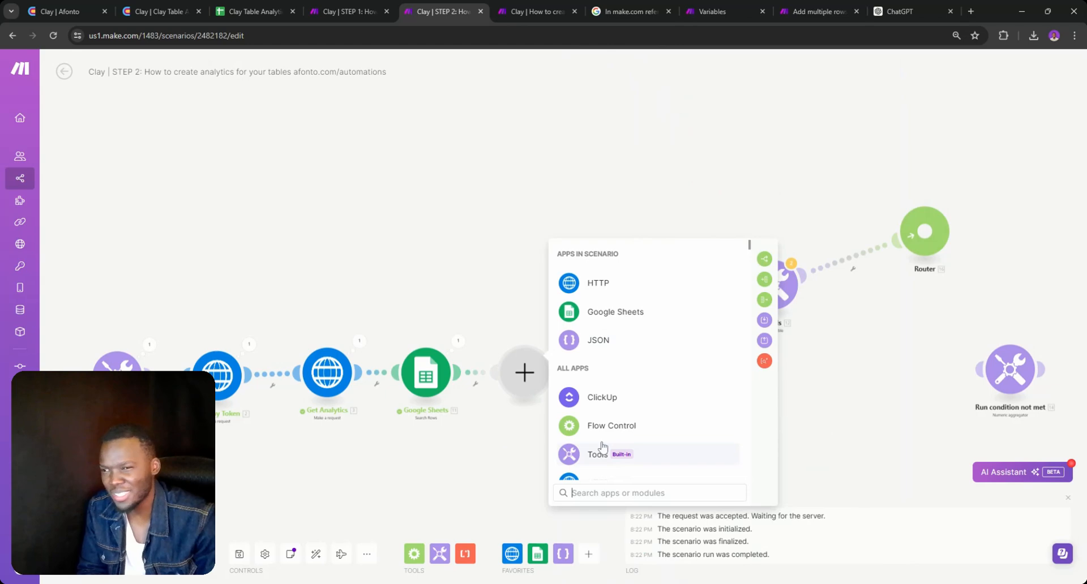
{"action": "type", "text": "G"}
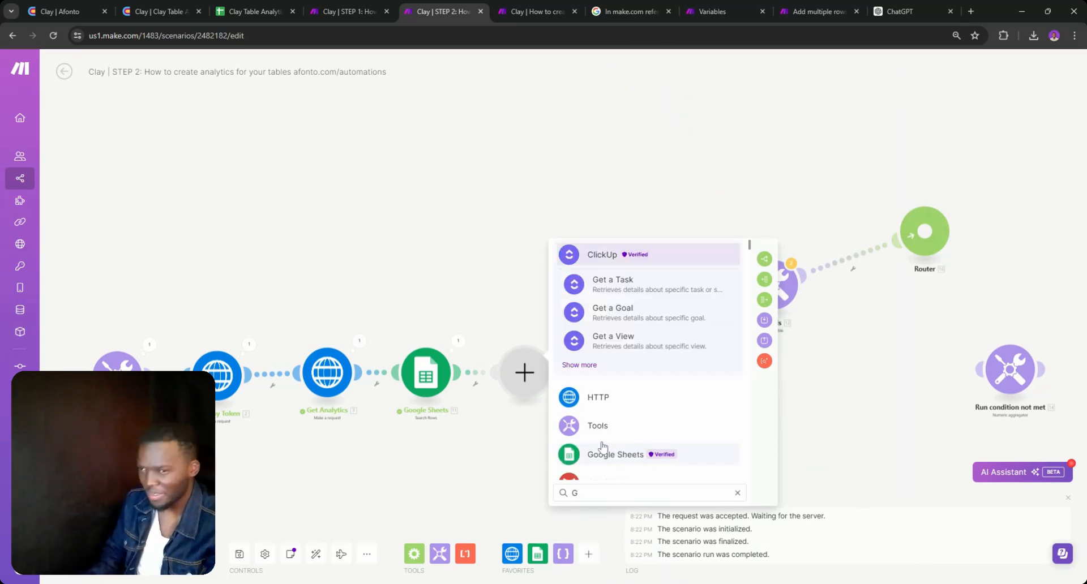
{"action": "type", "text": "PT"}
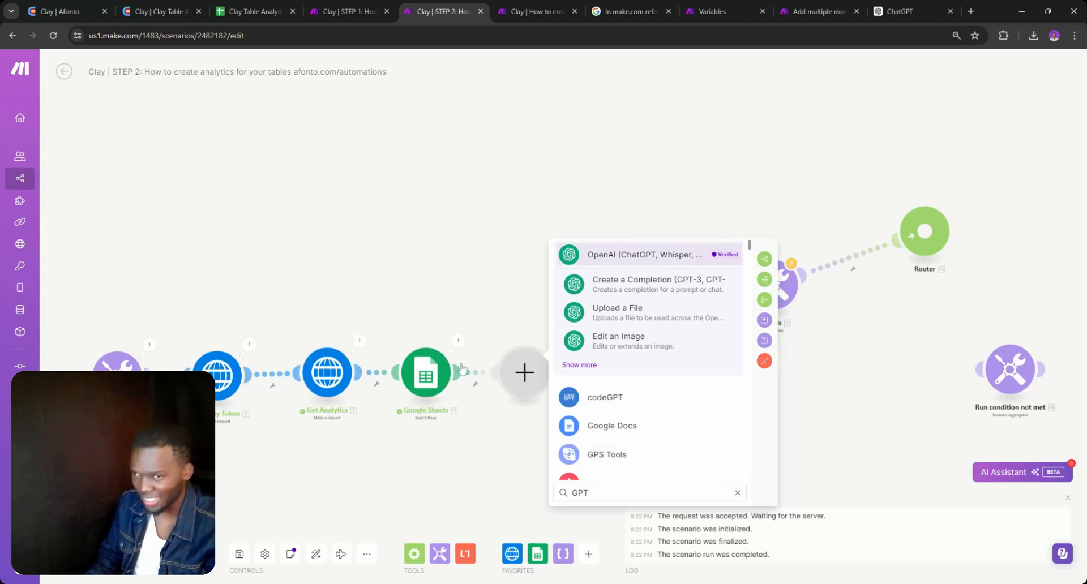
{"action": "left_click", "coordinate": [617, 288]}
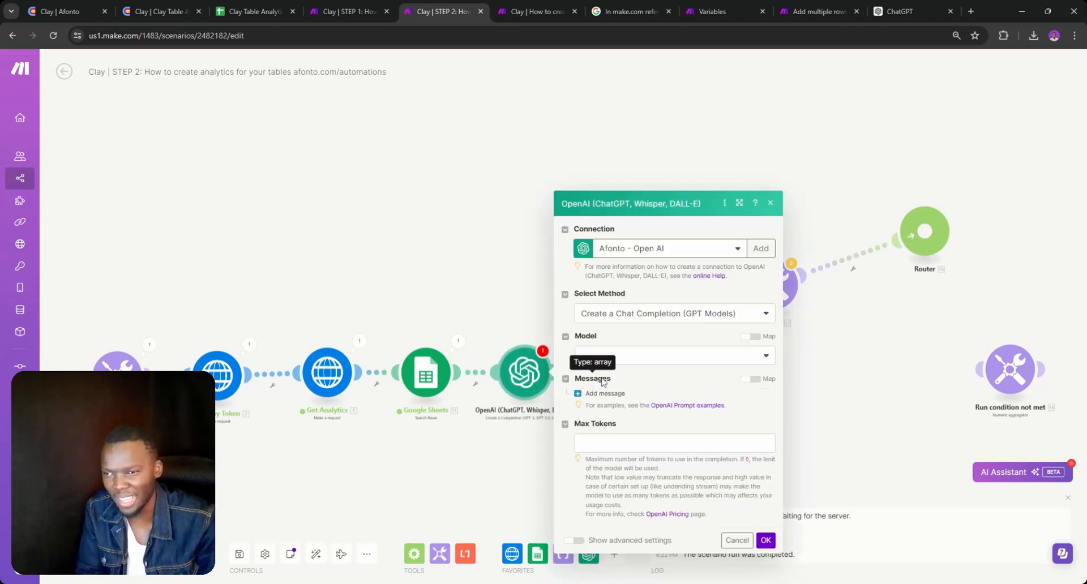
- Set the OpenAI module's model to gpt-4 and add a first message with the System role
{"action": "left_click", "coordinate": [608, 356]}
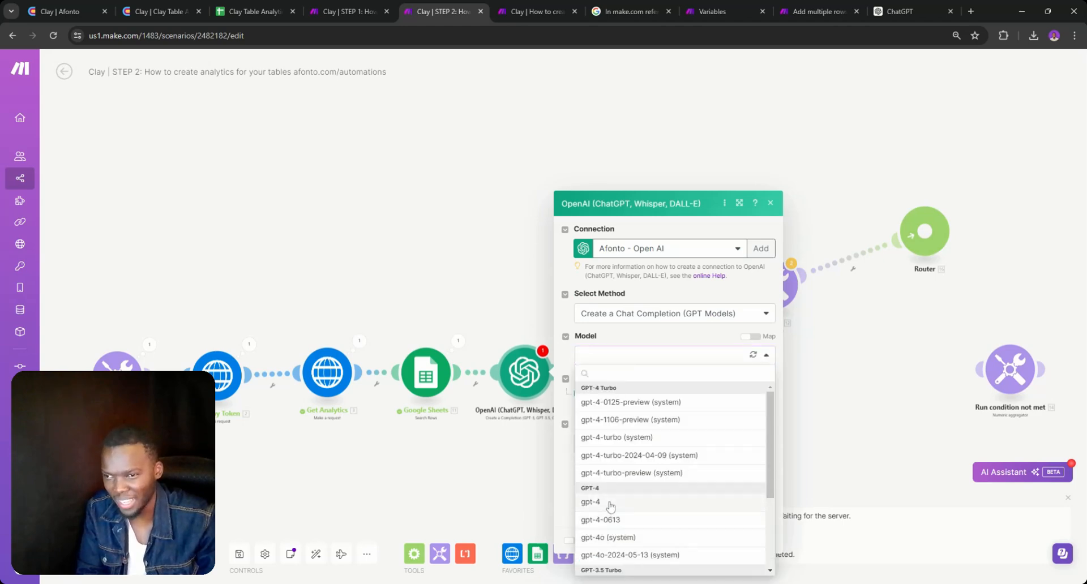
{"action": "left_click", "coordinate": [611, 503]}
{"action": "left_click", "coordinate": [629, 363]}
{"action": "left_click", "coordinate": [645, 342]}
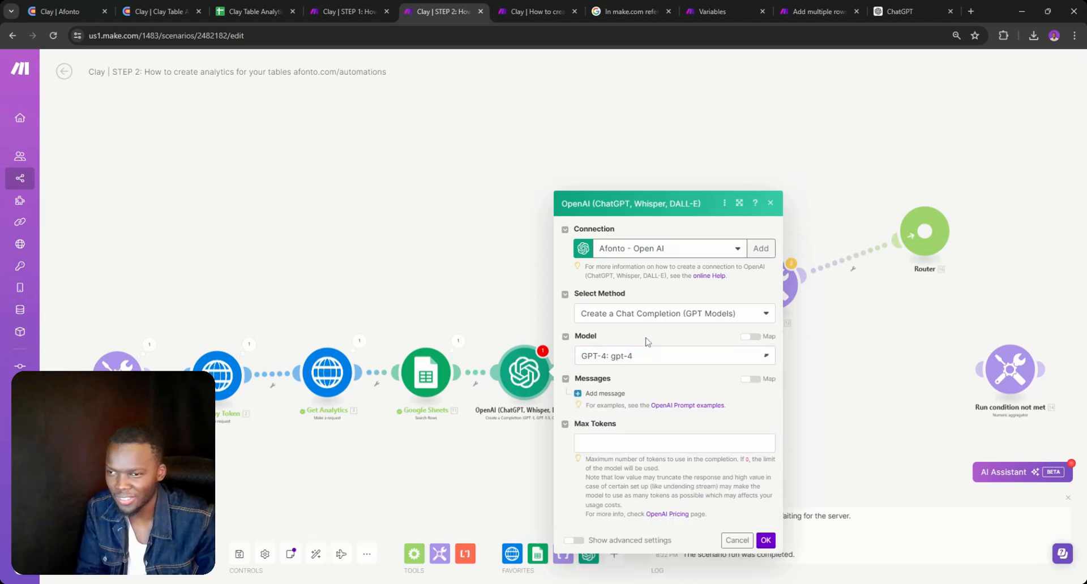
{"action": "left_click", "coordinate": [603, 393]}
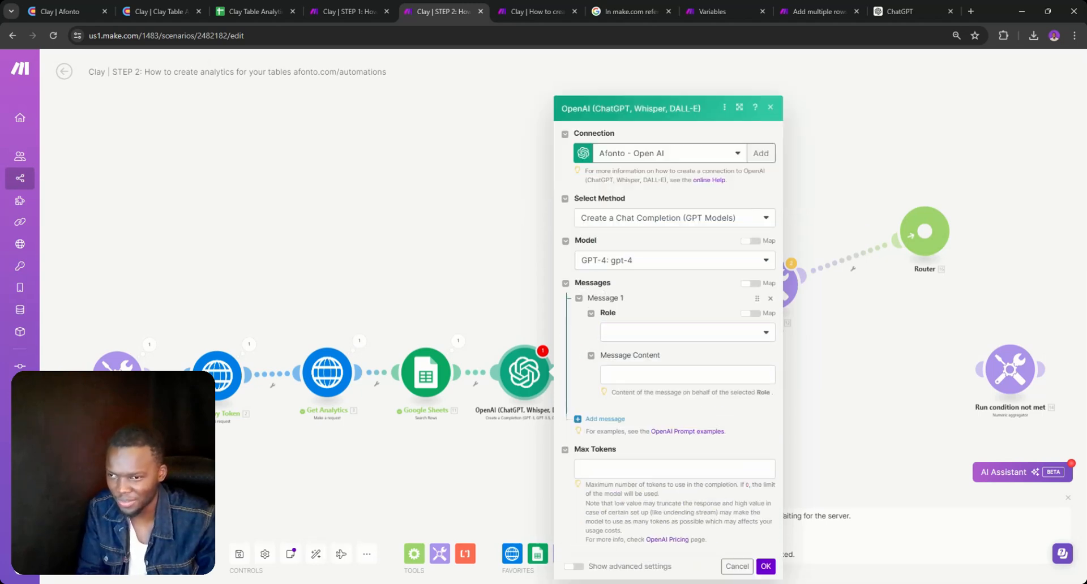
{"action": "left_click", "coordinate": [648, 338]}
{"action": "left_click", "coordinate": [633, 354]}
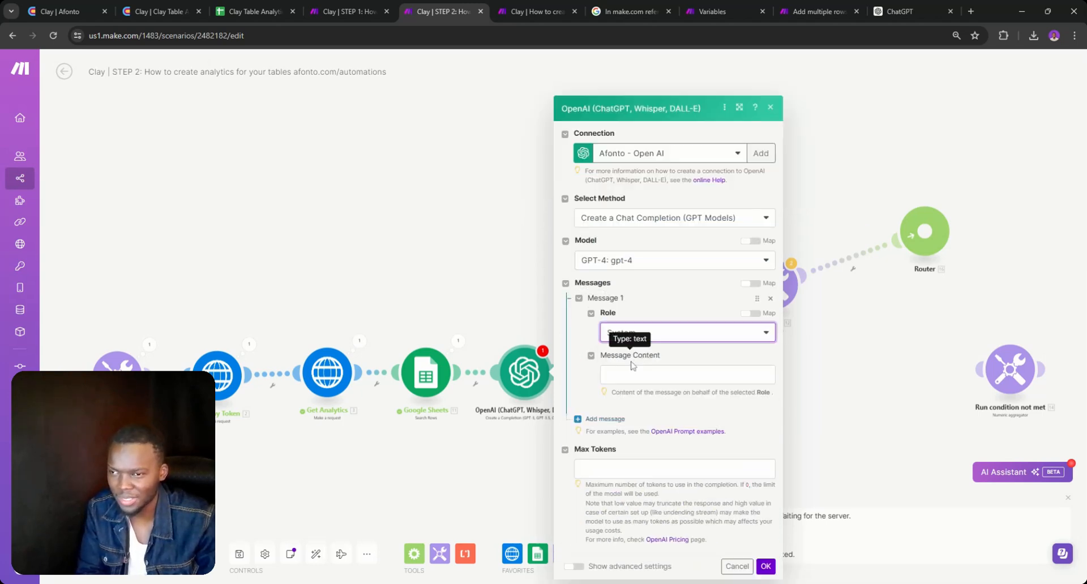
- Insert the Get Analytics Data item twice into the System message content of the OpenAI module
{"action": "left_click", "coordinate": [651, 374]}
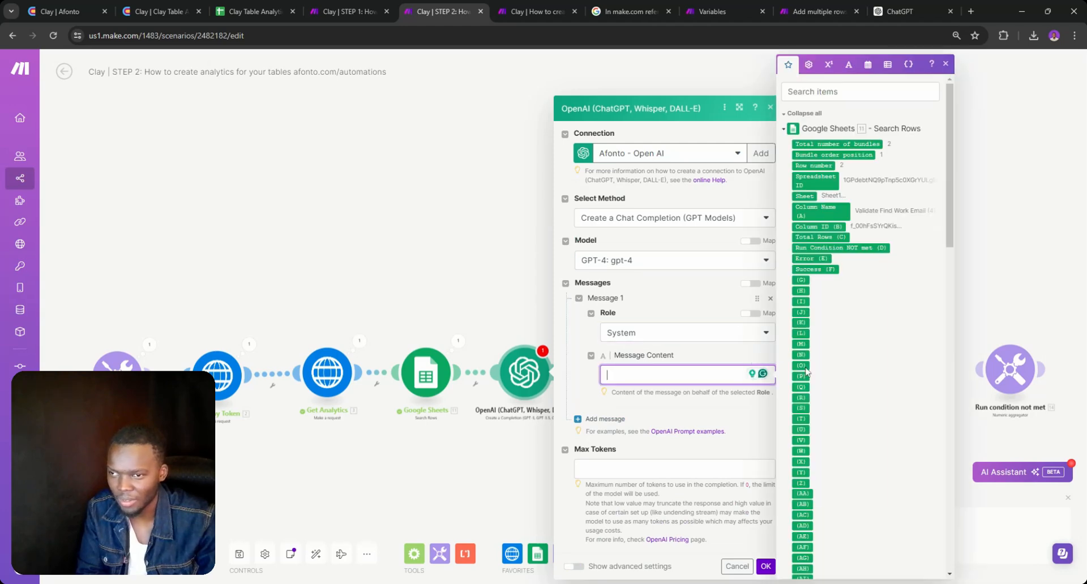
{"action": "scroll", "coordinate": [822, 458], "scroll_direction": "down", "scroll_amount": 15}
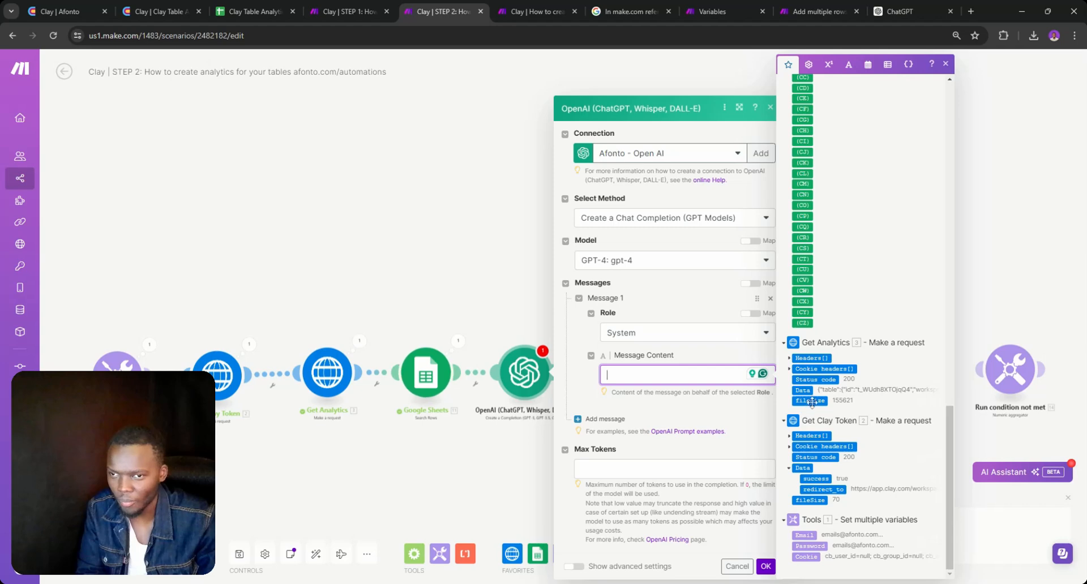
{"action": "left_click_drag", "start_coordinate": [804, 390], "coordinate": [749, 392]}
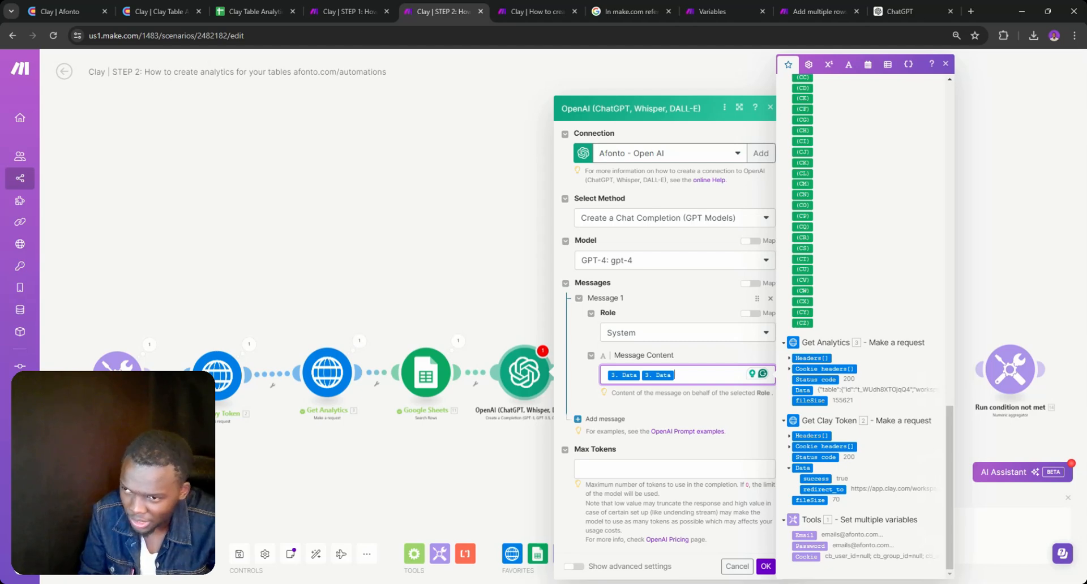
{"action": "left_click", "coordinate": [464, 306]}
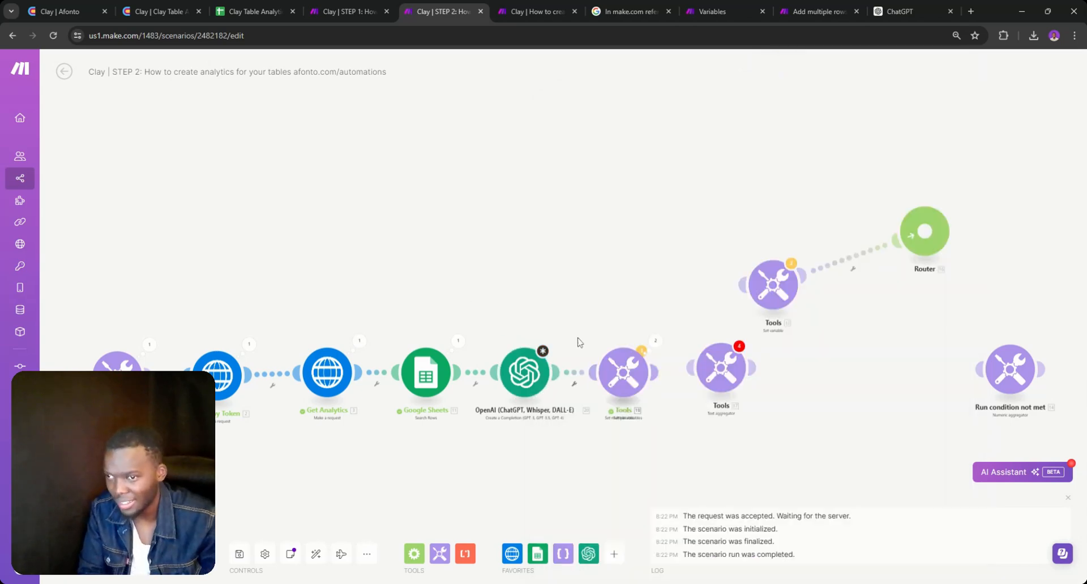
- Copy the value of variable 1, the Column ID expression, from the Tools module and return to the OpenAI module
{"action": "left_click", "coordinate": [624, 376]}
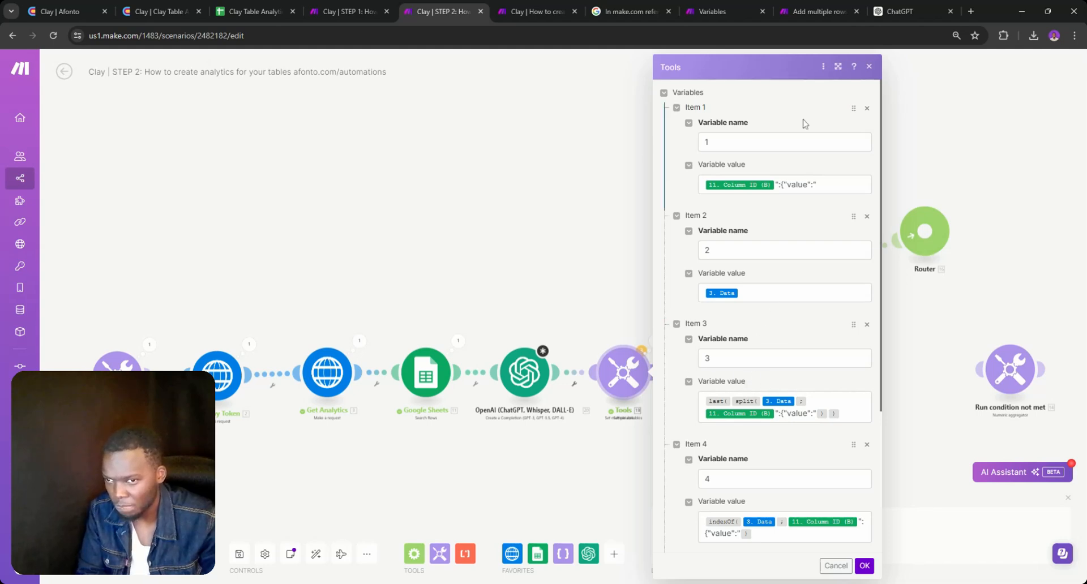
{"action": "triple_click", "coordinate": [821, 184]}
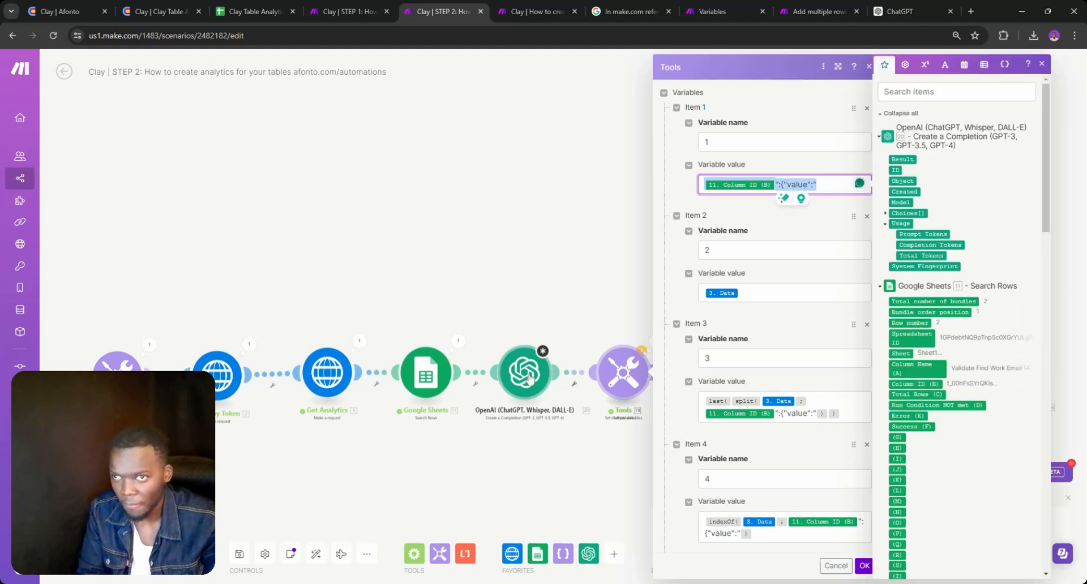
{"action": "left_click", "coordinate": [529, 378]}
- Start the message content with "Find every occurrence of" before the Data items, correcting the spelling of "occurrence"
{"action": "left_click", "coordinate": [608, 374]}
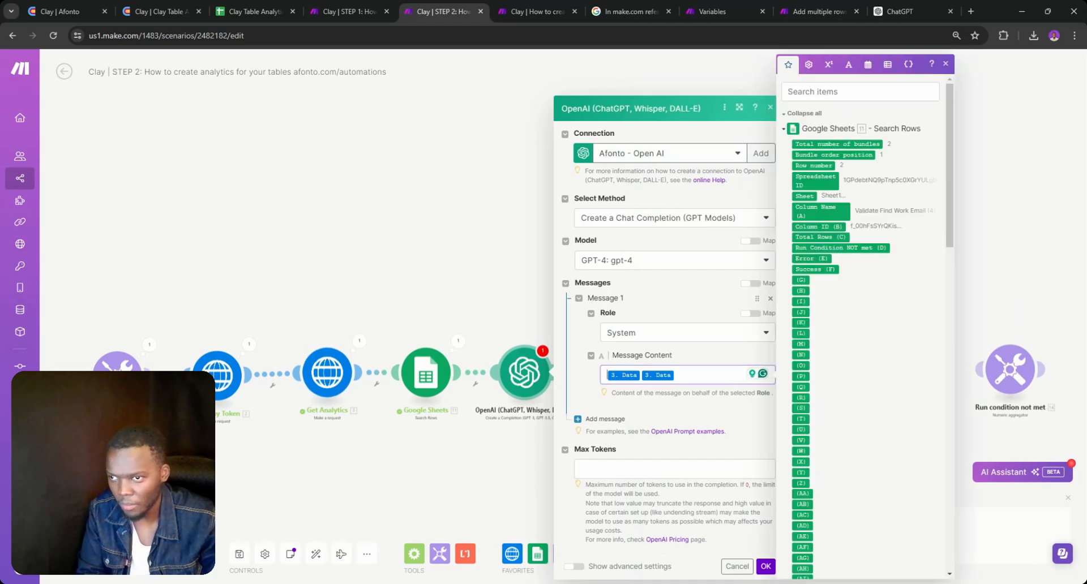
{"action": "type", "text": "Find"}
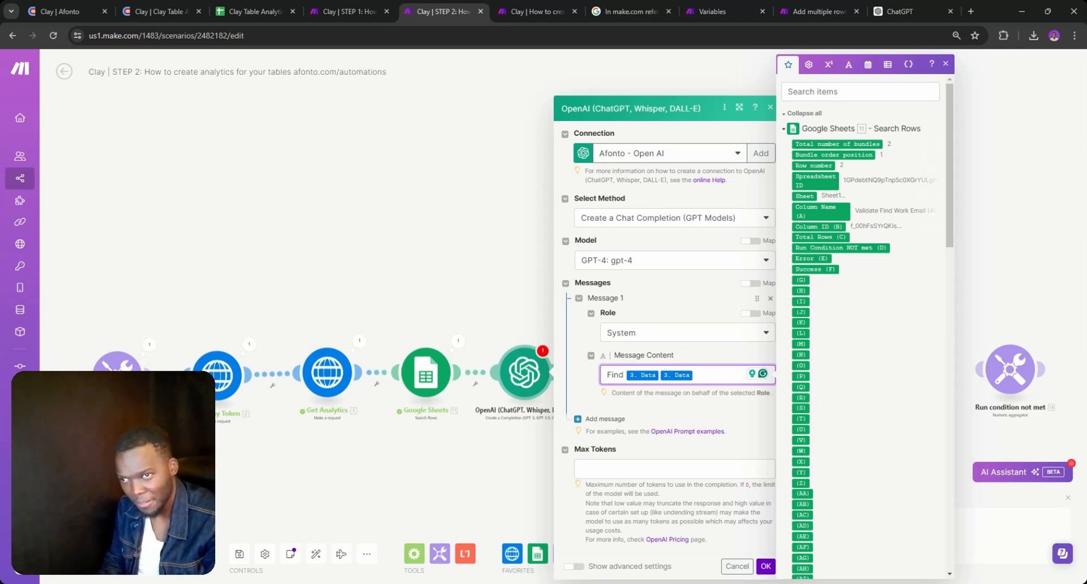
{"action": "type", "text": "every occ"}
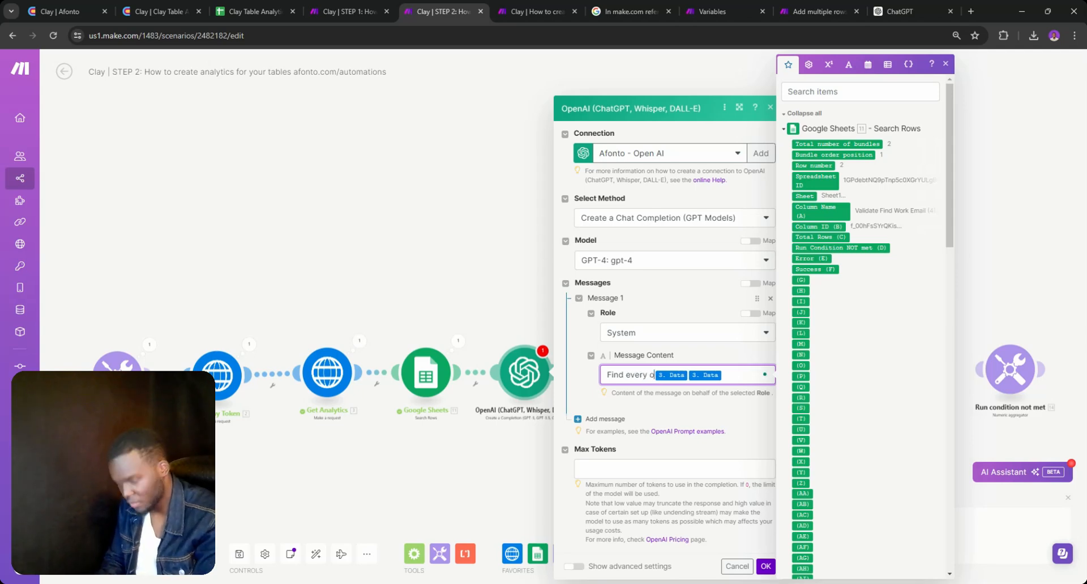
{"action": "type", "text": "urance of"}
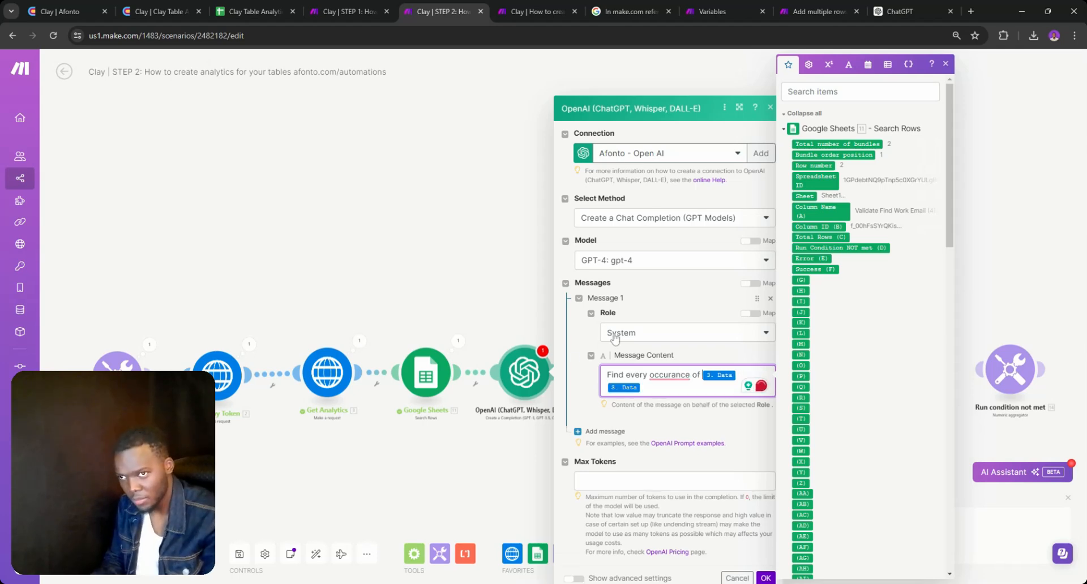
{"action": "mouse_move", "coordinate": [668, 377]}
{"action": "left_click", "coordinate": [672, 405]}
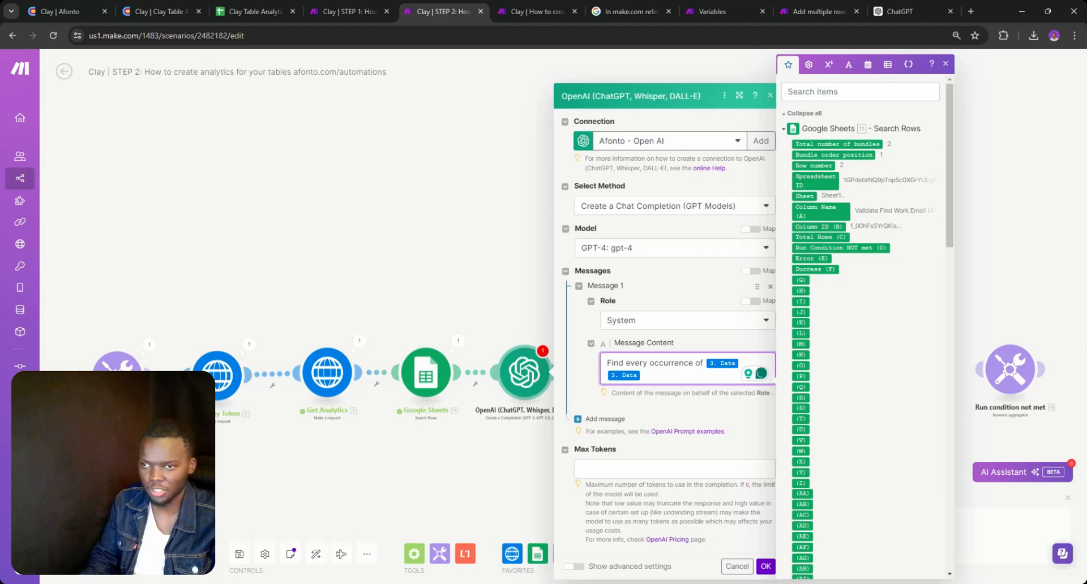
- Add the copied Column ID expression in quotation marks after "Find every occurrence of" in the message content
{"action": "type", "text": "\""}
{"action": "key", "text": "ctrl+v"}
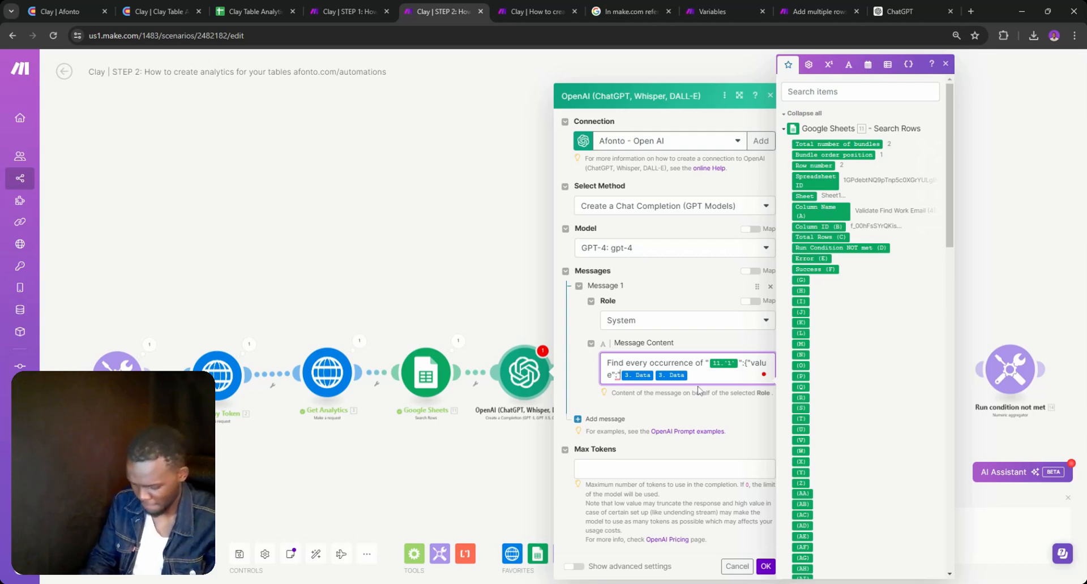
{"action": "type", "text": "\""}
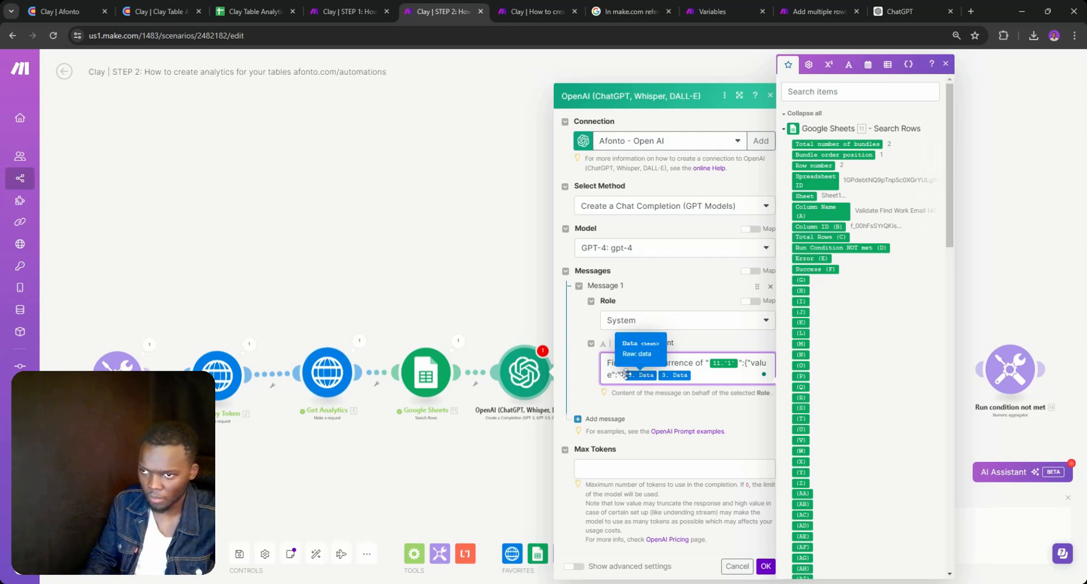
{"action": "type", "text": "\""}
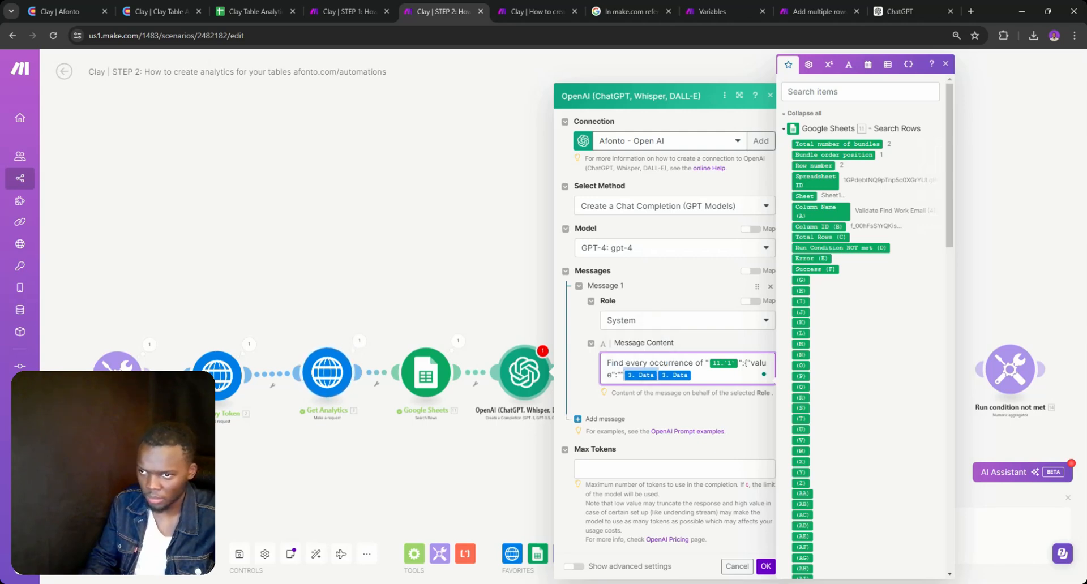
- Continue the prompt with "and create a JSON output of the" between the quoted expression and the Data items
{"action": "type", "text": " and cre"}
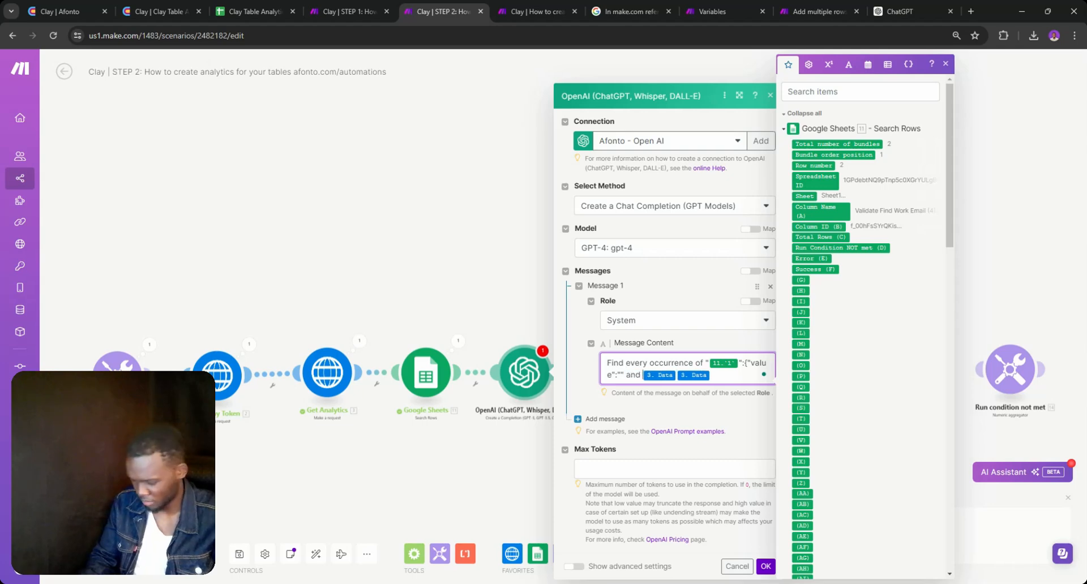
{"action": "type", "text": "ate a"}
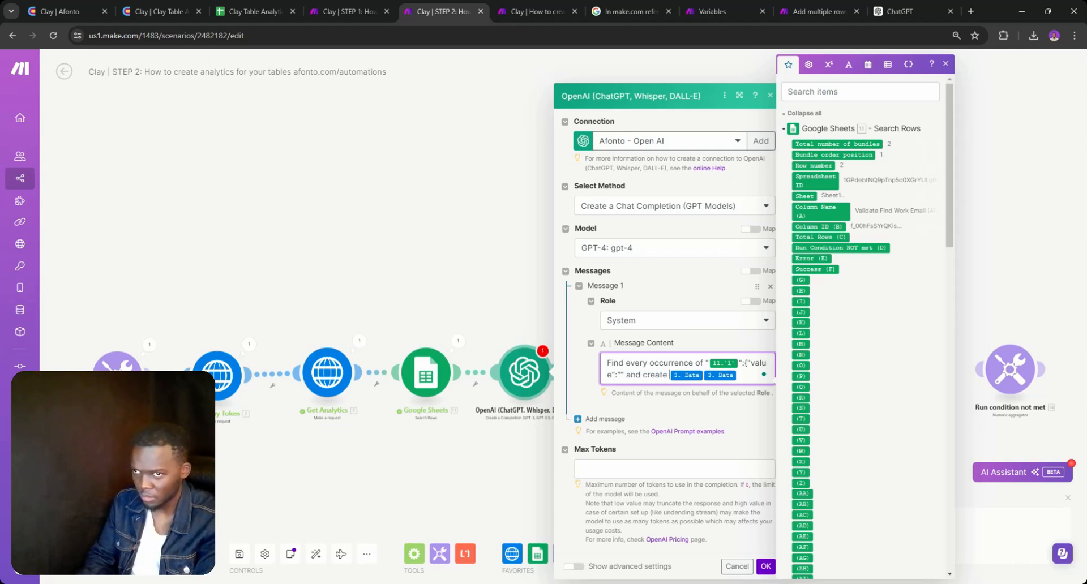
{"action": "type", "text": " JOB"}
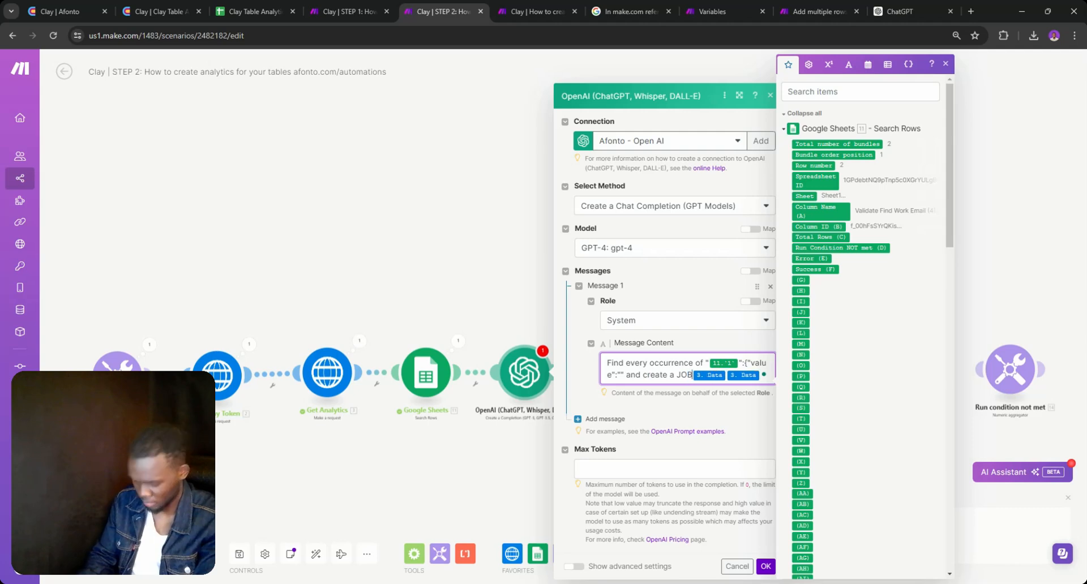
{"action": "key", "text": "BackSpace"}
{"action": "key", "text": "BackSpace"}
{"action": "type", "text": "SON"}
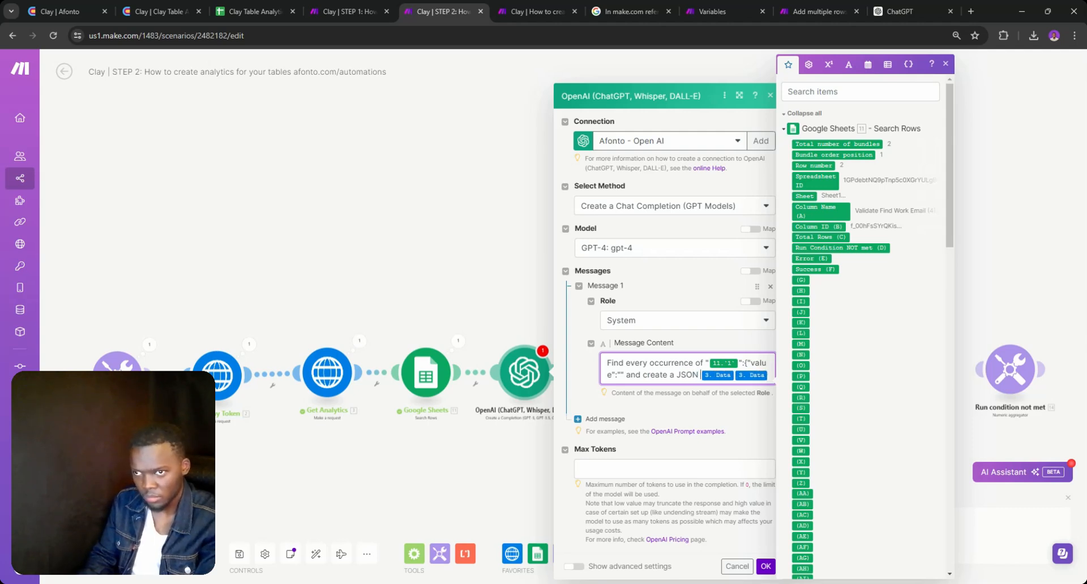
{"action": "type", "text": " output ov"}
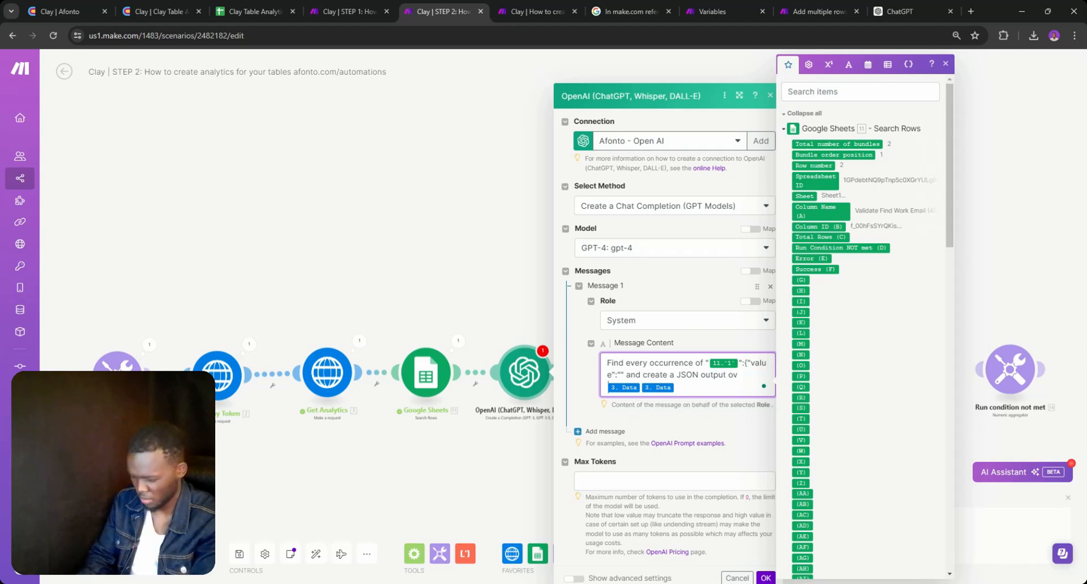
{"action": "key", "text": "BackSpace"}
{"action": "type", "text": "f the"}
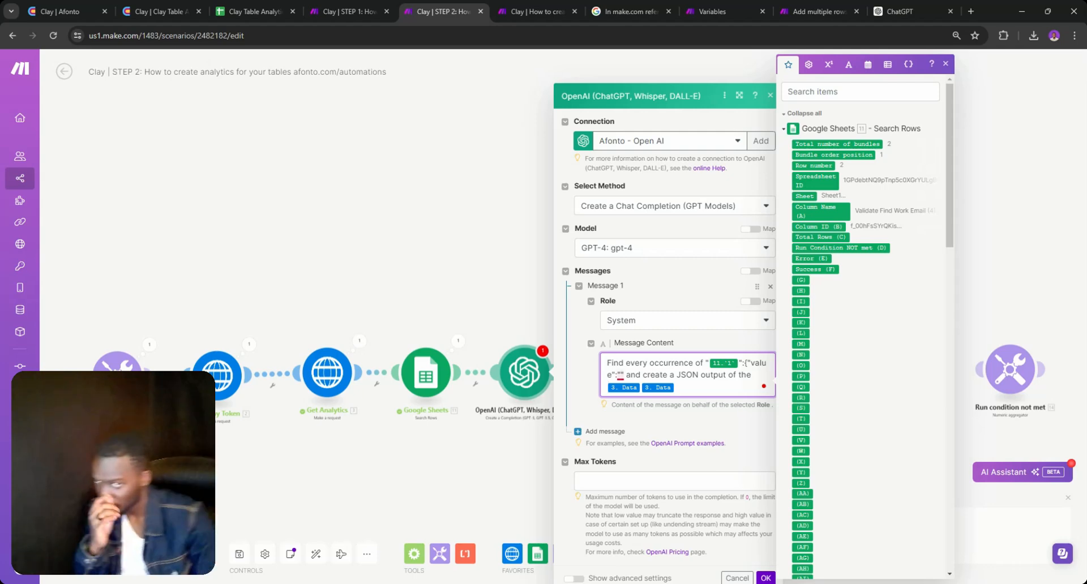
{"action": "mouse_move", "coordinate": [621, 375]}
{"action": "key", "text": "ctrl+v"}
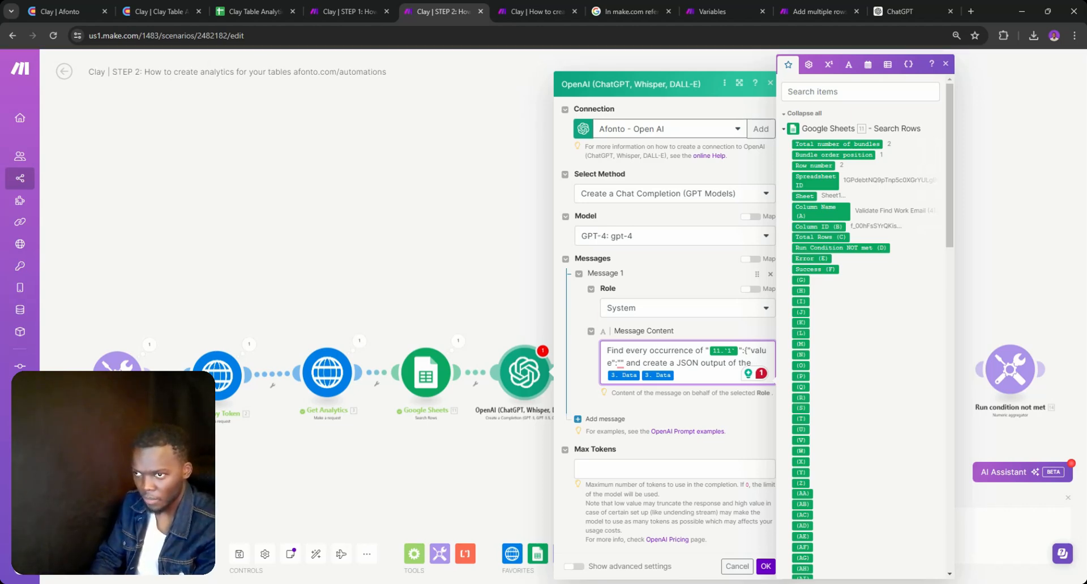
- Consult the Clay Table Analytics spreadsheet and replace the final "the" of the OpenAI prompt with "sum"
{"action": "left_click", "coordinate": [255, 11]}
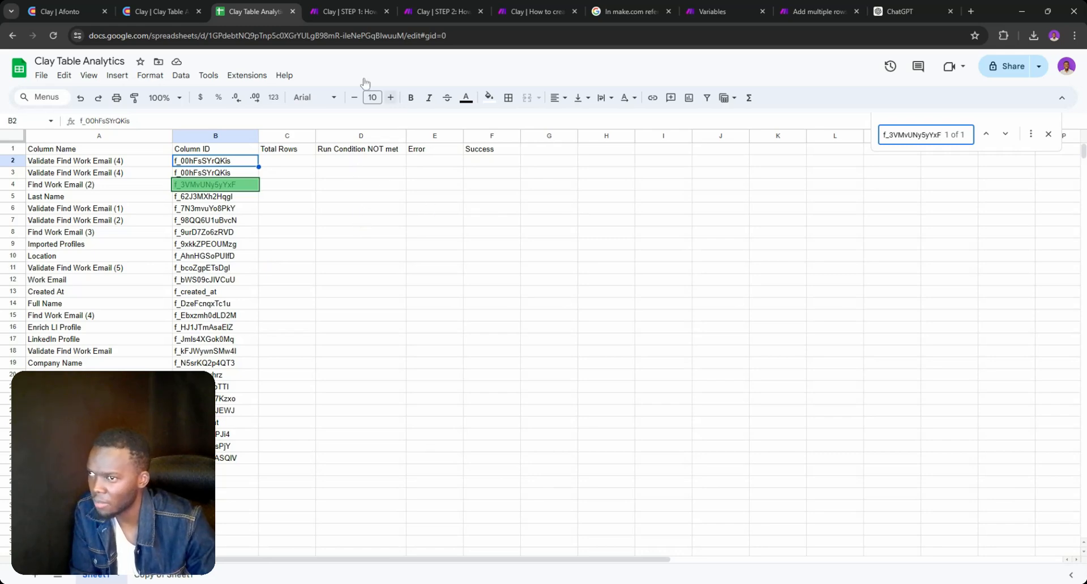
{"action": "left_click", "coordinate": [352, 12]}
{"action": "left_click", "coordinate": [263, 7]}
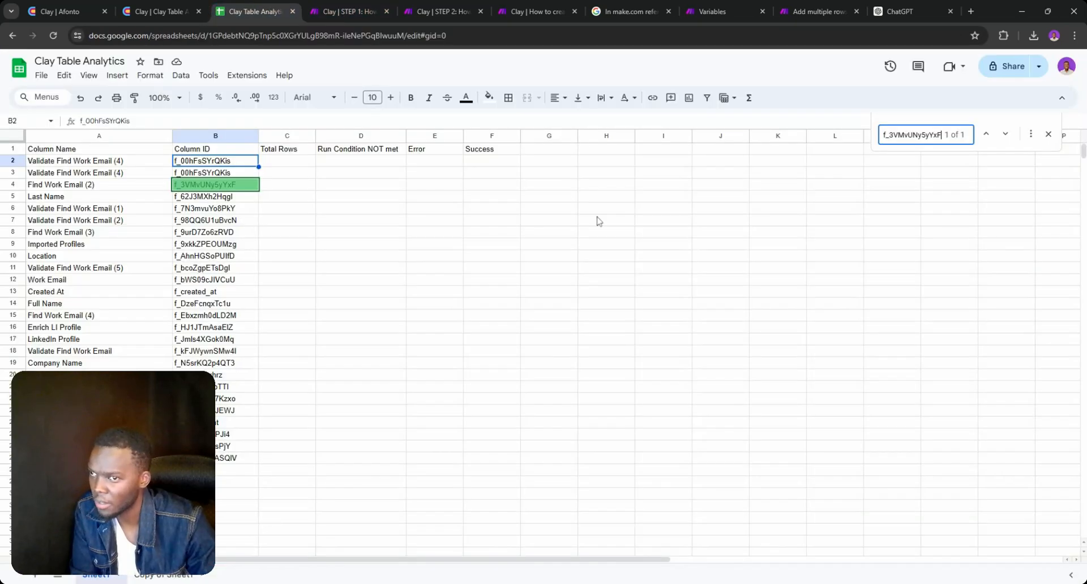
{"action": "left_click", "coordinate": [351, 10]}
{"action": "left_click", "coordinate": [418, 6]}
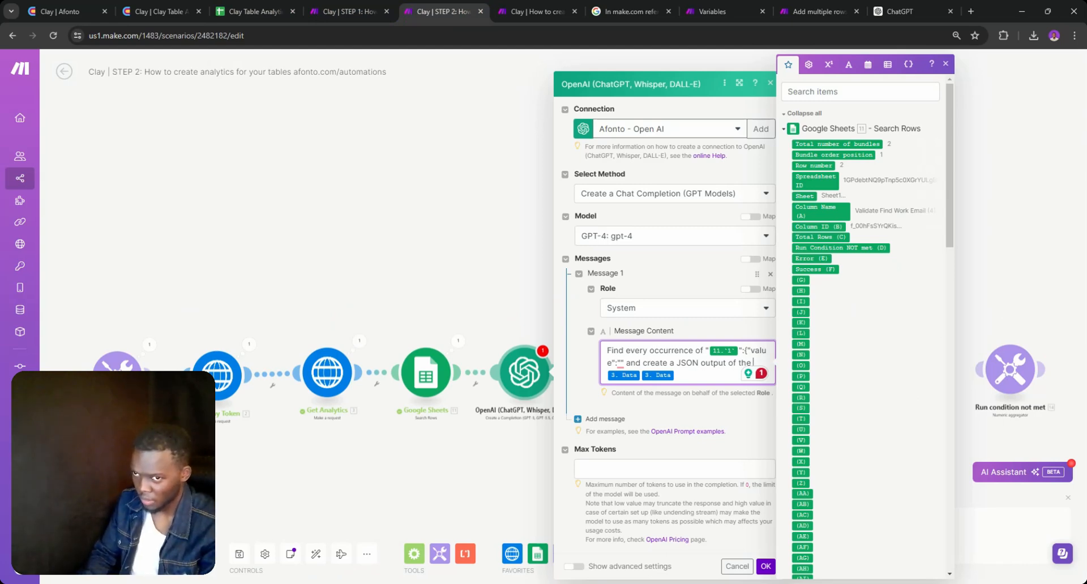
{"action": "key", "text": "BackSpace"}
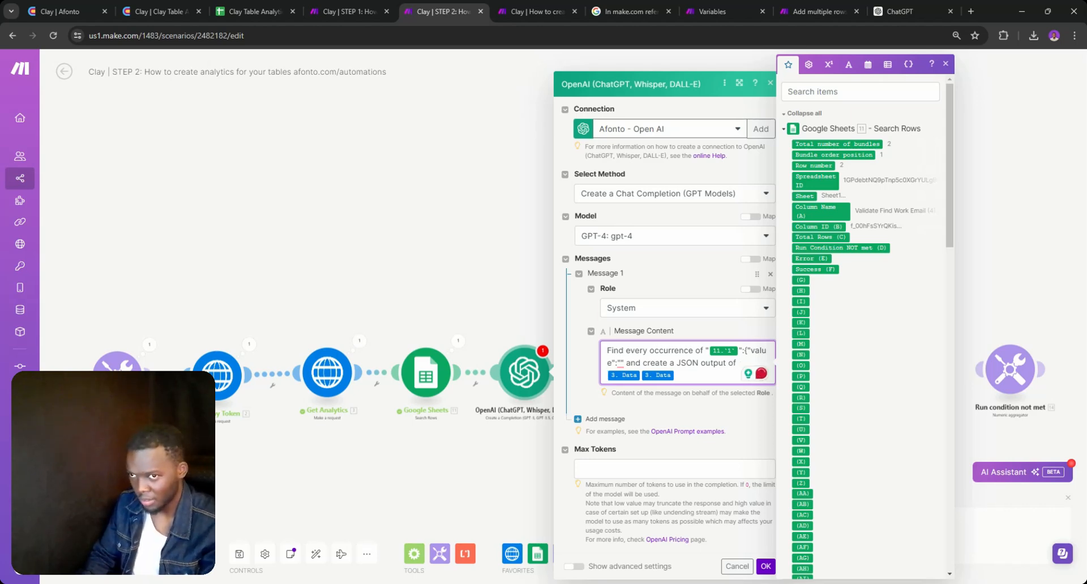
{"action": "type", "text": "um"}
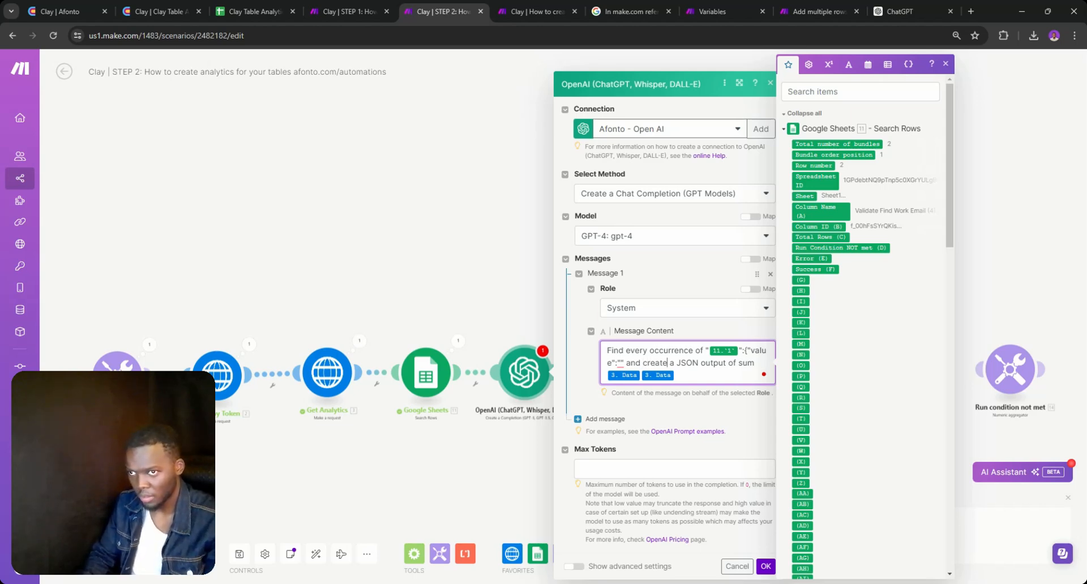
- Insert "sum of all similar values and output them in" after "and create" in the message content
{"action": "type", "text": "sum o "}
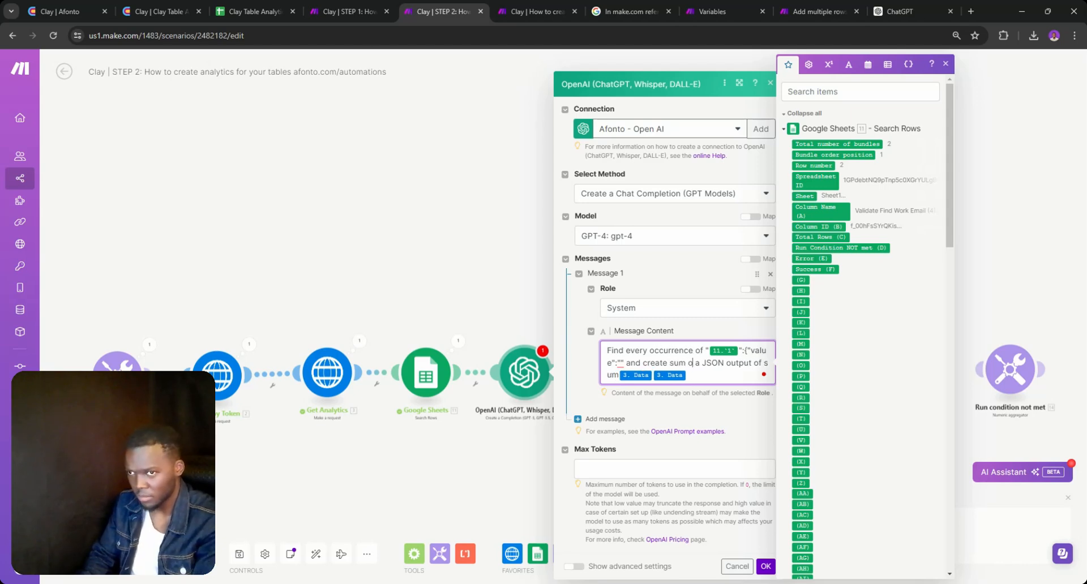
{"action": "type", "text": "f all s"}
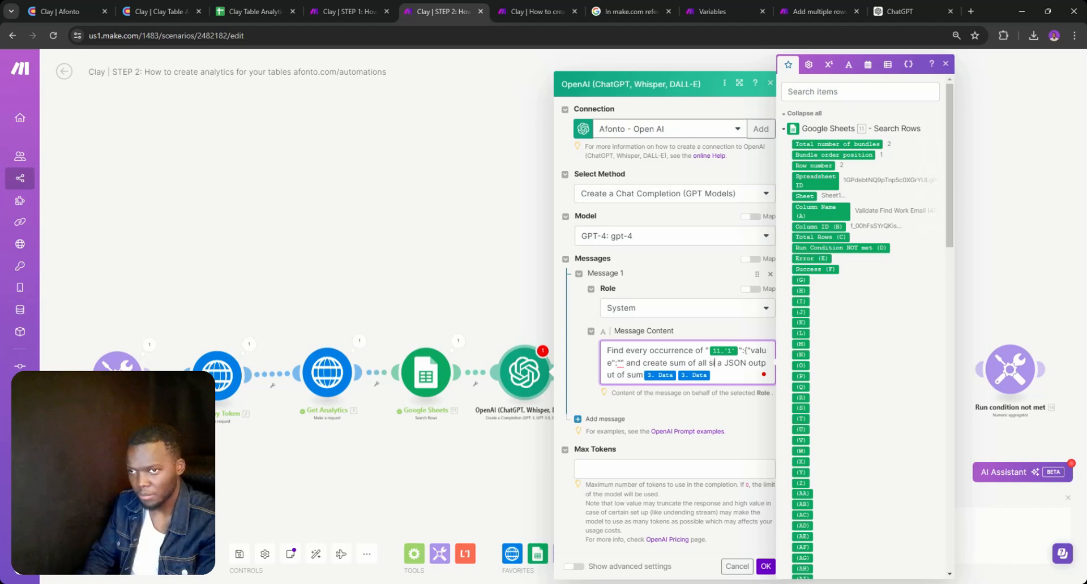
{"action": "type", "text": "imilar"}
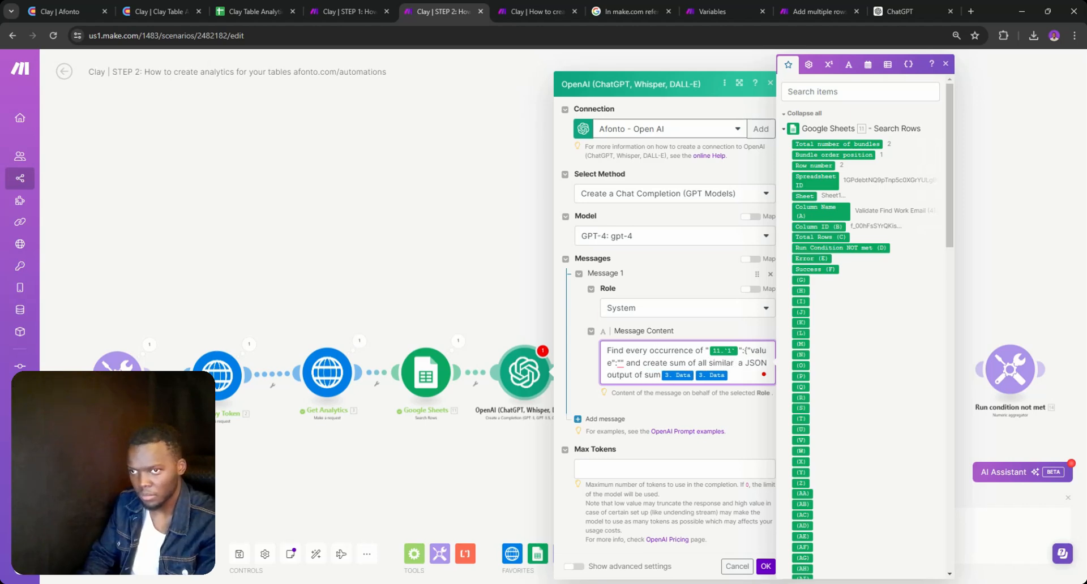
{"action": "type", "text": " values"}
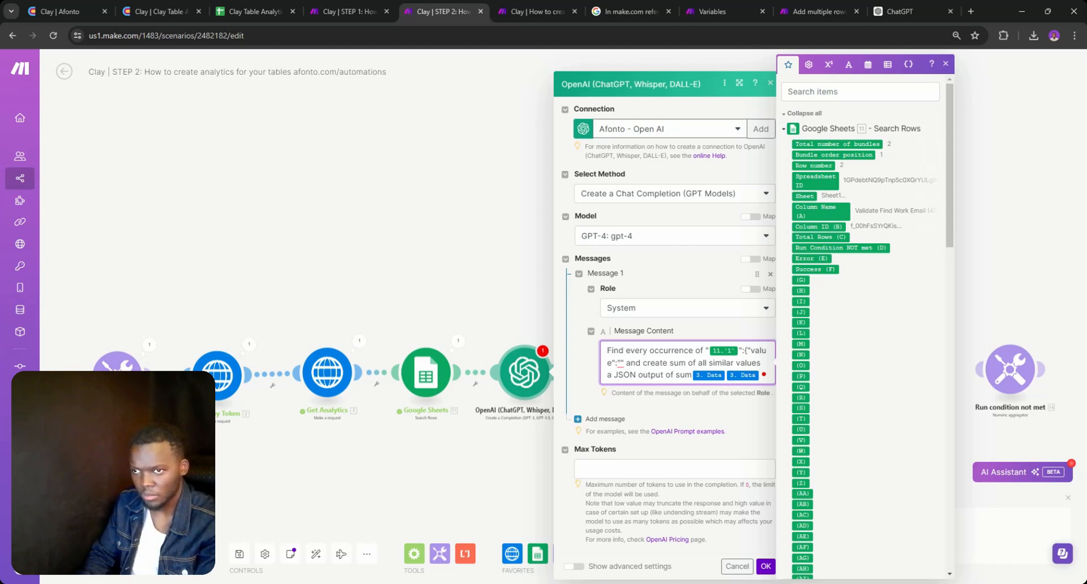
{"action": "type", "text": " and"}
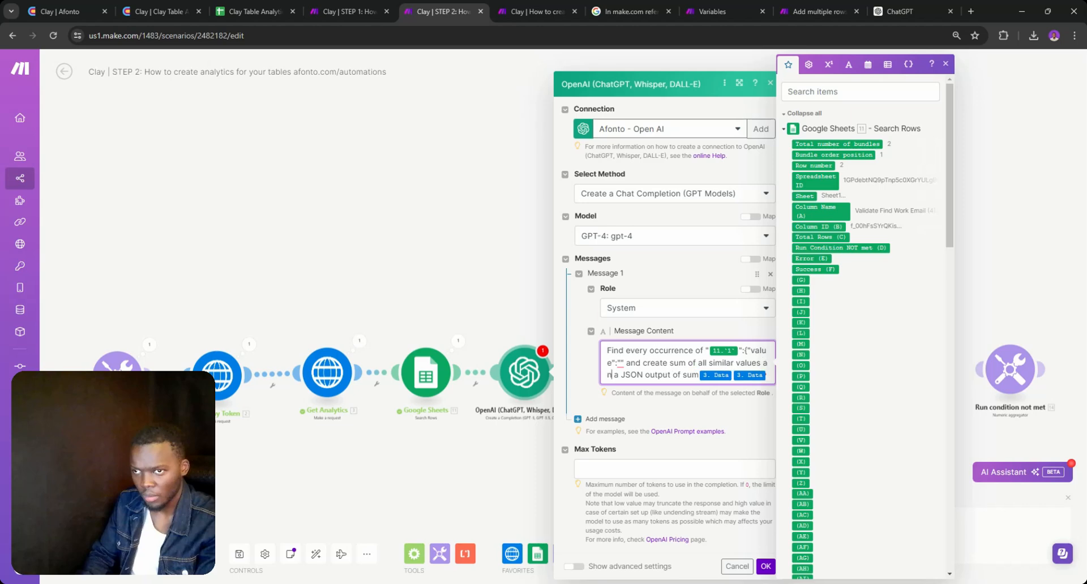
{"action": "key", "text": "BackSpace"}
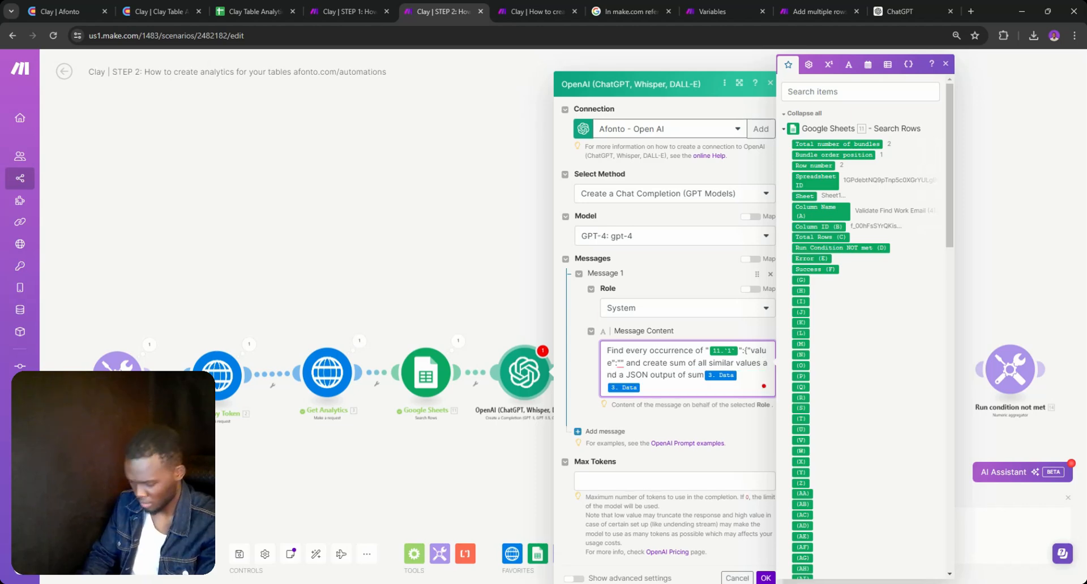
{"action": "type", "text": "out"}
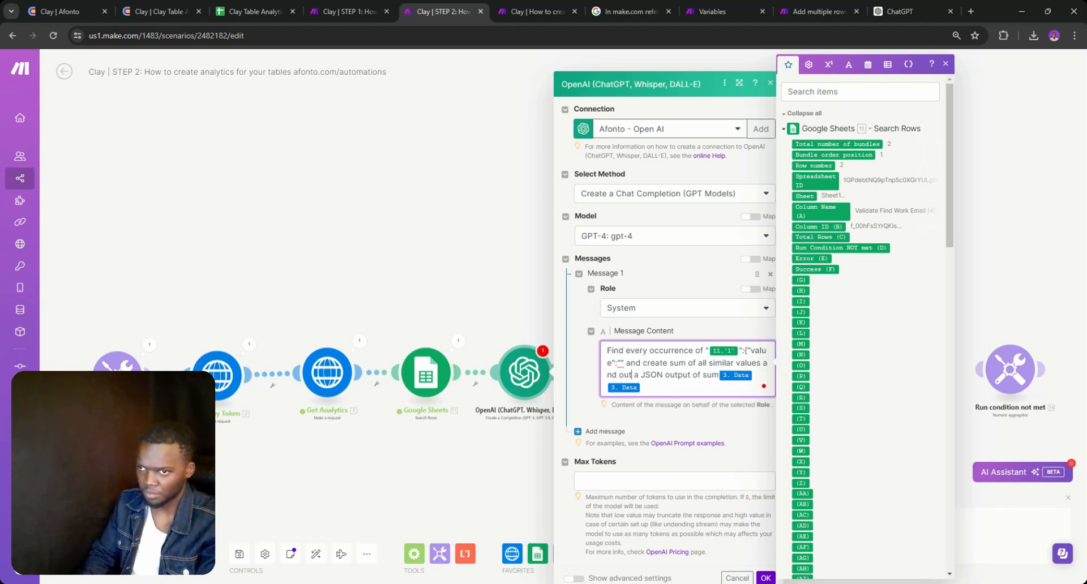
{"action": "type", "text": "put them"}
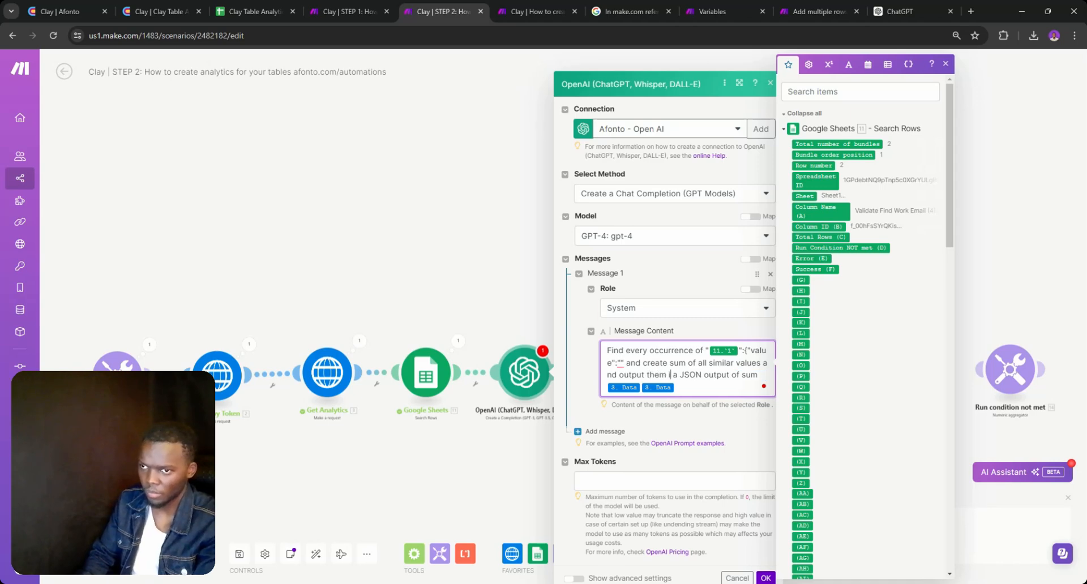
{"action": "type", "text": " in"}
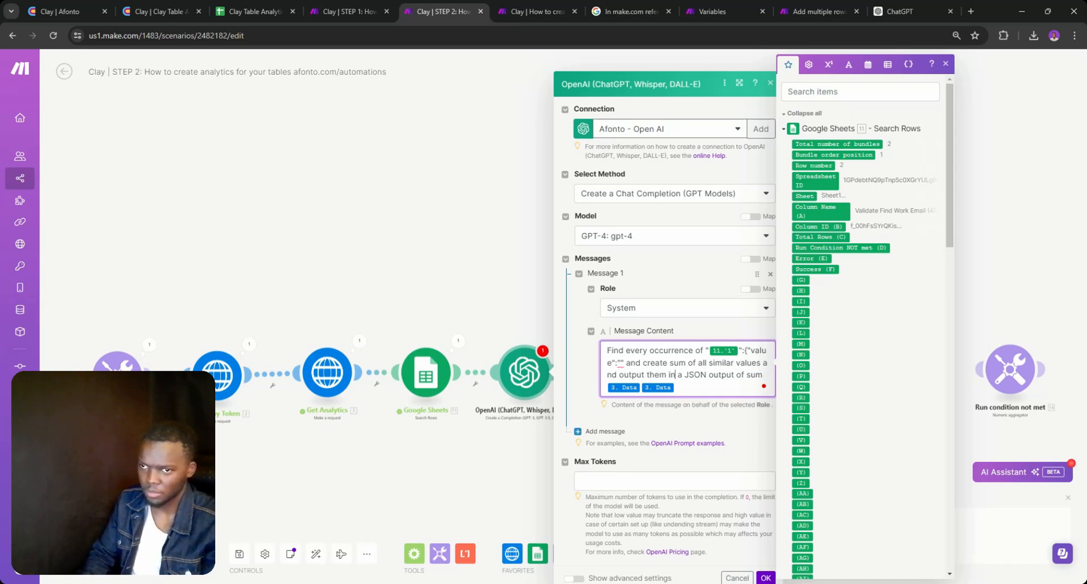
- Continue the message content after "JSON output" with "that looks like this:" and leave blank lines below it
{"action": "left_click", "coordinate": [736, 374]}
{"action": "type", "text": "that looks "}
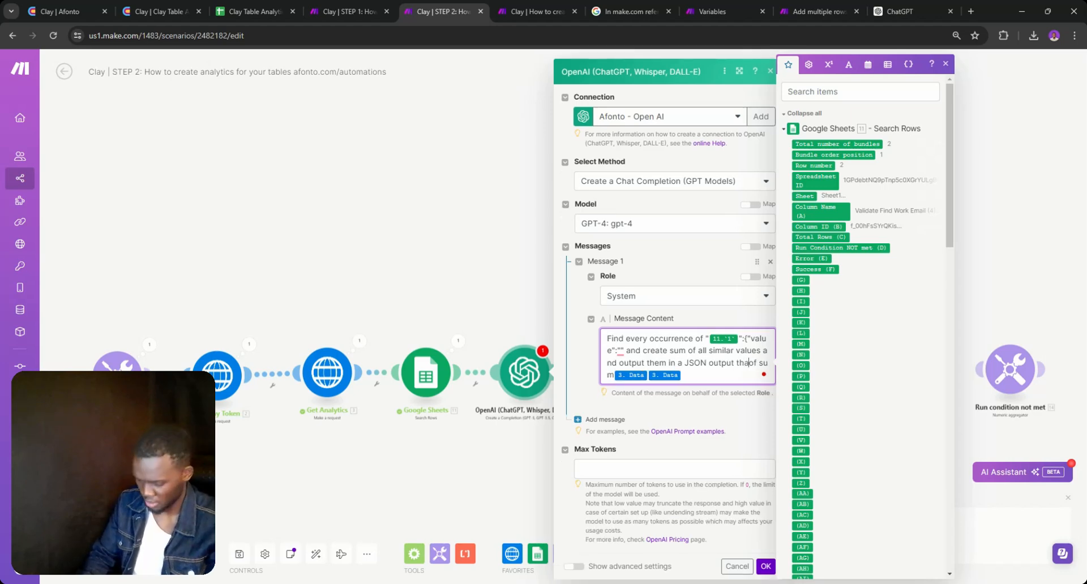
{"action": "type", "text": "like this"}
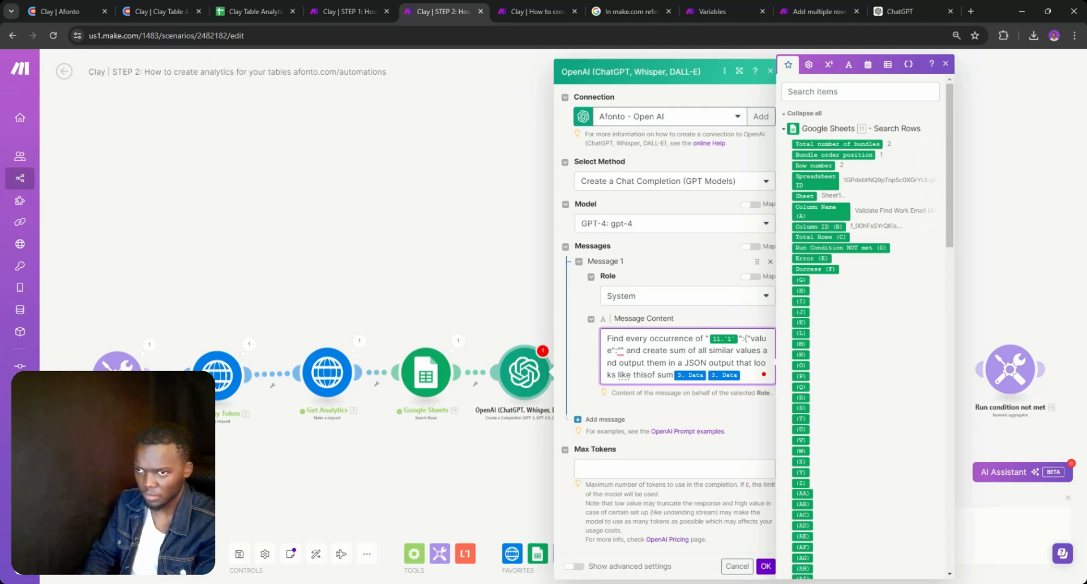
{"action": "type", "text": ":"}
{"action": "key", "text": "Return"}
{"action": "key", "text": "Return"}
{"action": "key", "text": "Up"}
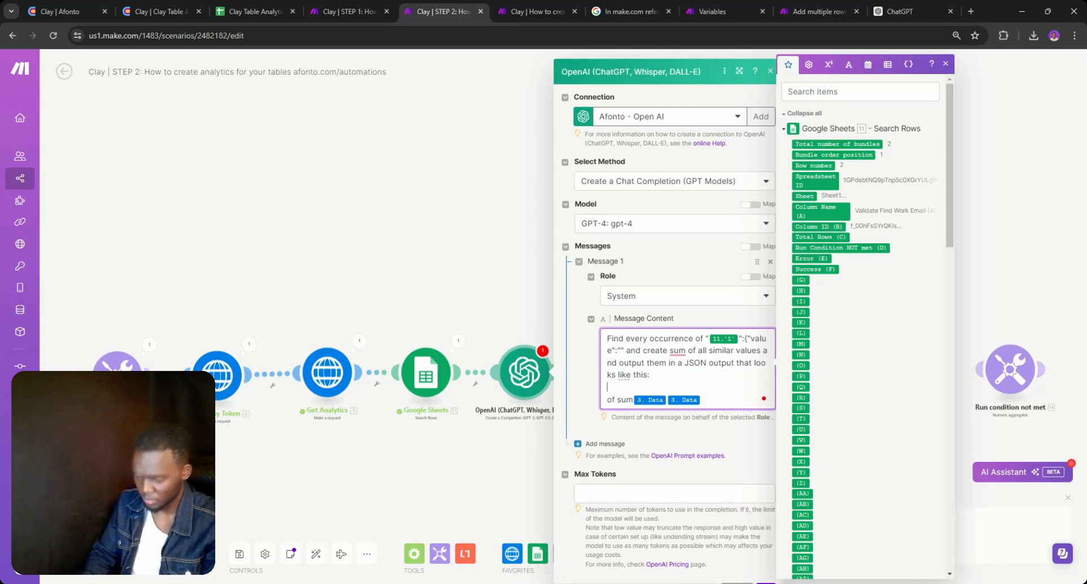
{"action": "key", "text": "Return"}
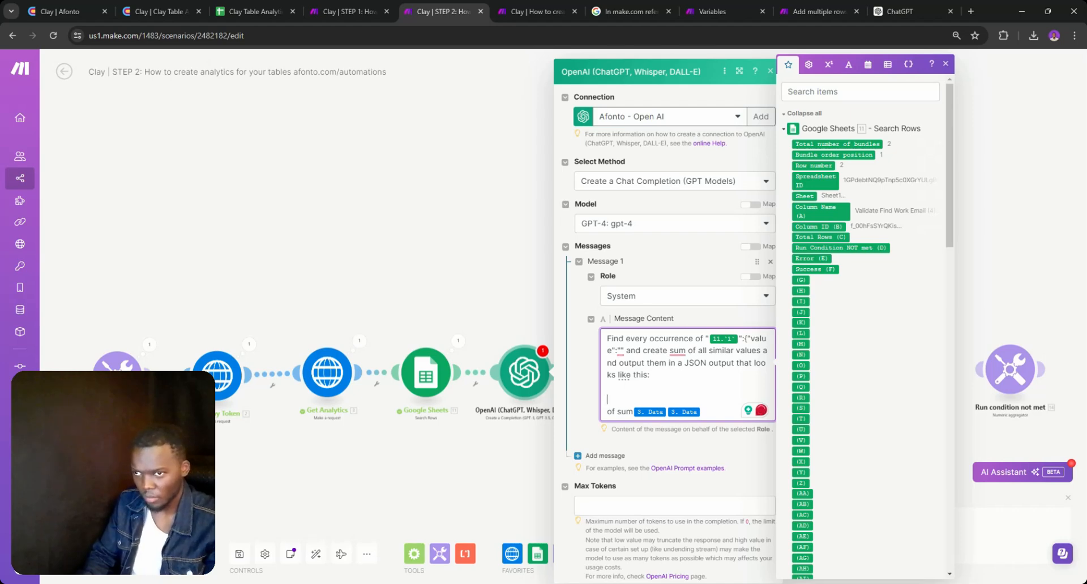
- Start the sample JSON object with an opening brace and the entry "Run Condition Not Met":42, on its own line
{"action": "type", "text": "{"}
{"action": "key", "text": "Return"}
{"action": "type", "text": "\""}
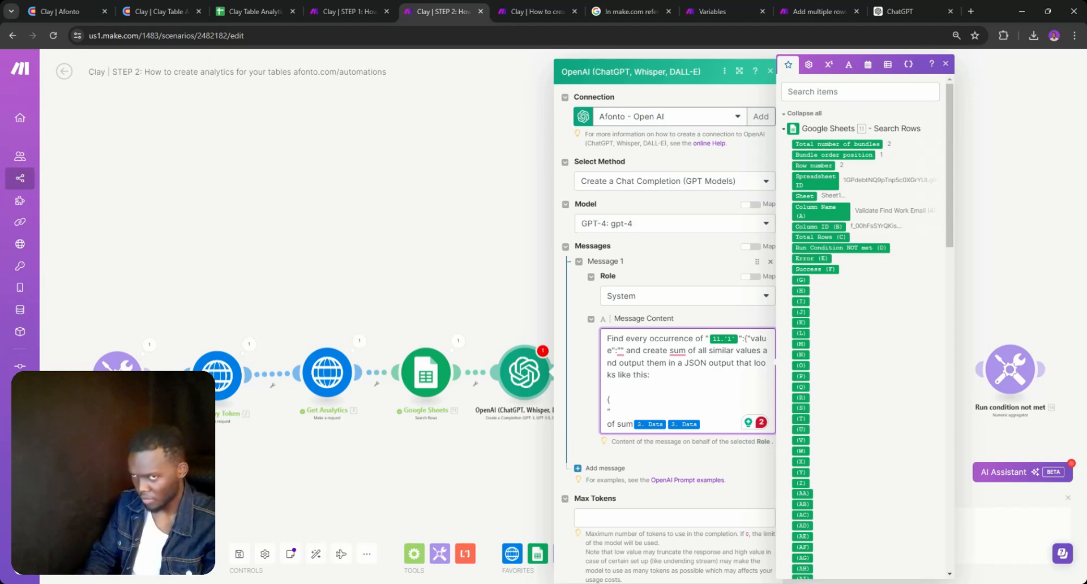
{"action": "type", "text": "Run "}
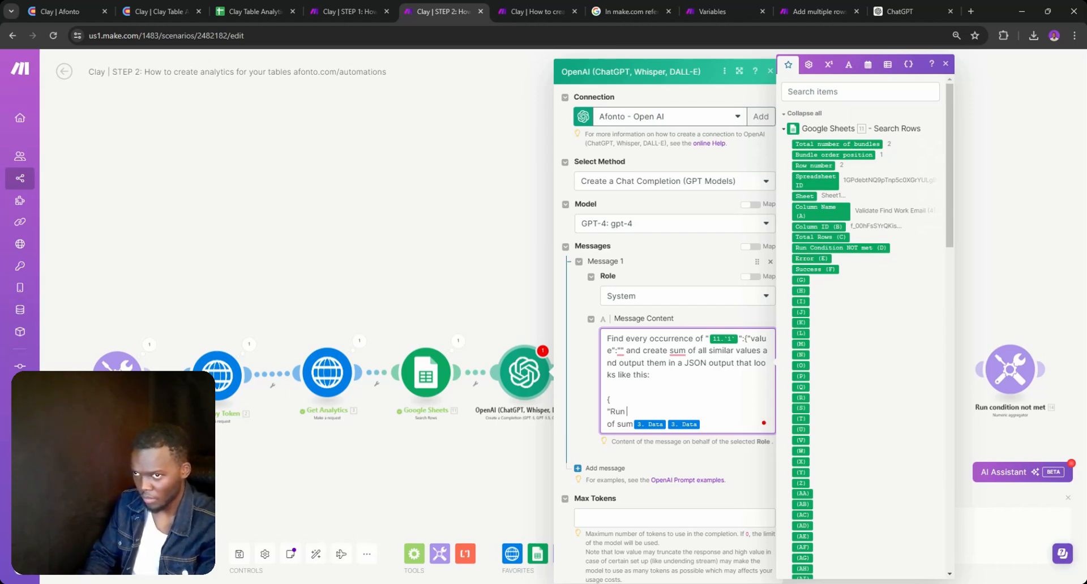
{"action": "type", "text": "Conditi"}
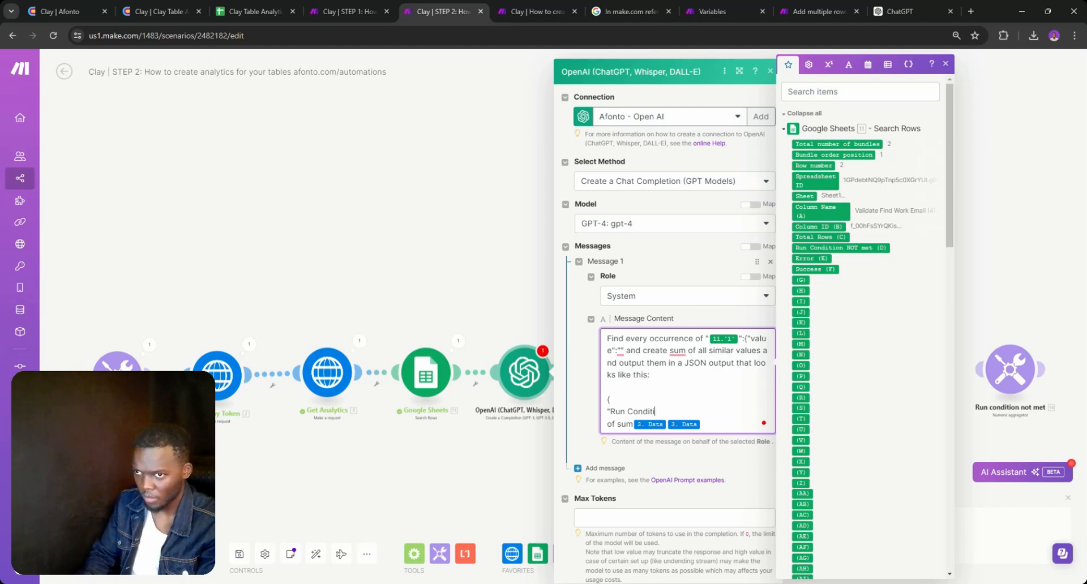
{"action": "type", "text": "on"}
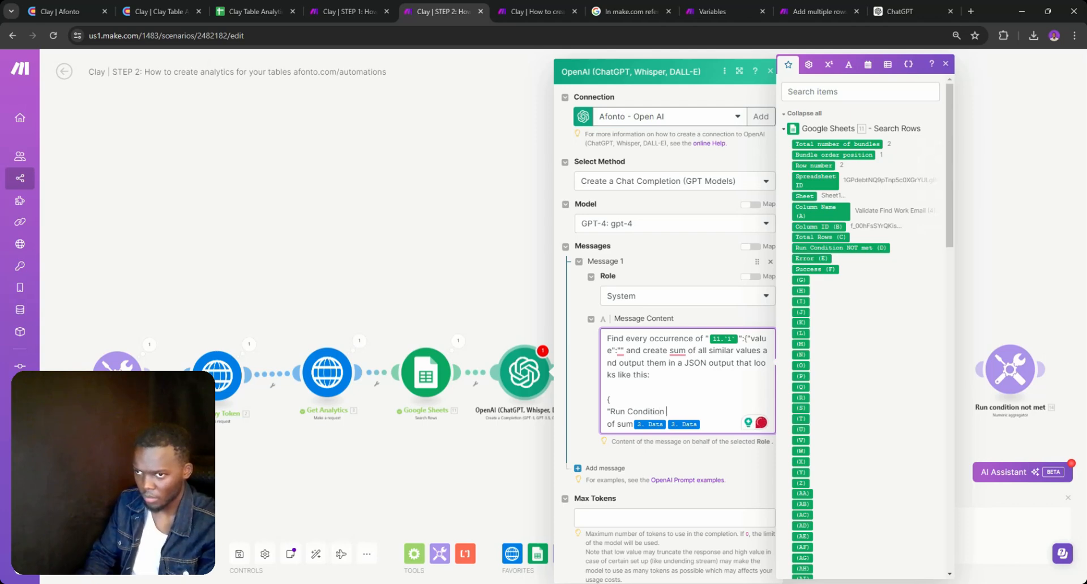
{"action": "type", "text": " Not ME"}
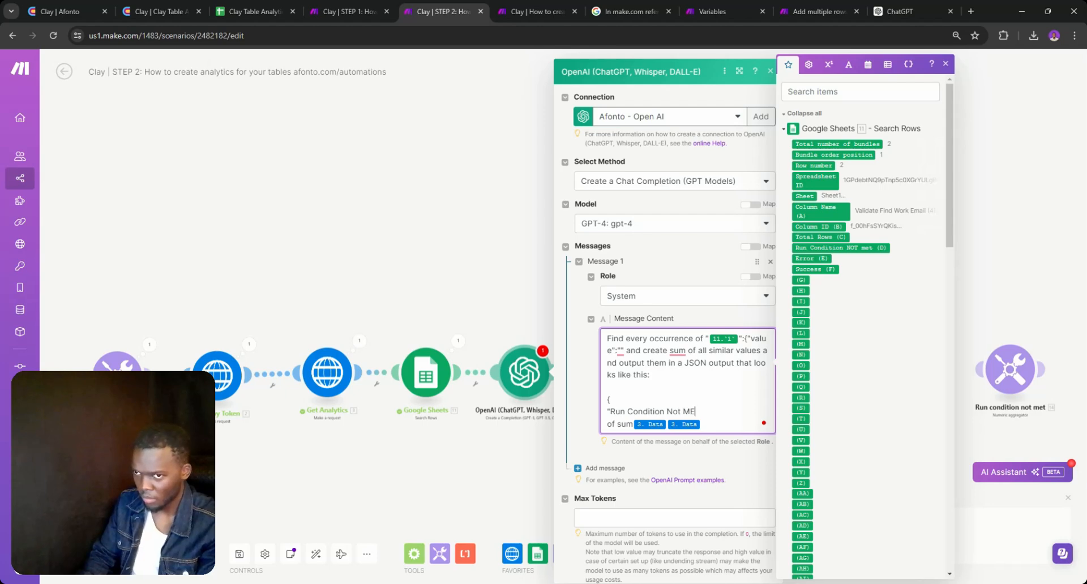
{"action": "key", "text": "BackSpace"}
{"action": "type", "text": "et\":\""}
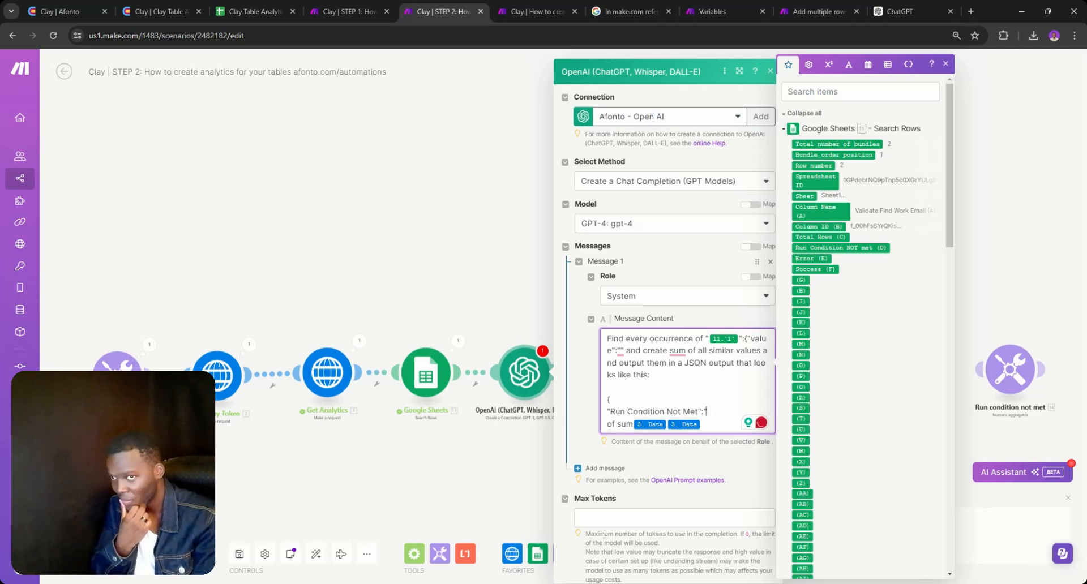
{"action": "key", "text": "BackSpace"}
{"action": "key", "text": "BackSpace"}
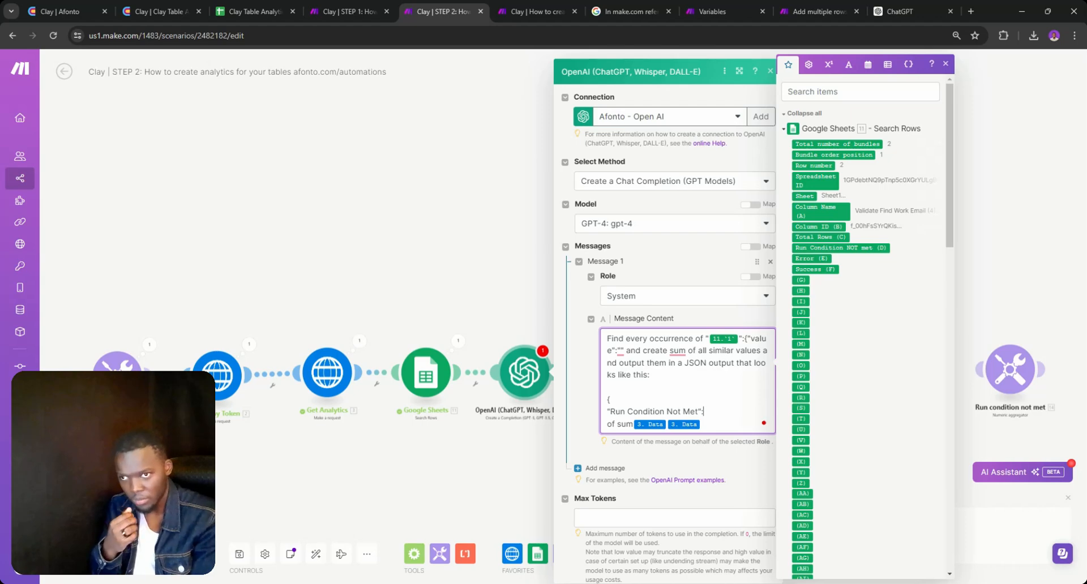
{"action": "type", "text": "42"}
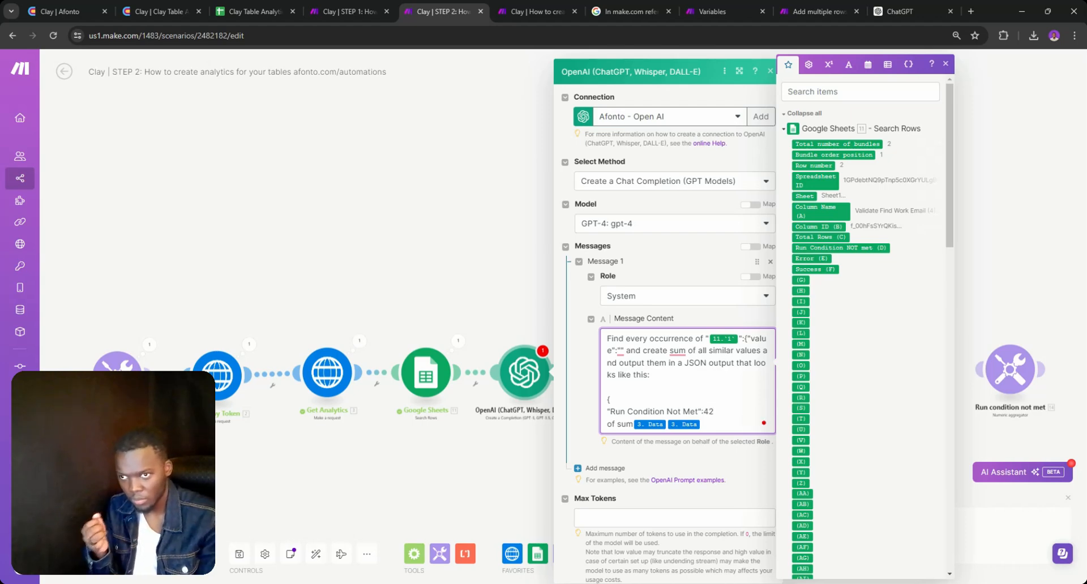
{"action": "type", "text": ","}
{"action": "key", "text": "Return"}
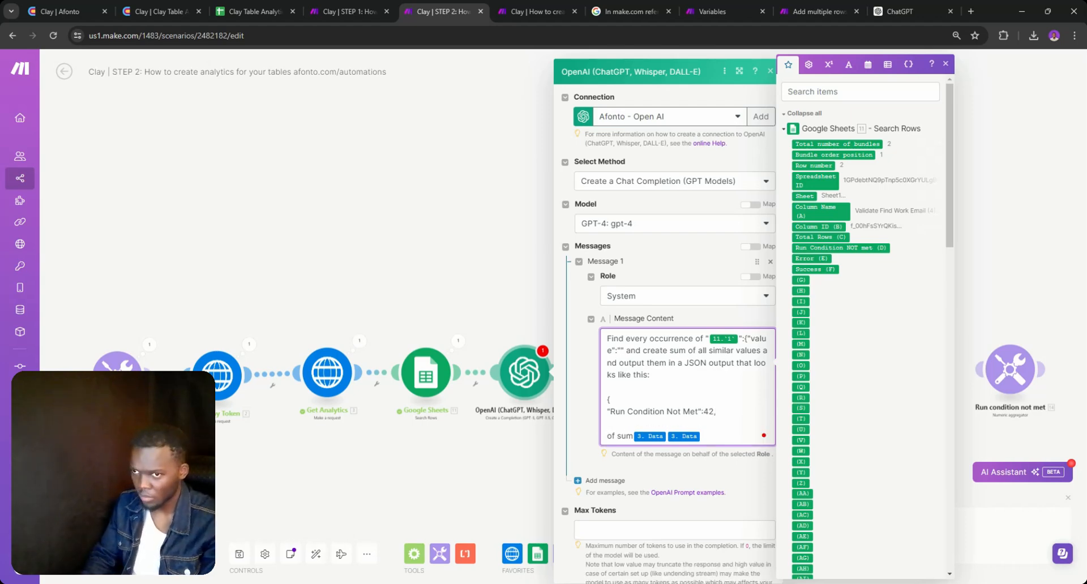
- Add the entry "Success":62 to the sample JSON and finish the object with a closing brace
{"action": "type", "text": "\""}
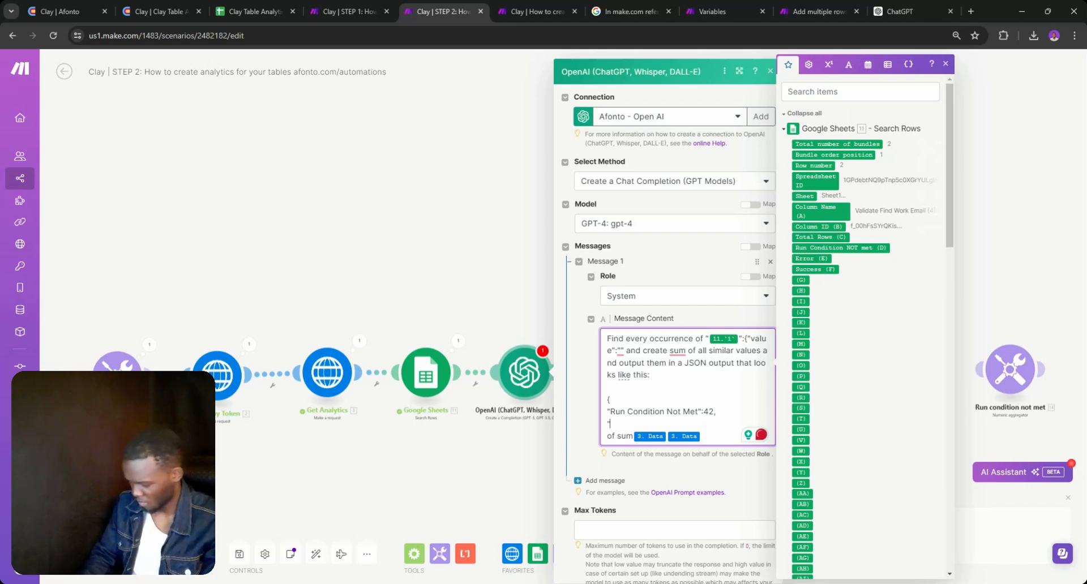
{"action": "type", "text": "Success"}
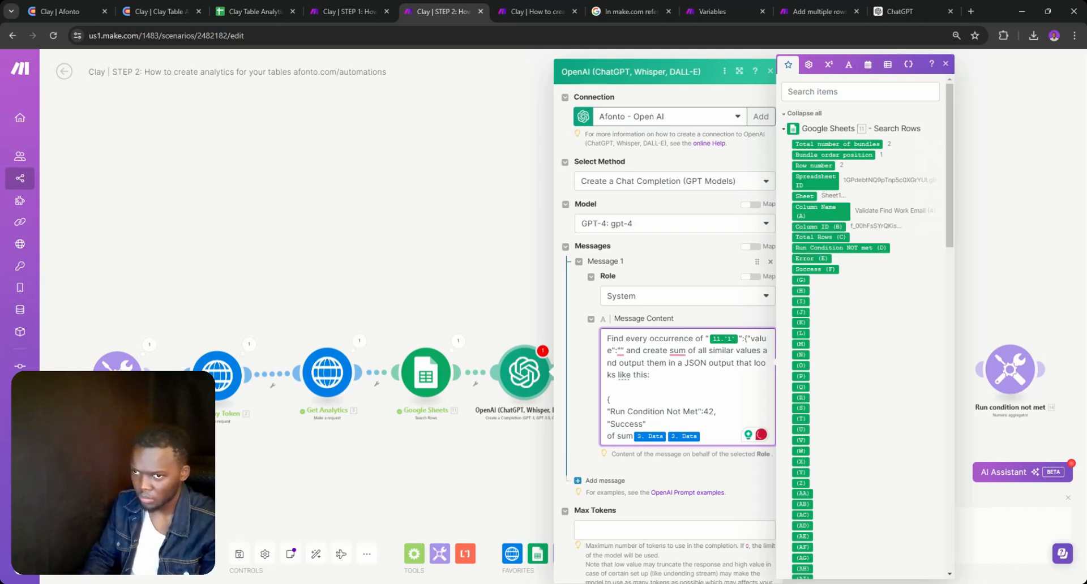
{"action": "type", "text": "\":"}
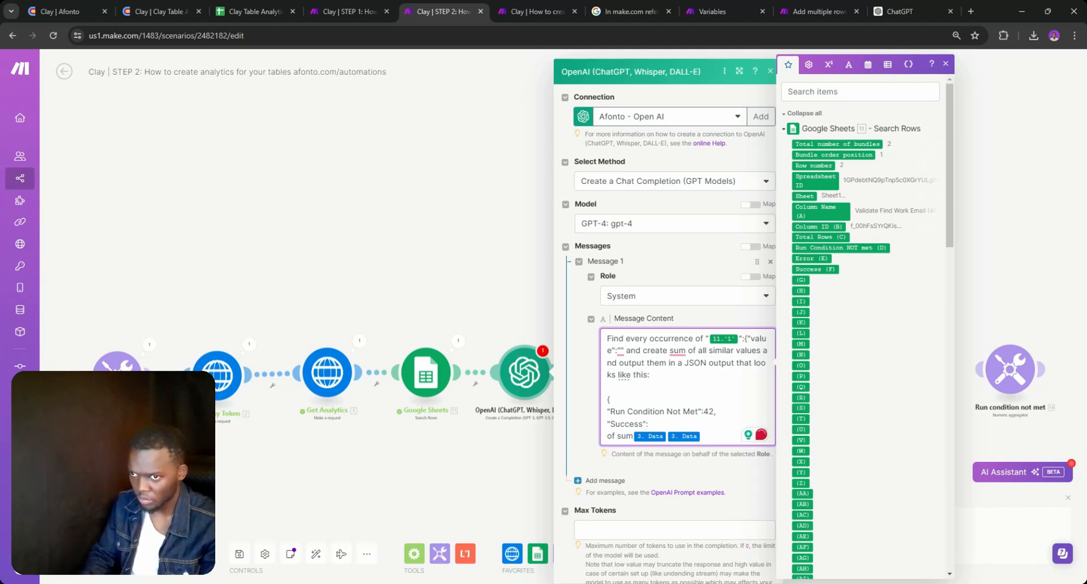
{"action": "type", "text": "62,"}
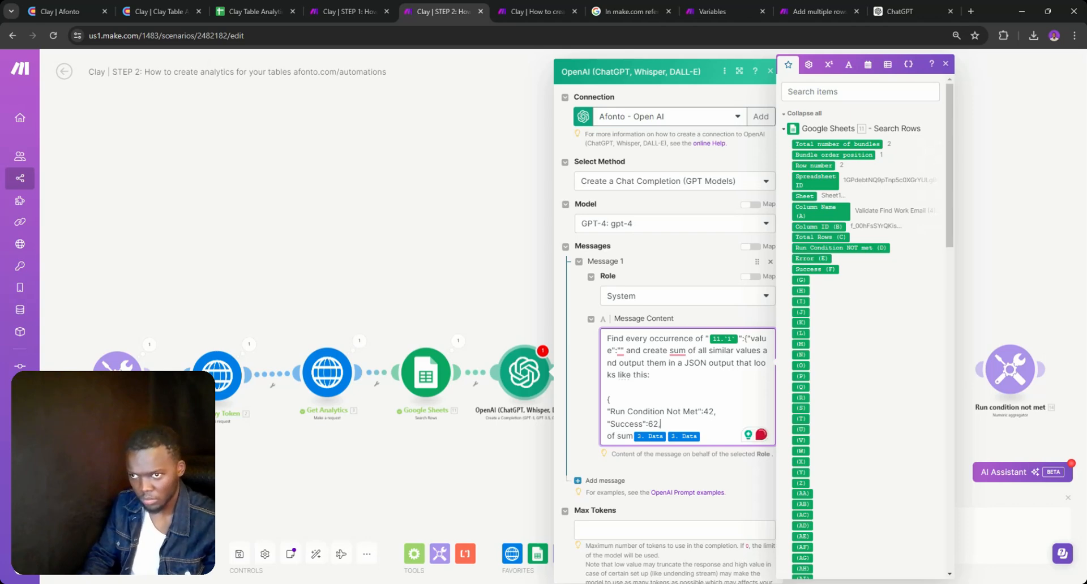
{"action": "key", "text": "Return"}
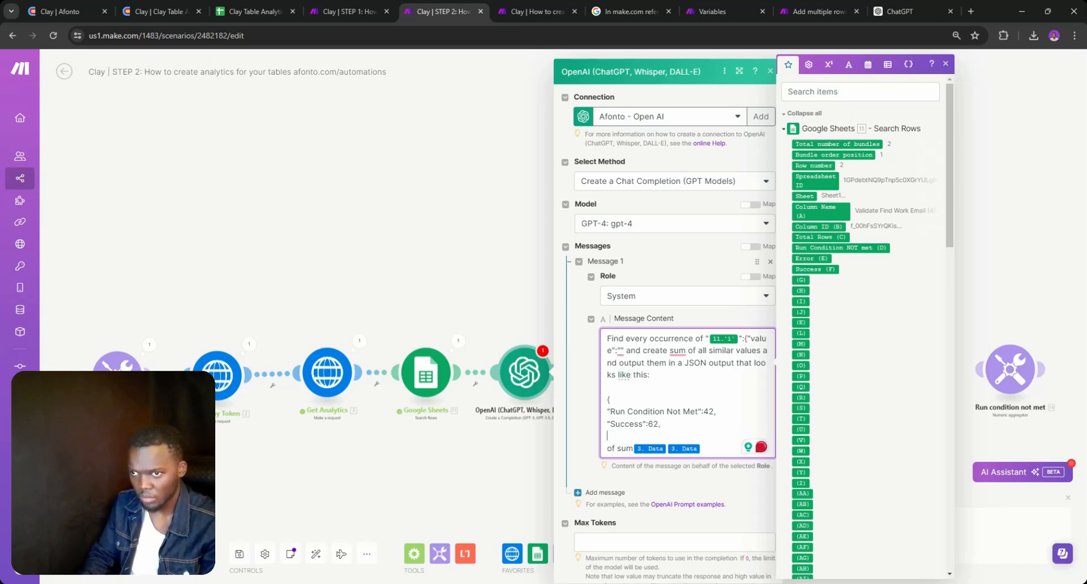
{"action": "type", "text": "}"}
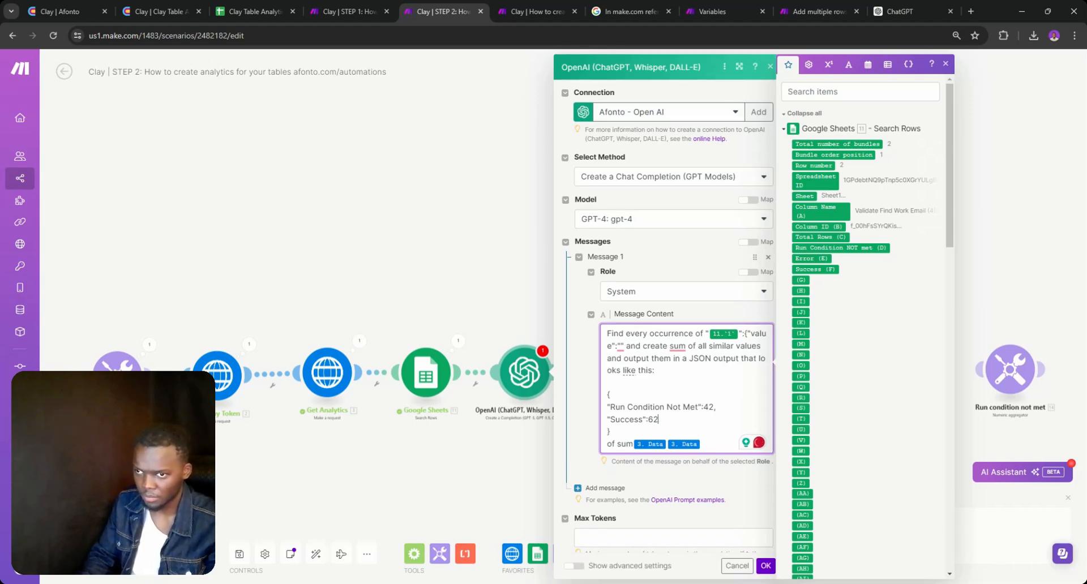
- Replace the leftover "of sum" below the JSON sample with "This is the data" and remove the duplicate Data item
{"action": "left_click", "coordinate": [633, 444]}
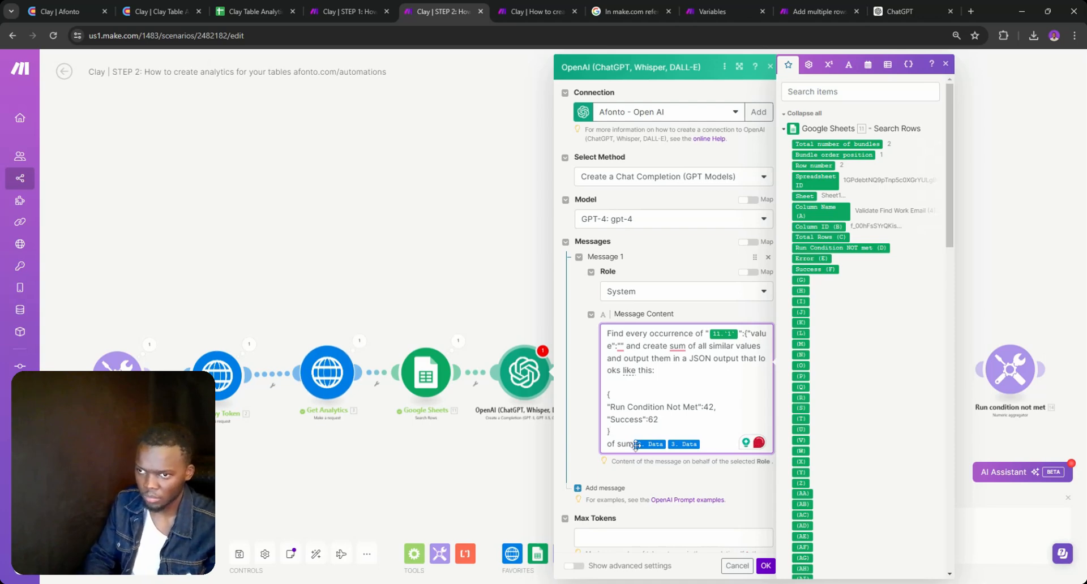
{"action": "key", "text": "BackSpace"}
{"action": "key", "text": "BackSpace"}
{"action": "key", "text": "BackSpace"}
{"action": "key", "text": "BackSpace"}
{"action": "key", "text": "BackSpace"}
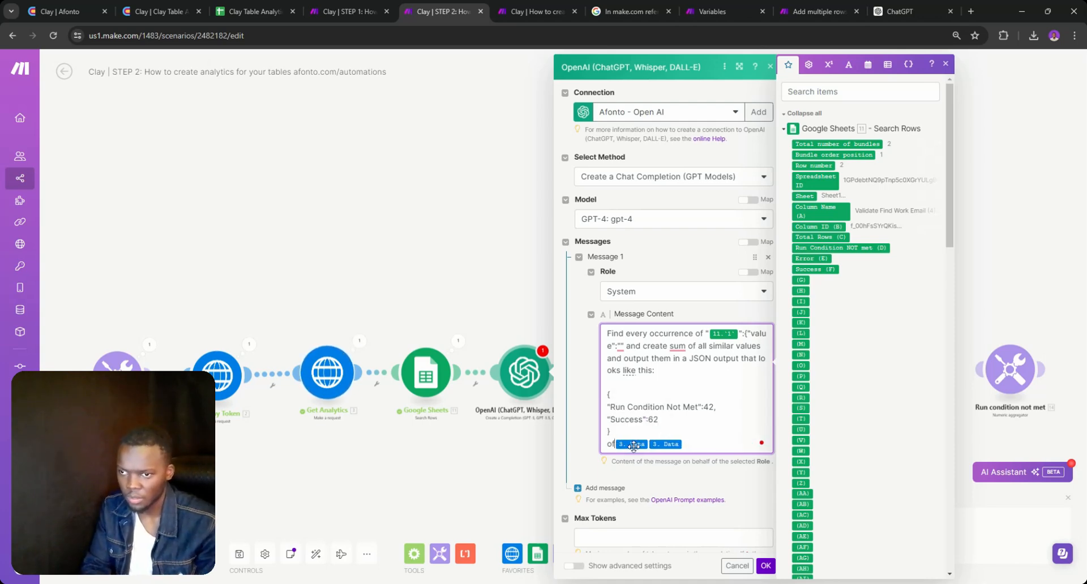
{"action": "key", "text": "Return"}
{"action": "type", "text": "T"}
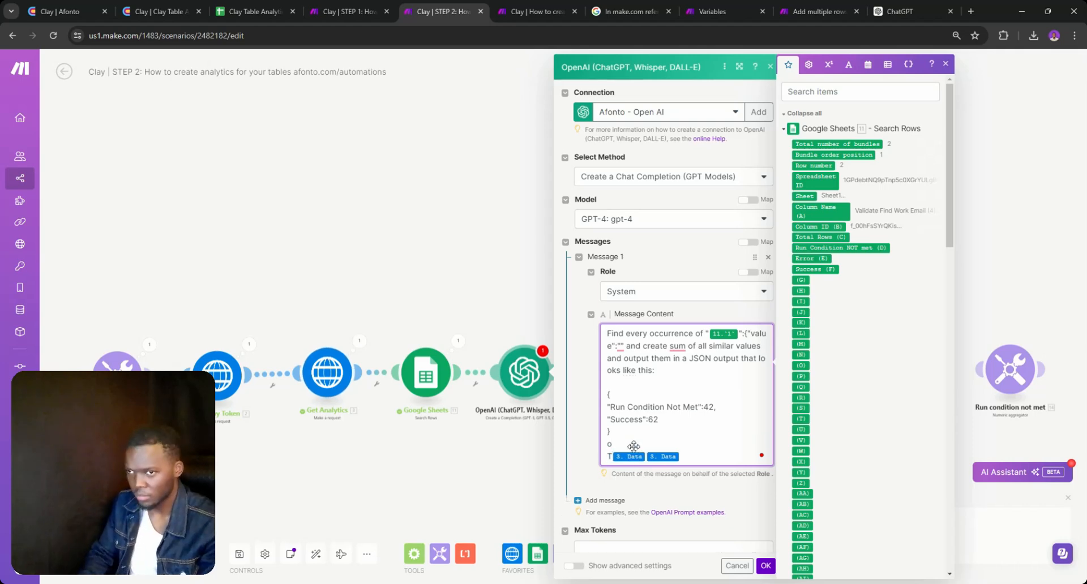
{"action": "type", "text": "his is the d"}
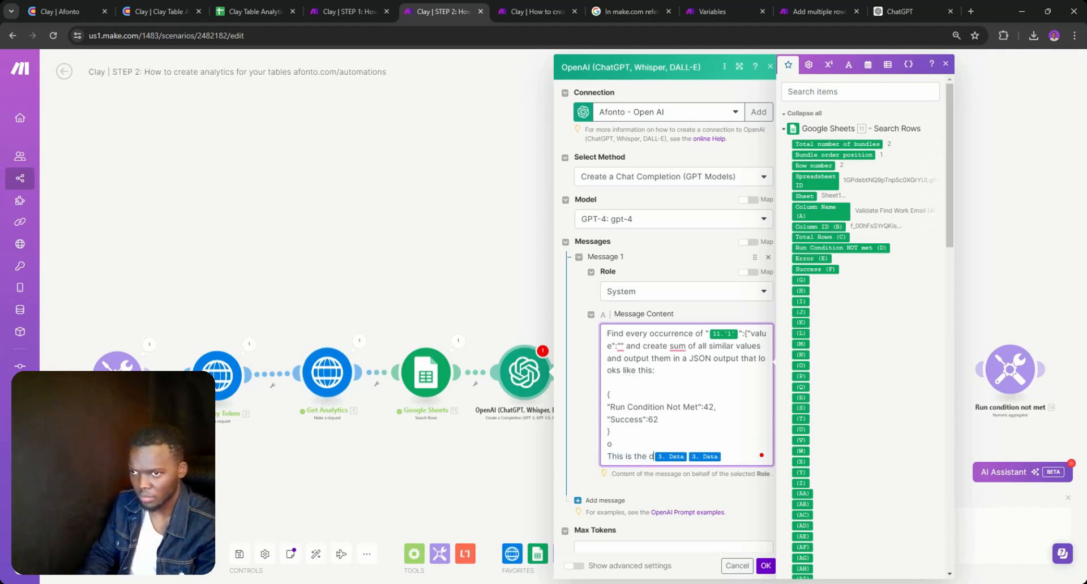
{"action": "type", "text": "ate"}
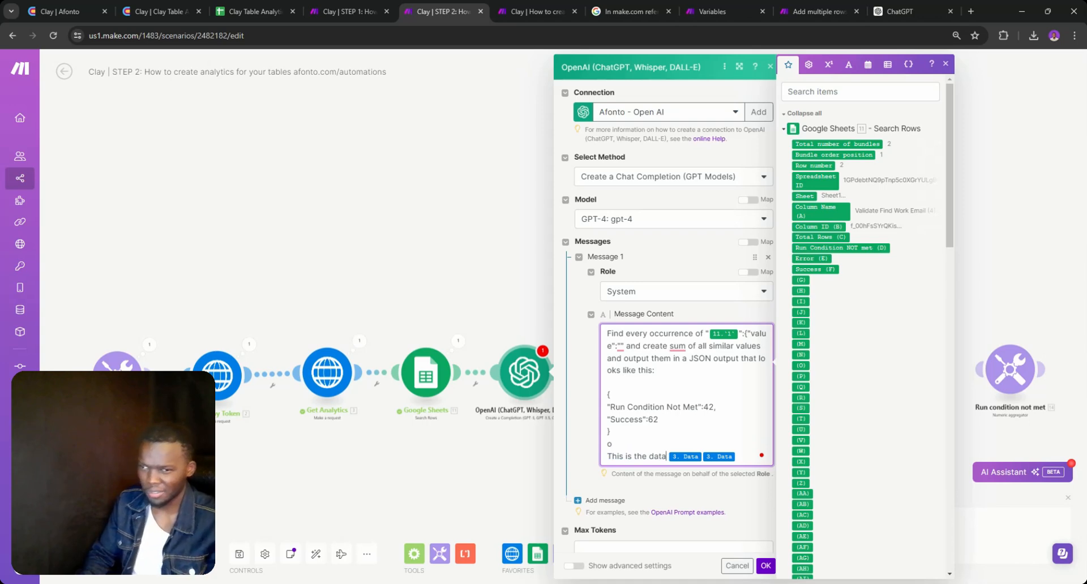
{"action": "key", "text": "BackSpace"}
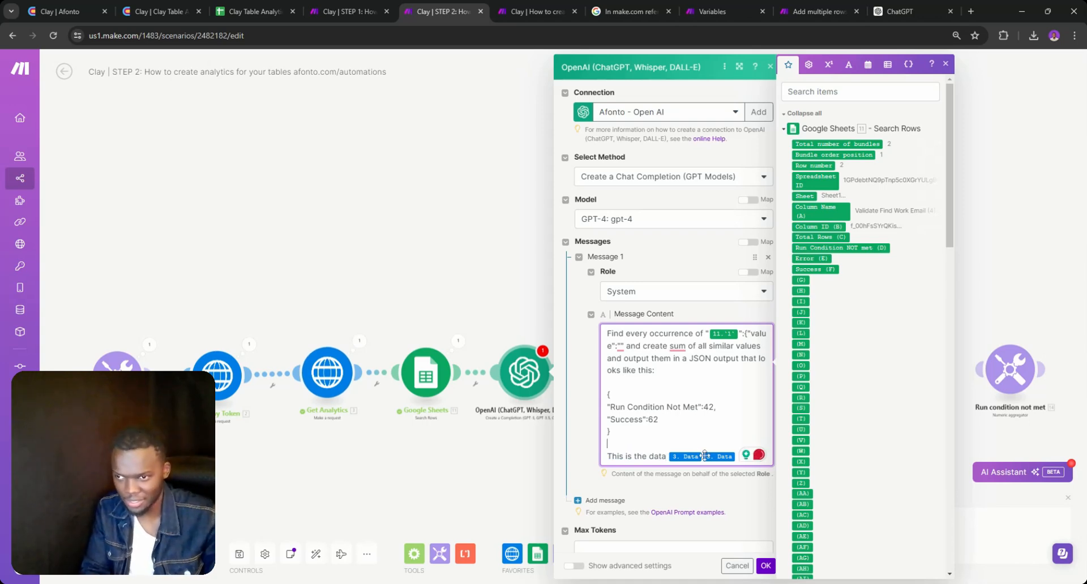
{"action": "key", "text": "BackSpace"}
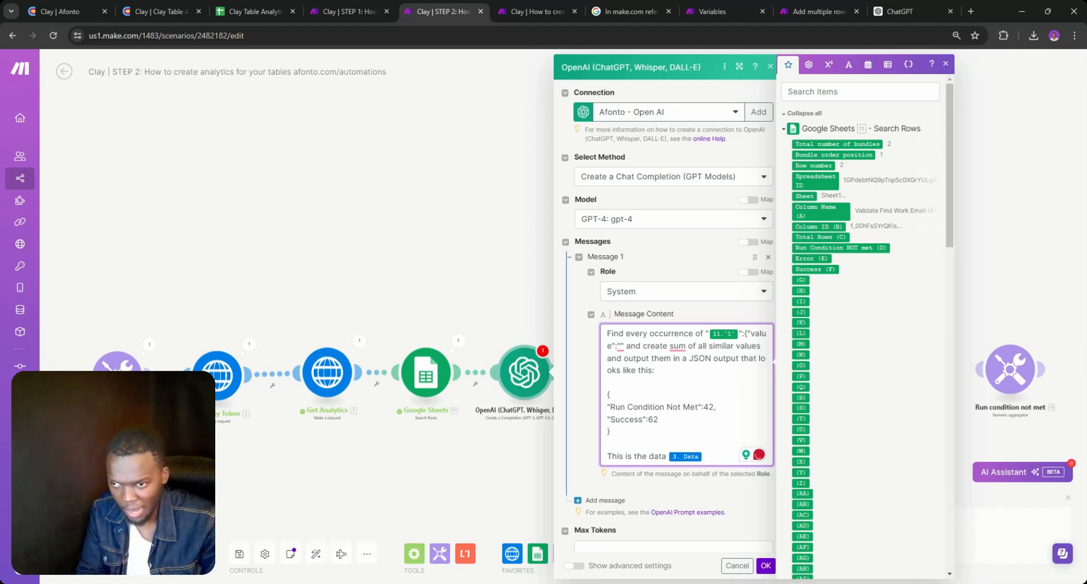
- Set Max Tokens to 0 and save the OpenAI module settings
{"action": "scroll", "coordinate": [674, 317], "scroll_direction": "down", "scroll_amount": 1}
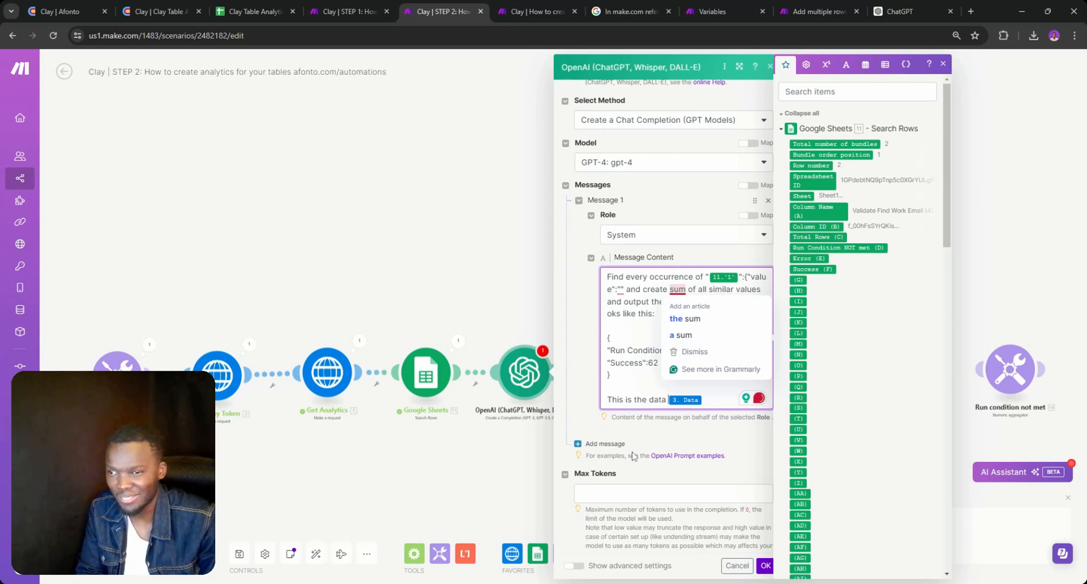
{"action": "scroll", "coordinate": [634, 457], "scroll_direction": "down", "scroll_amount": 1}
{"action": "left_click", "coordinate": [649, 465]}
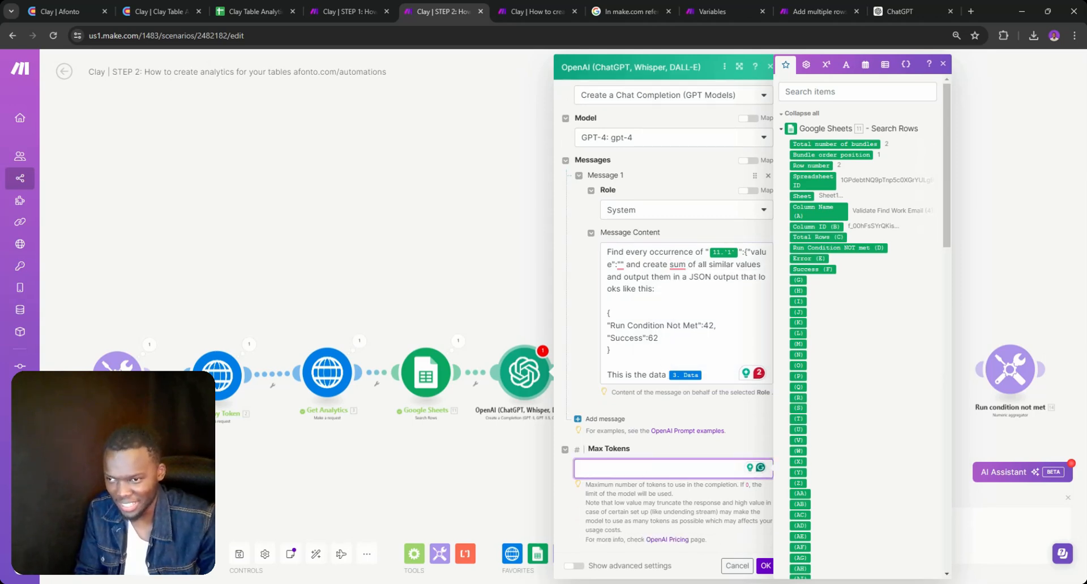
{"action": "type", "text": "0"}
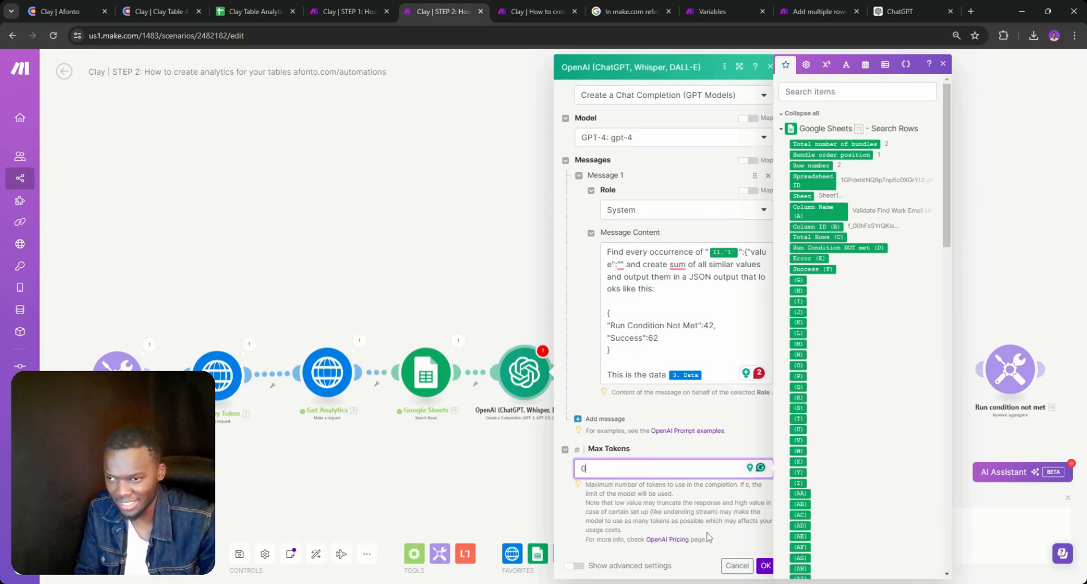
{"action": "left_click", "coordinate": [765, 565]}
- Unlink the OpenAI module from the Tools module that follows it, run the scenario and read through the execution log
{"action": "left_click", "coordinate": [575, 383]}
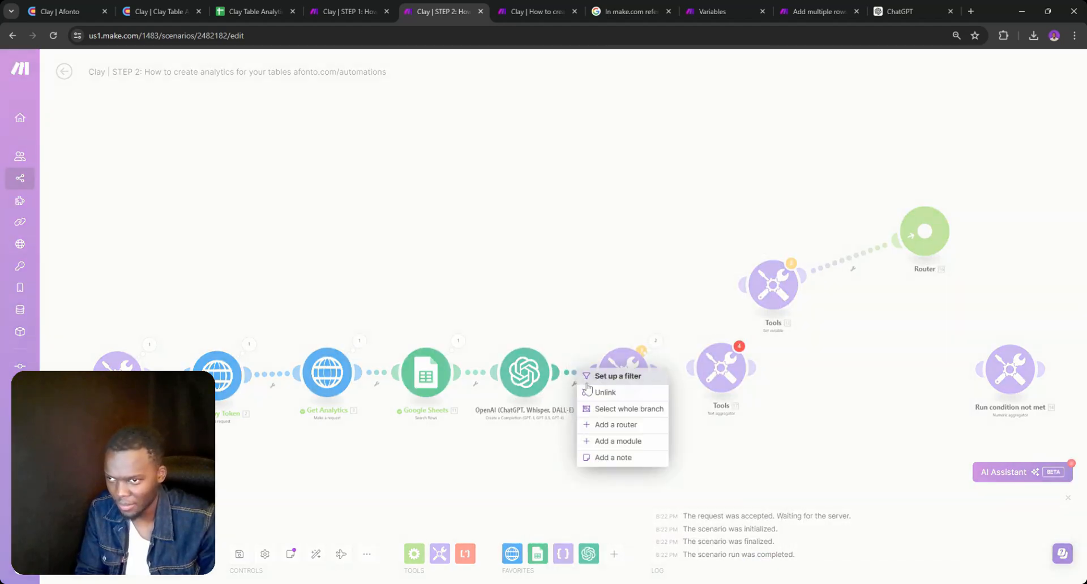
{"action": "left_click", "coordinate": [590, 392]}
{"action": "left_click", "coordinate": [62, 552]}
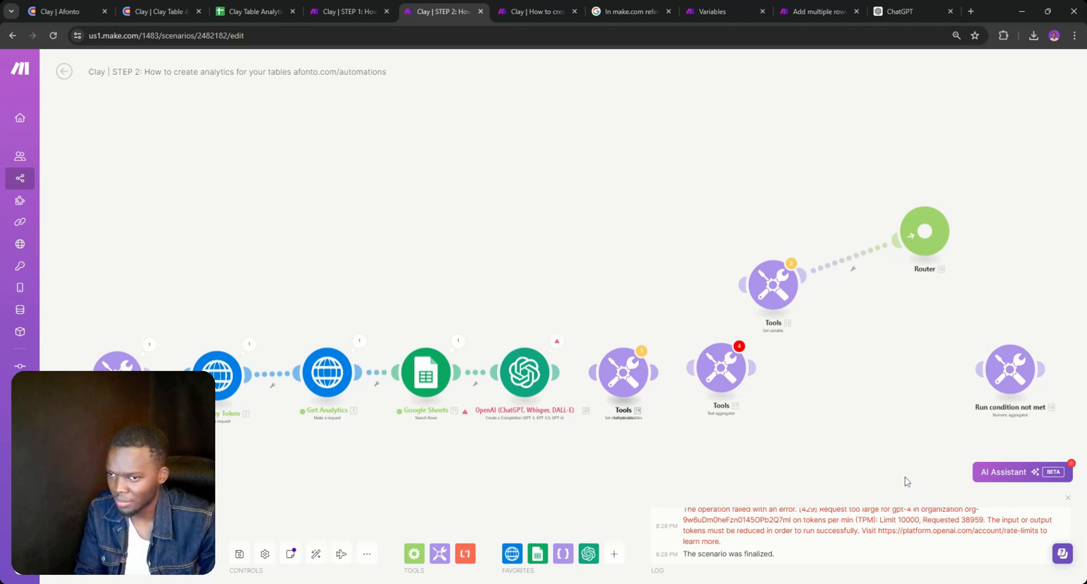
{"action": "scroll", "coordinate": [860, 532], "scroll_direction": "up", "scroll_amount": 3}
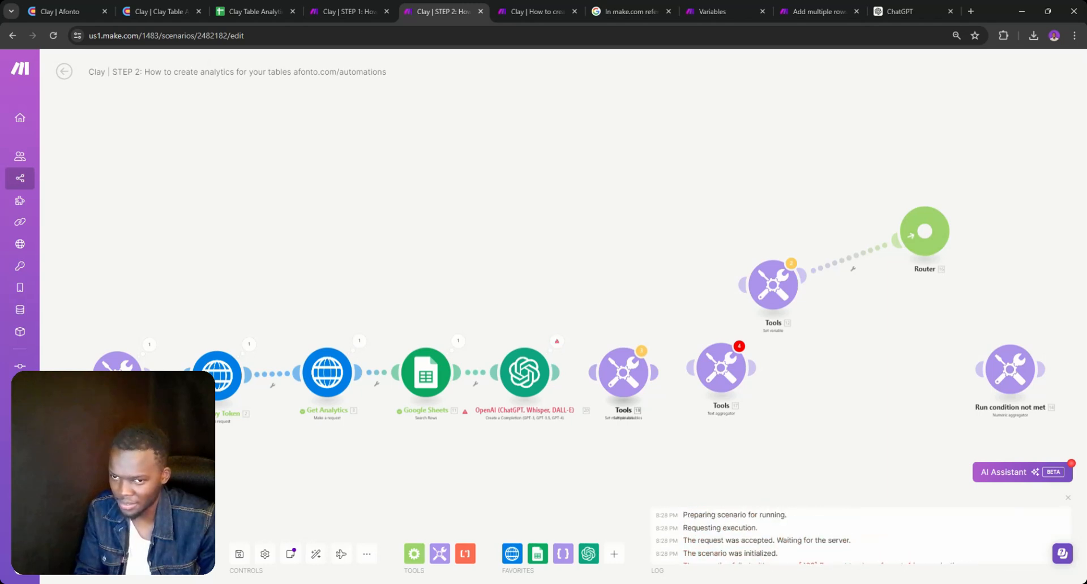
{"action": "scroll", "coordinate": [861, 532], "scroll_direction": "down", "scroll_amount": 3}
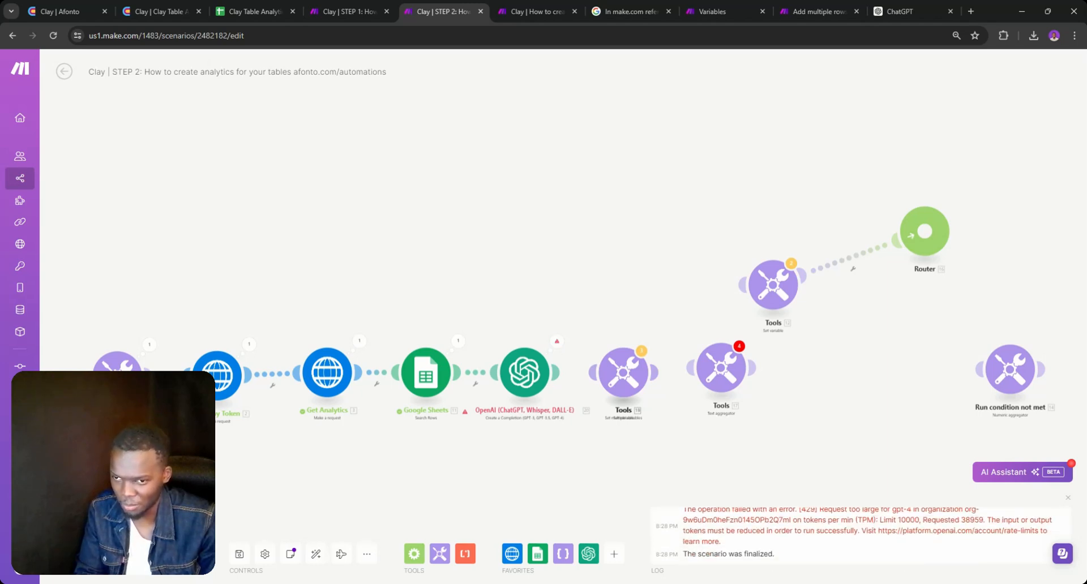
- Switch the OpenAI module's model to gpt-3.5-turbo, save its settings and run the scenario
{"action": "left_click", "coordinate": [520, 374]}
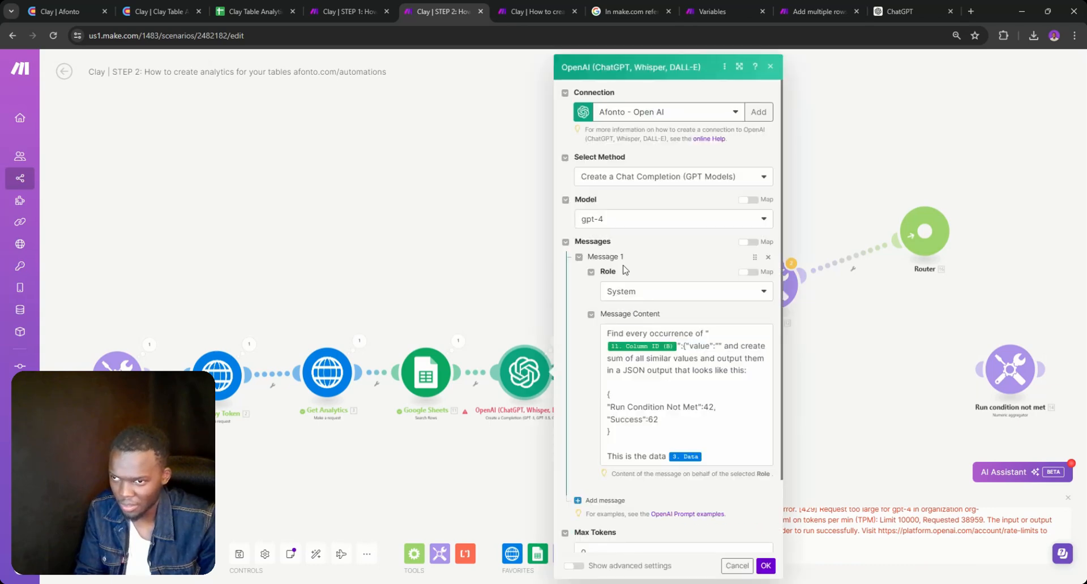
{"action": "left_click", "coordinate": [627, 226]}
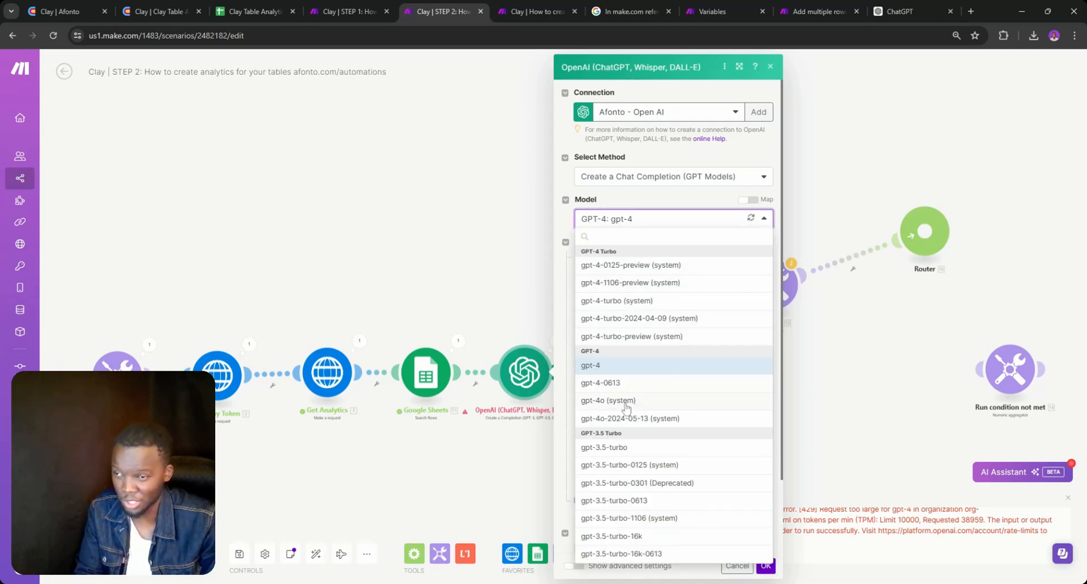
{"action": "left_click", "coordinate": [618, 449]}
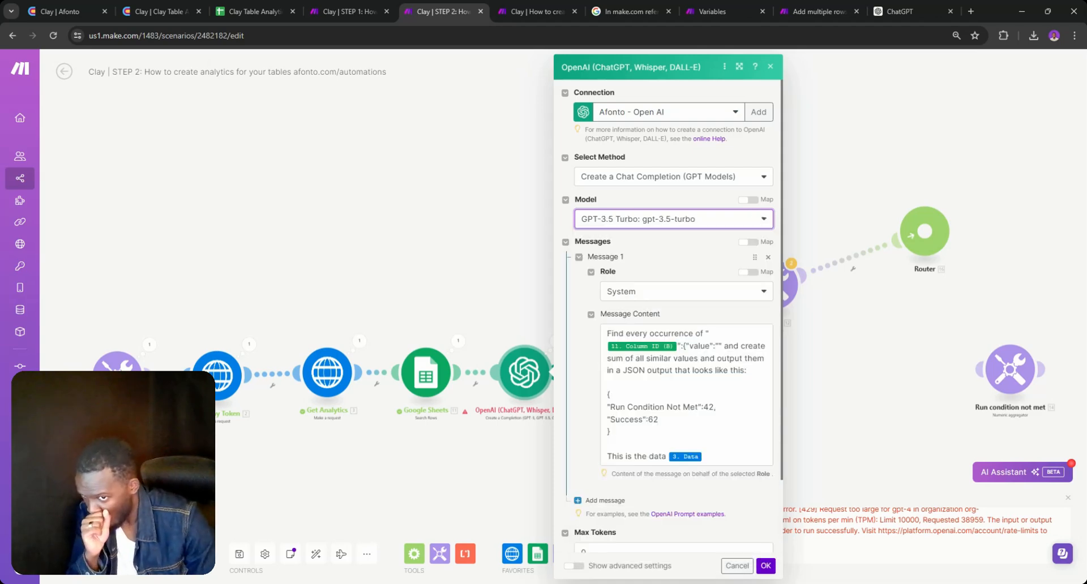
{"action": "left_click", "coordinate": [765, 566]}
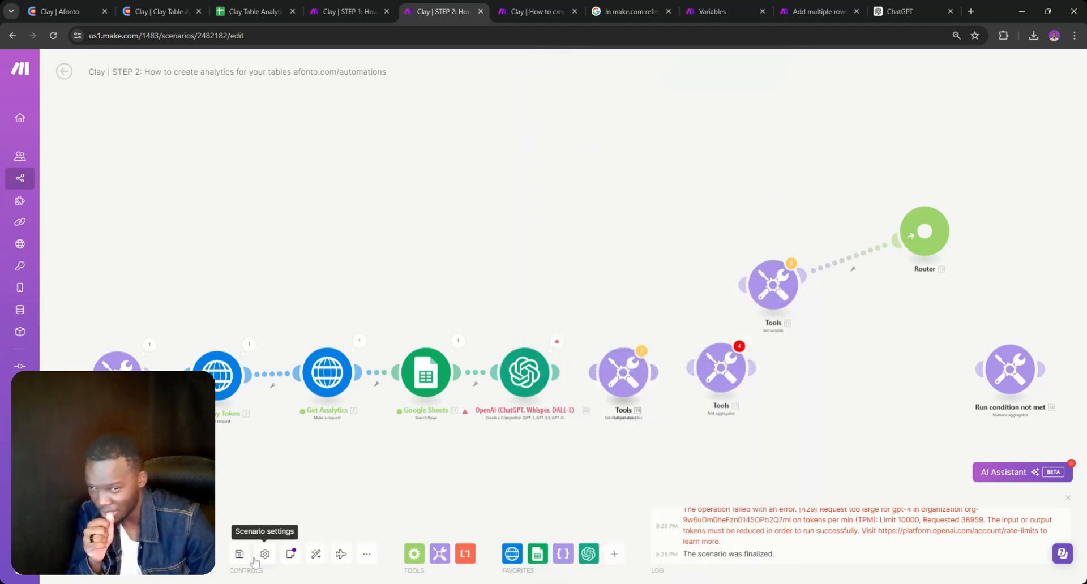
{"action": "left_click", "coordinate": [83, 553]}
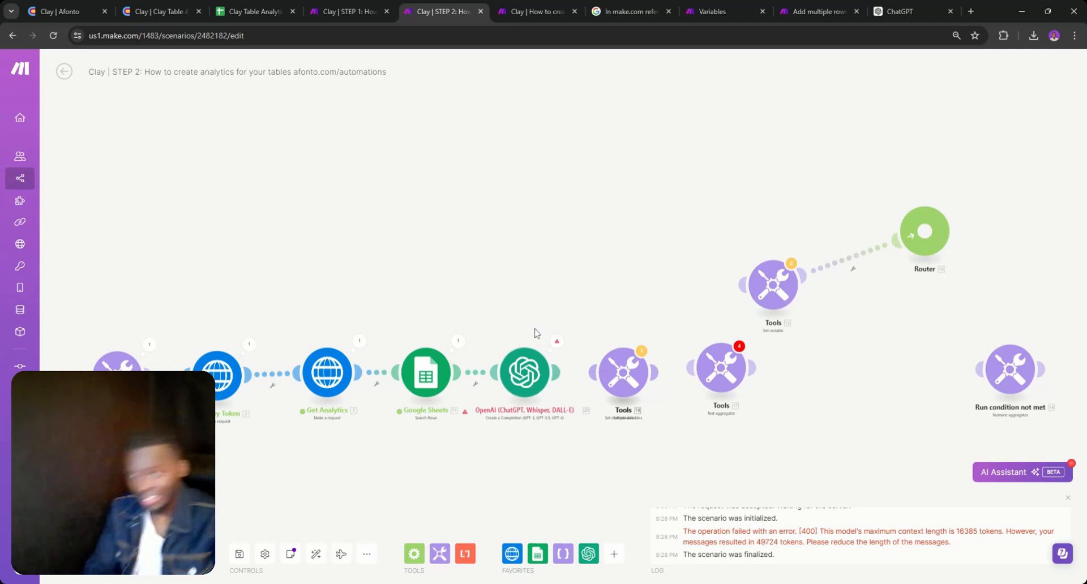
- Detach the OpenAI module from the chain and connect the Set multiple variables Tools module directly after Google Sheets
{"action": "left_click", "coordinate": [524, 370]}
{"action": "left_click_drag", "start_coordinate": [524, 371], "coordinate": [532, 206]}
{"action": "left_click", "coordinate": [505, 338]}
{"action": "left_click", "coordinate": [512, 353]}
{"action": "left_click", "coordinate": [512, 301]}
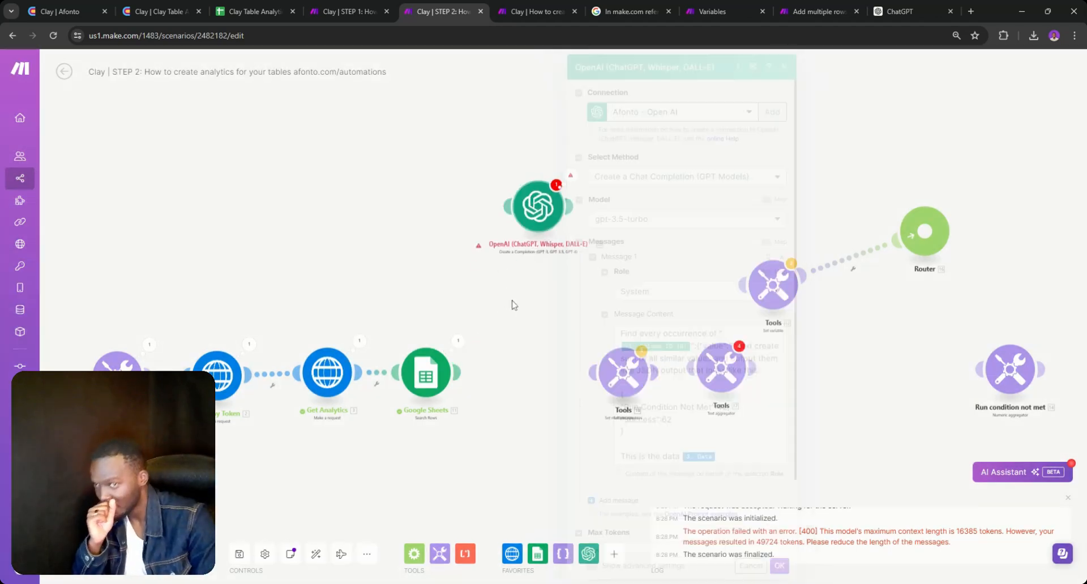
{"action": "left_click_drag", "start_coordinate": [620, 384], "coordinate": [531, 381]}
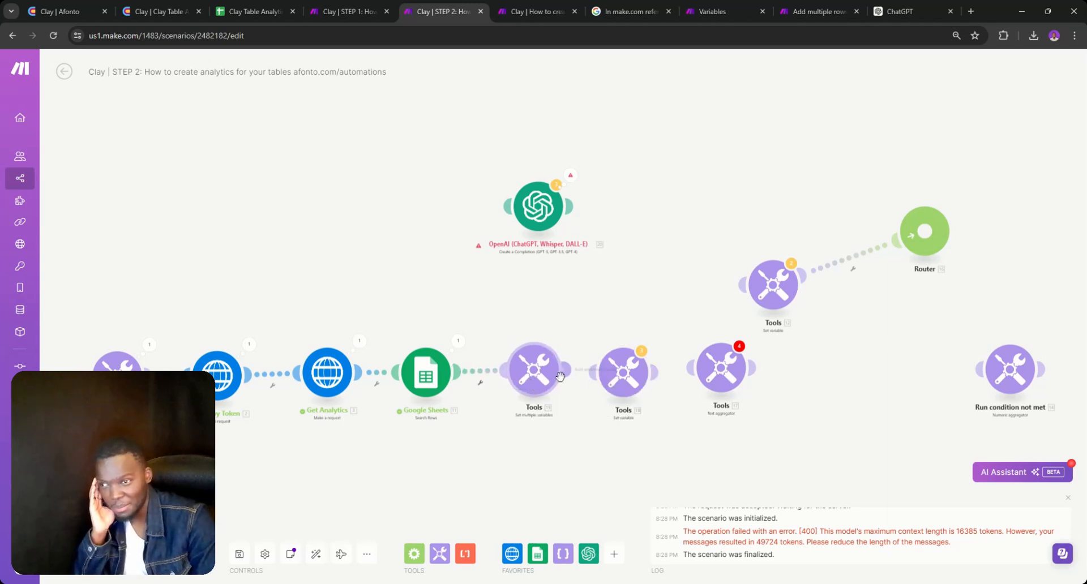
- Review the five variables in the Set multiple variables module, save its settings and run the scenario
{"action": "left_click", "coordinate": [535, 378]}
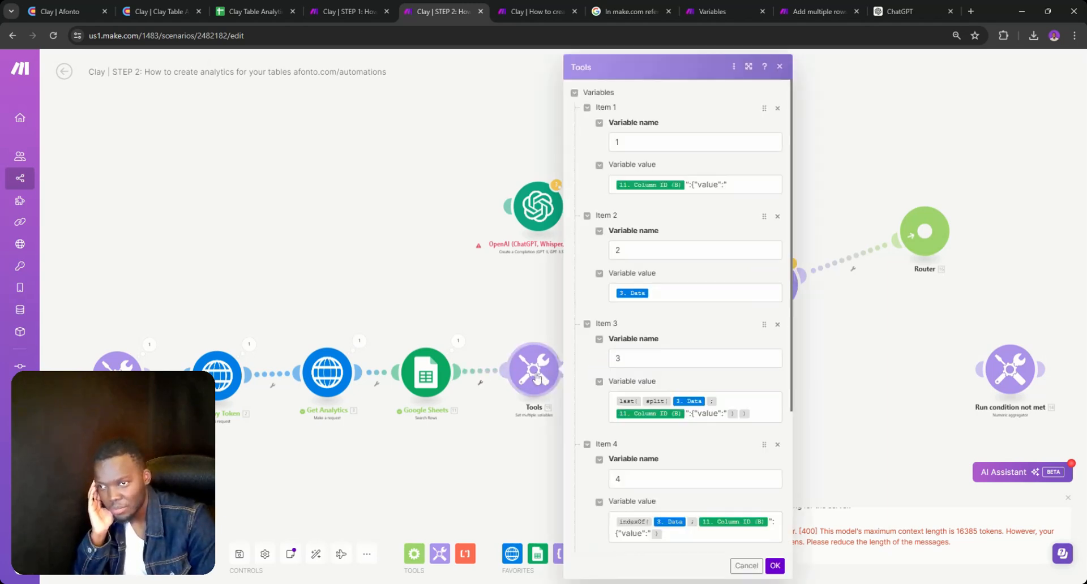
{"action": "scroll", "coordinate": [690, 311], "scroll_direction": "down", "scroll_amount": 4}
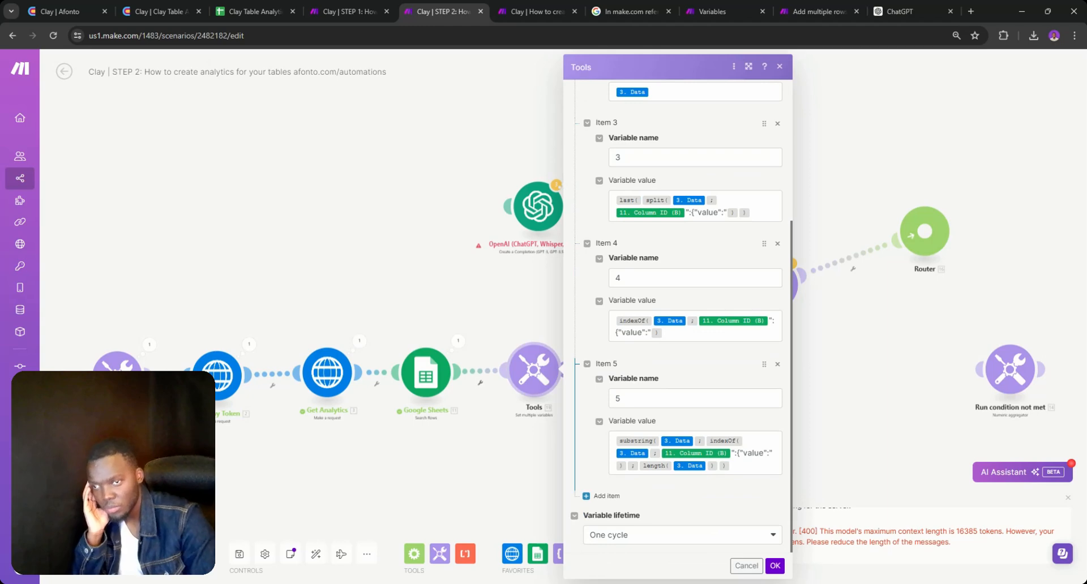
{"action": "left_click", "coordinate": [775, 565]}
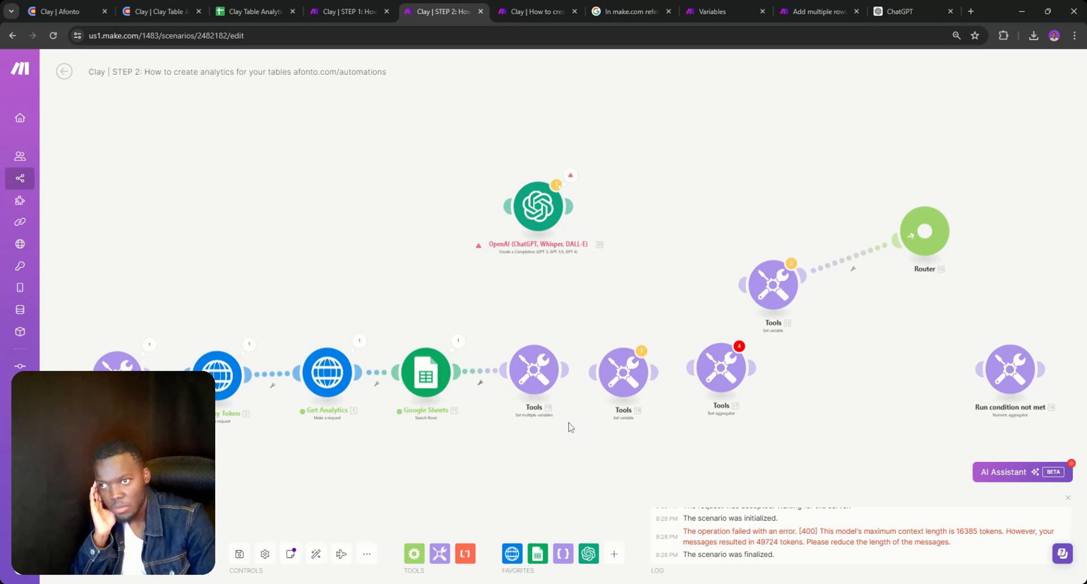
{"action": "left_click", "coordinate": [85, 554]}
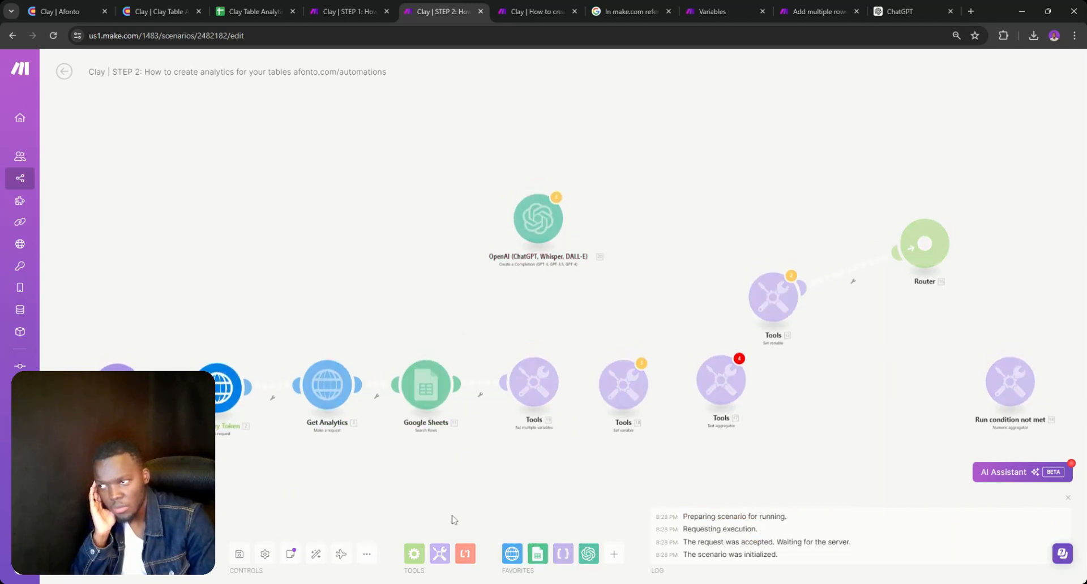
- Examine the Operation 1 output of the Set multiple variables module, reading the column ID and value pairs in variable 5's long string
{"action": "left_click", "coordinate": [568, 350]}
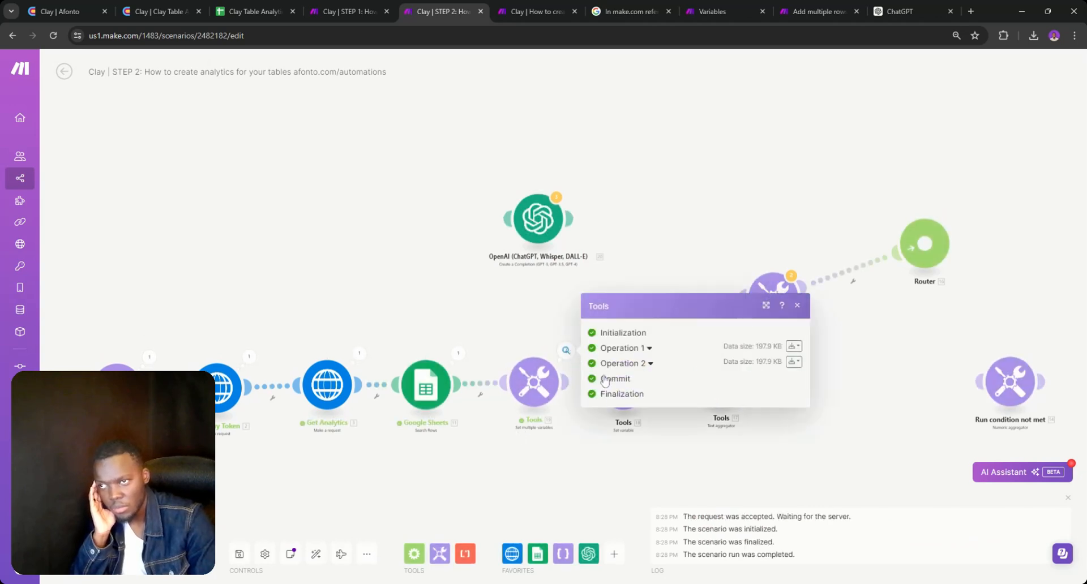
{"action": "left_click", "coordinate": [633, 346]}
{"action": "left_click", "coordinate": [615, 413]}
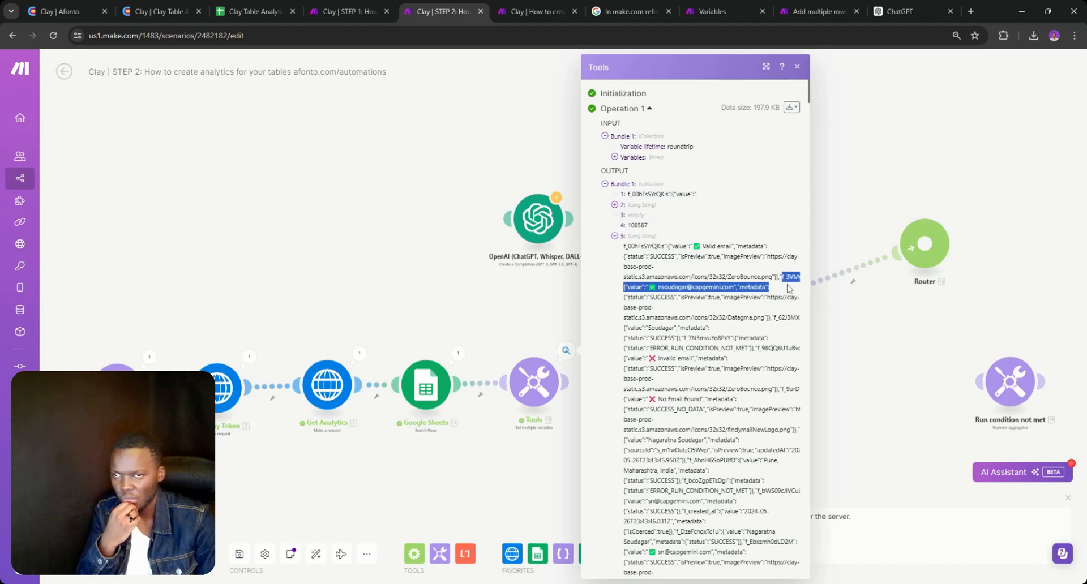
{"action": "left_click_drag", "start_coordinate": [780, 277], "coordinate": [667, 287]}
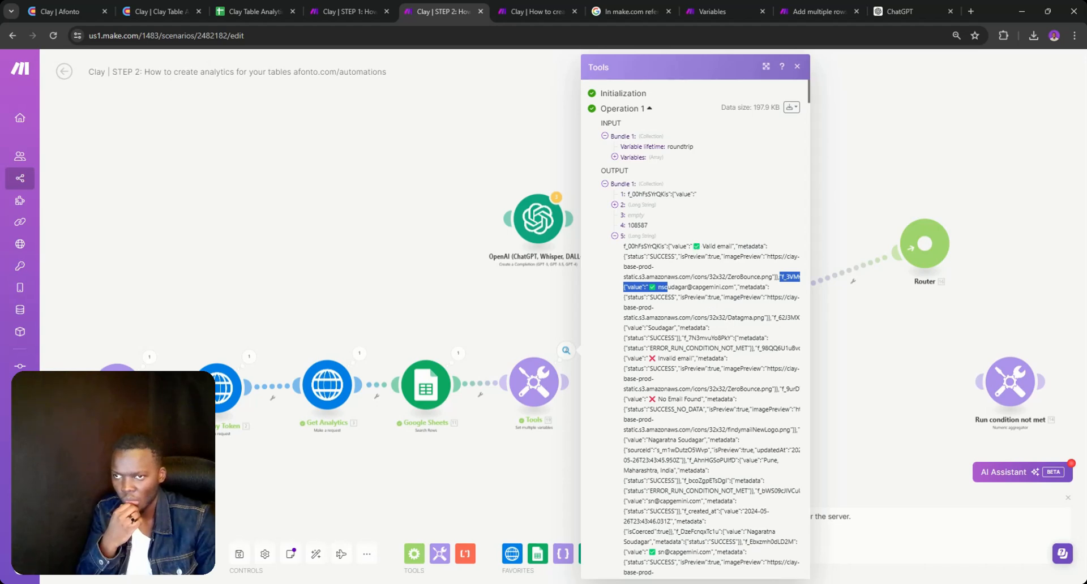
{"action": "left_click_drag", "start_coordinate": [623, 246], "coordinate": [735, 247]}
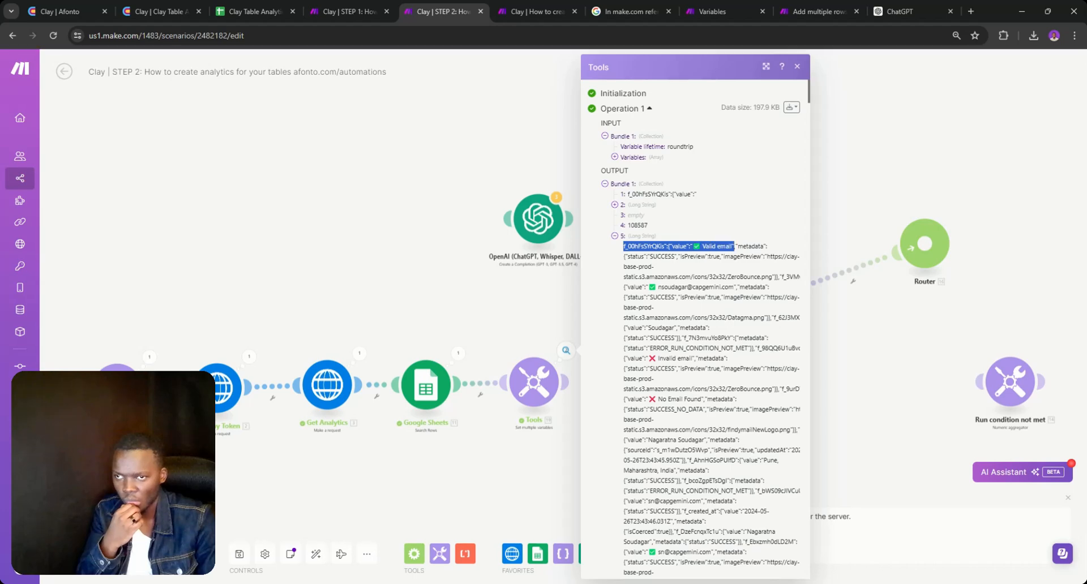
- Add a sixth variable item to the Set multiple variables module and look through the text and binary functions for its value
{"action": "left_click", "coordinate": [518, 373]}
{"action": "scroll", "coordinate": [642, 283], "scroll_direction": "down", "scroll_amount": 3}
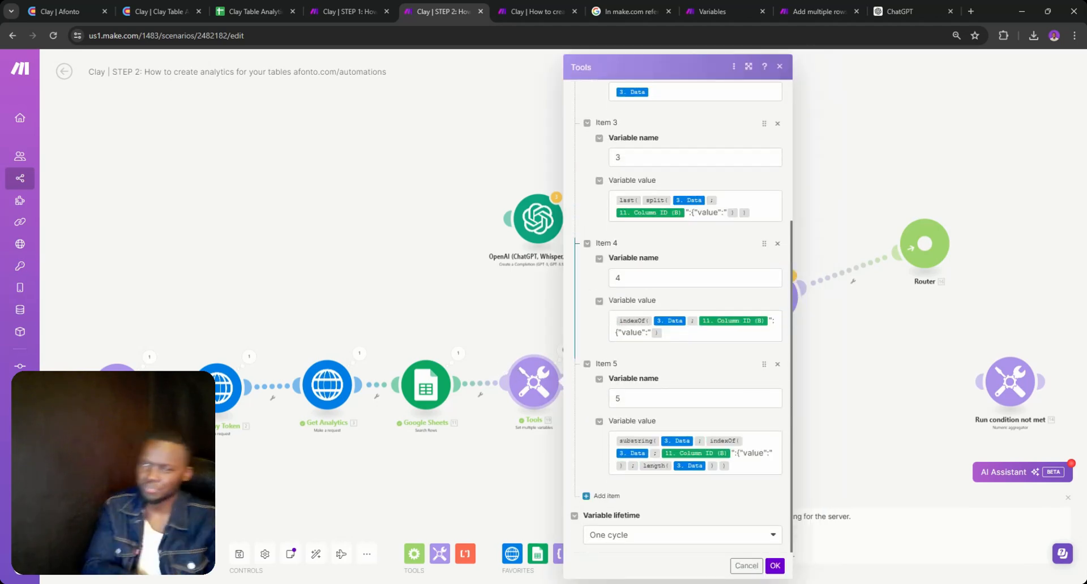
{"action": "left_click", "coordinate": [599, 495]}
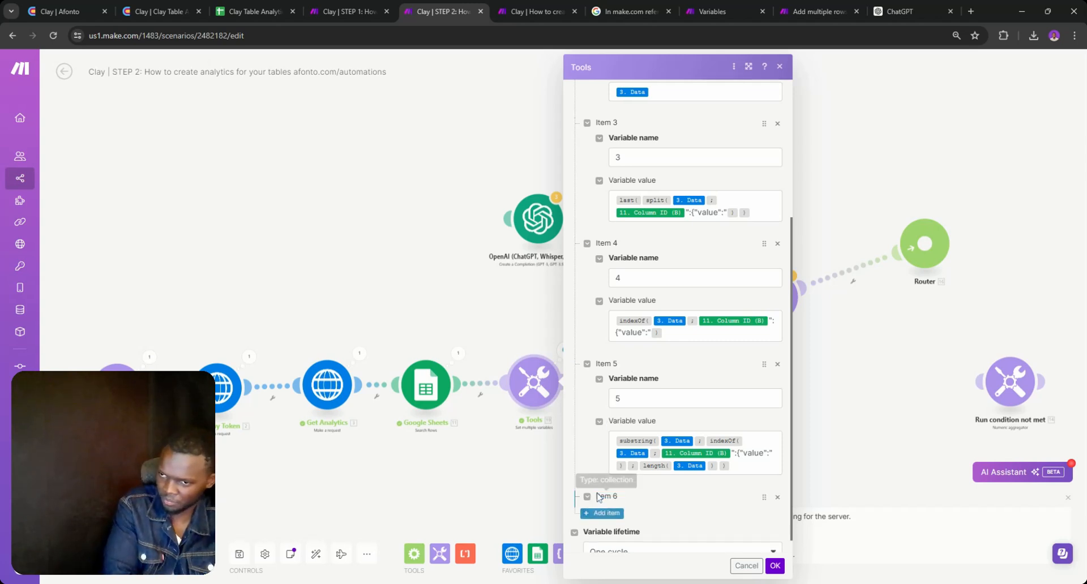
{"action": "scroll", "coordinate": [642, 396], "scroll_direction": "down", "scroll_amount": 2}
{"action": "left_click", "coordinate": [679, 464]}
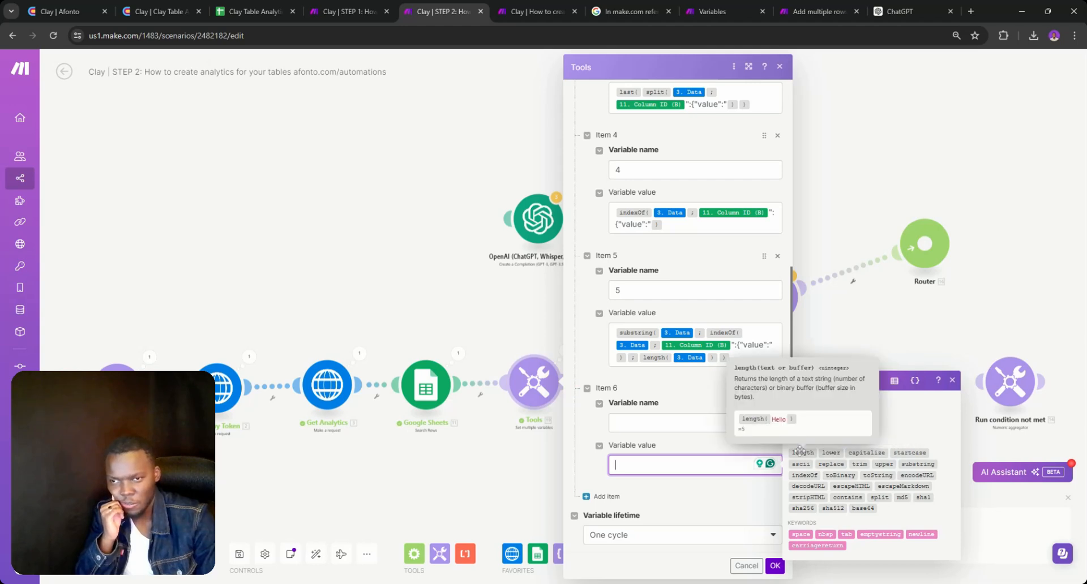
{"action": "mouse_move", "coordinate": [801, 466]}
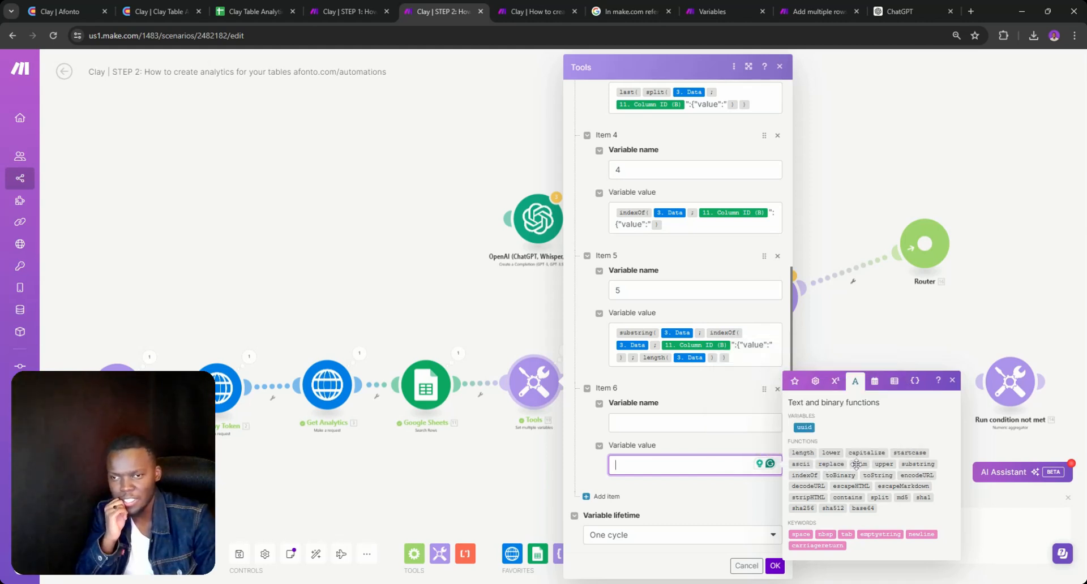
{"action": "mouse_move", "coordinate": [886, 464]}
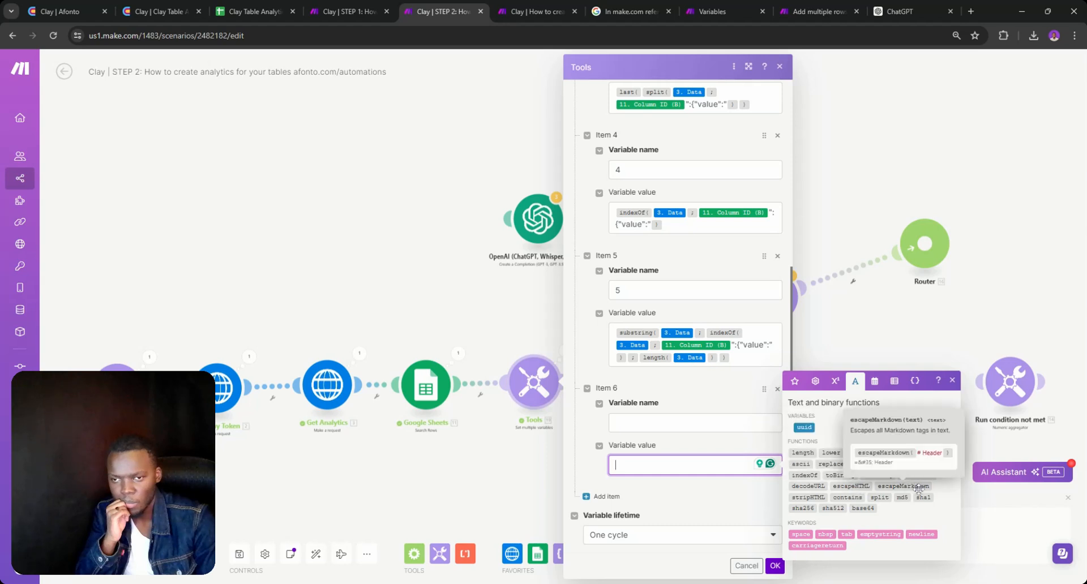
{"action": "mouse_move", "coordinate": [839, 499]}
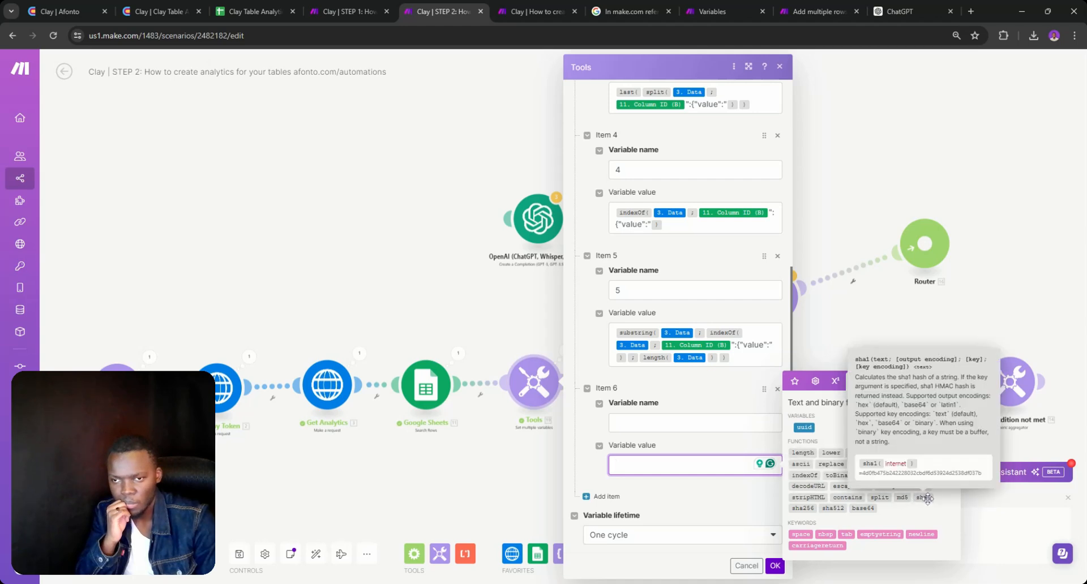
- Switch to ChatGPT, start a new chat and begin the prompt with "In make.com, I want to create a formula"
{"action": "left_click", "coordinate": [900, 12]}
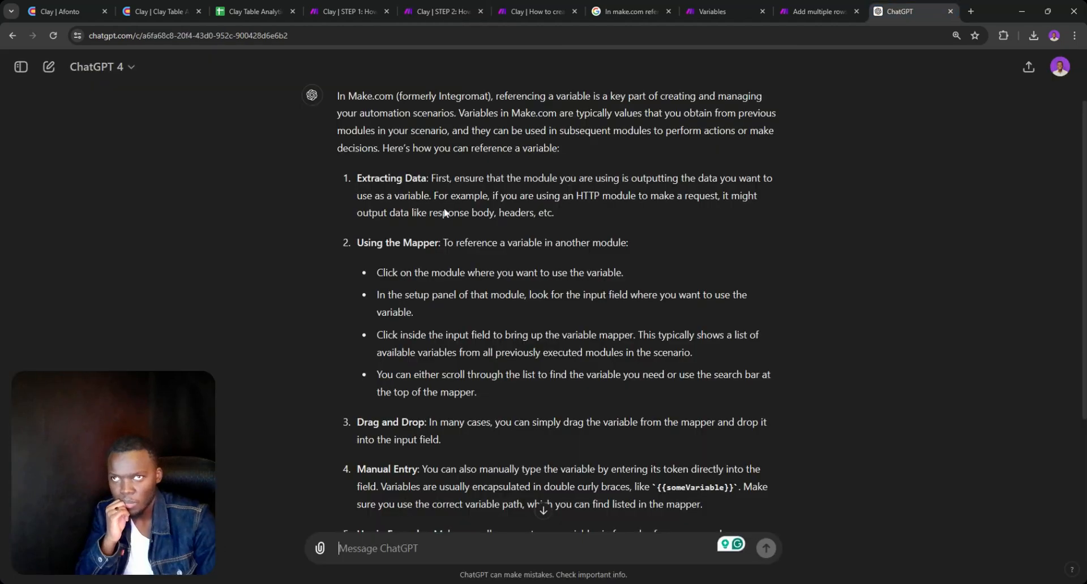
{"action": "left_click", "coordinate": [49, 67]}
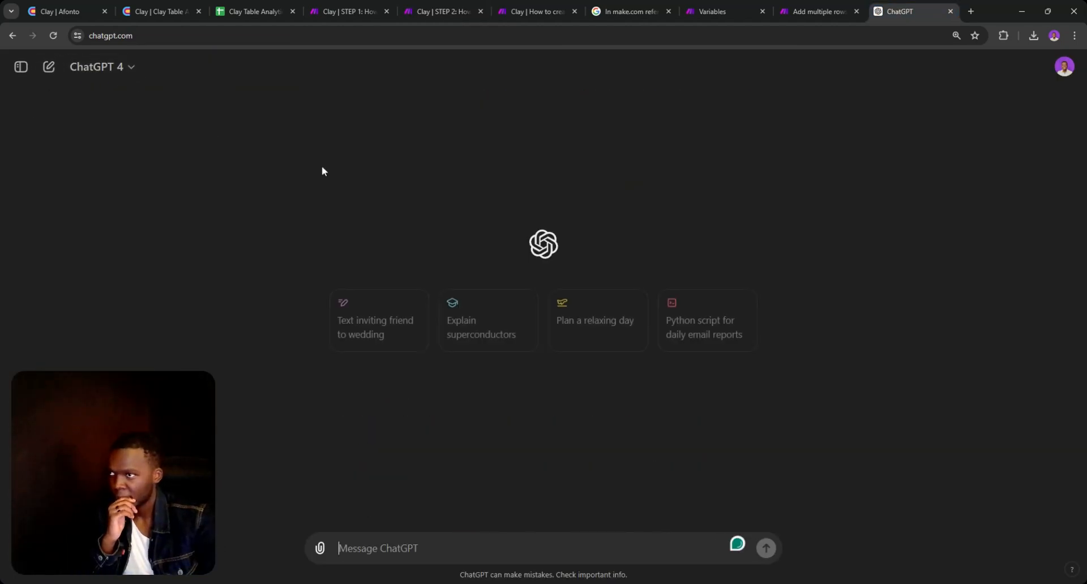
{"action": "type", "text": "In make "}
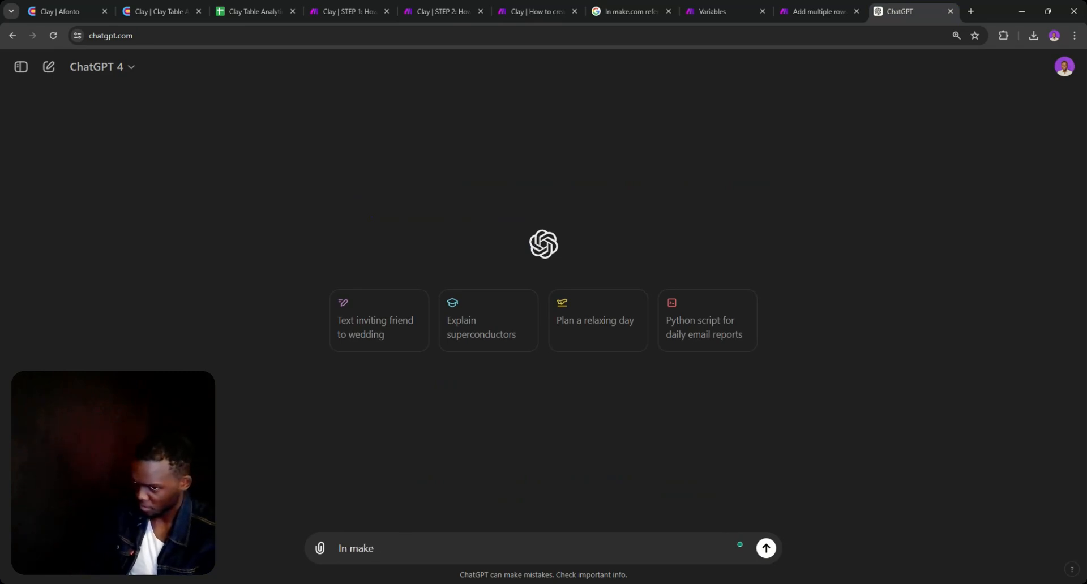
{"action": "type", "text": ".com"}
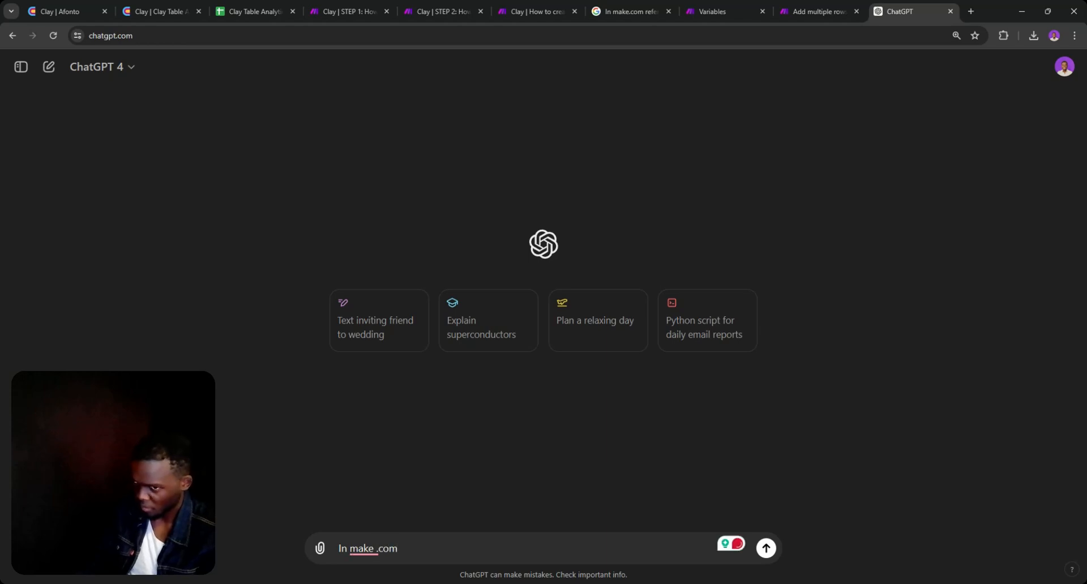
{"action": "key", "text": "BackSpace"}
{"action": "key", "text": "BackSpace"}
{"action": "key", "text": "BackSpace"}
{"action": "key", "text": "BackSpace"}
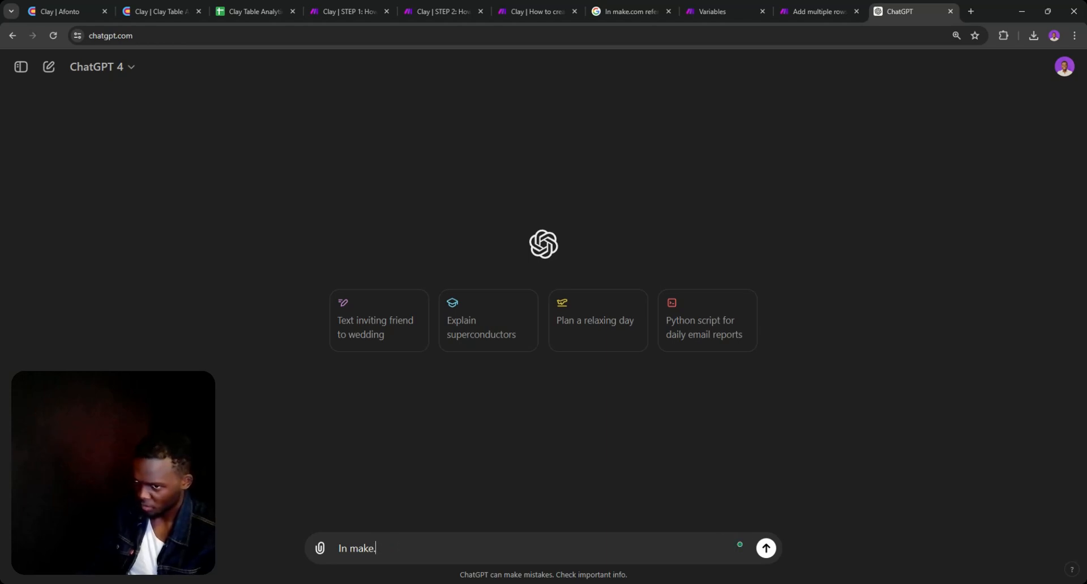
{"action": "type", "text": "com, I"}
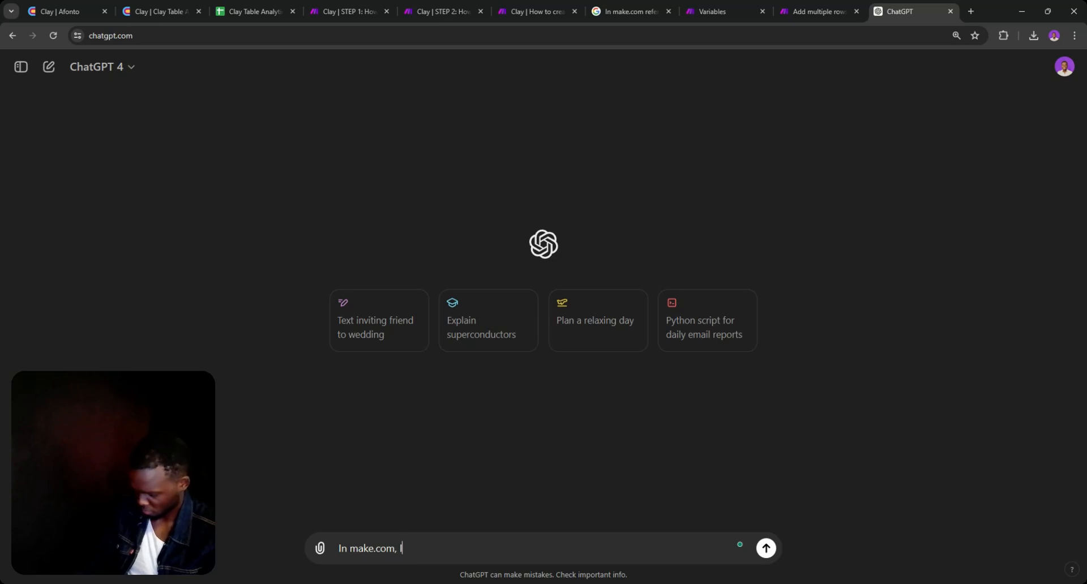
{"action": "type", "text": " want to create a"}
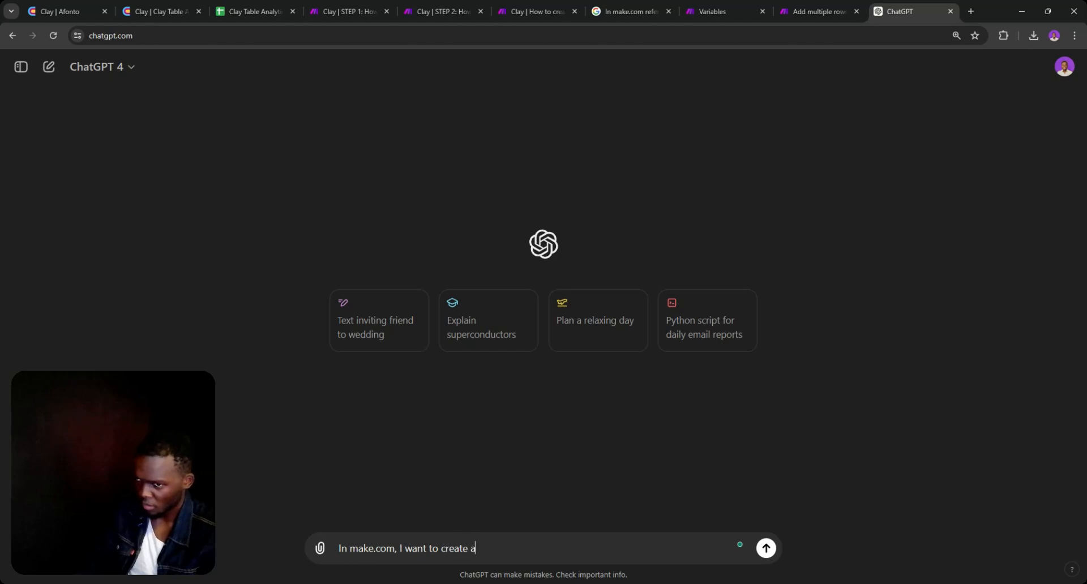
{"action": "type", "text": " form"}
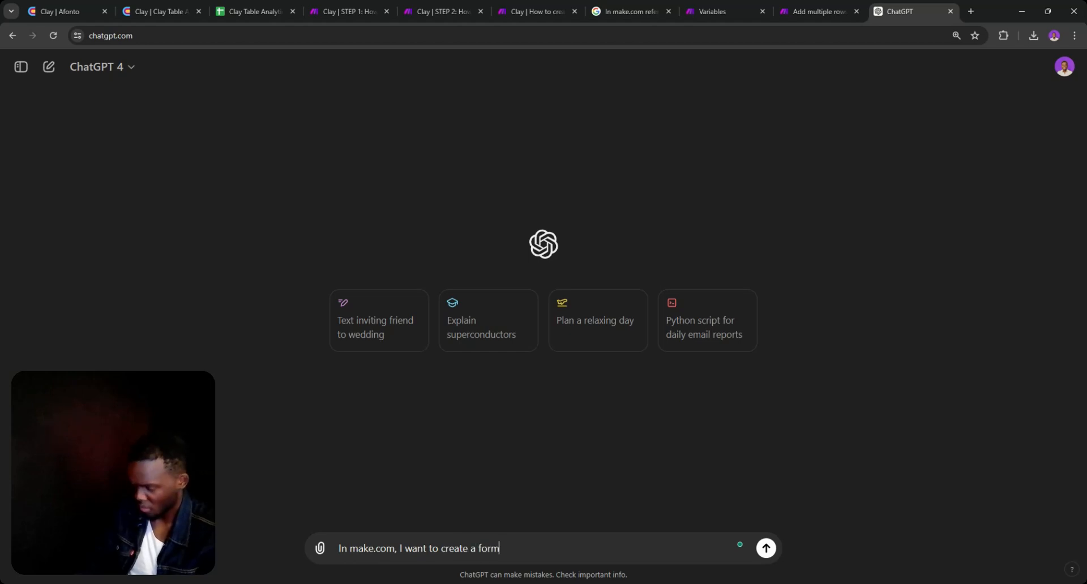
{"action": "type", "text": "ula"}
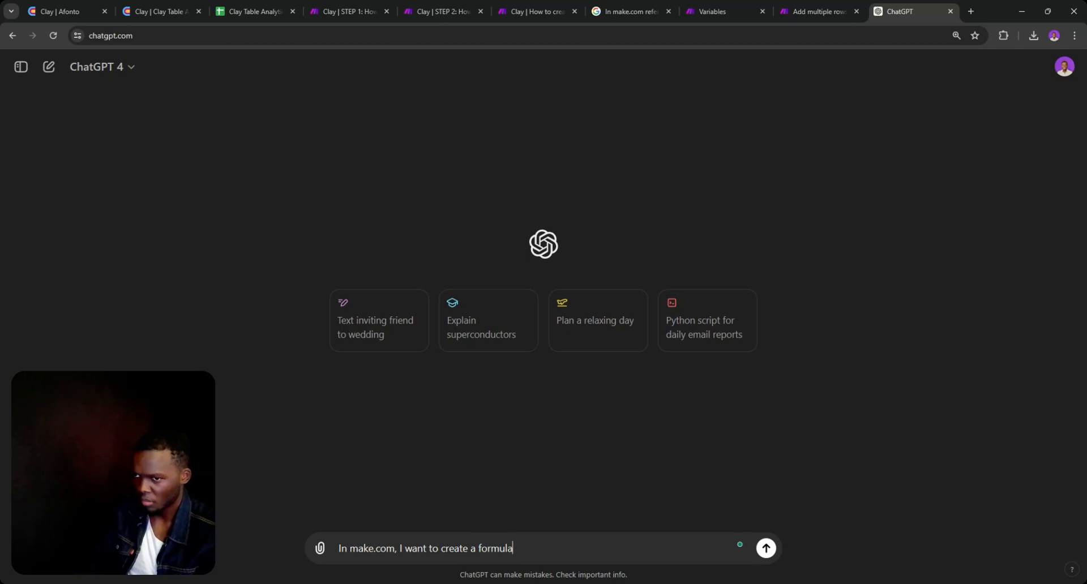
- Continue the ChatGPT prompt with "that checks for the number of ocurrances that"
{"action": "type", "text": " that "}
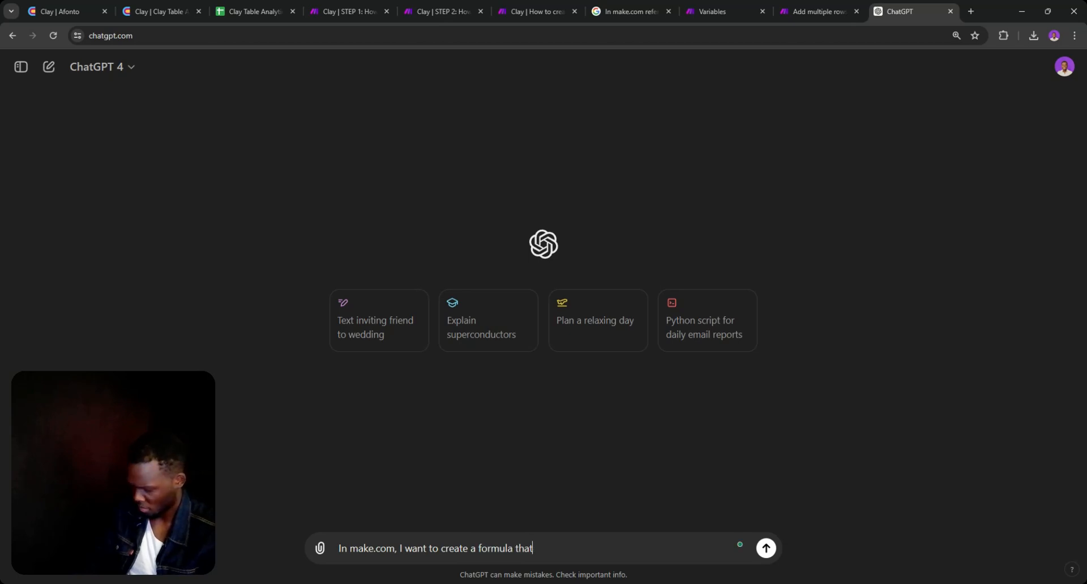
{"action": "type", "text": "checks f"}
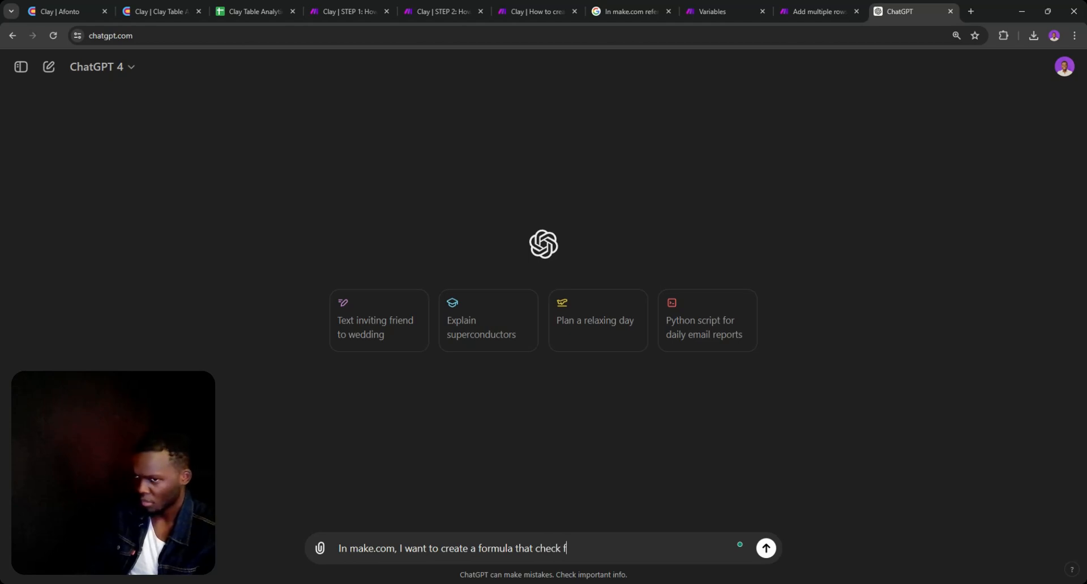
{"action": "key", "text": "BackSpace"}
{"action": "key", "text": "BackSpace"}
{"action": "type", "text": "s for the"}
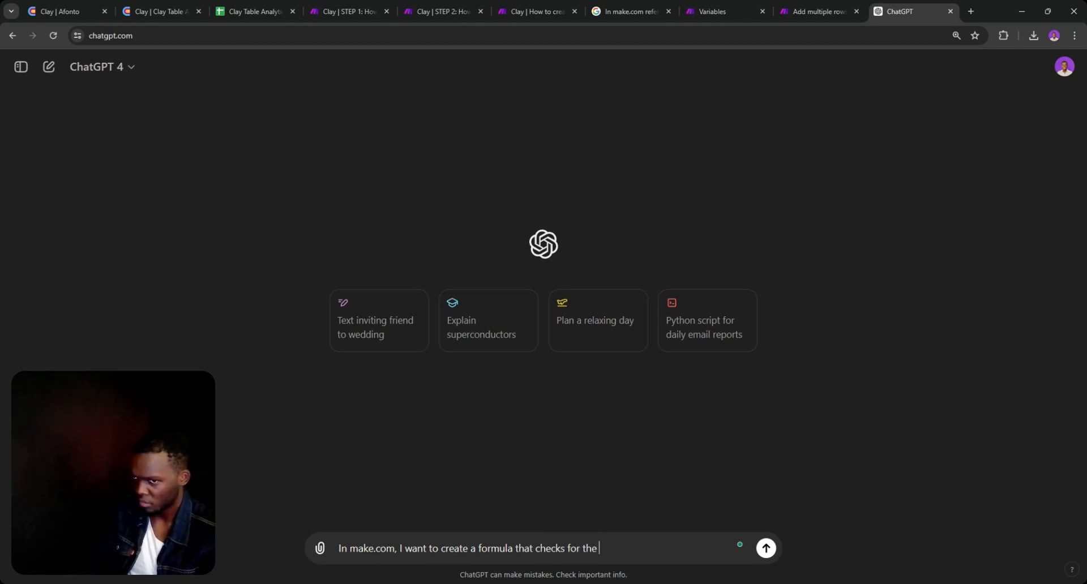
{"action": "type", "text": " number of occ"}
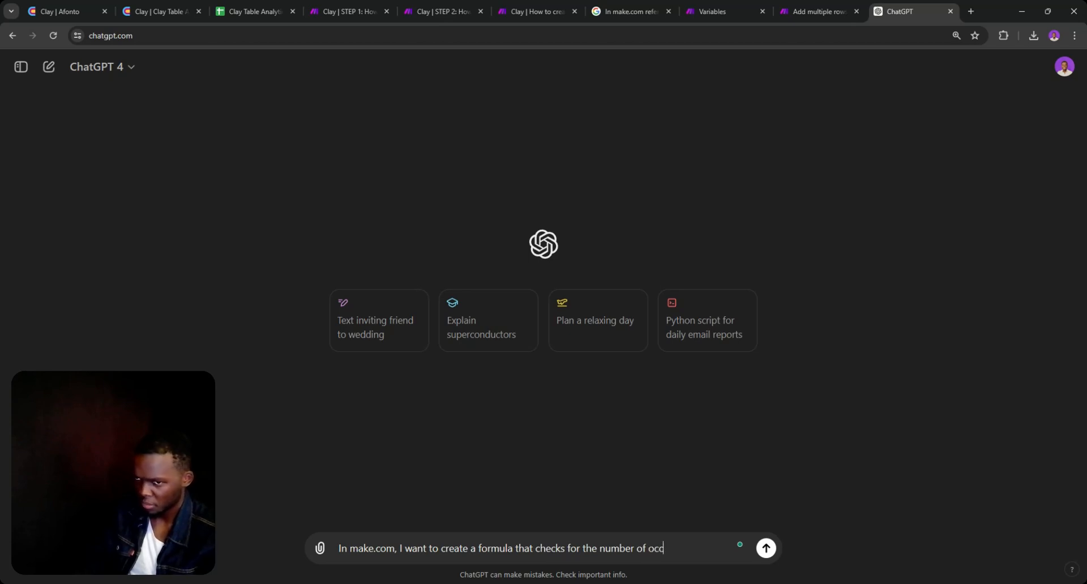
{"action": "key", "text": "BackSpace"}
{"action": "type", "text": "urra"}
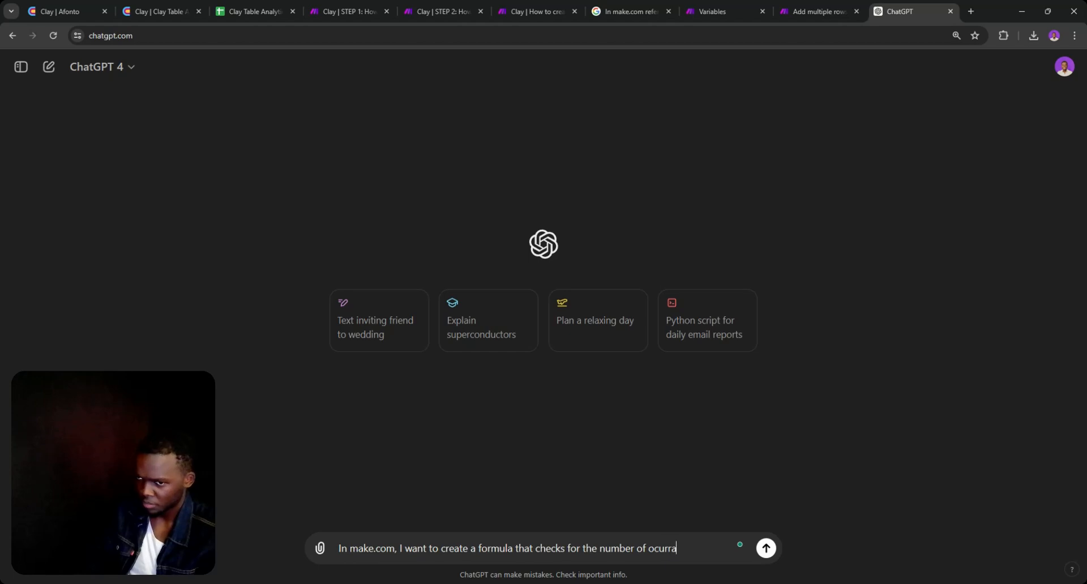
{"action": "type", "text": "nces"}
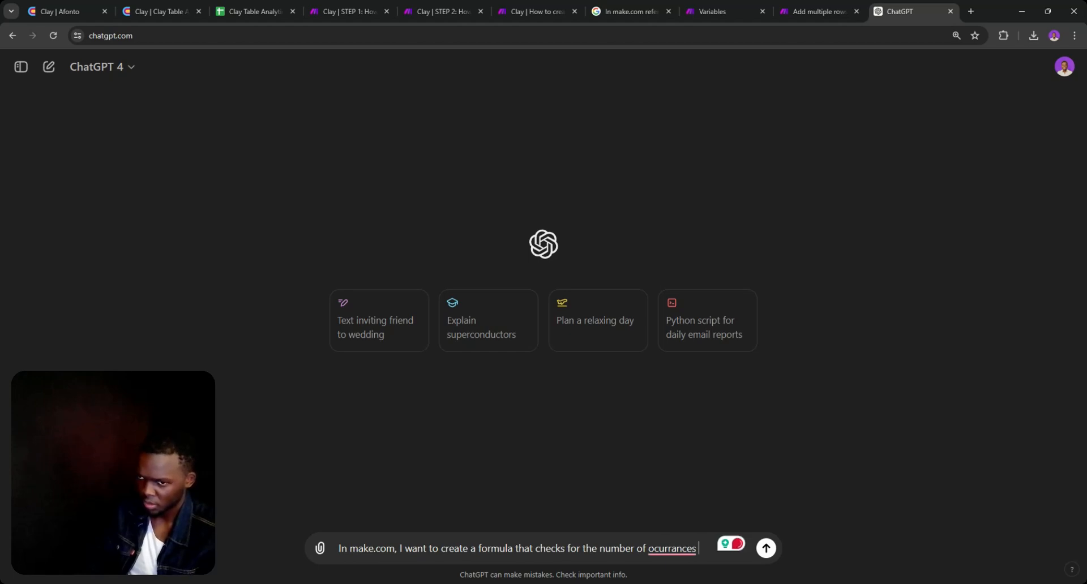
{"action": "type", "text": " here"}
{"action": "key", "text": "BackSpace"}
{"action": "key", "text": "BackSpace"}
{"action": "key", "text": "BackSpace"}
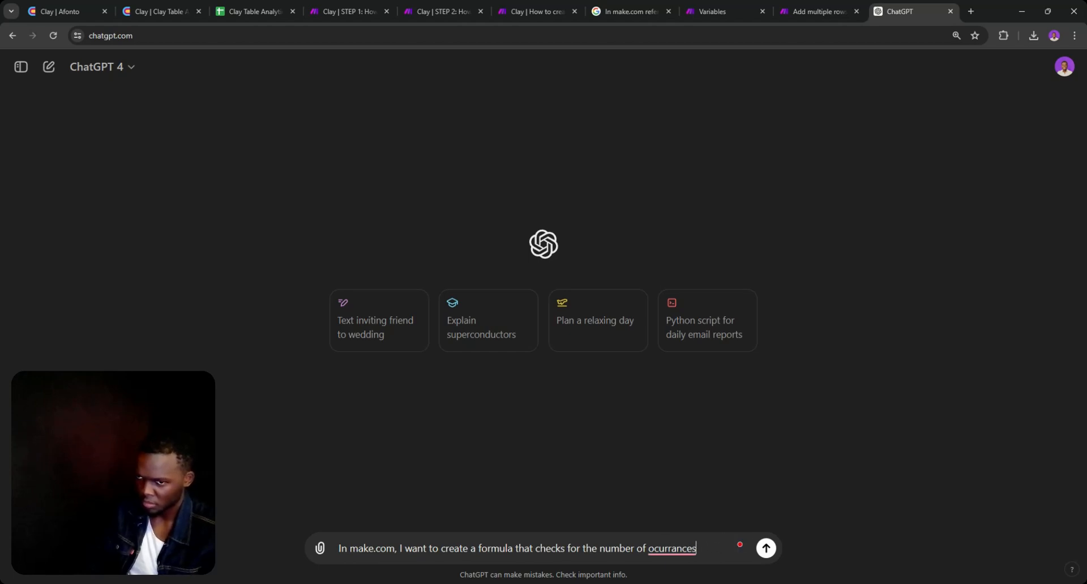
{"action": "type", "text": "that"}
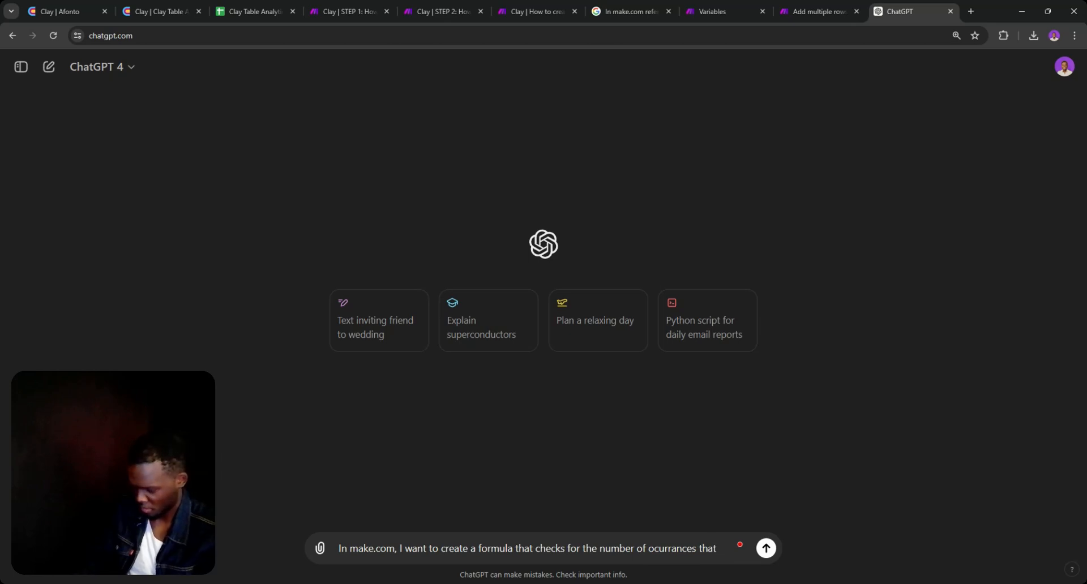
- Return to the STEP 2 Make scenario and inspect the run outputs of the Google Sheets and Get Analytics modules
{"action": "left_click", "coordinate": [262, 6]}
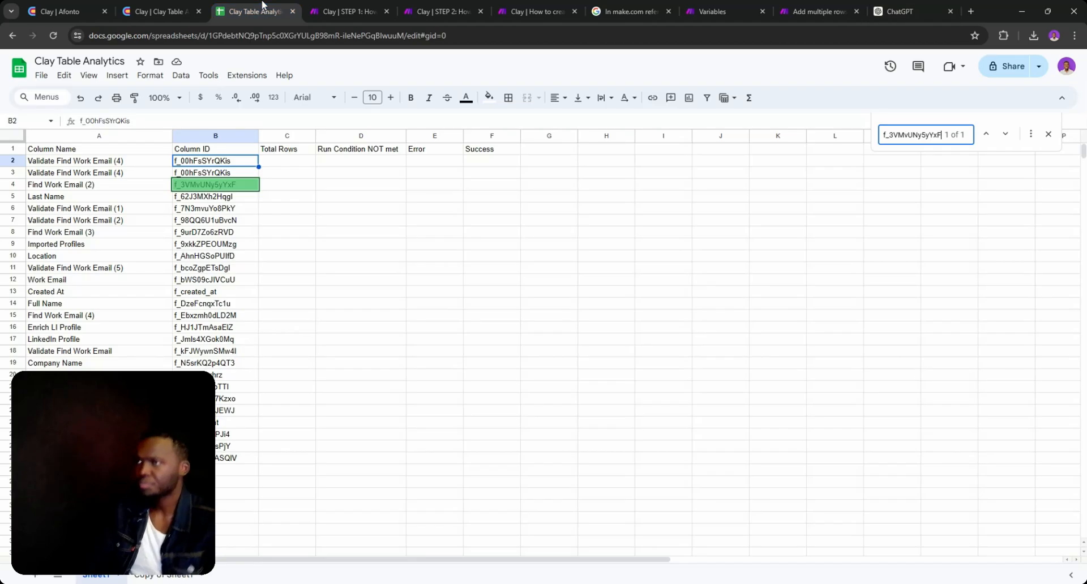
{"action": "left_click", "coordinate": [308, 7]}
{"action": "left_click", "coordinate": [433, 11]}
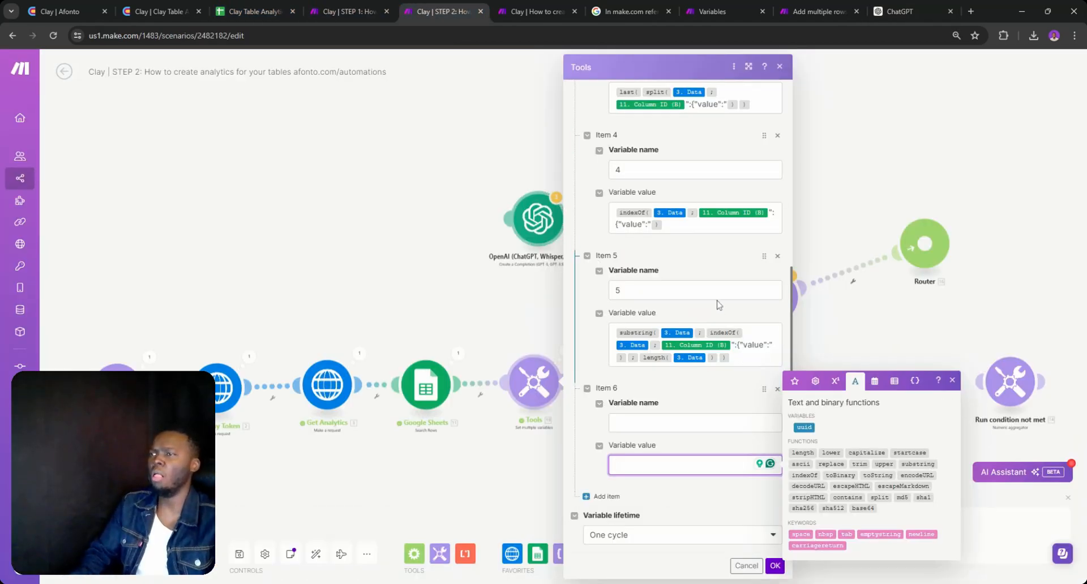
{"action": "left_click", "coordinate": [459, 354]}
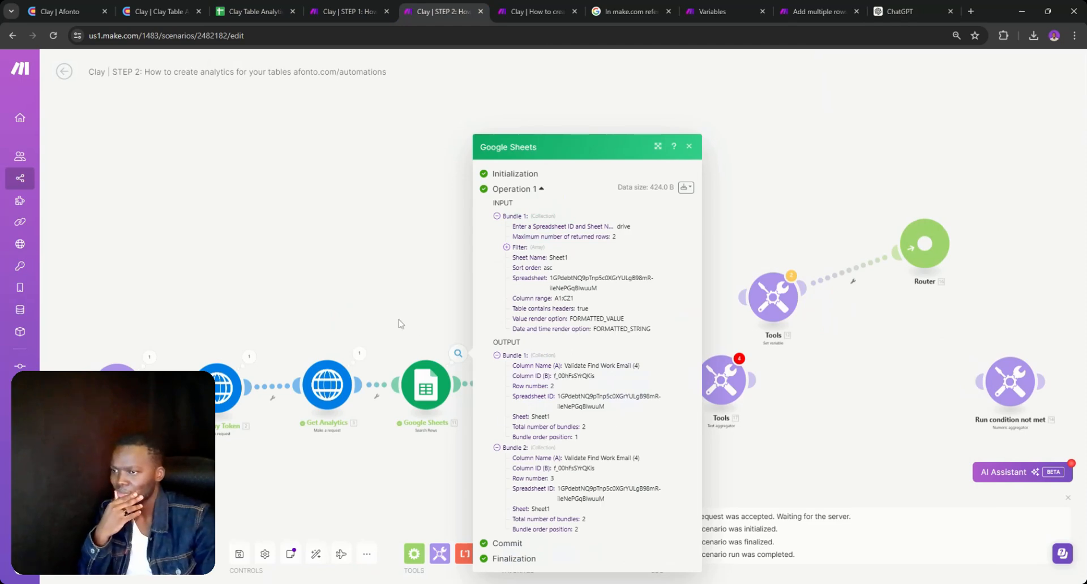
{"action": "left_click", "coordinate": [370, 352]}
{"action": "left_click", "coordinate": [368, 351]}
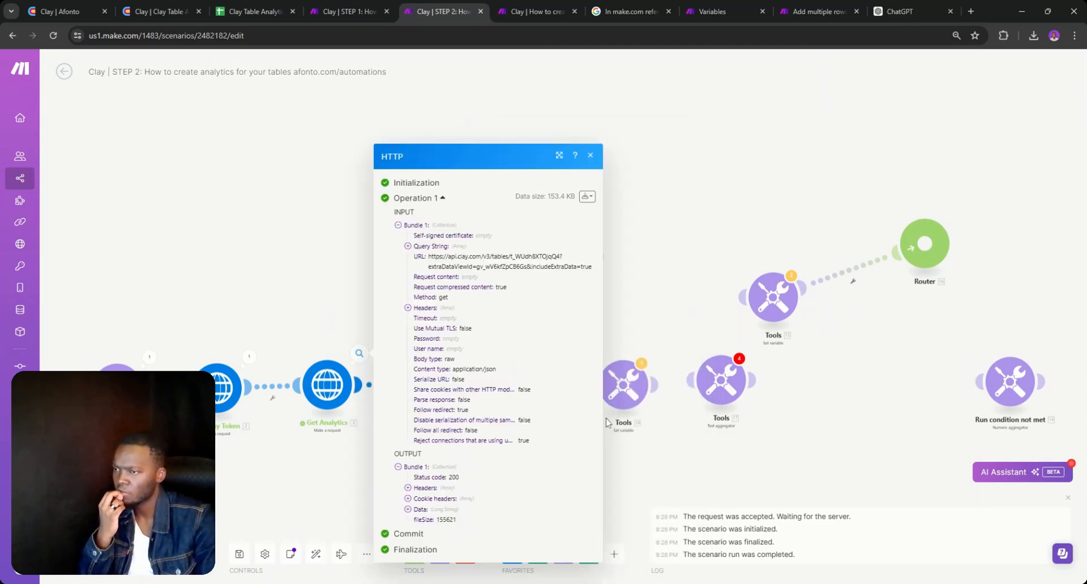
- Copy the beginning of variable 5's long string from the Set multiple variables Operation 1 output and paste it into the ChatGPT prompt
{"action": "left_click", "coordinate": [557, 371]}
{"action": "left_click", "coordinate": [564, 351]}
{"action": "left_click", "coordinate": [620, 348]}
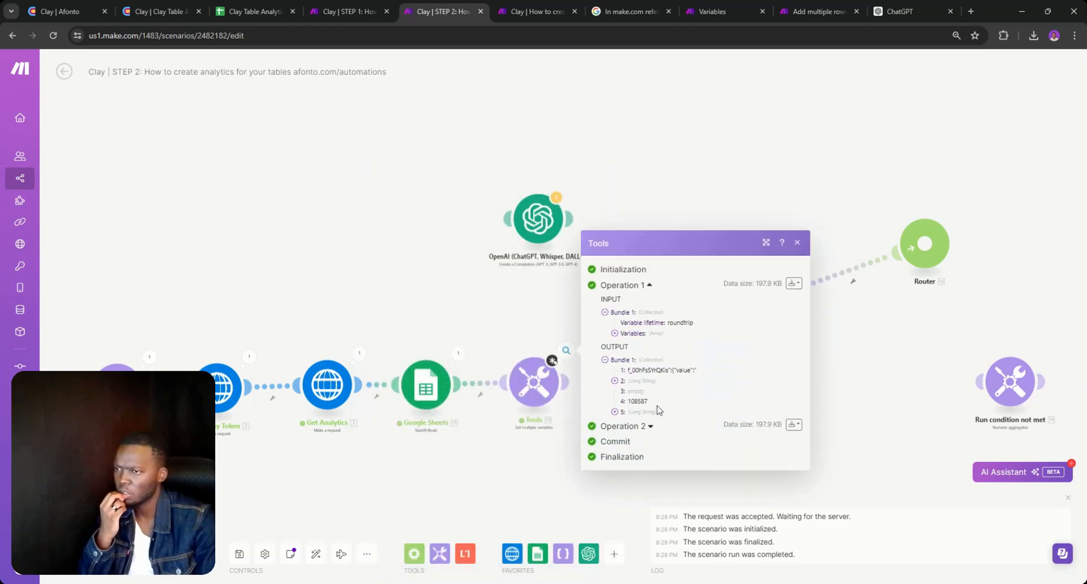
{"action": "left_click", "coordinate": [621, 412]}
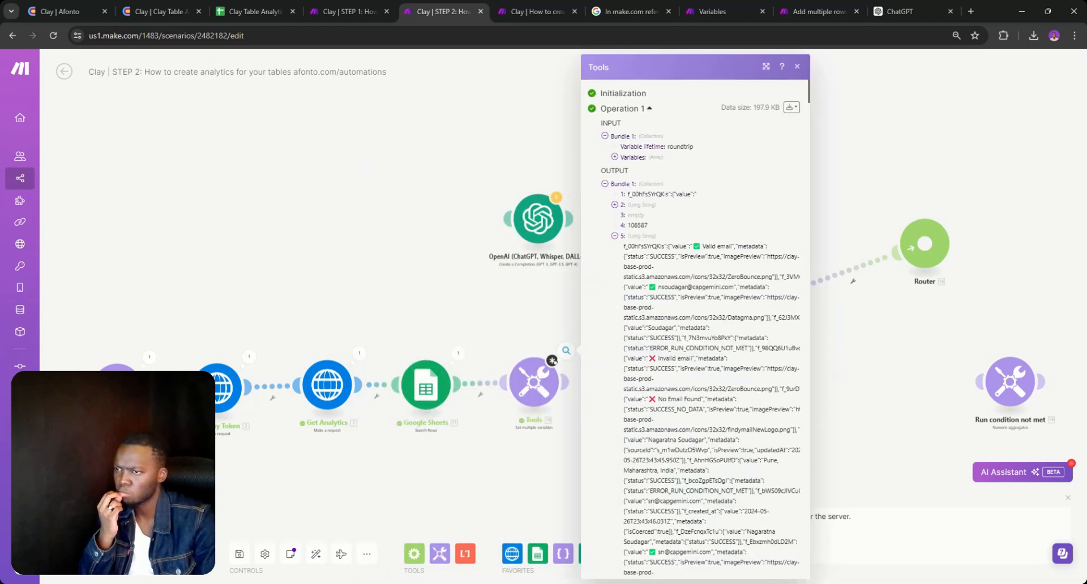
{"action": "left_click_drag", "start_coordinate": [619, 252], "coordinate": [763, 555]}
{"action": "key", "text": "ctrl+c"}
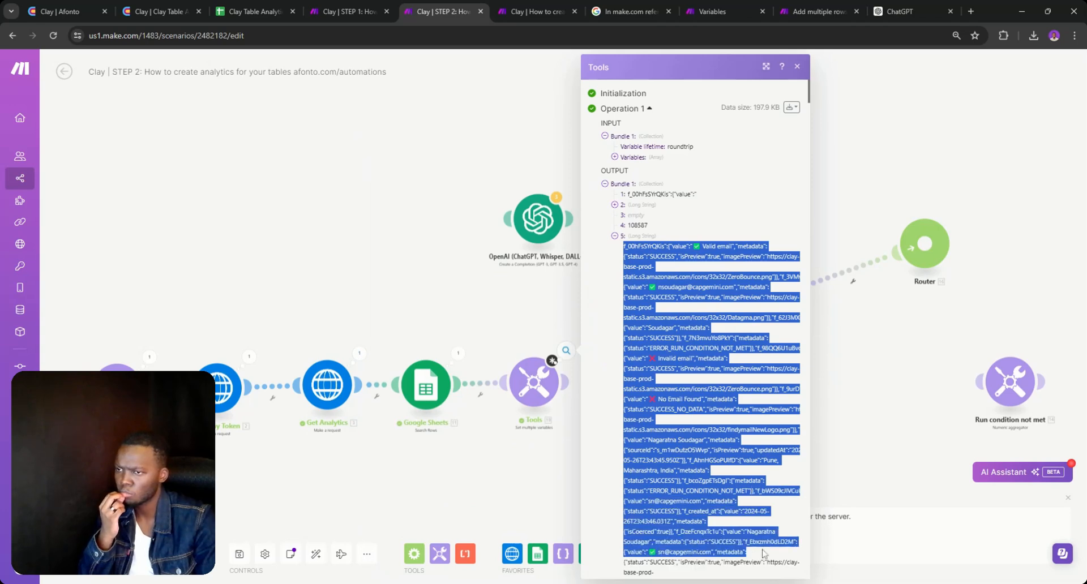
{"action": "left_click", "coordinate": [900, 11]}
{"action": "key", "text": "ctrl+v"}
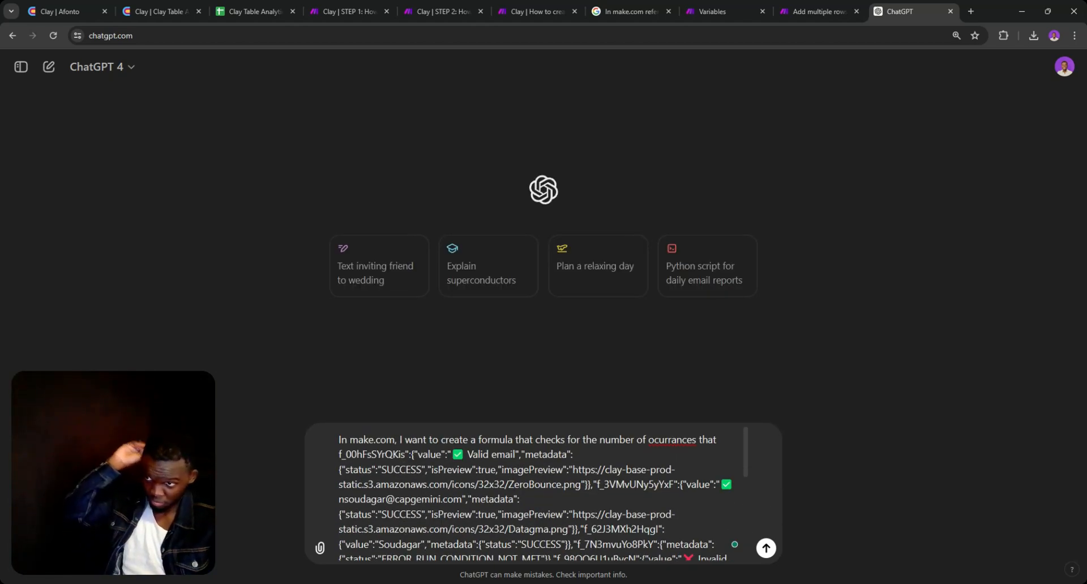
- Correct the misspelled word to "occurrences" and separate the pasted sample data from the question with a blank line
{"action": "double_click", "coordinate": [689, 443]}
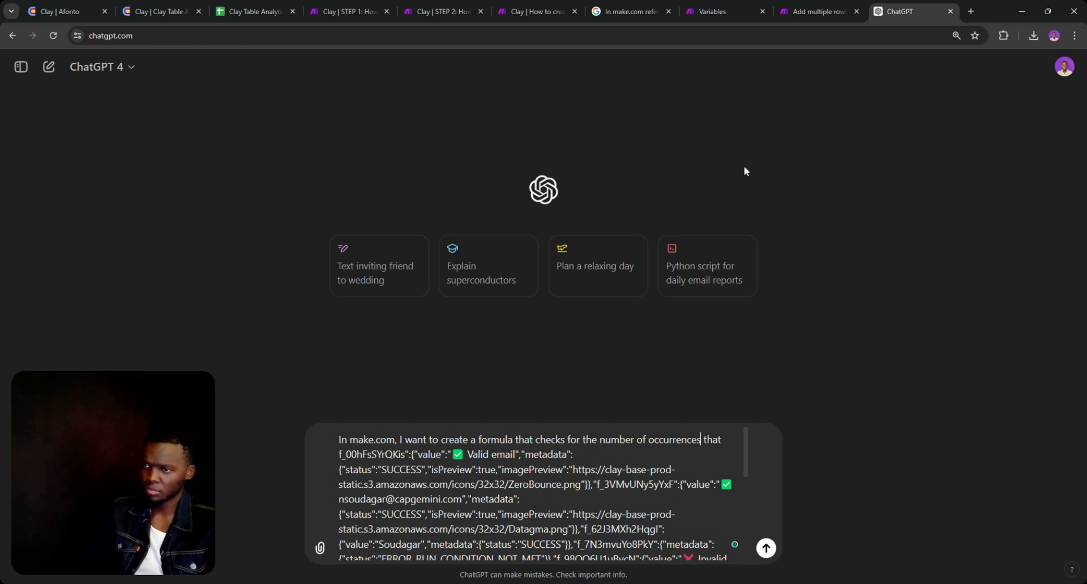
{"action": "double_click", "coordinate": [371, 455]}
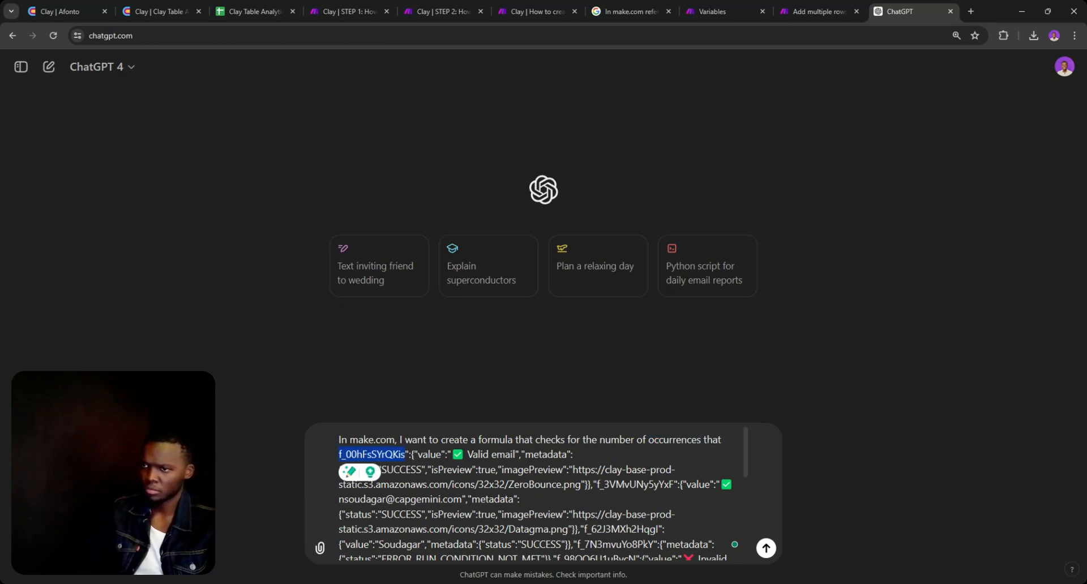
{"action": "left_click", "coordinate": [723, 439]}
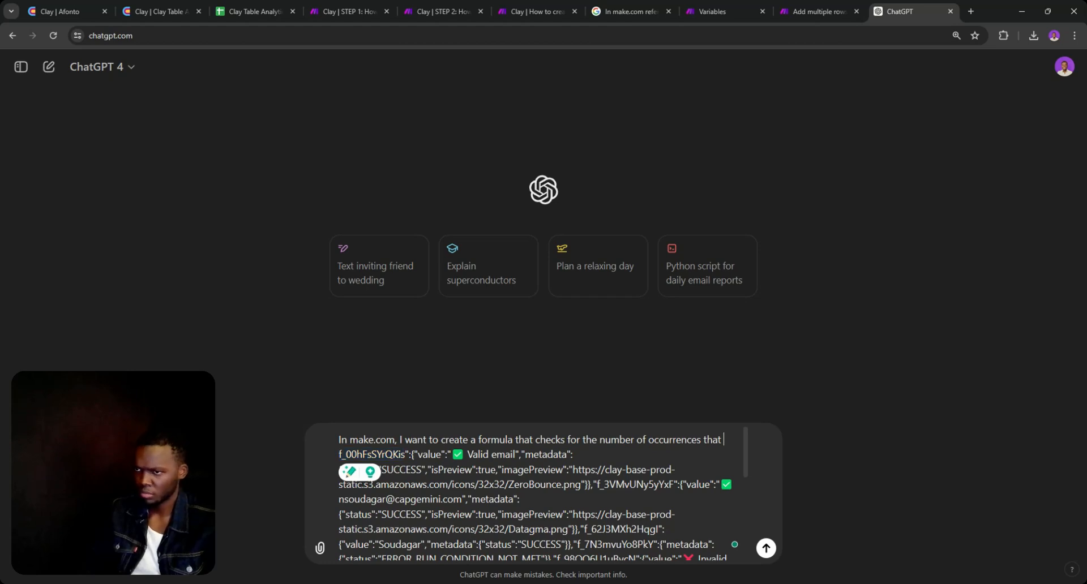
{"action": "key", "text": "shift+Return"}
{"action": "key", "text": "shift+Return"}
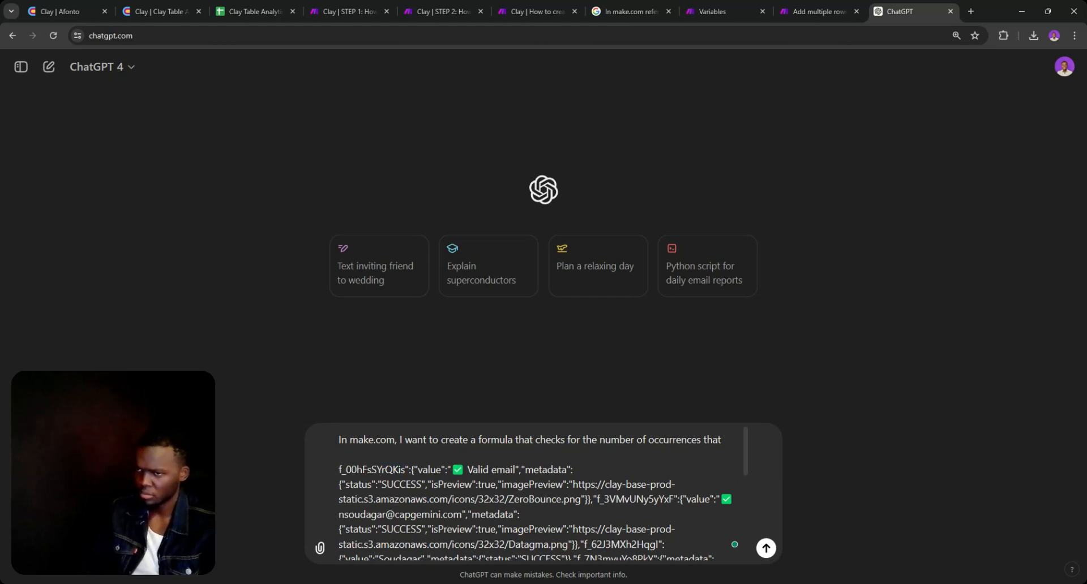
- Complete the question with ""metadata" comes up in this text. How can I do this?" above the sample data and send the prompt
{"action": "type", "text": "meta"}
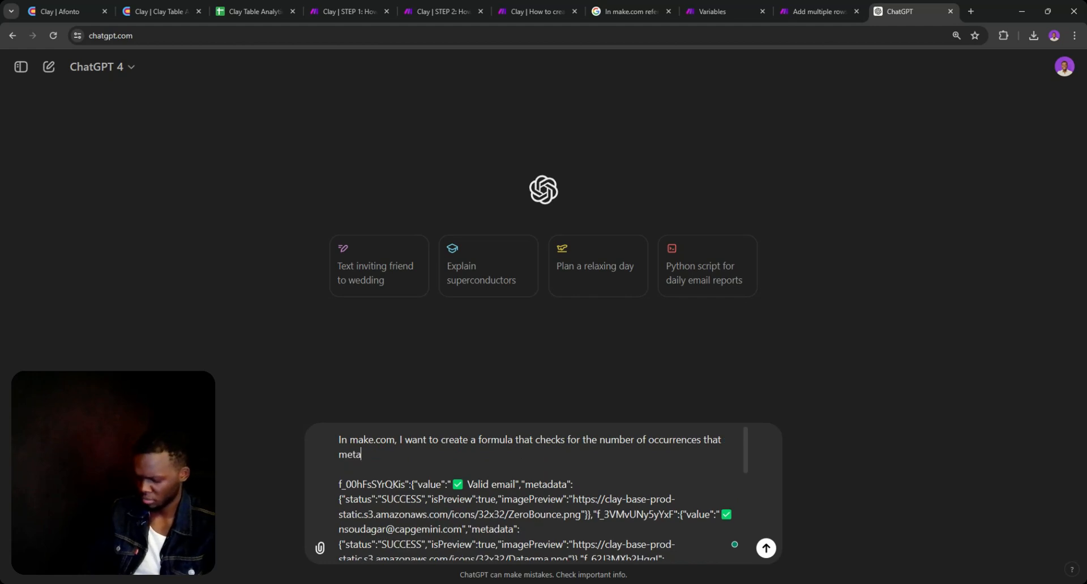
{"action": "type", "text": "data\""}
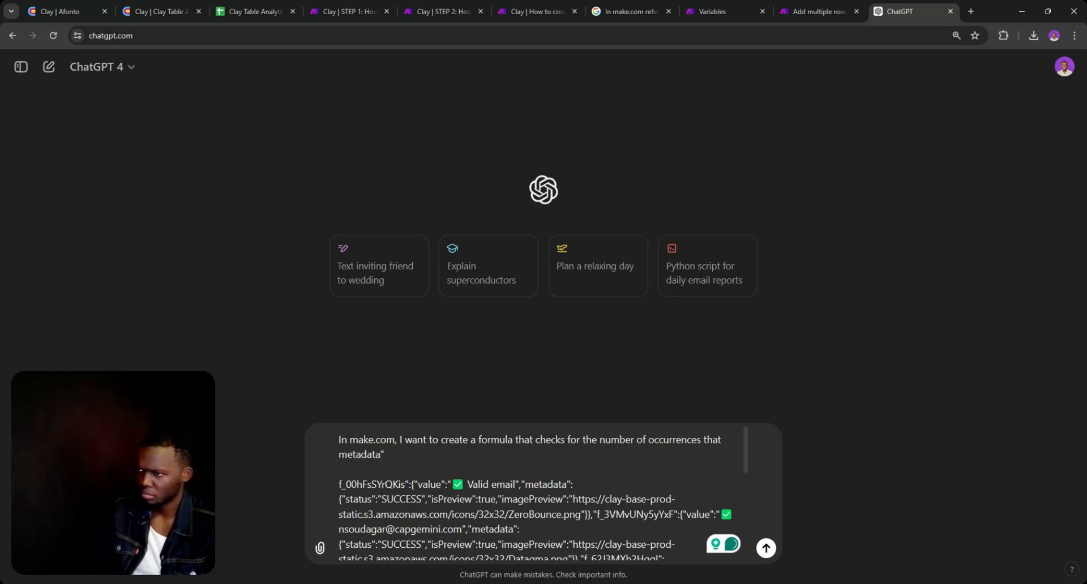
{"action": "left_click", "coordinate": [339, 455]}
{"action": "type", "text": "\"metadata"}
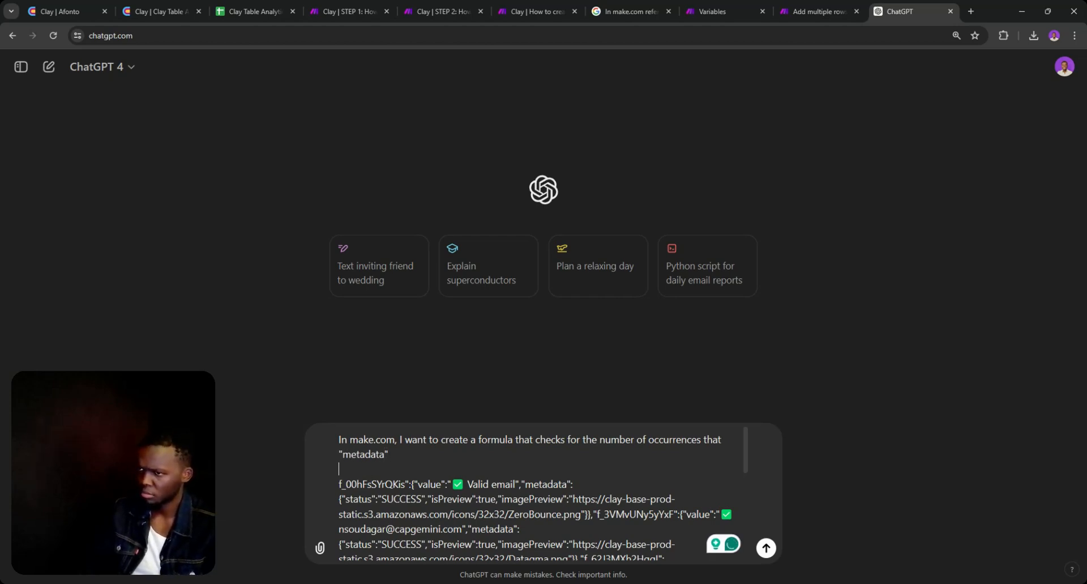
{"action": "type", "text": "\" come"}
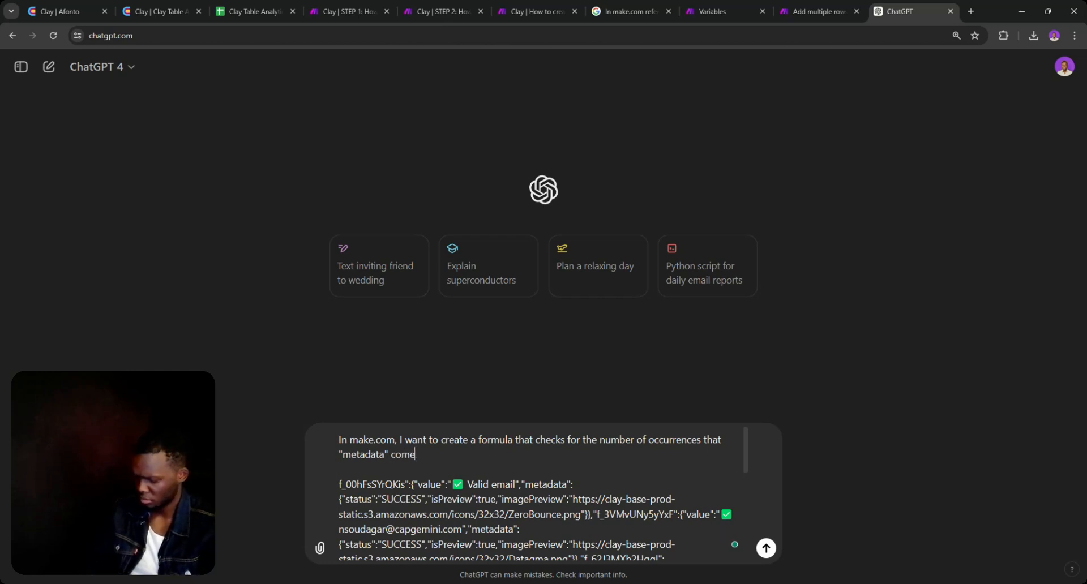
{"action": "type", "text": "s up in "}
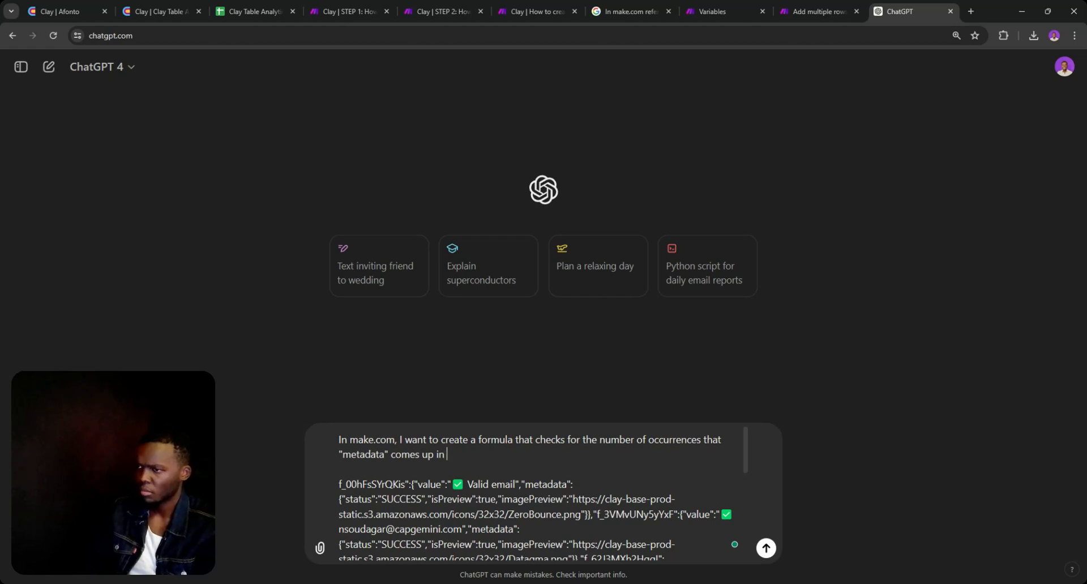
{"action": "type", "text": "this text"}
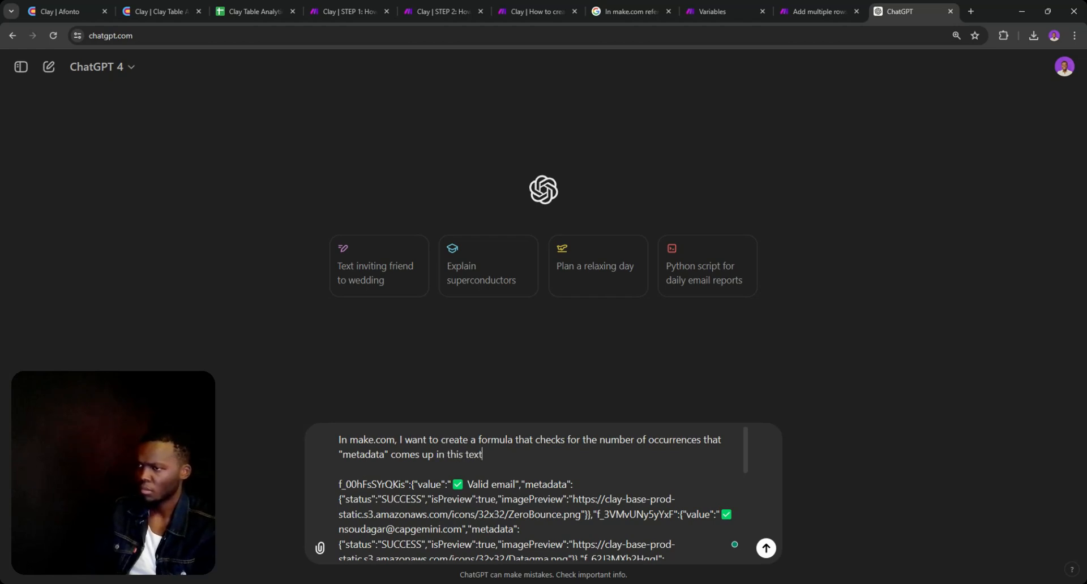
{"action": "type", "text": ". How ca"}
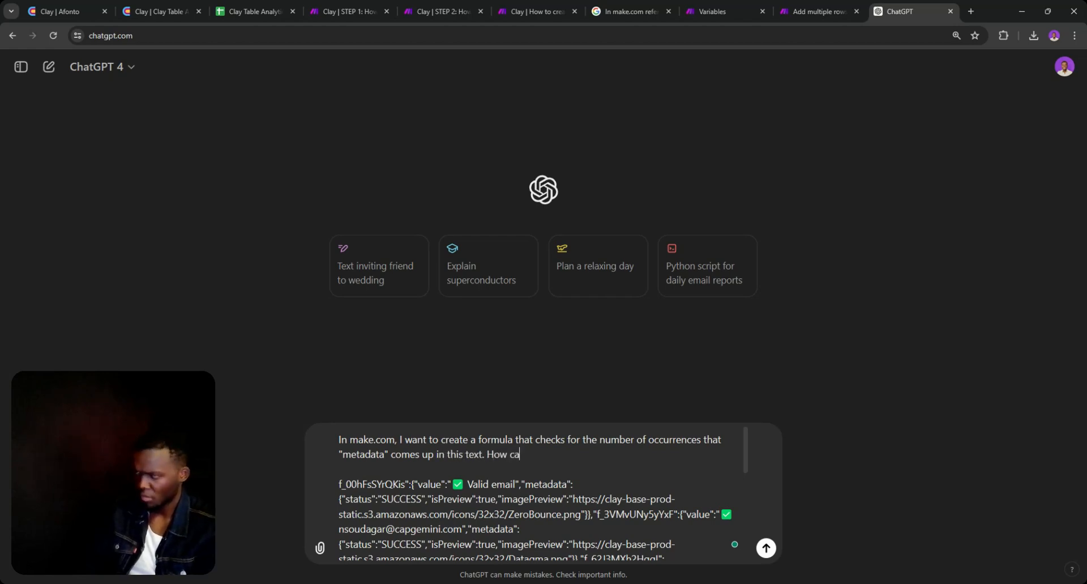
{"action": "type", "text": "n I do this?"}
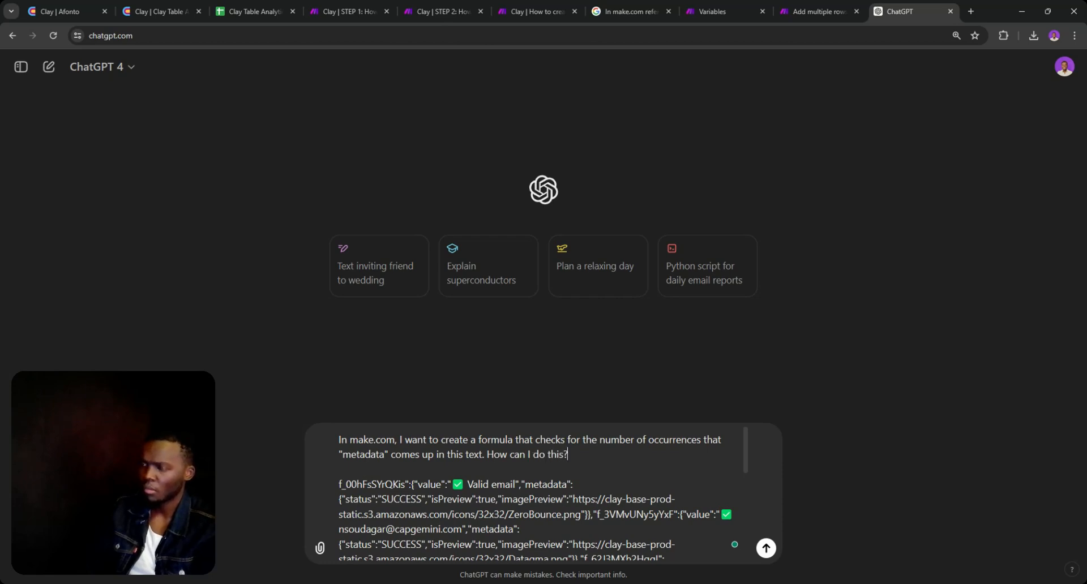
{"action": "key", "text": "Return"}
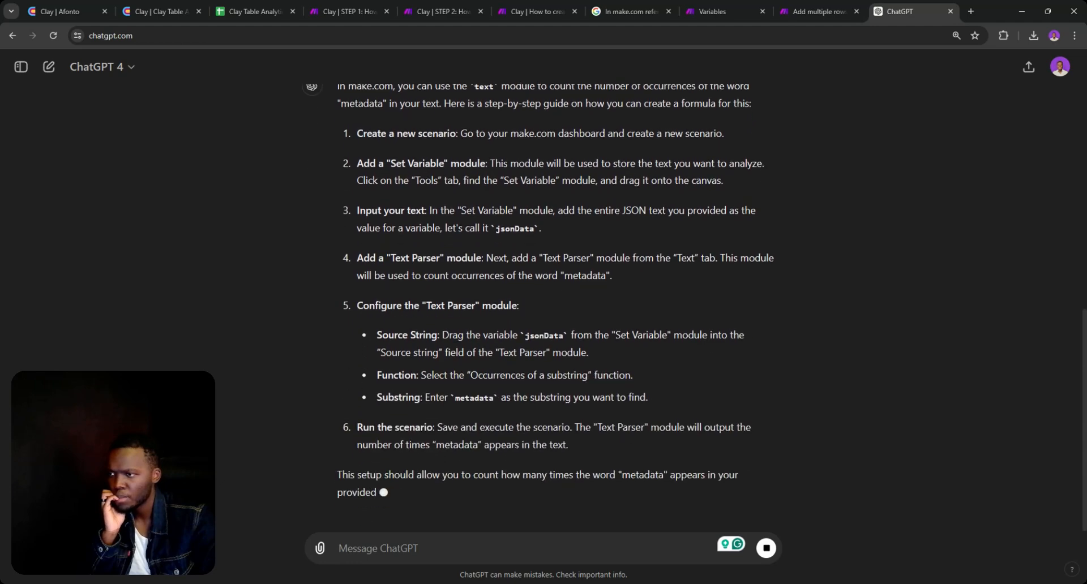
- Go back to the STEP 2 Make scenario and move the Set variable module out of the main row, beside the OpenAI module
{"action": "left_click", "coordinate": [363, 10]}
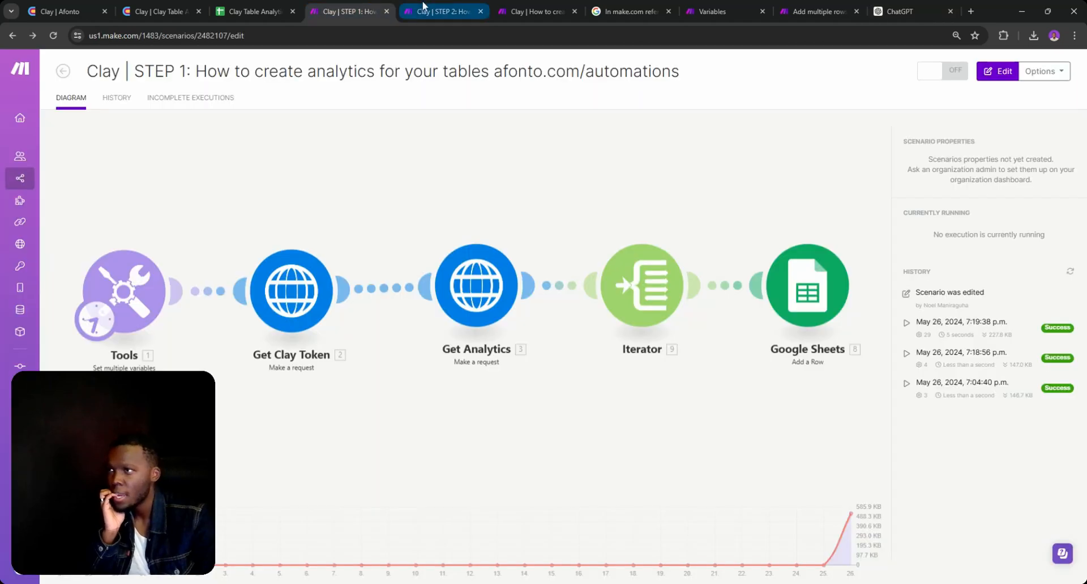
{"action": "left_click", "coordinate": [428, 14]}
{"action": "left_click", "coordinate": [485, 287]}
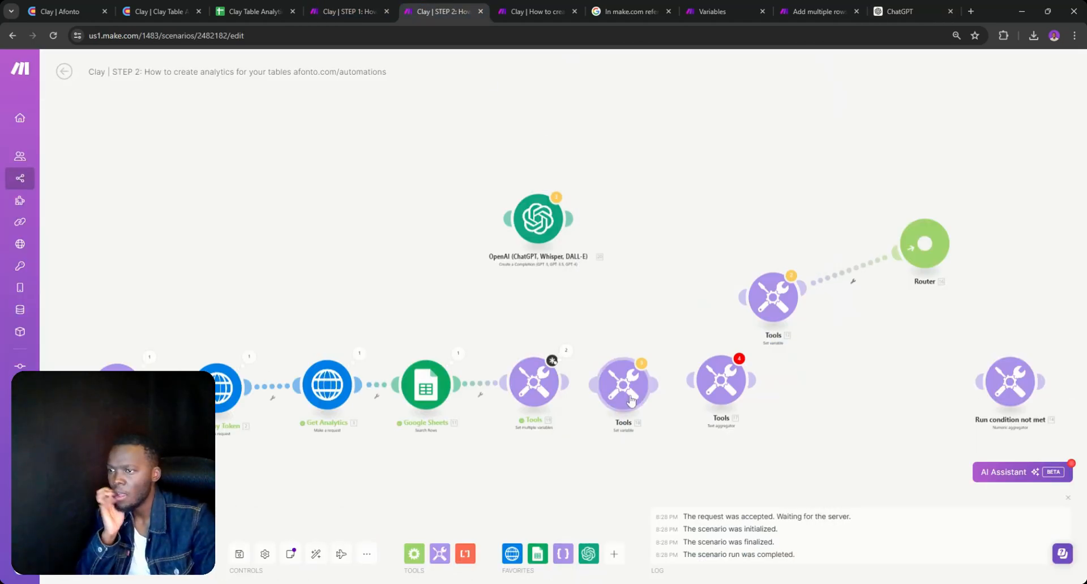
{"action": "left_click_drag", "start_coordinate": [622, 380], "coordinate": [673, 264]}
- Add a Text parser Match elements module after the Set multiple variables module and try the Pair of key:value pattern in its settings
{"action": "left_click", "coordinate": [465, 554]}
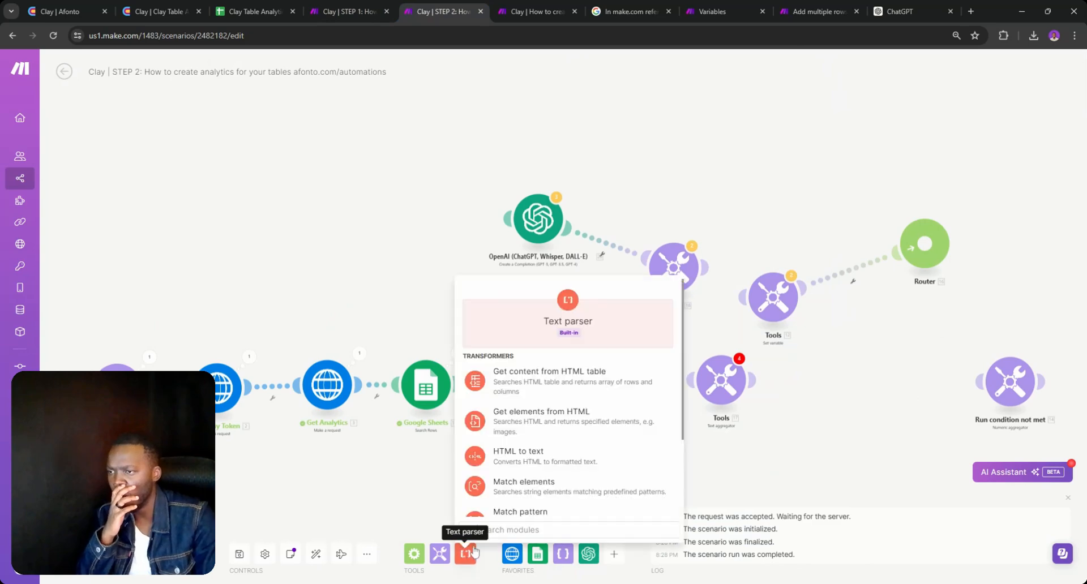
{"action": "scroll", "coordinate": [529, 430], "scroll_direction": "down", "scroll_amount": 3}
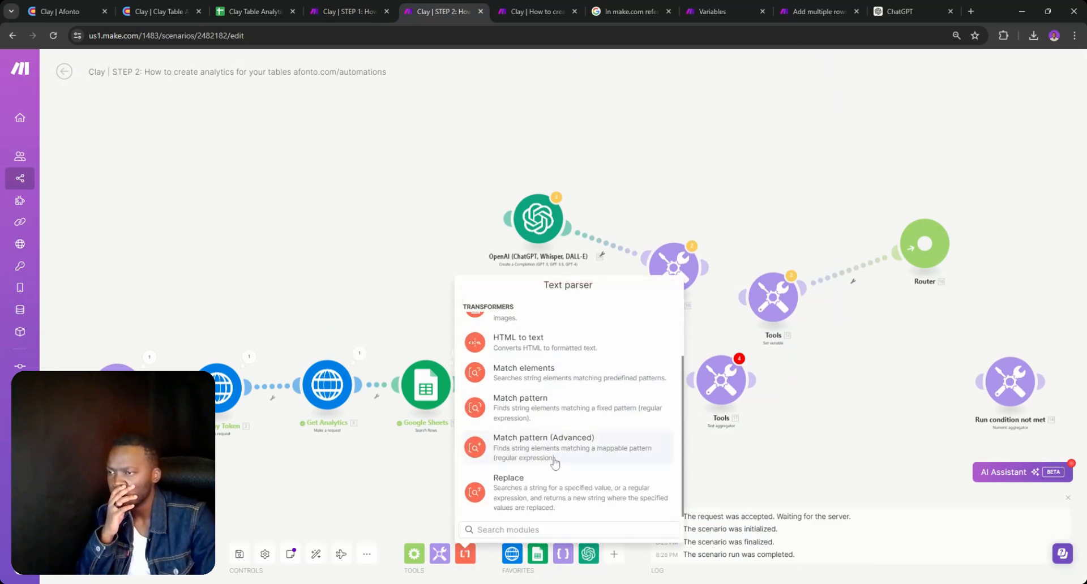
{"action": "scroll", "coordinate": [528, 447], "scroll_direction": "up", "scroll_amount": 3}
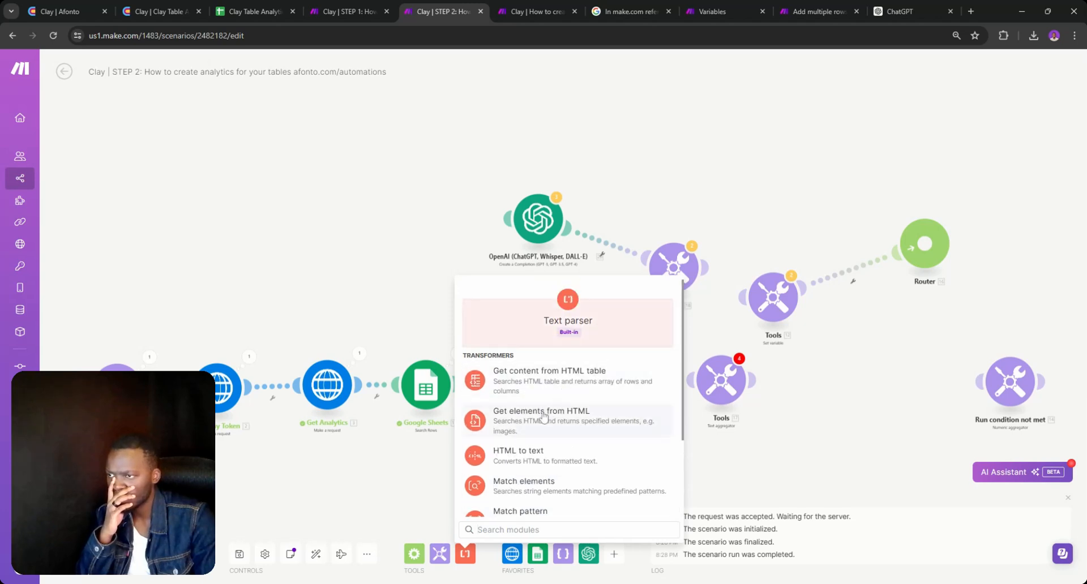
{"action": "scroll", "coordinate": [543, 416], "scroll_direction": "down", "scroll_amount": 2}
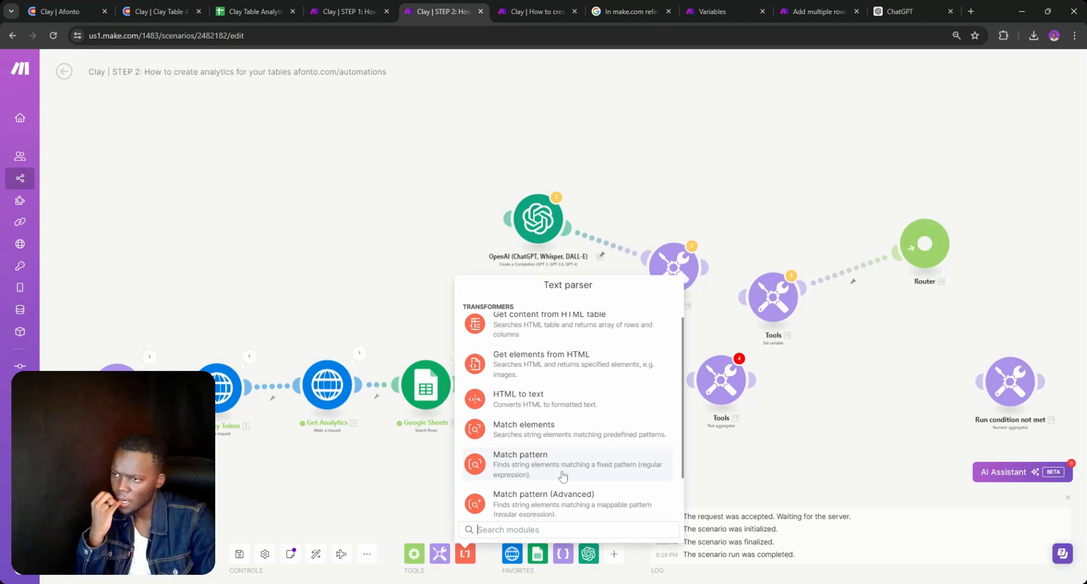
{"action": "left_click", "coordinate": [582, 437]}
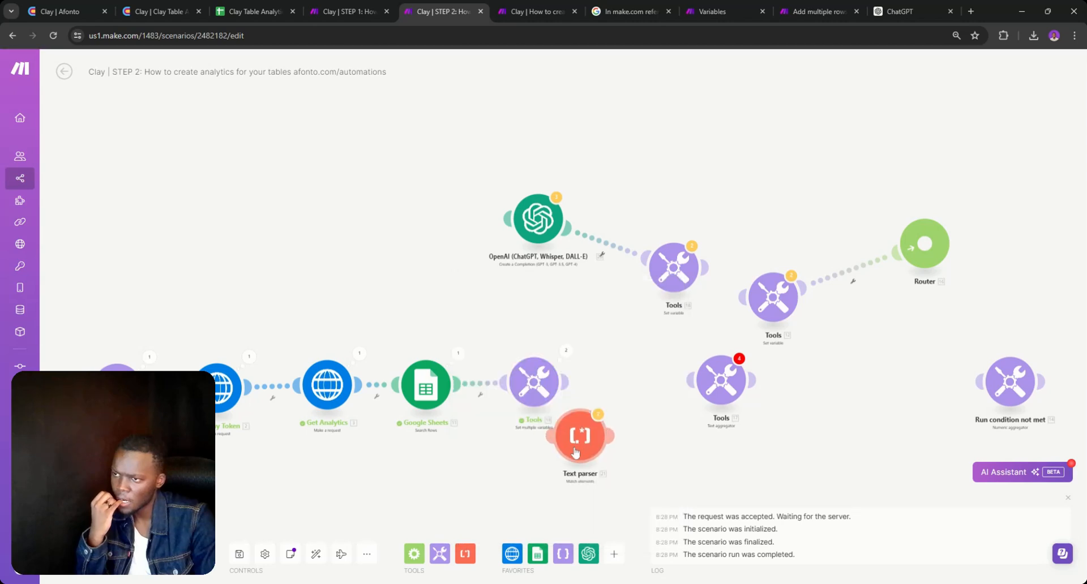
{"action": "left_click", "coordinate": [701, 378]}
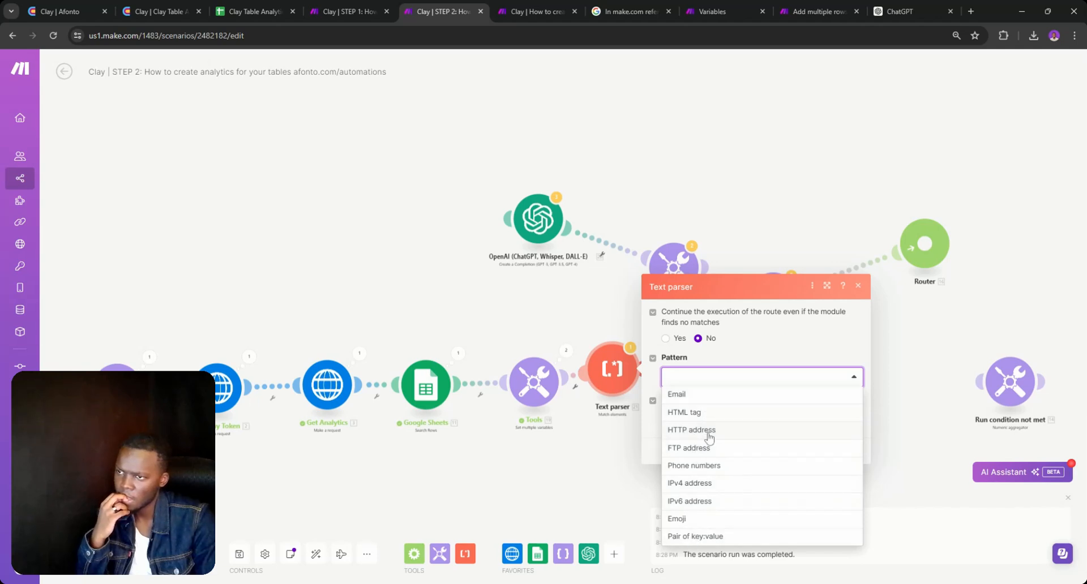
{"action": "left_click", "coordinate": [707, 537]}
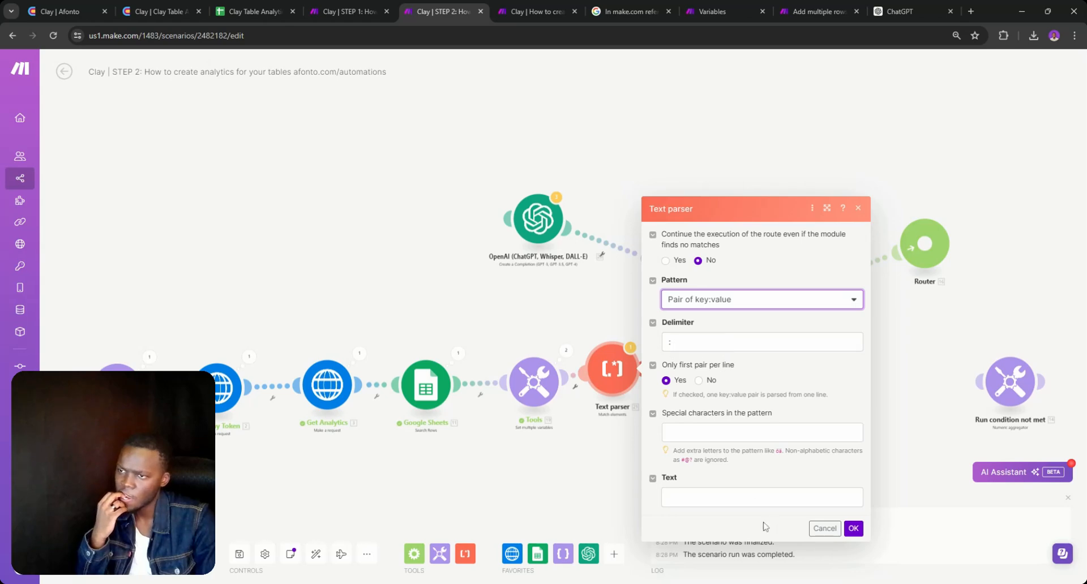
{"action": "left_click", "coordinate": [818, 528]}
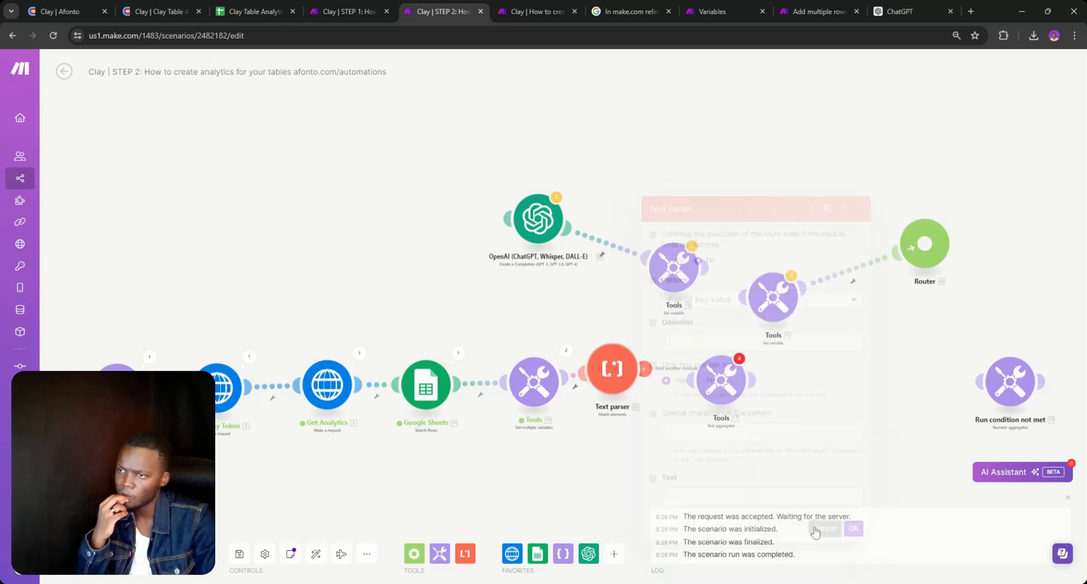
- Reread ChatGPT's instructions for configuring the Text Parser module to count occurrences of "metadata"
{"action": "left_click", "coordinate": [903, 9]}
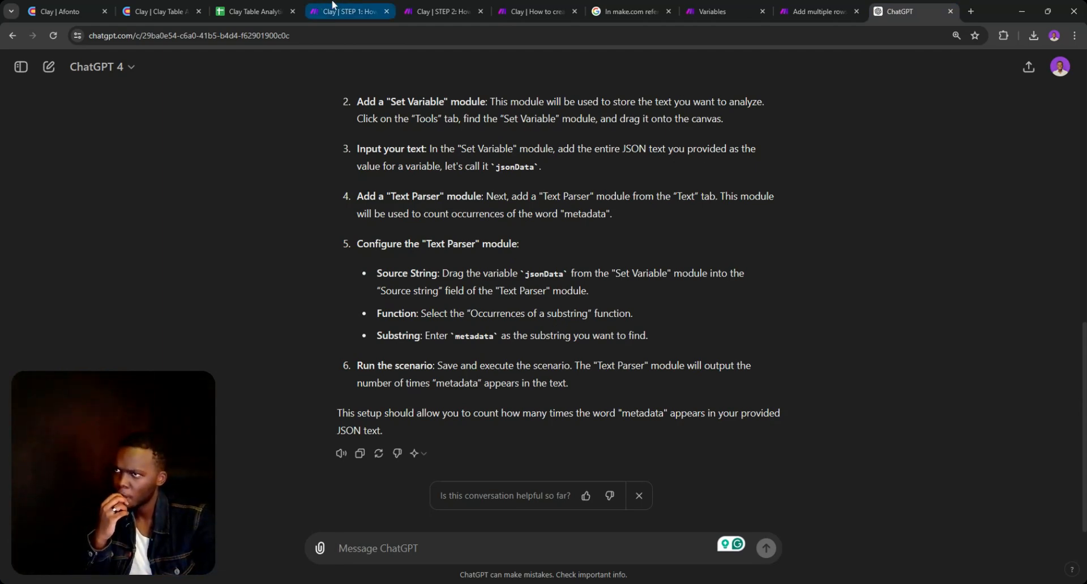
{"action": "left_click", "coordinate": [332, 6]}
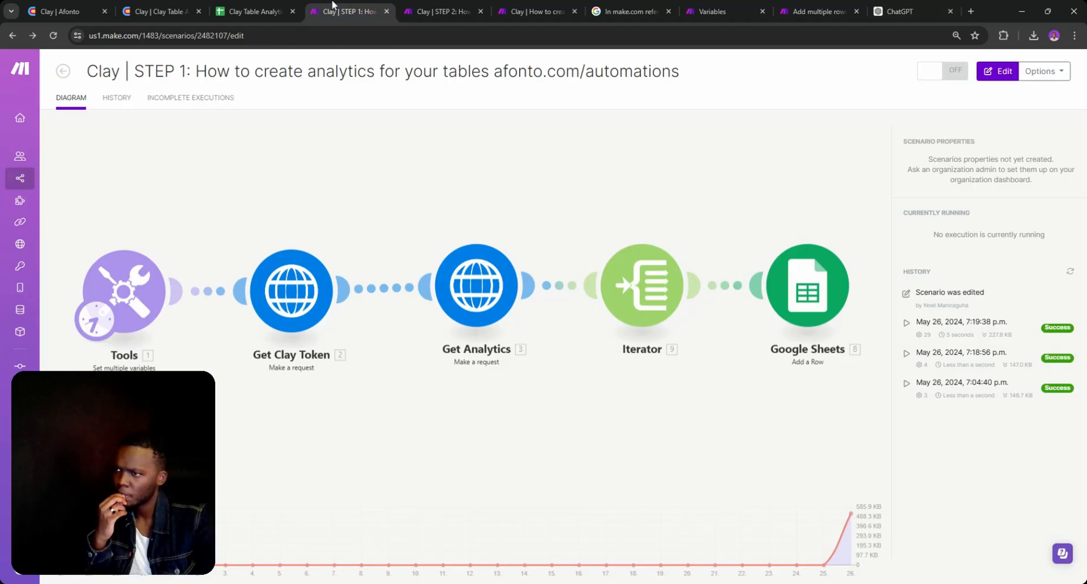
{"action": "left_click", "coordinate": [442, 11]}
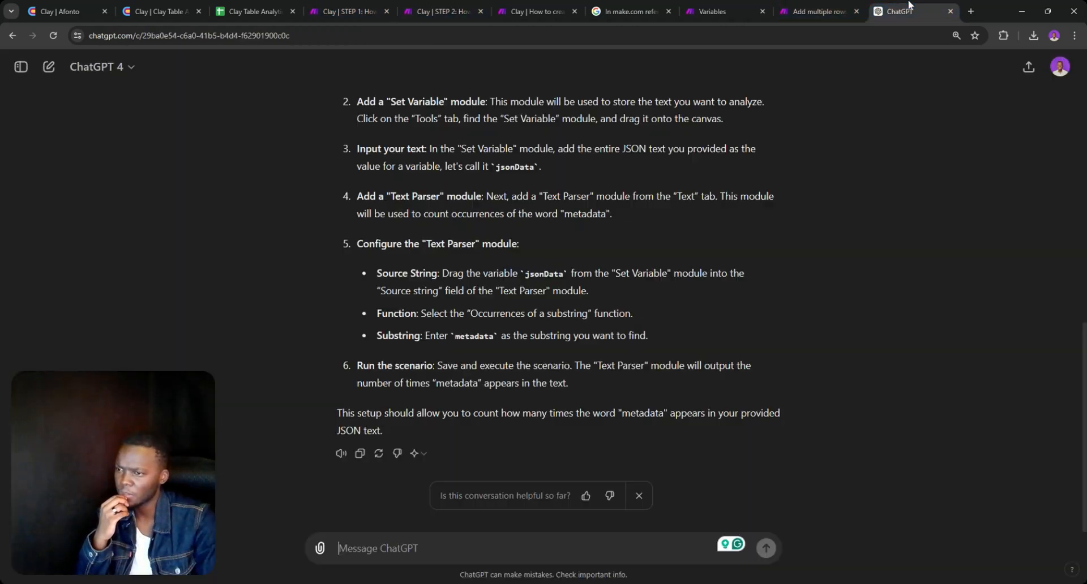
{"action": "left_click", "coordinate": [908, 8]}
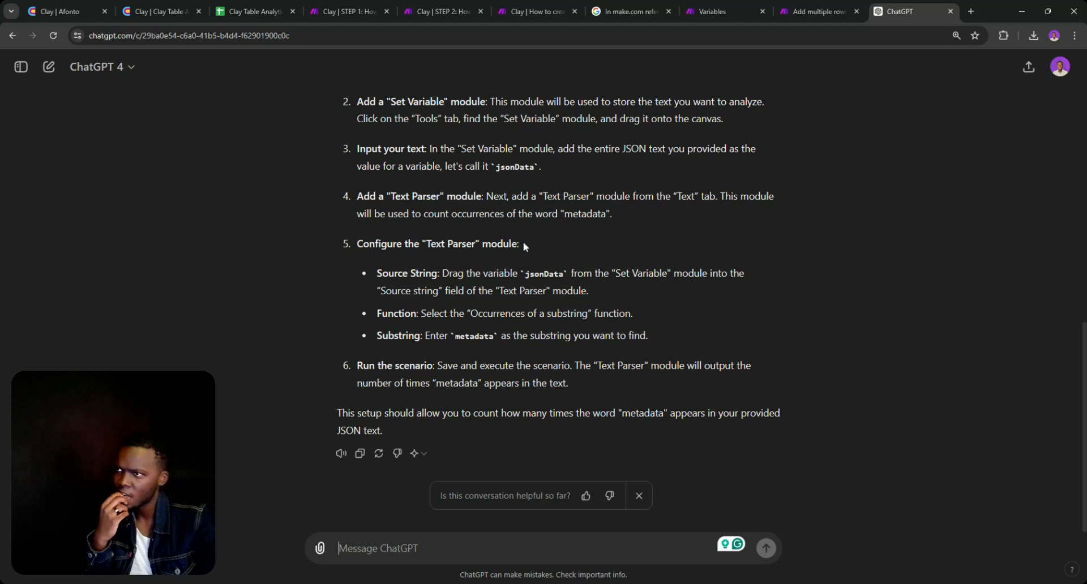
- Return to the STEP 2 scenario and search the Text parser modules for "occu"
{"action": "left_click", "coordinate": [441, 11]}
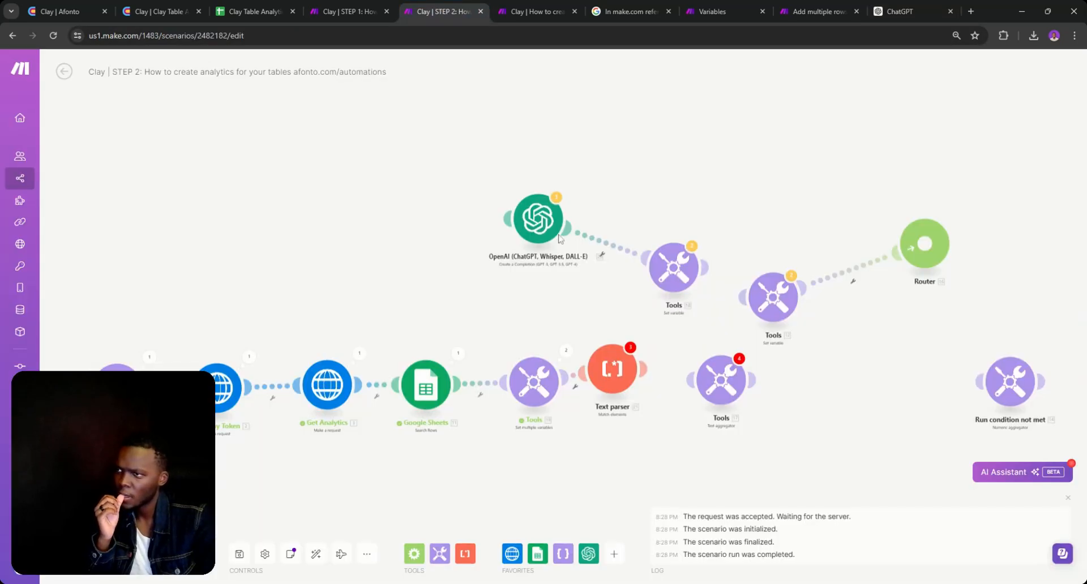
{"action": "left_click", "coordinate": [465, 554]}
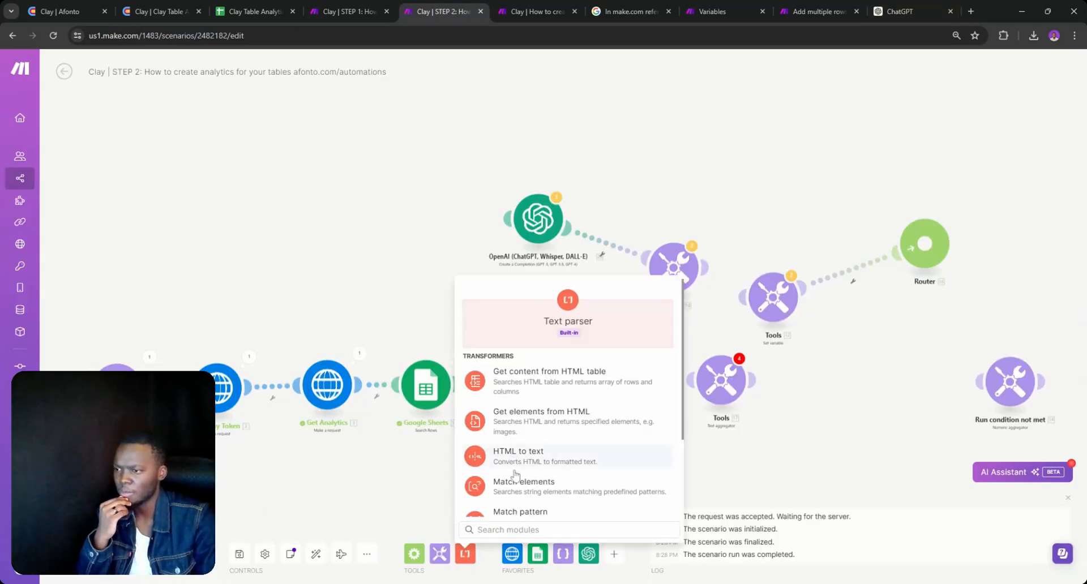
{"action": "scroll", "coordinate": [512, 464], "scroll_direction": "down", "scroll_amount": 2}
{"action": "type", "text": "o"}
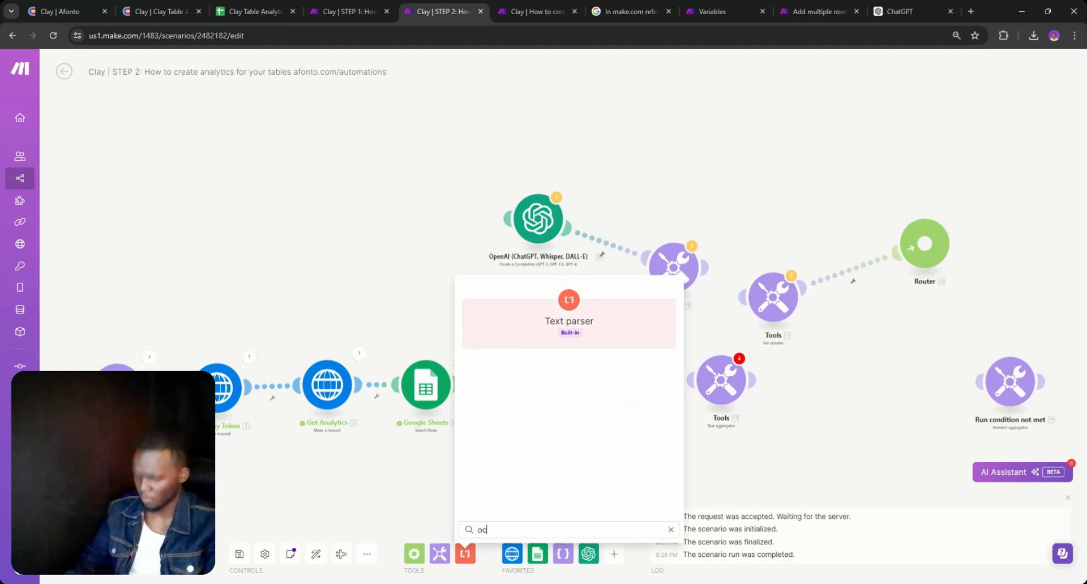
{"action": "type", "text": "c"}
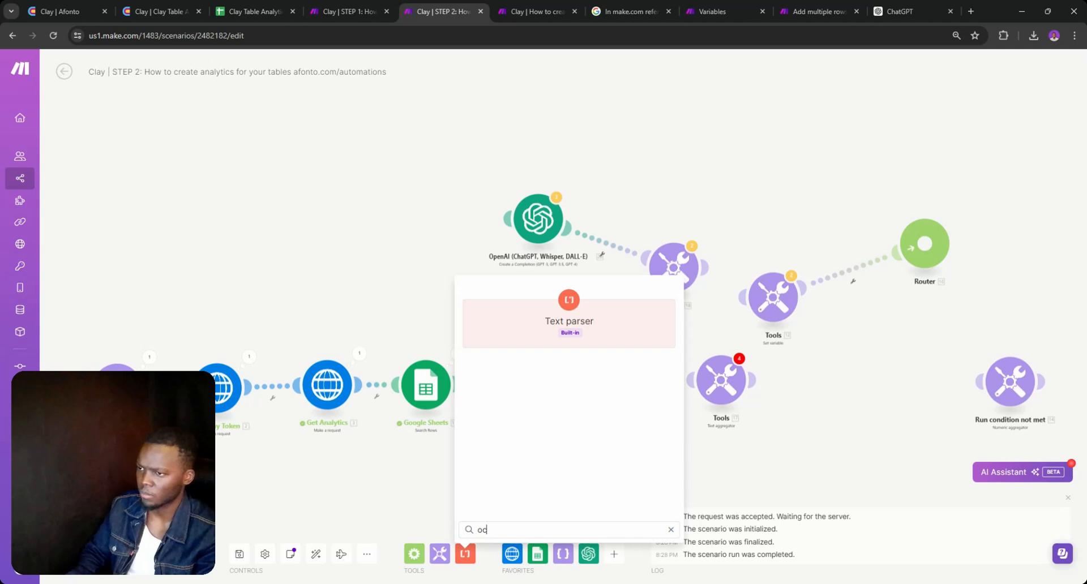
{"action": "type", "text": "cu"}
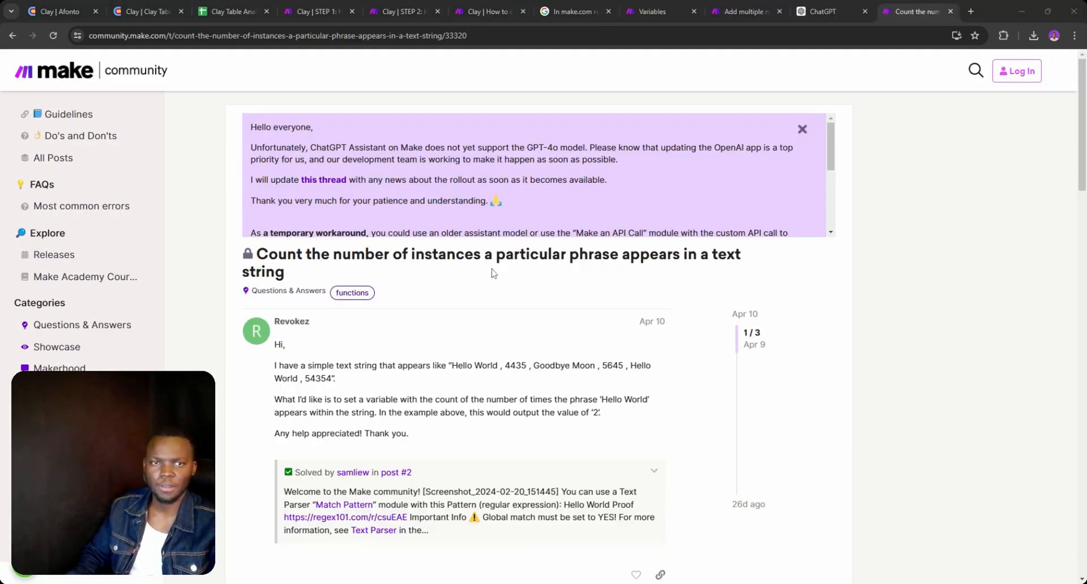
- Read the Make community solution for counting how often a particular phrase appears in a text string
{"action": "scroll", "coordinate": [453, 294], "scroll_direction": "down", "scroll_amount": 3}
{"action": "scroll", "coordinate": [434, 293], "scroll_direction": "down", "scroll_amount": 6}
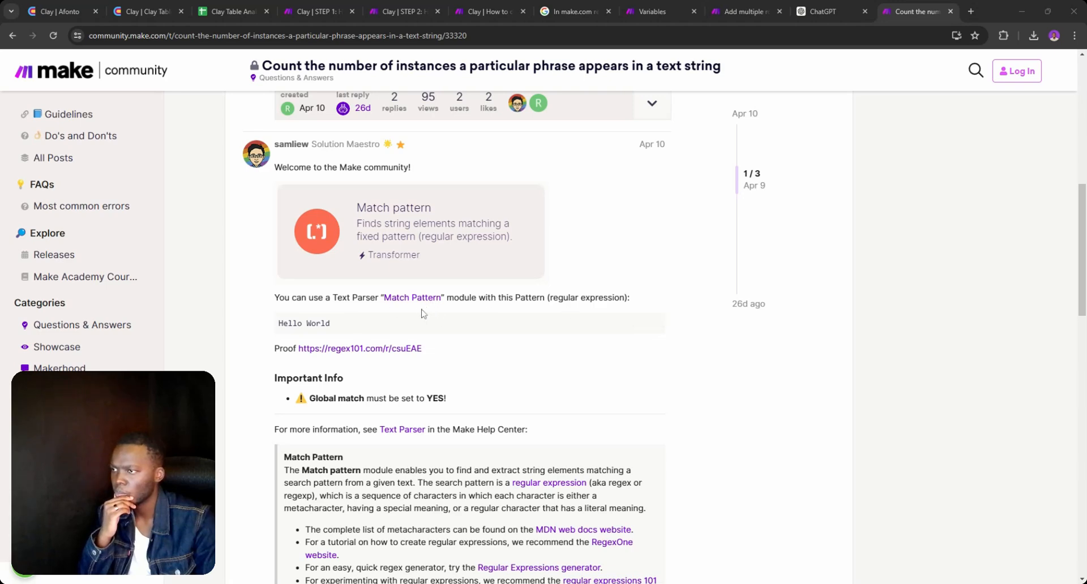
{"action": "scroll", "coordinate": [348, 315], "scroll_direction": "down", "scroll_amount": 1}
{"action": "scroll", "coordinate": [349, 315], "scroll_direction": "down", "scroll_amount": 1}
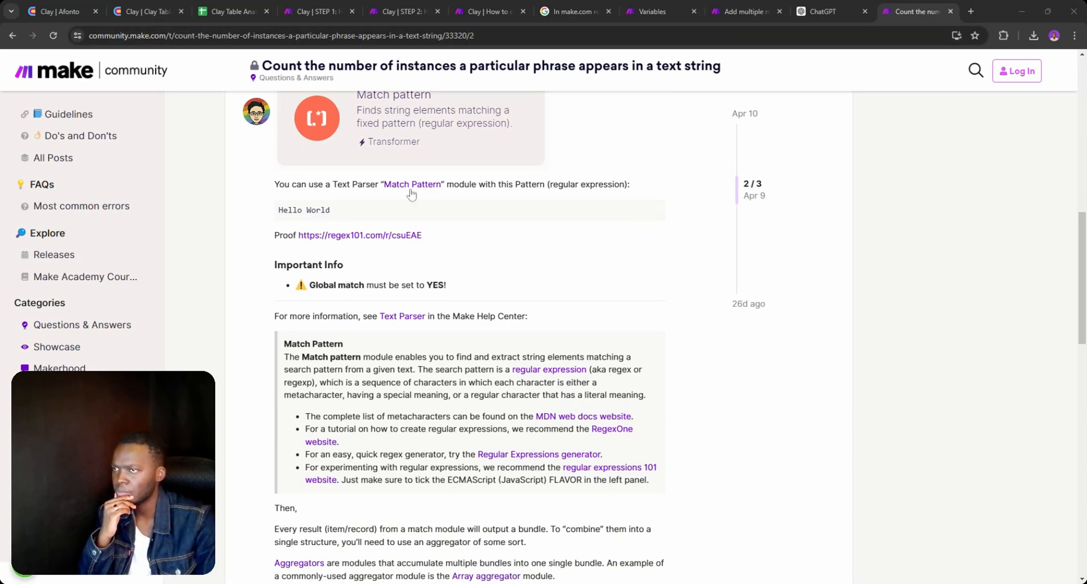
- Go back to the STEP 2 scenario and delete the Match elements Text parser module
{"action": "left_click", "coordinate": [512, 5]}
{"action": "left_click", "coordinate": [403, 12]}
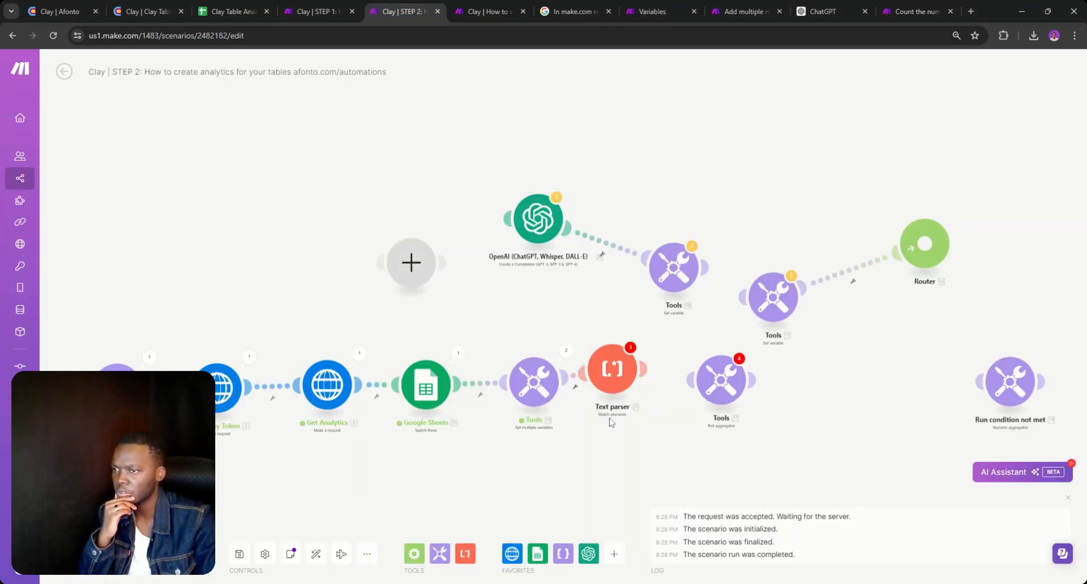
{"action": "right_click", "coordinate": [614, 394]}
{"action": "key", "text": "Escape"}
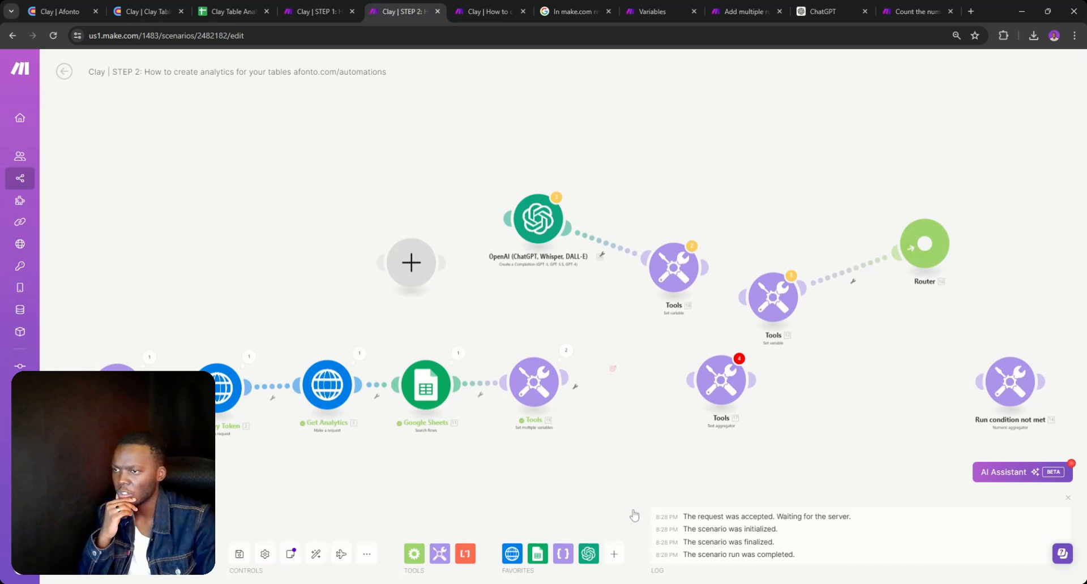
- Add a Text parser Match pattern module after the Set multiple variables module and open its settings
{"action": "left_click", "coordinate": [465, 553]}
{"action": "scroll", "coordinate": [526, 471], "scroll_direction": "down", "scroll_amount": 3}
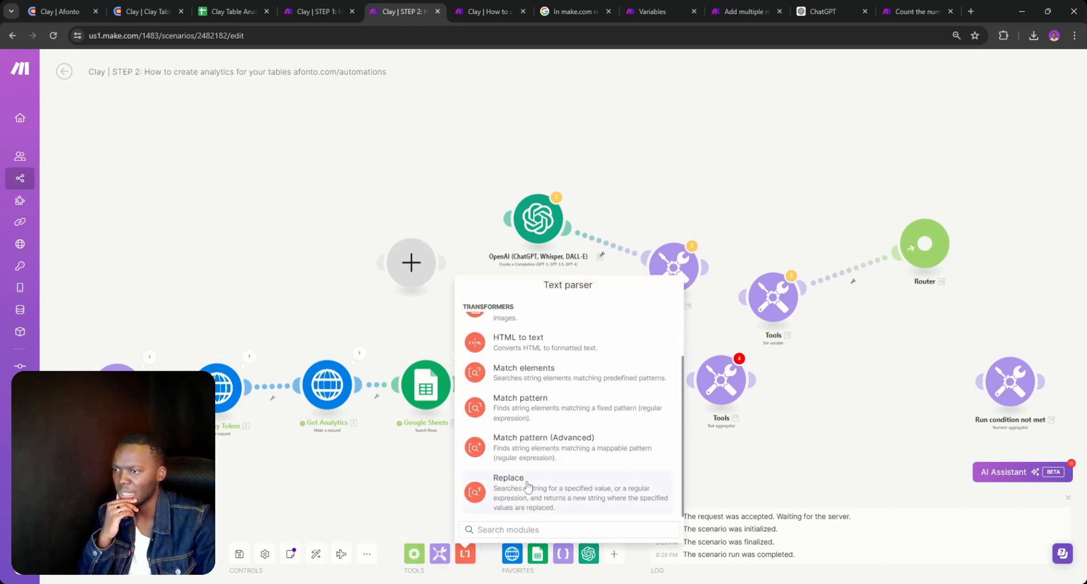
{"action": "left_click", "coordinate": [517, 408]}
{"action": "left_click_drag", "start_coordinate": [515, 410], "coordinate": [619, 392]}
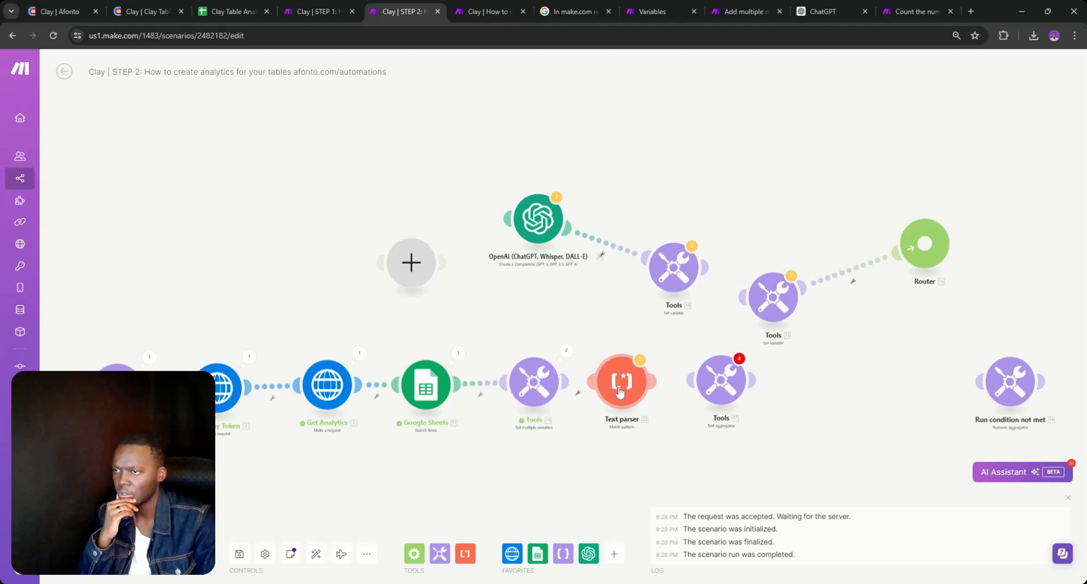
{"action": "left_click", "coordinate": [619, 390]}
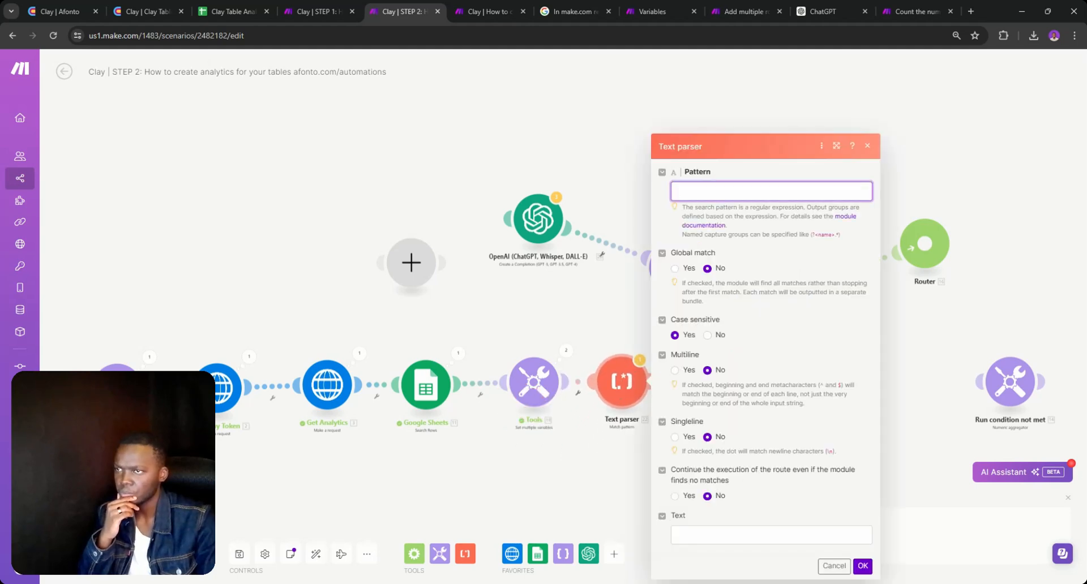
- Open the community post's regex101 proof link in a separate tab and read the solution's remaining notes on aggregators and the length function
{"action": "left_click", "coordinate": [916, 10]}
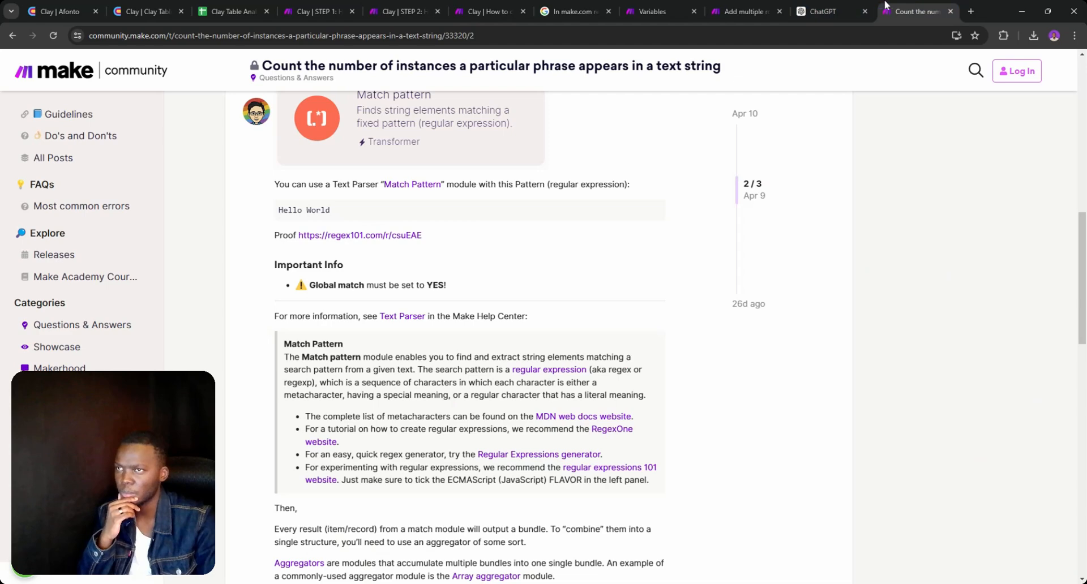
{"action": "left_click", "coordinate": [393, 238]}
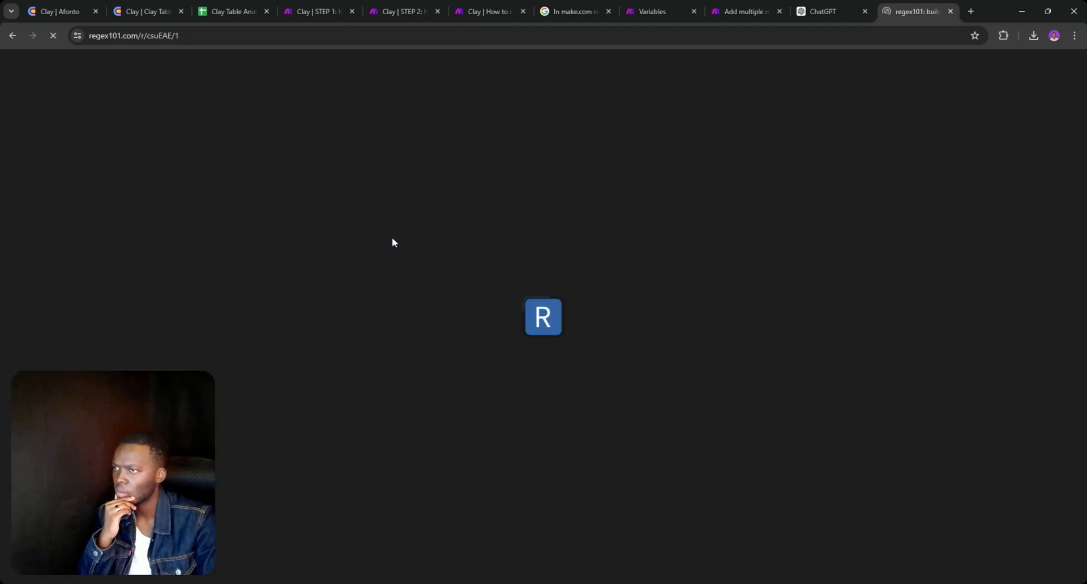
{"action": "left_click", "coordinate": [12, 36]}
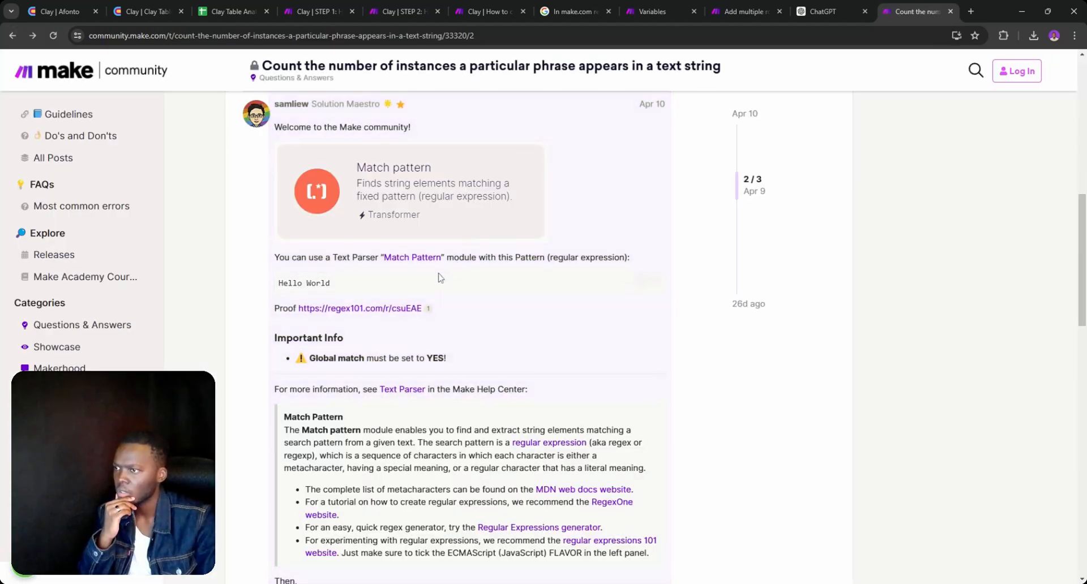
{"action": "middle_click", "coordinate": [392, 311]}
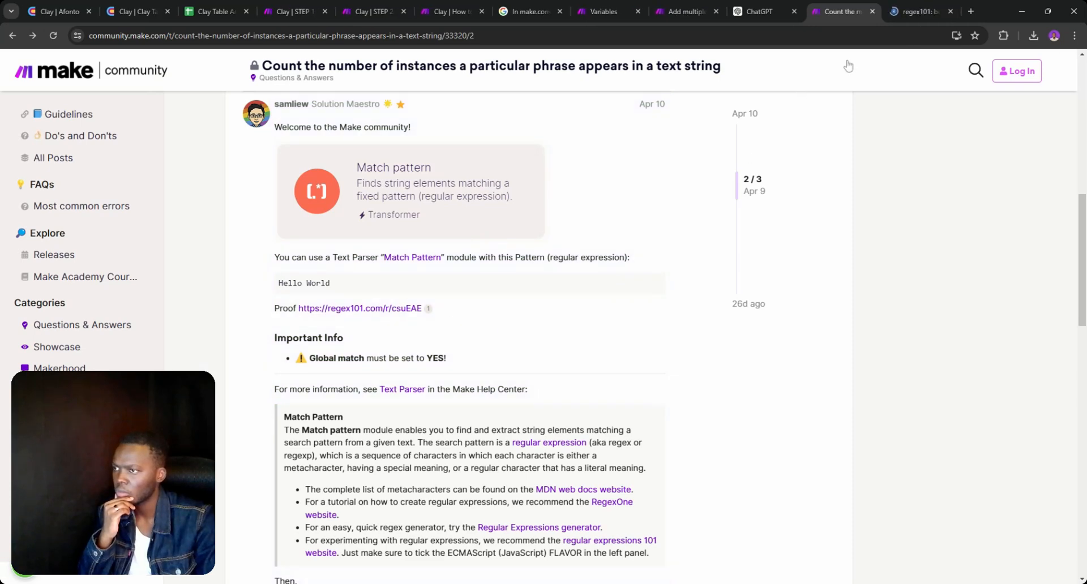
{"action": "scroll", "coordinate": [508, 245], "scroll_direction": "down", "scroll_amount": 2}
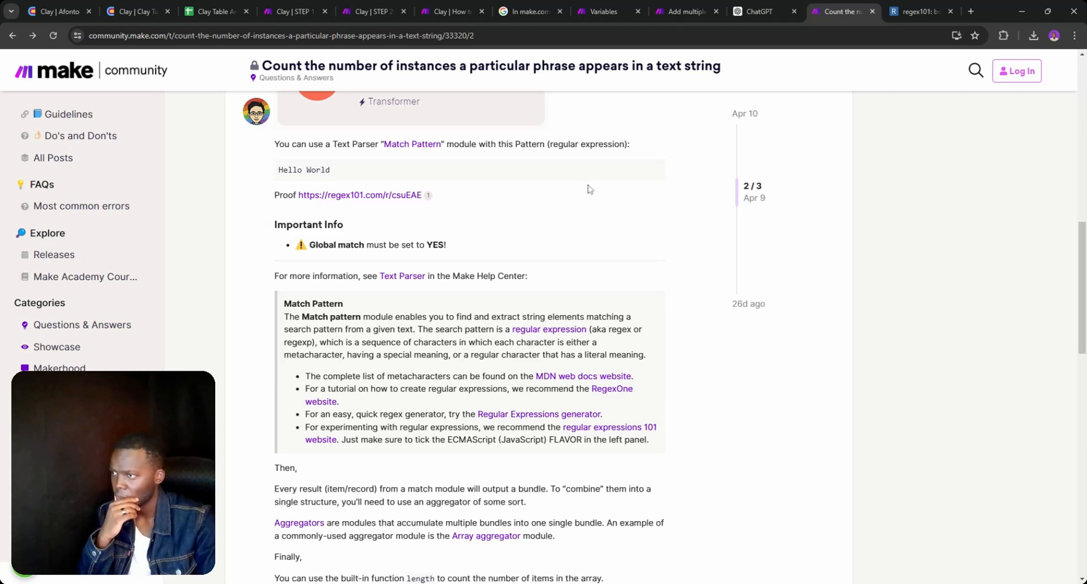
{"action": "scroll", "coordinate": [572, 196], "scroll_direction": "down", "scroll_amount": 2}
{"action": "scroll", "coordinate": [571, 195], "scroll_direction": "down", "scroll_amount": 3}
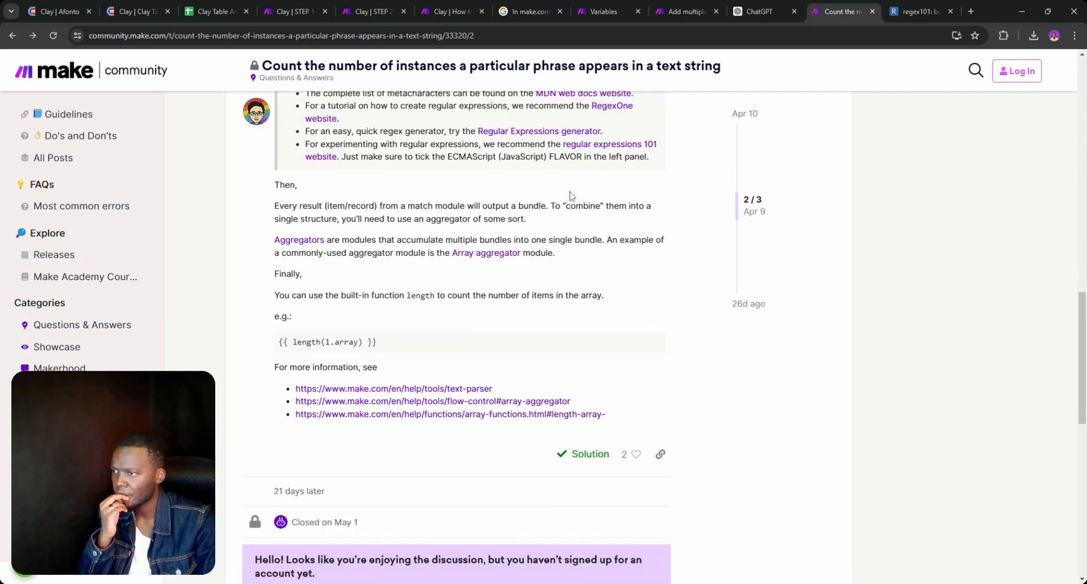
- Try replacing regex101's "Hello World" expression with the copied table data, undo it, and return to the community solution
{"action": "left_click", "coordinate": [918, 11]}
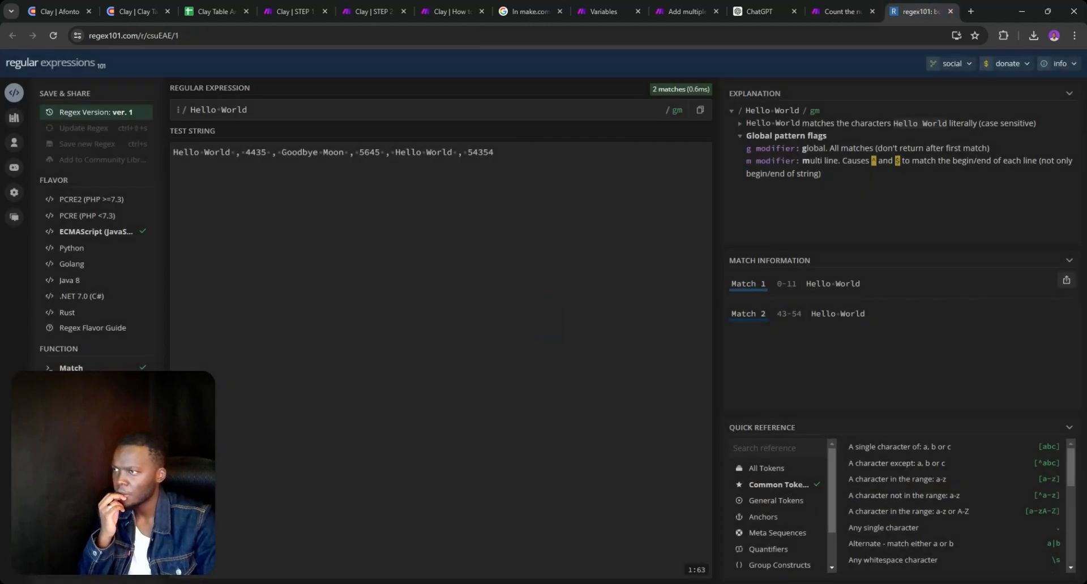
{"action": "left_click_drag", "start_coordinate": [248, 109], "coordinate": [190, 109]}
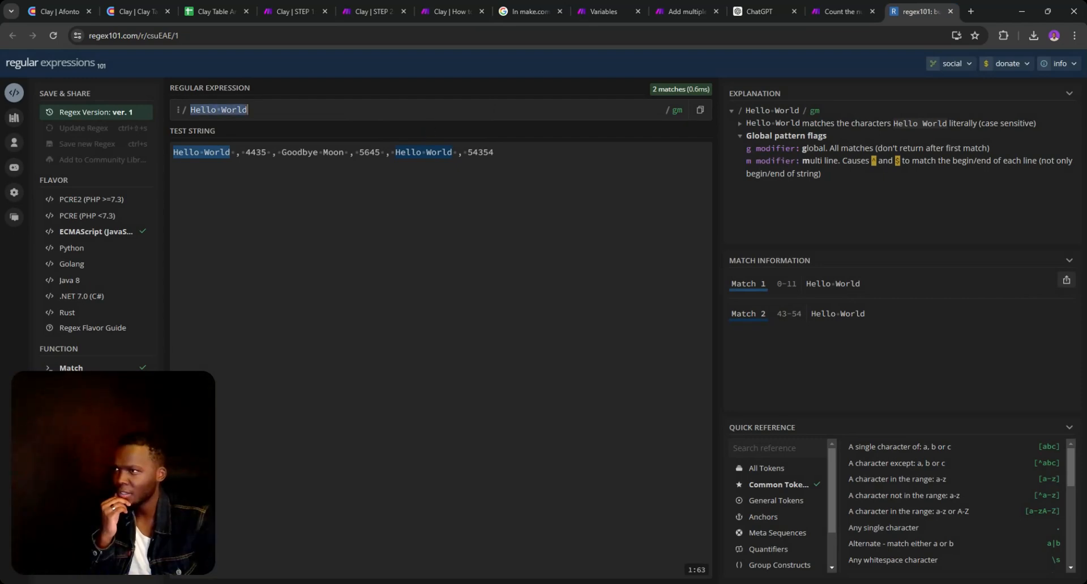
{"action": "key", "text": "ctrl+v"}
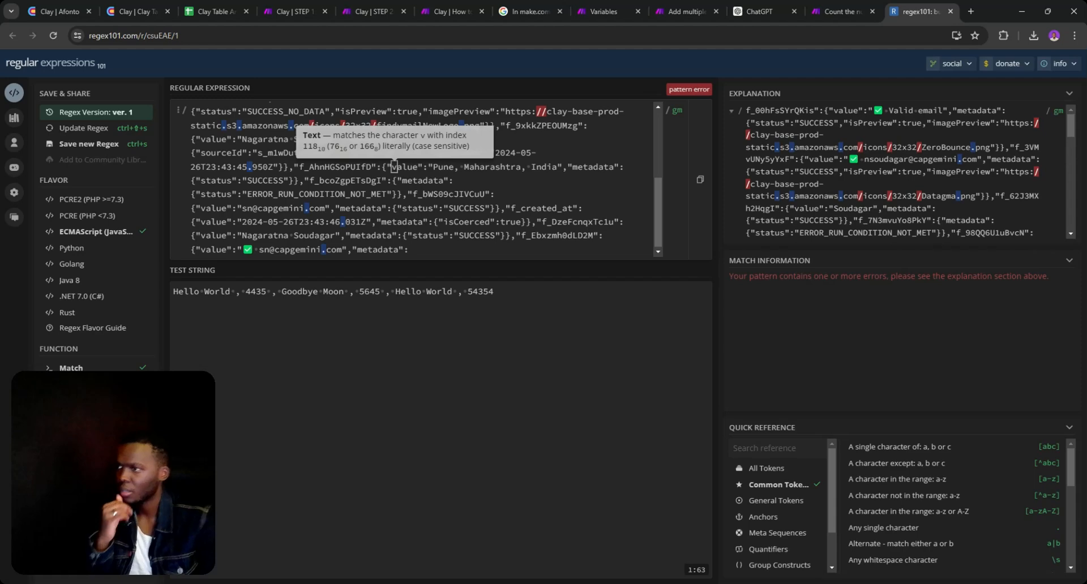
{"action": "key", "text": "ctrl+z"}
{"action": "left_click", "coordinate": [842, 12]}
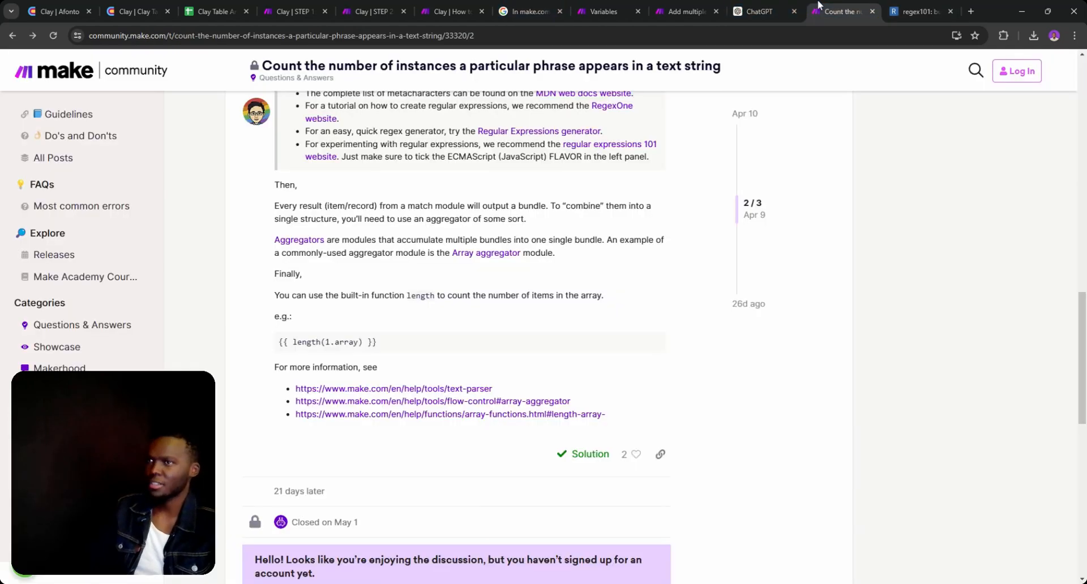
{"action": "scroll", "coordinate": [469, 340], "scroll_direction": "up", "scroll_amount": 2}
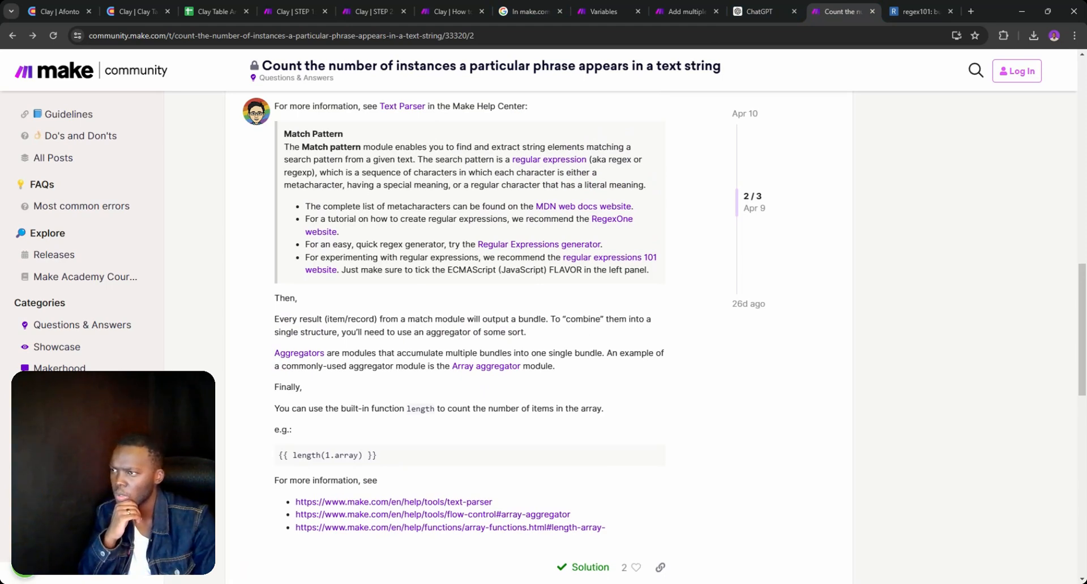
- Reread the community solution's Match pattern notes, then return to the STEP 2 scenario and view the Set multiple variables module's last-run output
{"action": "scroll", "coordinate": [586, 352], "scroll_direction": "up", "scroll_amount": 2}
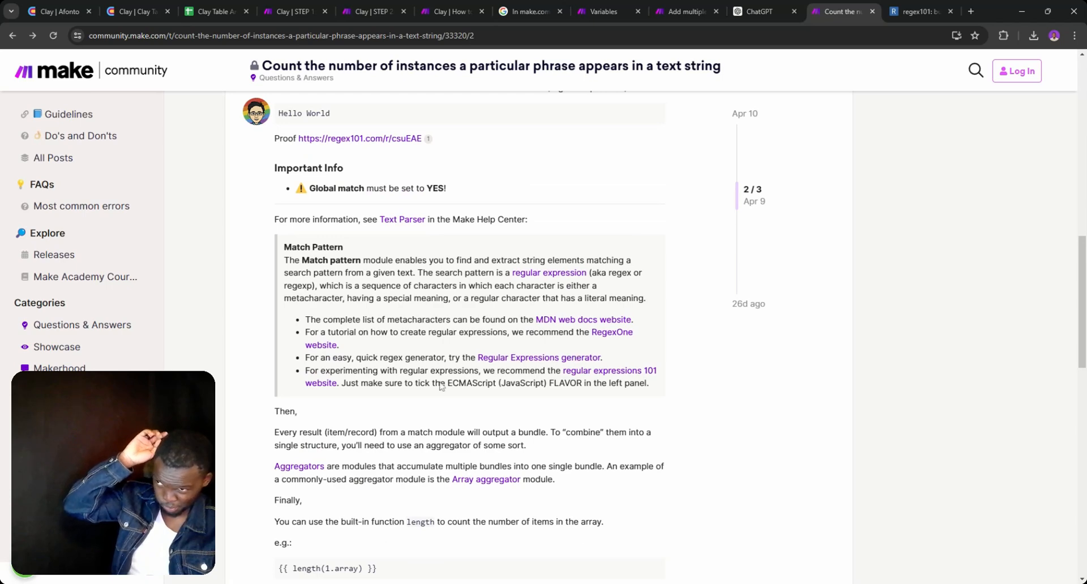
{"action": "scroll", "coordinate": [441, 386], "scroll_direction": "up", "scroll_amount": 2}
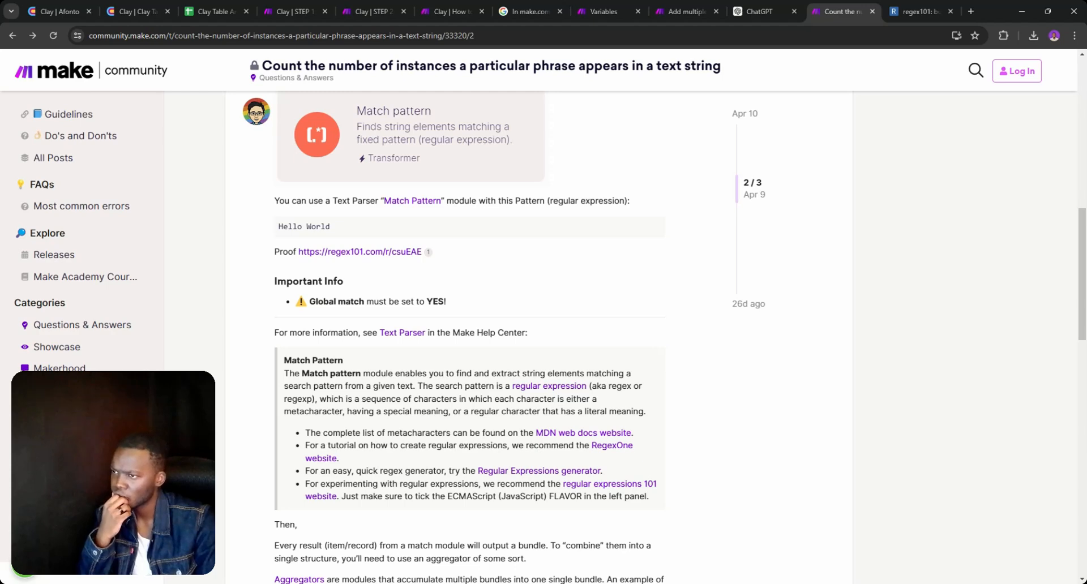
{"action": "scroll", "coordinate": [499, 352], "scroll_direction": "down", "scroll_amount": 1}
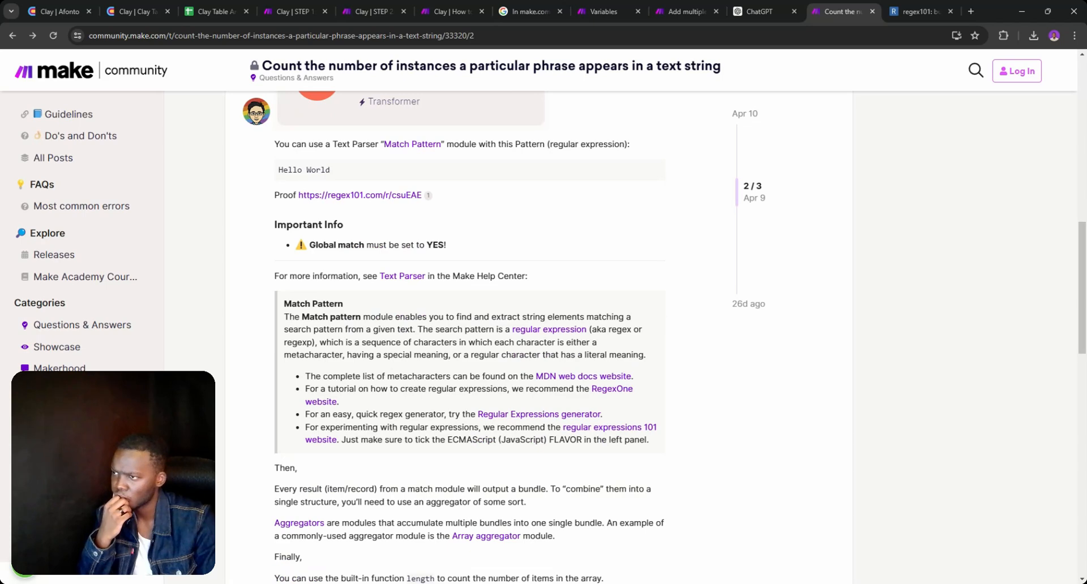
{"action": "scroll", "coordinate": [845, 488], "scroll_direction": "down", "scroll_amount": 4}
{"action": "scroll", "coordinate": [845, 488], "scroll_direction": "up", "scroll_amount": 8}
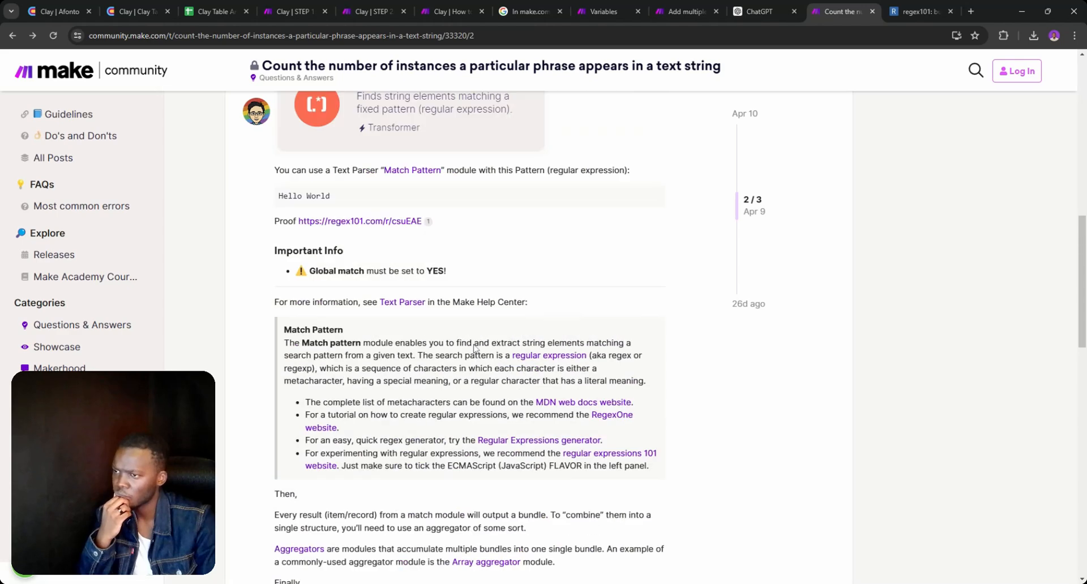
{"action": "left_click", "coordinate": [388, 12]}
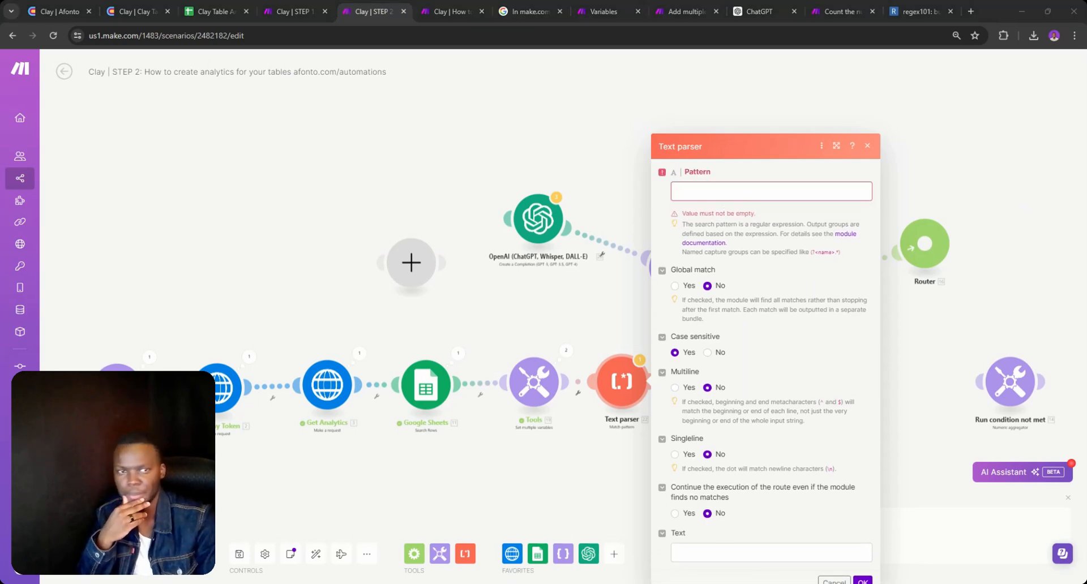
{"action": "left_click", "coordinate": [565, 351]}
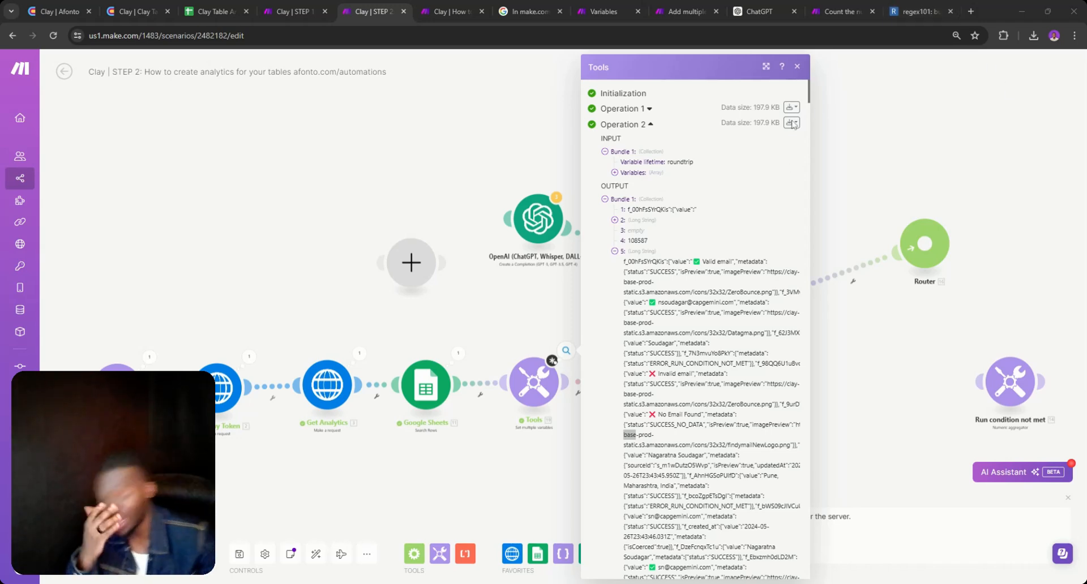
- Delete the empty placeholder modules above the Google Sheets module
{"action": "double_click", "coordinate": [462, 306]}
{"action": "right_click", "coordinate": [464, 307]}
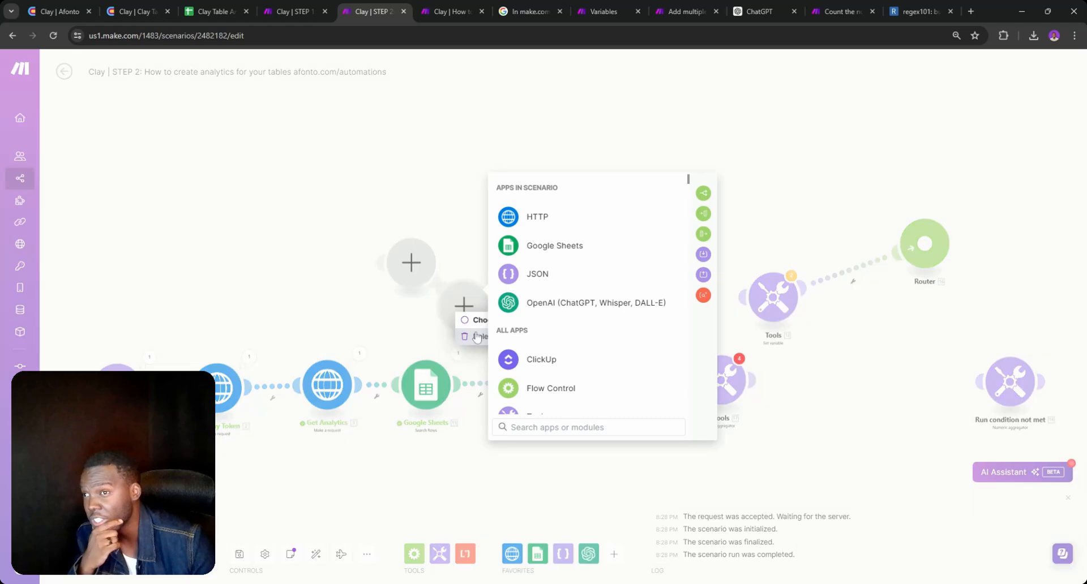
{"action": "left_click", "coordinate": [485, 327]}
{"action": "right_click", "coordinate": [414, 269]}
{"action": "left_click", "coordinate": [437, 296]}
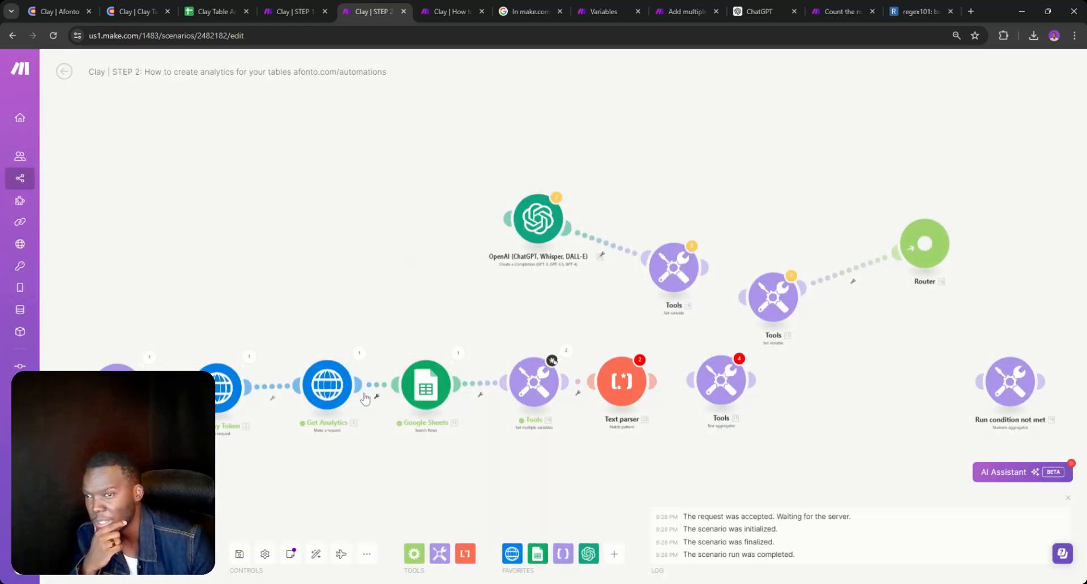
- Examine the table data returned in the Get Analytics module's output bundle
{"action": "left_click", "coordinate": [360, 358]}
{"action": "left_click", "coordinate": [421, 516]}
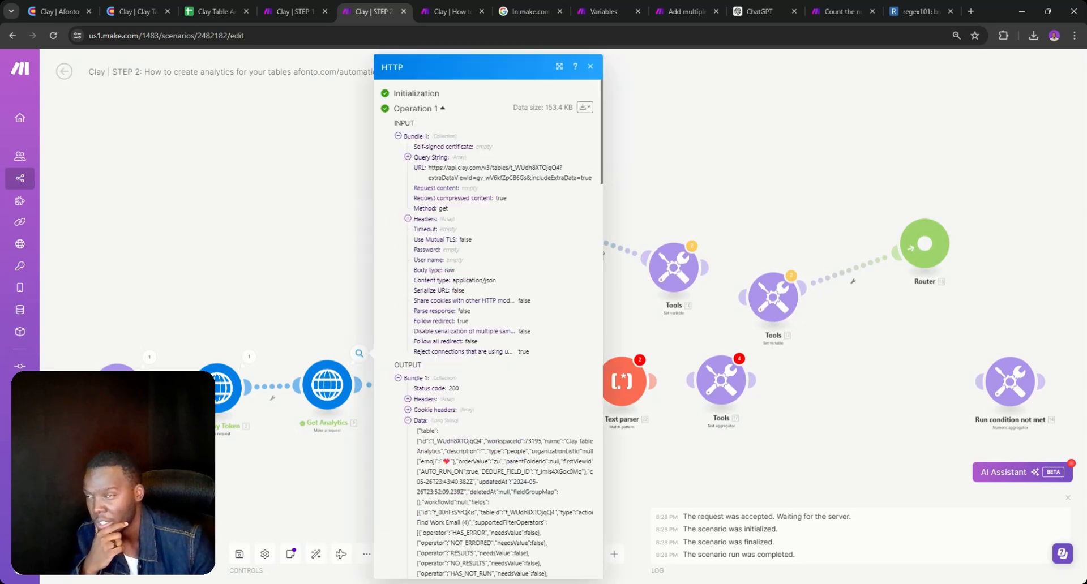
{"action": "scroll", "coordinate": [421, 513], "scroll_direction": "down", "scroll_amount": 5}
{"action": "scroll", "coordinate": [463, 371], "scroll_direction": "up", "scroll_amount": 5}
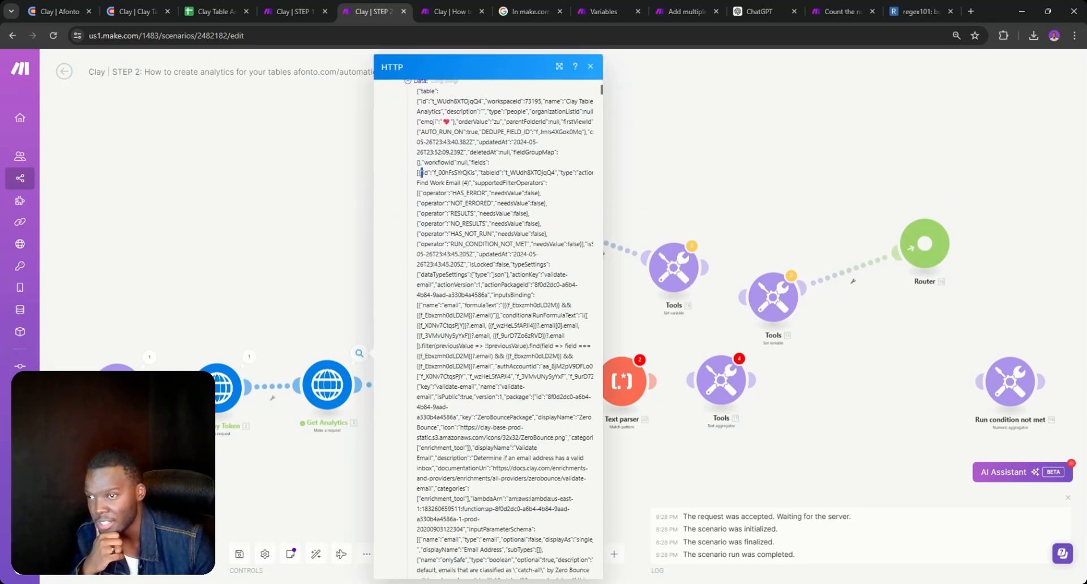
{"action": "scroll", "coordinate": [464, 371], "scroll_direction": "down", "scroll_amount": 5}
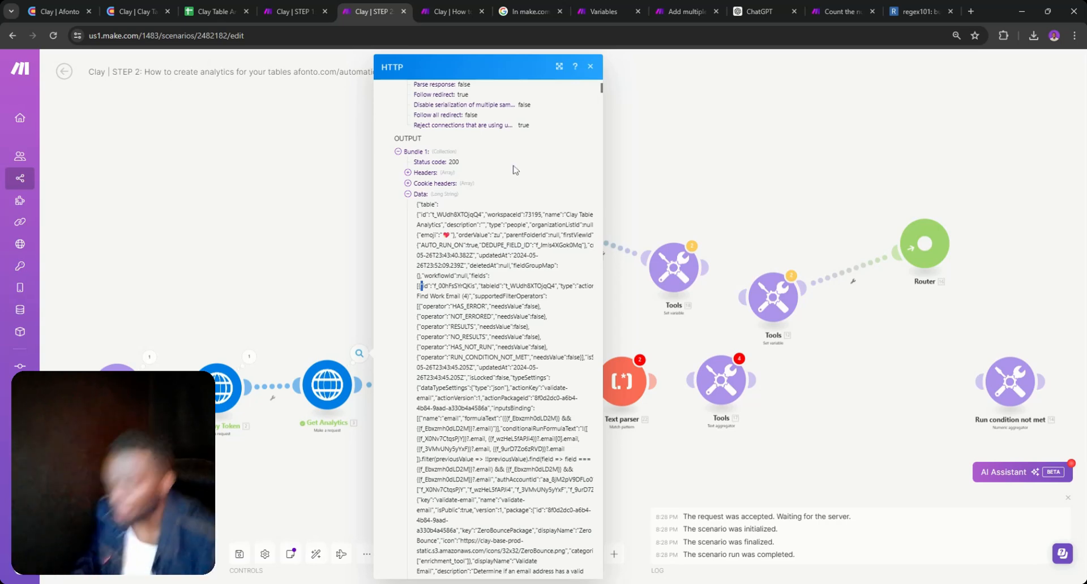
{"action": "left_click", "coordinate": [286, 247]}
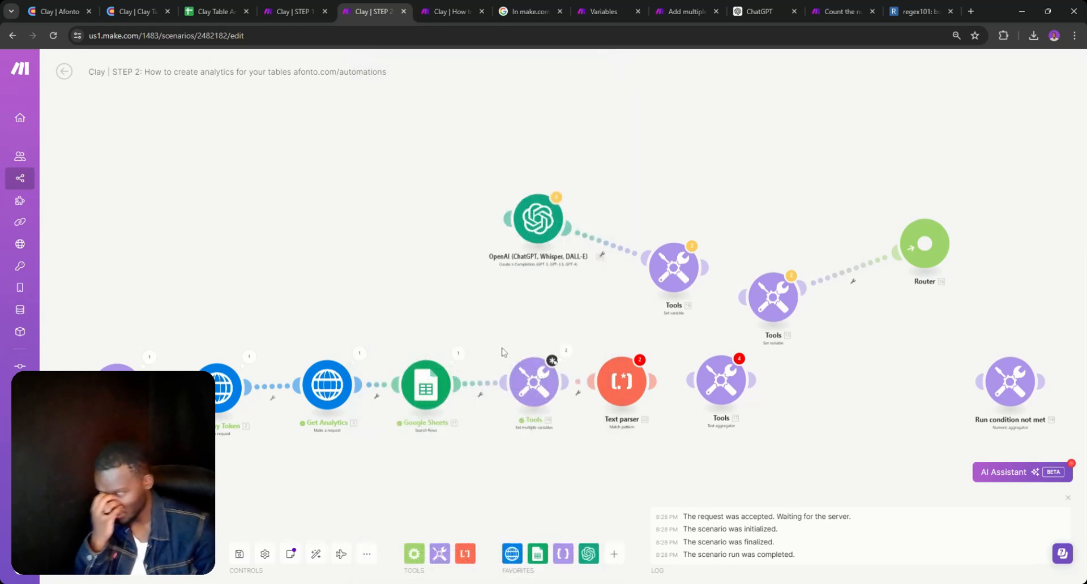
- Expand variable 5 in the Set multiple variables output and copy its leading column ID text, f_00hFsSYrQKis":{
{"action": "left_click", "coordinate": [566, 351]}
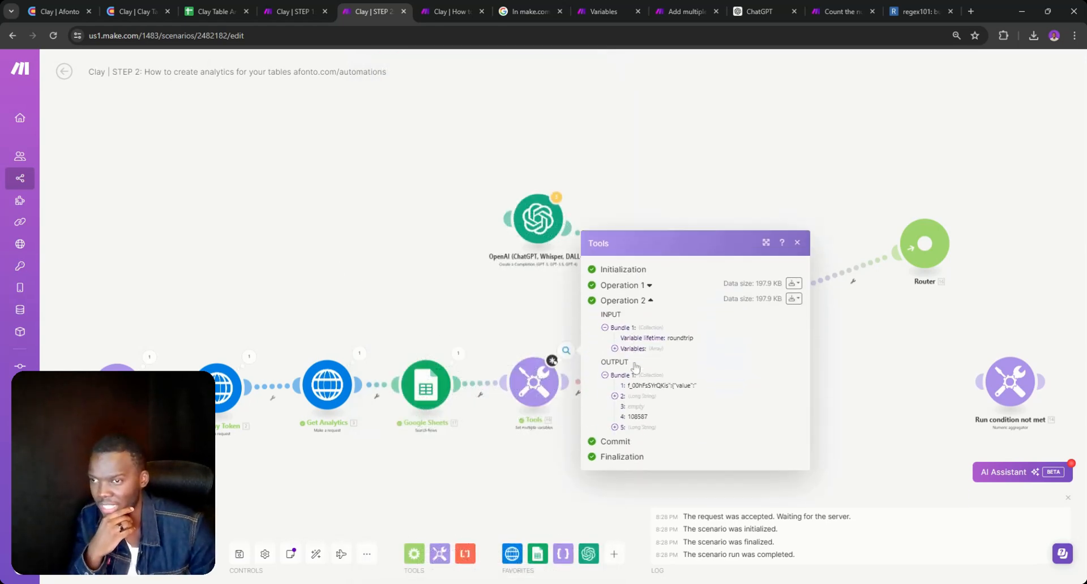
{"action": "left_click", "coordinate": [615, 428]}
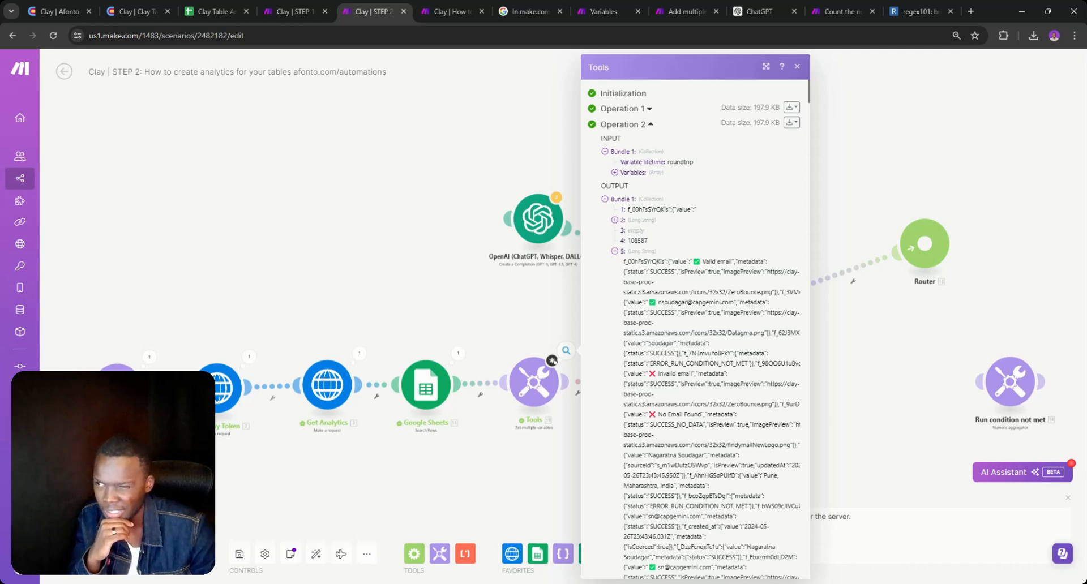
{"action": "double_click", "coordinate": [635, 271]}
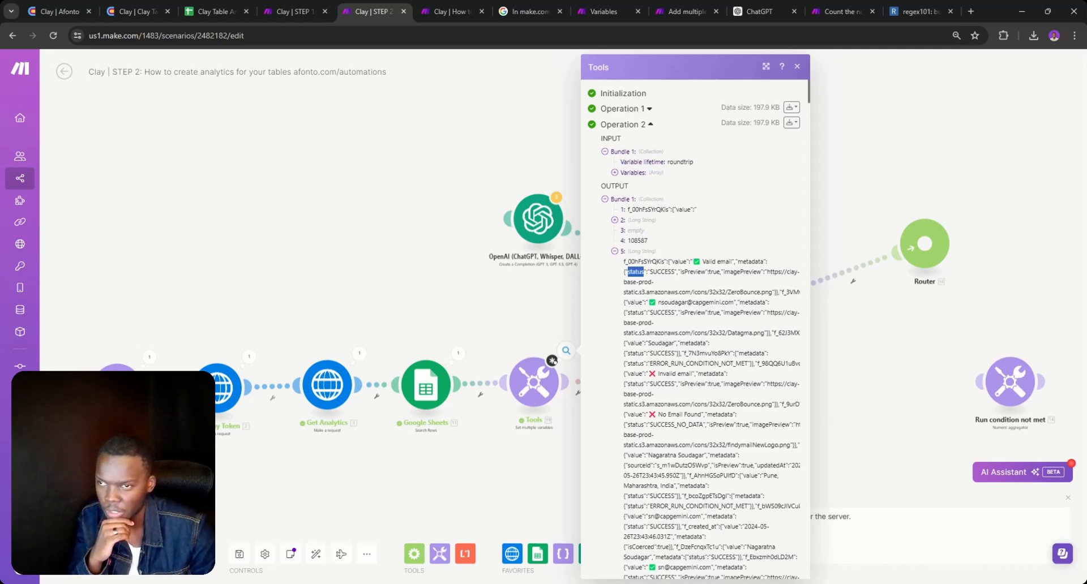
{"action": "mouse_move", "coordinate": [625, 261]}
{"action": "left_mouse_down"}
{"action": "mouse_move", "coordinate": [670, 261]}
{"action": "mouse_move", "coordinate": [623, 262]}
{"action": "left_mouse_up"}
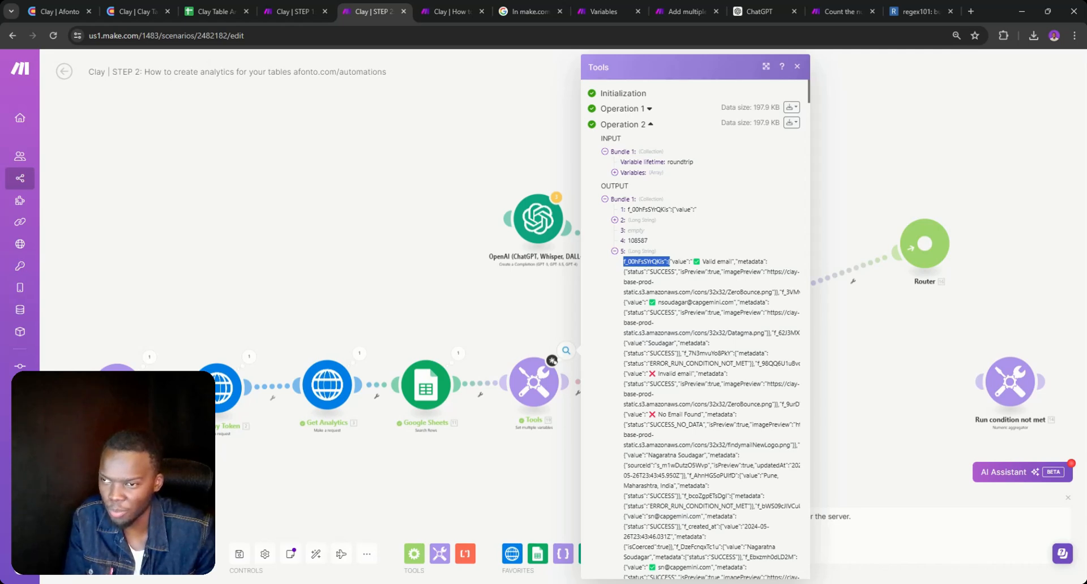
{"action": "left_click", "coordinate": [669, 262]}
{"action": "left_click_drag", "start_coordinate": [670, 261], "coordinate": [623, 263]}
{"action": "key", "text": "ctrl+c"}
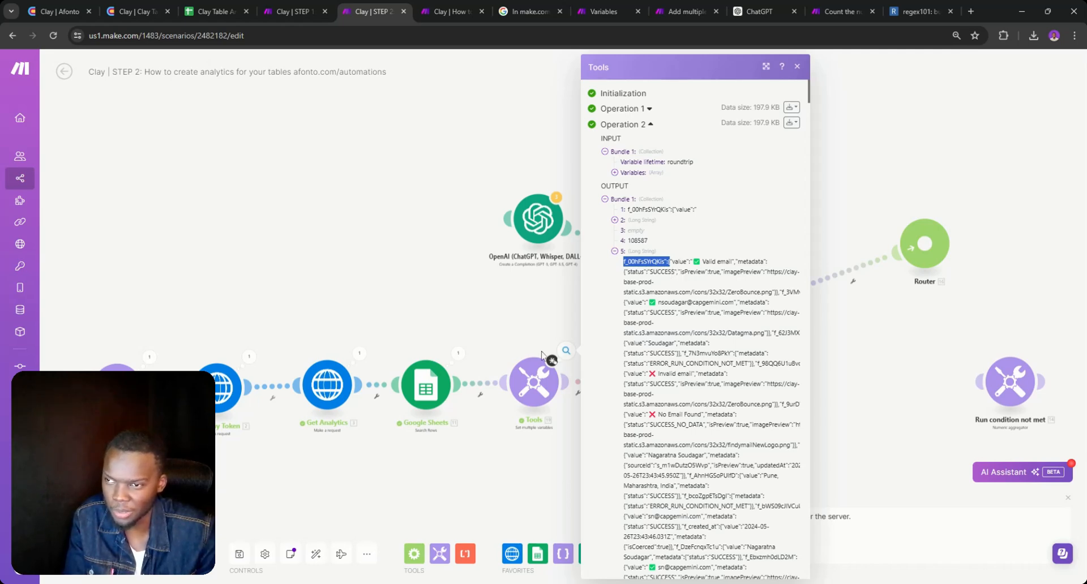
- In the Set multiple variables settings, name item 6 as 6 and insert an empty replace function as its value
{"action": "left_click", "coordinate": [534, 400]}
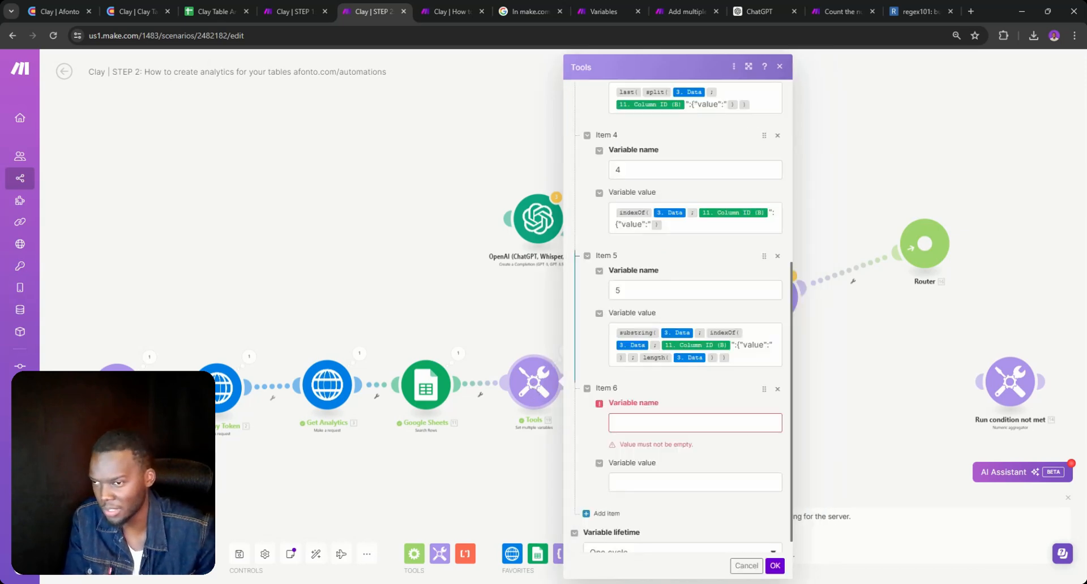
{"action": "left_click", "coordinate": [615, 422]}
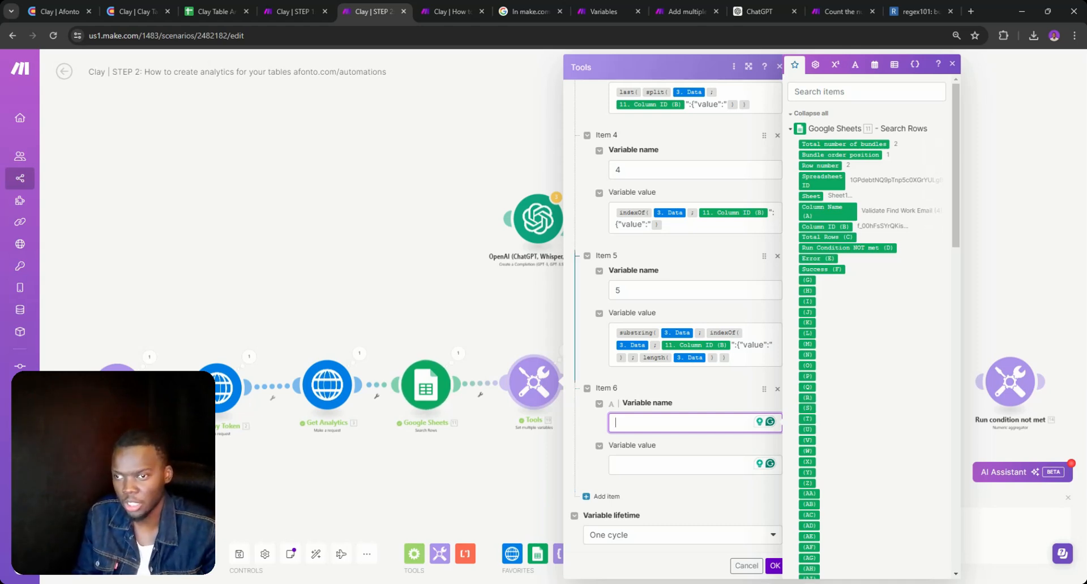
{"action": "type", "text": "6"}
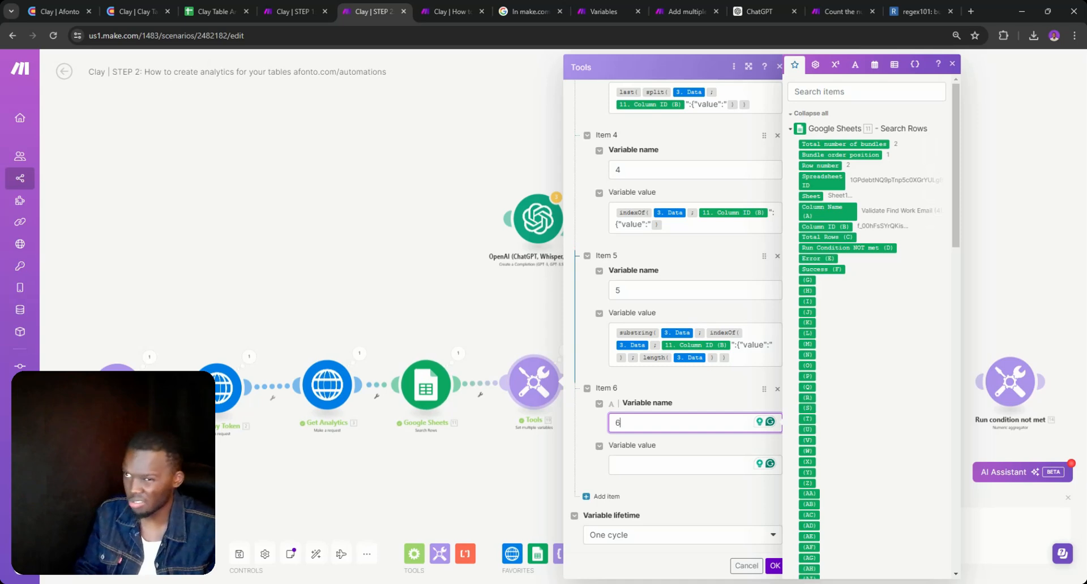
{"action": "left_click", "coordinate": [666, 460]}
{"action": "left_click", "coordinate": [855, 66]}
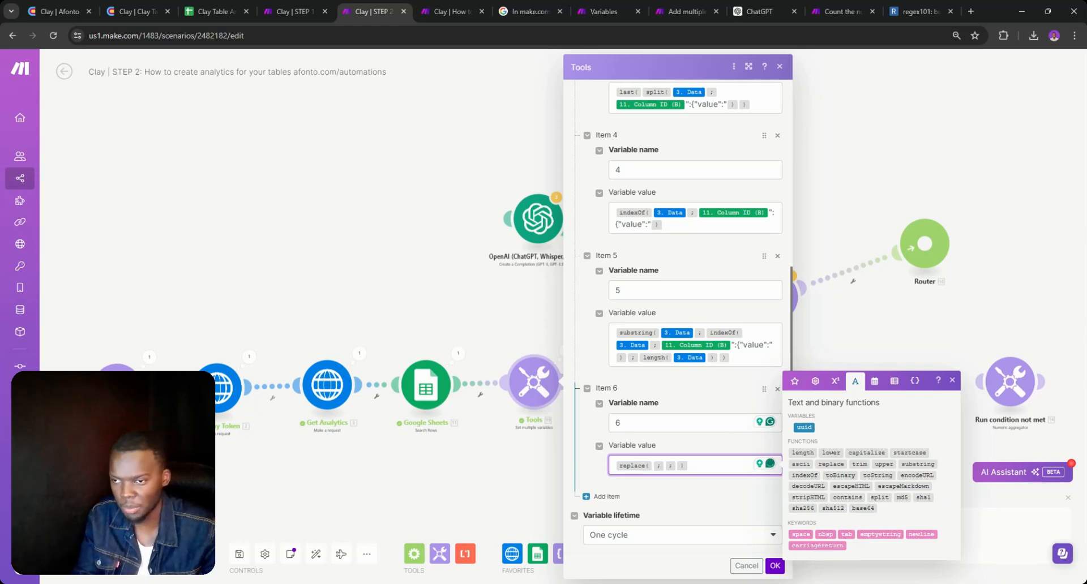
- Try the copied column ID text as the first argument of variable 6's replace function and clear it
{"action": "left_click", "coordinate": [652, 465]}
{"action": "key", "text": "ctrl+v"}
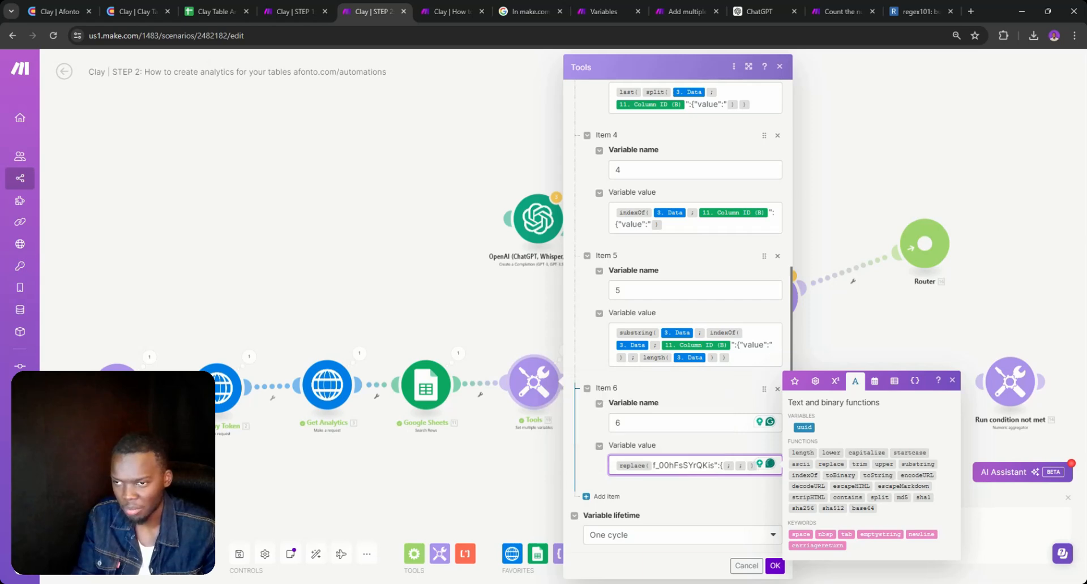
{"action": "left_click", "coordinate": [654, 465]}
{"action": "left_click", "coordinate": [730, 422]}
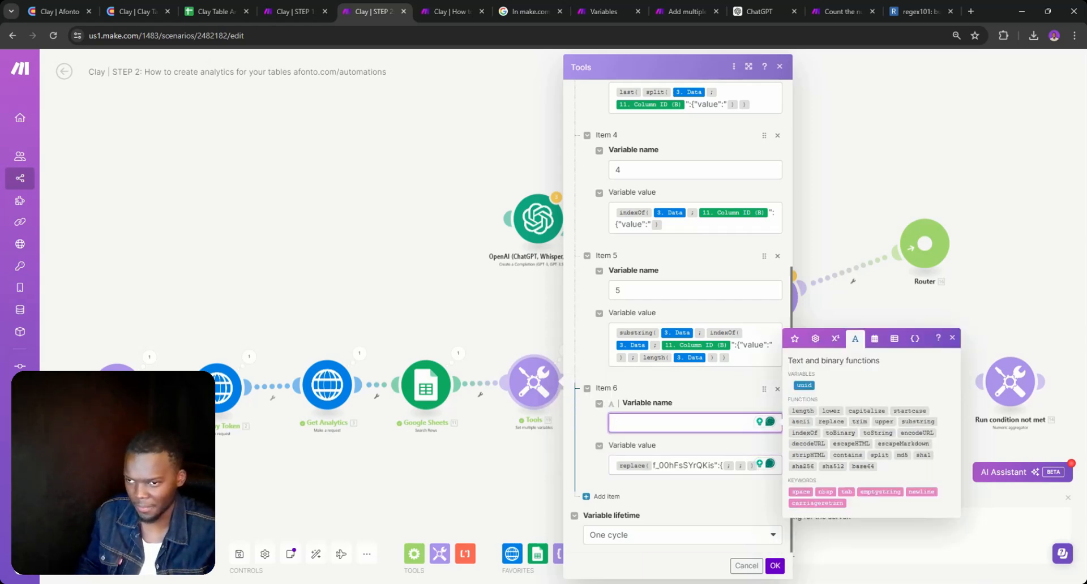
{"action": "left_click_drag", "start_coordinate": [726, 465], "coordinate": [660, 465]}
{"action": "key", "text": "BackSpace"}
{"action": "left_click", "coordinate": [734, 412]}
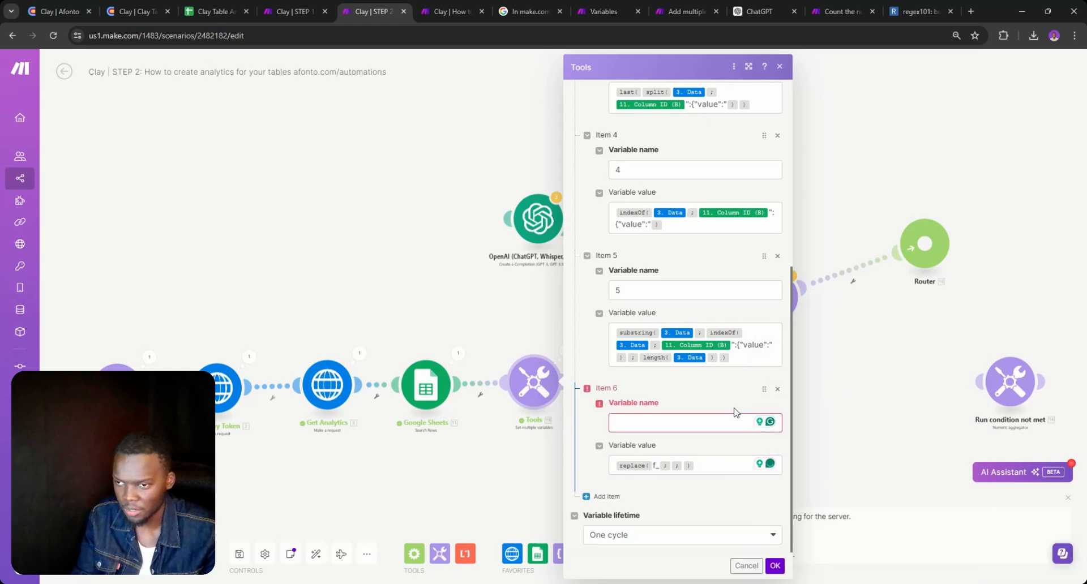
{"action": "left_click", "coordinate": [734, 422]}
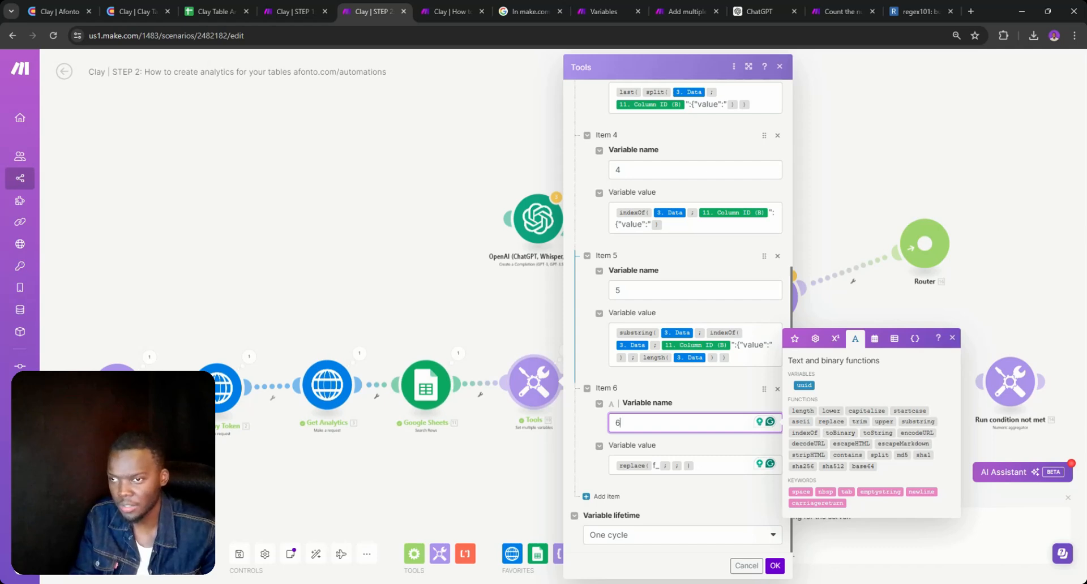
{"action": "left_click_drag", "start_coordinate": [773, 344], "coordinate": [732, 345]}
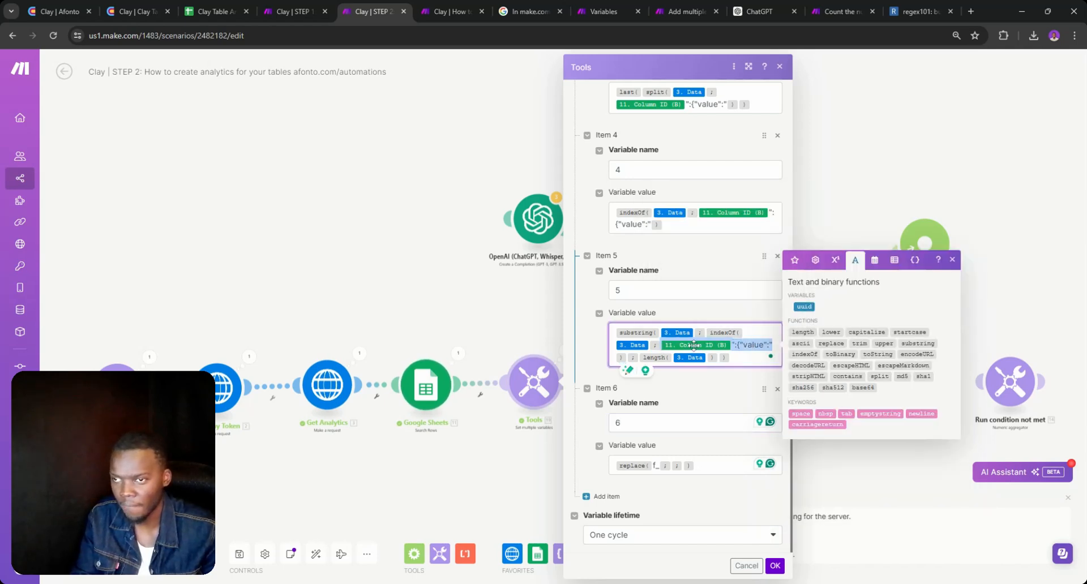
{"action": "left_click", "coordinate": [666, 469]}
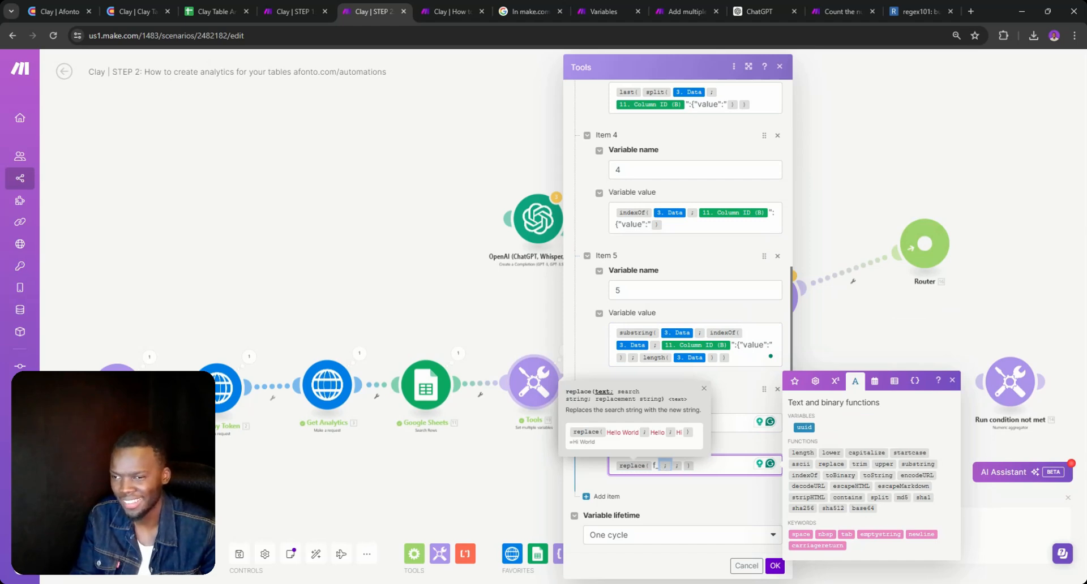
{"action": "key", "text": "BackSpace"}
{"action": "key", "text": "BackSpace"}
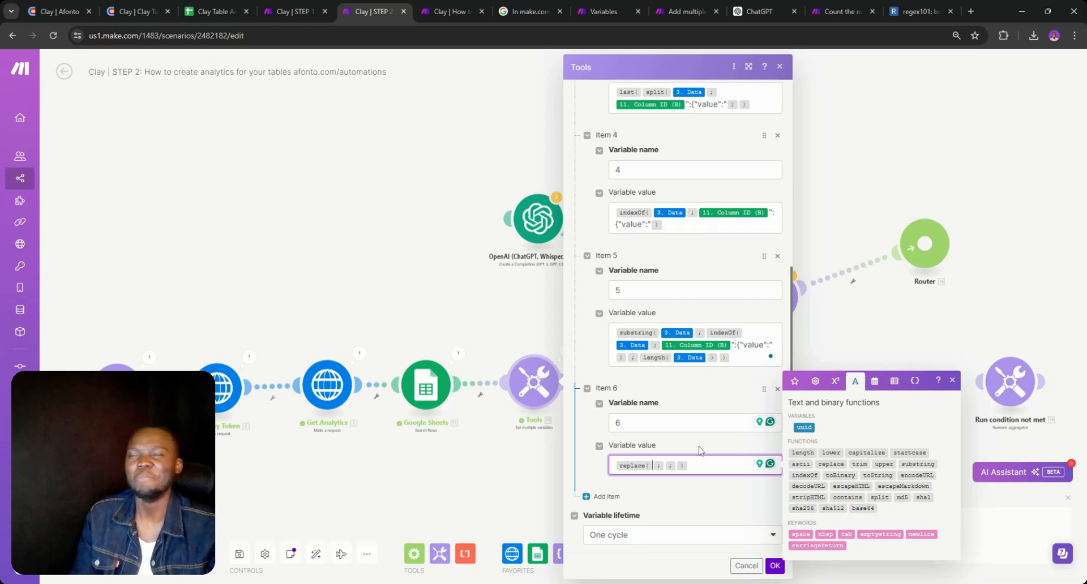
- Insert the Get Analytics Data field as the first argument of variable 6's replace function
{"action": "left_click", "coordinate": [795, 382]}
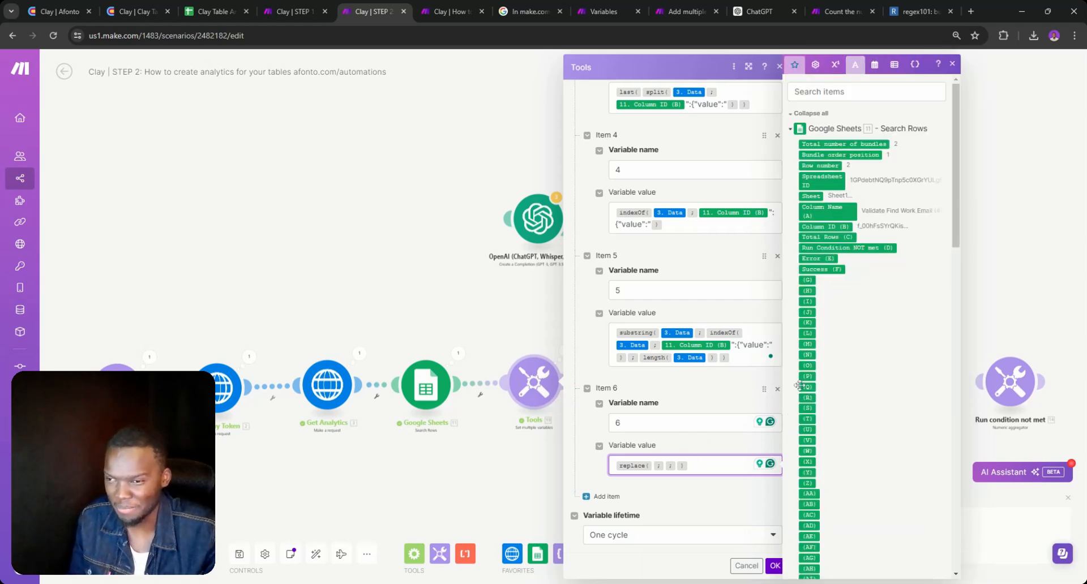
{"action": "left_click", "coordinate": [807, 387]}
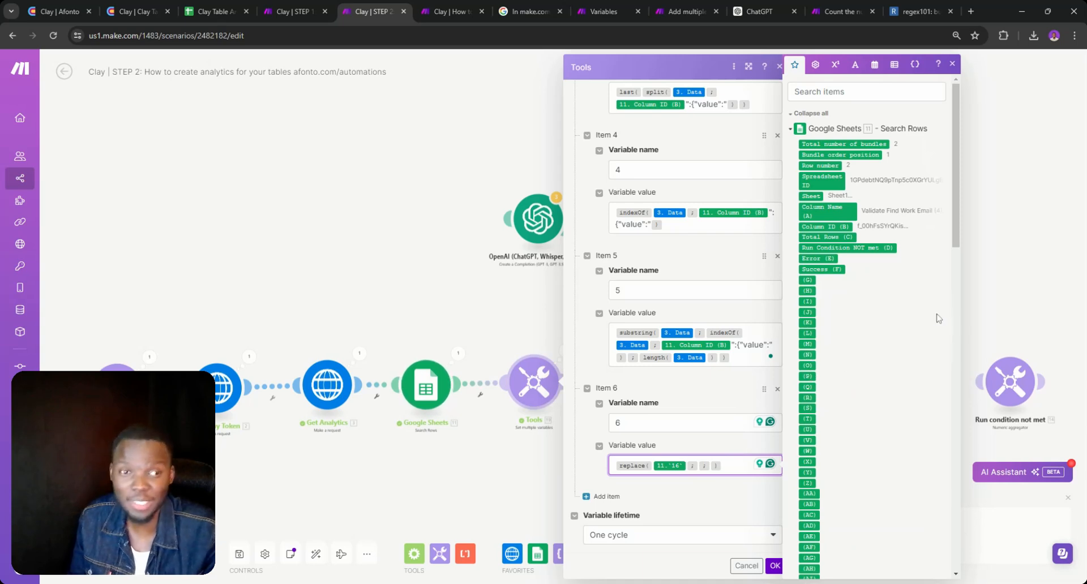
{"action": "key", "text": "BackSpace"}
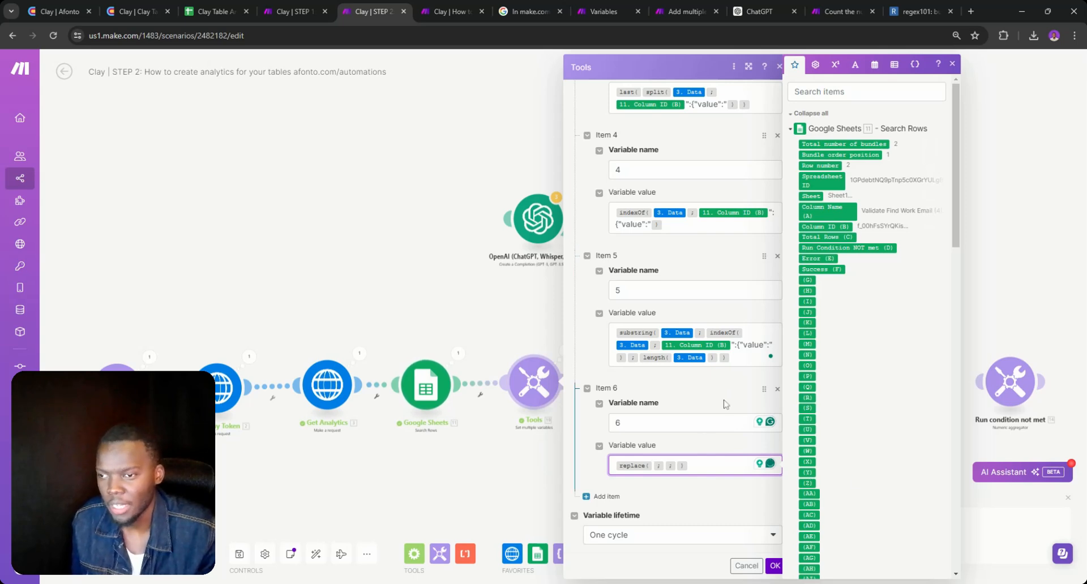
{"action": "left_click", "coordinate": [815, 65]}
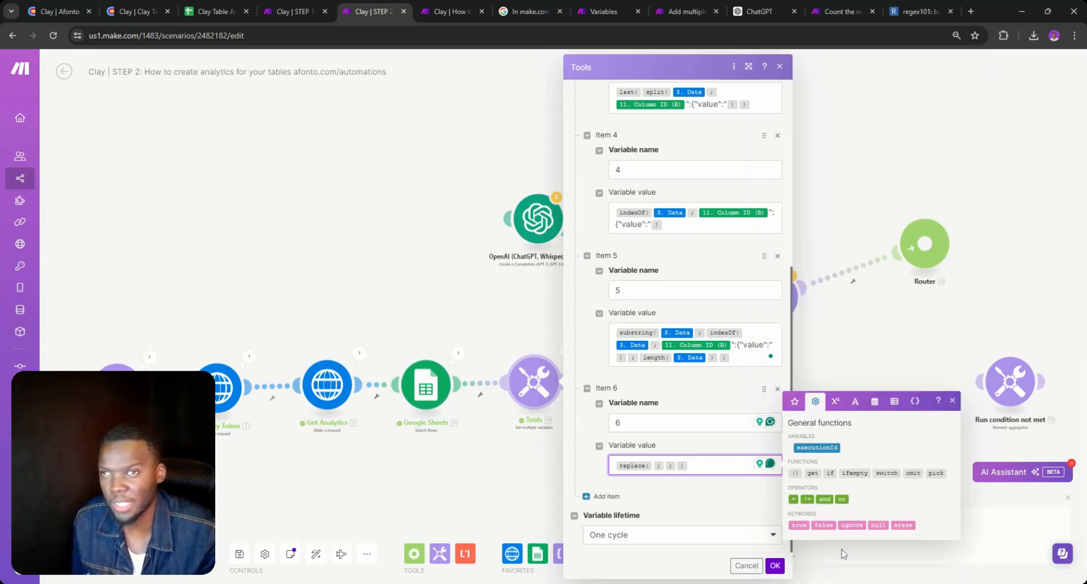
{"action": "left_click", "coordinate": [794, 401]}
{"action": "scroll", "coordinate": [847, 443], "scroll_direction": "down", "scroll_amount": 10}
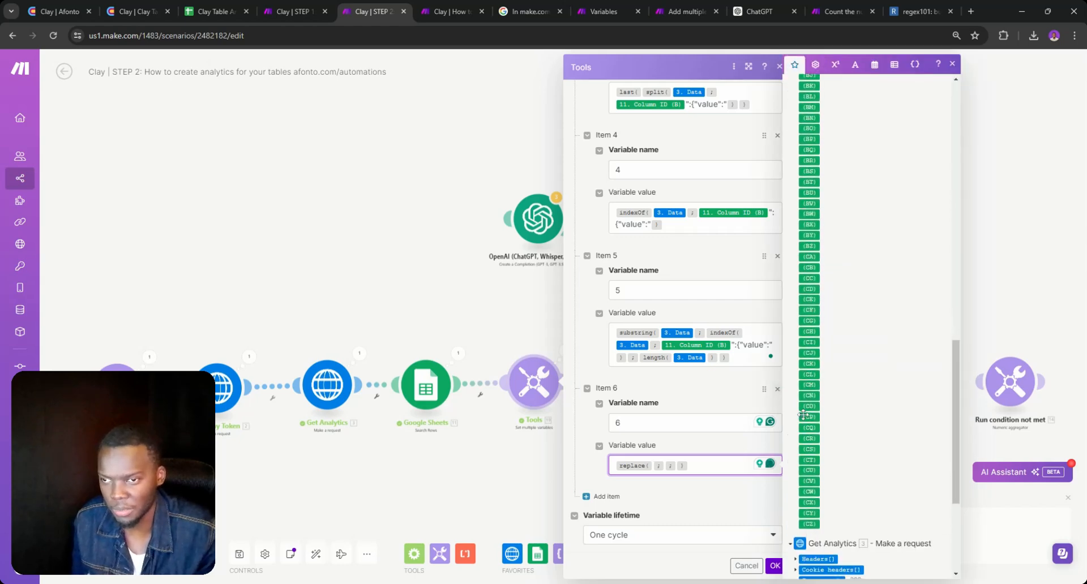
{"action": "left_click", "coordinate": [809, 390]}
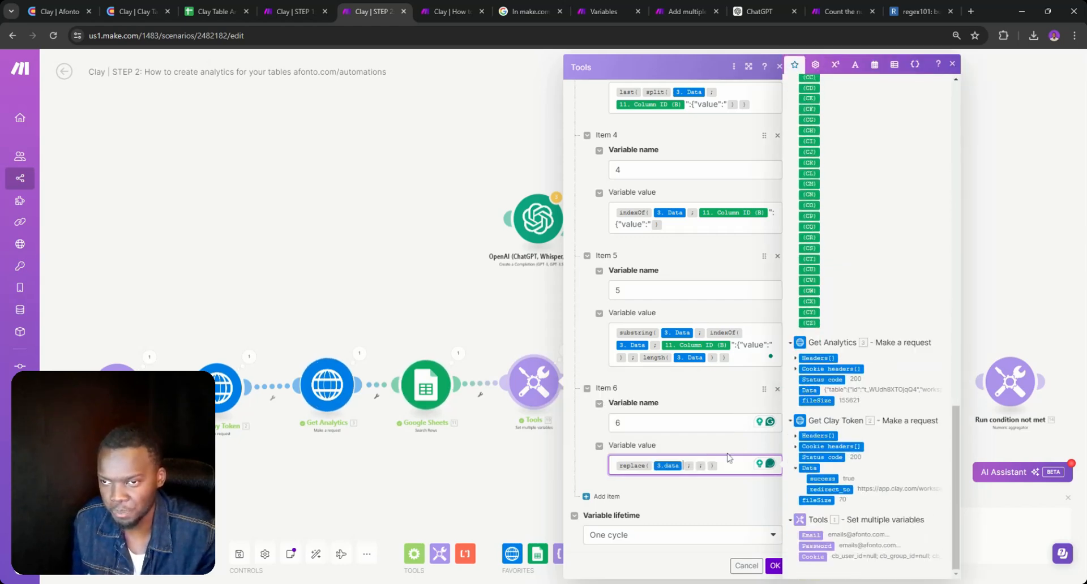
{"action": "left_click", "coordinate": [695, 468]}
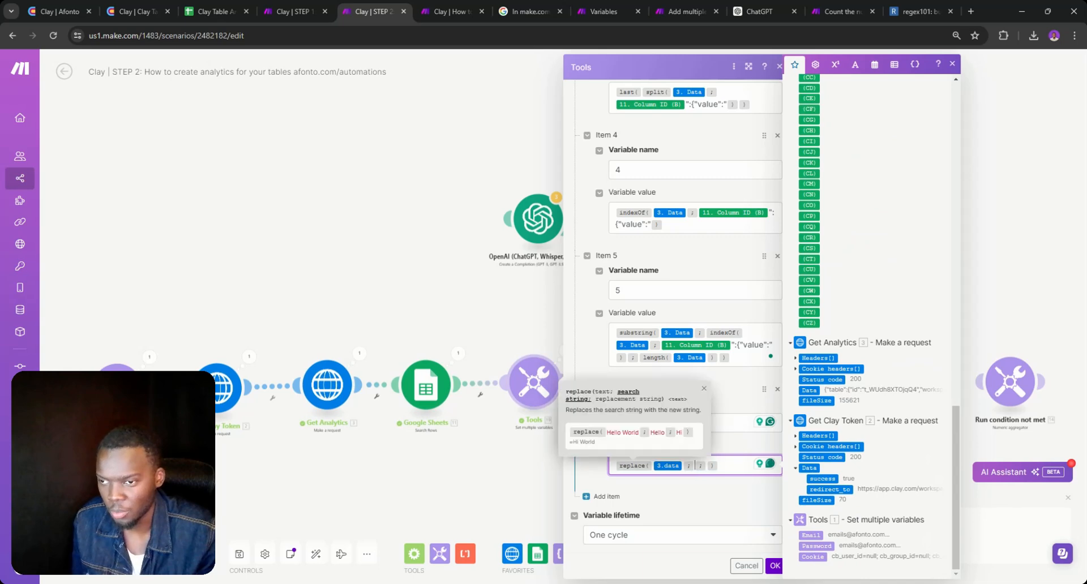
- Fill both the search and replacement strings of variable 6's replace function with the Column ID (B) field followed by ":{"value":"
{"action": "type", "text": "11.`1`\":{\"value\":\""}
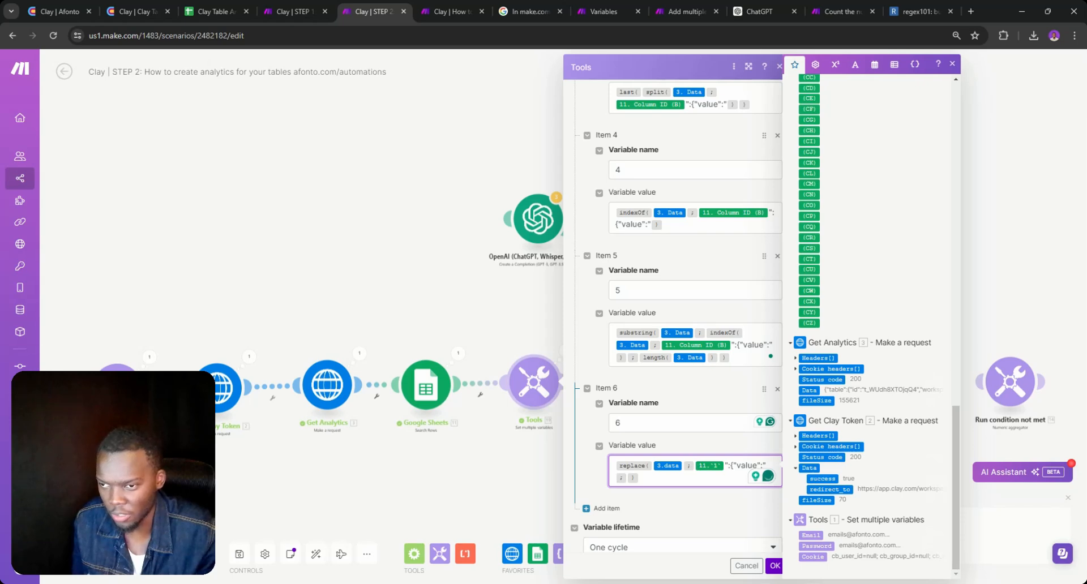
{"action": "left_click", "coordinate": [695, 465]}
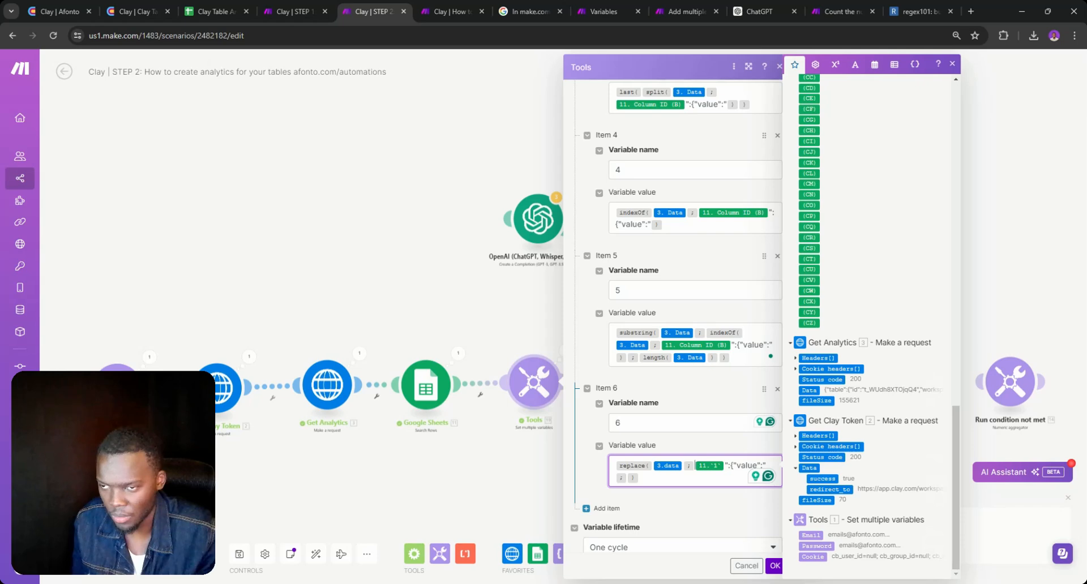
{"action": "left_click", "coordinate": [629, 481]}
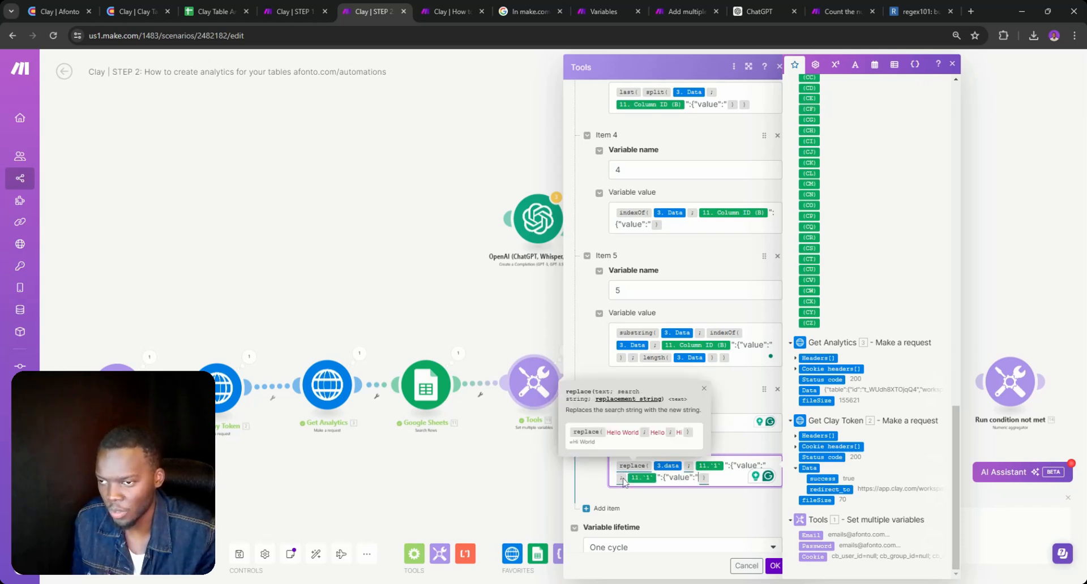
{"action": "type", "text": "11.`1`\":{\"value\":\""}
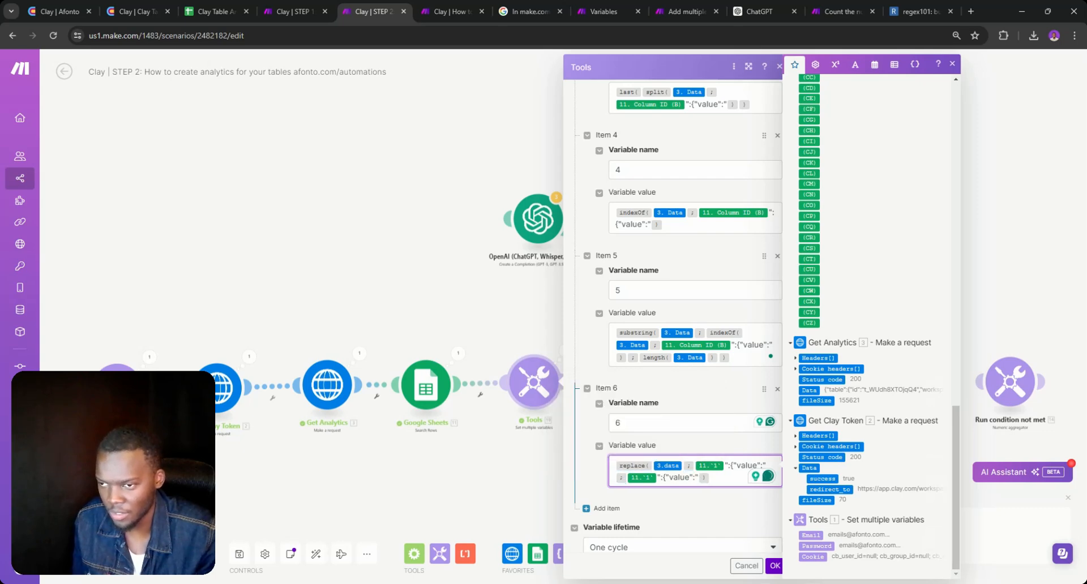
- Insert an empty "column id":"", pair before "value" in the replacement string of variable 6
{"action": "left_click", "coordinate": [664, 477]}
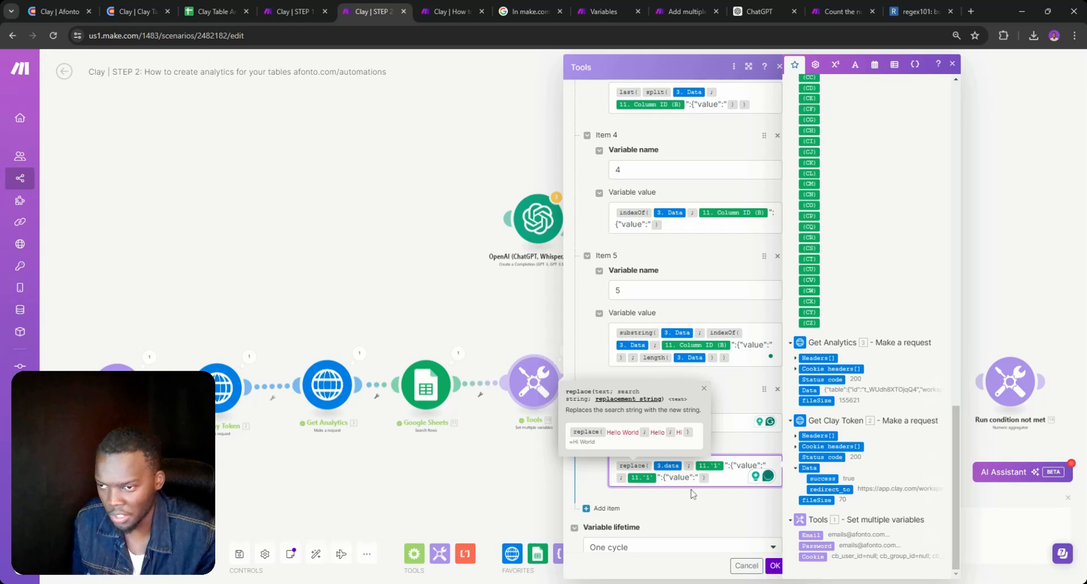
{"action": "type", "text": "\""}
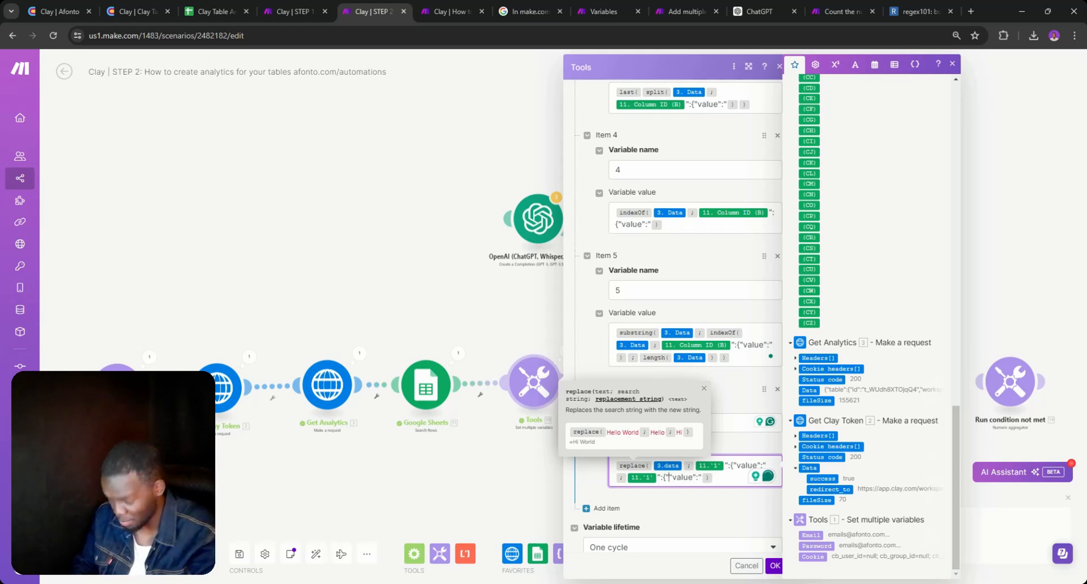
{"action": "type", "text": "c"}
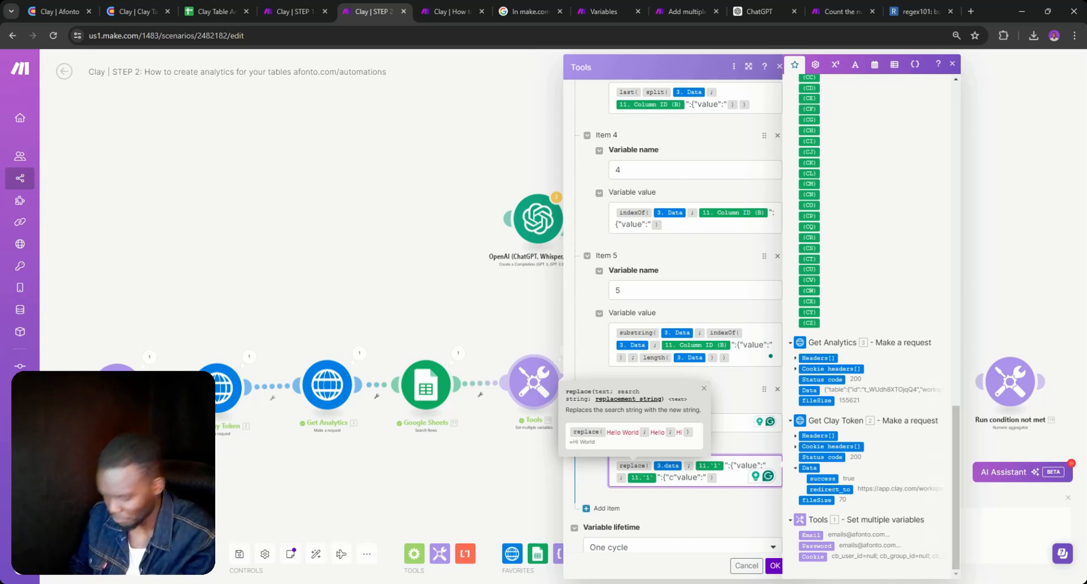
{"action": "type", "text": "o"}
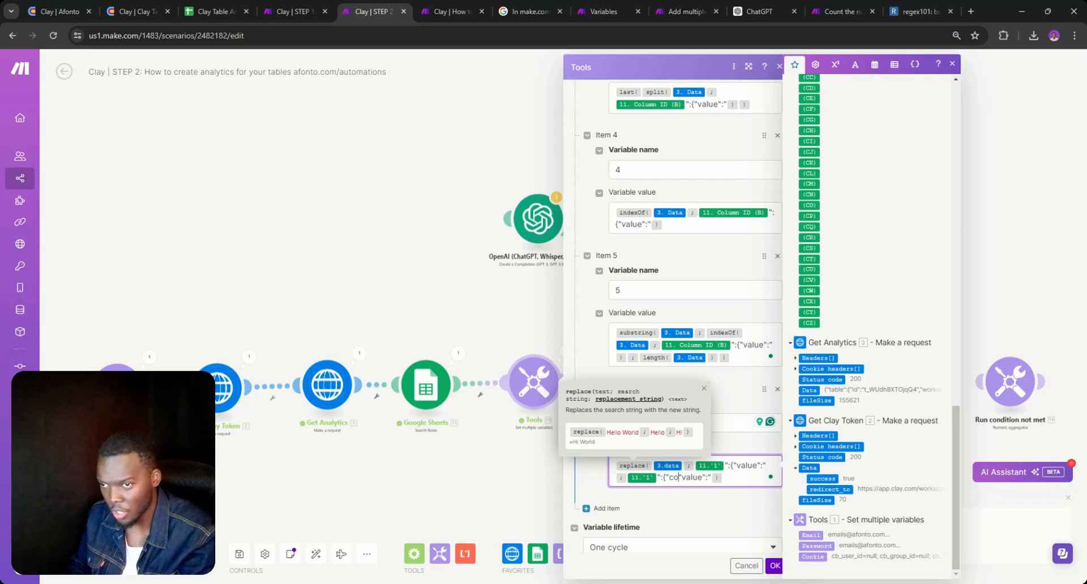
{"action": "type", "text": "lumn "}
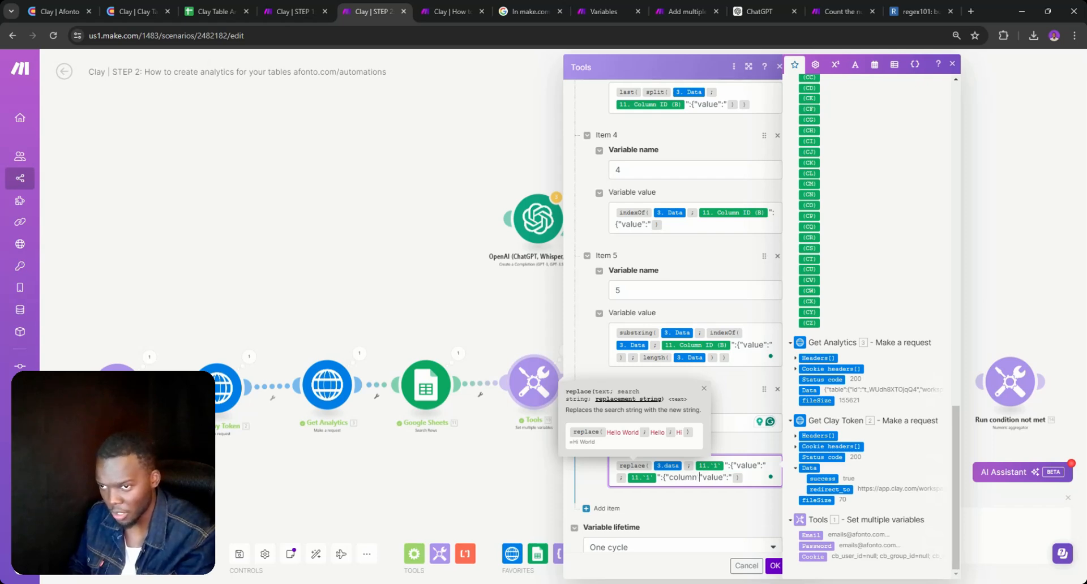
{"action": "type", "text": "id\":"}
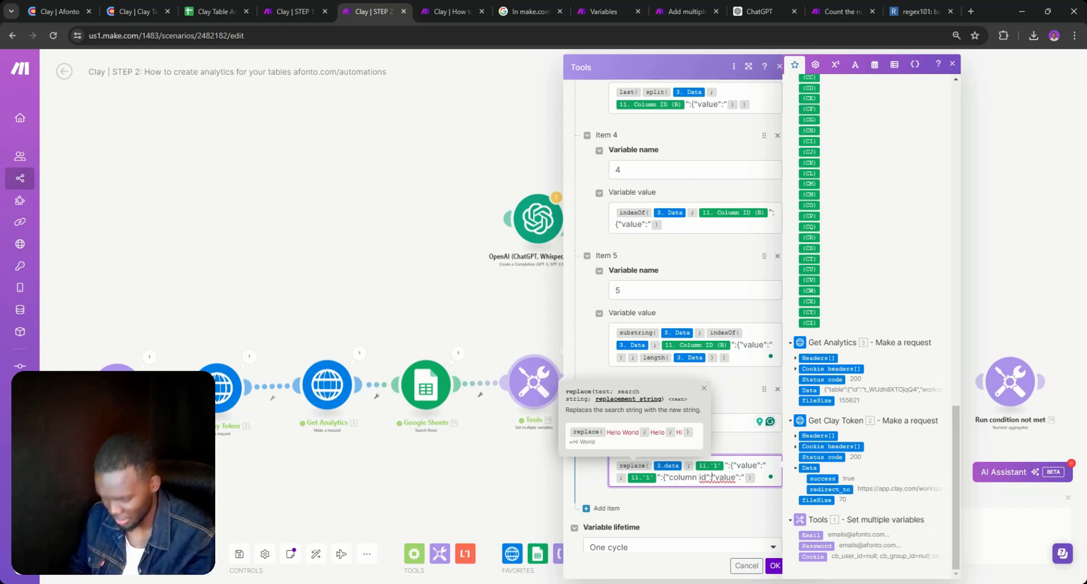
{"action": "type", "text": "\""}
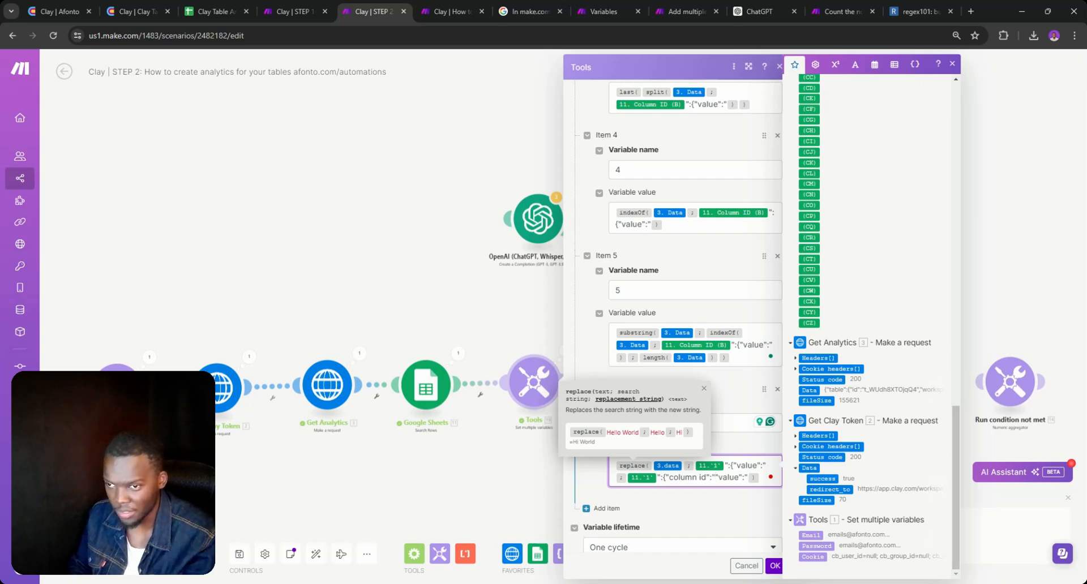
{"action": "type", "text": "\""}
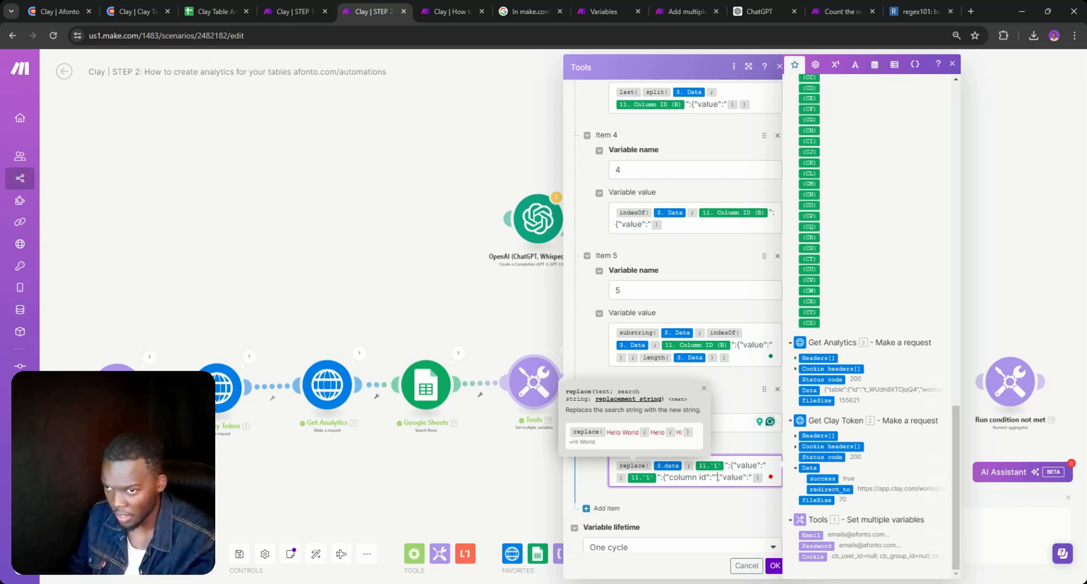
{"action": "key", "text": "BackSpace"}
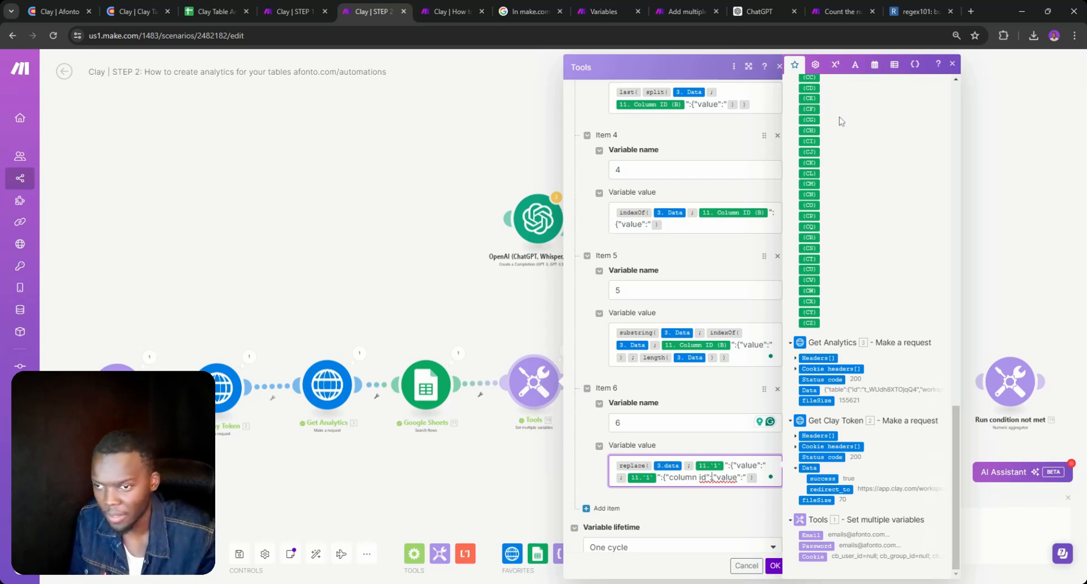
{"action": "type", "text": ":"}
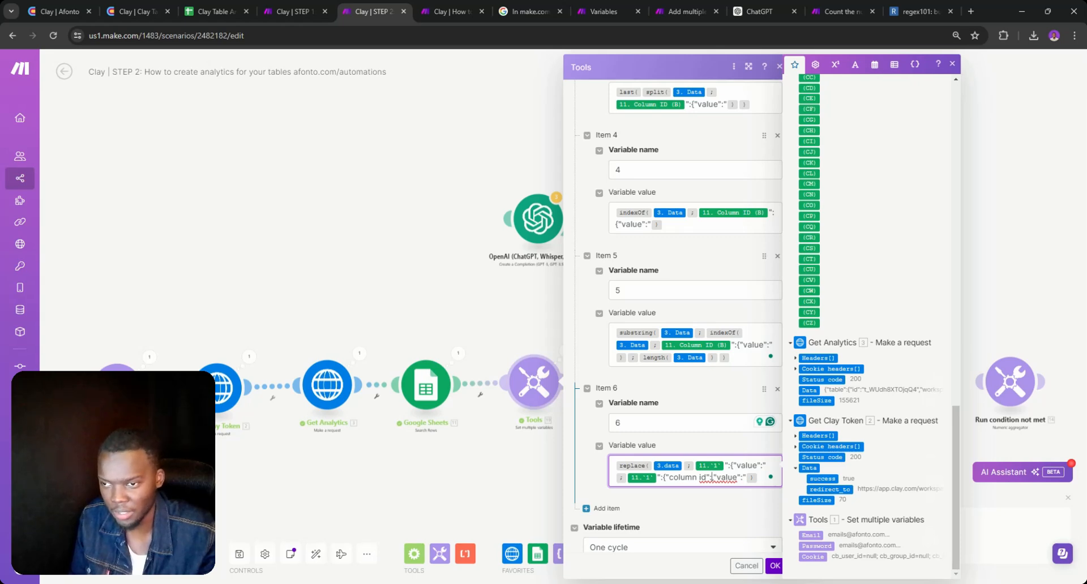
{"action": "type", "text": "\""}
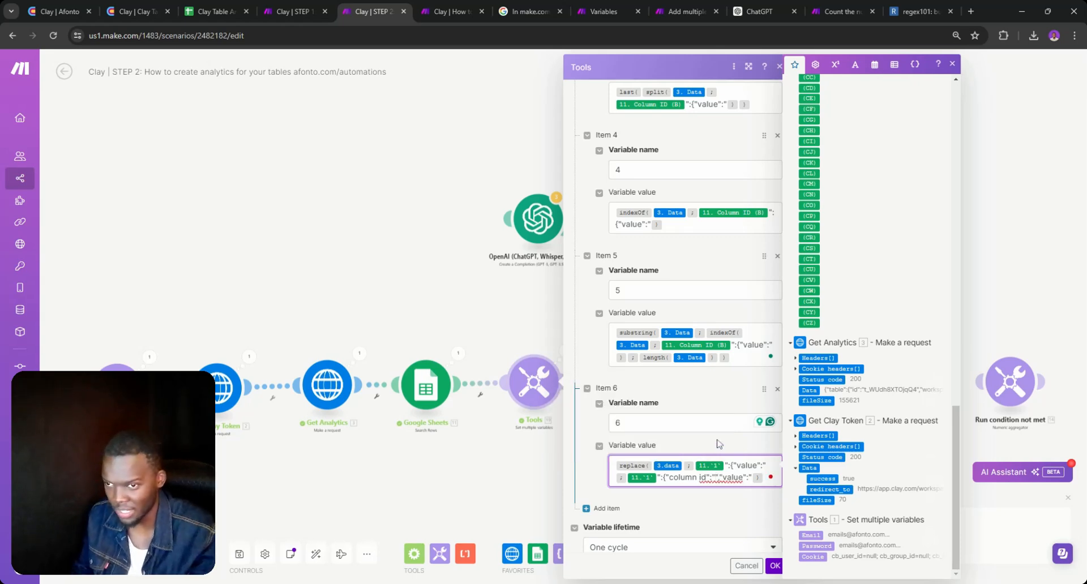
- Insert the Google Sheets Column ID (B) field between the empty quotes after "column id" and save the module settings
{"action": "scroll", "coordinate": [1005, 303], "scroll_direction": "up", "scroll_amount": 3}
{"action": "scroll", "coordinate": [843, 366], "scroll_direction": "up", "scroll_amount": 10}
{"action": "scroll", "coordinate": [843, 367], "scroll_direction": "up", "scroll_amount": 5}
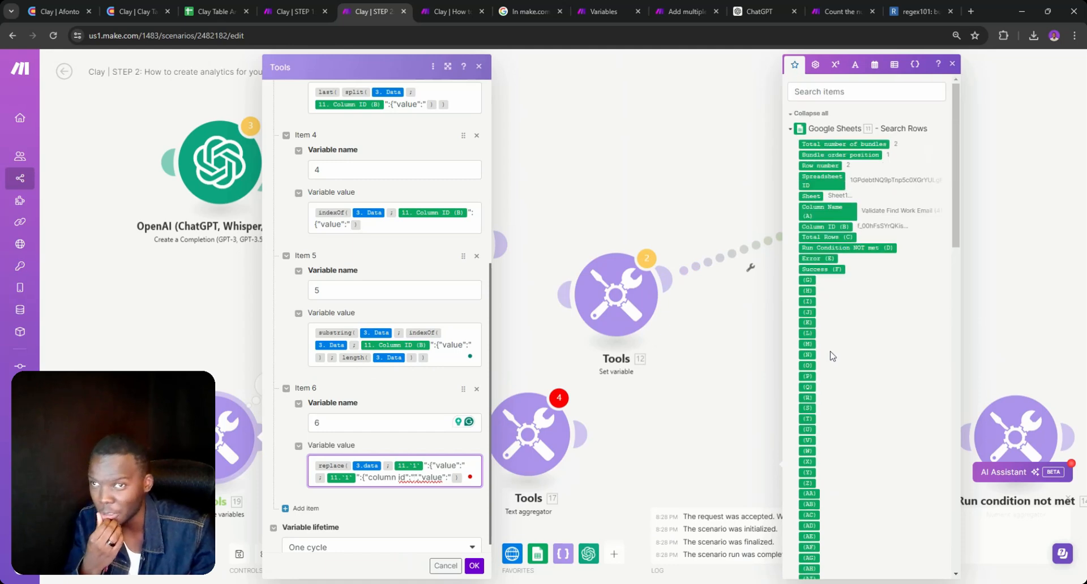
{"action": "left_click", "coordinate": [821, 227]}
{"action": "left_click", "coordinate": [821, 226]}
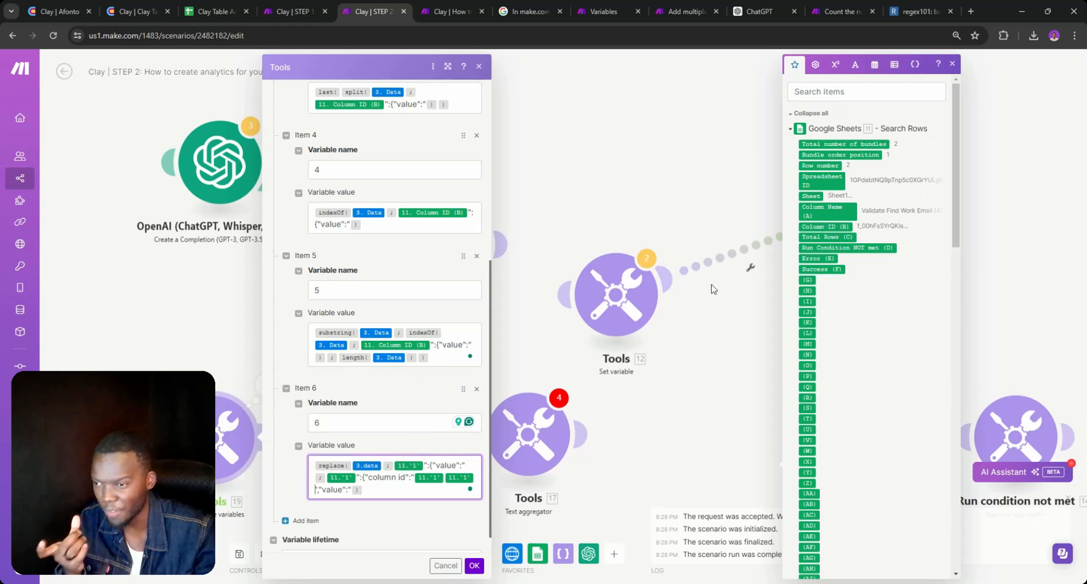
{"action": "key", "text": "BackSpace"}
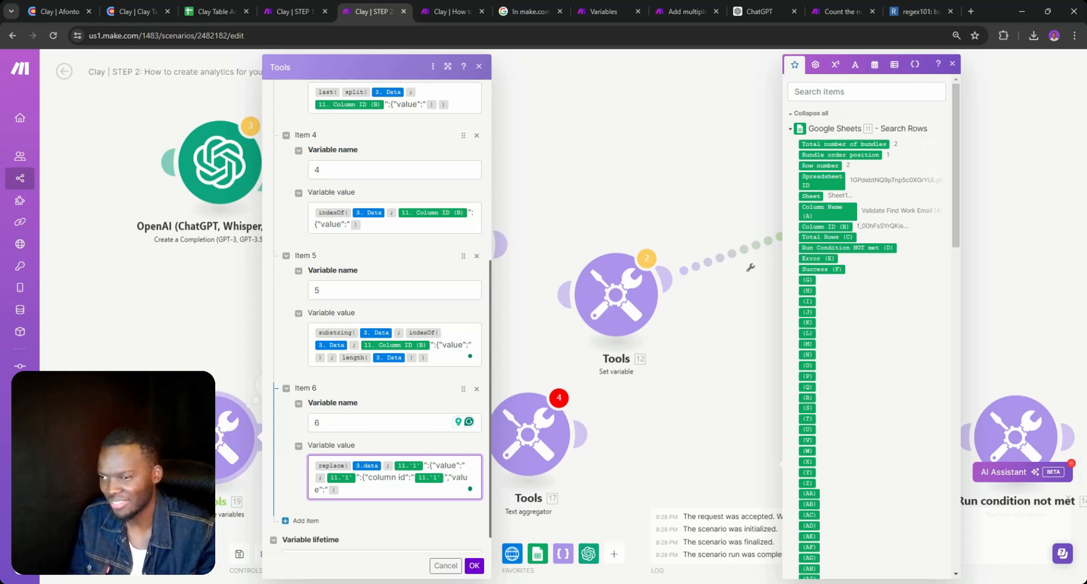
{"action": "left_click", "coordinate": [474, 565]}
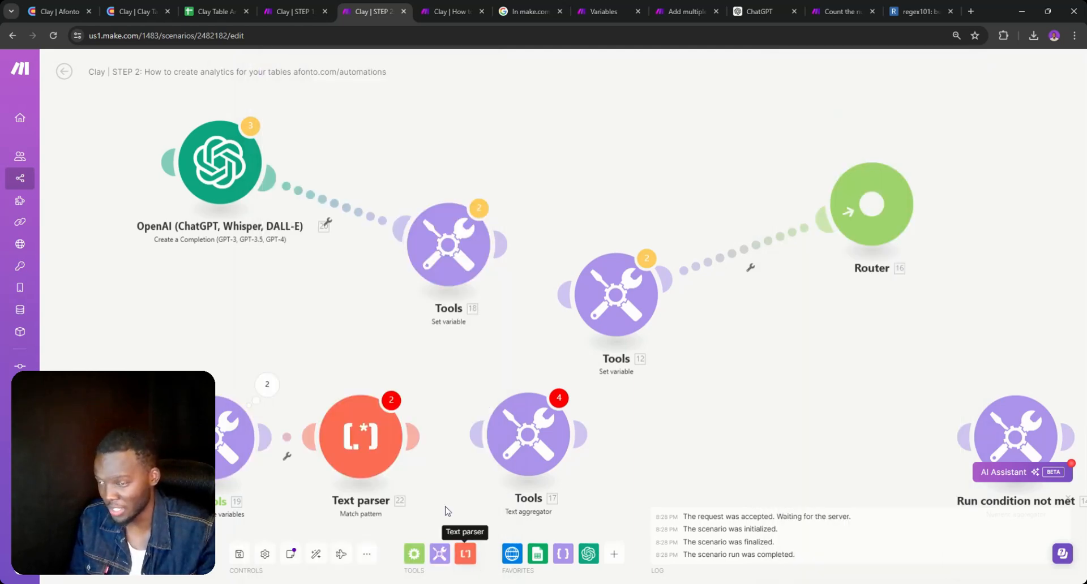
- Delete the Text parser Match pattern module that follows the Set multiple variables module
{"action": "left_click_drag", "start_coordinate": [426, 479], "coordinate": [647, 425]}
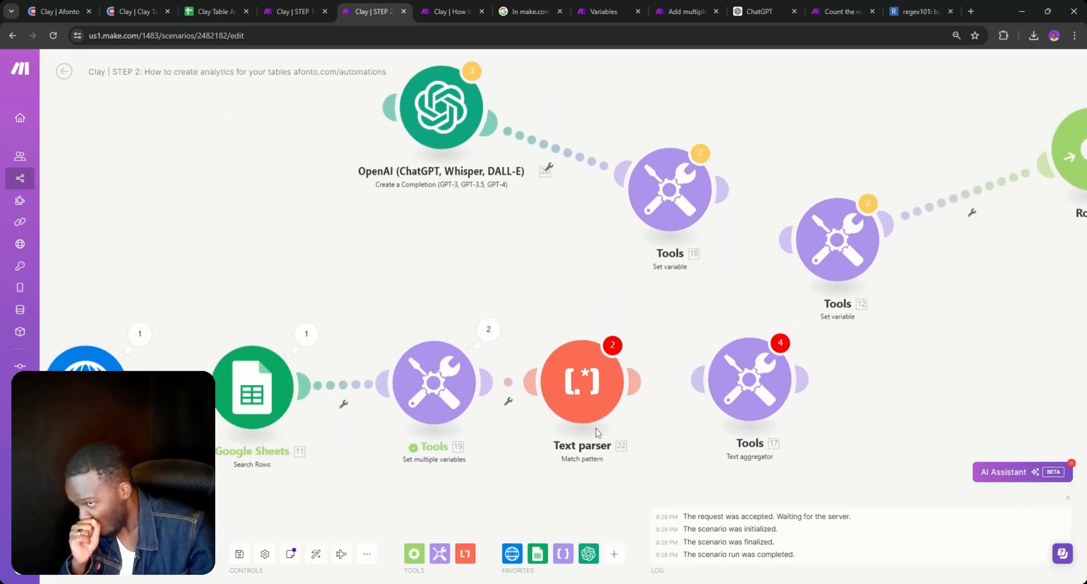
{"action": "right_click", "coordinate": [514, 380]}
{"action": "key", "text": "Escape"}
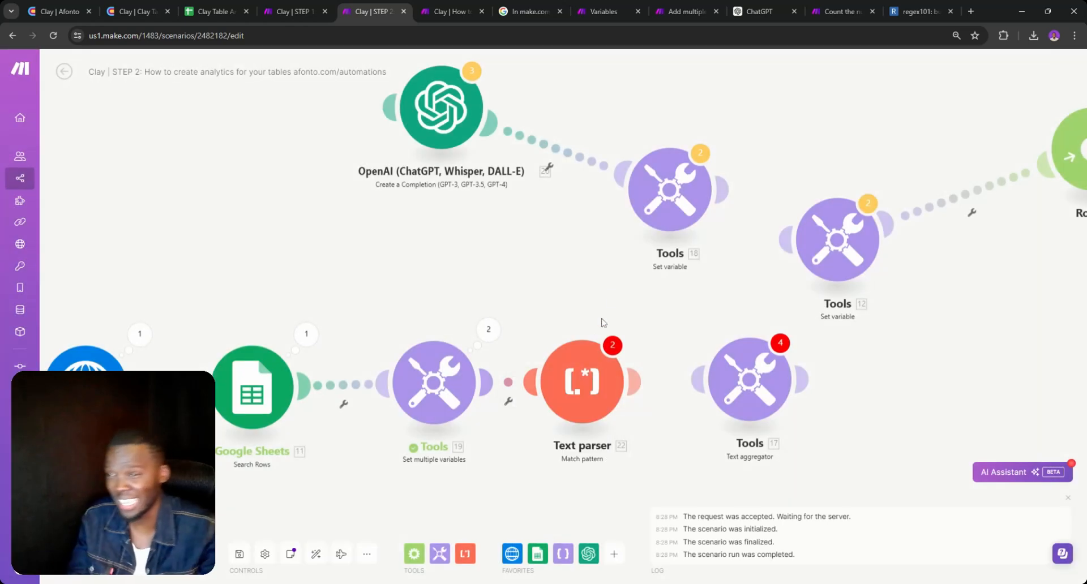
{"action": "right_click", "coordinate": [573, 391]}
{"action": "left_click", "coordinate": [607, 512]}
{"action": "scroll", "coordinate": [594, 452], "scroll_direction": "down", "scroll_amount": 5}
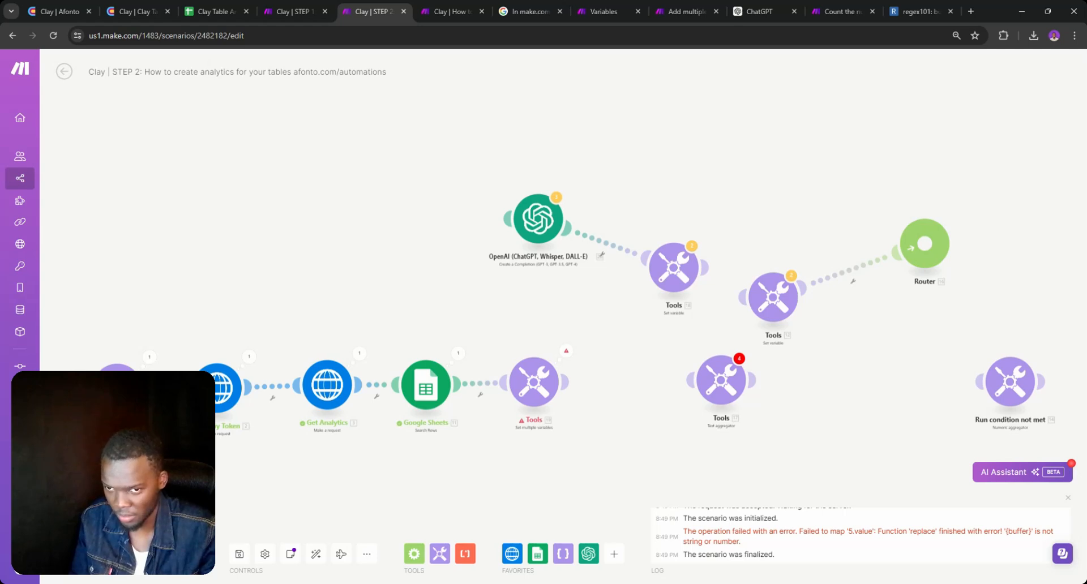
- Inspect the error details of the Set multiple variables run and reopen the module's settings at item 6
{"action": "left_click", "coordinate": [566, 351]}
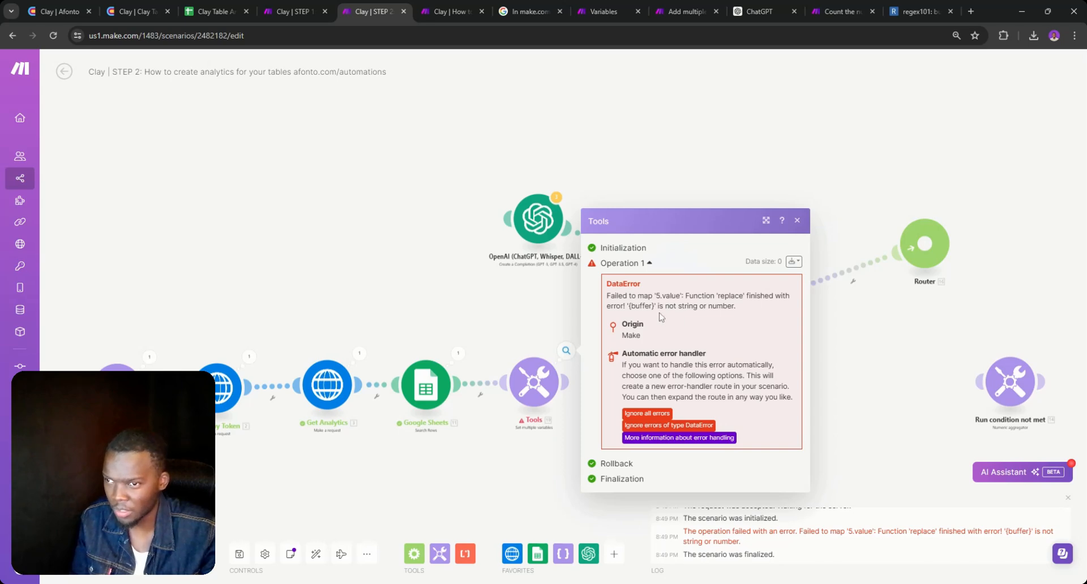
{"action": "left_click", "coordinate": [536, 375]}
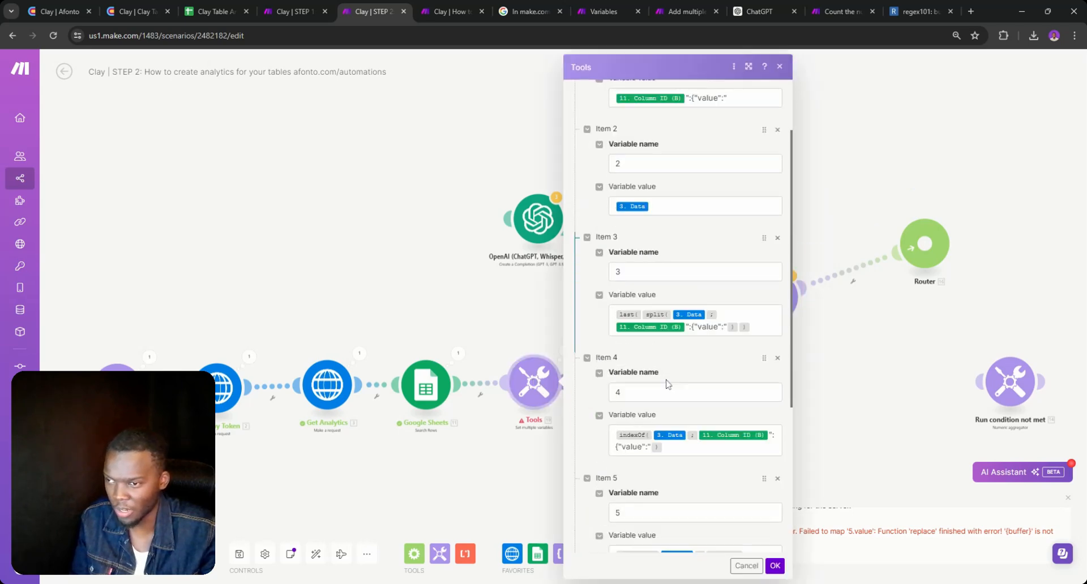
{"action": "scroll", "coordinate": [668, 384], "scroll_direction": "down", "scroll_amount": 5}
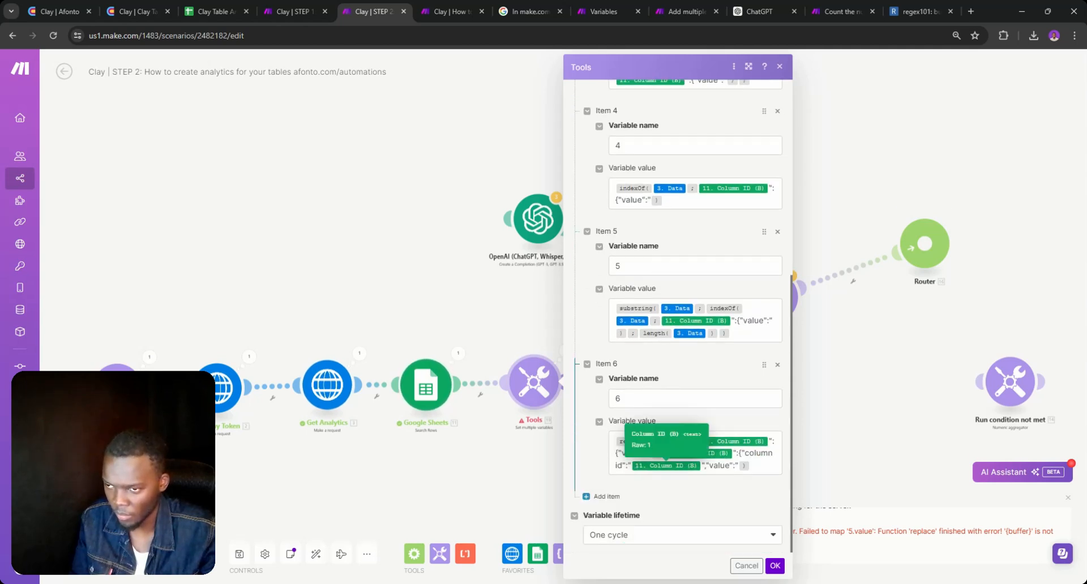
- Replace the Column ID field inside variable 6's "column id" quotes with the text Afonto, save the settings and run the scenario again
{"action": "left_click", "coordinate": [627, 465]}
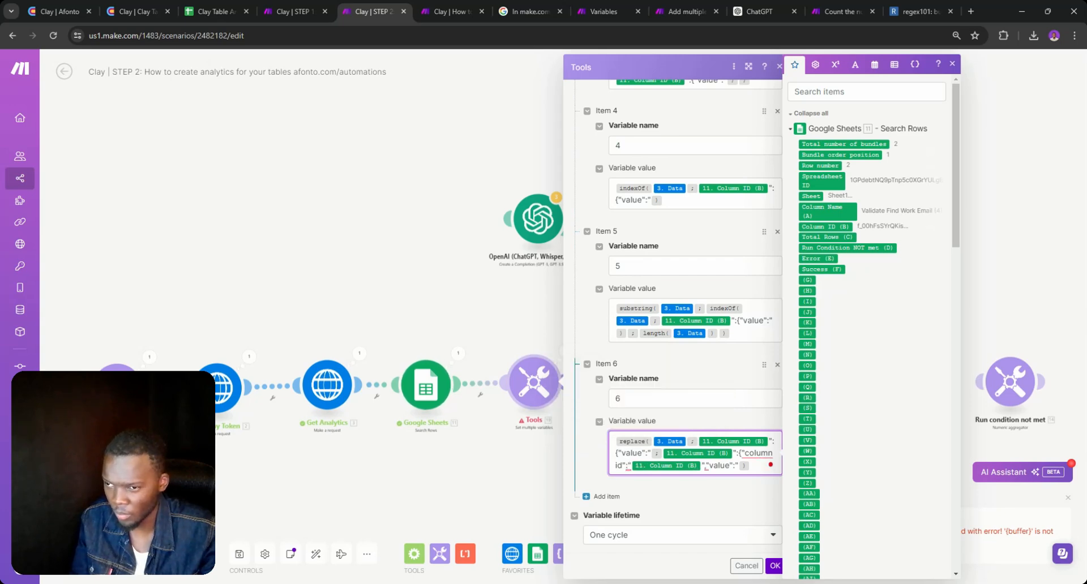
{"action": "double_click", "coordinate": [758, 452]}
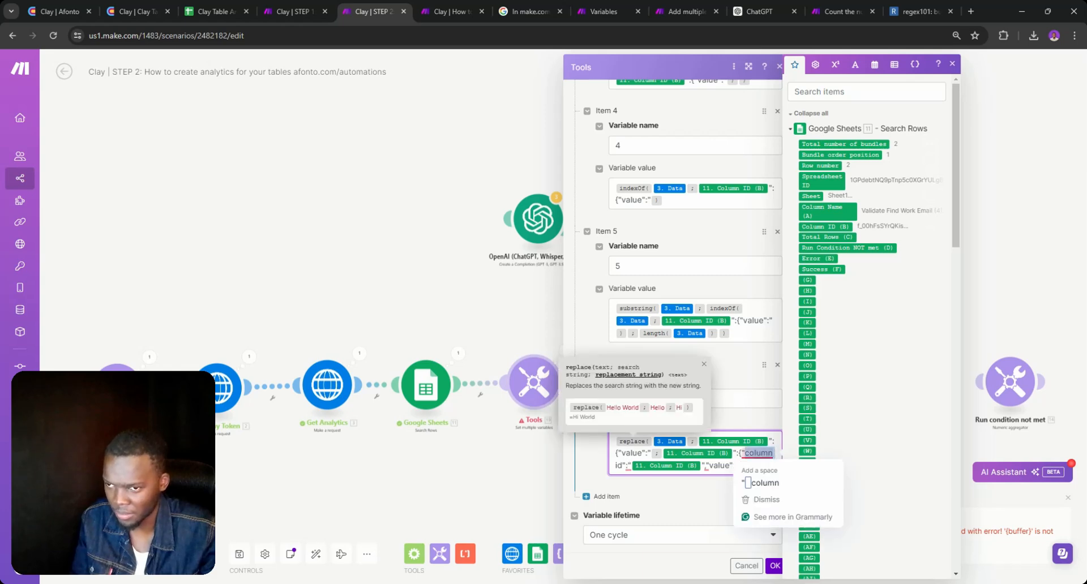
{"action": "left_click", "coordinate": [701, 465]}
{"action": "key", "text": "BackSpace"}
{"action": "type", "text": "cg"}
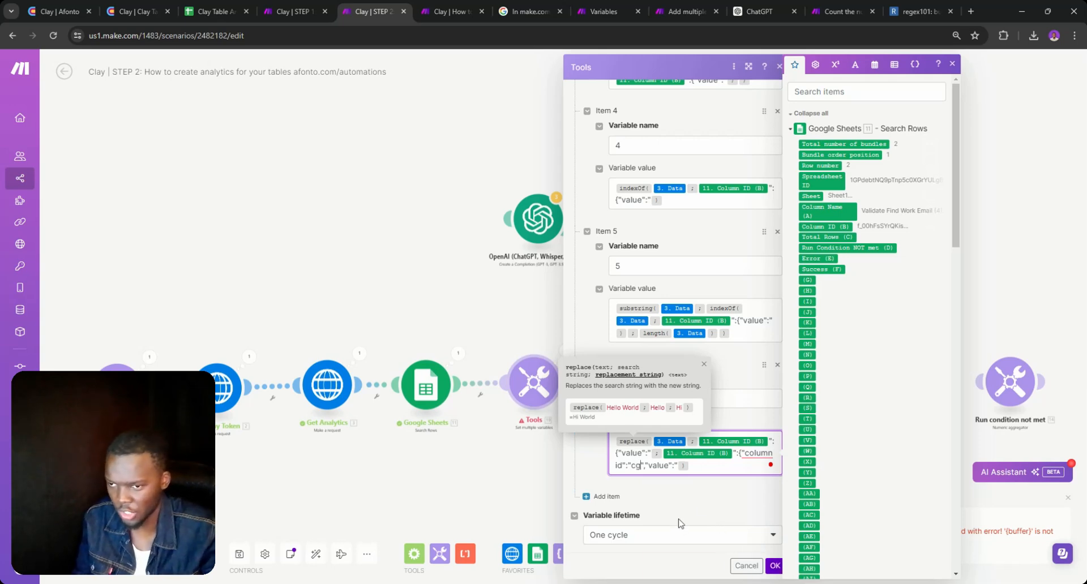
{"action": "key", "text": "BackSpace"}
{"action": "key", "text": "BackSpace"}
{"action": "type", "text": "A"}
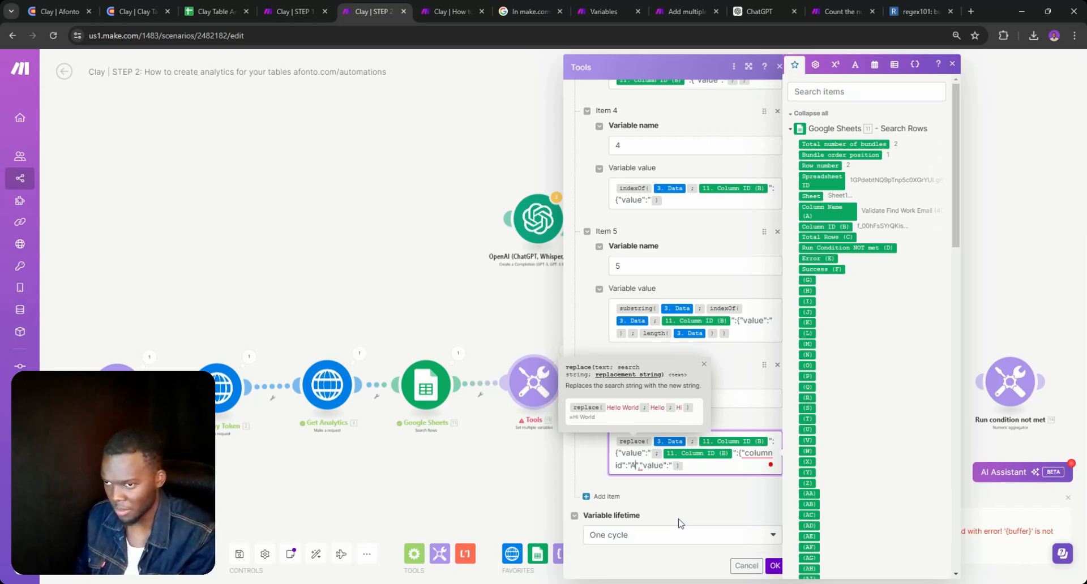
{"action": "type", "text": "fonto"}
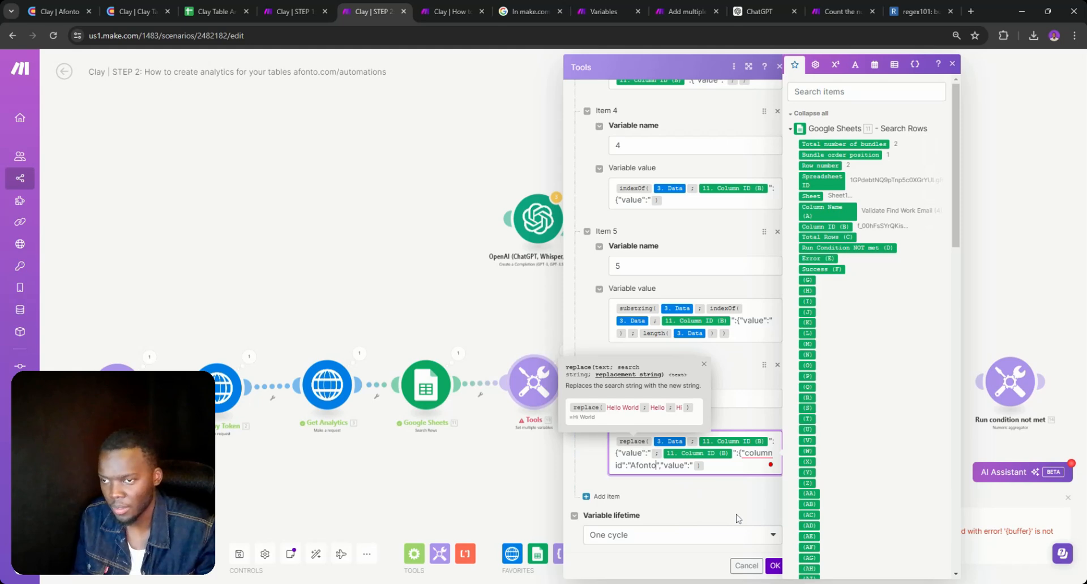
{"action": "left_click", "coordinate": [773, 566]}
{"action": "left_click", "coordinate": [85, 519]}
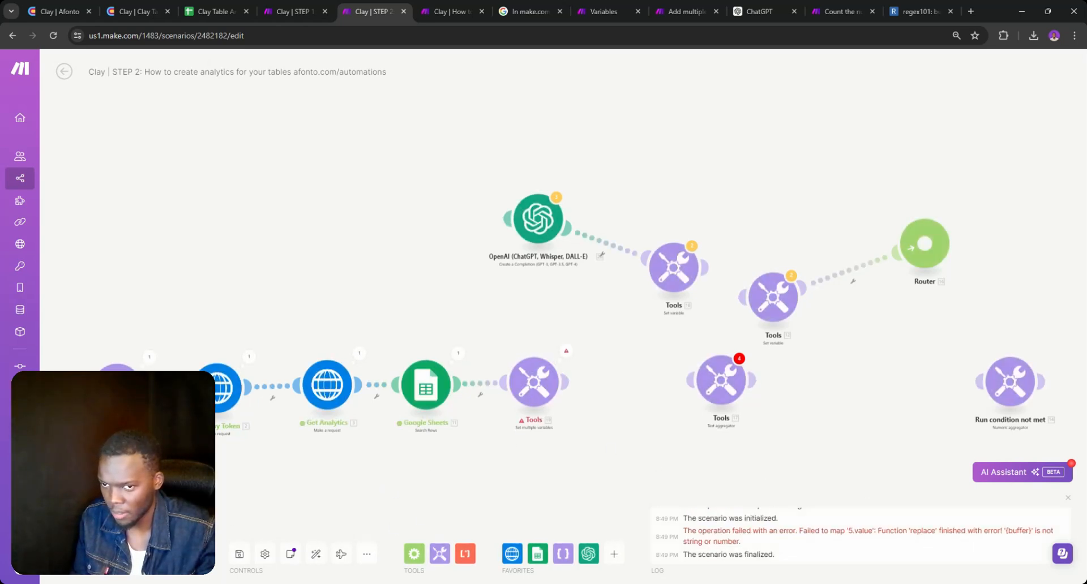
- Copy the error text '{buffer}' is not string or number. from the run log and search Google for it in a new tab
{"action": "left_click_drag", "start_coordinate": [1004, 530], "coordinate": [740, 542]}
{"action": "key", "text": "ctrl+c"}
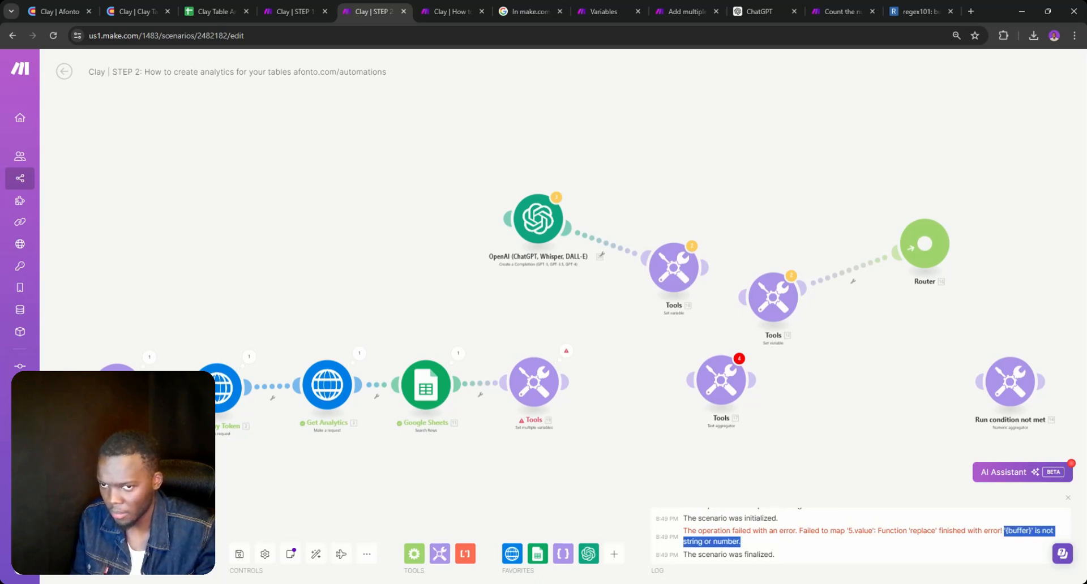
{"action": "double_click", "coordinate": [970, 11]}
{"action": "key", "text": "ctrl+v"}
{"action": "key", "text": "Return"}
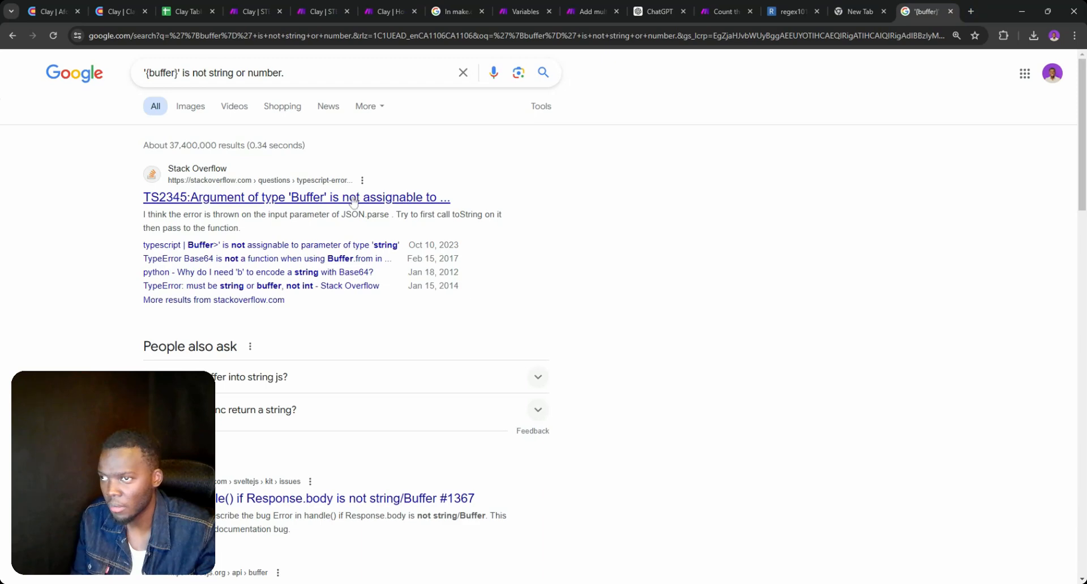
- Switch to the Clay Table Analytics spreadsheet in Google Sheets
{"action": "left_click", "coordinate": [219, 5]}
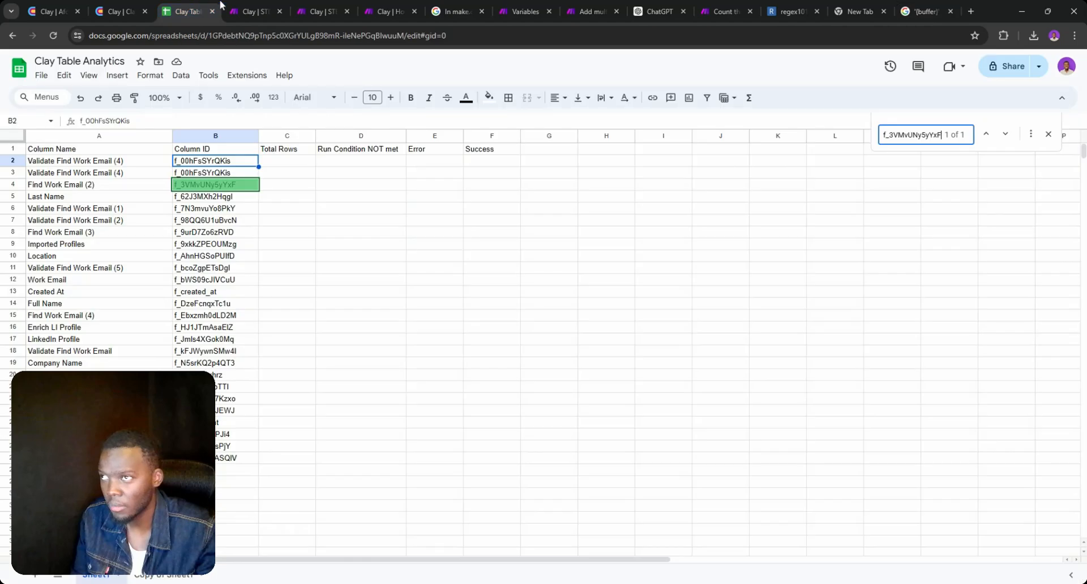
{"action": "left_click", "coordinate": [257, 7]}
{"action": "left_click", "coordinate": [166, 6]}
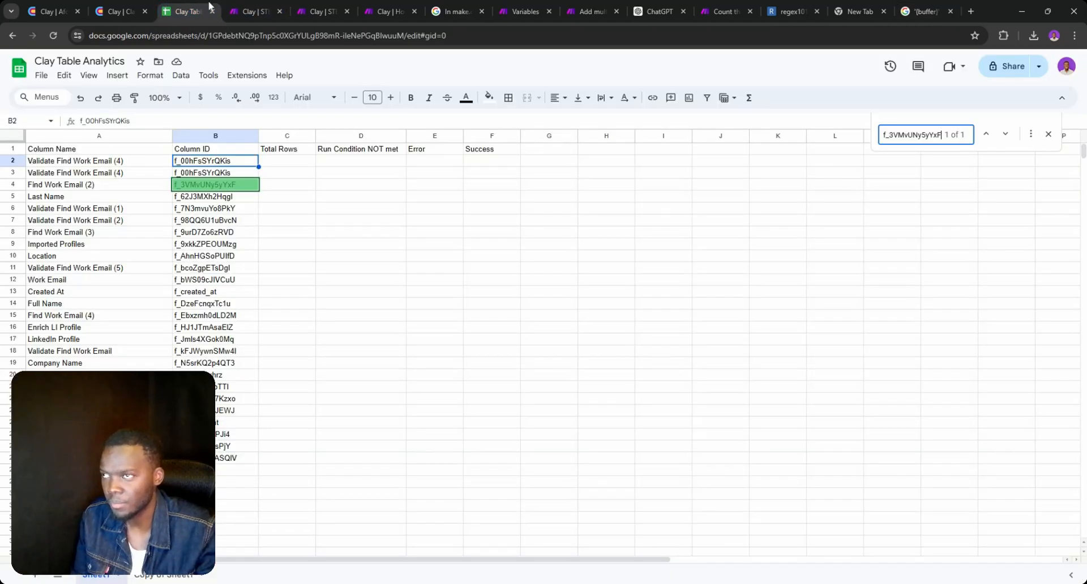
- Return to the STEP 2 scenario and copy the replace formula of variable 6 from the connected Set multiple variables module
{"action": "left_click", "coordinate": [256, 6]}
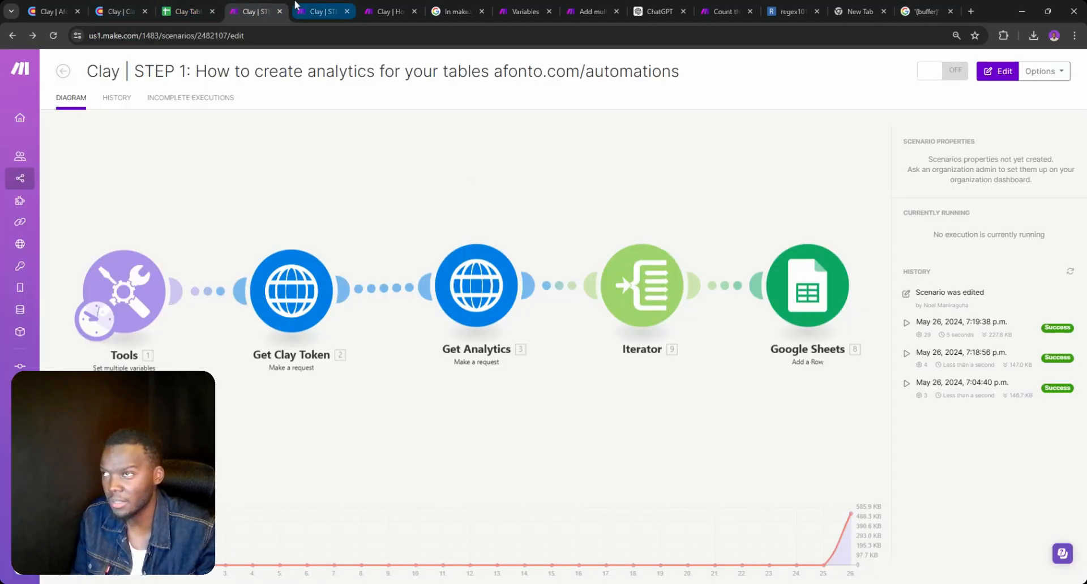
{"action": "left_click", "coordinate": [326, 8]}
{"action": "left_click", "coordinate": [535, 380]}
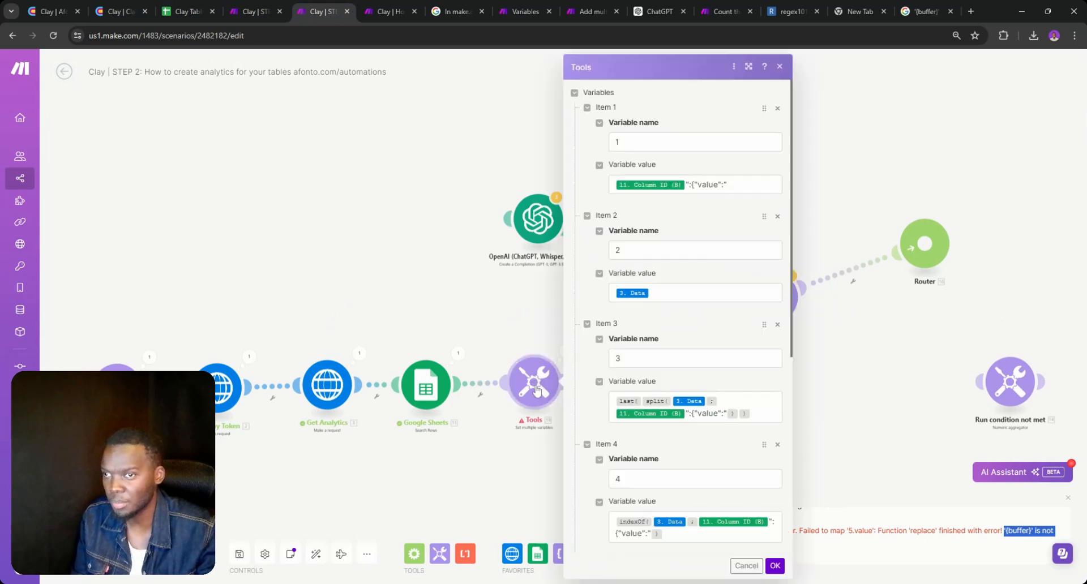
{"action": "scroll", "coordinate": [693, 404], "scroll_direction": "down", "scroll_amount": 6}
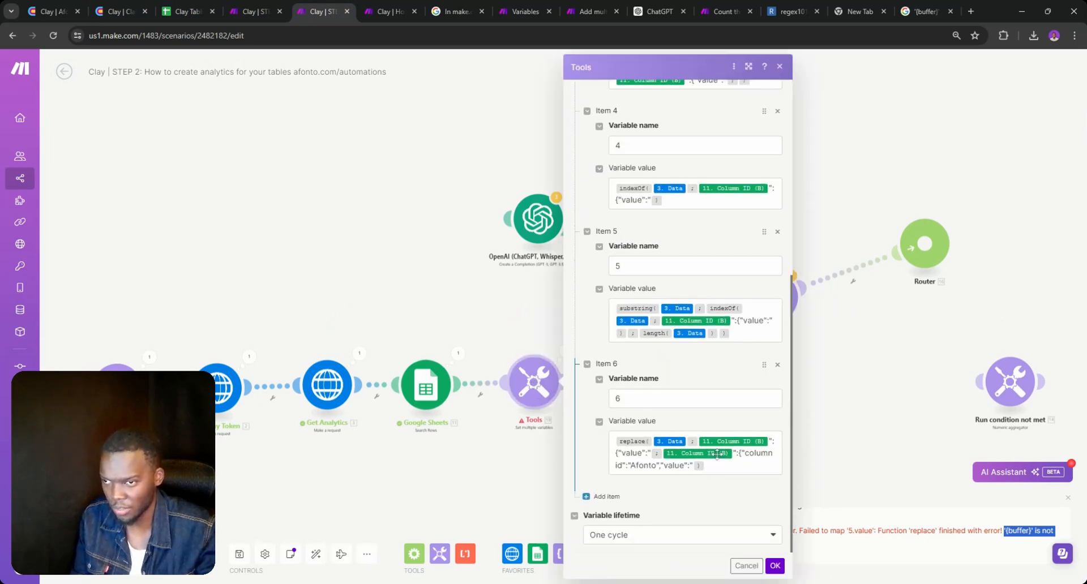
{"action": "left_click", "coordinate": [628, 447]}
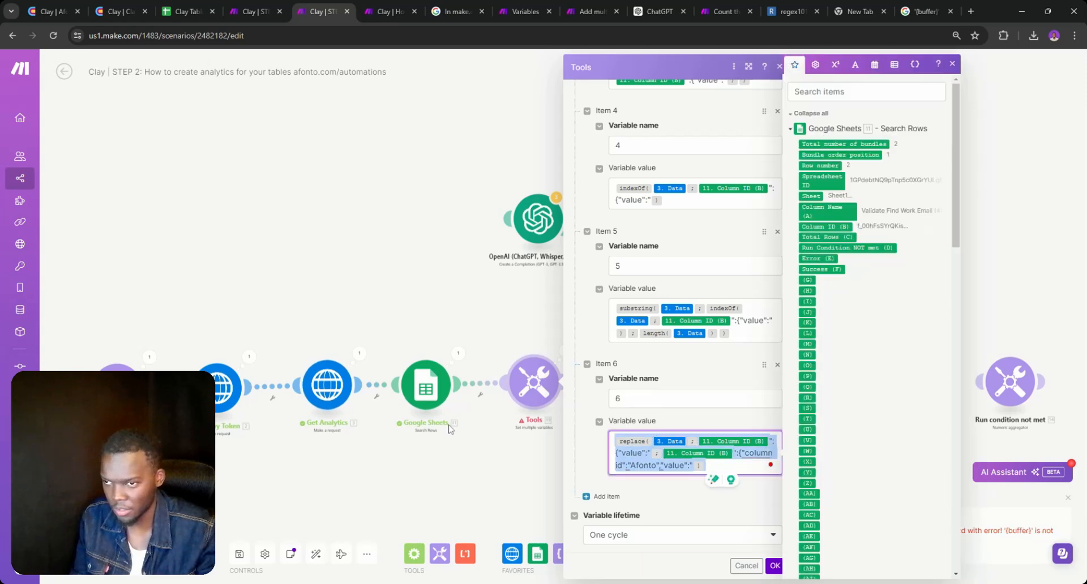
{"action": "left_click", "coordinate": [467, 431]}
- Replace the value of the Test variable in the Set variable module below OpenAI with the copied replace formula and save it
{"action": "left_click", "coordinate": [721, 380]}
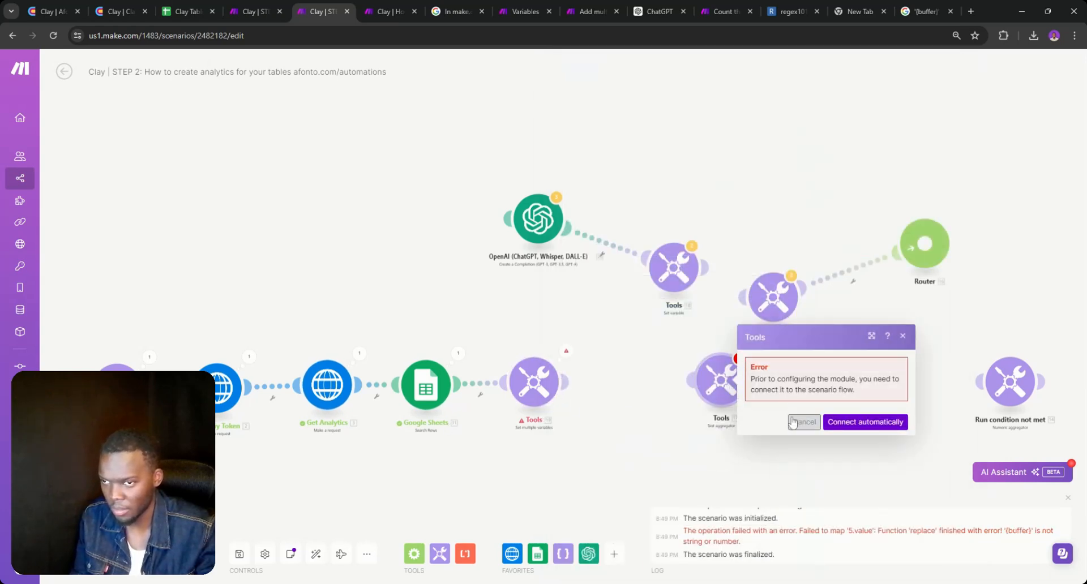
{"action": "left_click", "coordinate": [795, 422]}
{"action": "left_click", "coordinate": [682, 268]}
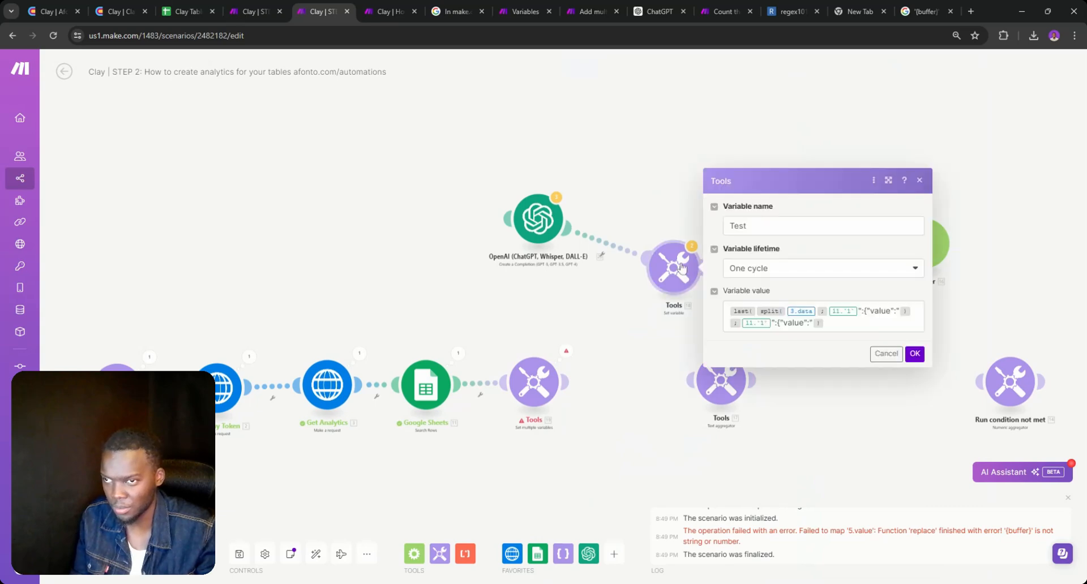
{"action": "left_click", "coordinate": [829, 323]}
{"action": "key", "text": "ctrl+a"}
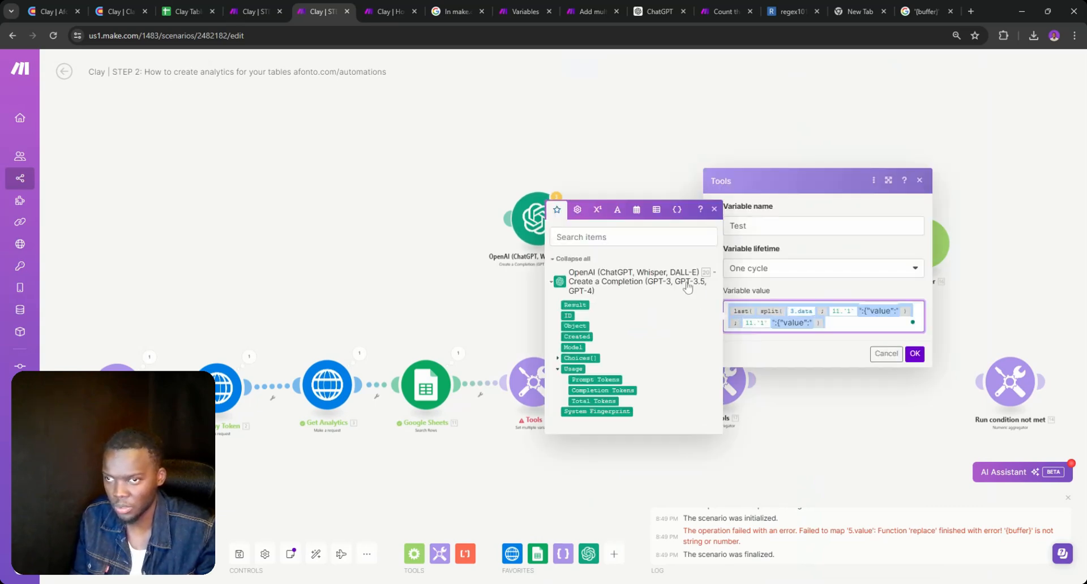
{"action": "type", "text": "replace(3.data;11.`1`\":{\"value\":\";11.`1`\":{\"column id\":\"Afonto\",\"value\":\")"}
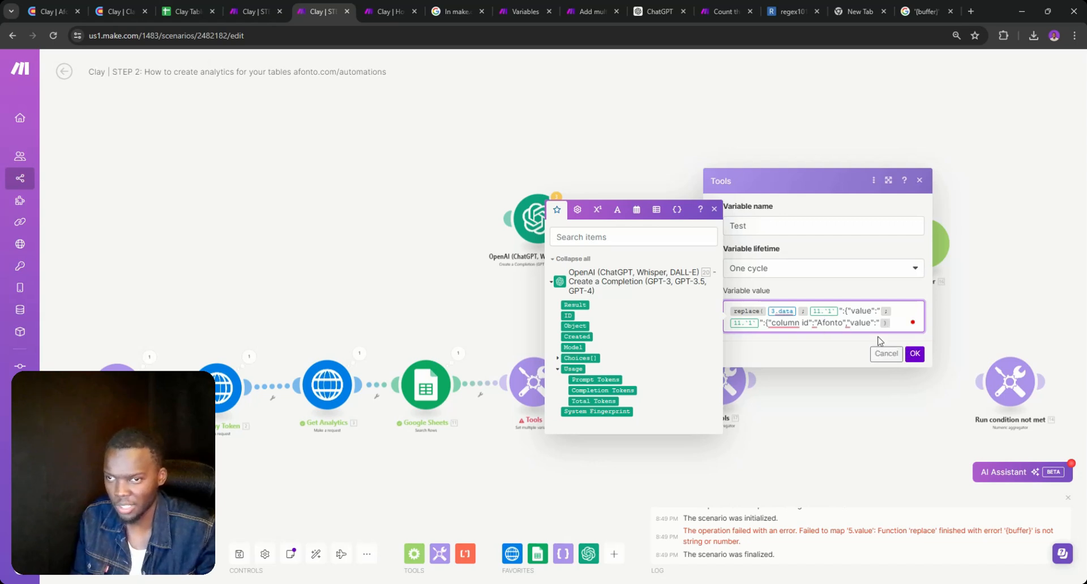
{"action": "left_click", "coordinate": [907, 346]}
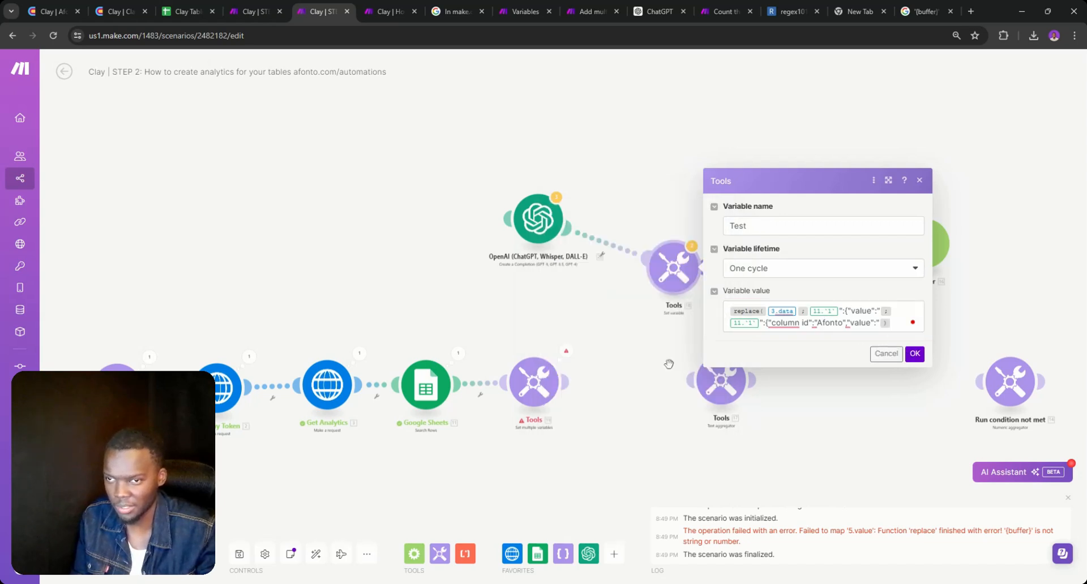
{"action": "left_click", "coordinate": [913, 353]}
- Set the replacement string of variable 6's replace function to just Afonto, save the module and run the scenario
{"action": "left_click", "coordinate": [534, 383]}
{"action": "scroll", "coordinate": [698, 357], "scroll_direction": "down", "scroll_amount": 5}
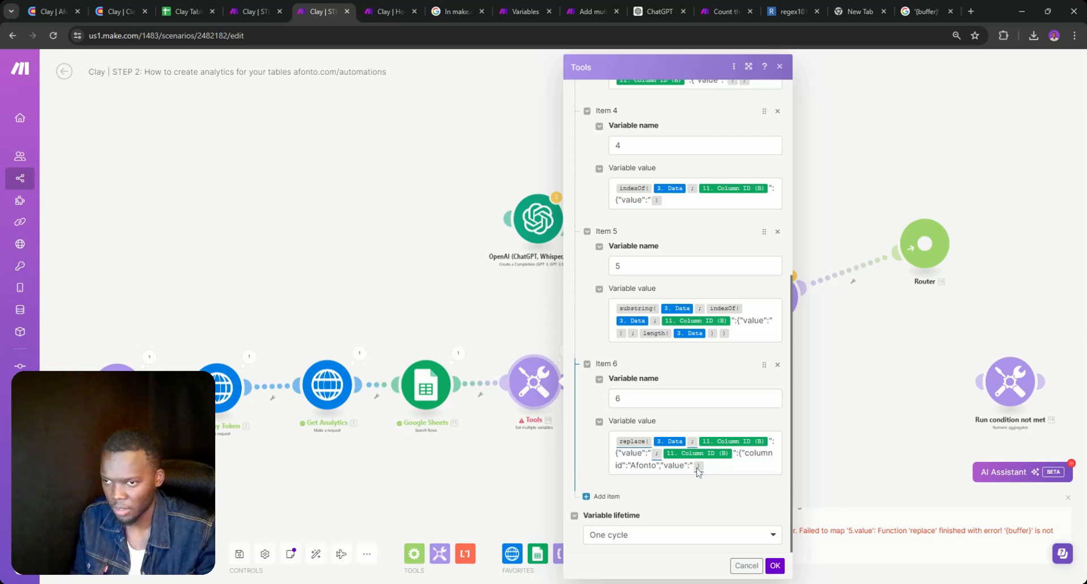
{"action": "left_click_drag", "start_coordinate": [699, 468], "coordinate": [671, 454]}
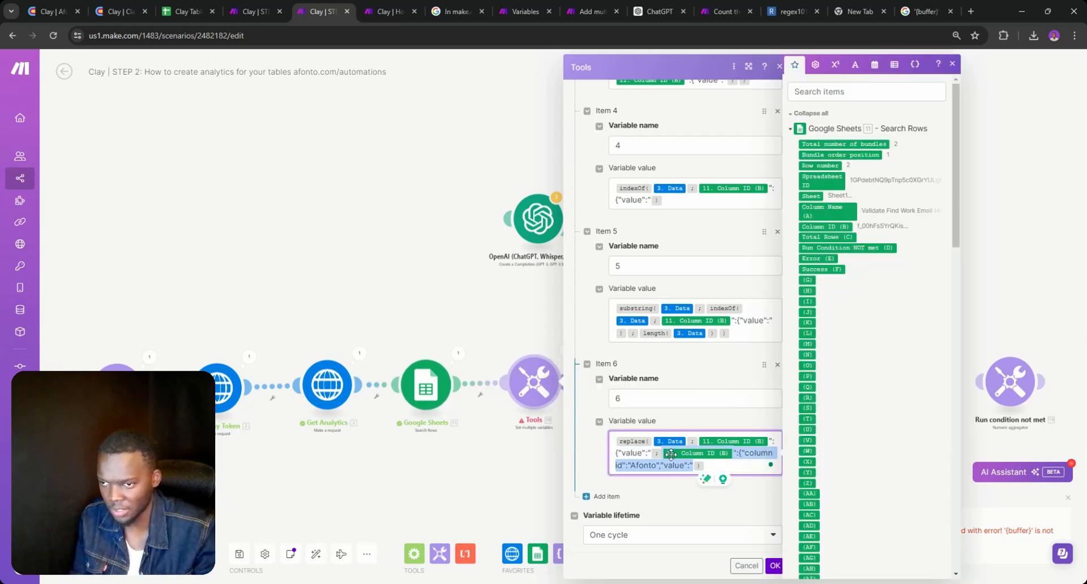
{"action": "type", "text": "Afonto"}
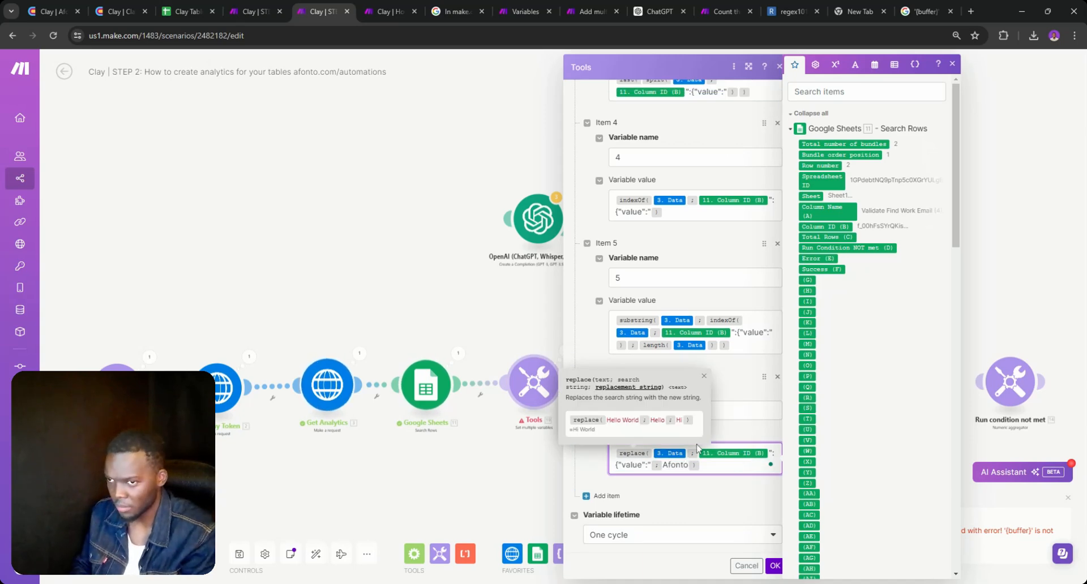
{"action": "key", "text": "Escape"}
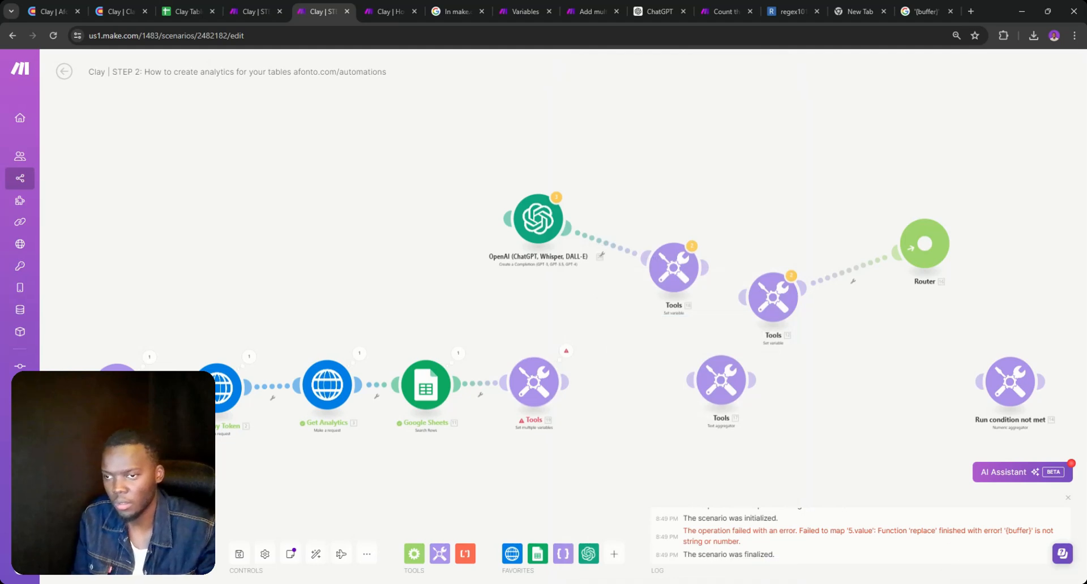
{"action": "left_click", "coordinate": [79, 551]}
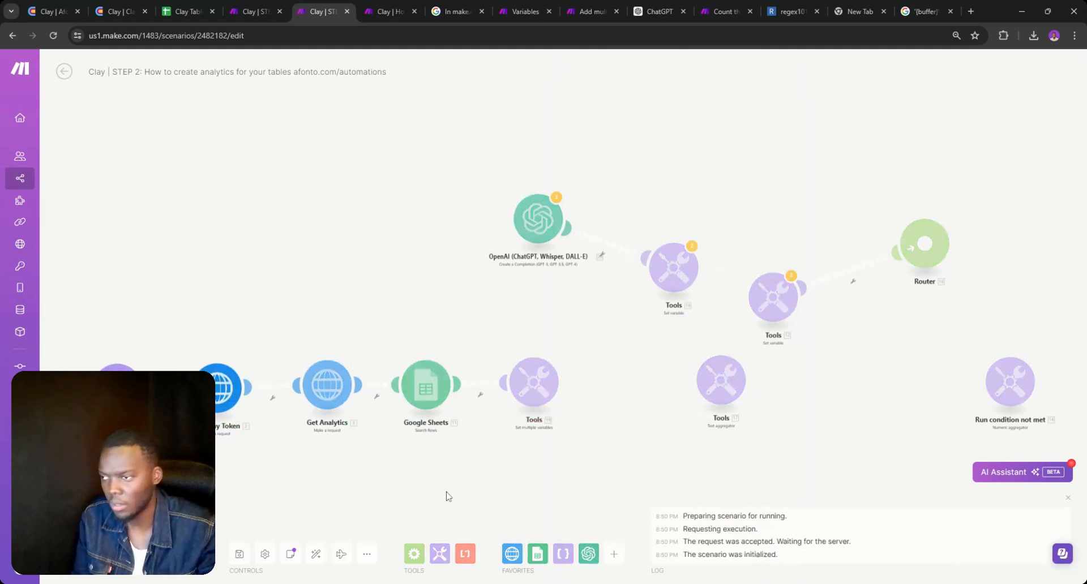
- Reduce the search string in variable 6's replace function to the plain text value, save the module and rerun the scenario
{"action": "left_click", "coordinate": [535, 382]}
{"action": "scroll", "coordinate": [666, 464], "scroll_direction": "down", "scroll_amount": 4}
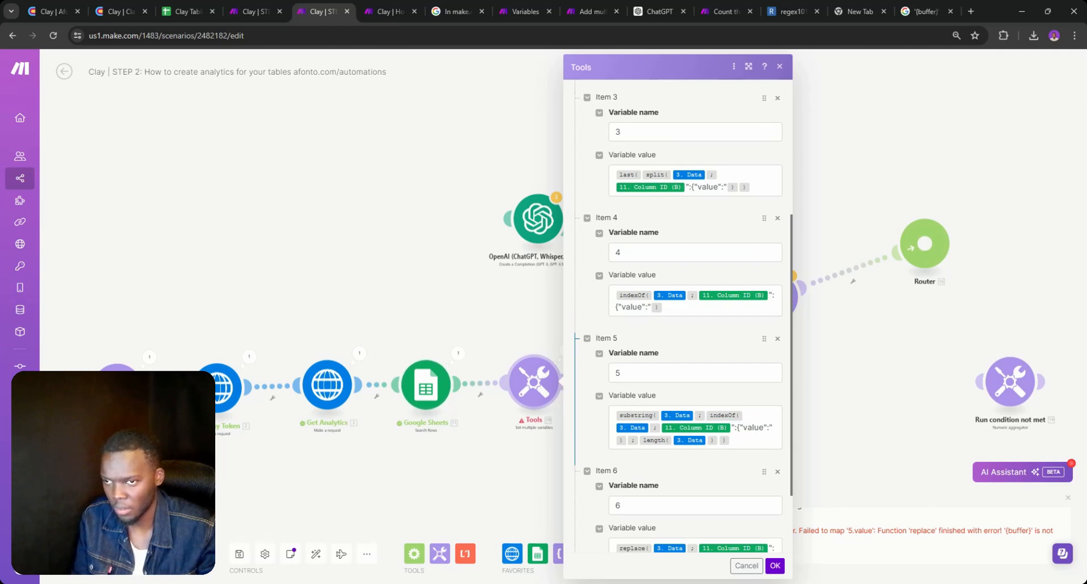
{"action": "left_click", "coordinate": [736, 427]}
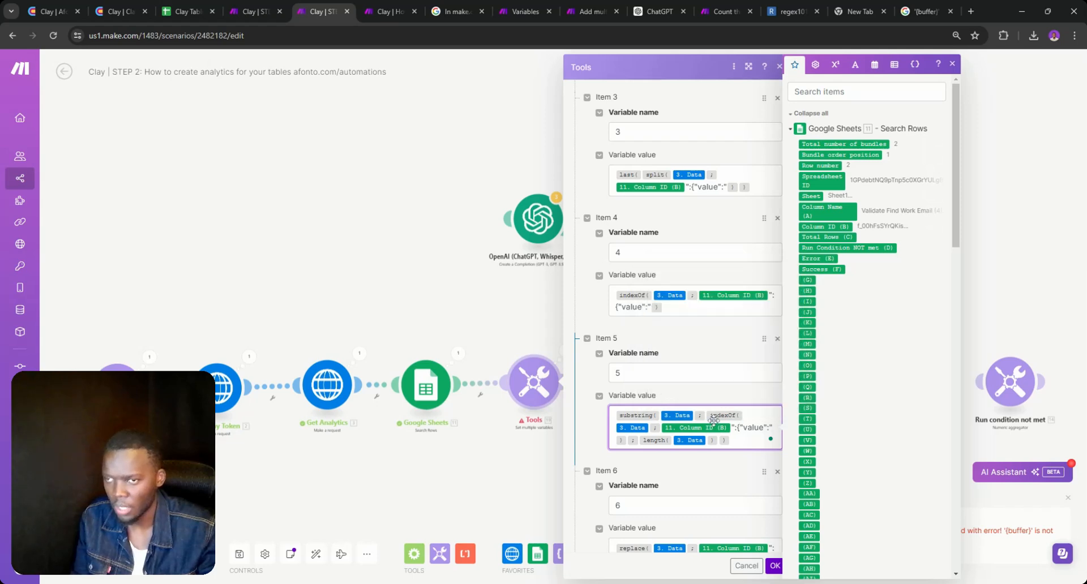
{"action": "scroll", "coordinate": [713, 418], "scroll_direction": "down", "scroll_amount": 2}
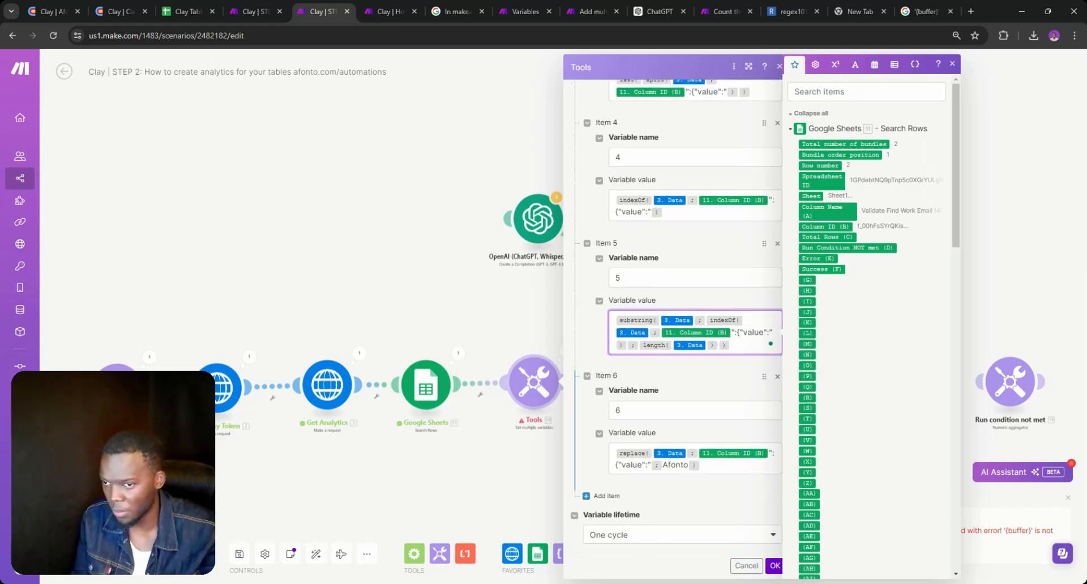
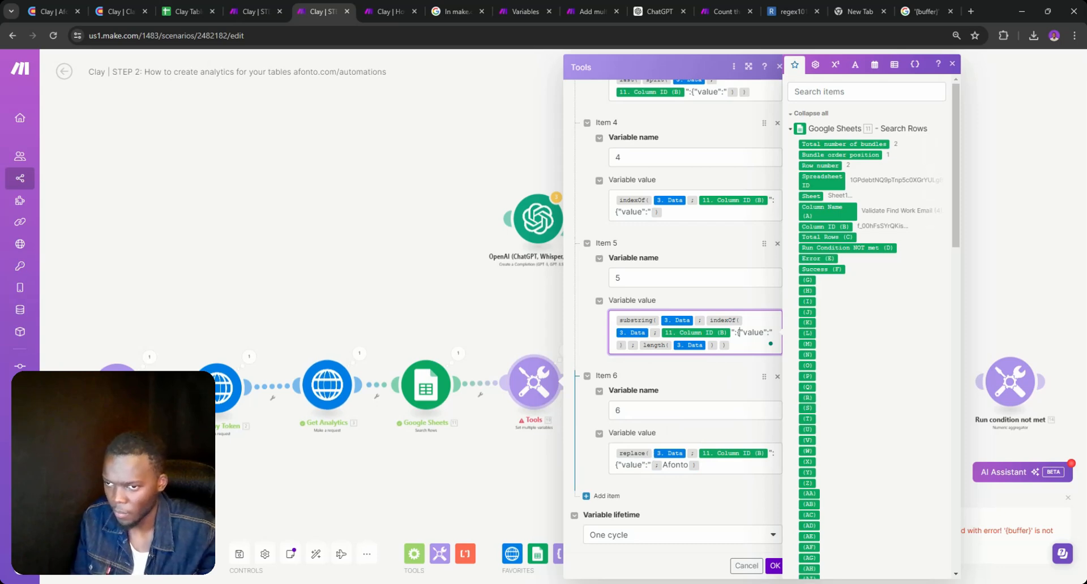
{"action": "left_click", "coordinate": [619, 464]}
{"action": "key", "text": "BackSpace"}
{"action": "key", "text": "BackSpace"}
{"action": "key", "text": "BackSpace"}
{"action": "key", "text": "BackSpace"}
{"action": "key", "text": "BackSpace"}
{"action": "key", "text": "BackSpace"}
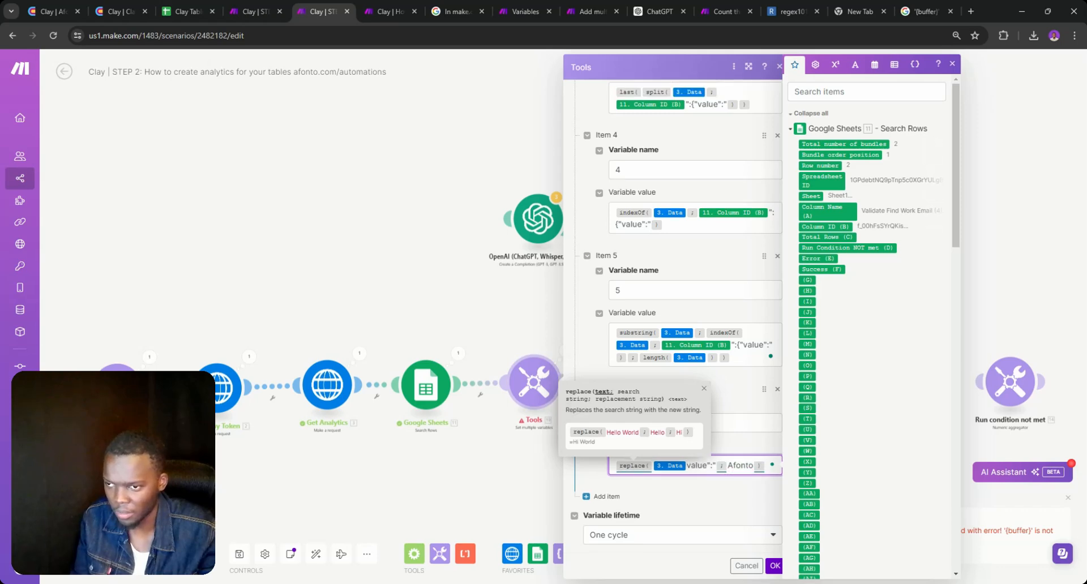
{"action": "type", "text": ";"}
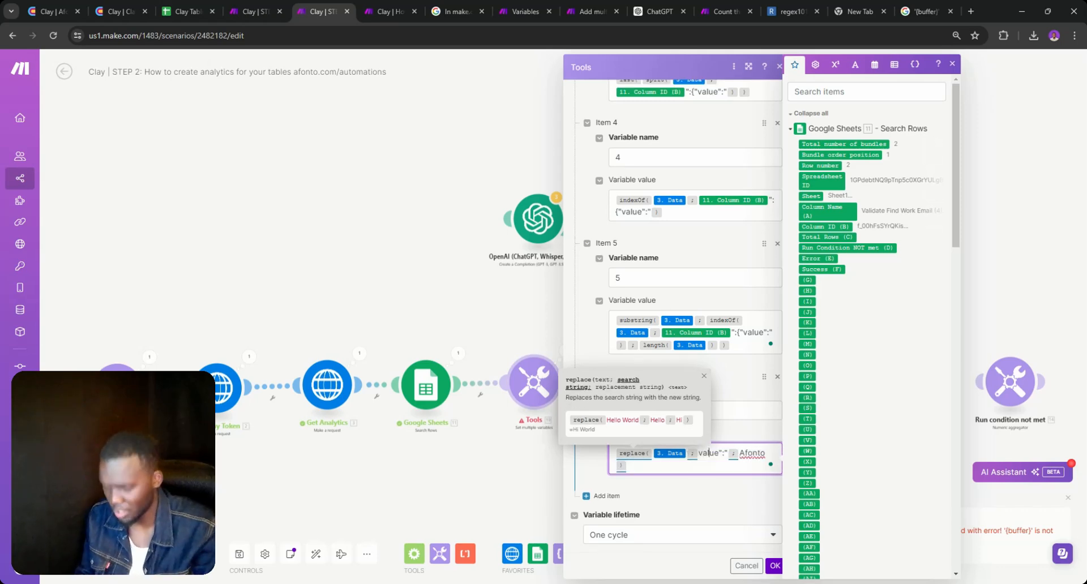
{"action": "key", "text": "BackSpace"}
{"action": "key", "text": "BackSpace"}
{"action": "key", "text": "BackSpace"}
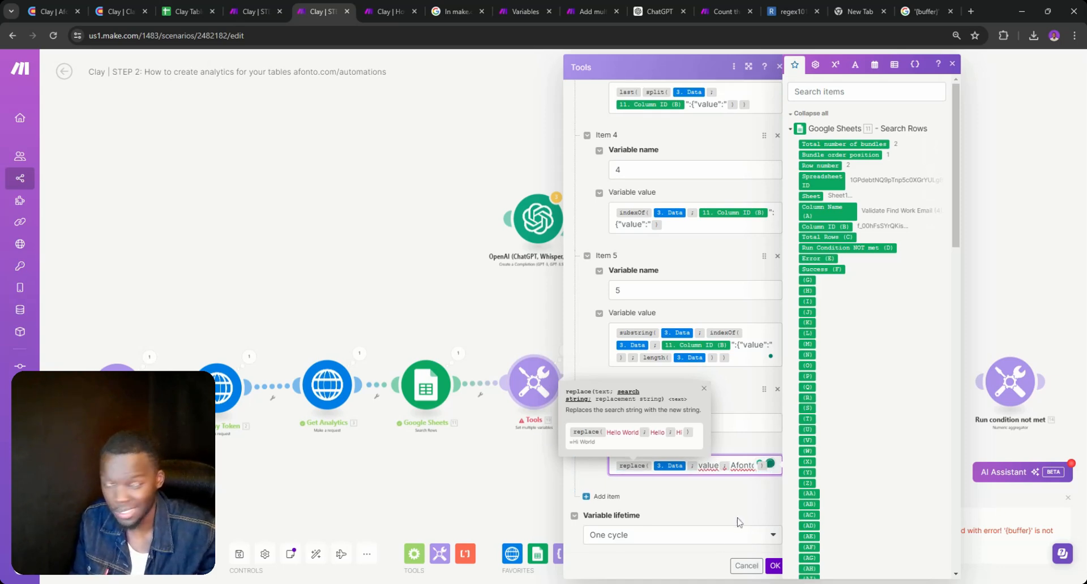
{"action": "left_click", "coordinate": [774, 565]}
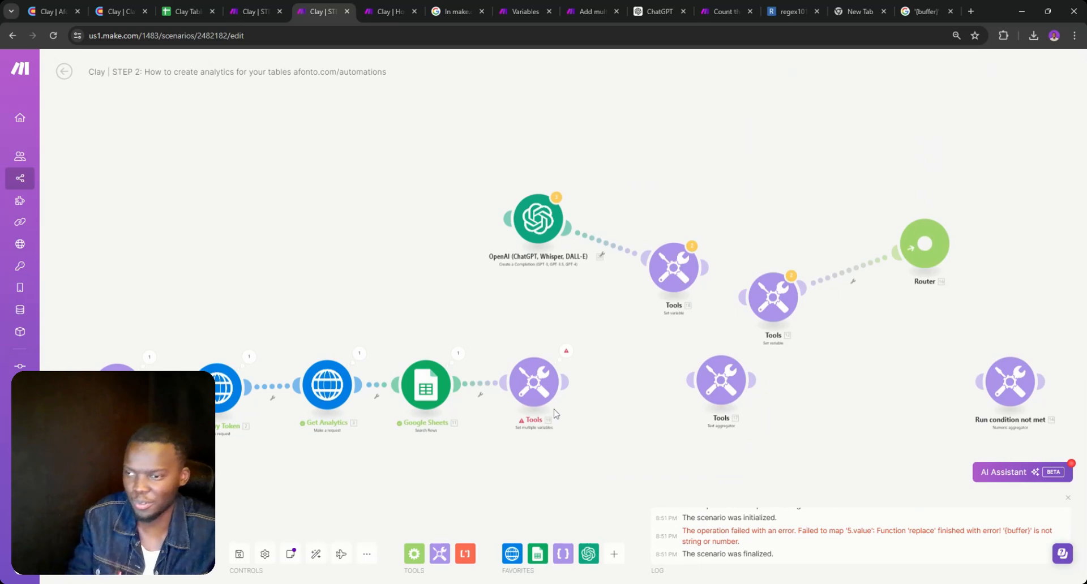
- Copy the simplified replace formula from variable 6 of the Set multiple variables module and close its settings
{"action": "left_click", "coordinate": [535, 380]}
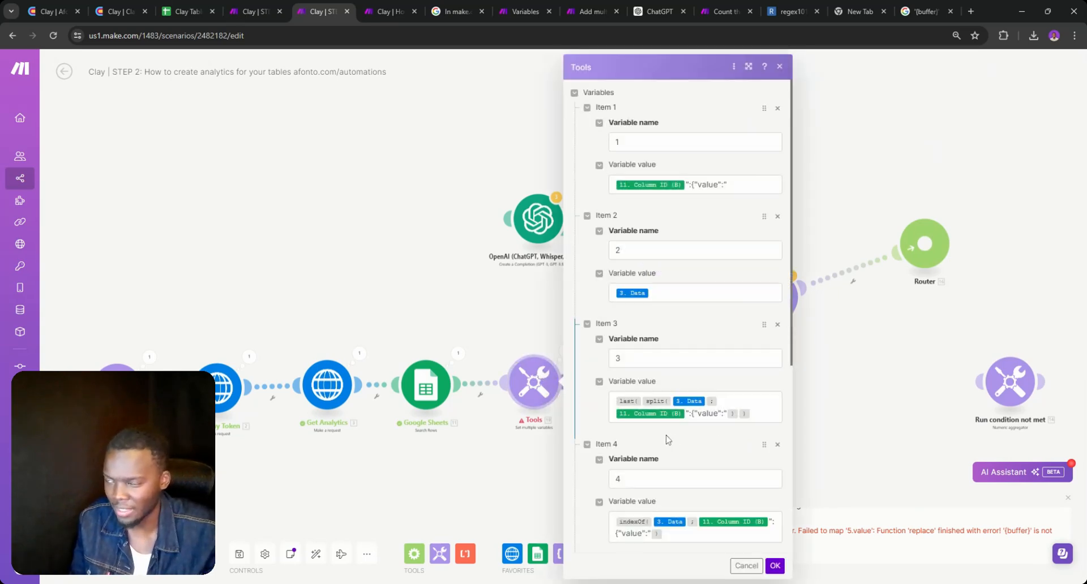
{"action": "scroll", "coordinate": [642, 438], "scroll_direction": "down", "scroll_amount": 4}
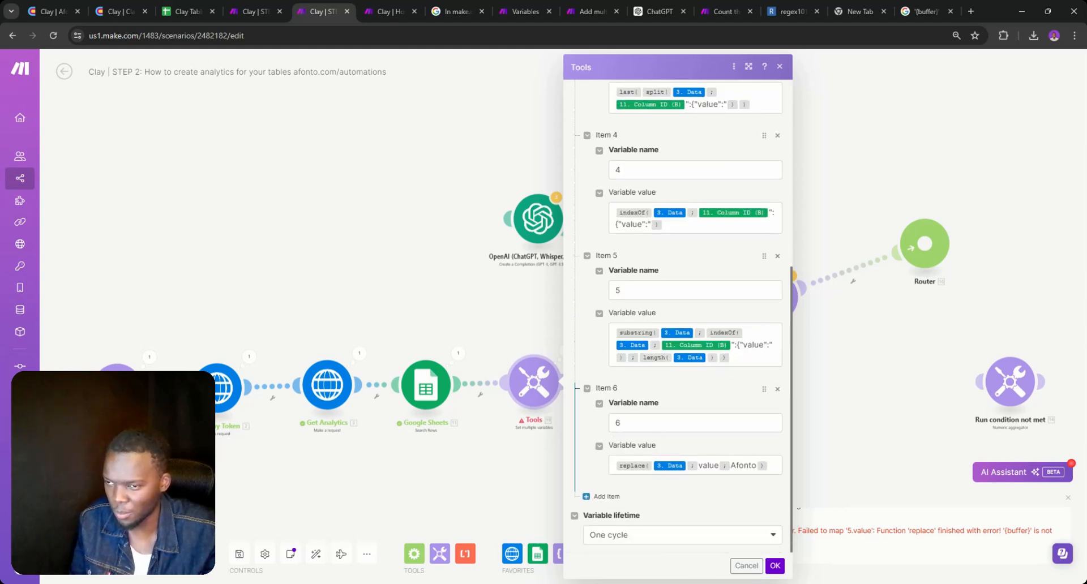
{"action": "left_click", "coordinate": [709, 465]}
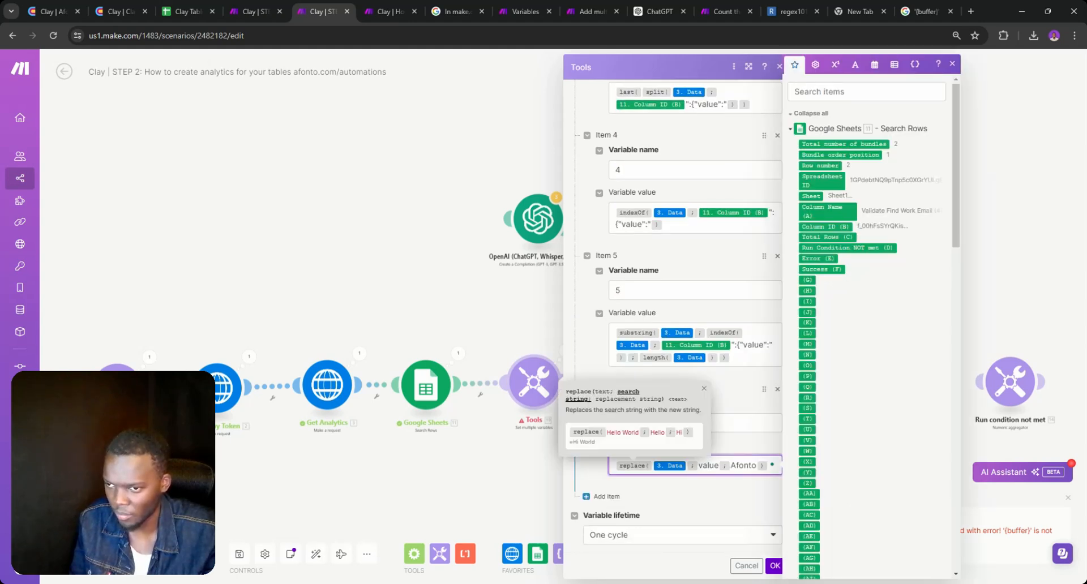
{"action": "key", "text": "shift+Tab"}
{"action": "left_click", "coordinate": [743, 465]}
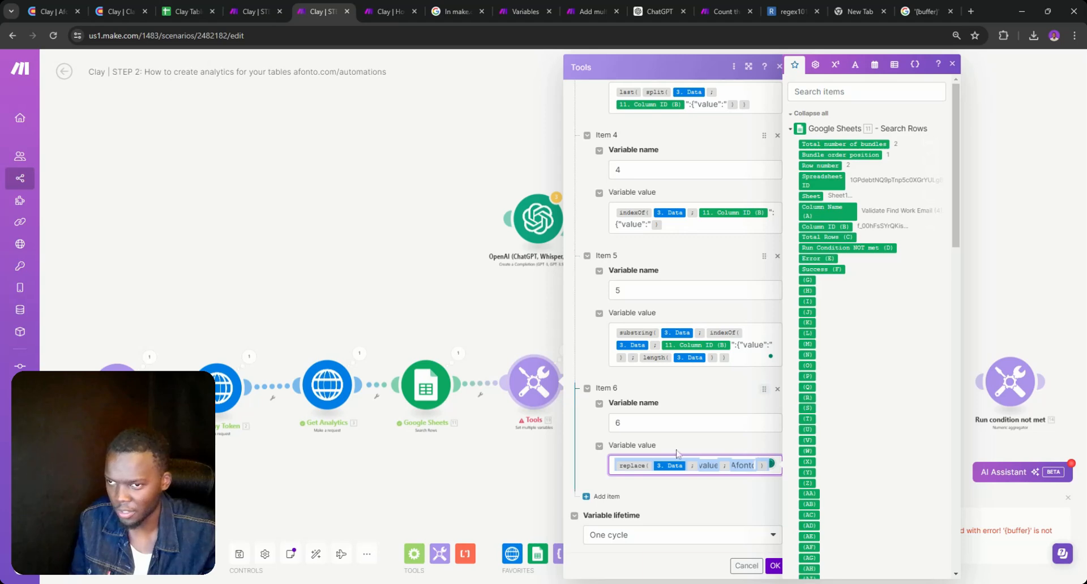
{"action": "left_click", "coordinate": [480, 374]}
{"action": "left_click", "coordinate": [480, 375]}
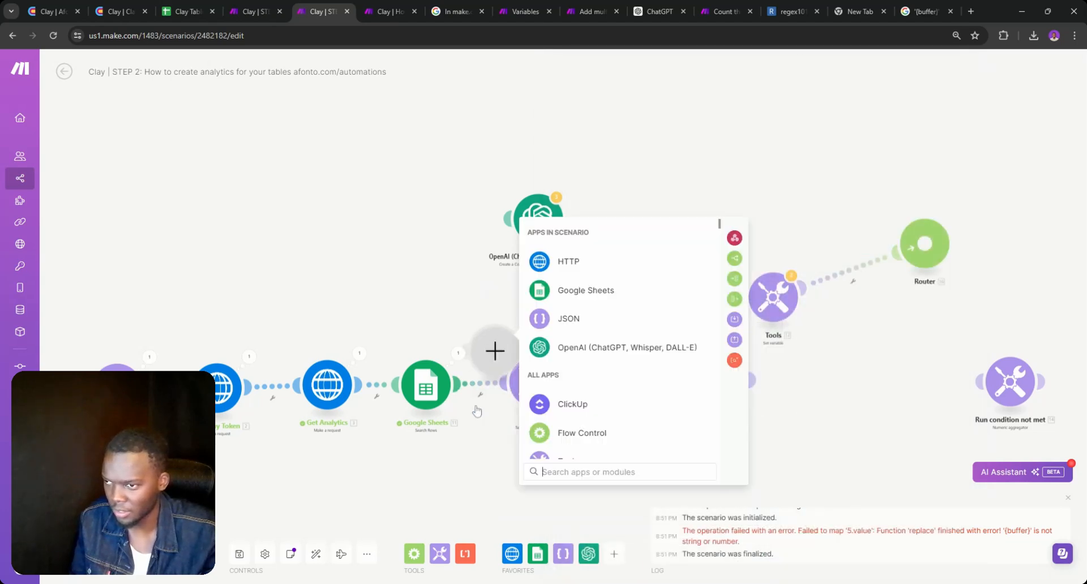
{"action": "key", "text": "Escape"}
- Insert a new Tools Set multiple variables module between Google Sheets and the existing Set multiple variables module
{"action": "right_click", "coordinate": [495, 368]}
{"action": "left_click", "coordinate": [530, 386]}
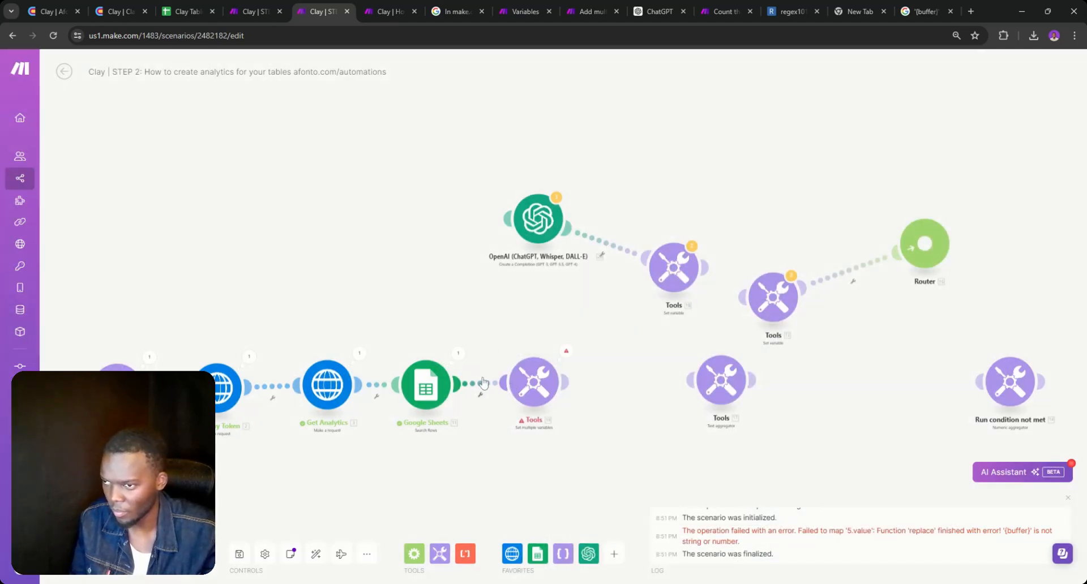
{"action": "right_click", "coordinate": [486, 378]}
{"action": "left_click", "coordinate": [520, 455]}
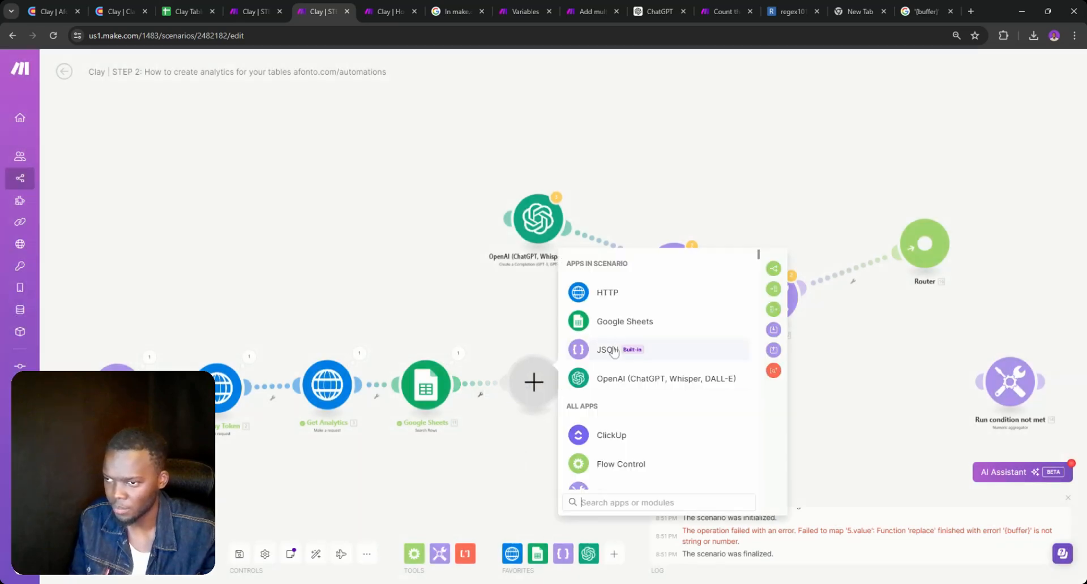
{"action": "scroll", "coordinate": [712, 437], "scroll_direction": "down", "scroll_amount": 3}
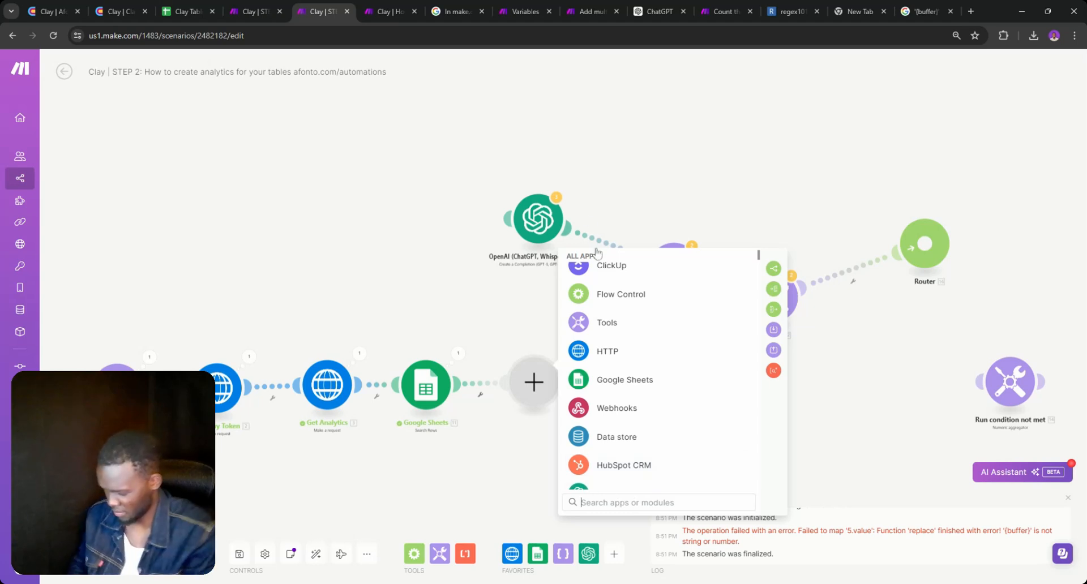
{"action": "left_click", "coordinate": [605, 324]}
{"action": "left_click", "coordinate": [651, 447]}
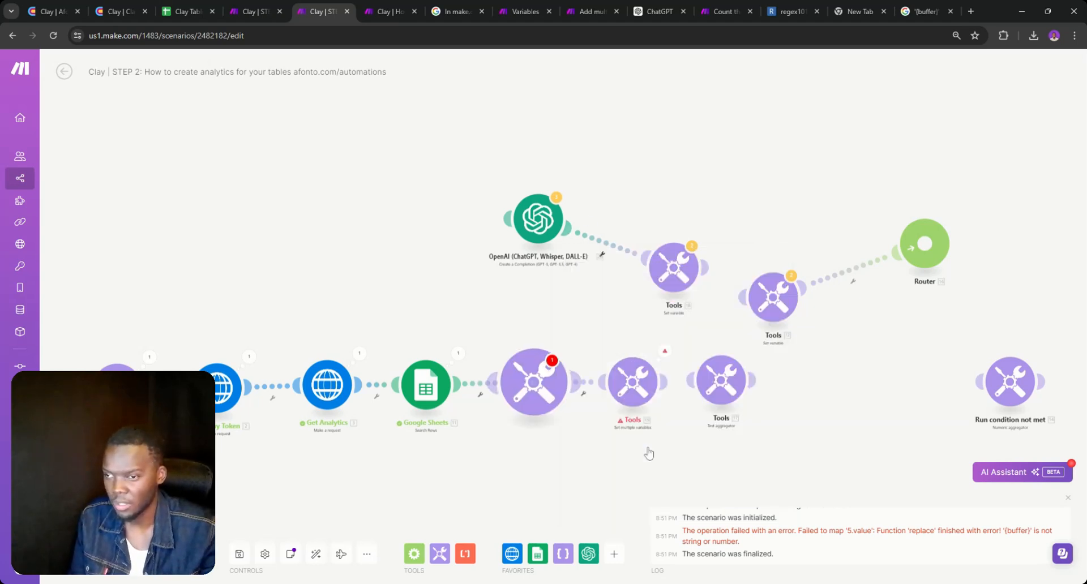
{"action": "left_click", "coordinate": [601, 368]}
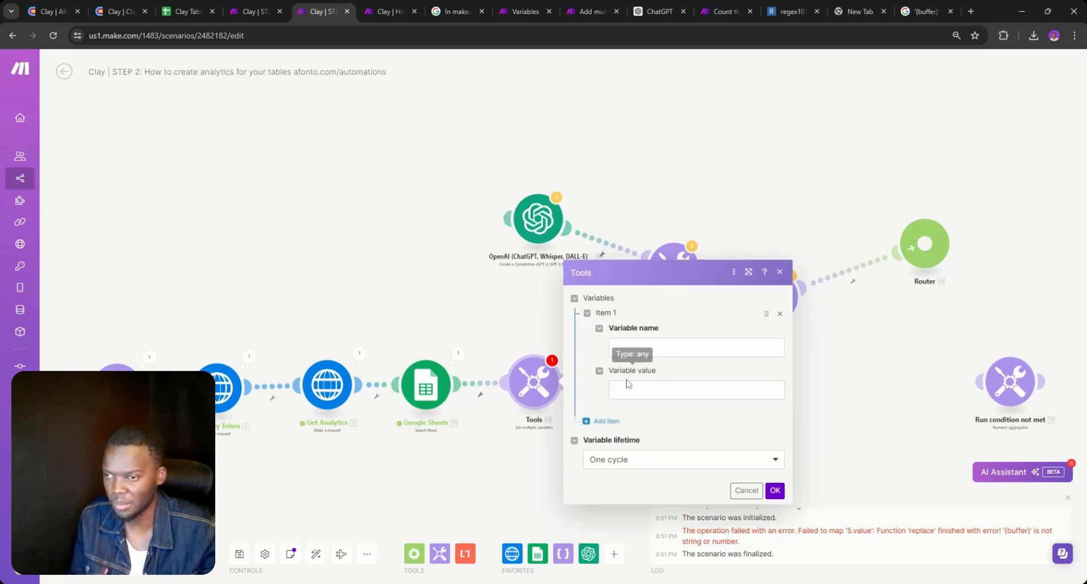
- Name the new module's first variable 1, paste the formula replace(3. Data; value; Afonto) as its value and save
{"action": "left_click", "coordinate": [631, 345]}
{"action": "type", "text": "1"}
{"action": "key", "text": "Tab"}
{"action": "key", "text": "ctrl+v"}
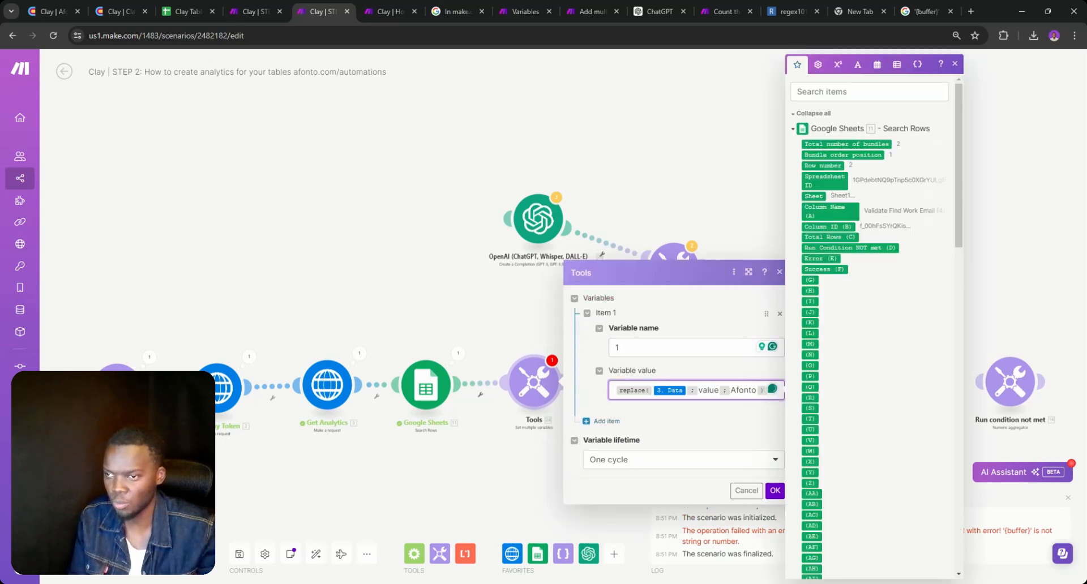
{"action": "left_click", "coordinate": [773, 493]}
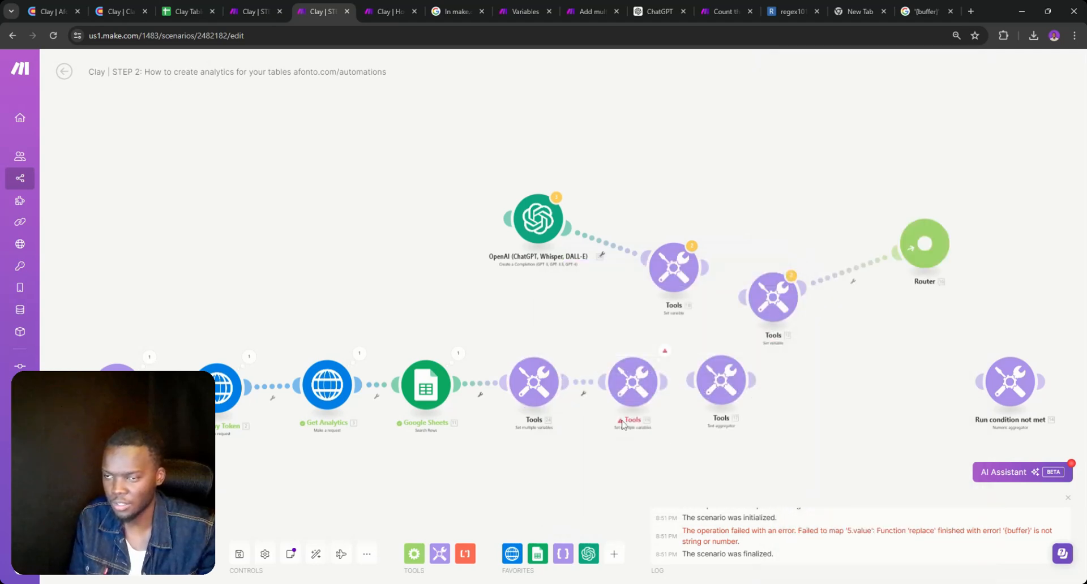
- Unlink the new Set multiple variables module from the one after it and run the scenario
{"action": "right_click", "coordinate": [594, 383]}
{"action": "left_click", "coordinate": [612, 410]}
{"action": "left_click", "coordinate": [73, 552]}
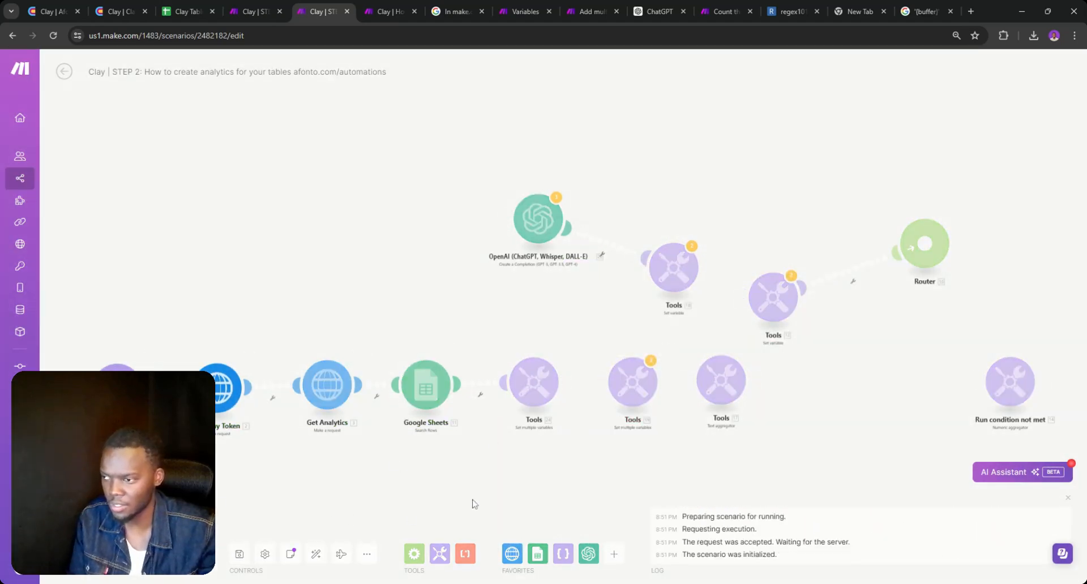
- Replace 3. Data in variable 1's replace formula with the sample text "hjdfbvsjhdbshj value dhjadjhsagjh value hfjgsd", save and run the scenario
{"action": "left_click", "coordinate": [535, 391]}
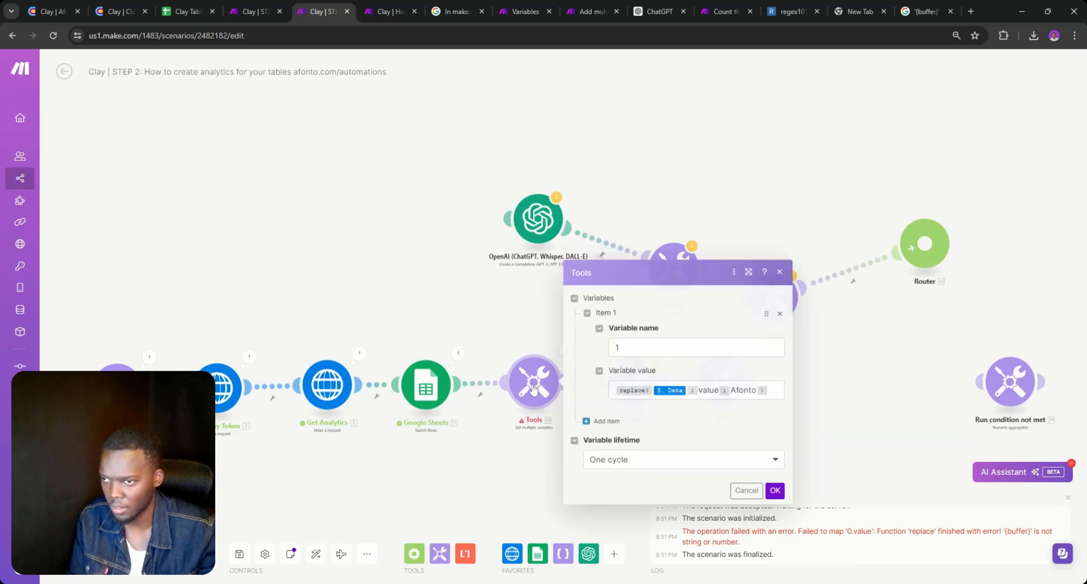
{"action": "left_click", "coordinate": [691, 391]}
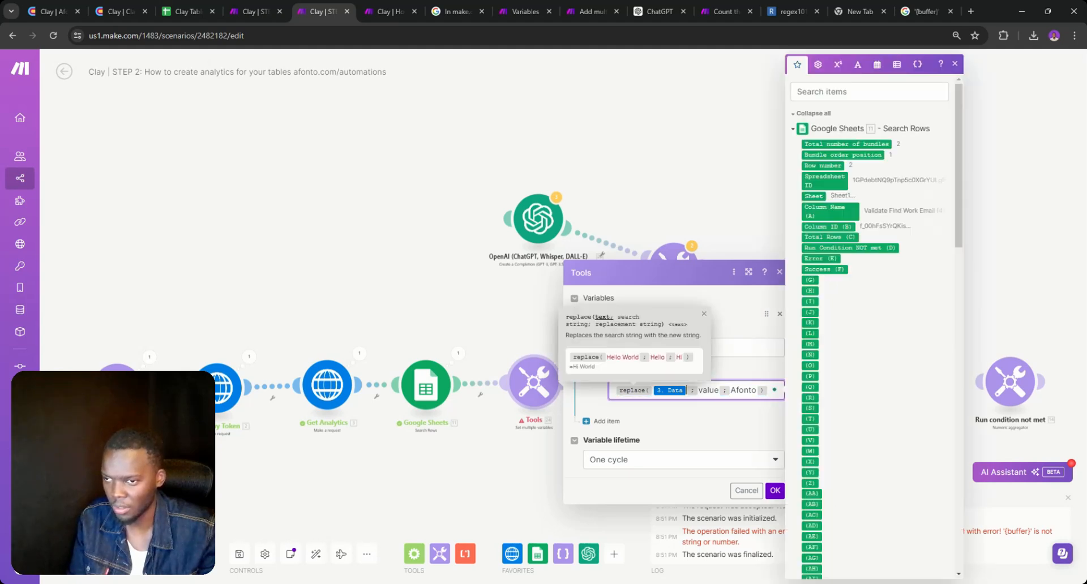
{"action": "type", "text": "hjdfbvsjhdbshj"}
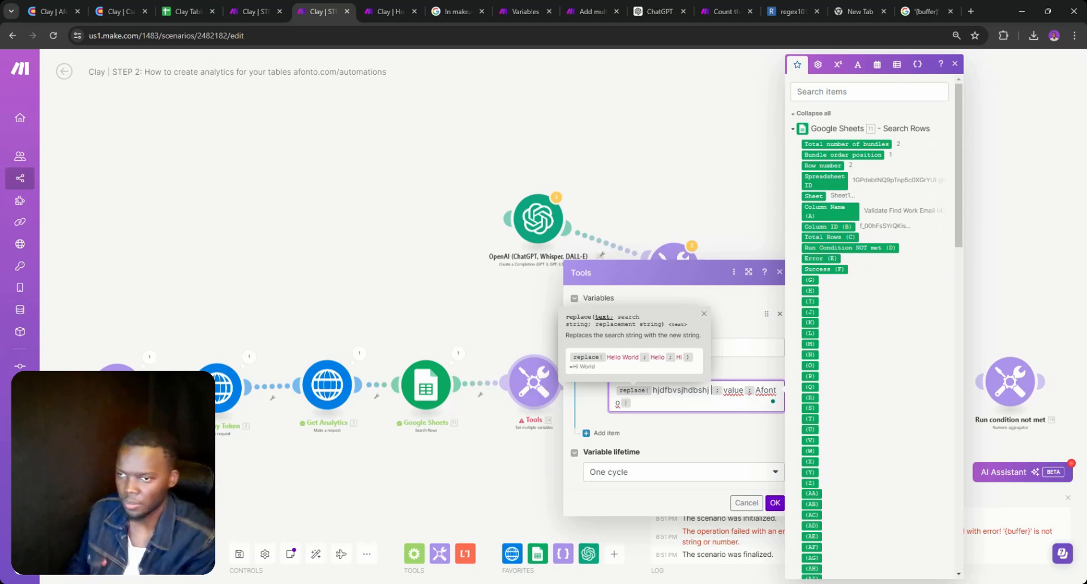
{"action": "type", "text": " valye"}
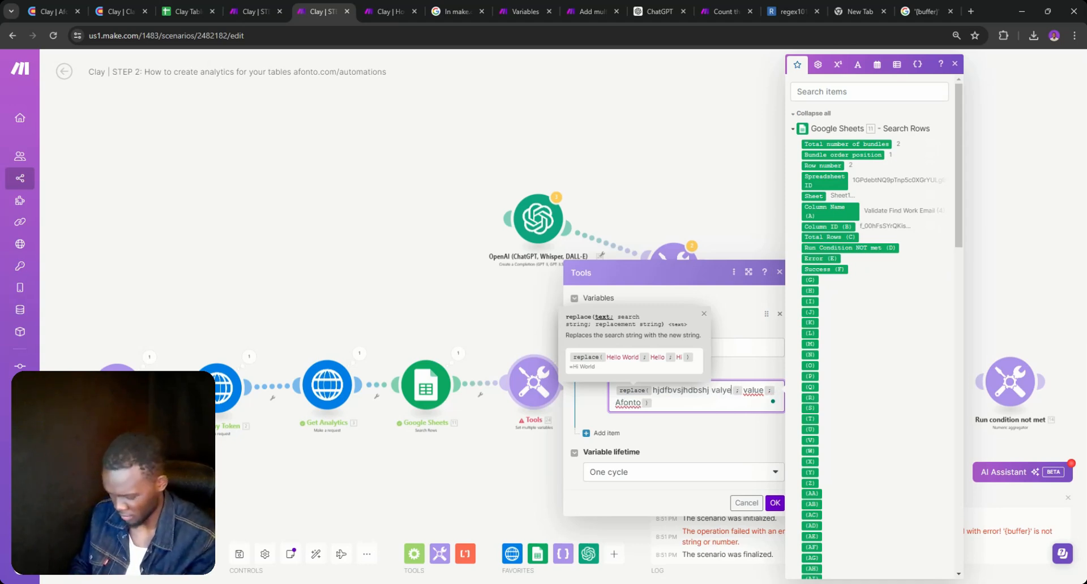
{"action": "key", "text": "BackSpace"}
{"action": "key", "text": "BackSpace"}
{"action": "type", "text": "ue dhjadjh"}
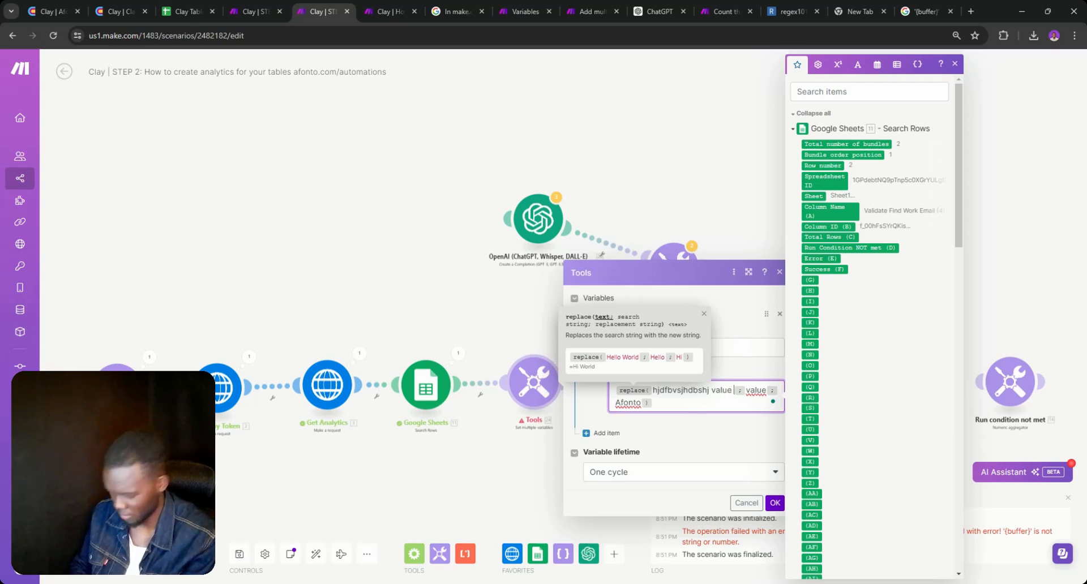
{"action": "type", "text": "sagjh valu"}
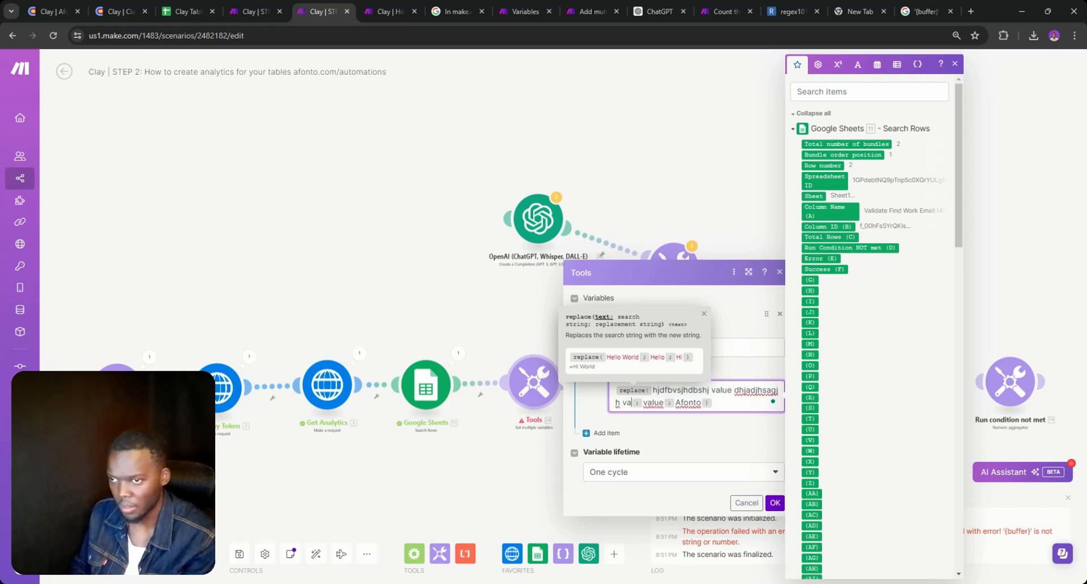
{"action": "type", "text": "e hfjgsd"}
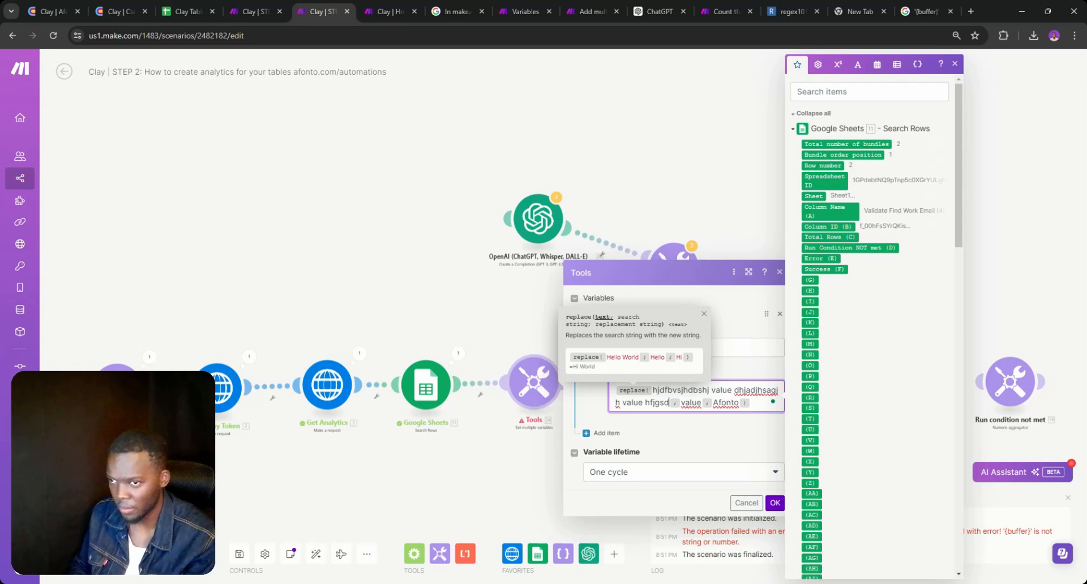
{"action": "left_click", "coordinate": [775, 503]}
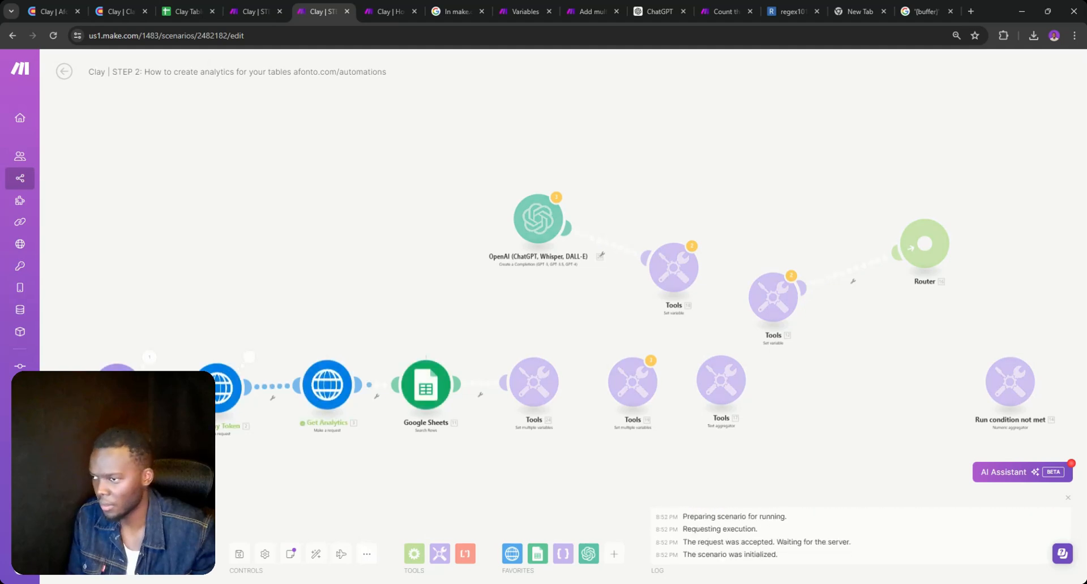
- Inspect the new Set multiple variables module's first operation output and the replace formula of the Test variable module
{"action": "left_click", "coordinate": [566, 351]}
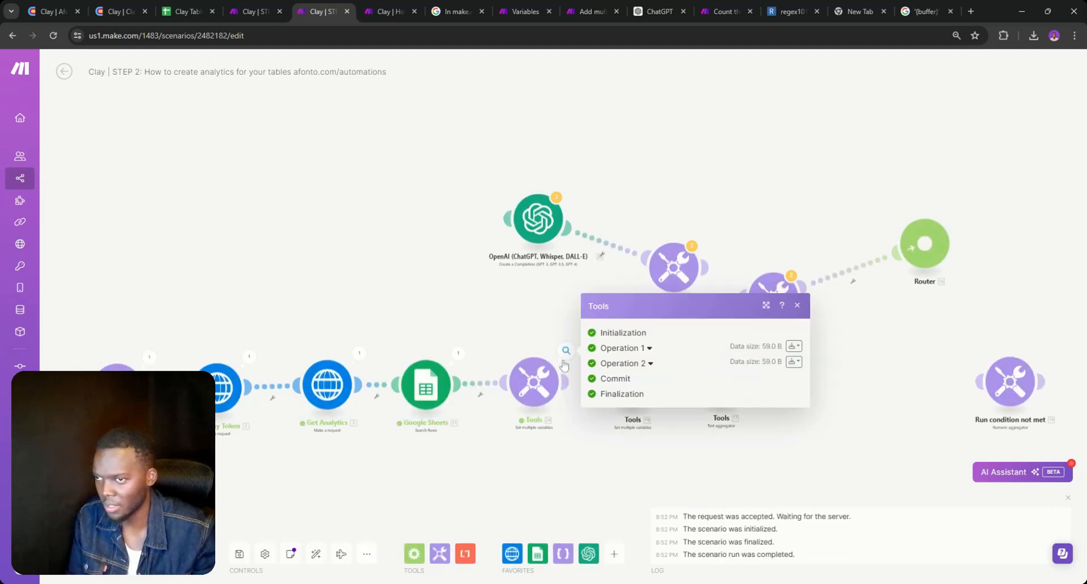
{"action": "double_click", "coordinate": [619, 349]}
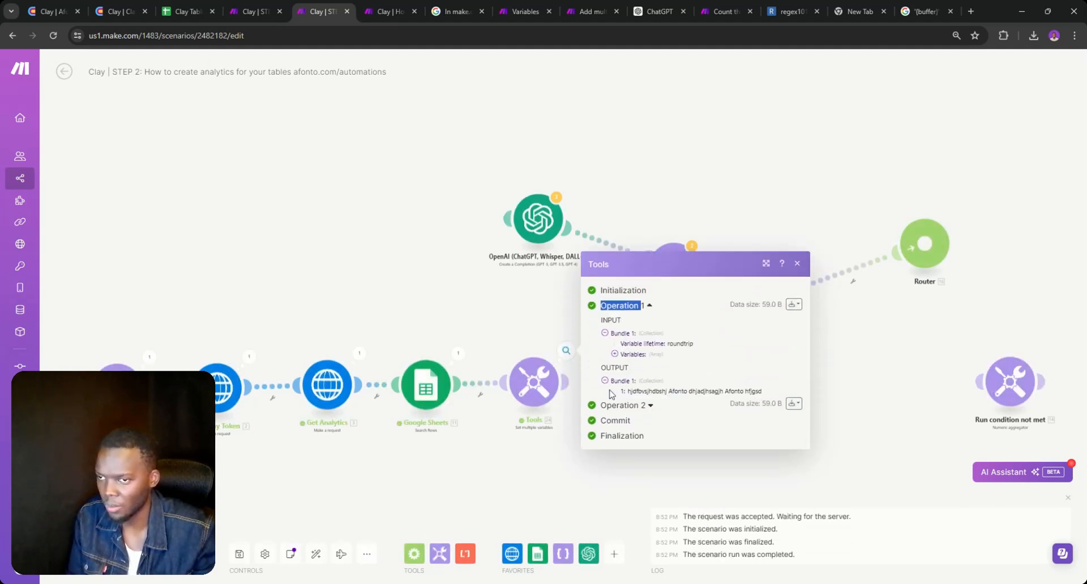
{"action": "left_click", "coordinate": [572, 418]}
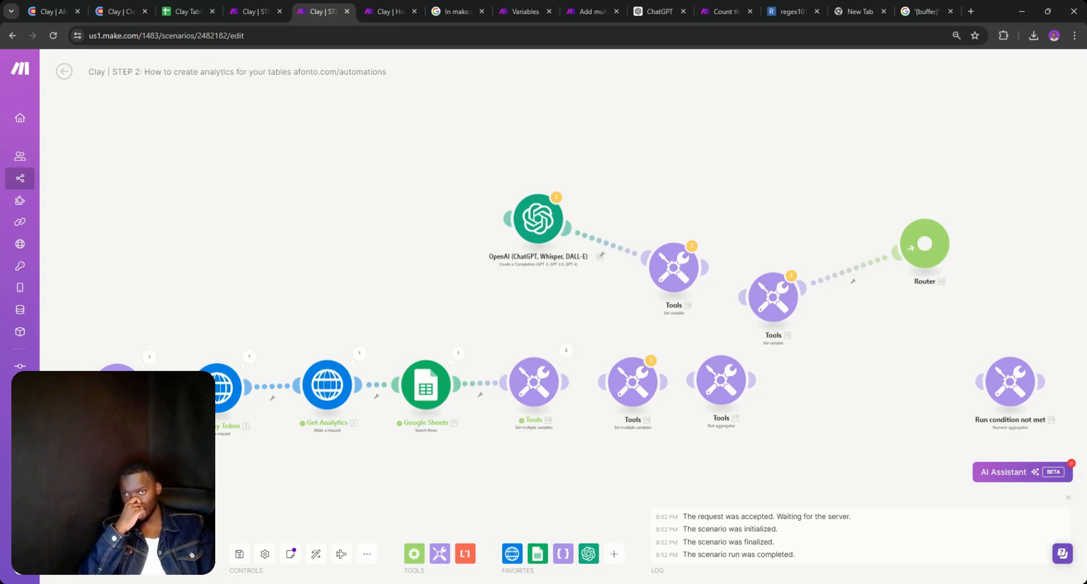
{"action": "left_click", "coordinate": [674, 267]}
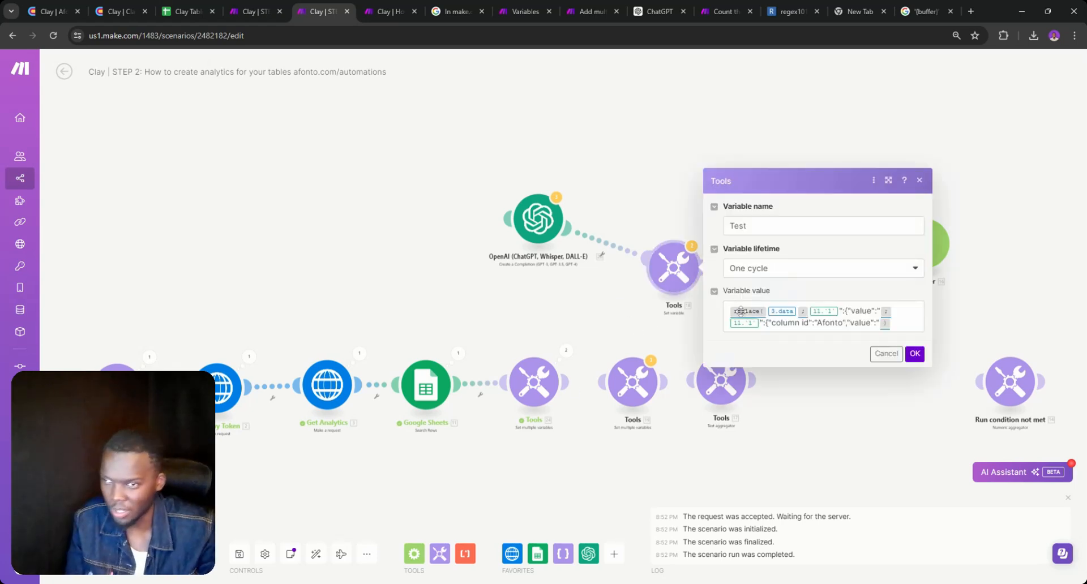
- Replace the sample text in variable 1's replace formula with the Get Analytics Data value, inserted twice
{"action": "left_click", "coordinate": [616, 369]}
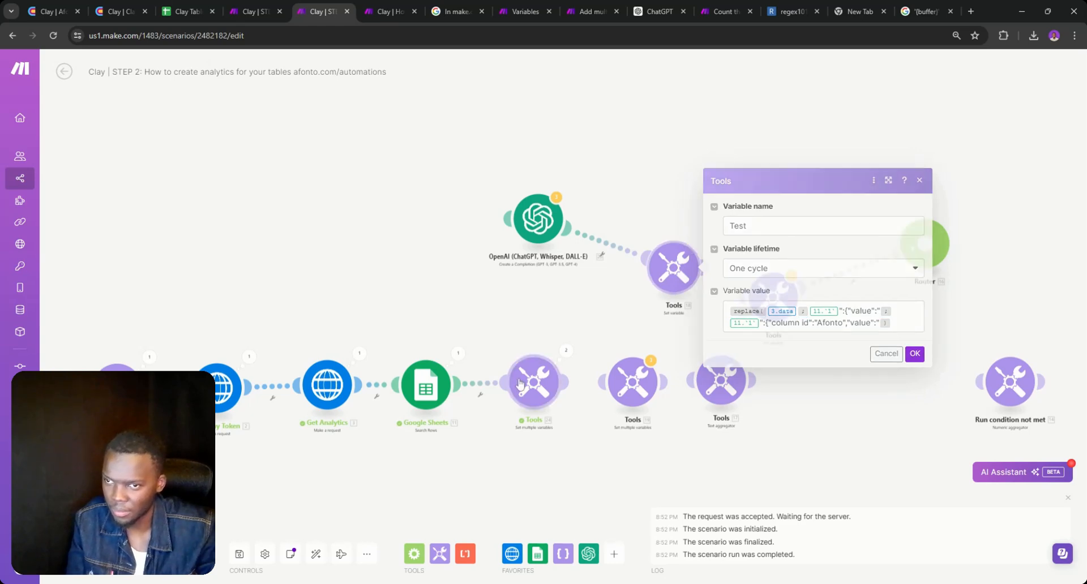
{"action": "left_click", "coordinate": [656, 397]}
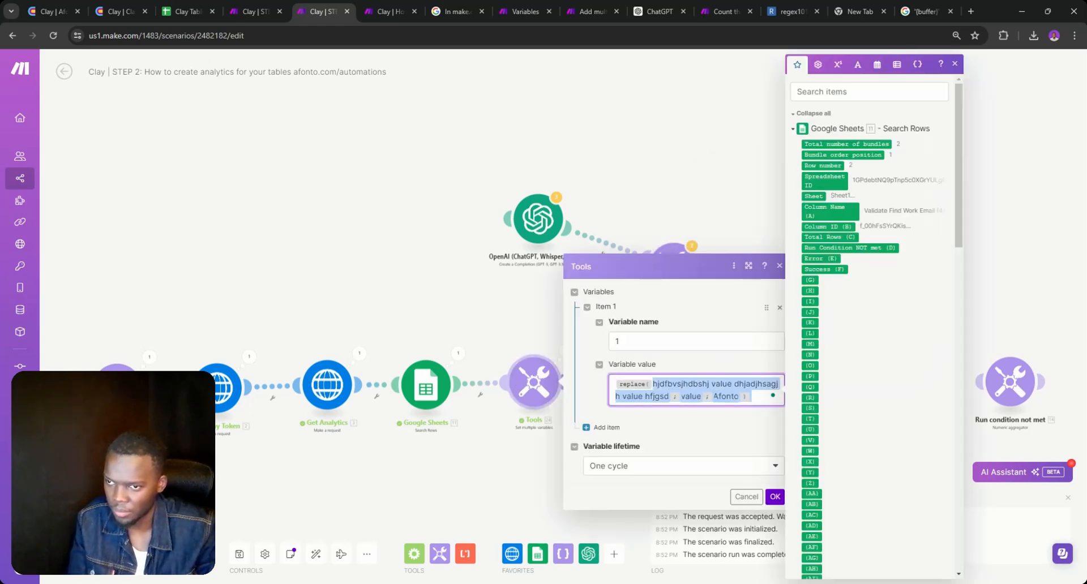
{"action": "double_click", "coordinate": [657, 396]}
{"action": "key", "text": "BackSpace"}
{"action": "key", "text": "BackSpace"}
{"action": "key", "text": "BackSpace"}
{"action": "key", "text": "BackSpace"}
{"action": "key", "text": "BackSpace"}
{"action": "key", "text": "BackSpace"}
{"action": "key", "text": "BackSpace"}
{"action": "key", "text": "BackSpace"}
{"action": "key", "text": "BackSpace"}
{"action": "key", "text": "BackSpace"}
{"action": "key", "text": "BackSpace"}
{"action": "key", "text": "BackSpace"}
{"action": "key", "text": "BackSpace"}
{"action": "key", "text": "BackSpace"}
{"action": "key", "text": "BackSpace"}
{"action": "key", "text": "BackSpace"}
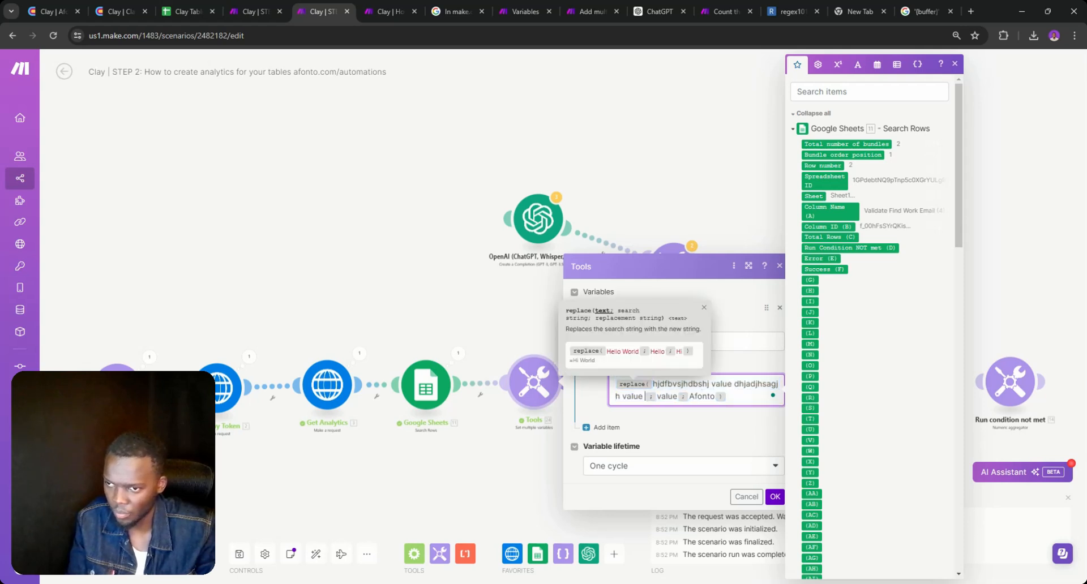
{"action": "key", "text": "BackSpace"}
{"action": "key", "text": "BackSpace"}
{"action": "key", "text": "BackSpace"}
{"action": "key", "text": "BackSpace"}
{"action": "key", "text": "BackSpace"}
{"action": "key", "text": "BackSpace"}
{"action": "key", "text": "BackSpace"}
{"action": "key", "text": "BackSpace"}
{"action": "key", "text": "BackSpace"}
{"action": "key", "text": "BackSpace"}
{"action": "key", "text": "BackSpace"}
{"action": "key", "text": "BackSpace"}
{"action": "key", "text": "BackSpace"}
{"action": "key", "text": "BackSpace"}
{"action": "key", "text": "BackSpace"}
{"action": "key", "text": "BackSpace"}
{"action": "key", "text": "BackSpace"}
{"action": "key", "text": "BackSpace"}
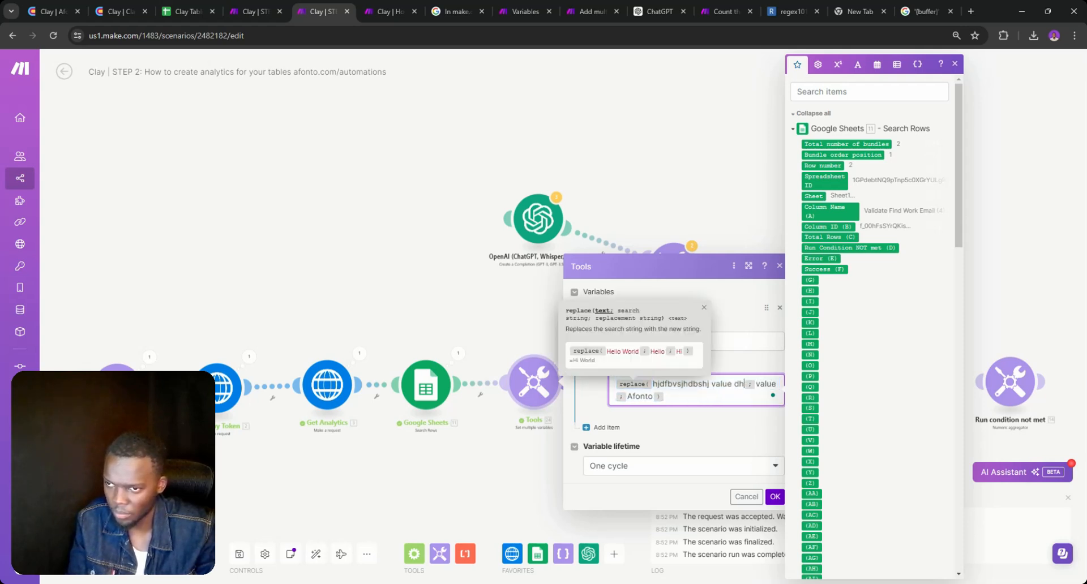
{"action": "key", "text": "BackSpace"}
{"action": "key", "text": "BackSpace"}
{"action": "key", "text": "BackSpace"}
{"action": "key", "text": "BackSpace"}
{"action": "key", "text": "BackSpace"}
{"action": "key", "text": "BackSpace"}
{"action": "key", "text": "BackSpace"}
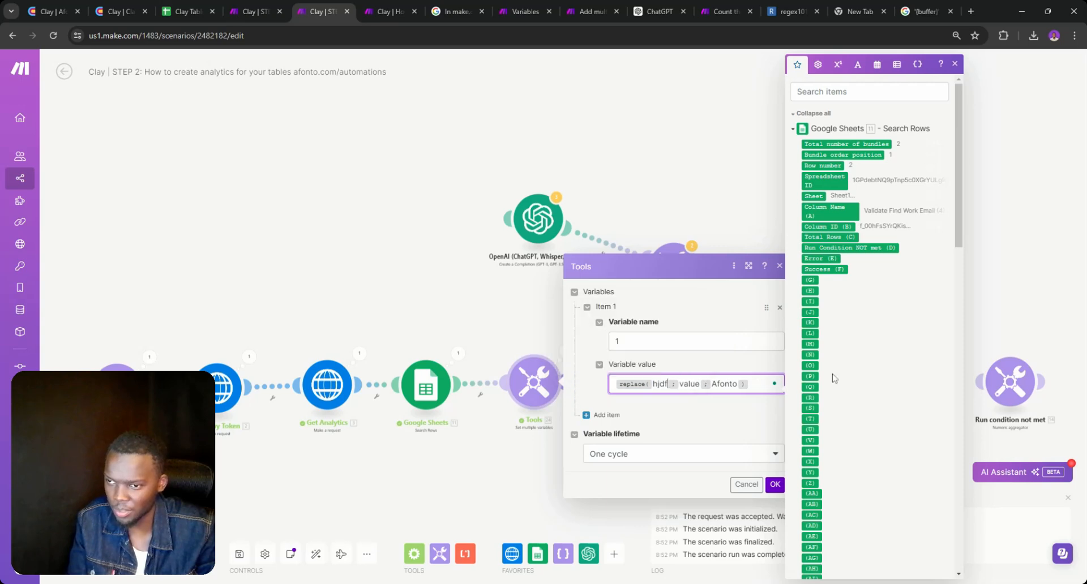
{"action": "scroll", "coordinate": [838, 379], "scroll_direction": "down", "scroll_amount": 8}
{"action": "scroll", "coordinate": [847, 386], "scroll_direction": "down", "scroll_amount": 5}
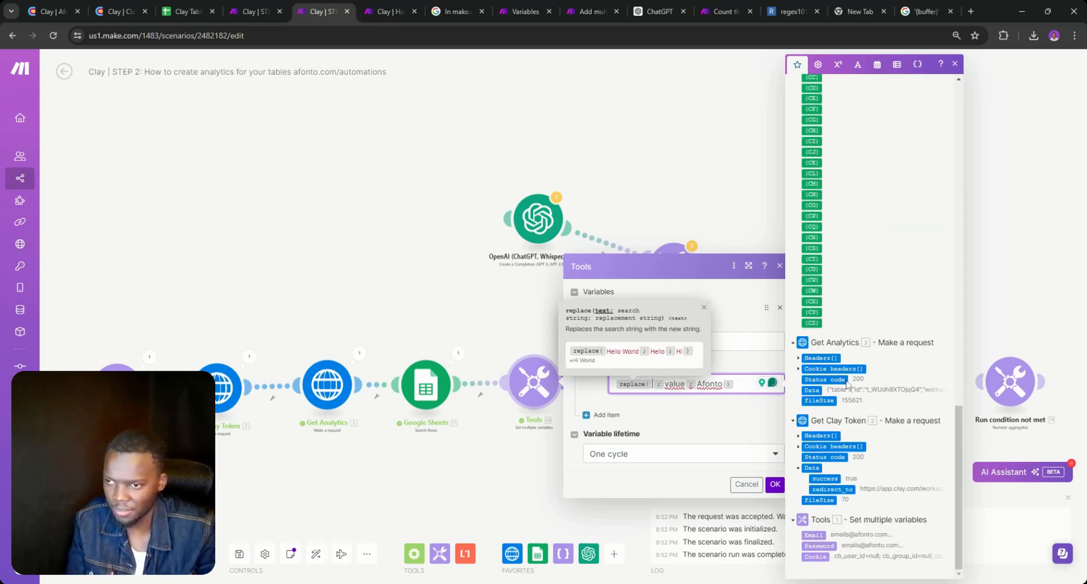
{"action": "left_click", "coordinate": [813, 389]}
{"action": "left_click", "coordinate": [813, 389]}
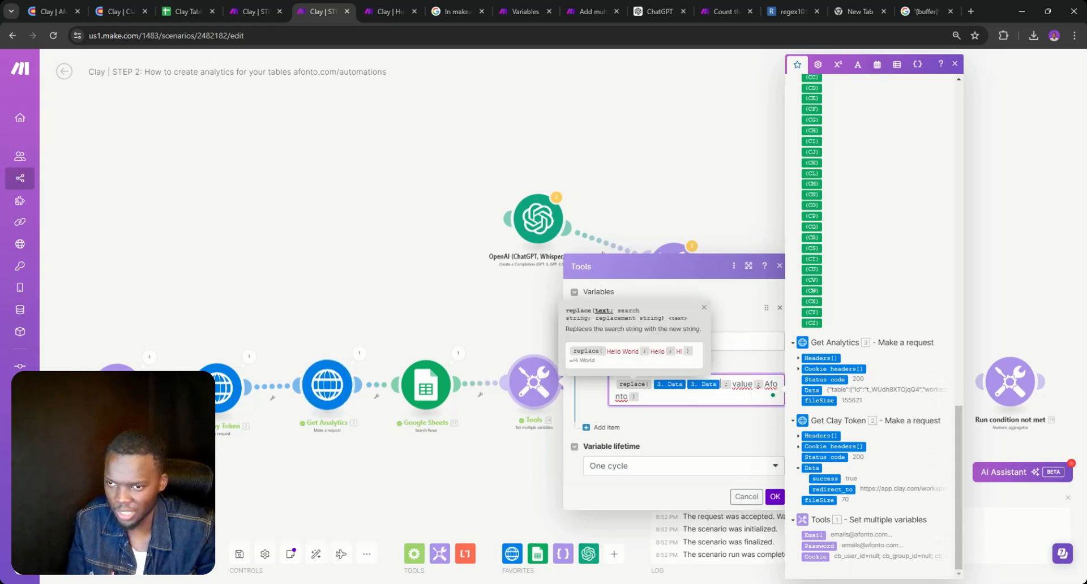
- Set the replace formula's search string to table, save the module and run the scenario
{"action": "double_click", "coordinate": [741, 383]}
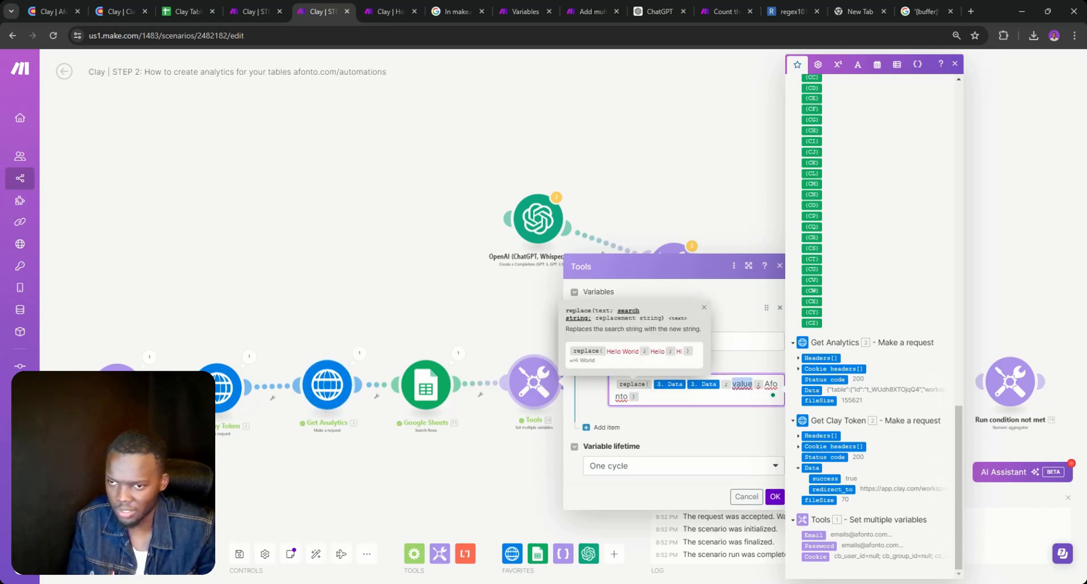
{"action": "type", "text": "table"}
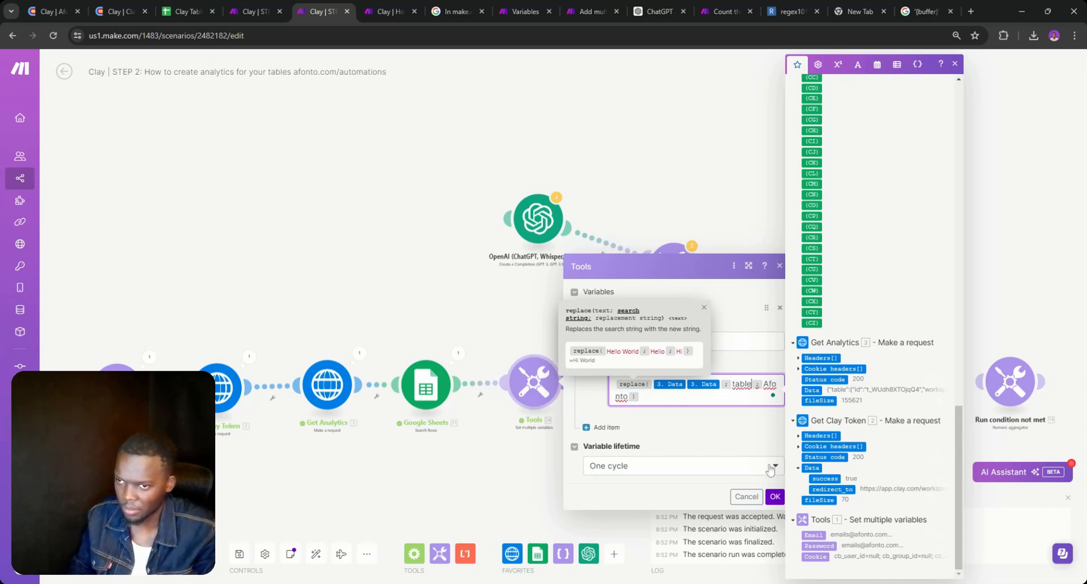
{"action": "left_click", "coordinate": [775, 498]}
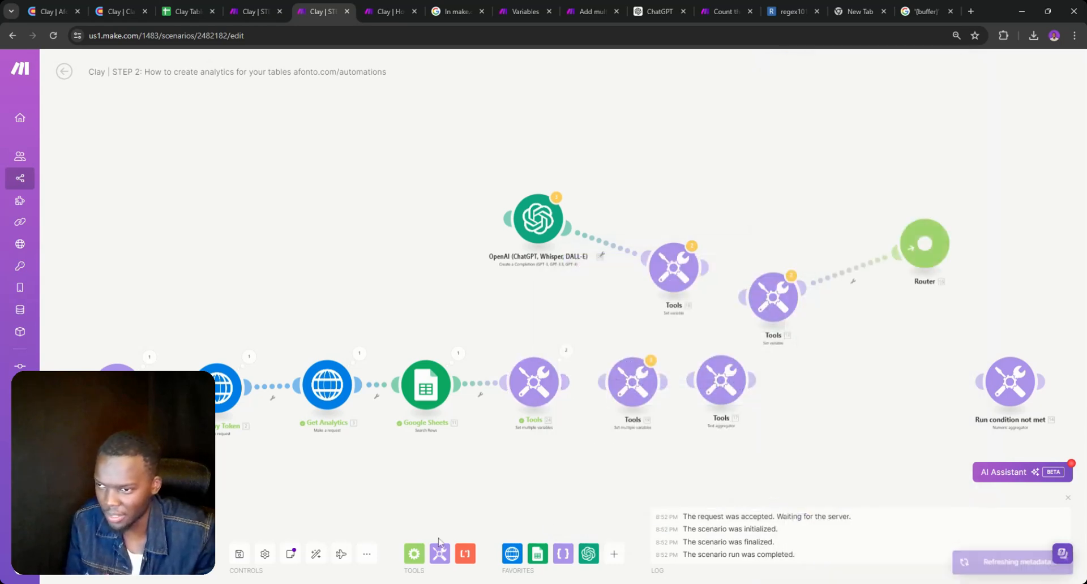
{"action": "left_click", "coordinate": [85, 554]}
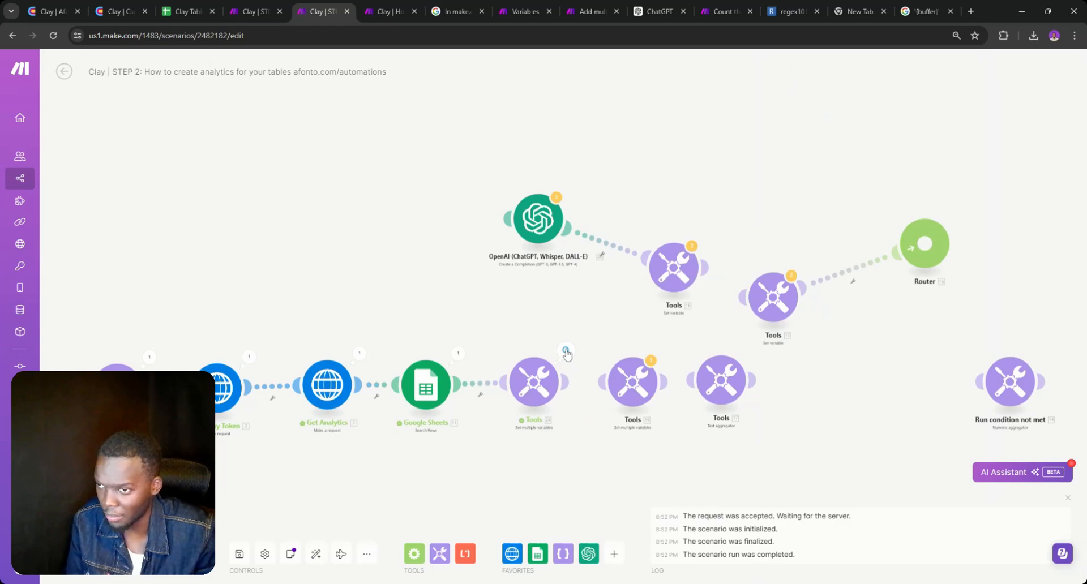
- Expand the first operation's output bundle of the new Set multiple variables module to view variable 1's long string
{"action": "left_click", "coordinate": [565, 350]}
{"action": "left_click", "coordinate": [640, 356]}
{"action": "left_click", "coordinate": [617, 390]}
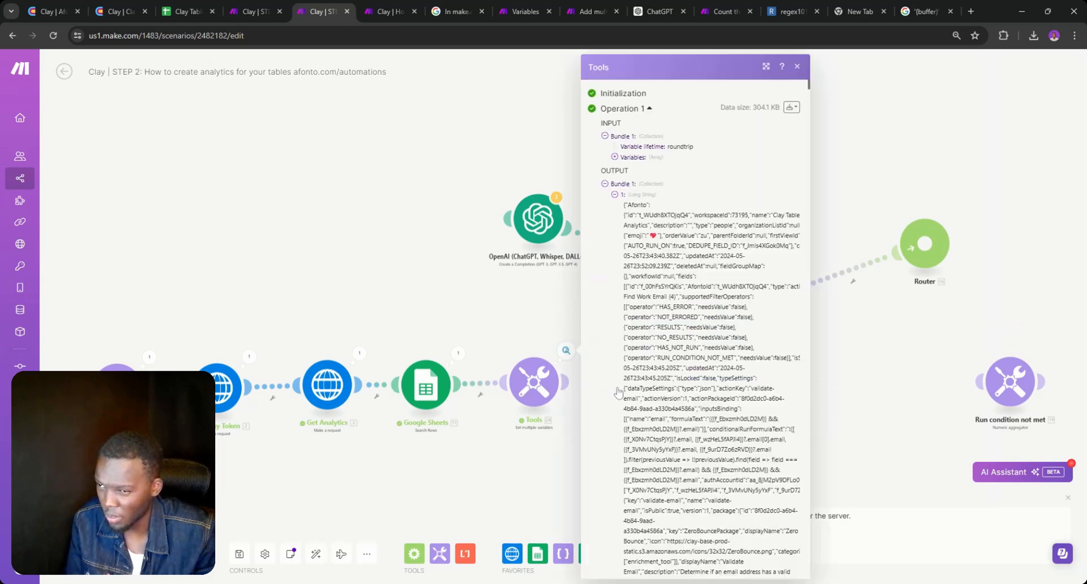
- Search the first operation's output for Afonto and step through the matches
{"action": "double_click", "coordinate": [637, 205]}
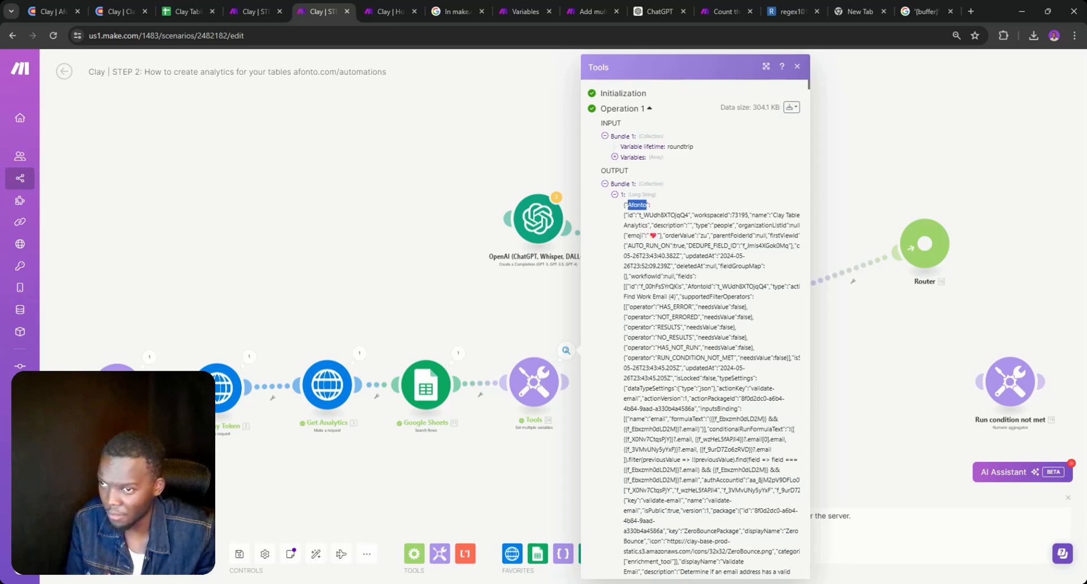
{"action": "key", "text": "ctrl+f"}
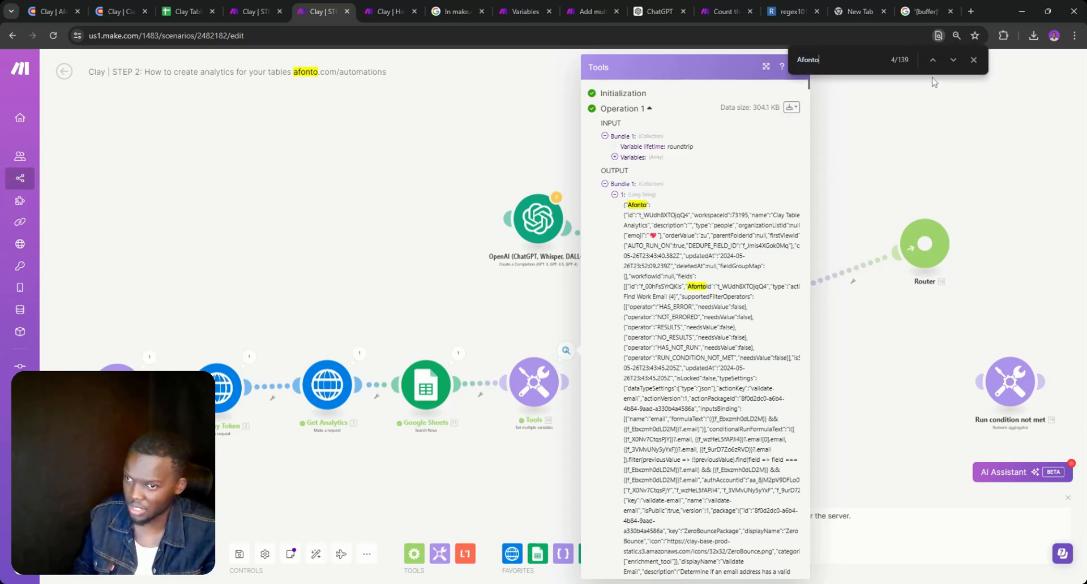
{"action": "left_click", "coordinate": [952, 60]}
{"action": "left_click", "coordinate": [952, 60]}
{"action": "left_click", "coordinate": [951, 59]}
{"action": "left_click", "coordinate": [952, 59]}
{"action": "left_click", "coordinate": [952, 59]}
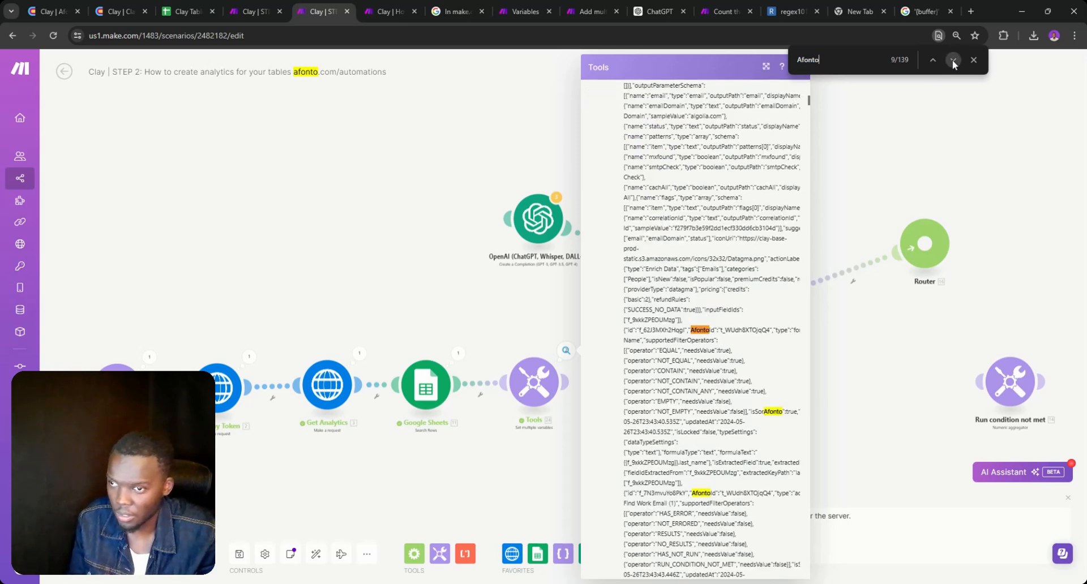
{"action": "left_click", "coordinate": [952, 59]}
{"action": "left_click", "coordinate": [952, 59]}
{"action": "left_click", "coordinate": [952, 59]}
{"action": "left_click", "coordinate": [952, 59]}
{"action": "left_click", "coordinate": [952, 59]}
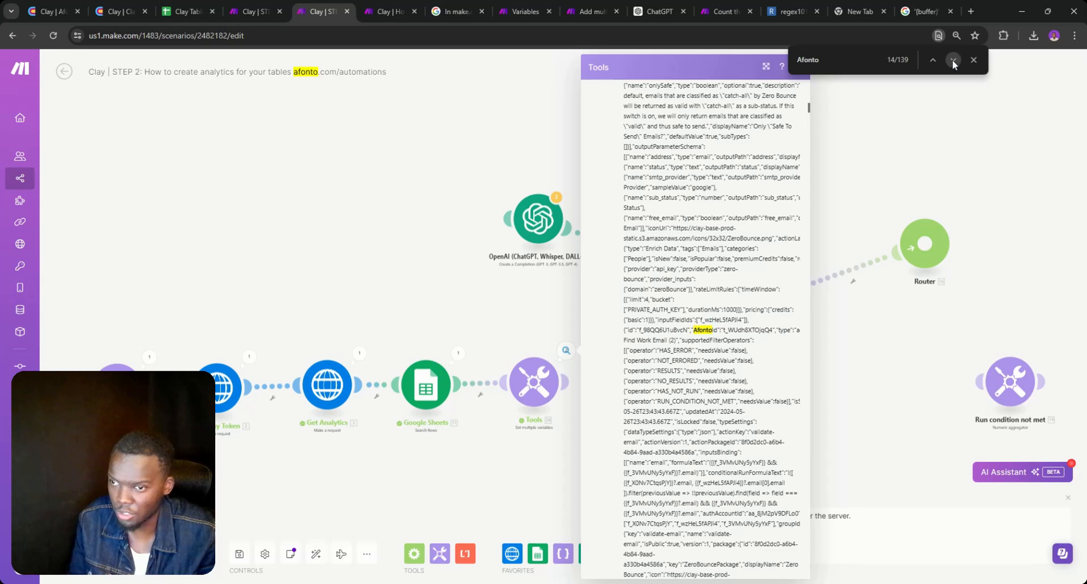
{"action": "left_click", "coordinate": [952, 59]}
{"action": "left_click", "coordinate": [952, 60]}
{"action": "left_click", "coordinate": [952, 59]}
{"action": "left_click", "coordinate": [952, 59]}
{"action": "left_click", "coordinate": [952, 59]}
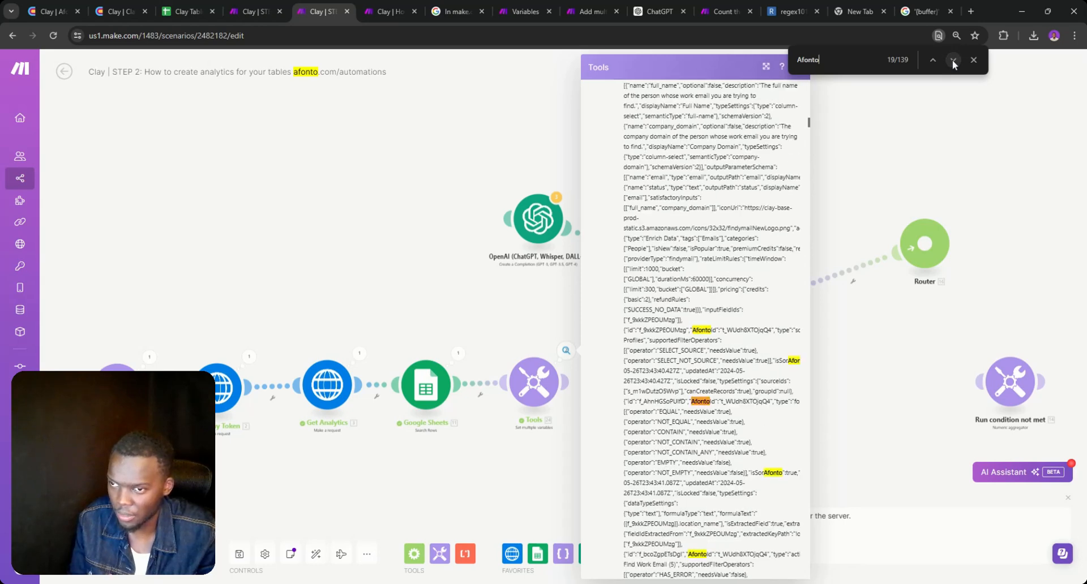
- Copy the field ID f_9xkkZPEOUMzg from the operation's output
{"action": "triple_click", "coordinate": [682, 330]}
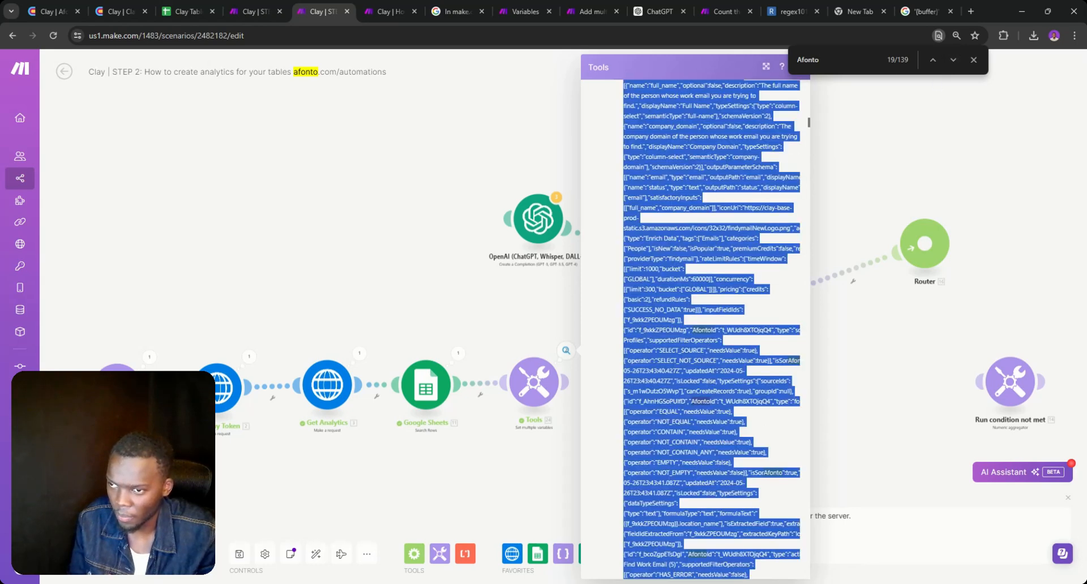
{"action": "double_click", "coordinate": [682, 330]}
{"action": "key", "text": "ctrl+c"}
- Change variable 1's formula to replace(3. Data; f_9xkkZPEOUMzg; Afonto), save the module and run the scenario
{"action": "left_click", "coordinate": [533, 382]}
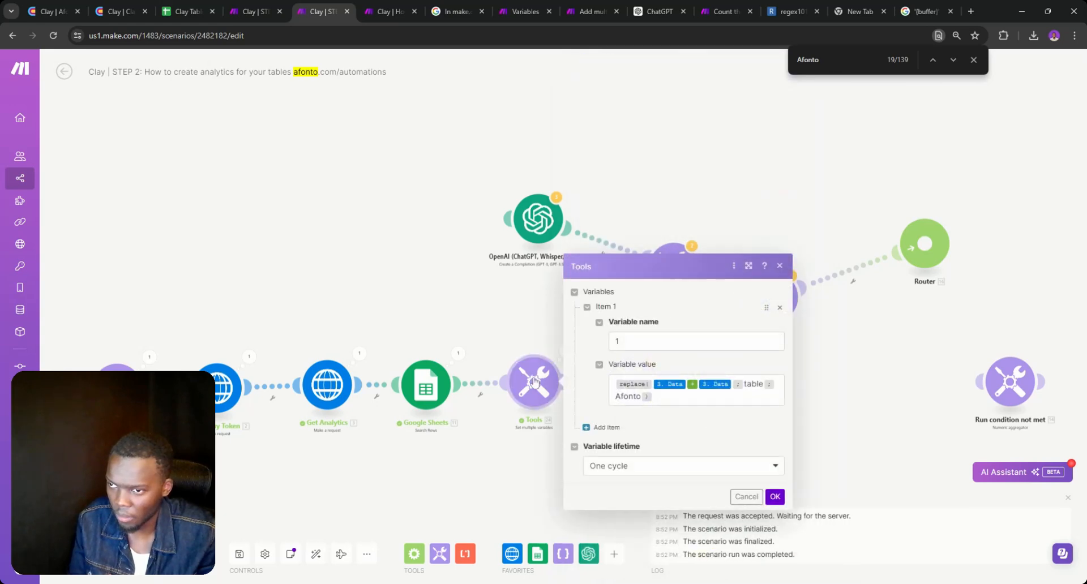
{"action": "left_click", "coordinate": [734, 386]}
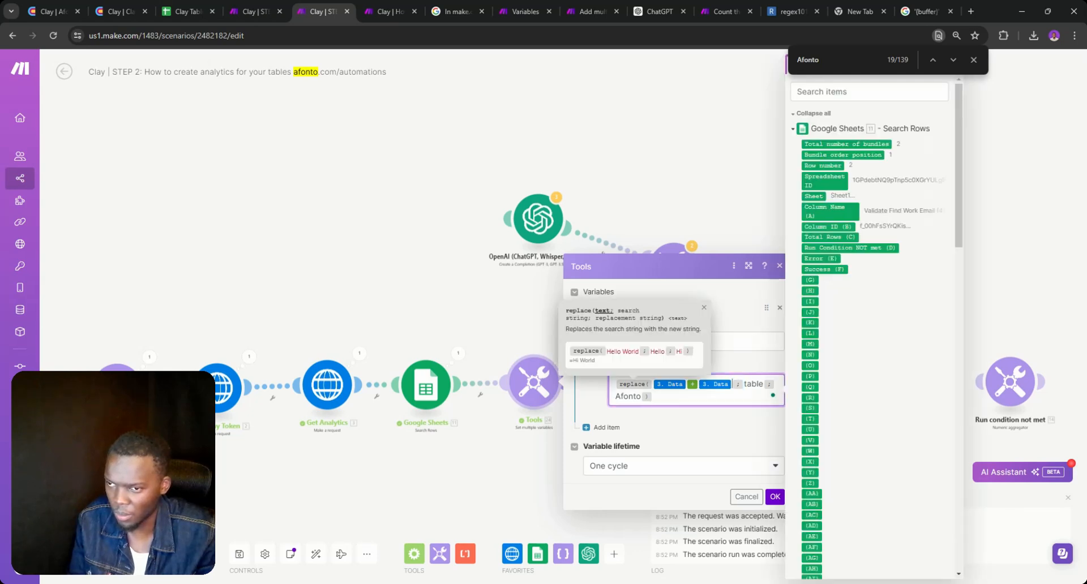
{"action": "key", "text": "BackSpace"}
{"action": "key", "text": "BackSpace"}
{"action": "double_click", "coordinate": [707, 384]}
{"action": "key", "text": "ctrl+v"}
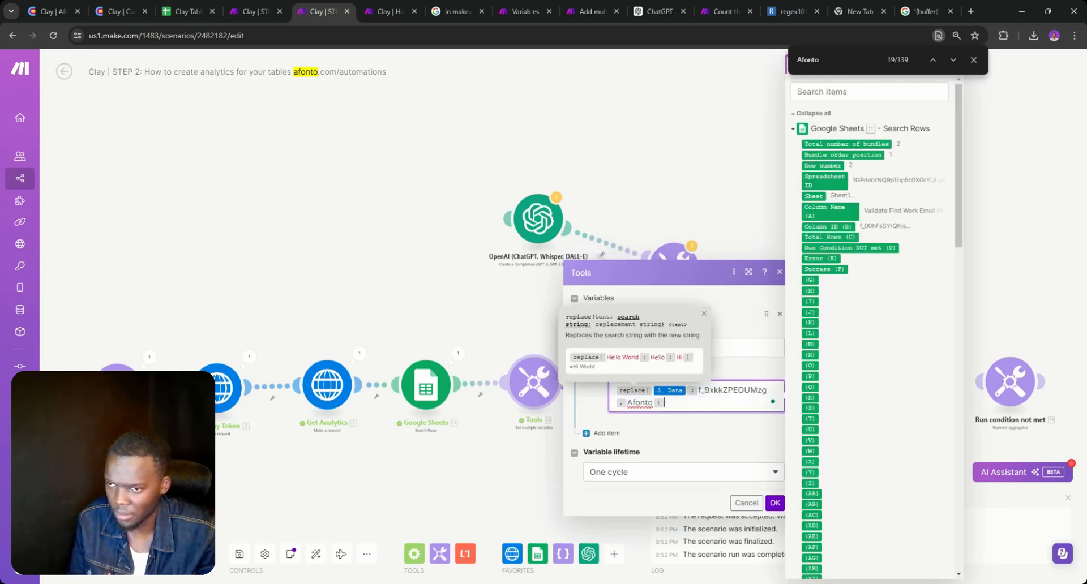
{"action": "left_click", "coordinate": [773, 502]}
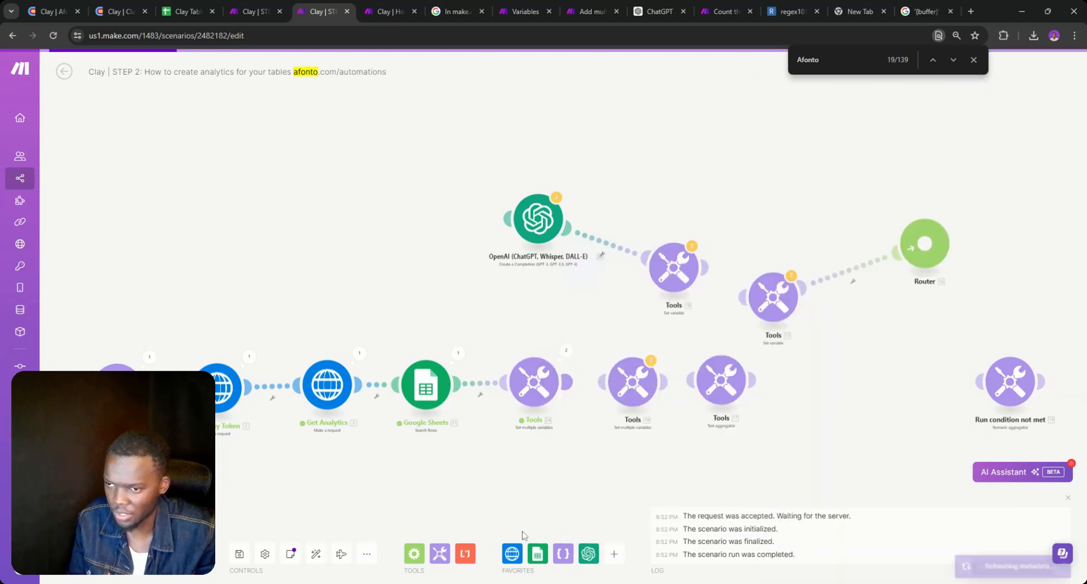
{"action": "left_click", "coordinate": [93, 553]}
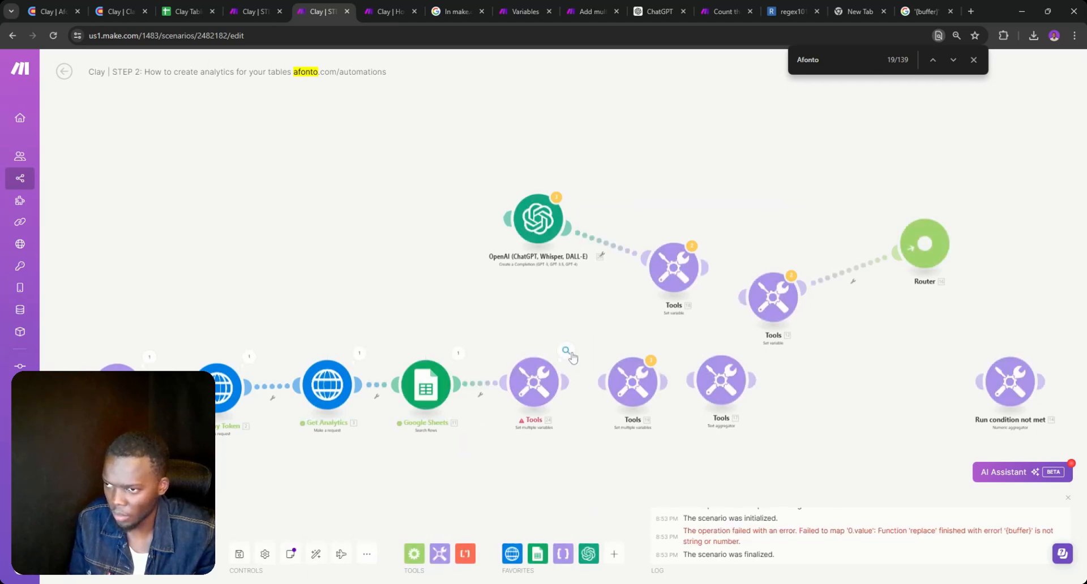
- Inspect the new Set multiple variables module's error details and search the Get Analytics output data for f_9xkkZPEOUMzg
{"action": "left_click", "coordinate": [570, 355]}
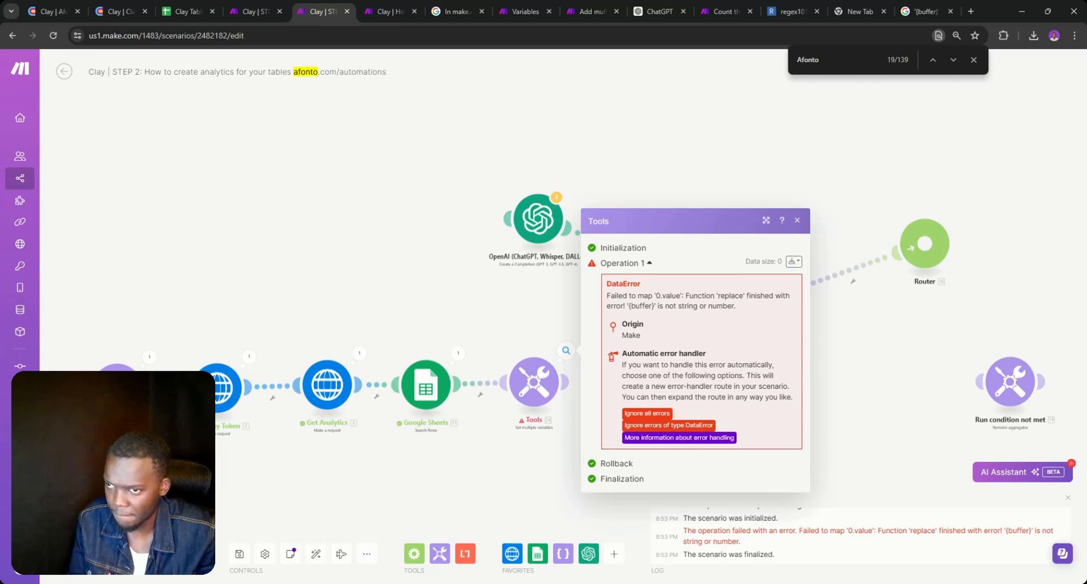
{"action": "left_click", "coordinate": [531, 379]}
{"action": "left_click", "coordinate": [359, 354]}
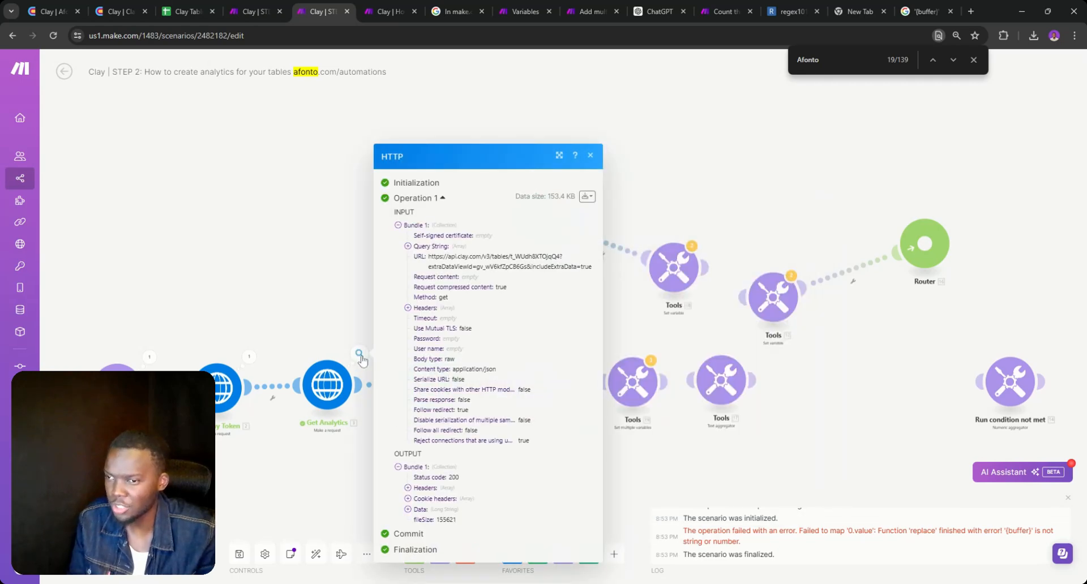
{"action": "scroll", "coordinate": [416, 515], "scroll_direction": "down", "scroll_amount": 5}
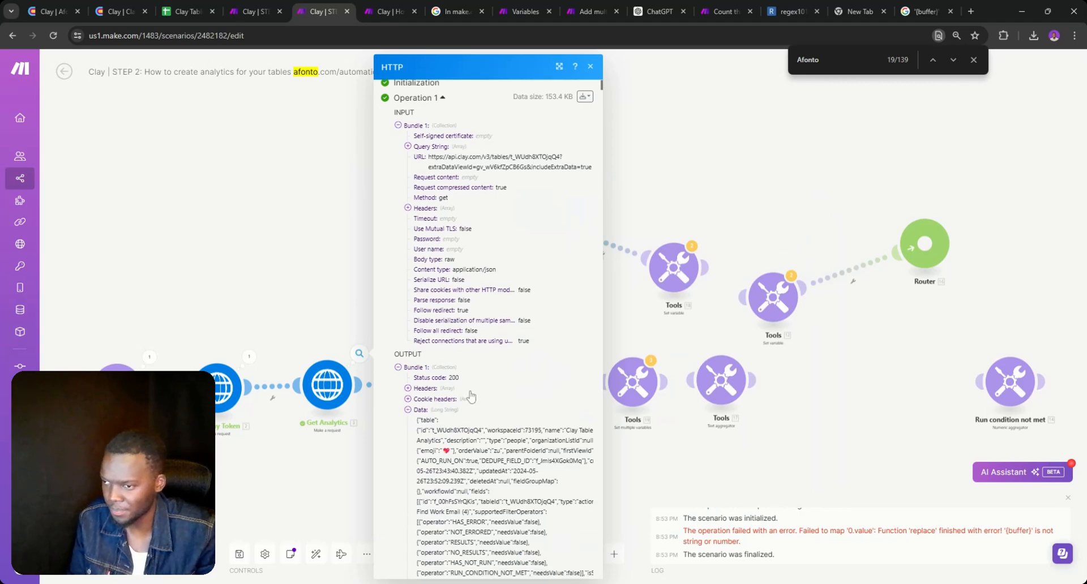
{"action": "key", "text": "ctrl+f"}
{"action": "key", "text": "ctrl+v"}
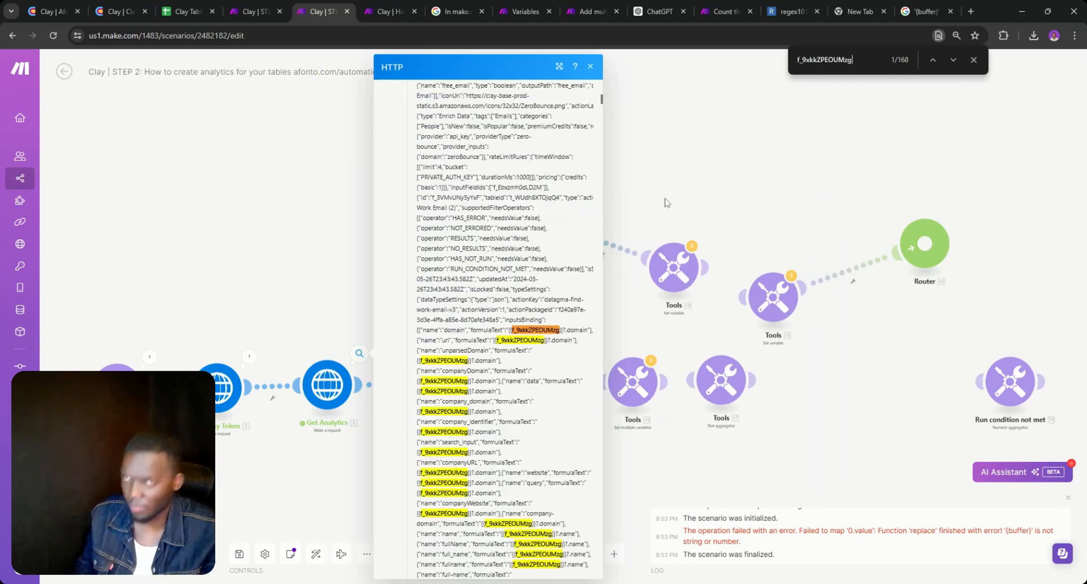
- Search the Get Analytics output for "table", go through several matches, and search again for the field ID f_9xkkZPEOUMzg
{"action": "double_click", "coordinate": [827, 64]}
{"action": "key", "text": "ctrl+c"}
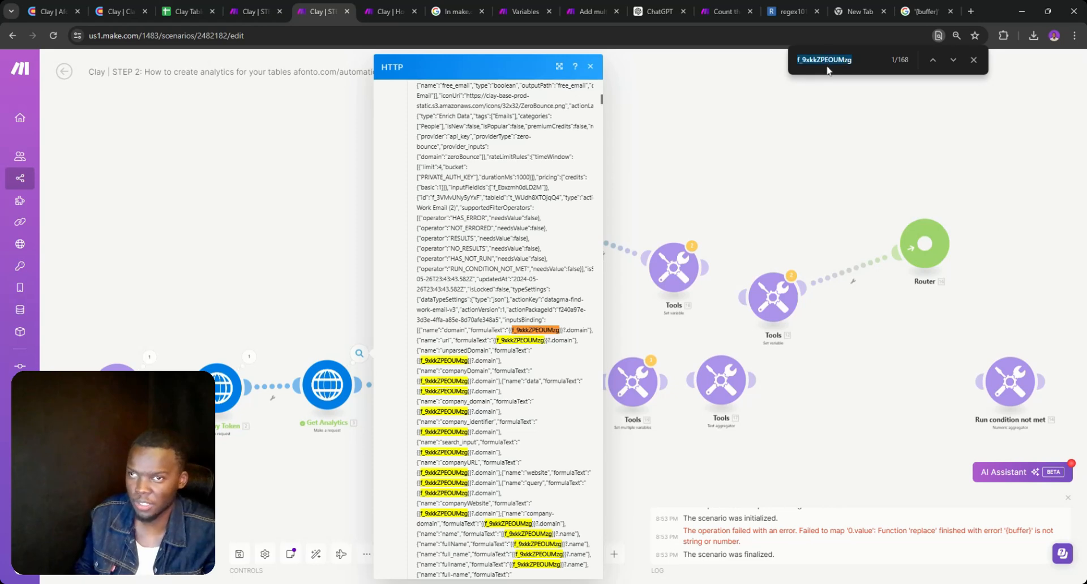
{"action": "type", "text": "table"}
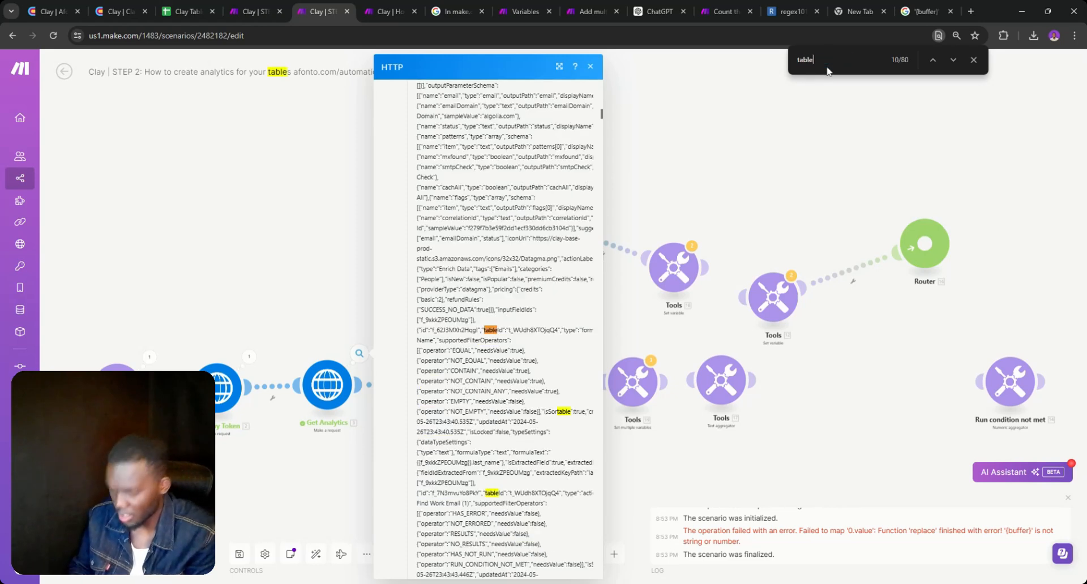
{"action": "left_click", "coordinate": [953, 60]}
{"action": "left_click", "coordinate": [953, 60]}
{"action": "left_click", "coordinate": [953, 60]}
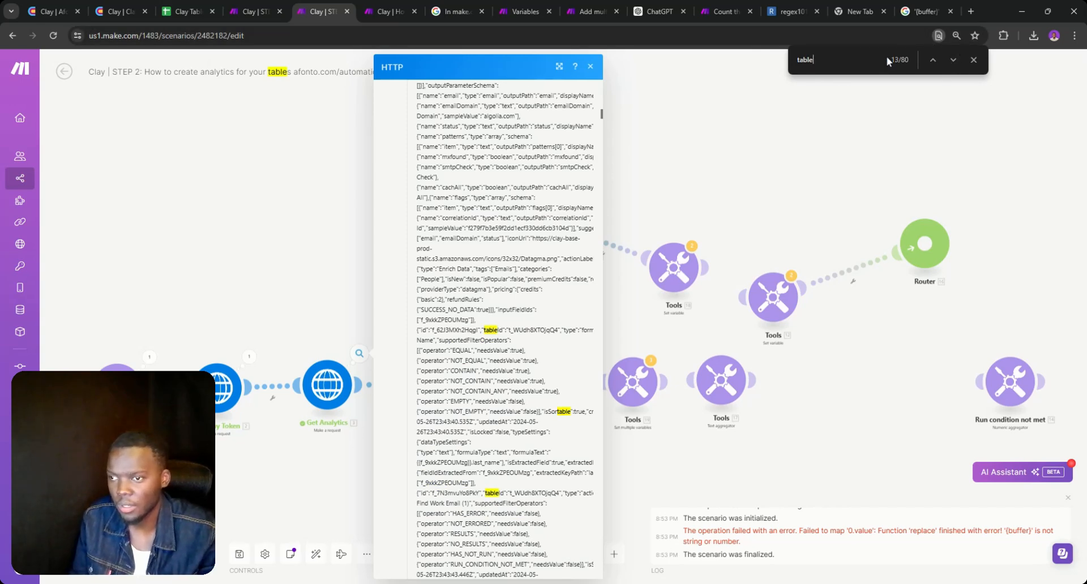
{"action": "key", "text": "ctrl+a"}
{"action": "key", "text": "ctrl+v"}
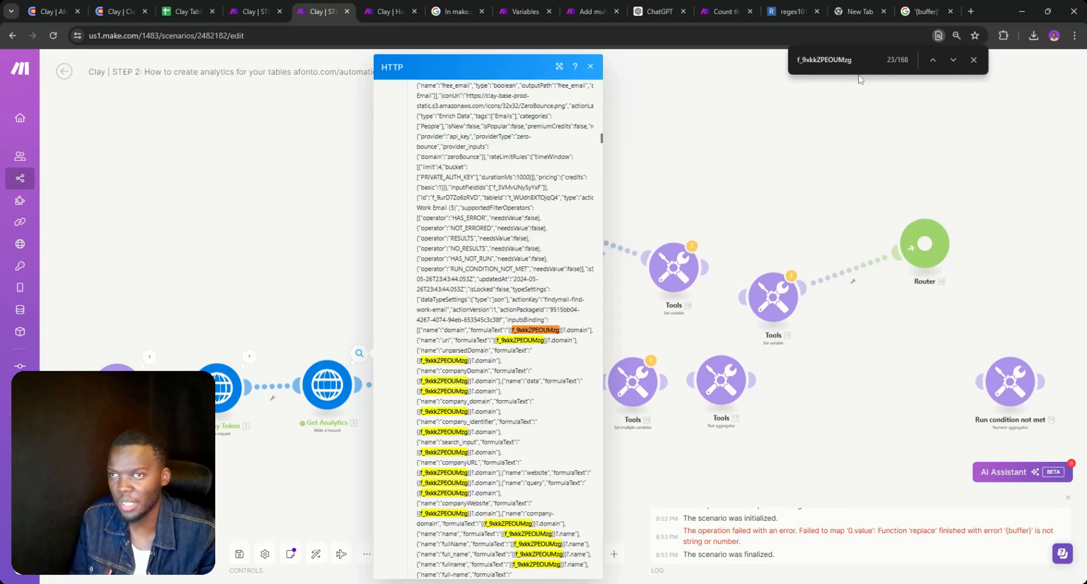
- Try formulaText, copied from the Get Analytics output, as the replace function's search string in the connected Tools module and run the scenario
{"action": "triple_click", "coordinate": [510, 350]}
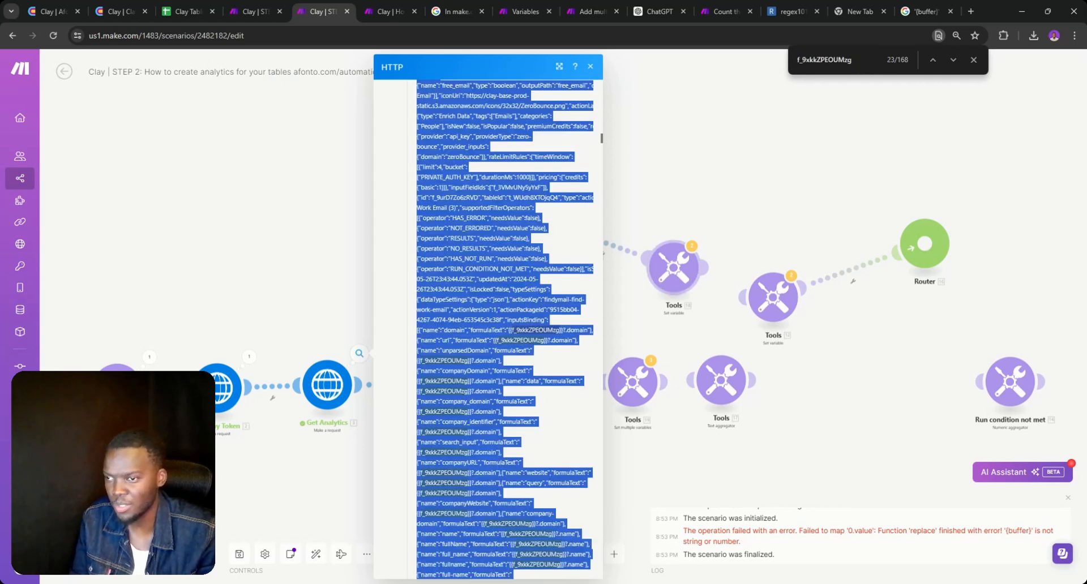
{"action": "left_click", "coordinate": [510, 350]}
{"action": "double_click", "coordinate": [509, 351]}
{"action": "key", "text": "ctrl+c"}
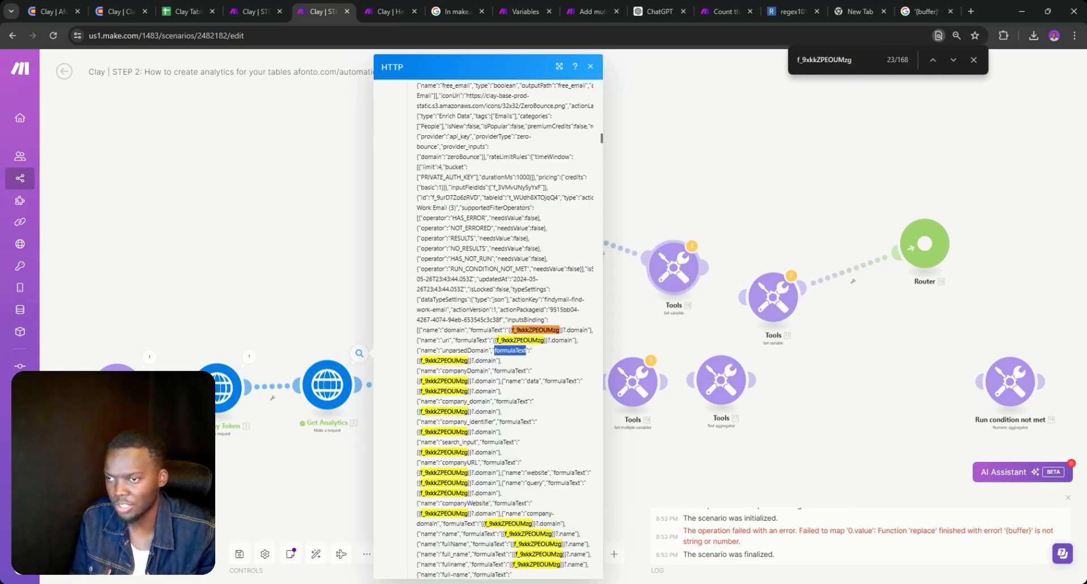
{"action": "left_click", "coordinate": [315, 453]}
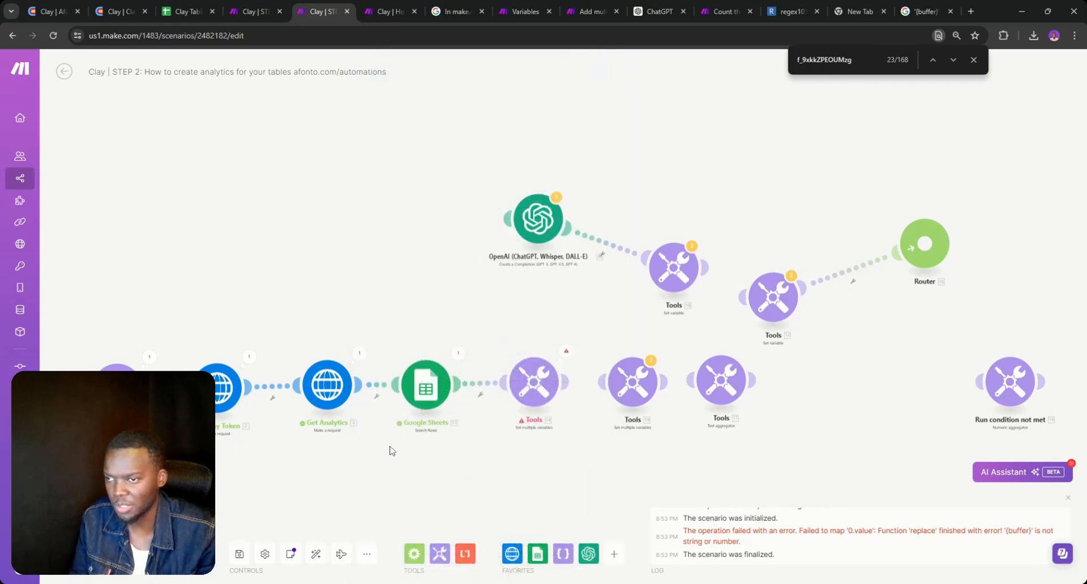
{"action": "left_click", "coordinate": [534, 391]}
{"action": "double_click", "coordinate": [699, 388]}
{"action": "key", "text": "ctrl+v"}
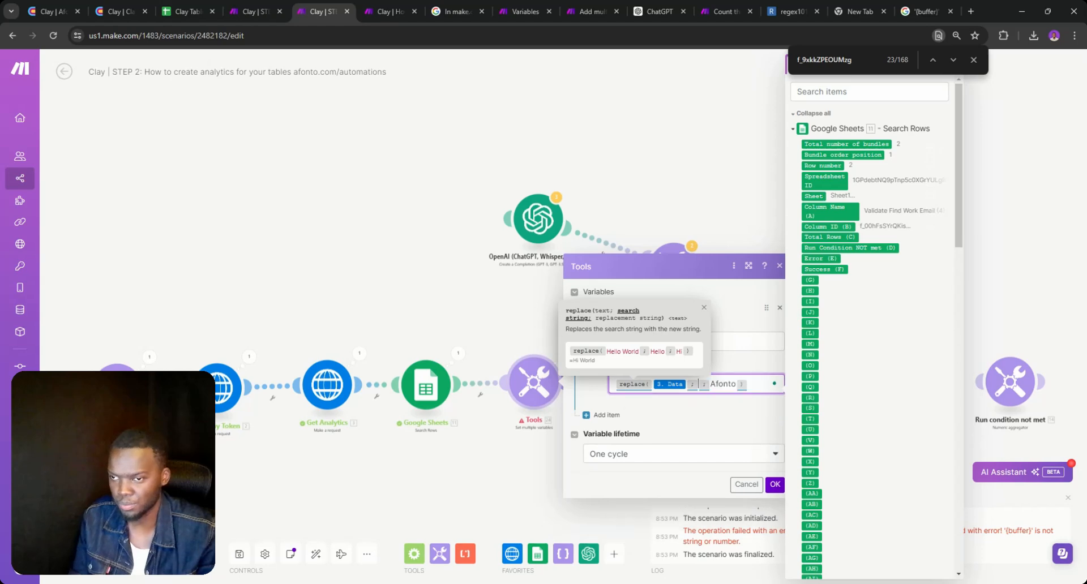
{"action": "left_click", "coordinate": [774, 497]}
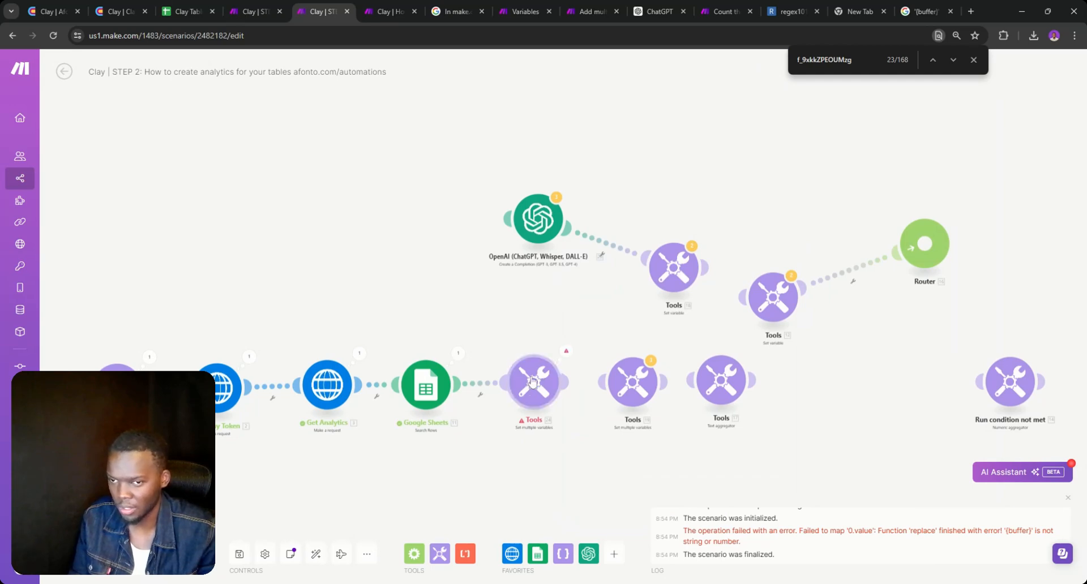
- Try workflowId, copied from the Get Analytics output data, as the replace function's search string and run the scenario again
{"action": "left_click", "coordinate": [530, 383]}
{"action": "left_click", "coordinate": [358, 353]}
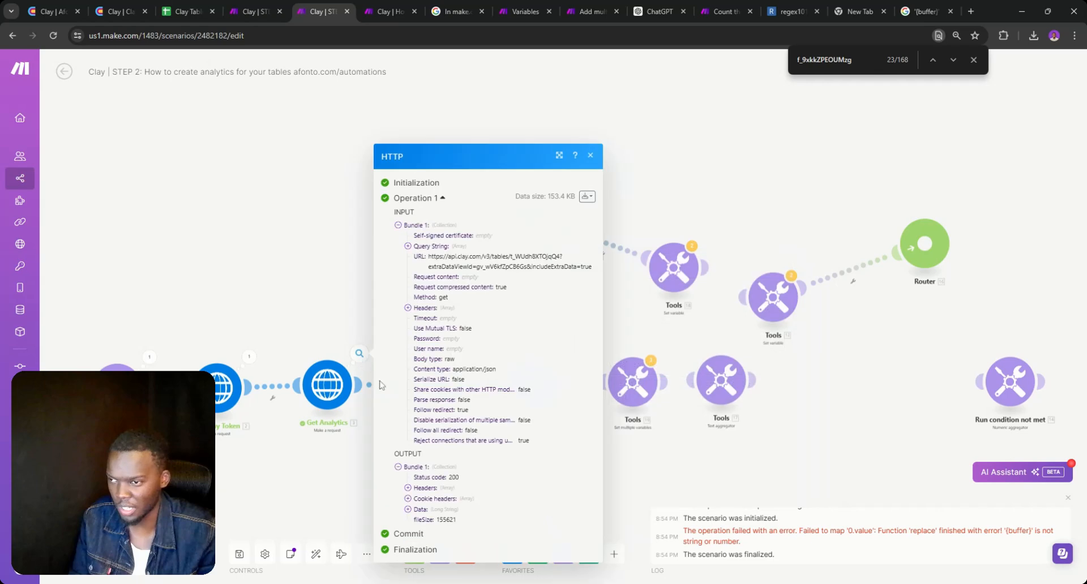
{"action": "left_click", "coordinate": [407, 508]}
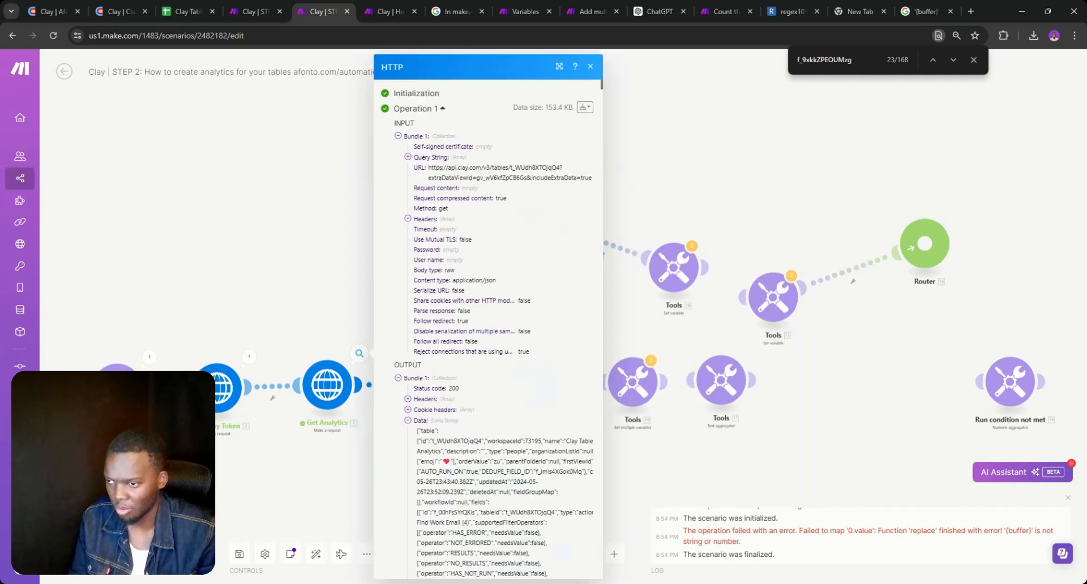
{"action": "double_click", "coordinate": [439, 502]}
{"action": "left_click", "coordinate": [366, 481]}
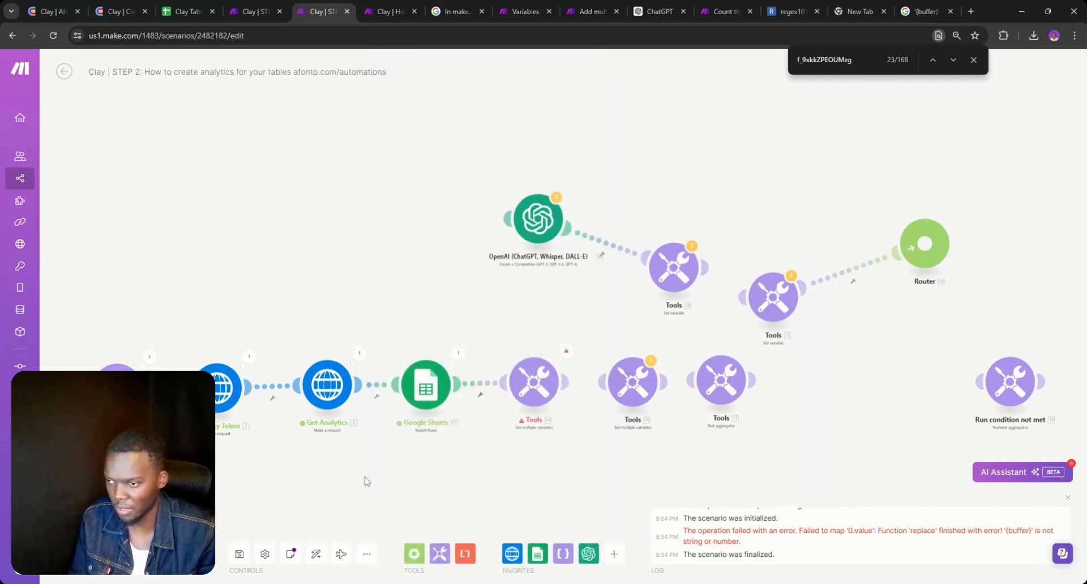
{"action": "left_click", "coordinate": [532, 382]}
{"action": "left_click", "coordinate": [735, 391]}
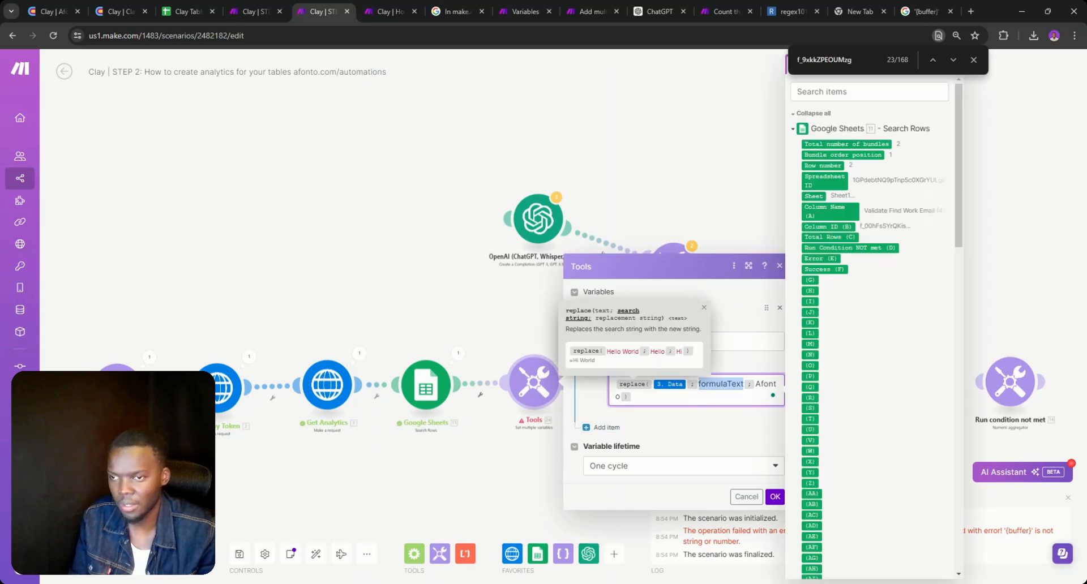
{"action": "left_click", "coordinate": [775, 497]}
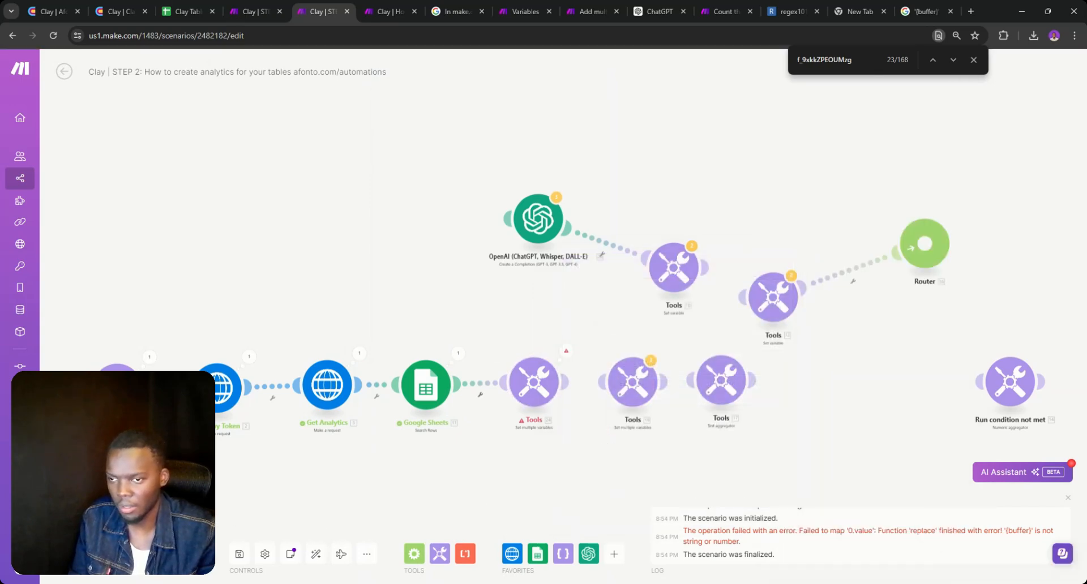
{"action": "left_click", "coordinate": [85, 552]}
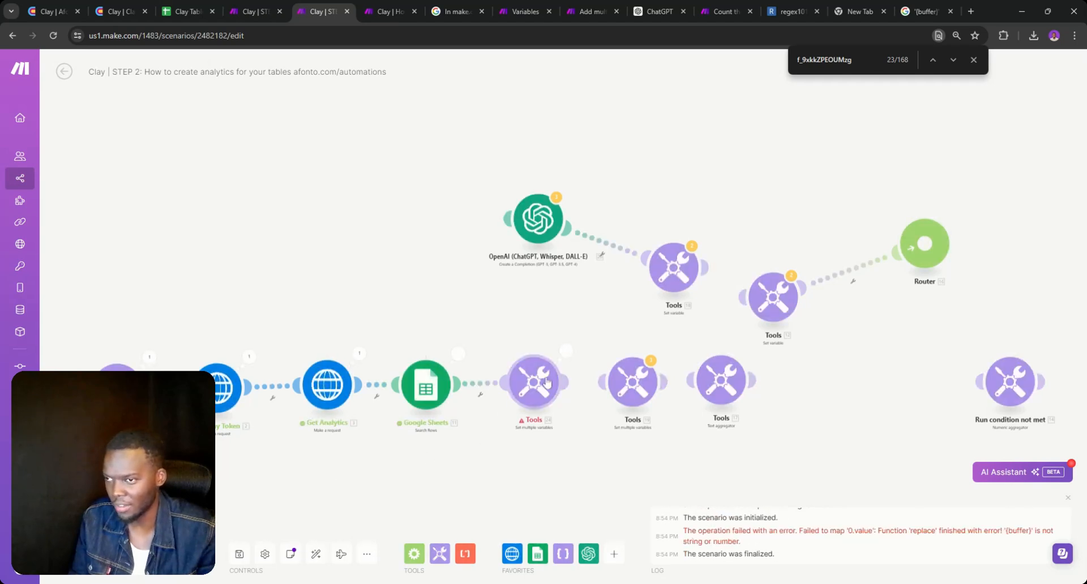
- Try the replace function in the connected Tools module with "table" as its search string and run the scenario
{"action": "left_click", "coordinate": [328, 387]}
{"action": "left_click", "coordinate": [607, 381]}
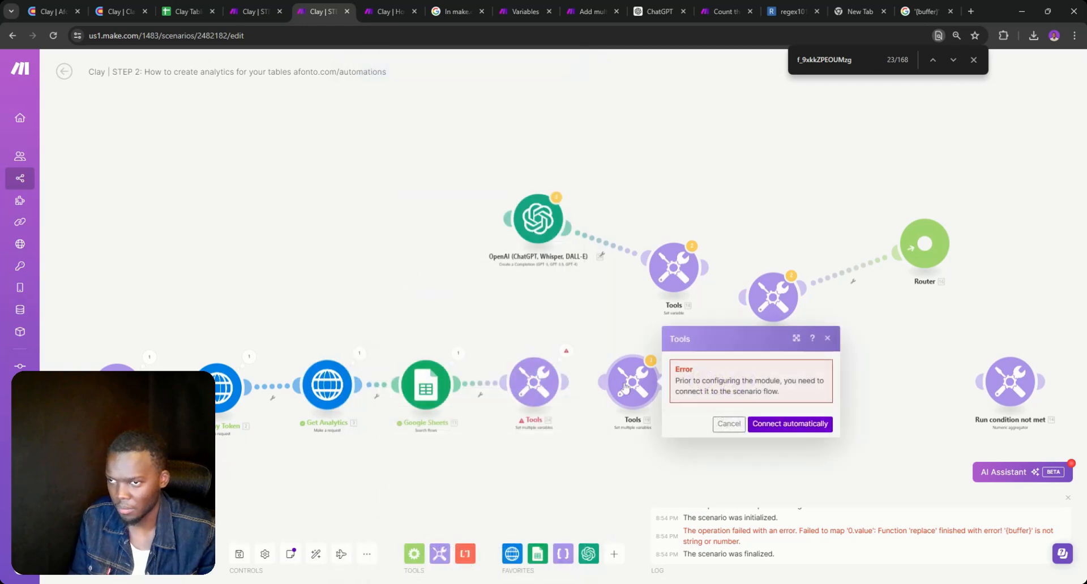
{"action": "left_click", "coordinate": [538, 390]}
{"action": "double_click", "coordinate": [719, 383]}
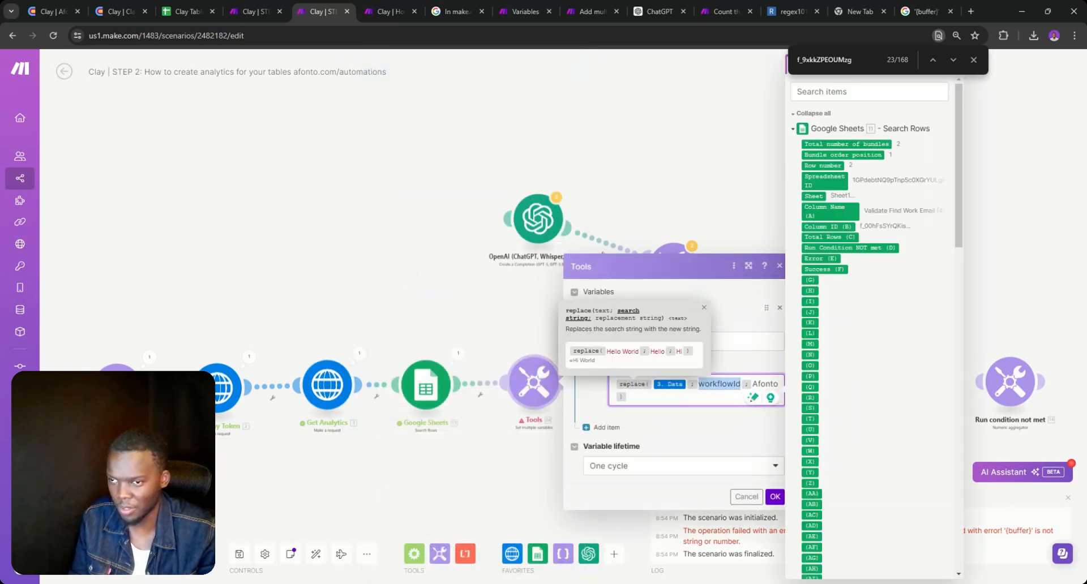
{"action": "type", "text": "table"}
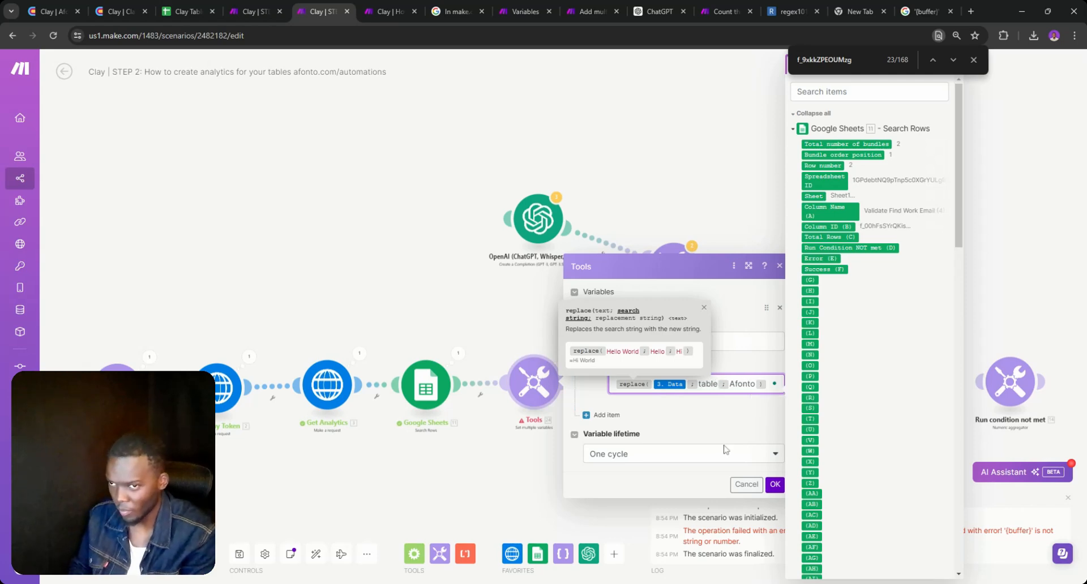
{"action": "left_click", "coordinate": [779, 488]}
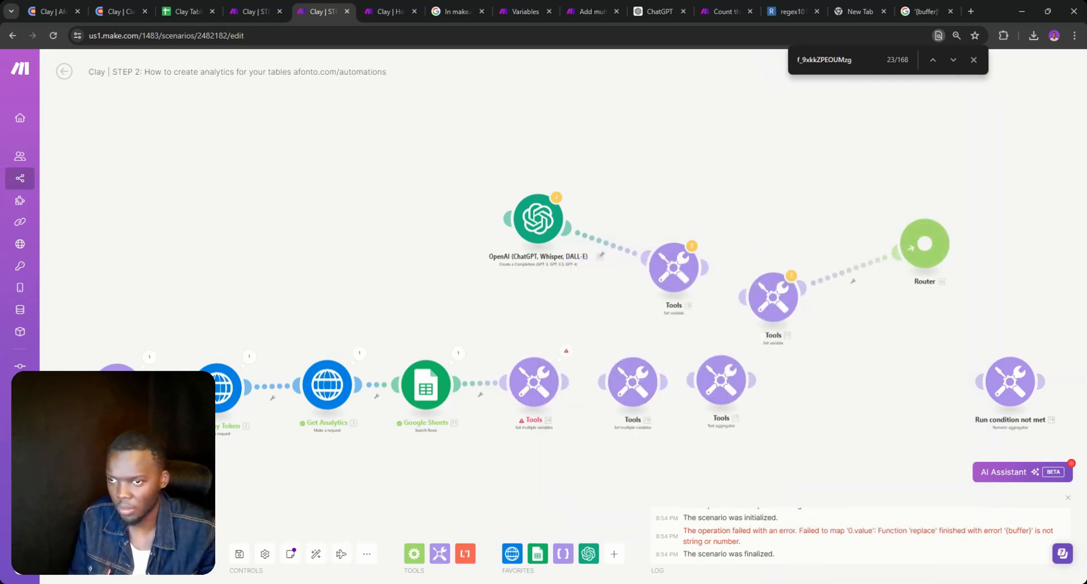
{"action": "left_click", "coordinate": [74, 552]}
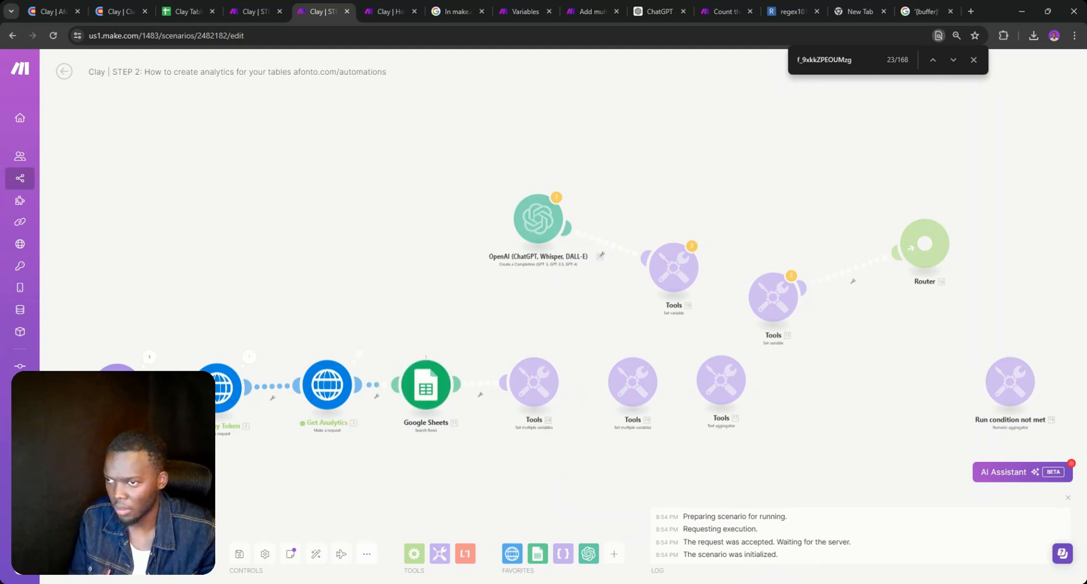
- Try the capitalized "Table" as the replace function's search string and rerun the scenario
{"action": "left_click", "coordinate": [544, 393]}
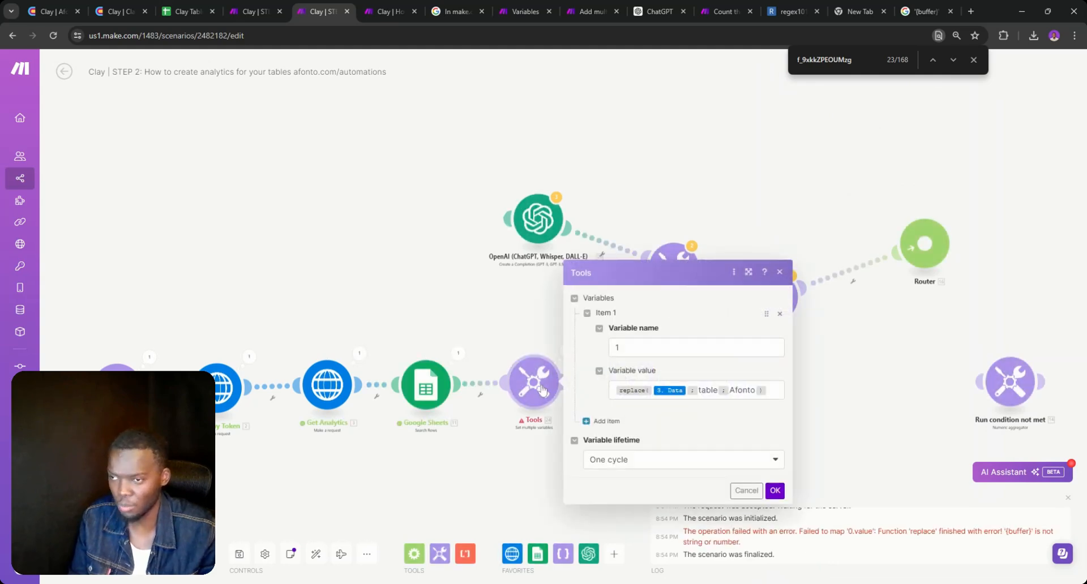
{"action": "left_click", "coordinate": [699, 390]}
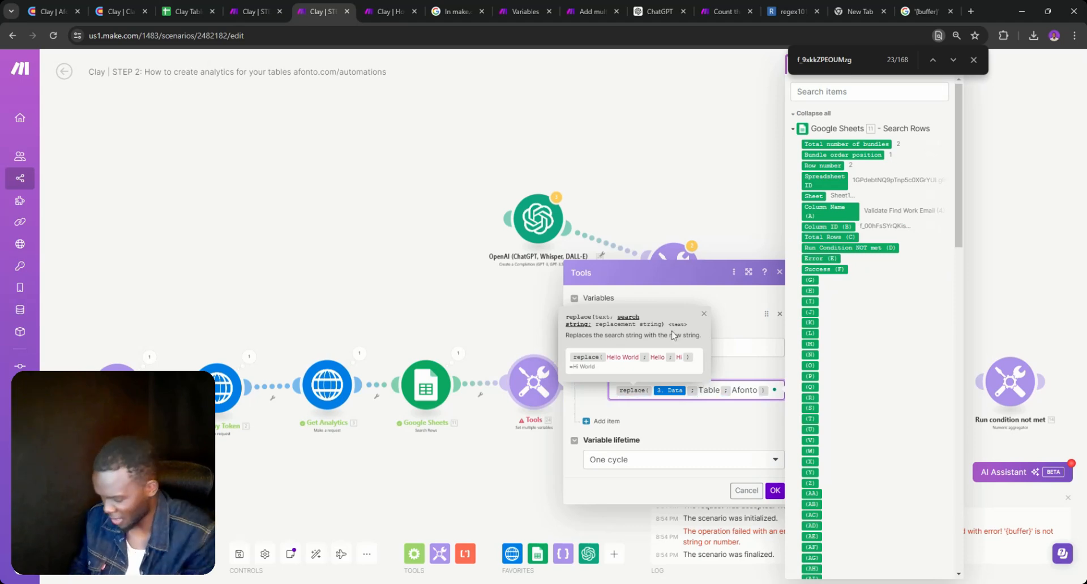
{"action": "left_click", "coordinate": [775, 491]}
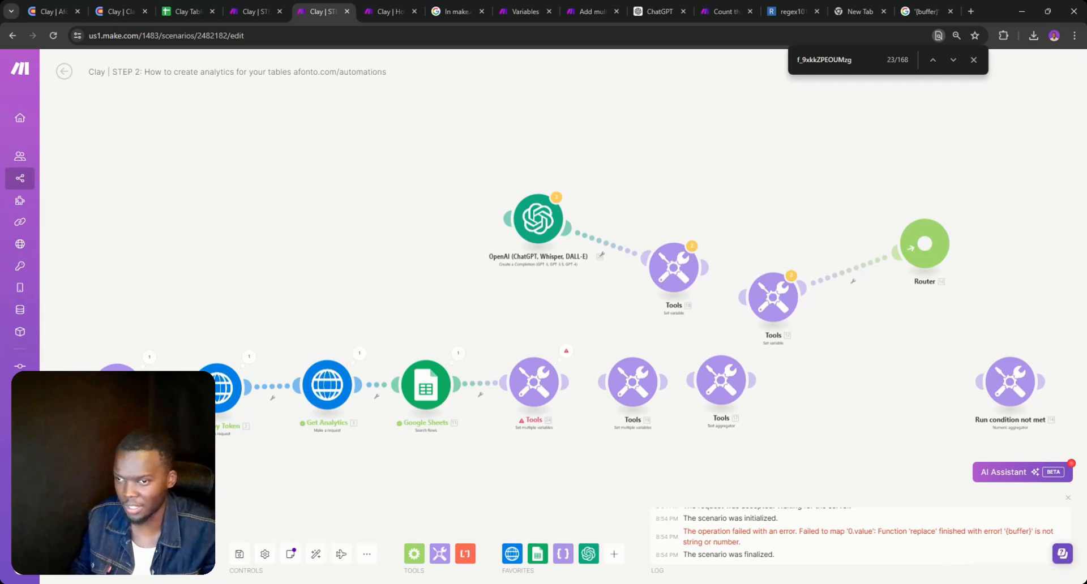
{"action": "left_click", "coordinate": [70, 552]}
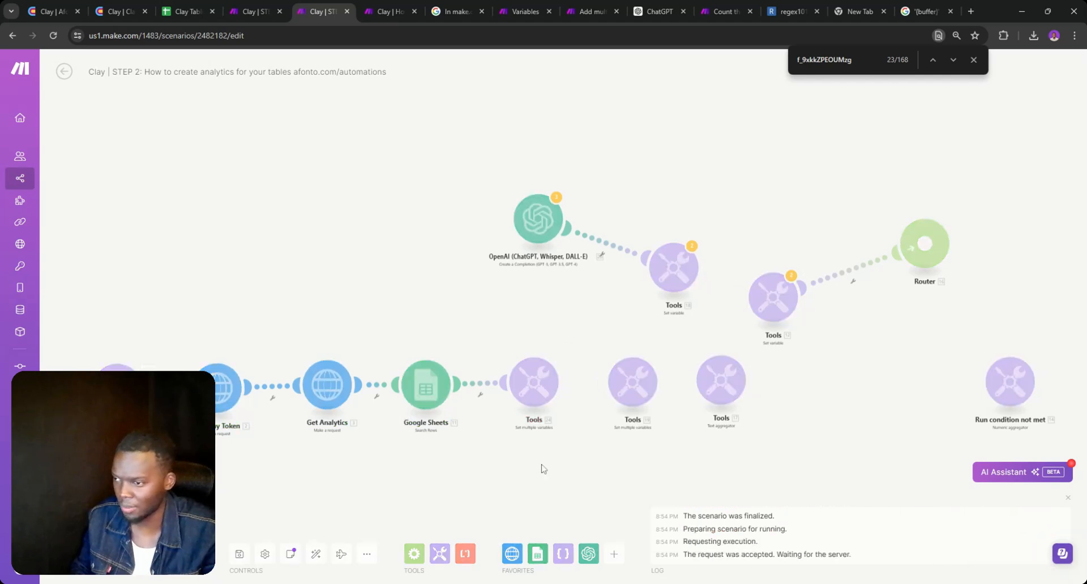
- Check the table key in the Get Analytics output data, set the replace function's search string to lowercase "table", and rerun the scenario
{"action": "left_click", "coordinate": [537, 382]}
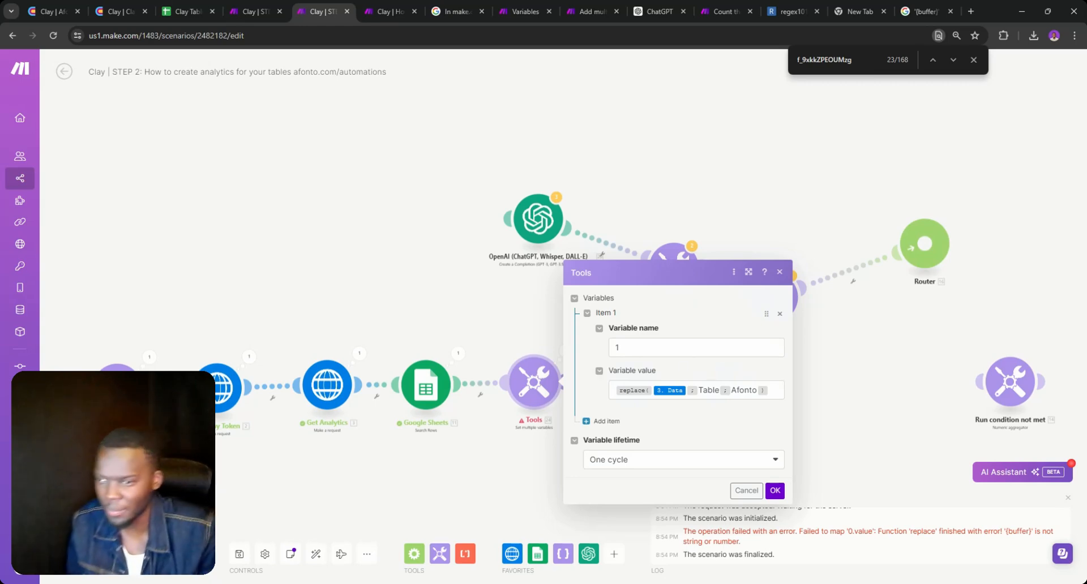
{"action": "left_click", "coordinate": [325, 383]}
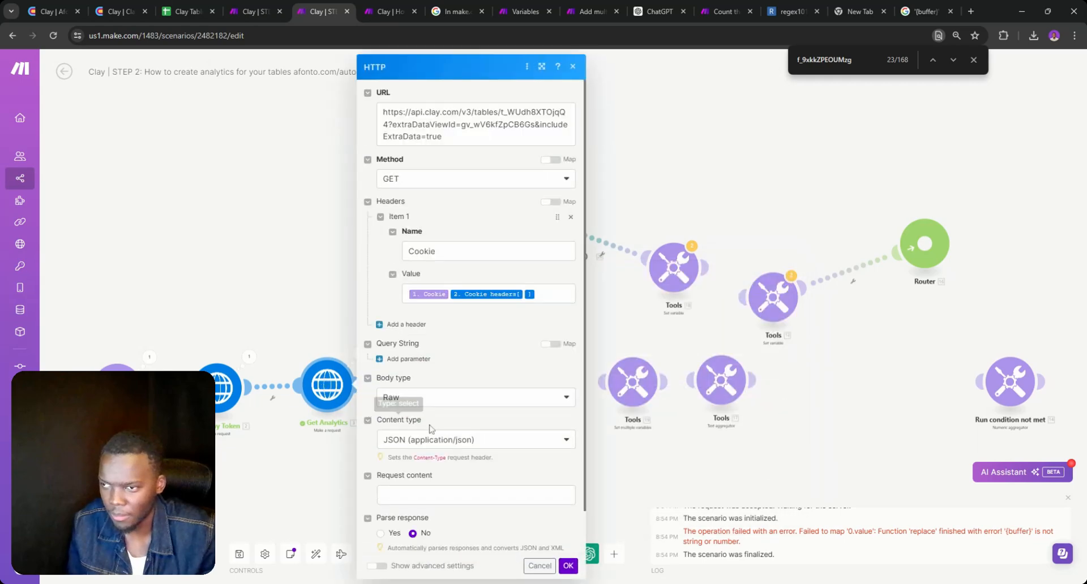
{"action": "left_click", "coordinate": [352, 355]}
{"action": "left_click", "coordinate": [355, 354]}
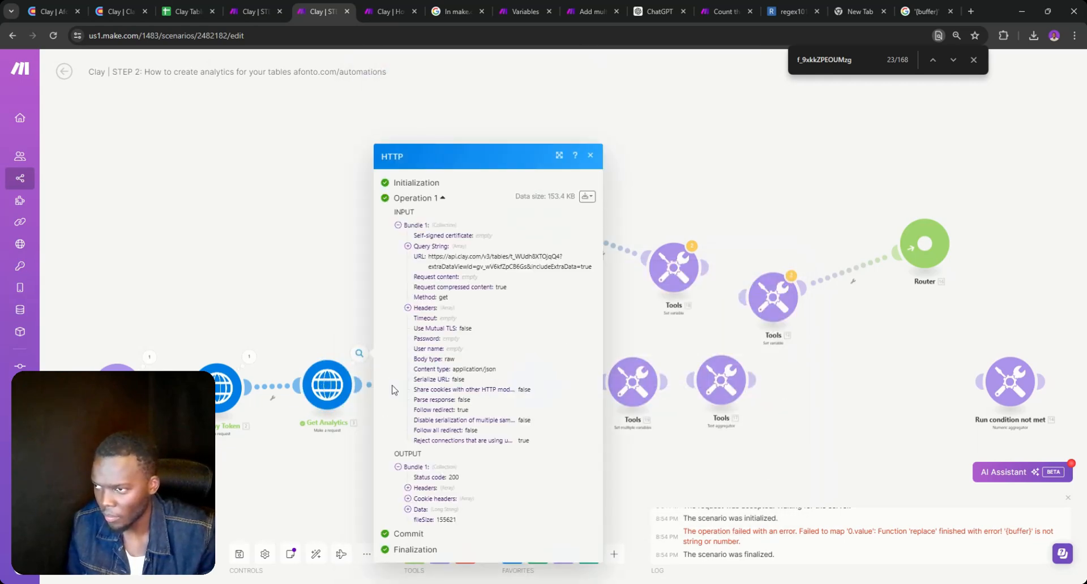
{"action": "left_click", "coordinate": [418, 511]}
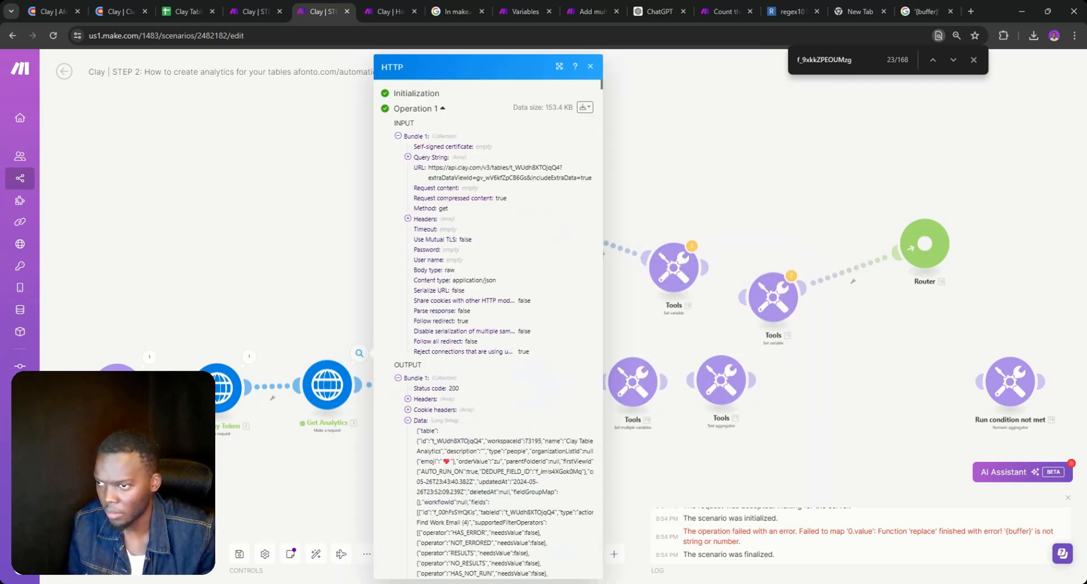
{"action": "double_click", "coordinate": [427, 431]}
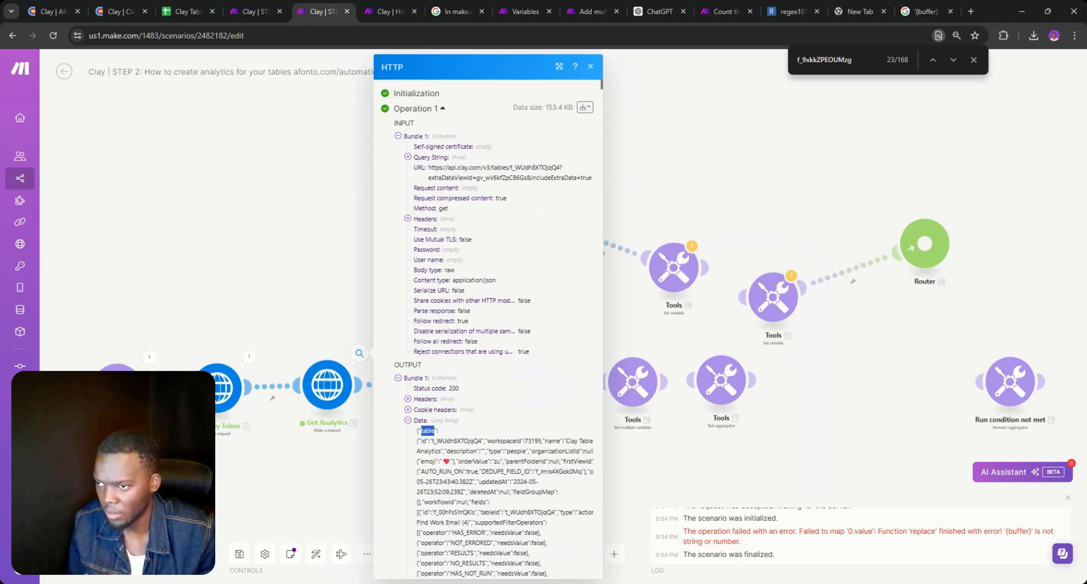
{"action": "left_click", "coordinate": [654, 446]}
{"action": "left_click", "coordinate": [546, 397]}
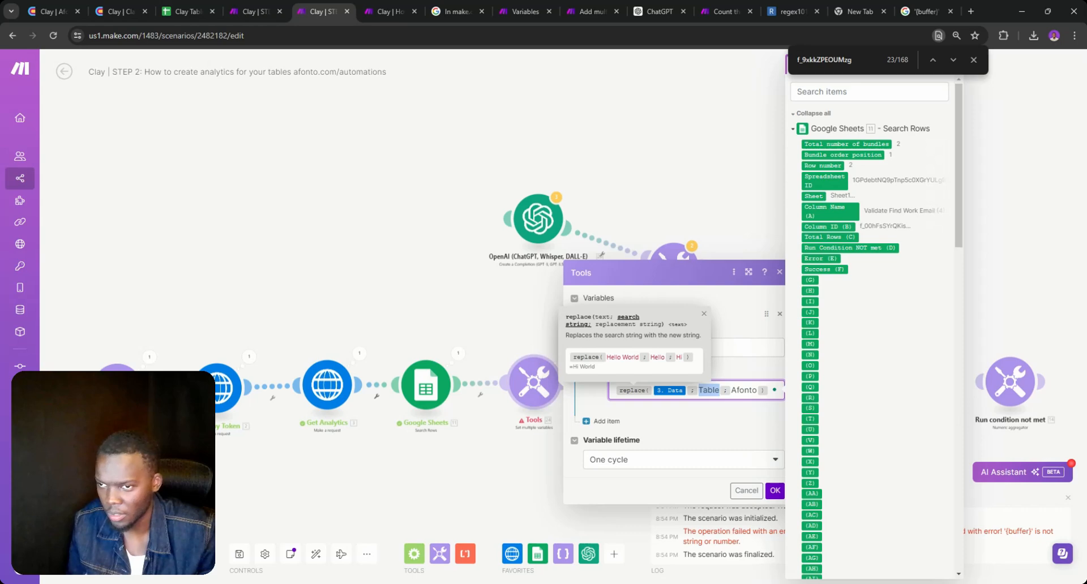
{"action": "left_click", "coordinate": [774, 491]}
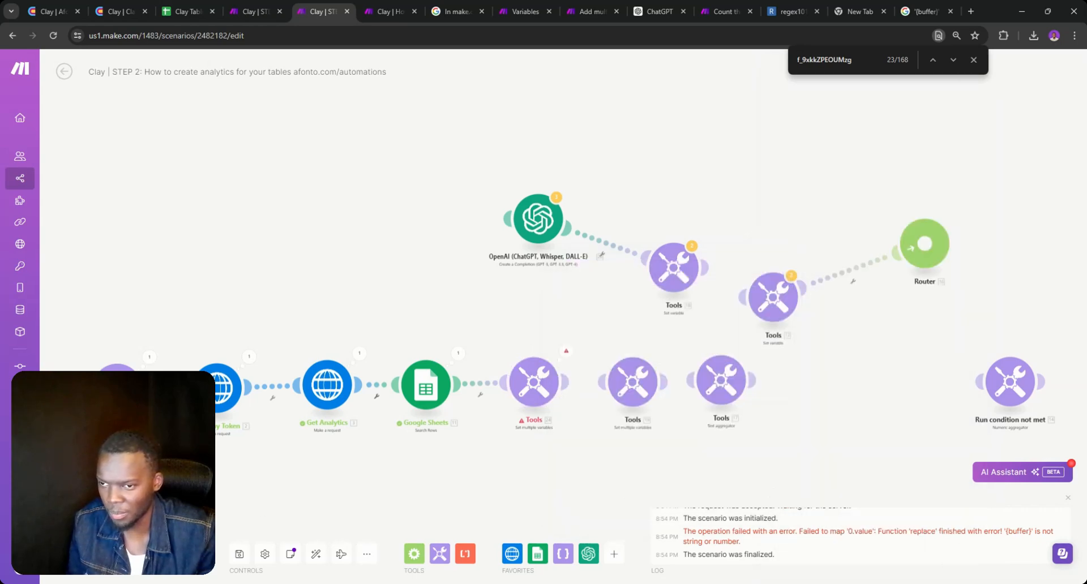
{"action": "left_click", "coordinate": [74, 552]}
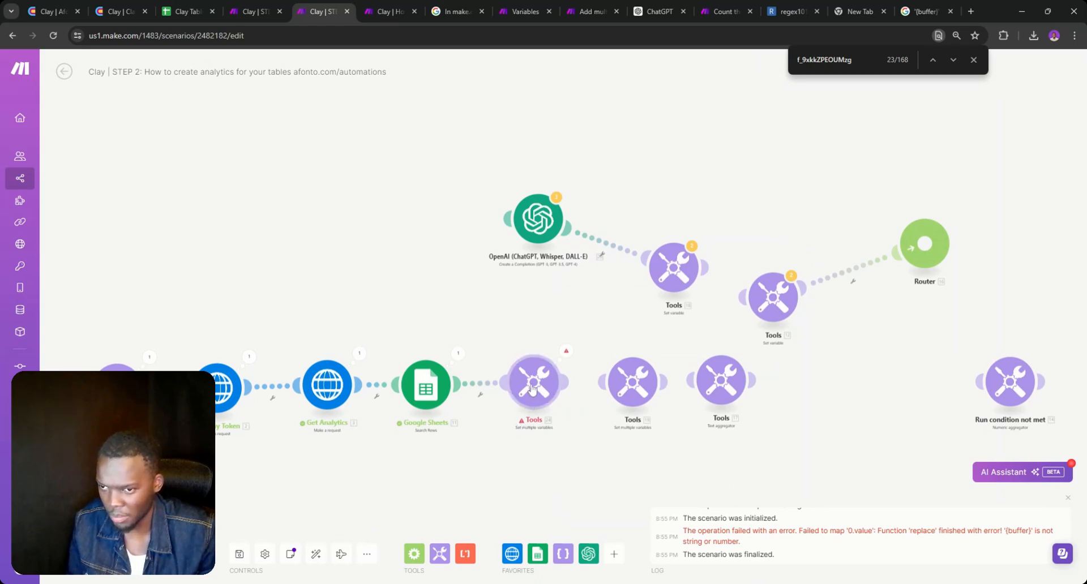
- Try wrapping the replace function's search string in double quotes as "table" and rerun the scenario
{"action": "left_click", "coordinate": [532, 388]}
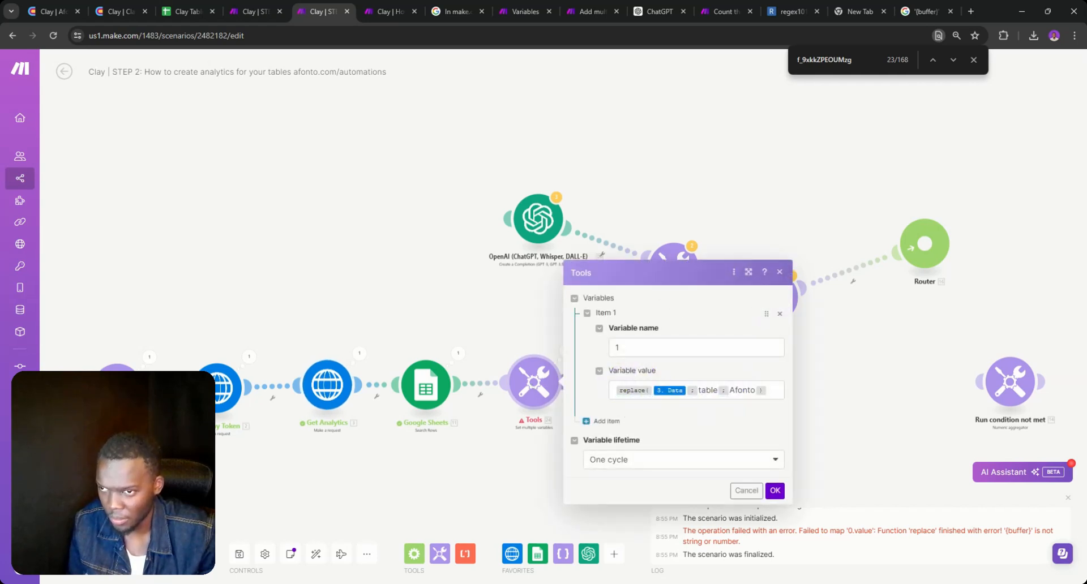
{"action": "left_click", "coordinate": [623, 391]}
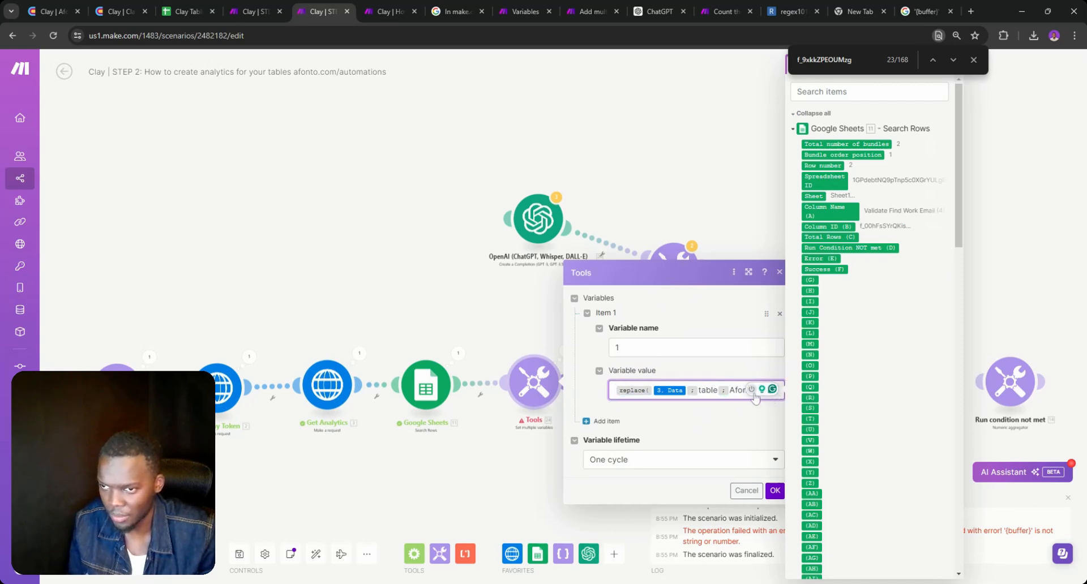
{"action": "left_click", "coordinate": [754, 398]}
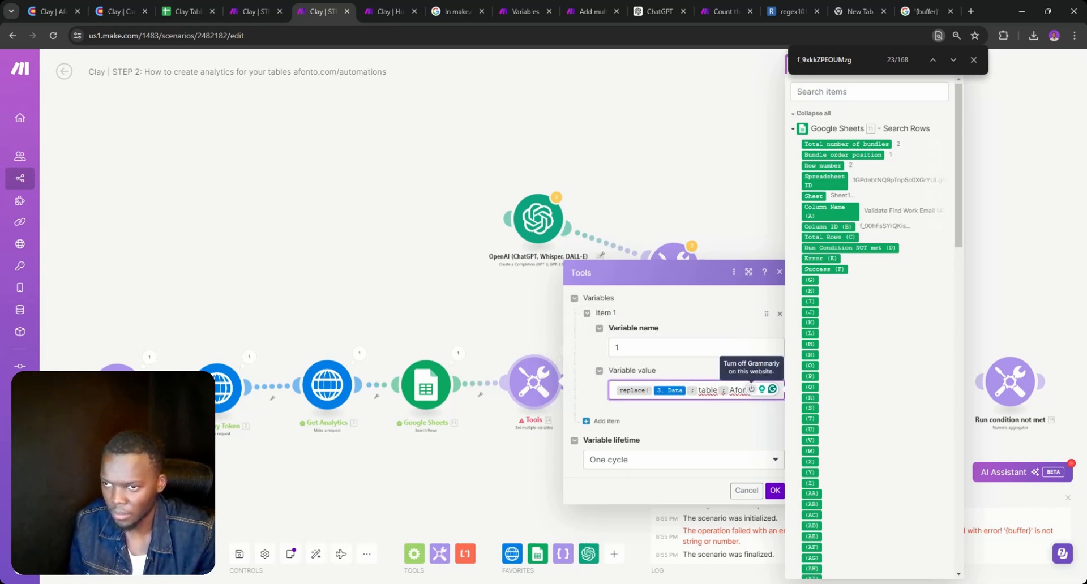
{"action": "left_click", "coordinate": [698, 390]}
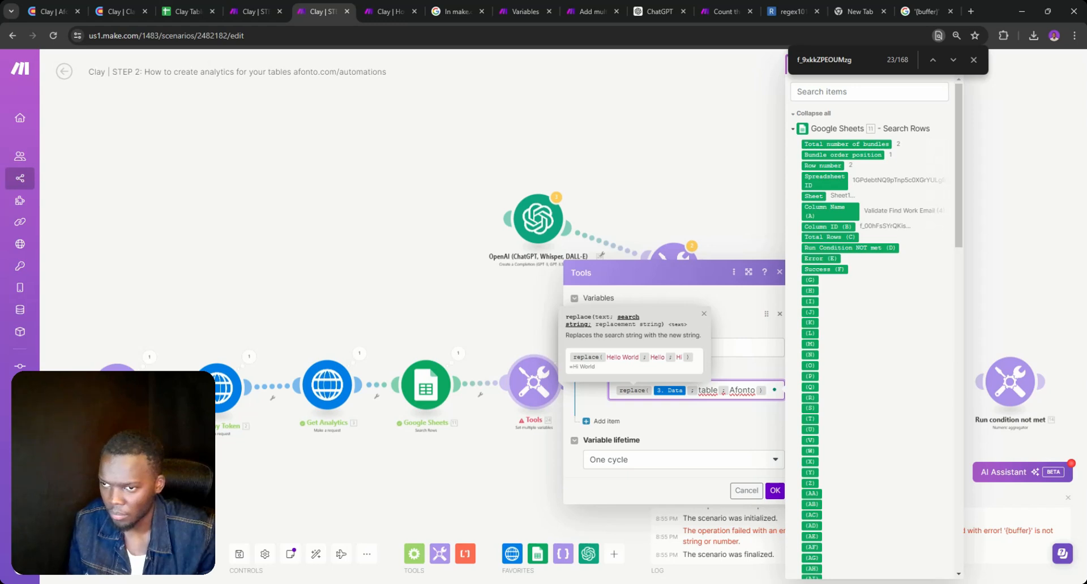
{"action": "type", "text": "\""}
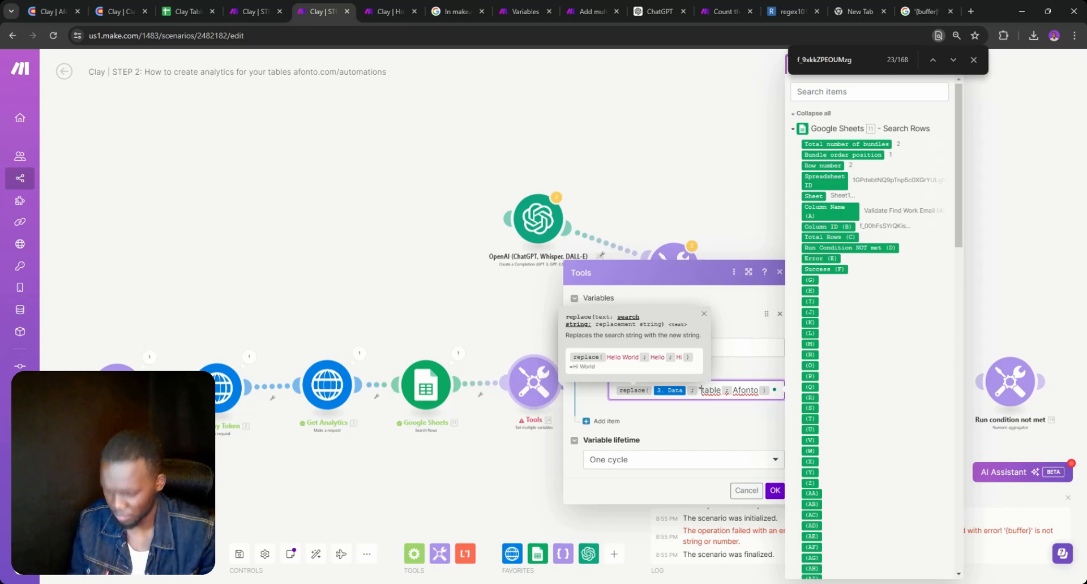
{"action": "key", "text": "Right"}
{"action": "key", "text": "Right"}
{"action": "key", "text": "Right"}
{"action": "key", "text": "Right"}
{"action": "key", "text": "Right"}
{"action": "type", "text": "\""}
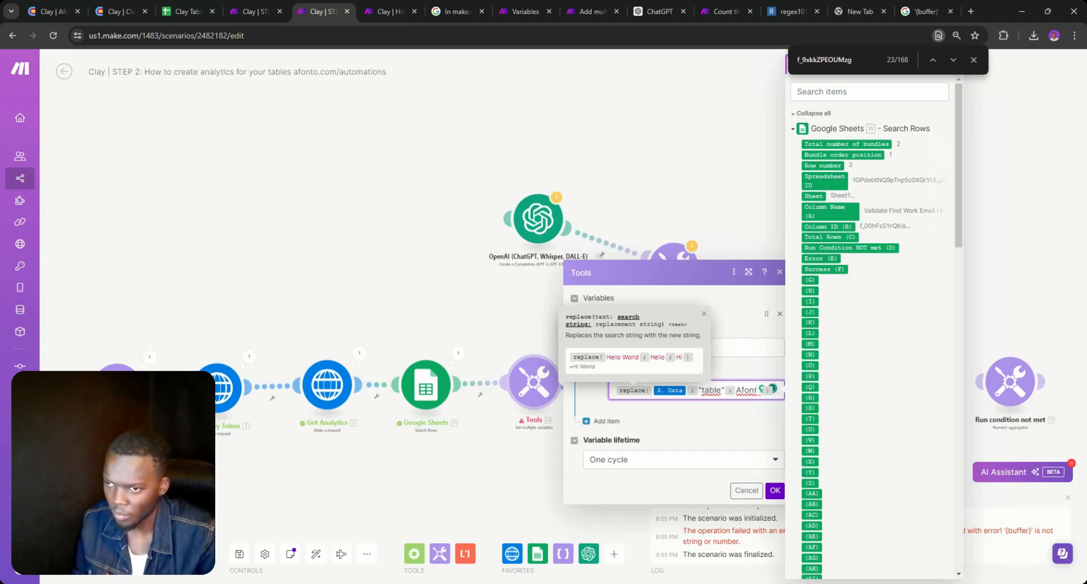
{"action": "left_click", "coordinate": [777, 491]}
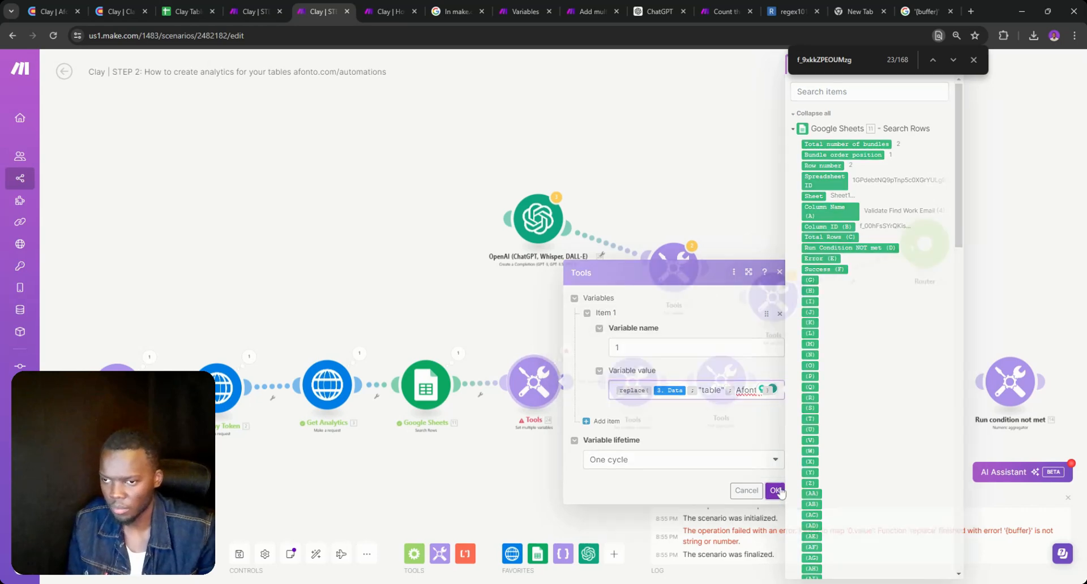
{"action": "left_click", "coordinate": [113, 552]}
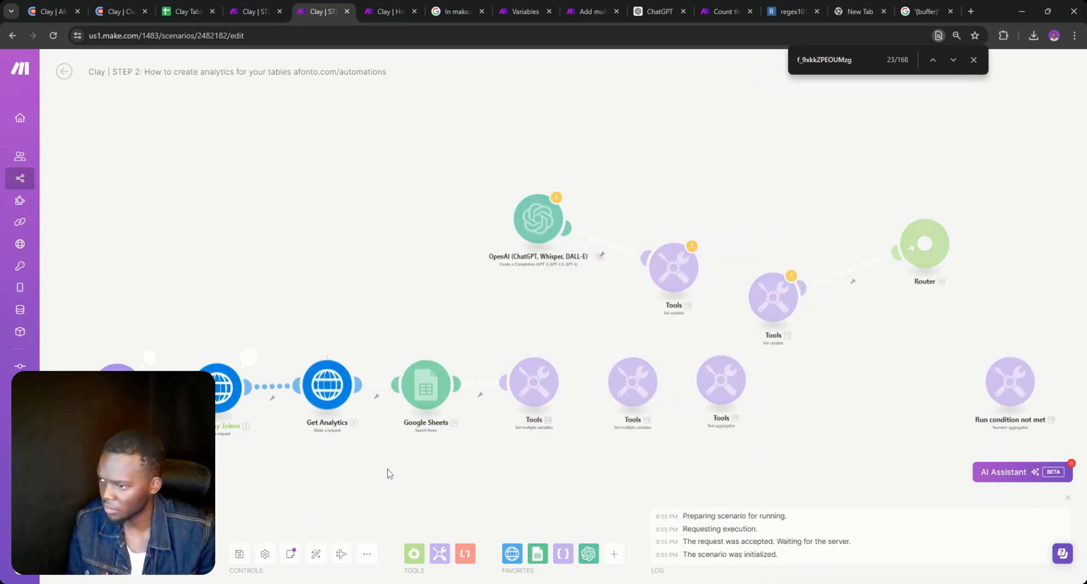
{"action": "left_click", "coordinate": [486, 385]}
{"action": "left_click", "coordinate": [536, 460]}
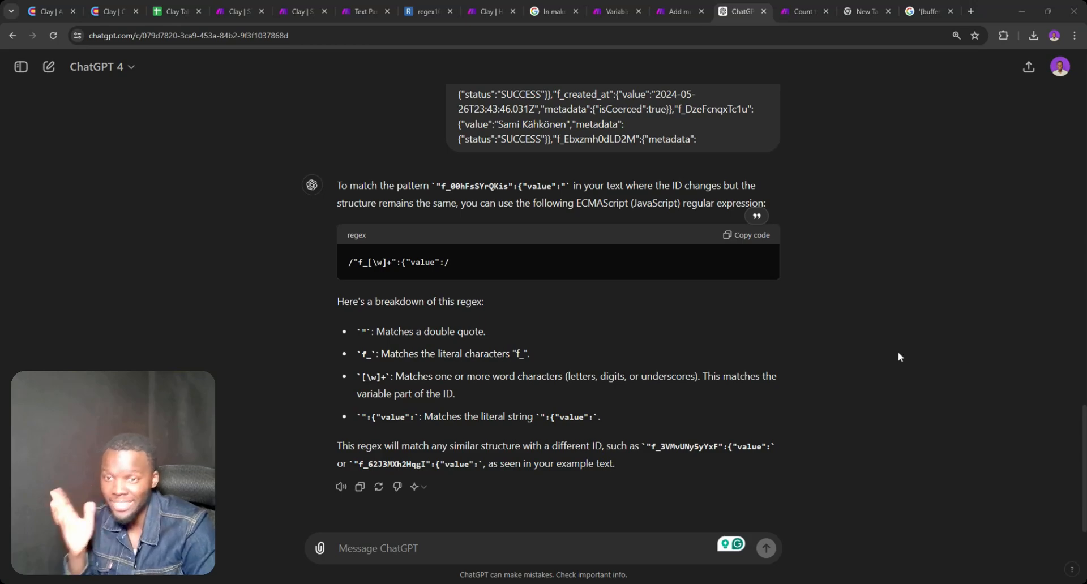
- Review the ECMAScript regex prompt in the ChatGPT conversation and copy the suggested pattern /"f_[\w]+":{"value":/
{"action": "scroll", "coordinate": [400, 344], "scroll_direction": "up", "scroll_amount": 10}
{"action": "scroll", "coordinate": [399, 344], "scroll_direction": "up", "scroll_amount": 8}
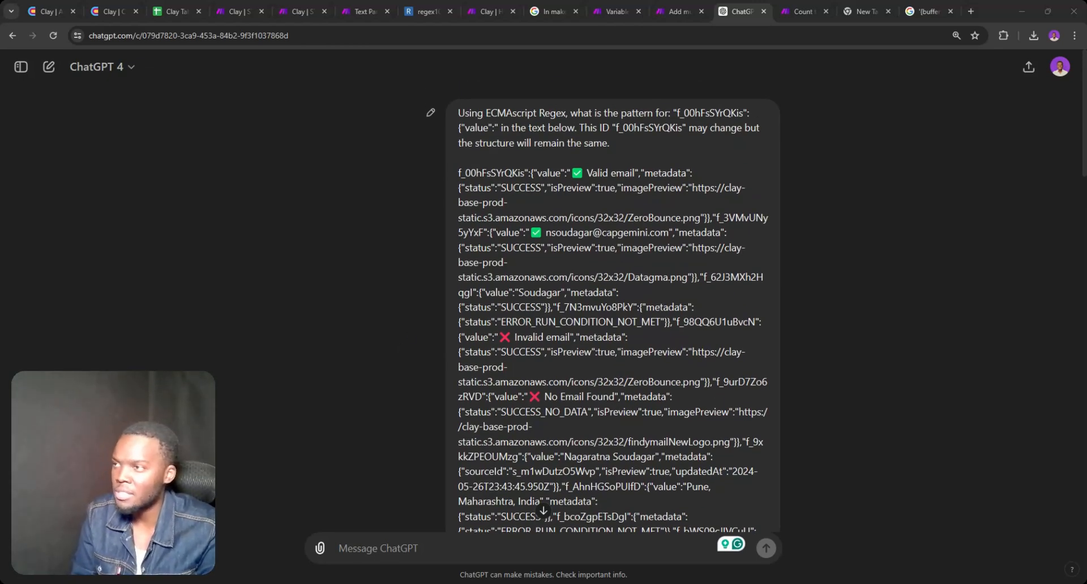
{"action": "scroll", "coordinate": [612, 311], "scroll_direction": "down", "scroll_amount": 5}
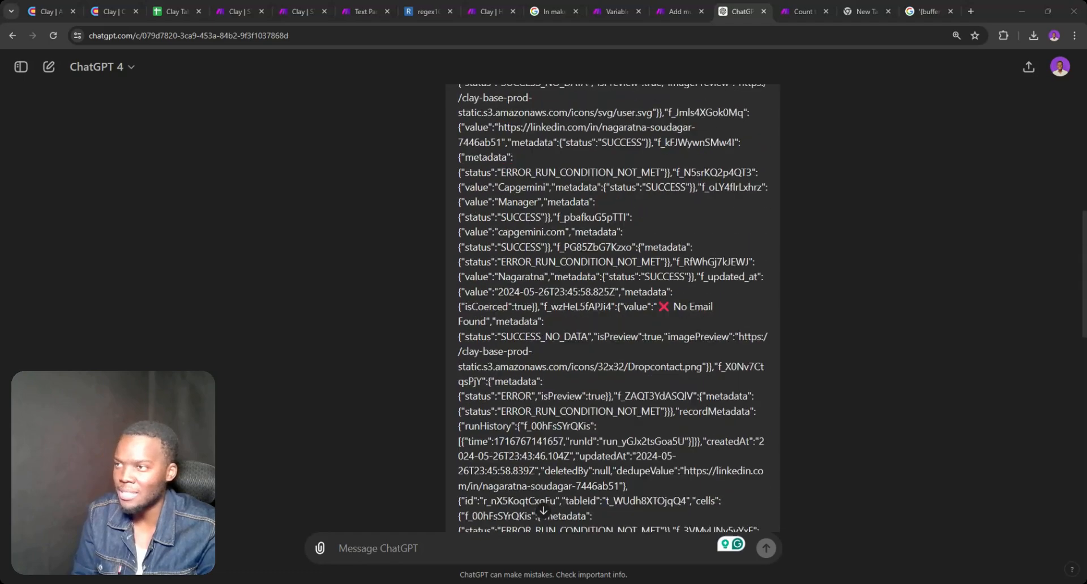
{"action": "scroll", "coordinate": [642, 242], "scroll_direction": "up", "scroll_amount": 4}
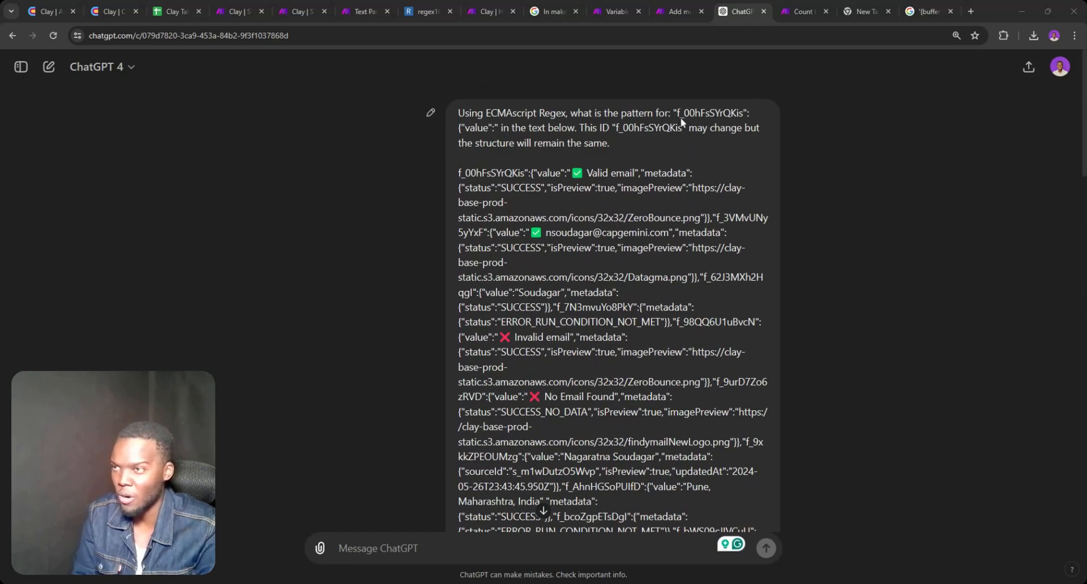
{"action": "scroll", "coordinate": [541, 276], "scroll_direction": "down", "scroll_amount": 15}
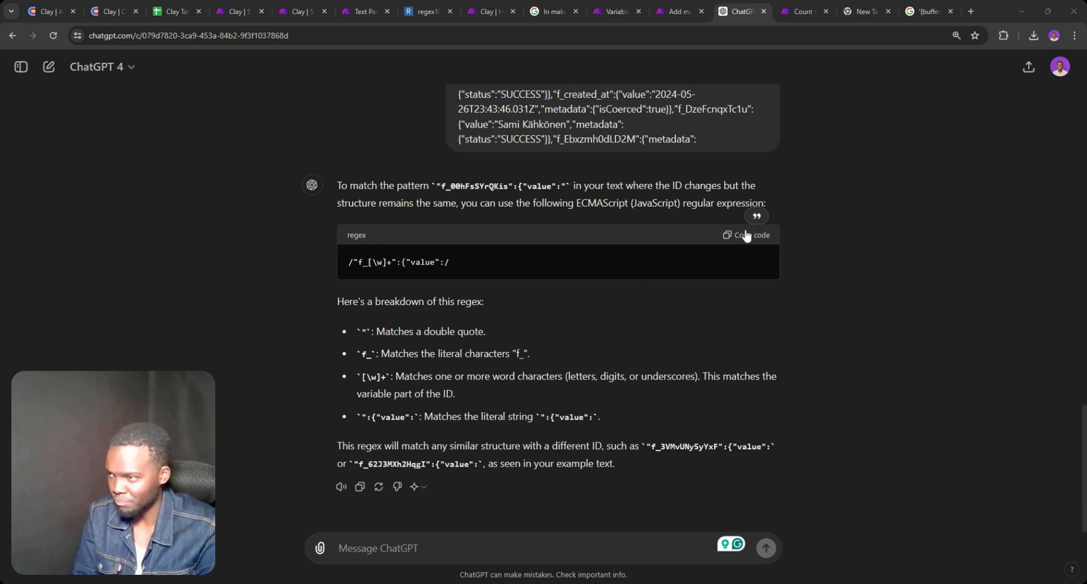
{"action": "left_click", "coordinate": [746, 234]}
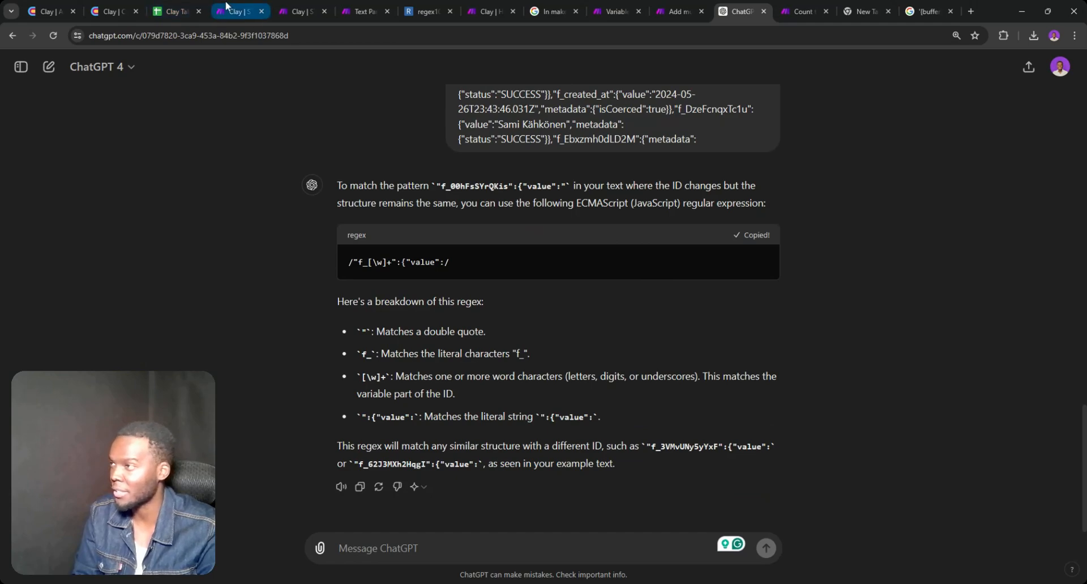
- Return to the Make scenario, close the Text parser settings, and review the Match Pattern section of the Text Parser help page
{"action": "left_click", "coordinate": [300, 11]}
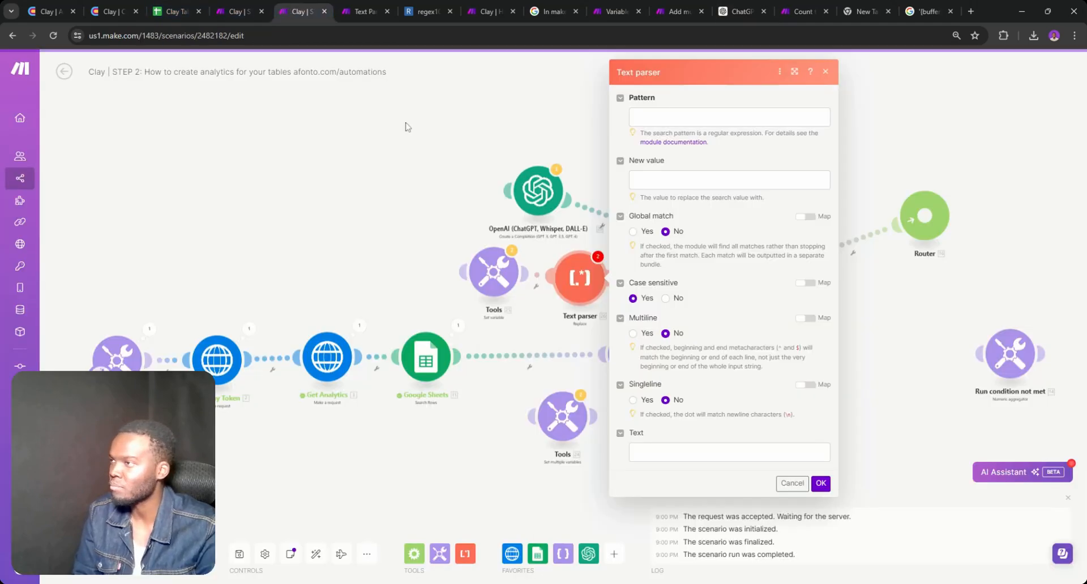
{"action": "left_click", "coordinate": [520, 318]}
{"action": "left_click", "coordinate": [521, 318]}
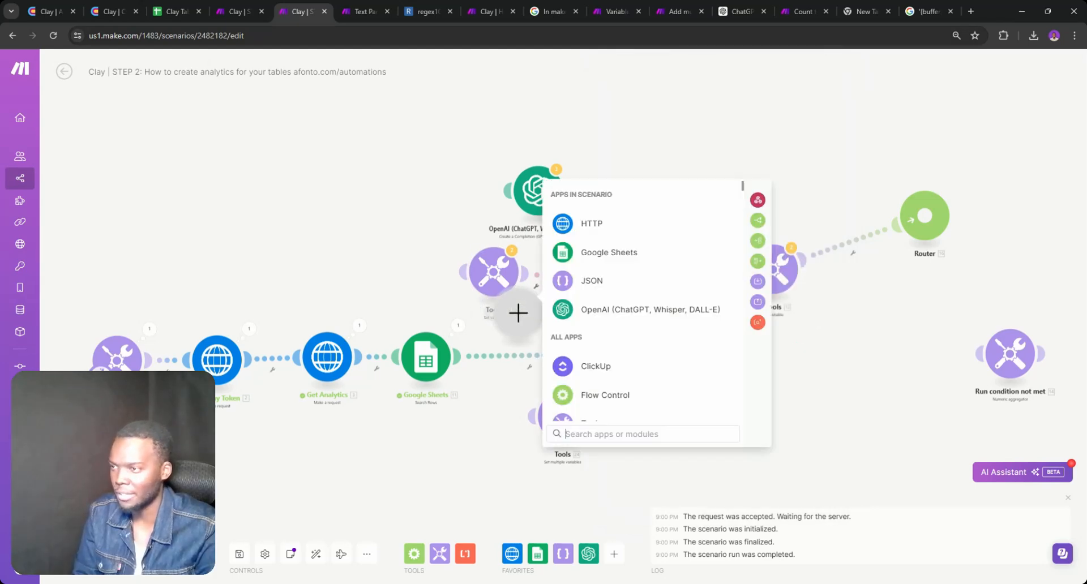
{"action": "left_click", "coordinate": [416, 5]}
{"action": "left_click", "coordinate": [362, 12]}
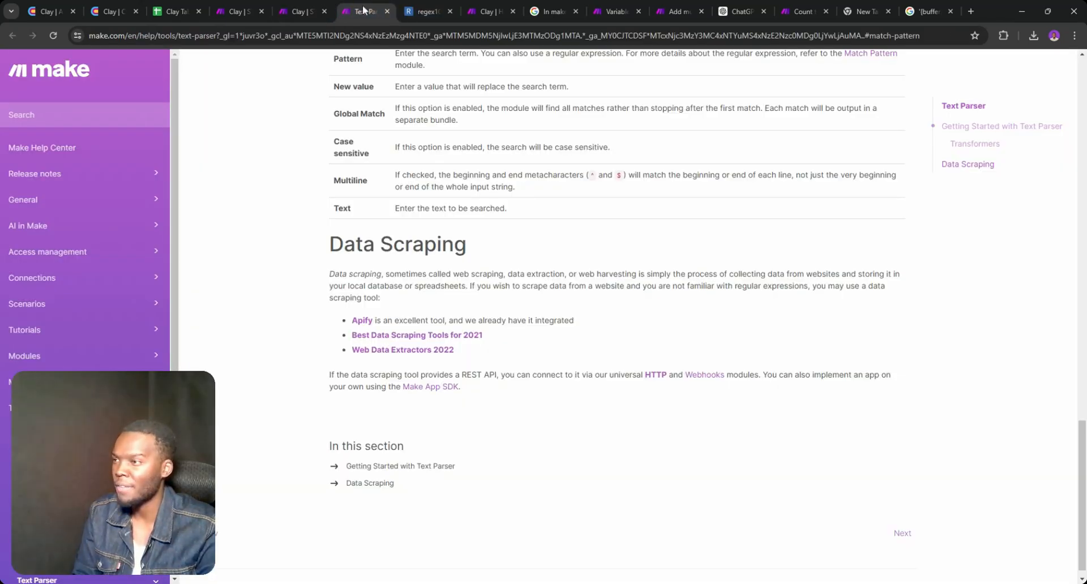
{"action": "scroll", "coordinate": [482, 295], "scroll_direction": "up", "scroll_amount": 15}
{"action": "scroll", "coordinate": [482, 294], "scroll_direction": "up", "scroll_amount": 3}
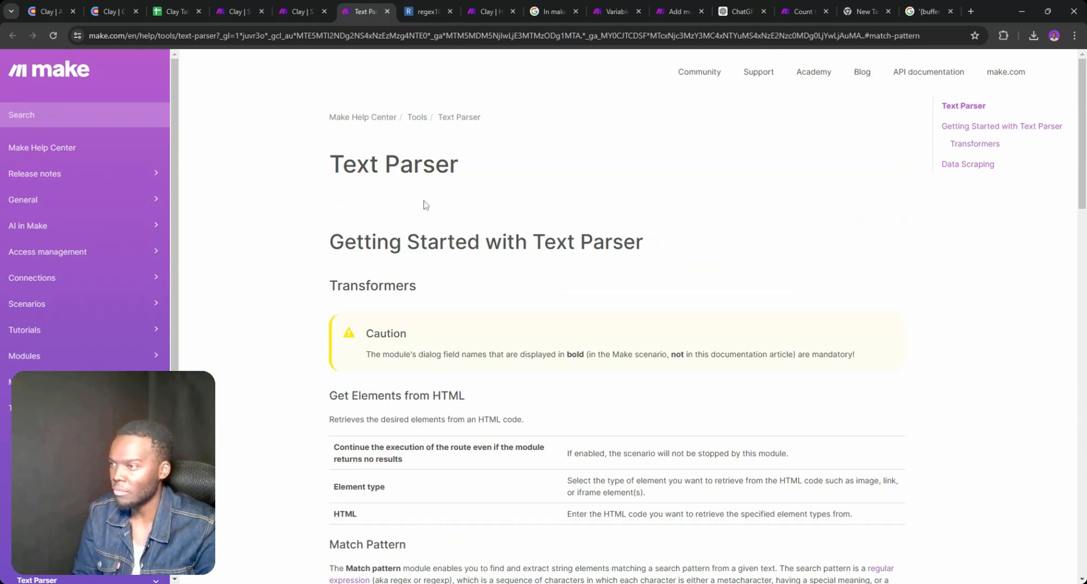
{"action": "scroll", "coordinate": [473, 165], "scroll_direction": "down", "scroll_amount": 9}
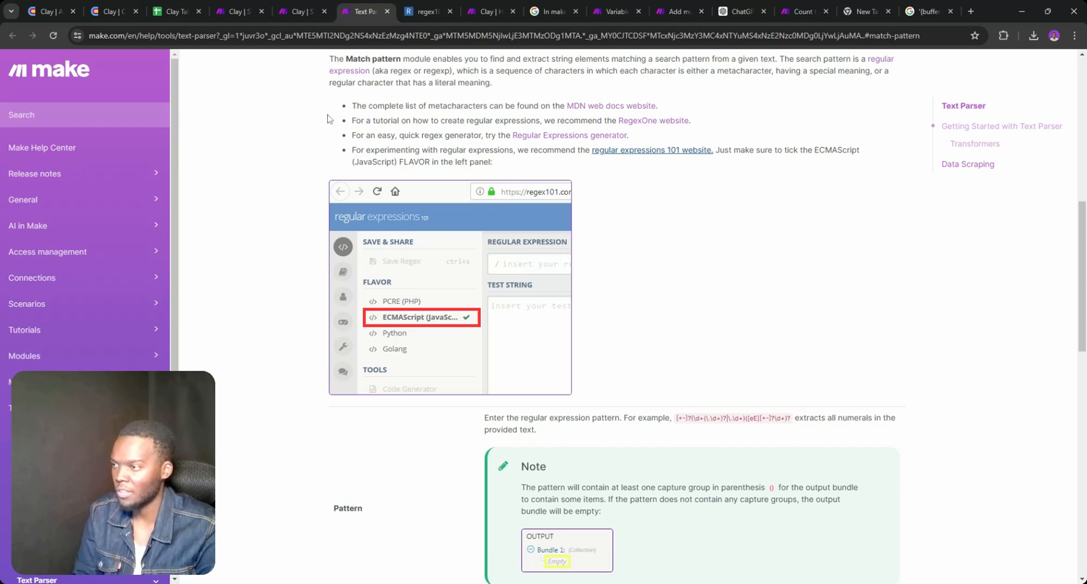
- Unlink the Text parser from the Set variable module in the scenario and insert it between Google Sheets and the Set multiple variables module
{"action": "left_click", "coordinate": [300, 12]}
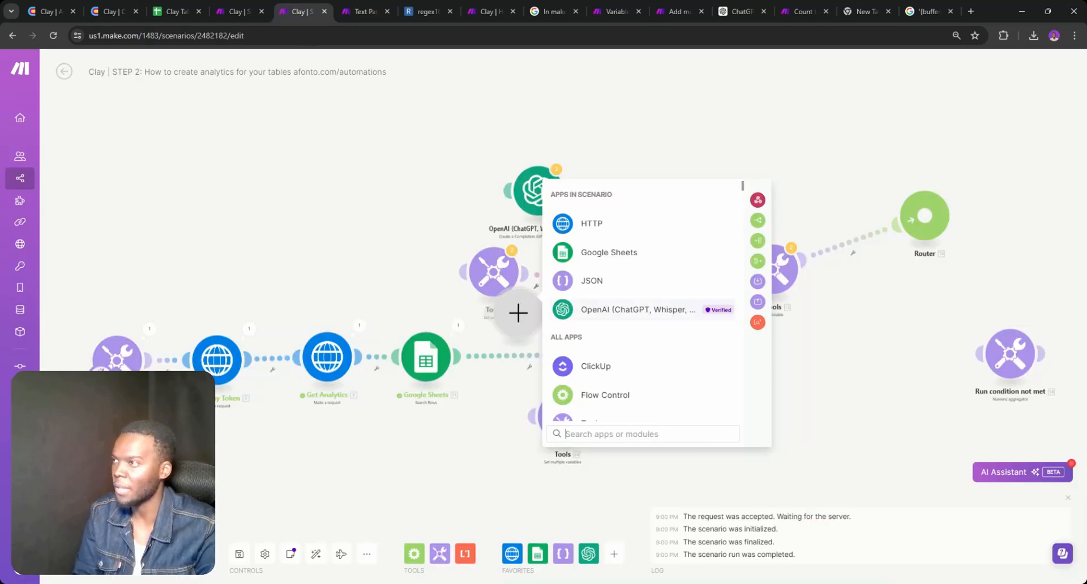
{"action": "right_click", "coordinate": [505, 324]}
{"action": "left_click", "coordinate": [521, 344]}
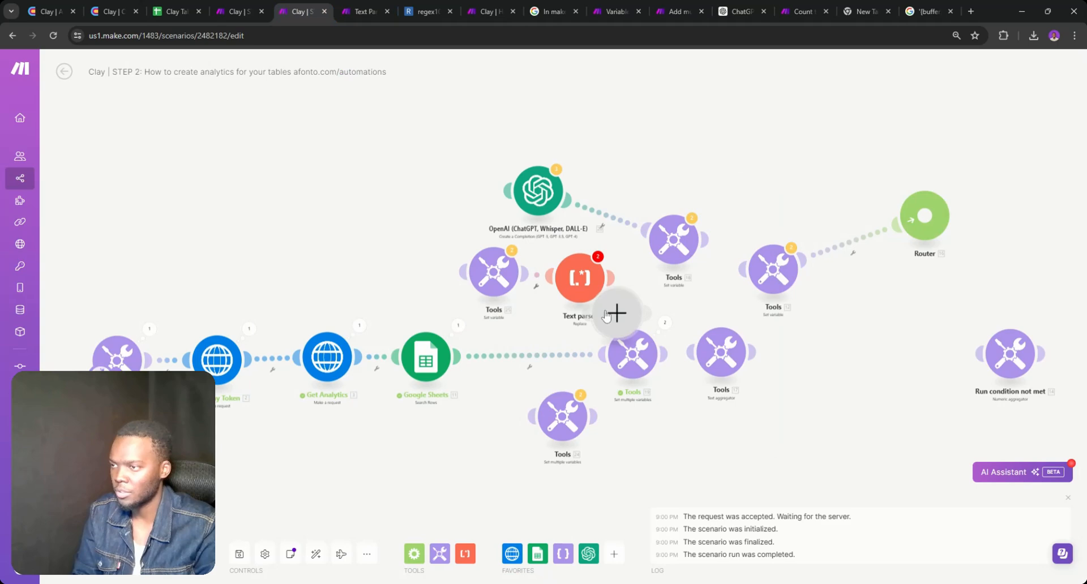
{"action": "right_click", "coordinate": [536, 276]}
{"action": "left_click", "coordinate": [556, 297]}
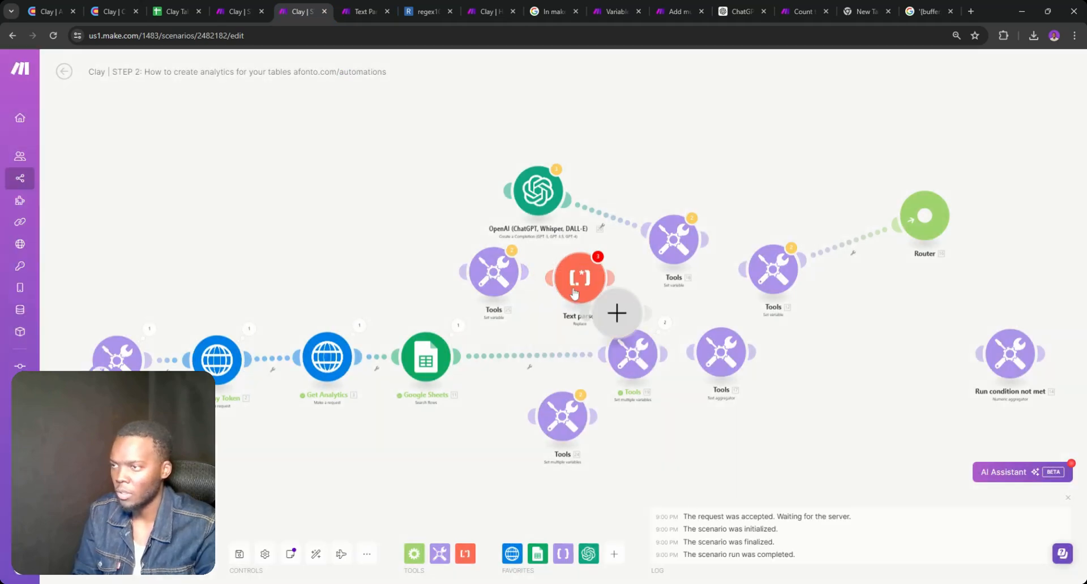
{"action": "left_click_drag", "start_coordinate": [574, 292], "coordinate": [511, 373]}
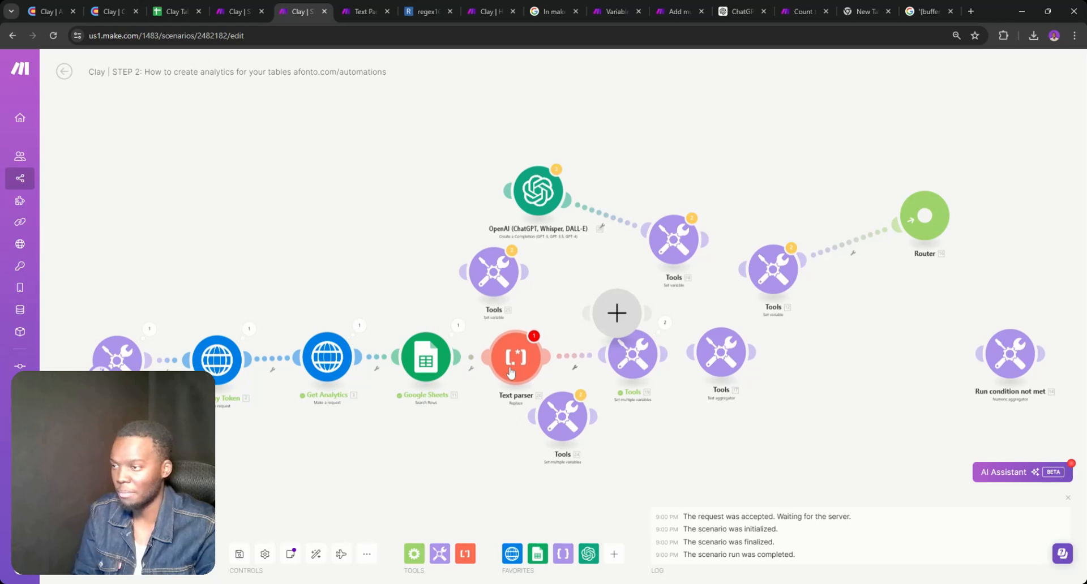
- Set the Text parser's Pattern to the copied regex /"f_[\w]+":{"value":/ and close the module settings
{"action": "left_click", "coordinate": [511, 373]}
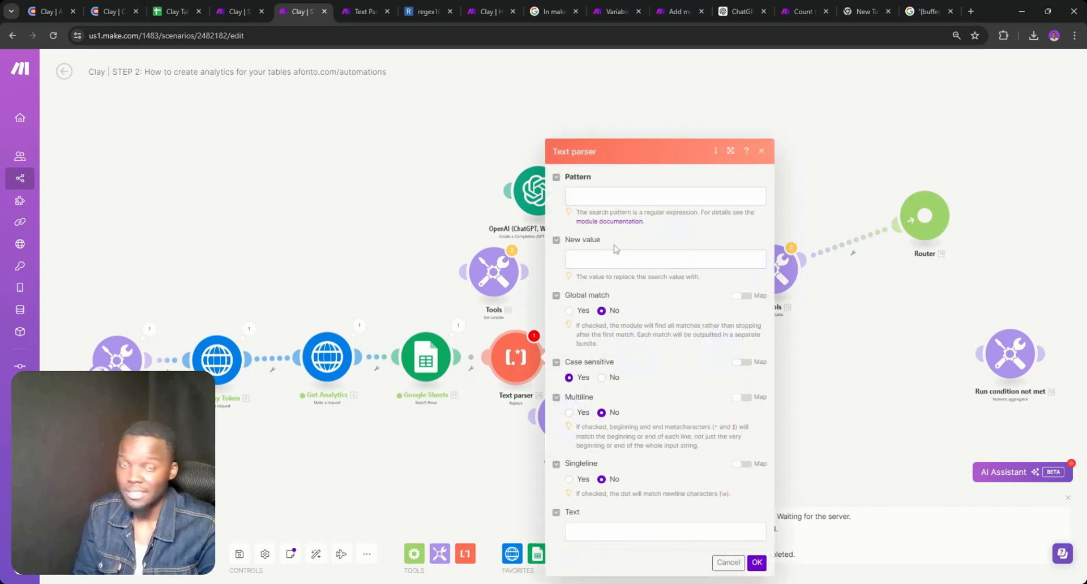
{"action": "left_click", "coordinate": [616, 195]}
{"action": "key", "text": "ctrl+v"}
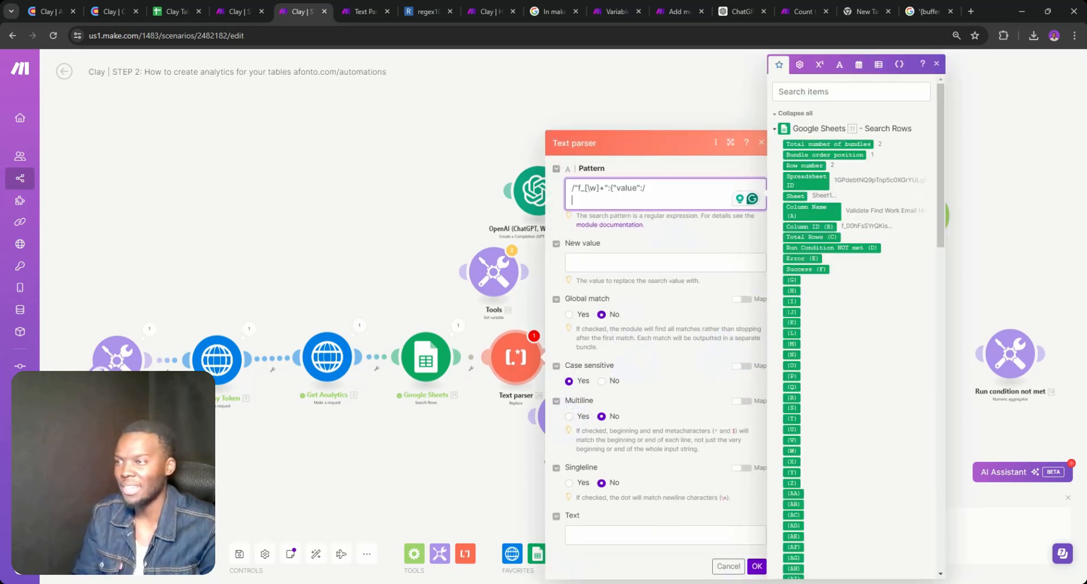
{"action": "left_click", "coordinate": [627, 251]}
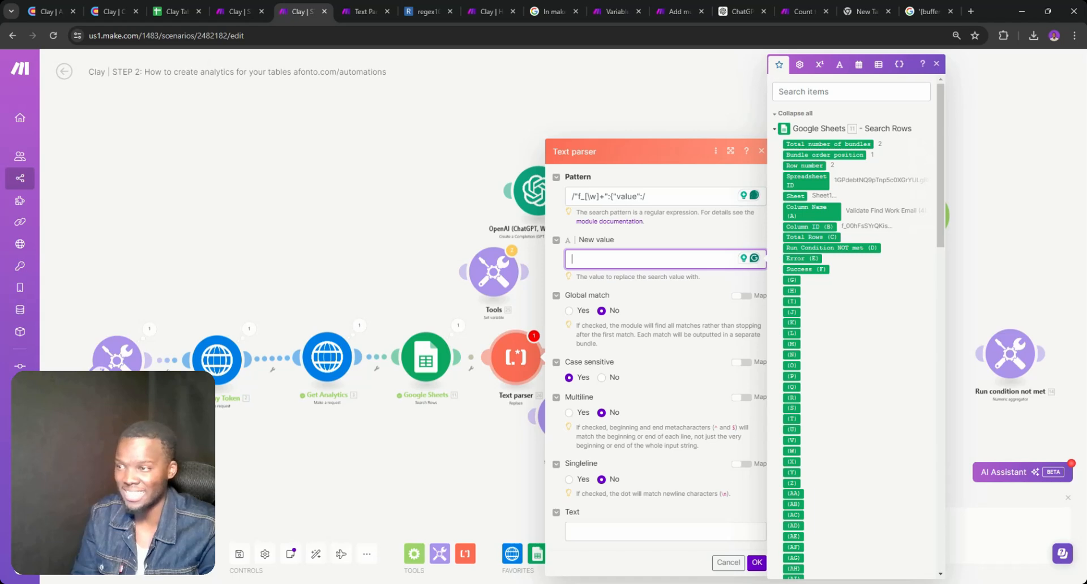
{"action": "scroll", "coordinate": [831, 222], "scroll_direction": "down", "scroll_amount": 4}
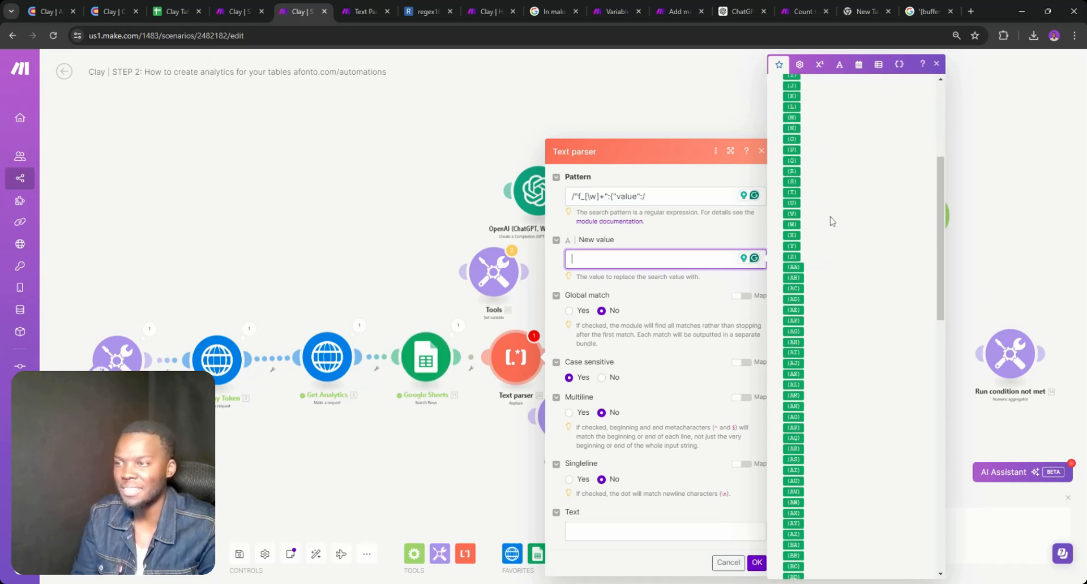
{"action": "scroll", "coordinate": [811, 224], "scroll_direction": "up", "scroll_amount": 5}
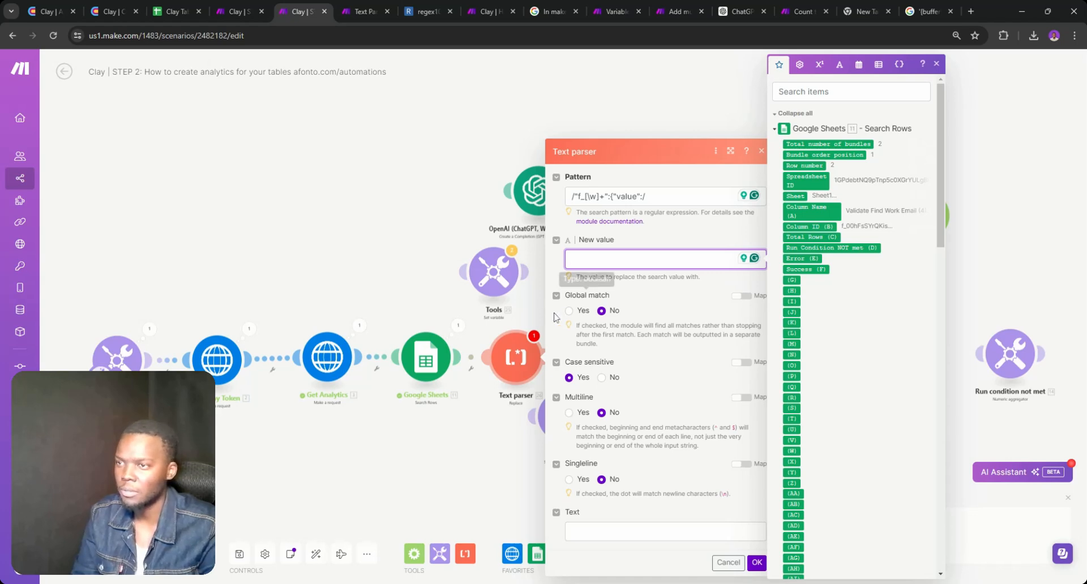
{"action": "left_click", "coordinate": [485, 310]}
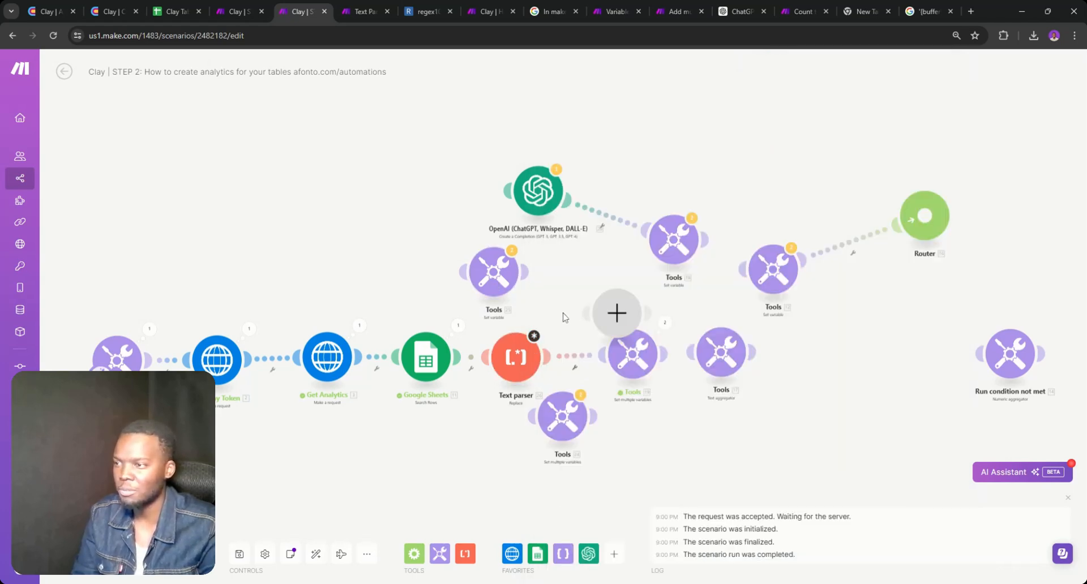
- Copy the replacement string containing "column id":"Afonto","value" from the Test variable's replace function into the Text parser's New value
{"action": "left_click", "coordinate": [677, 249]}
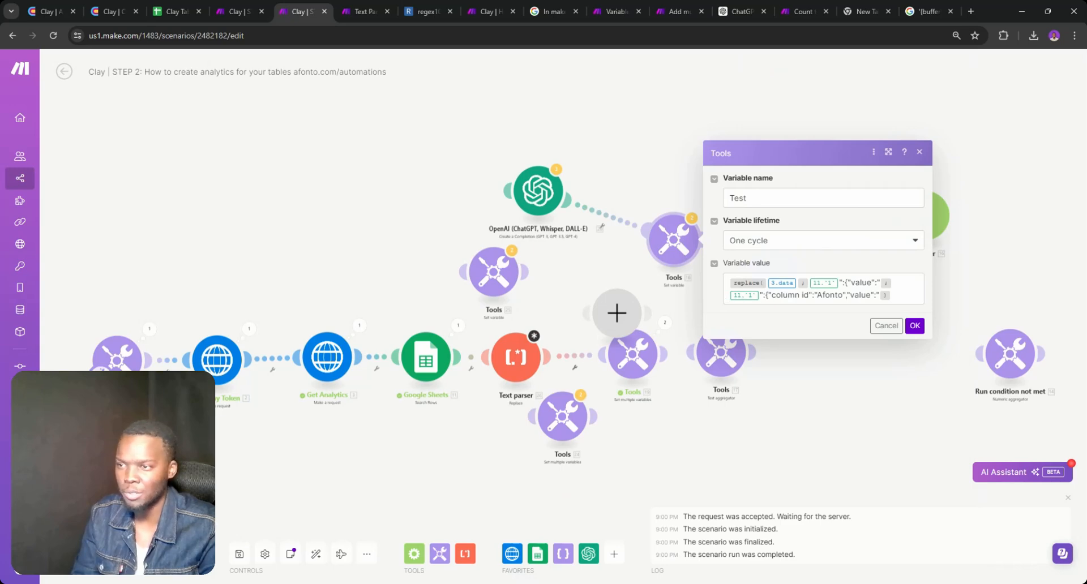
{"action": "left_click", "coordinate": [878, 294]}
{"action": "mouse_move", "coordinate": [878, 295]}
{"action": "left_mouse_down"}
{"action": "mouse_move", "coordinate": [731, 293]}
{"action": "mouse_move", "coordinate": [893, 282]}
{"action": "left_mouse_up"}
{"action": "left_click", "coordinate": [515, 356]}
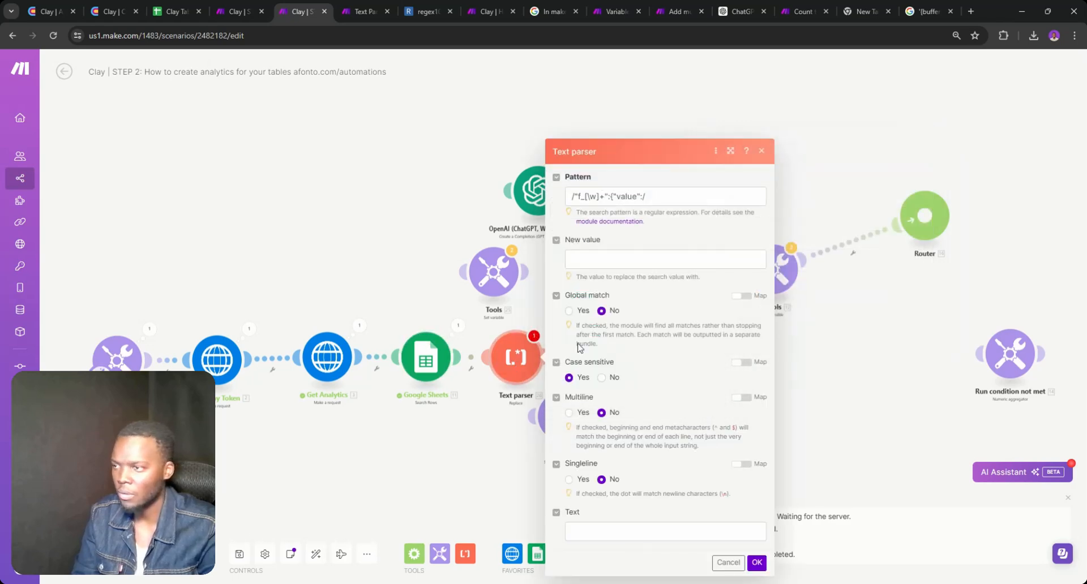
{"action": "left_click", "coordinate": [651, 259]}
{"action": "key", "text": "ctrl+v"}
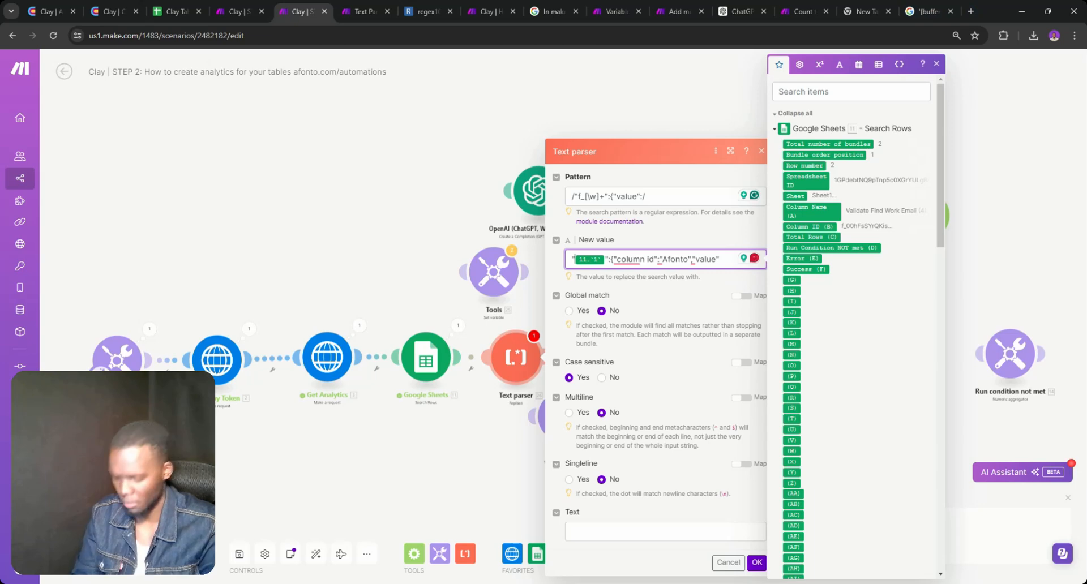
- Enable Global match in the Text parser, map Get Analytics' Data into Text, and save the module settings
{"action": "left_click", "coordinate": [568, 310]}
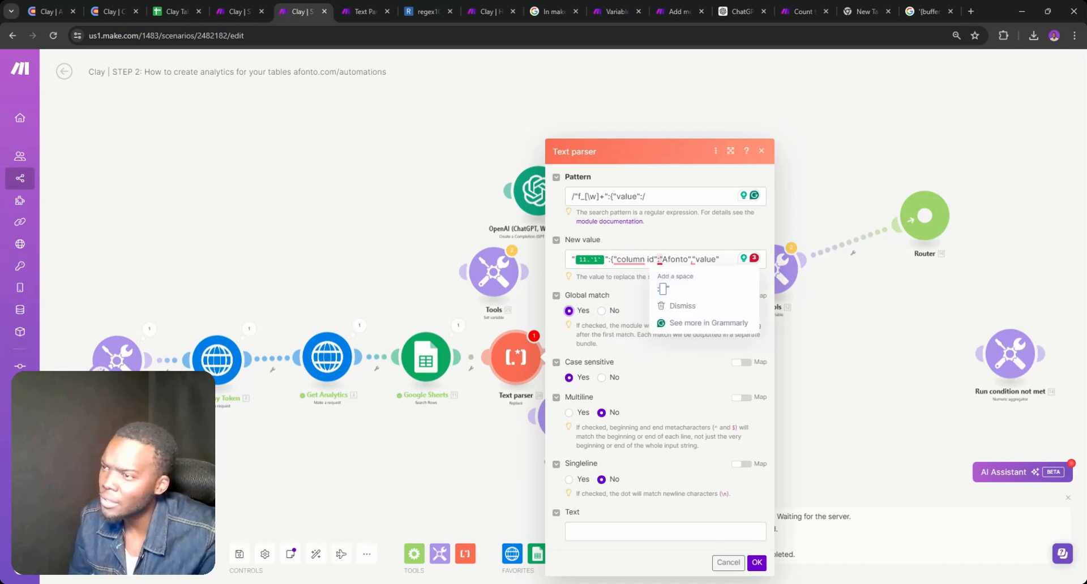
{"action": "double_click", "coordinate": [674, 259]}
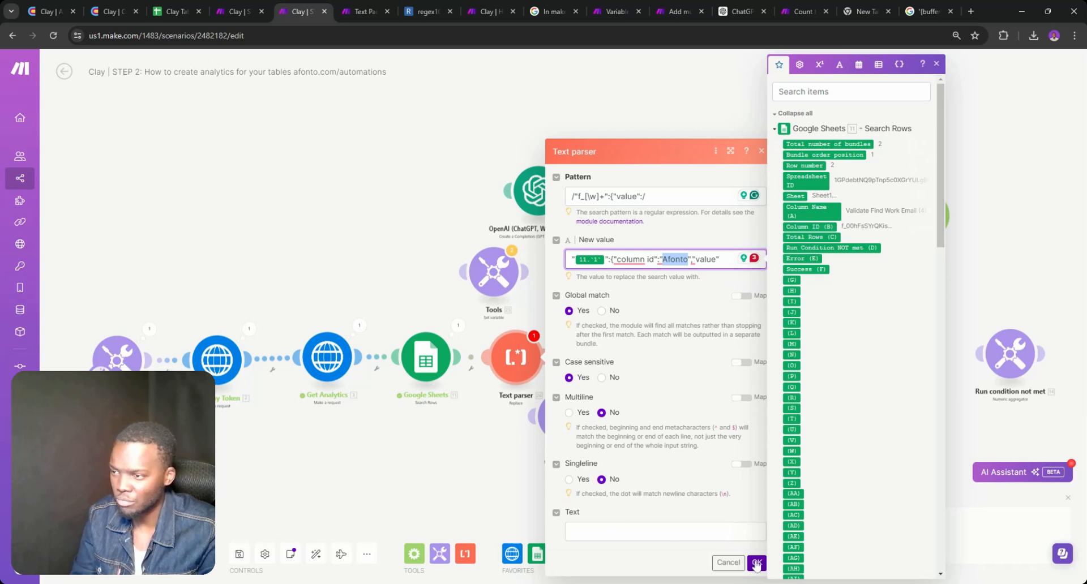
{"action": "left_click", "coordinate": [676, 530]}
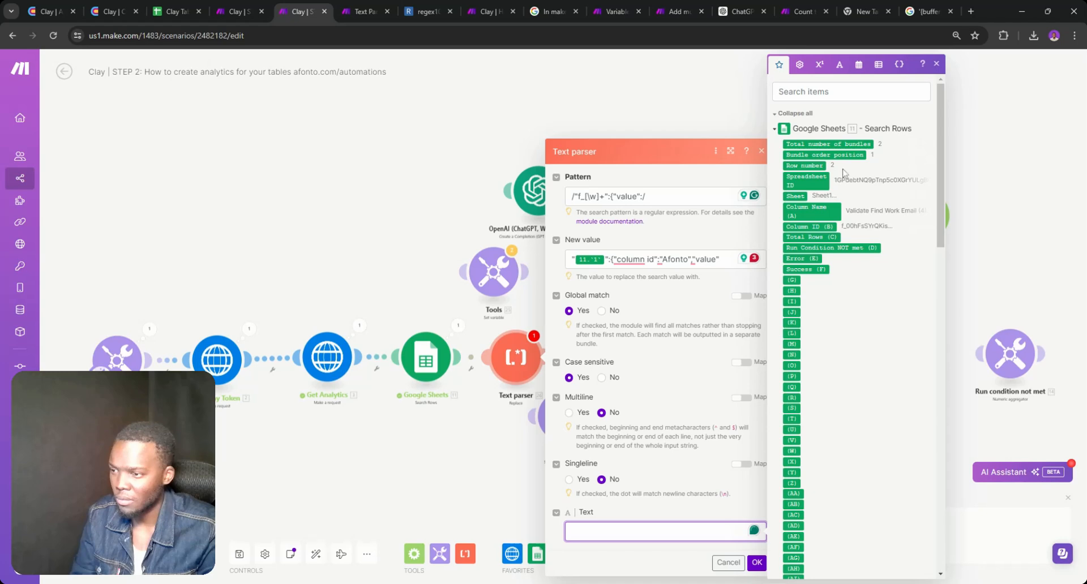
{"action": "scroll", "coordinate": [799, 400], "scroll_direction": "down", "scroll_amount": 15}
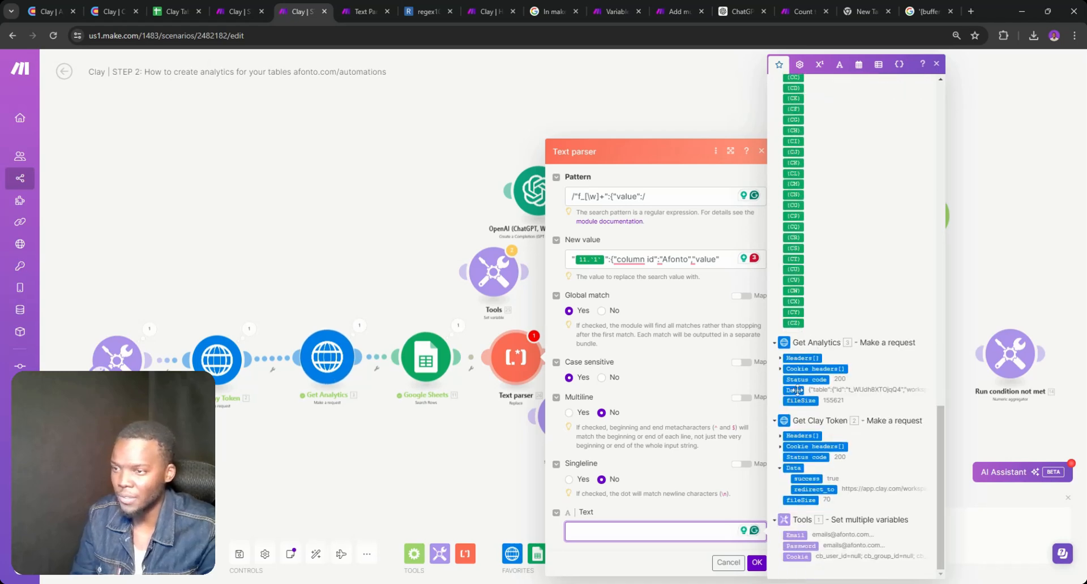
{"action": "left_click", "coordinate": [793, 390]}
{"action": "left_click", "coordinate": [757, 562]}
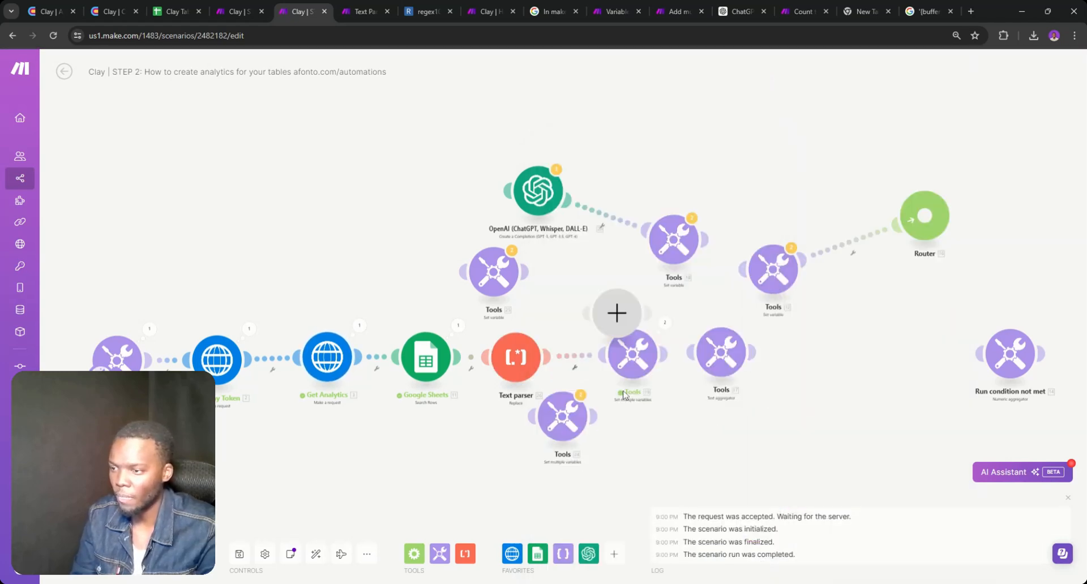
- Unlink the Text parser from the Set multiple variables module and run the scenario once
{"action": "left_click", "coordinate": [591, 365]}
{"action": "left_click", "coordinate": [290, 464]}
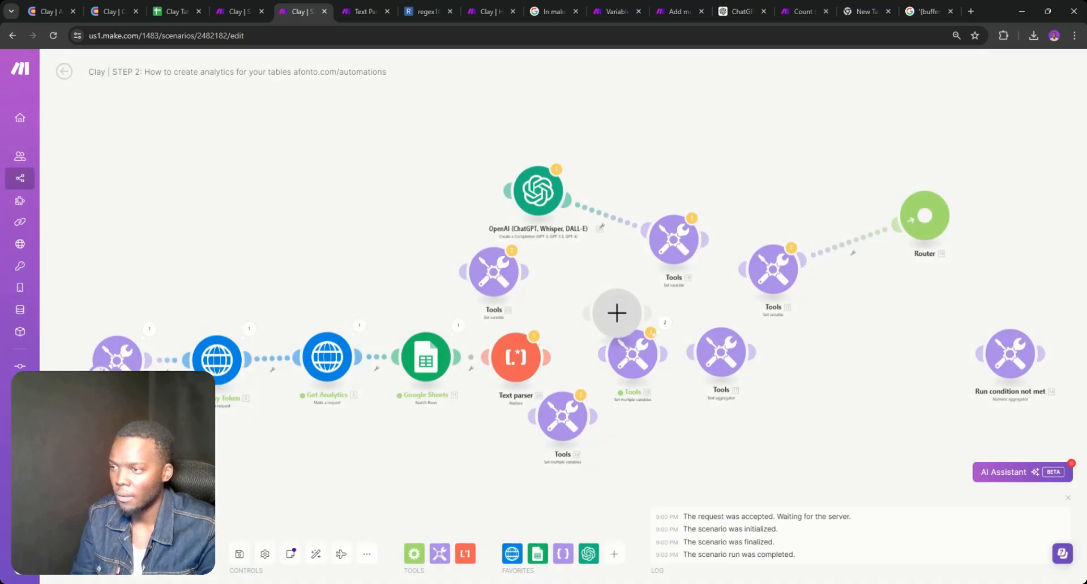
{"action": "left_click", "coordinate": [320, 563]}
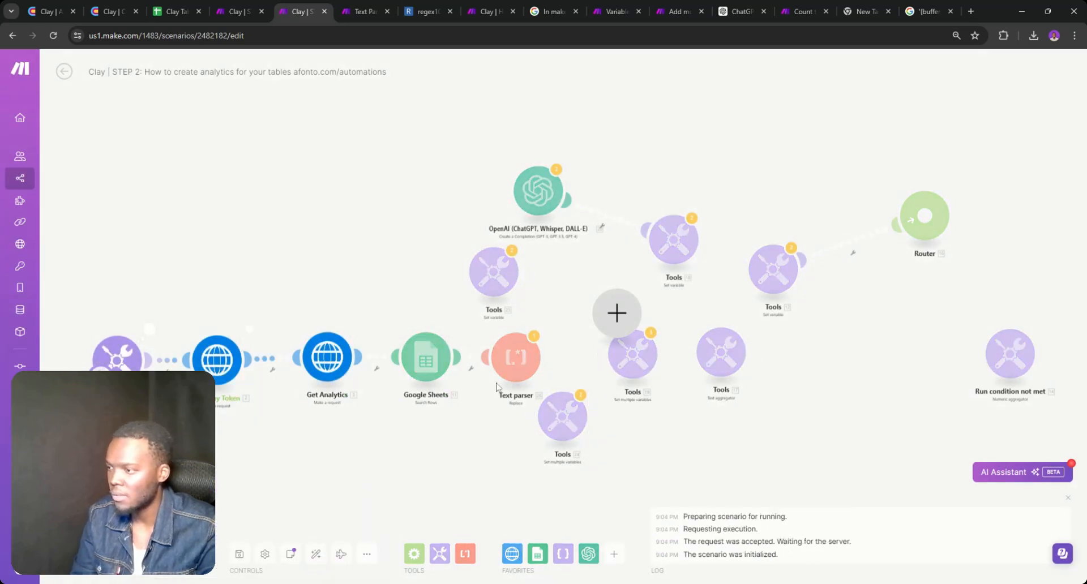
- Expand the output text of the Text parser's Operation 1 and search it for "afonto"
{"action": "left_click", "coordinate": [538, 333]}
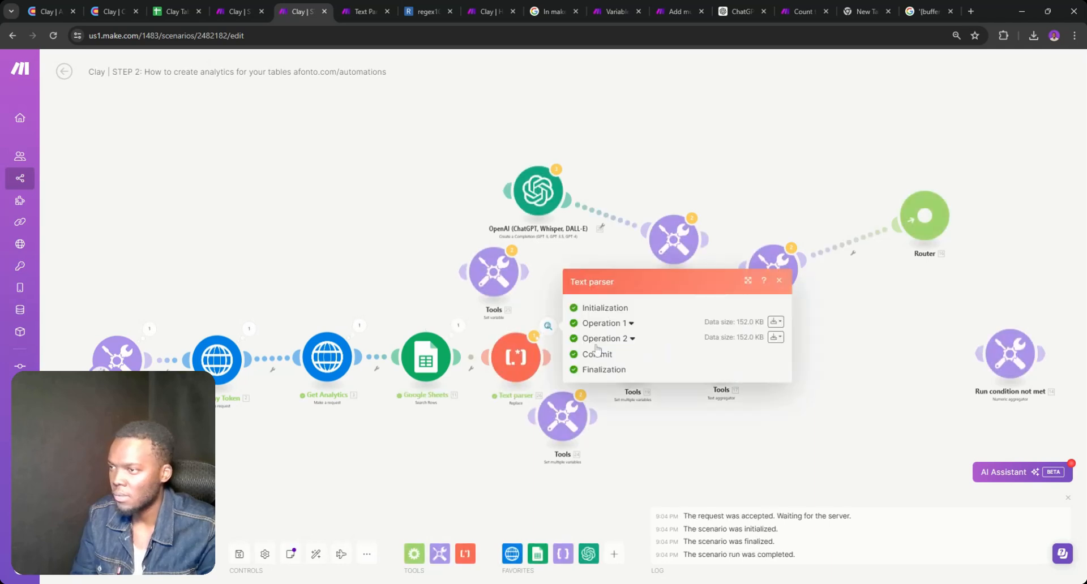
{"action": "left_click", "coordinate": [604, 323]}
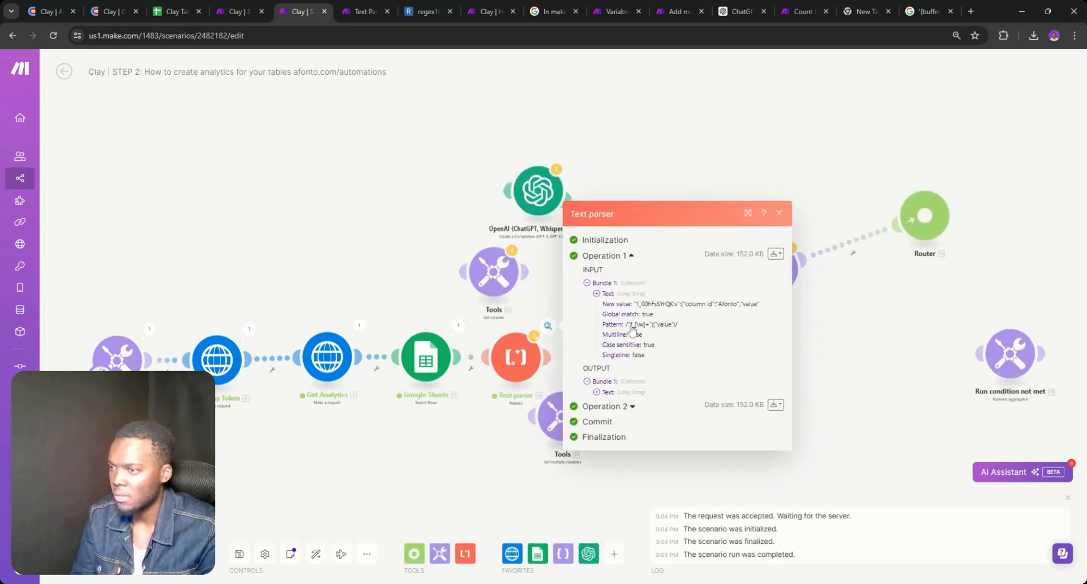
{"action": "left_click", "coordinate": [597, 391]}
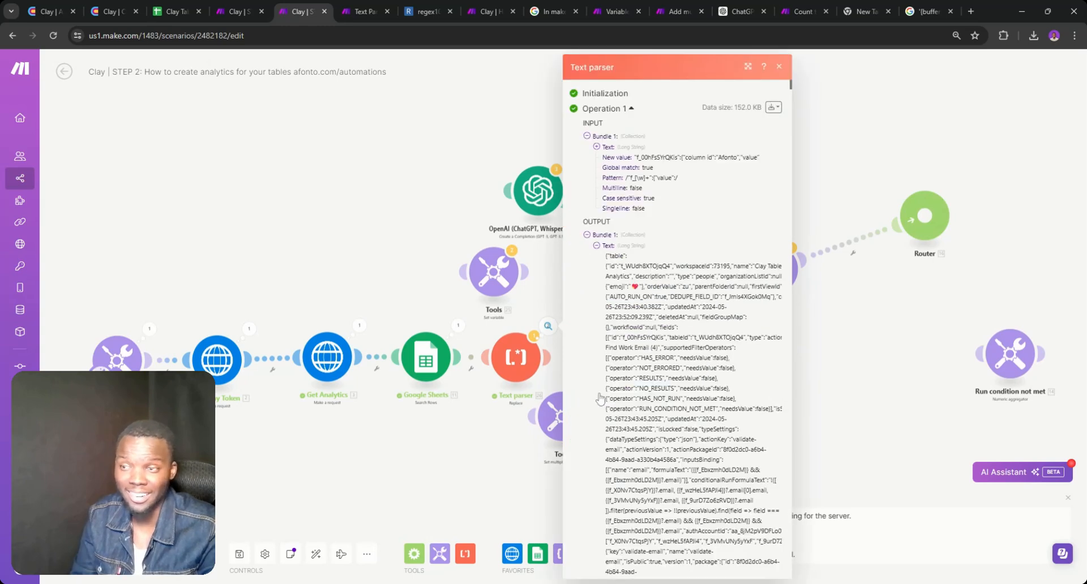
{"action": "key", "text": "ctrl+f"}
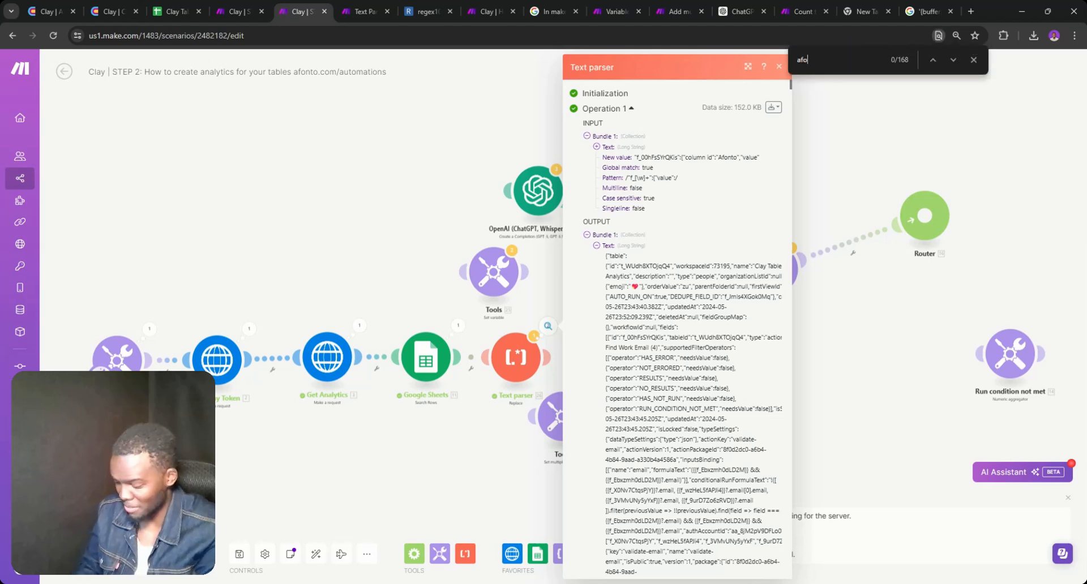
{"action": "type", "text": "afonto"}
{"action": "key", "text": "Return"}
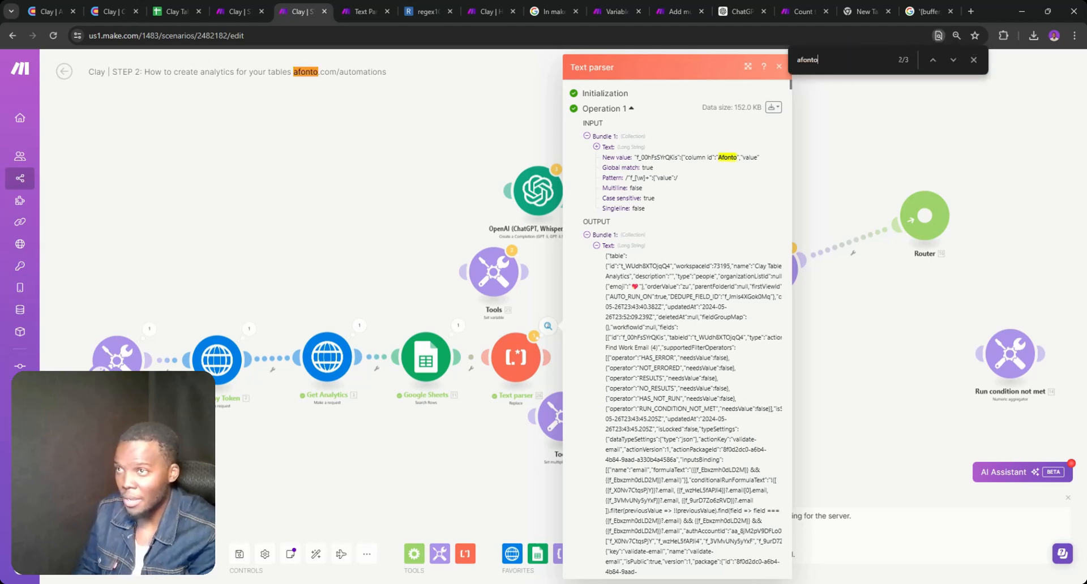
{"action": "scroll", "coordinate": [679, 340], "scroll_direction": "down", "scroll_amount": 15}
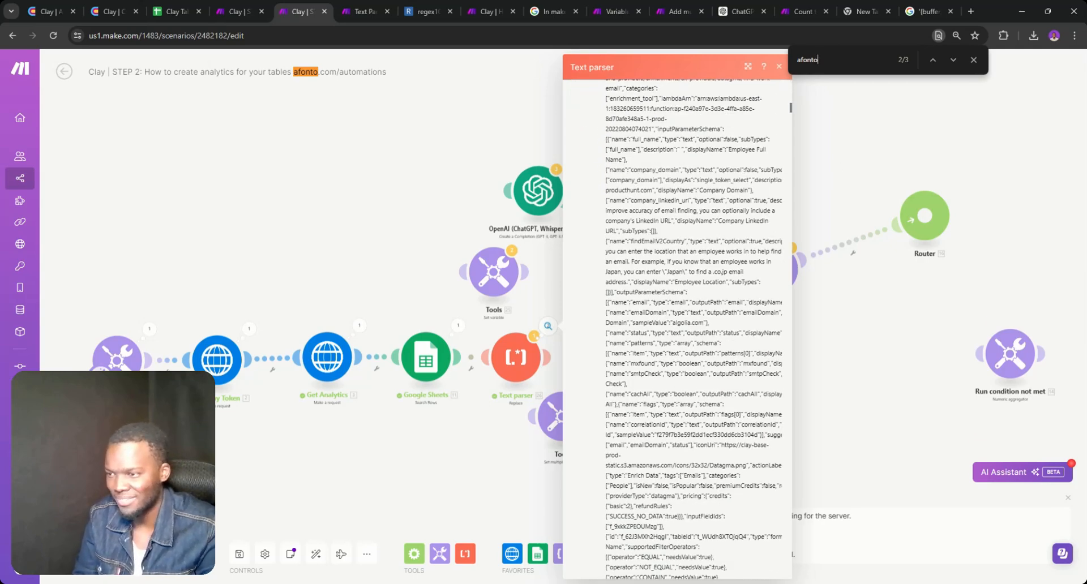
{"action": "key", "text": "Return"}
{"action": "left_click", "coordinate": [951, 60]}
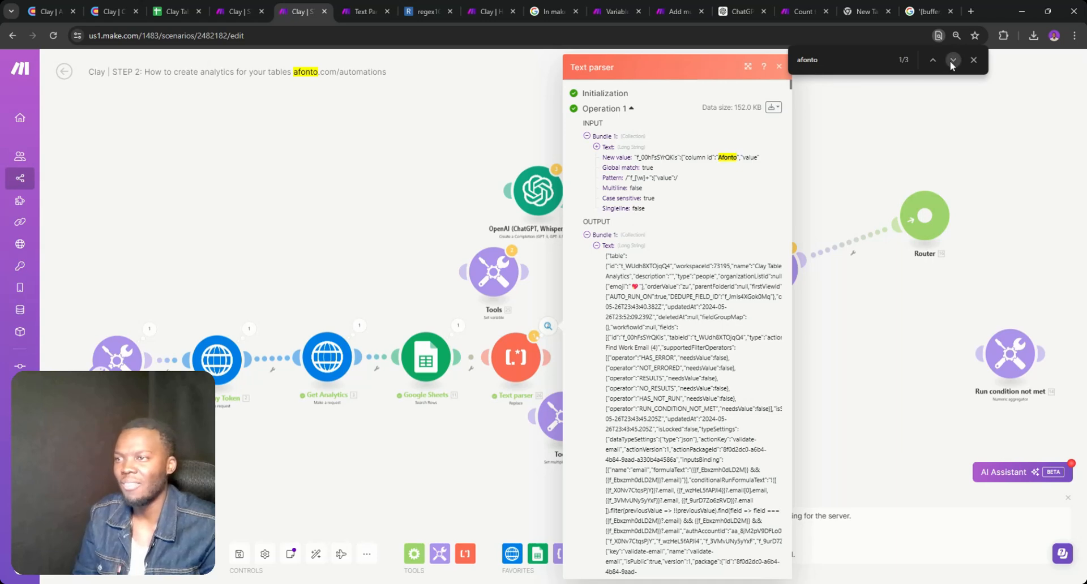
- Copy the column ID f_00hFsSYrQKis from the operation's New value and go through its occurrences in the output text
{"action": "double_click", "coordinate": [667, 157]}
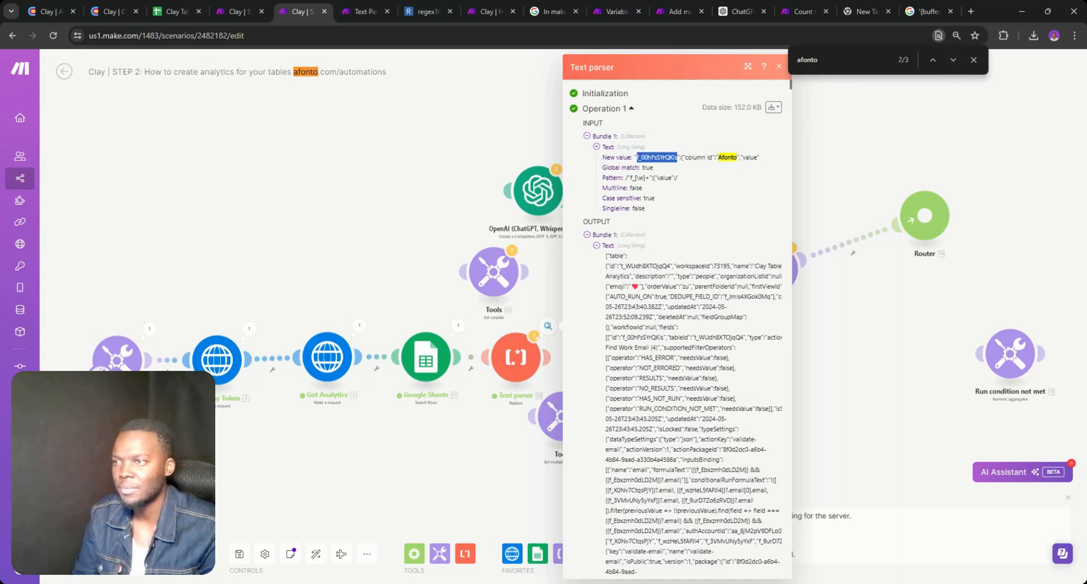
{"action": "key", "text": "ctrl+c"}
{"action": "key", "text": "ctrl+f"}
{"action": "key", "text": "ctrl+v"}
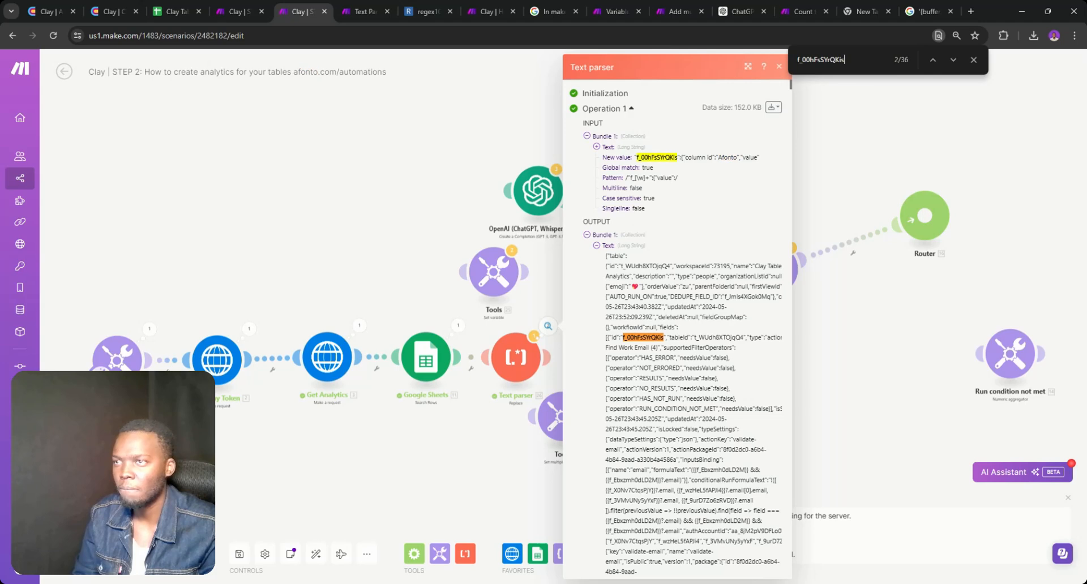
{"action": "key", "text": "Return"}
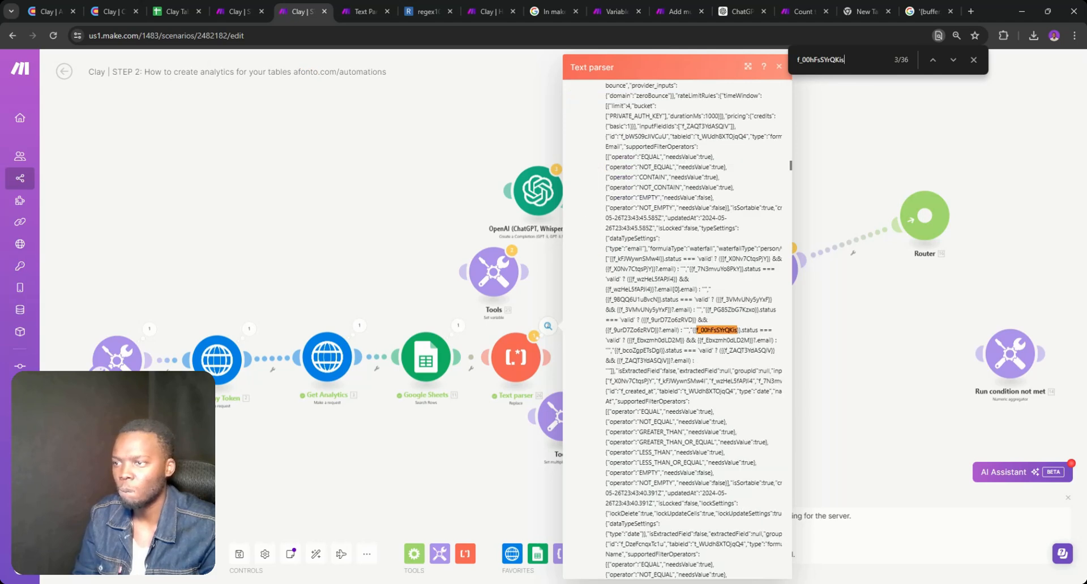
{"action": "key", "text": "Return"}
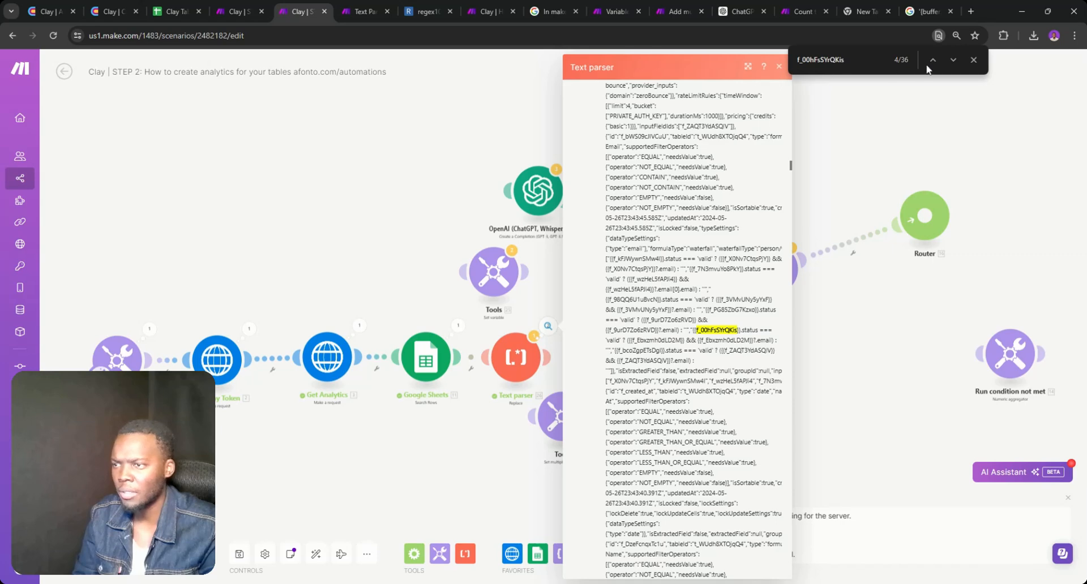
{"action": "left_click", "coordinate": [953, 61]}
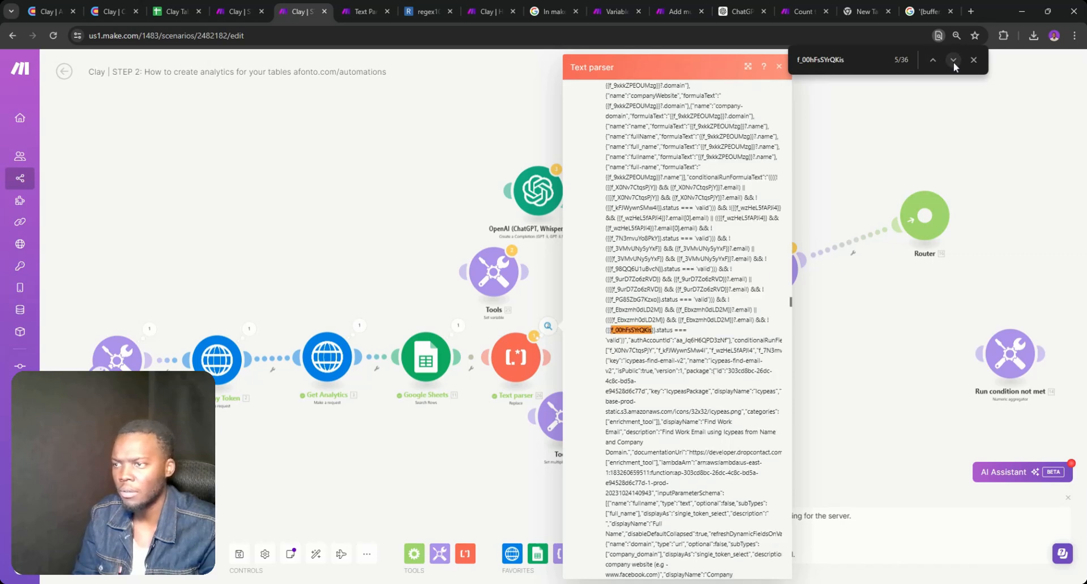
{"action": "left_click", "coordinate": [953, 61]}
{"action": "left_click", "coordinate": [953, 61]}
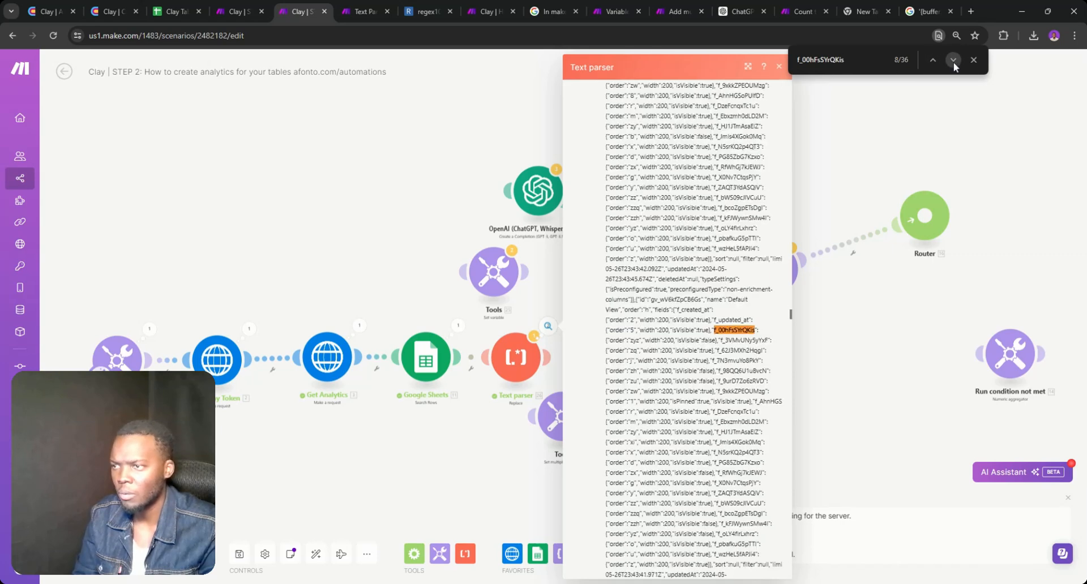
{"action": "left_click", "coordinate": [953, 61]}
{"action": "left_click", "coordinate": [953, 61]}
{"action": "left_click", "coordinate": [953, 61]}
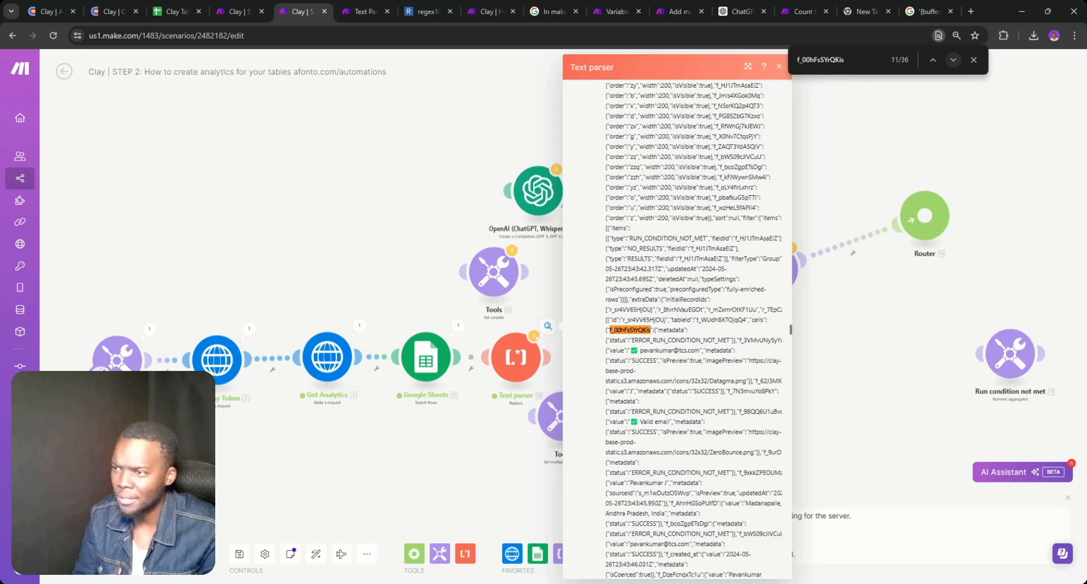
{"action": "left_click", "coordinate": [953, 61]}
{"action": "left_click", "coordinate": [953, 61]}
{"action": "left_click", "coordinate": [953, 61]}
{"action": "left_click", "coordinate": [953, 61]}
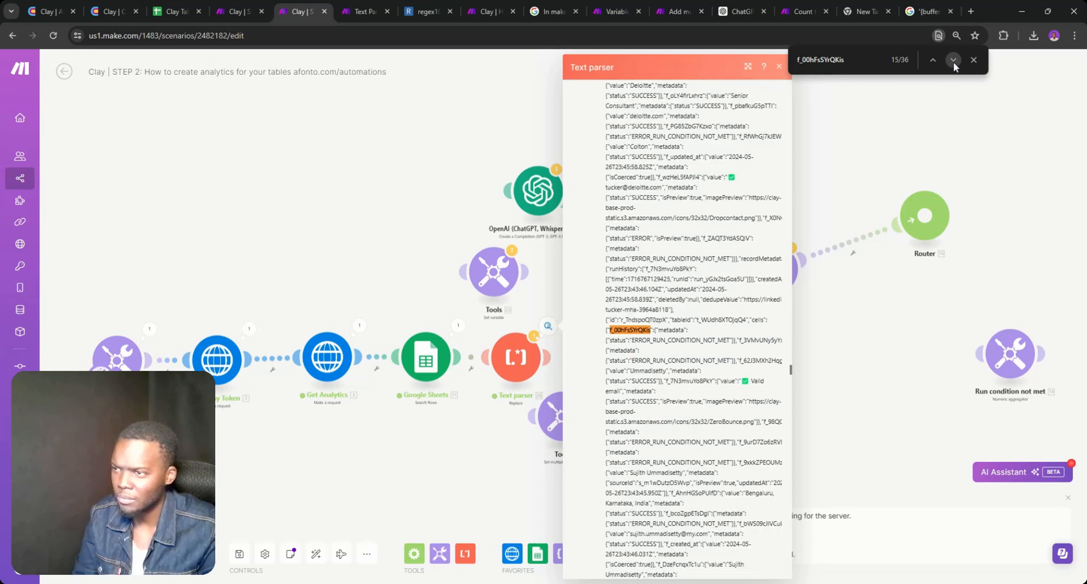
{"action": "left_click", "coordinate": [953, 61]}
{"action": "left_click", "coordinate": [953, 61]}
{"action": "left_click", "coordinate": [953, 61]}
{"action": "left_click", "coordinate": [953, 61]}
{"action": "left_click", "coordinate": [953, 61]}
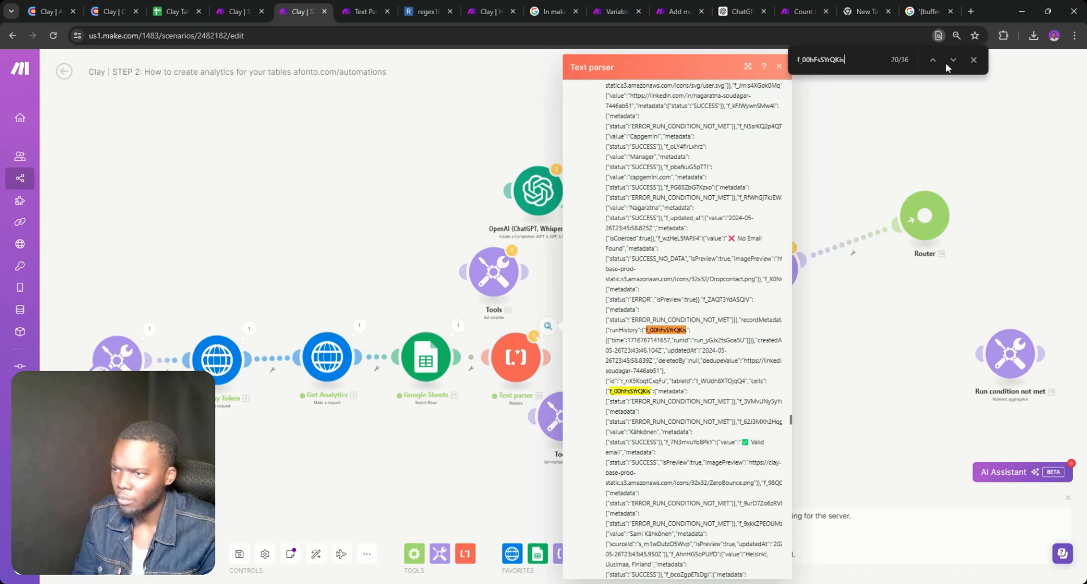
{"action": "left_click", "coordinate": [950, 65]}
{"action": "left_click", "coordinate": [950, 66]}
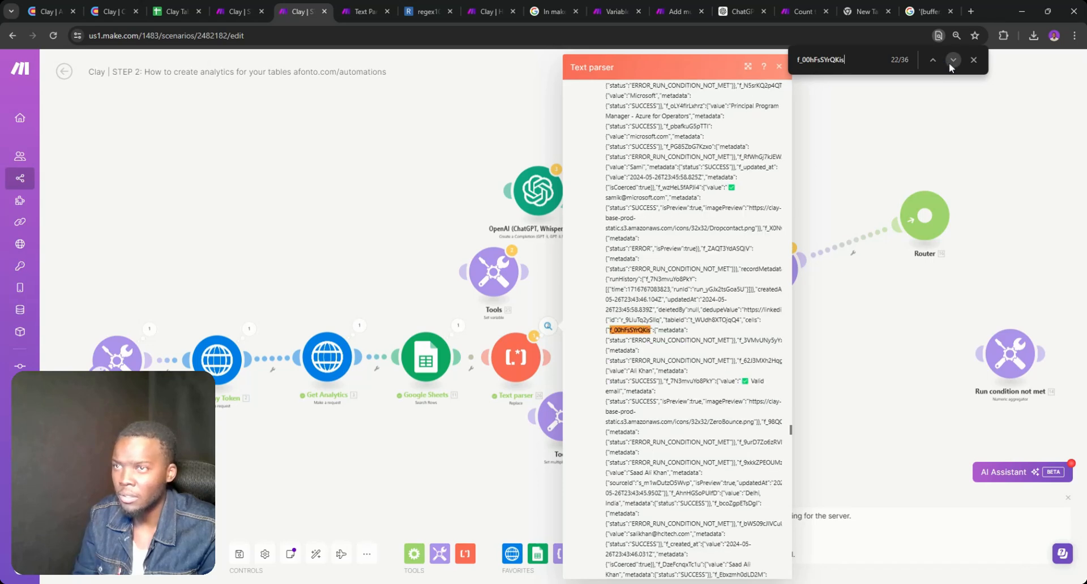
{"action": "left_click", "coordinate": [949, 65]}
{"action": "left_click", "coordinate": [950, 65]}
{"action": "left_click", "coordinate": [950, 66]}
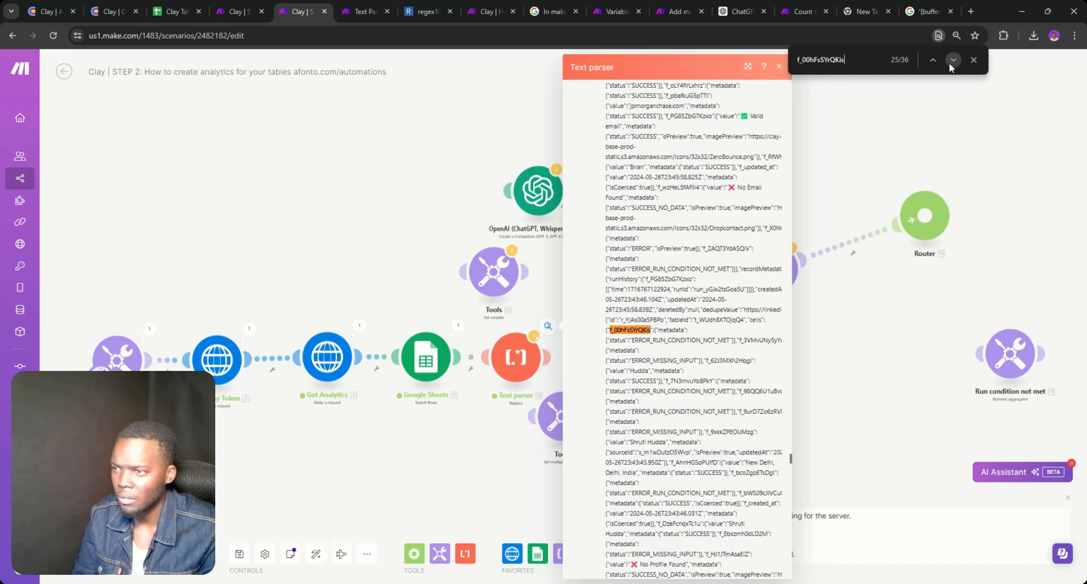
{"action": "left_click", "coordinate": [950, 66]}
{"action": "left_click", "coordinate": [950, 66]}
{"action": "left_click", "coordinate": [950, 66]}
{"action": "left_click", "coordinate": [950, 66]}
{"action": "left_click", "coordinate": [950, 66]}
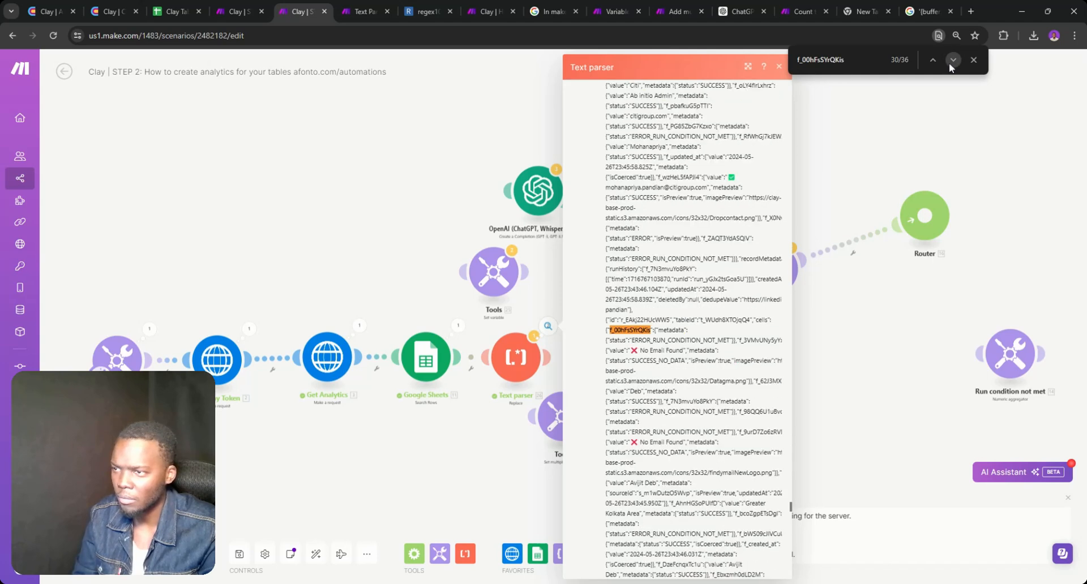
{"action": "left_click", "coordinate": [949, 66]}
{"action": "left_click", "coordinate": [950, 66]}
{"action": "left_click", "coordinate": [950, 66]}
{"action": "left_click", "coordinate": [950, 65]}
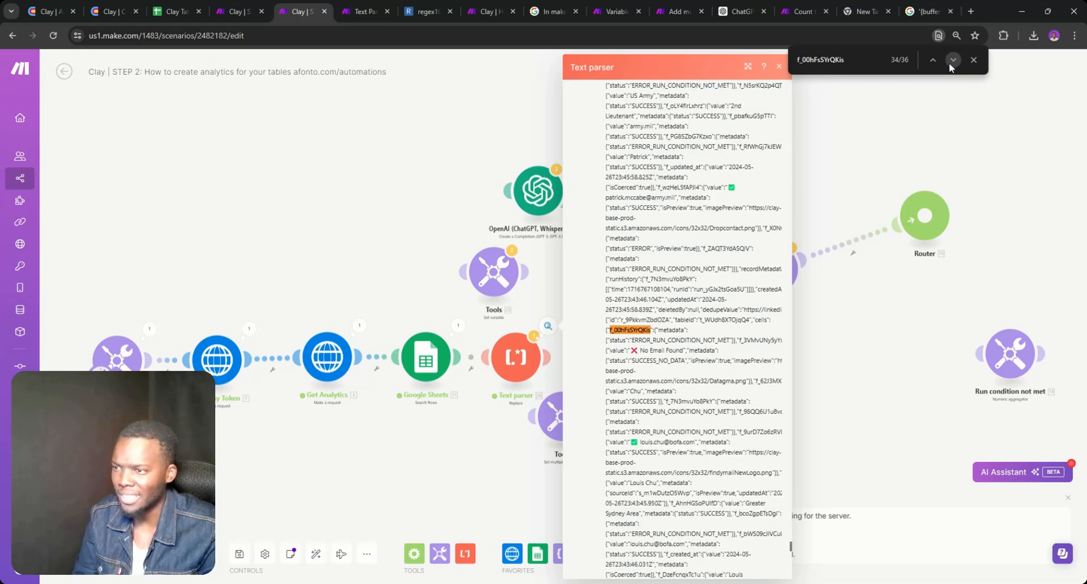
{"action": "left_click", "coordinate": [950, 66]}
{"action": "left_click", "coordinate": [950, 65]}
{"action": "left_click", "coordinate": [950, 66]}
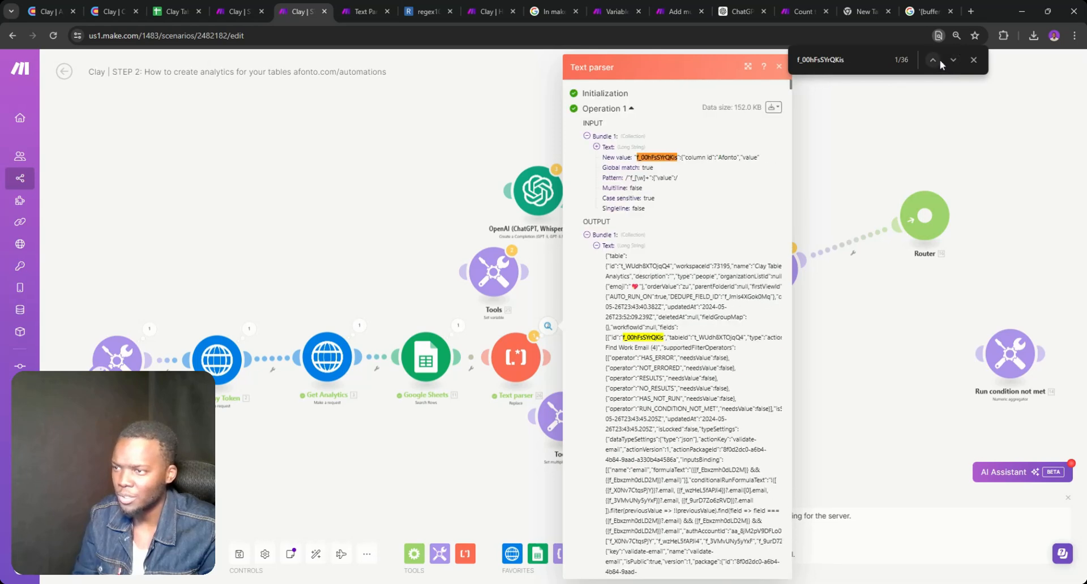
{"action": "left_click", "coordinate": [940, 59]}
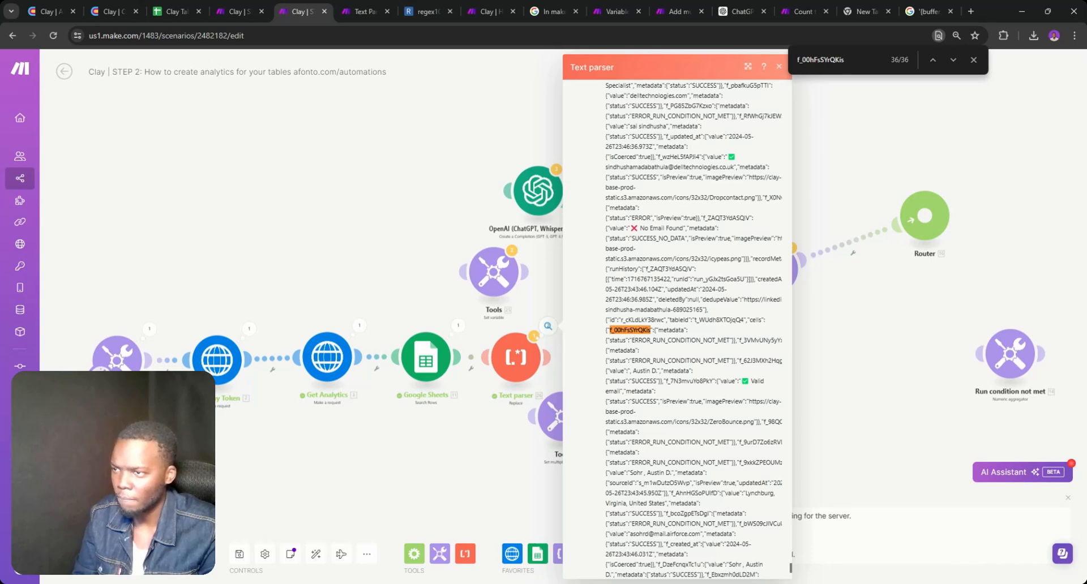
- Search the Text parser output for the column ID f_7N3mvuYo8PkY and check several of its occurrences
{"action": "double_click", "coordinate": [688, 381]}
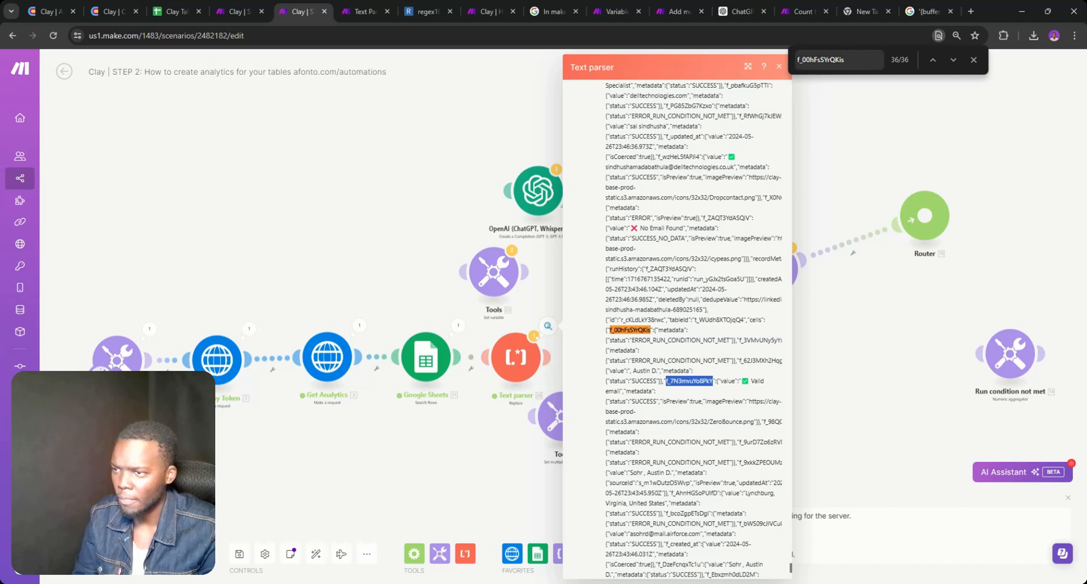
{"action": "key", "text": "ctrl+f"}
{"action": "key", "text": "ctrl+v"}
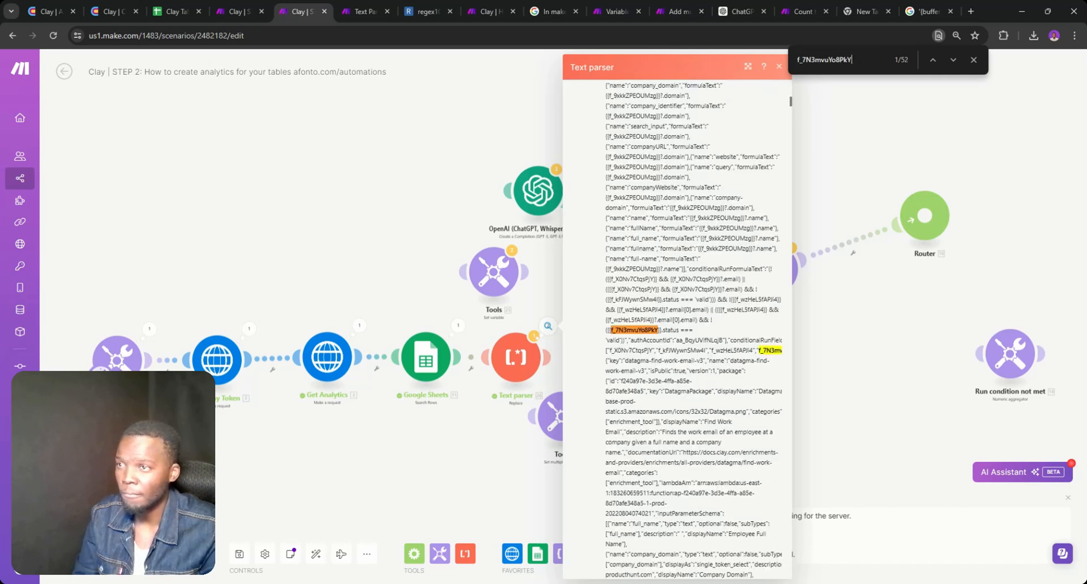
{"action": "left_click", "coordinate": [952, 59]}
{"action": "left_click", "coordinate": [952, 59]}
{"action": "left_click", "coordinate": [952, 59]}
{"action": "left_click", "coordinate": [952, 59]}
{"action": "left_click", "coordinate": [952, 60]}
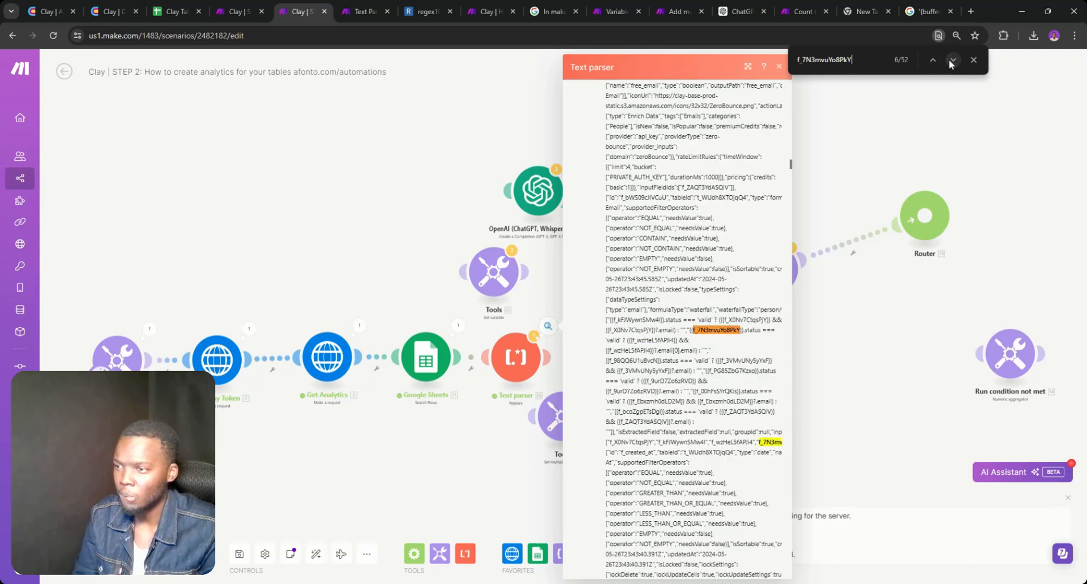
{"action": "left_click", "coordinate": [953, 59]}
{"action": "left_click", "coordinate": [937, 59]}
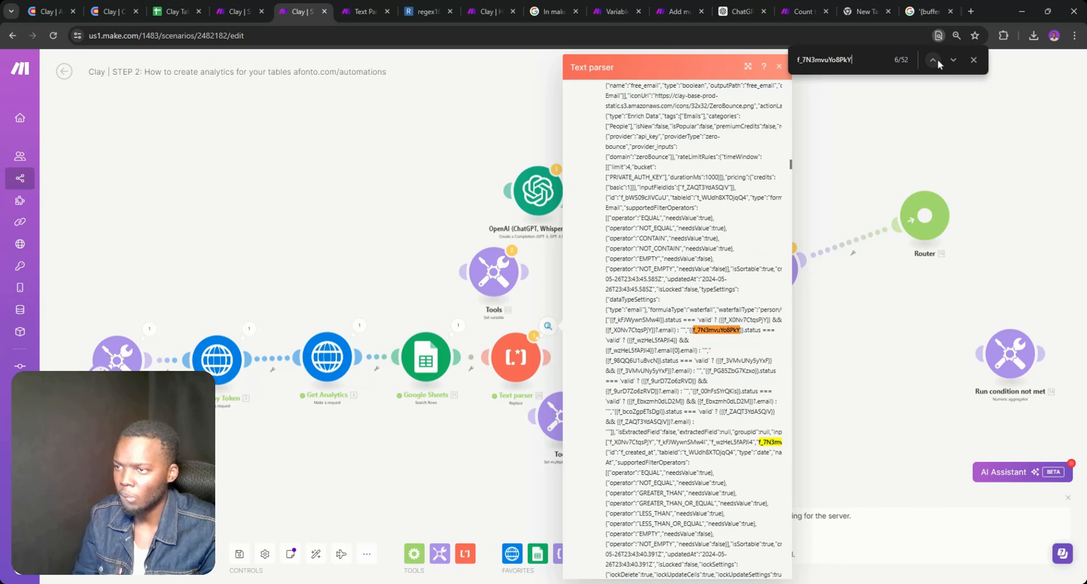
{"action": "left_click", "coordinate": [937, 59]}
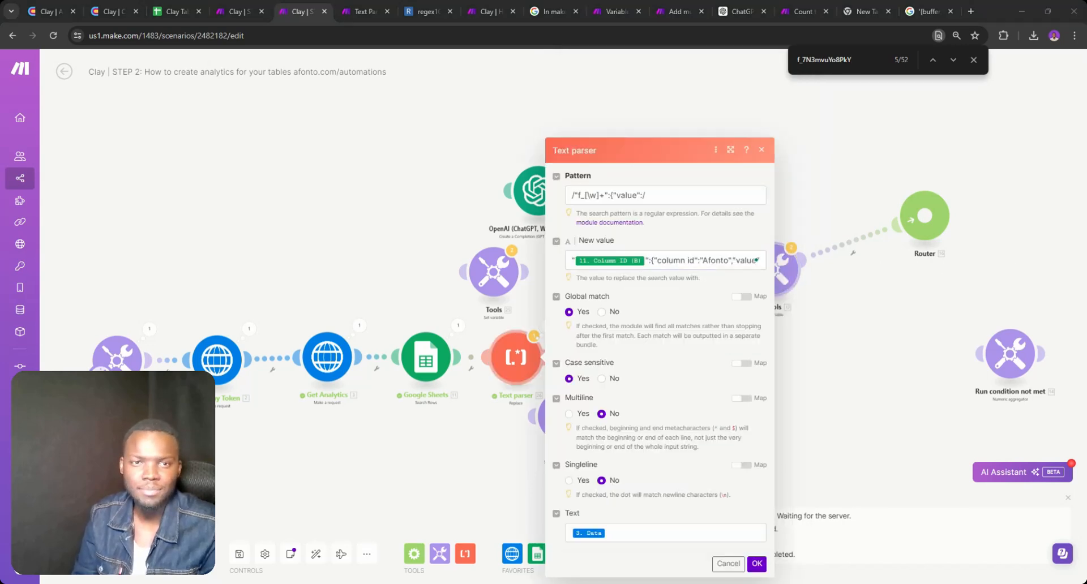
- Replace the Text parser's New value with only the plain text Afonto and save the module
{"action": "left_click", "coordinate": [702, 260]}
{"action": "key", "text": "BackSpace"}
{"action": "key", "text": "BackSpace"}
{"action": "key", "text": "BackSpace"}
{"action": "key", "text": "BackSpace"}
{"action": "key", "text": "BackSpace"}
{"action": "key", "text": "BackSpace"}
{"action": "key", "text": "BackSpace"}
{"action": "key", "text": "BackSpace"}
{"action": "key", "text": "BackSpace"}
{"action": "key", "text": "BackSpace"}
{"action": "key", "text": "BackSpace"}
{"action": "key", "text": "BackSpace"}
{"action": "key", "text": "BackSpace"}
{"action": "key", "text": "BackSpace"}
{"action": "key", "text": "BackSpace"}
{"action": "key", "text": "BackSpace"}
{"action": "key", "text": "BackSpace"}
{"action": "key", "text": "BackSpace"}
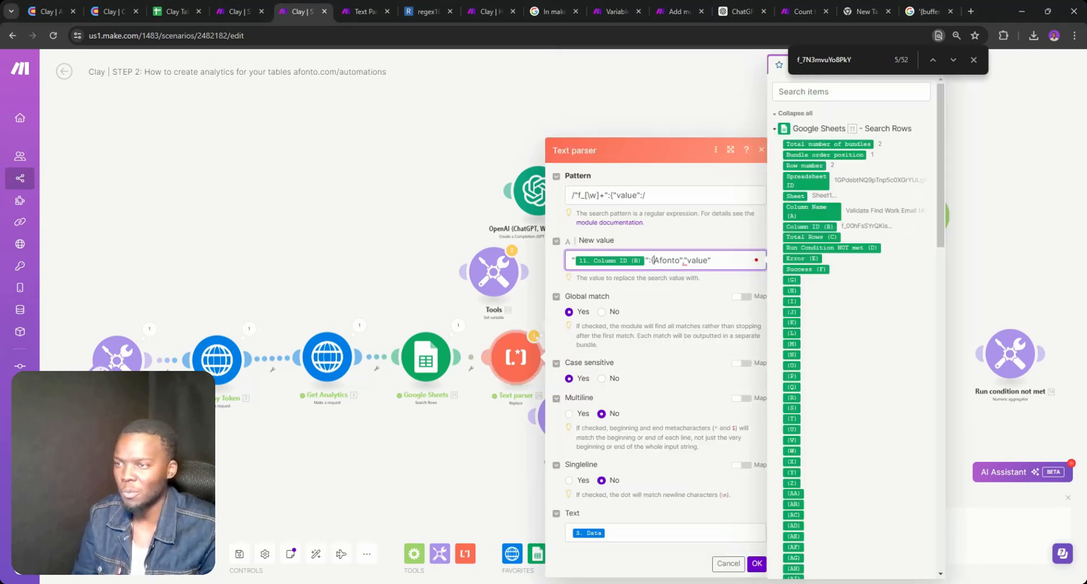
{"action": "key", "text": "BackSpace"}
{"action": "key", "text": "BackSpace"}
{"action": "key", "text": "BackSpace"}
{"action": "key", "text": "BackSpace"}
{"action": "key", "text": "BackSpace"}
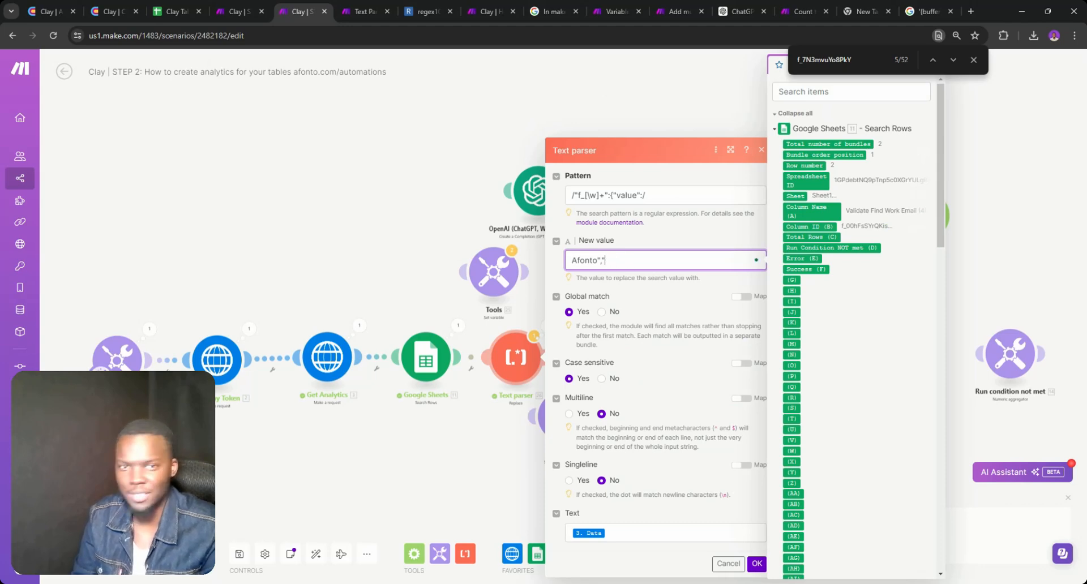
{"action": "left_click", "coordinate": [328, 456]}
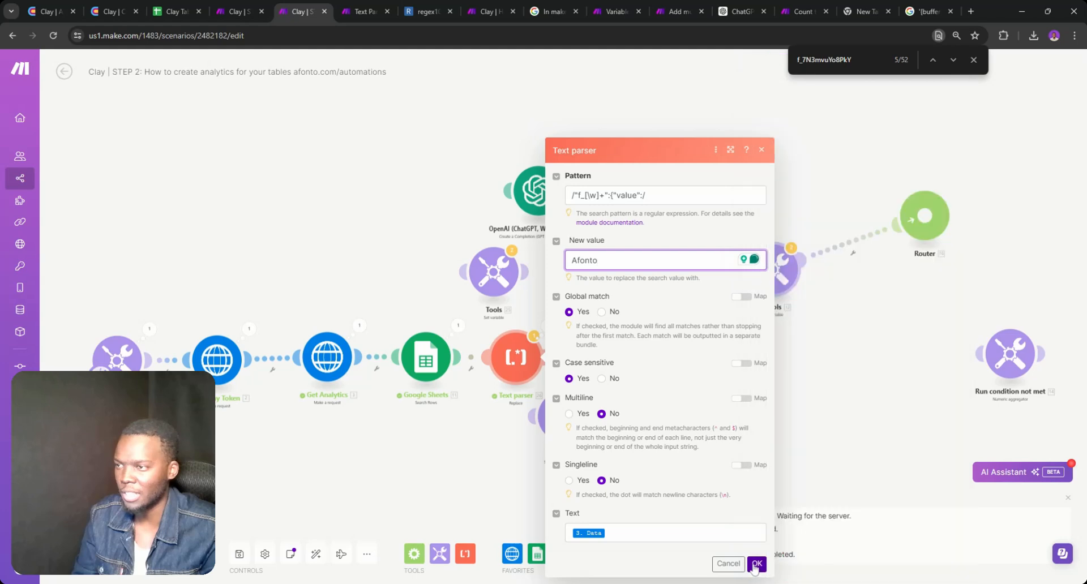
- Run the scenario once despite the last-module warning and expand the output text of the Text parser's Operation 1
{"action": "left_click", "coordinate": [113, 552]}
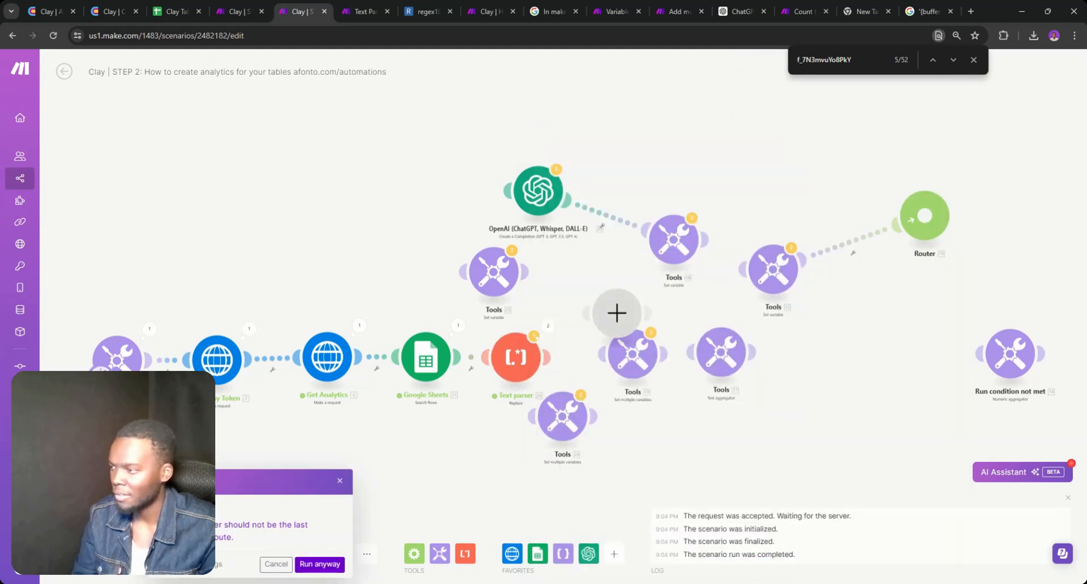
{"action": "left_click", "coordinate": [305, 564]}
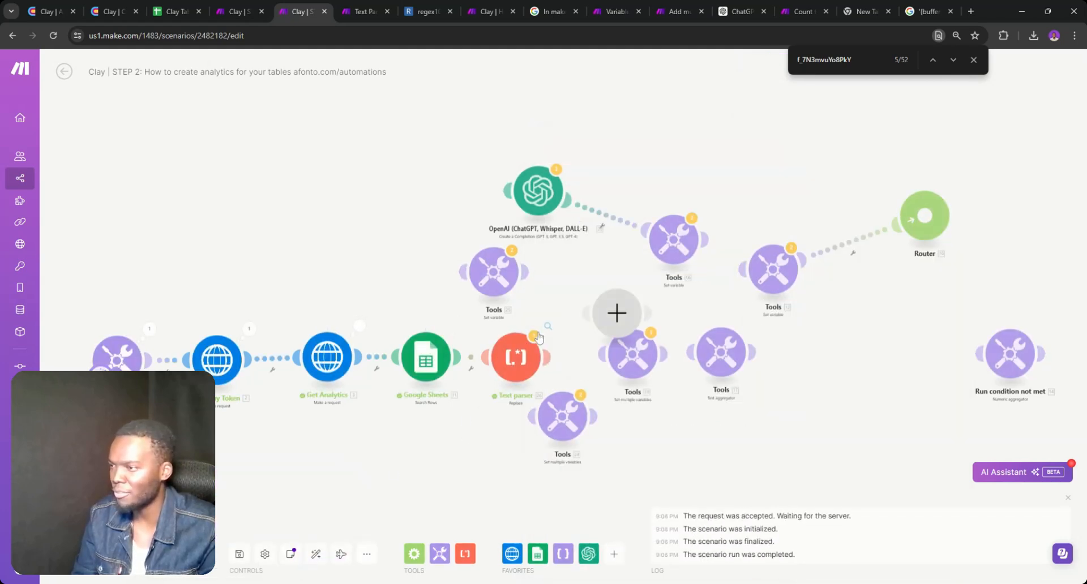
{"action": "left_click", "coordinate": [547, 324]}
{"action": "left_click", "coordinate": [588, 325]}
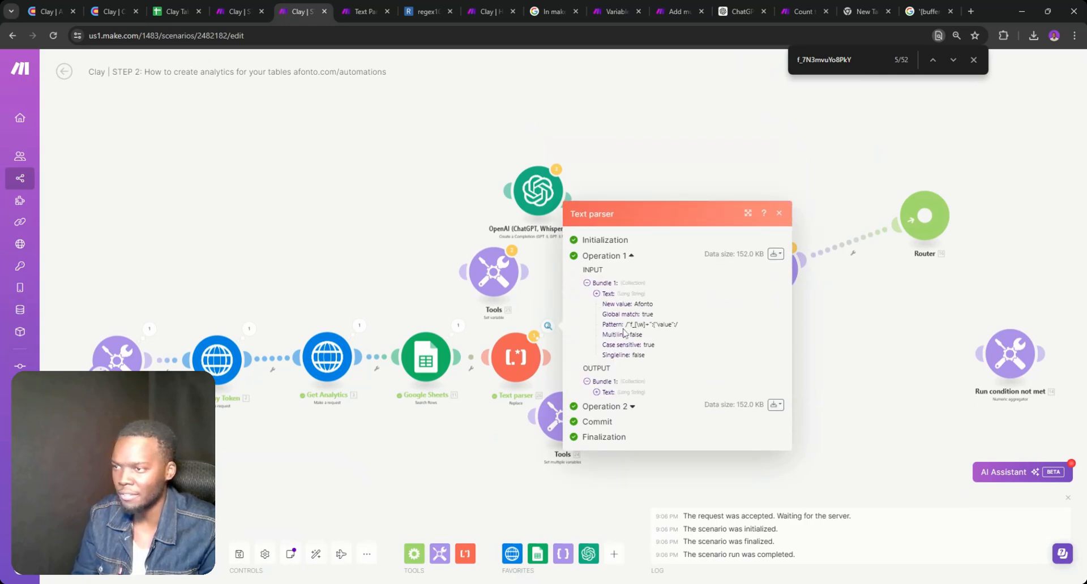
{"action": "left_click", "coordinate": [604, 393]}
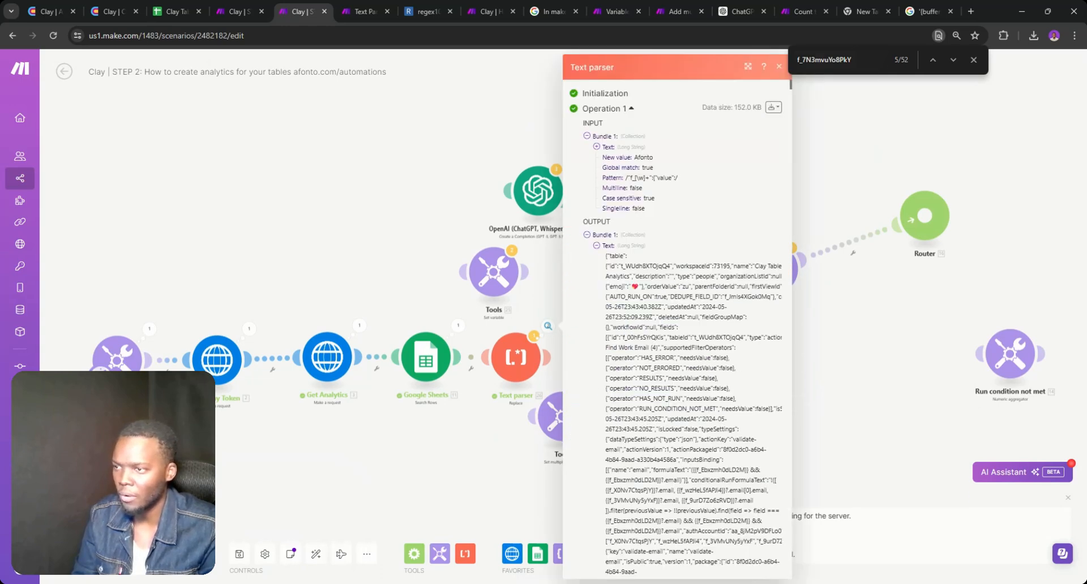
- Search the Text parser's Operation 1 output for "afonto" and read through the output text
{"action": "double_click", "coordinate": [824, 60]}
{"action": "type", "text": "afont"}
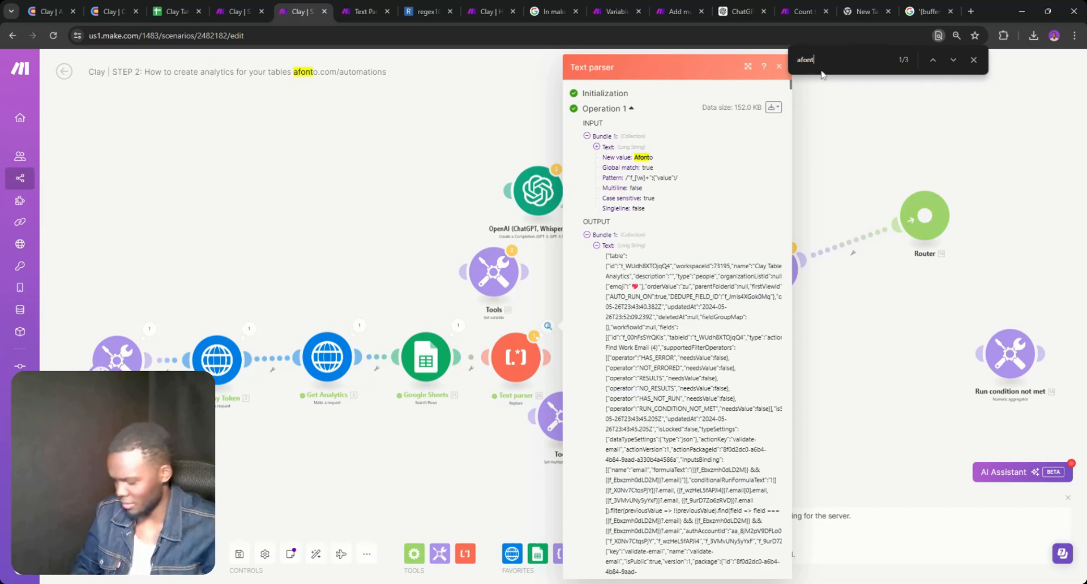
{"action": "type", "text": "o"}
{"action": "scroll", "coordinate": [693, 328], "scroll_direction": "down", "scroll_amount": 15}
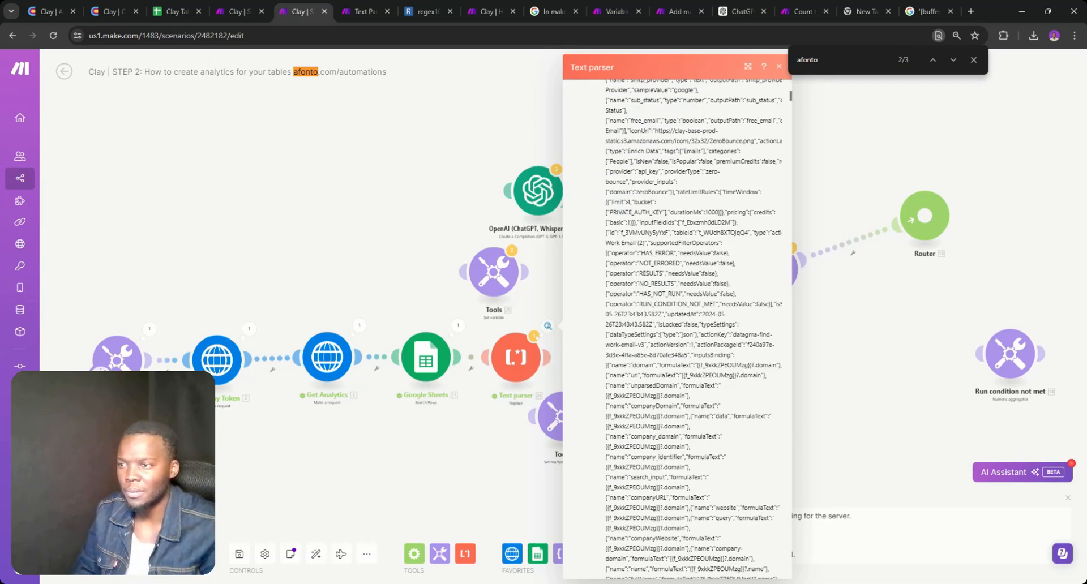
{"action": "scroll", "coordinate": [712, 313], "scroll_direction": "down", "scroll_amount": 6}
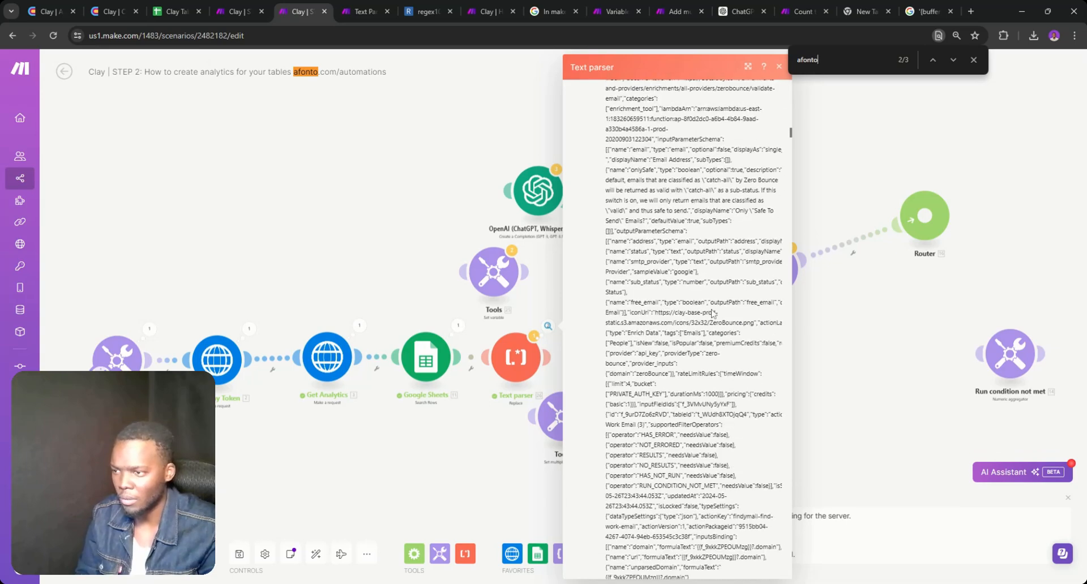
{"action": "scroll", "coordinate": [617, 354], "scroll_direction": "down", "scroll_amount": 2}
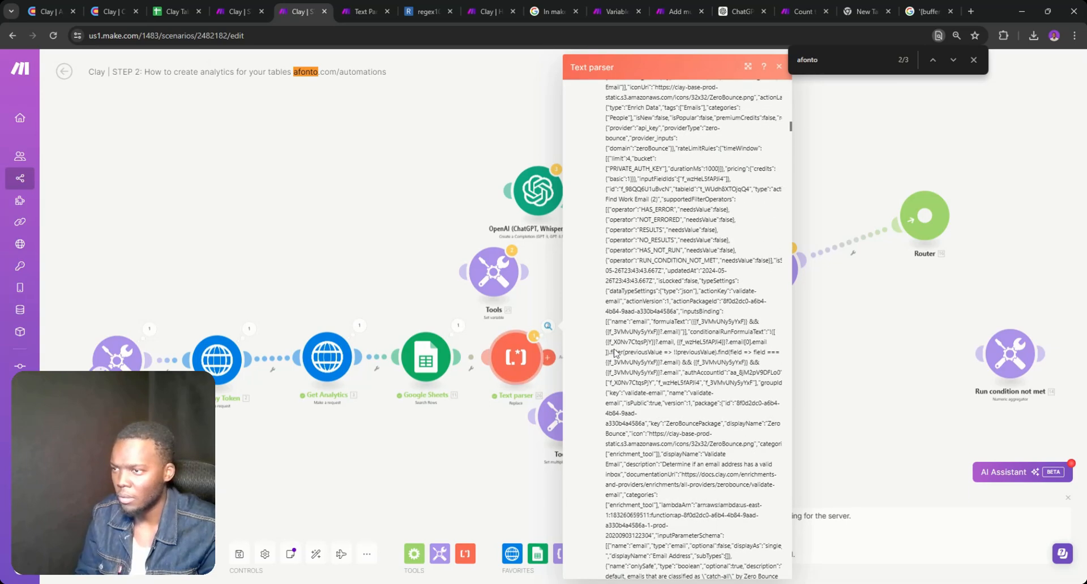
{"action": "scroll", "coordinate": [693, 328], "scroll_direction": "down", "scroll_amount": 10}
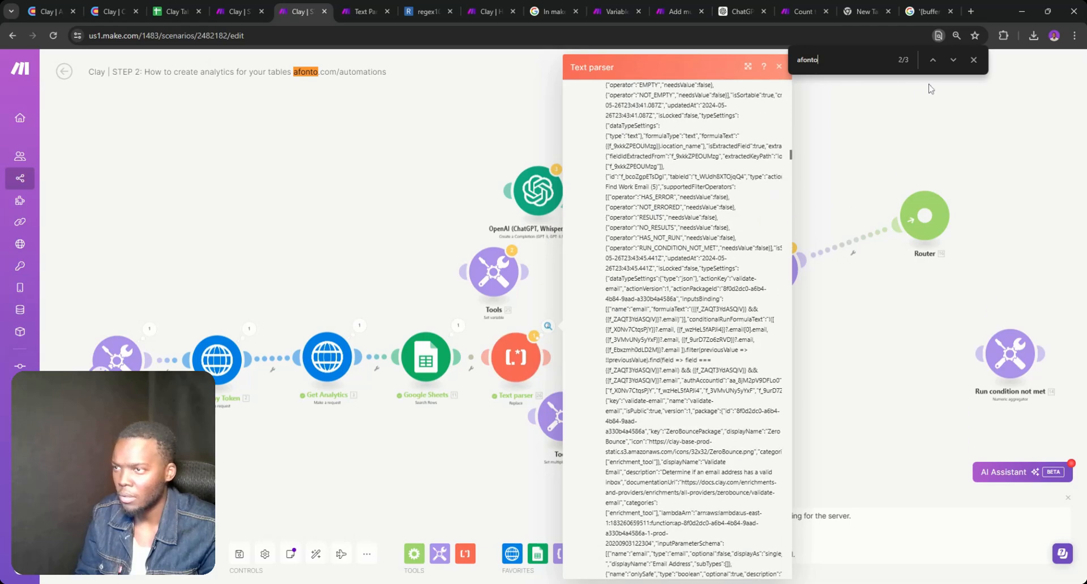
{"action": "left_click", "coordinate": [953, 60]}
{"action": "scroll", "coordinate": [728, 317], "scroll_direction": "down", "scroll_amount": 15}
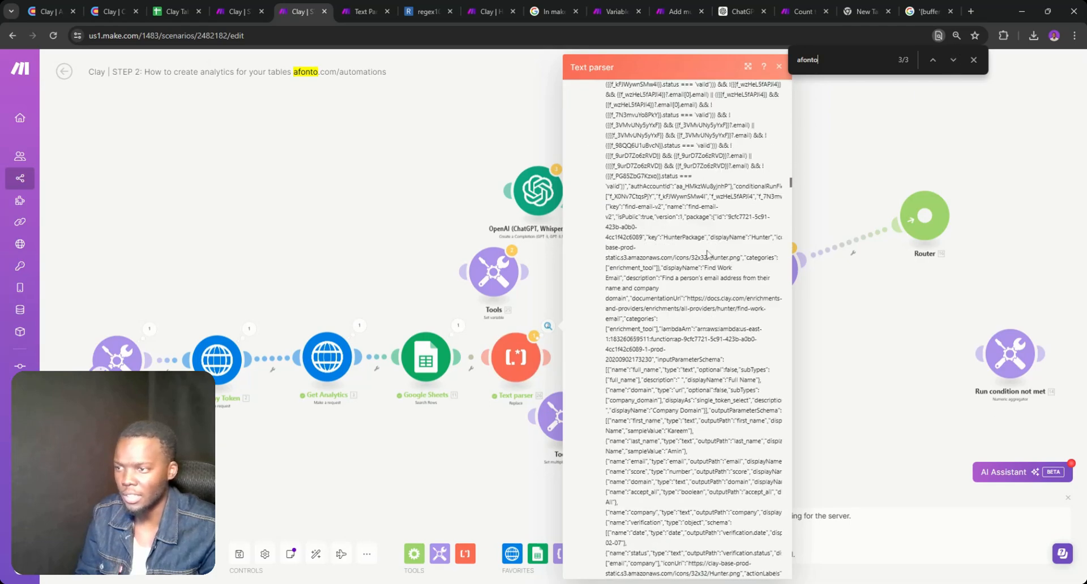
{"action": "scroll", "coordinate": [693, 328], "scroll_direction": "down", "scroll_amount": 5}
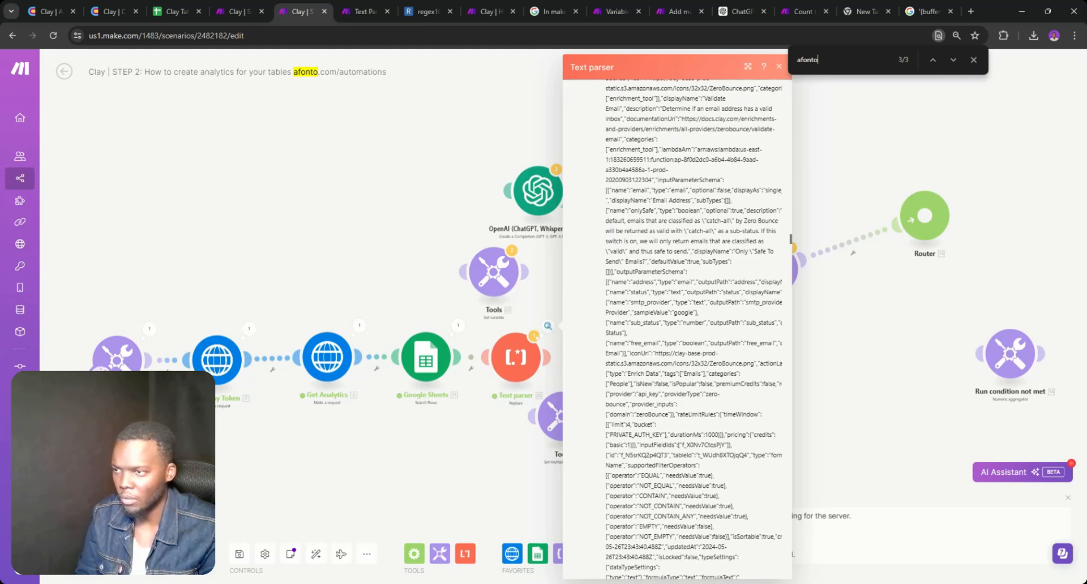
- Search the Text parser output for column ID f_00hFsSYrQKis, go through its occurrences, and select one directly followed by a value key
{"action": "left_click", "coordinate": [176, 11]}
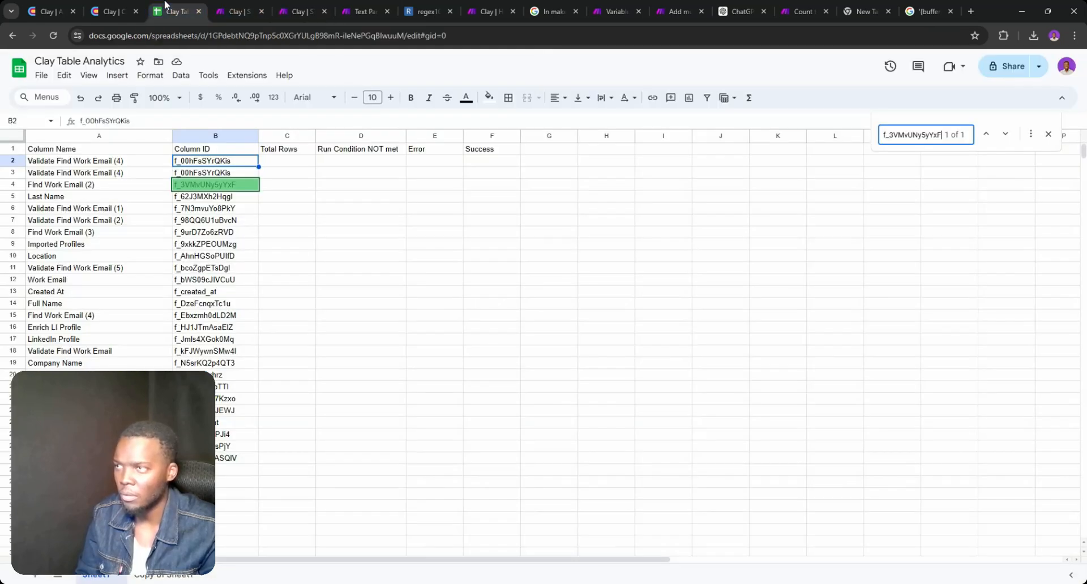
{"action": "left_click", "coordinate": [236, 11]}
{"action": "left_click", "coordinate": [299, 12]}
{"action": "key", "text": "ctrl+a"}
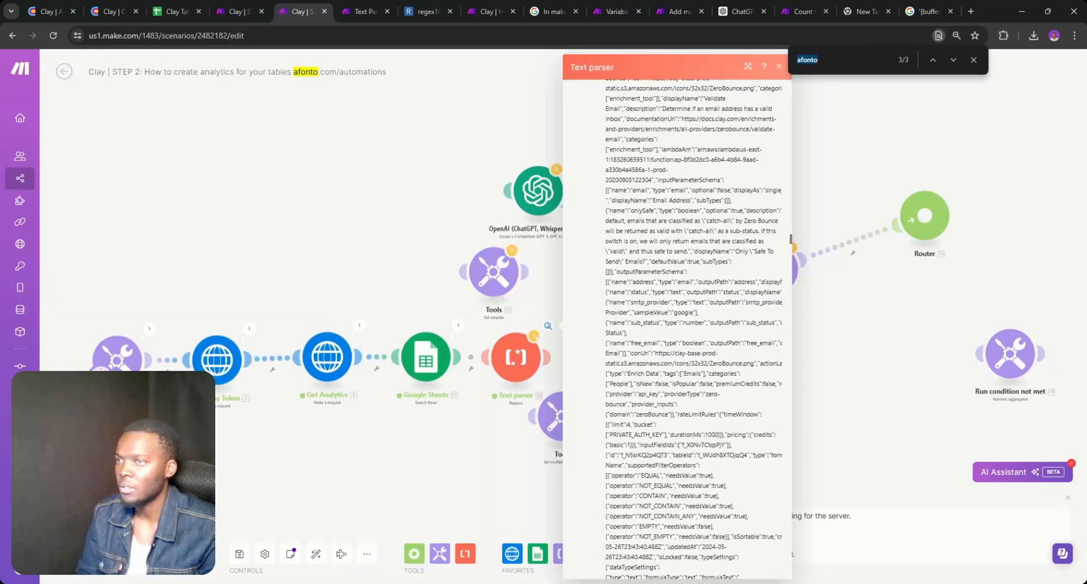
{"action": "type", "text": "f_00hFsSYrQKis"}
{"action": "left_click", "coordinate": [952, 59]}
{"action": "left_click", "coordinate": [953, 59]}
{"action": "left_click", "coordinate": [952, 59]}
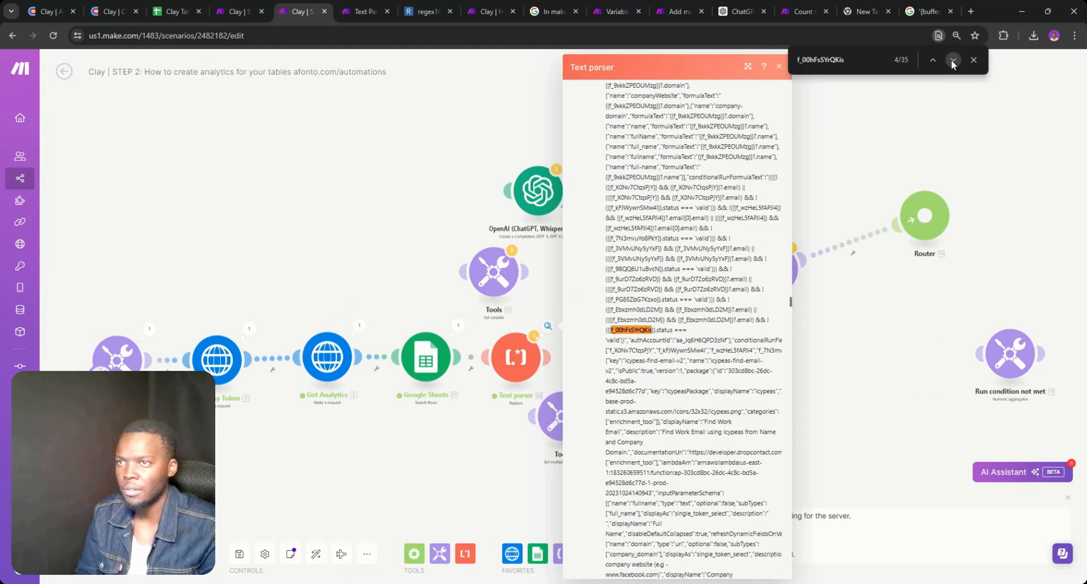
{"action": "left_click", "coordinate": [951, 60]}
{"action": "left_click", "coordinate": [950, 60]}
{"action": "left_click", "coordinate": [950, 60]}
{"action": "left_click", "coordinate": [951, 60]}
{"action": "left_click", "coordinate": [951, 60]}
{"action": "left_click", "coordinate": [951, 60]}
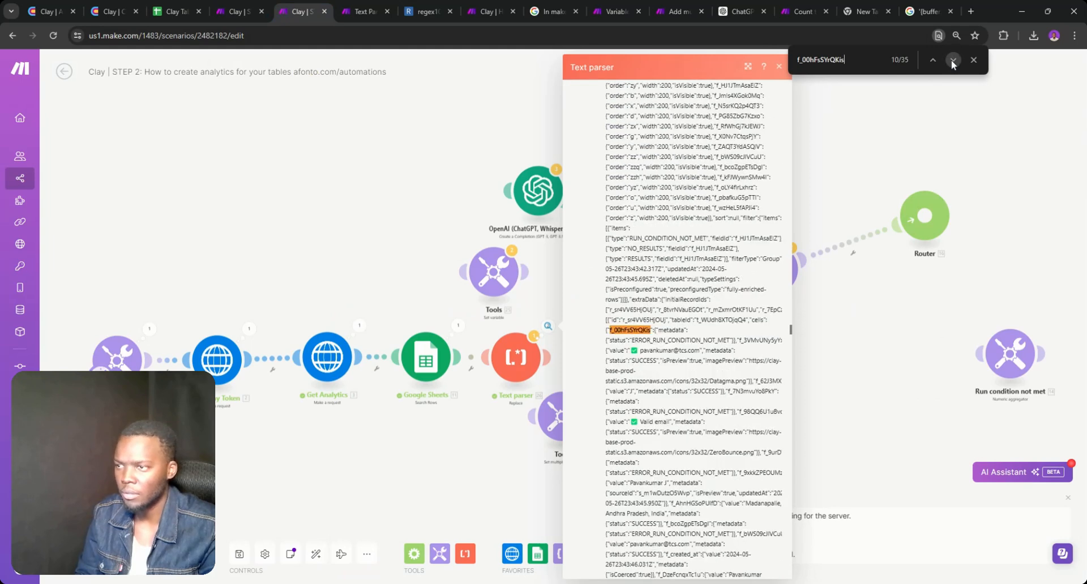
{"action": "left_click", "coordinate": [950, 60]}
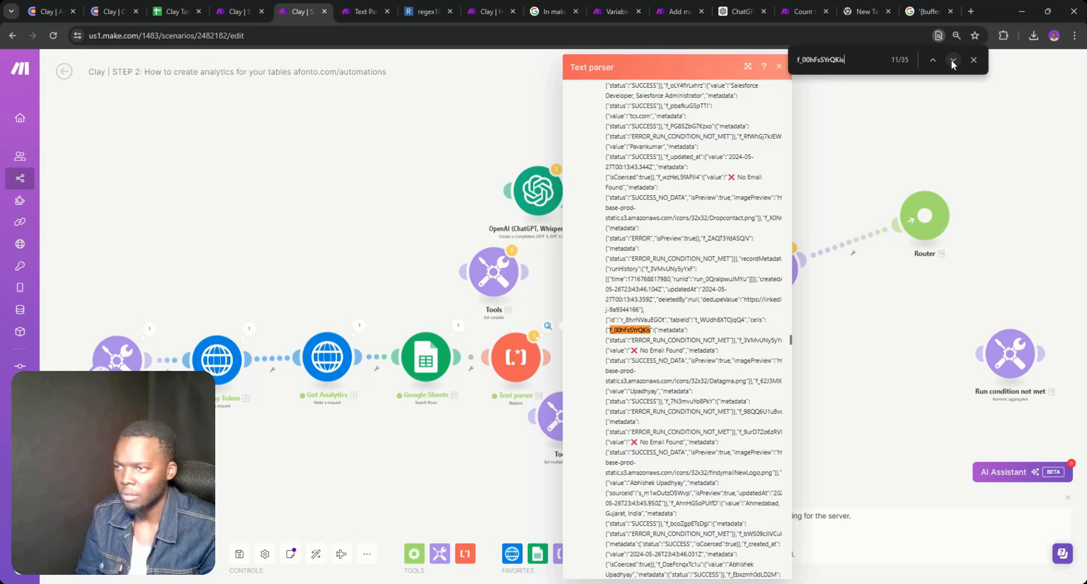
{"action": "left_click", "coordinate": [951, 60]}
{"action": "left_click", "coordinate": [951, 60]}
{"action": "left_click", "coordinate": [950, 60]}
{"action": "left_click", "coordinate": [951, 60]}
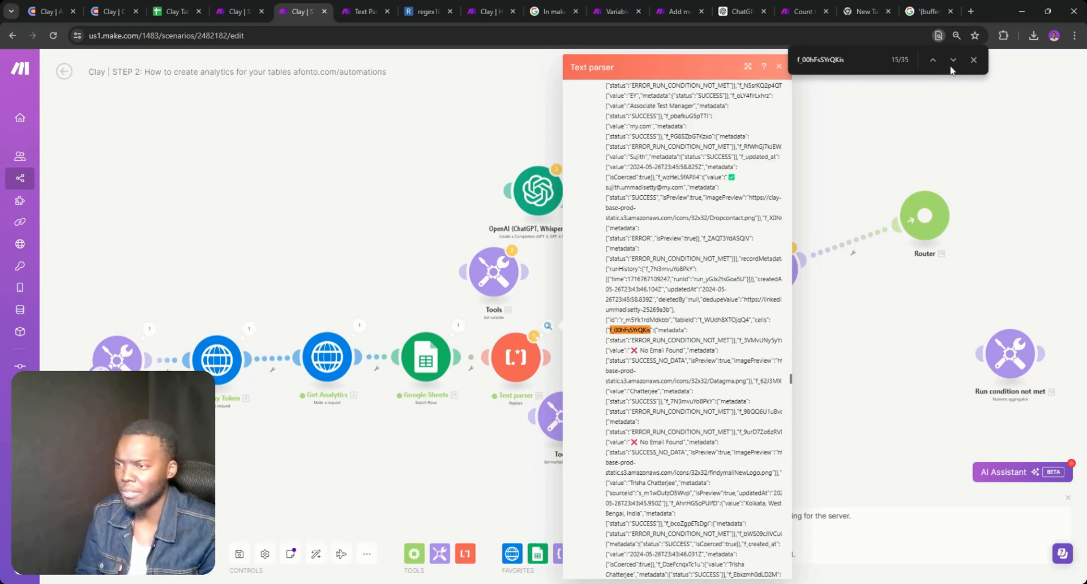
{"action": "left_click", "coordinate": [952, 61]}
{"action": "left_click", "coordinate": [952, 61]}
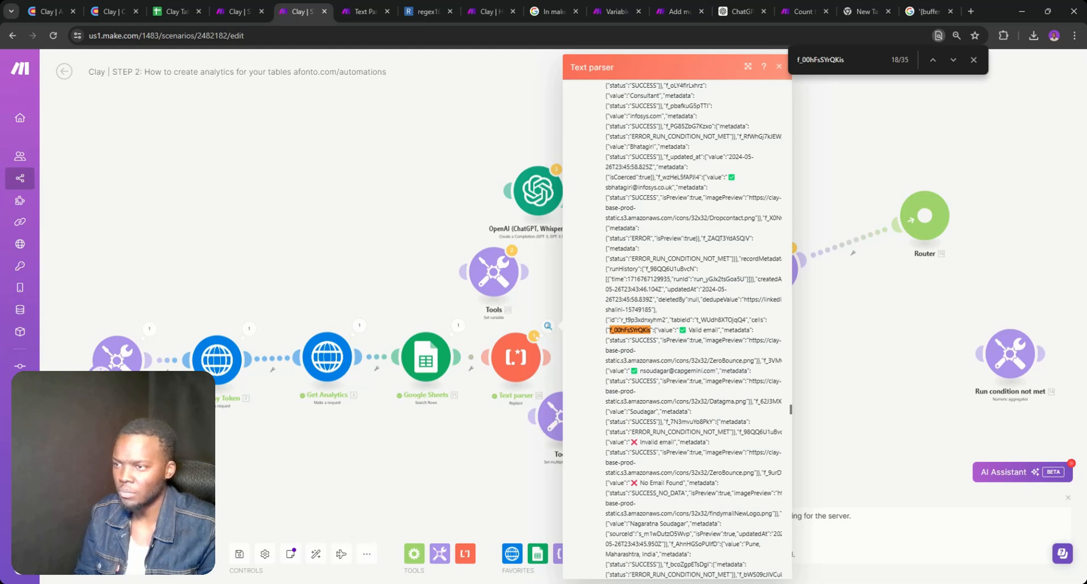
{"action": "left_click_drag", "start_coordinate": [679, 330], "coordinate": [604, 331]}
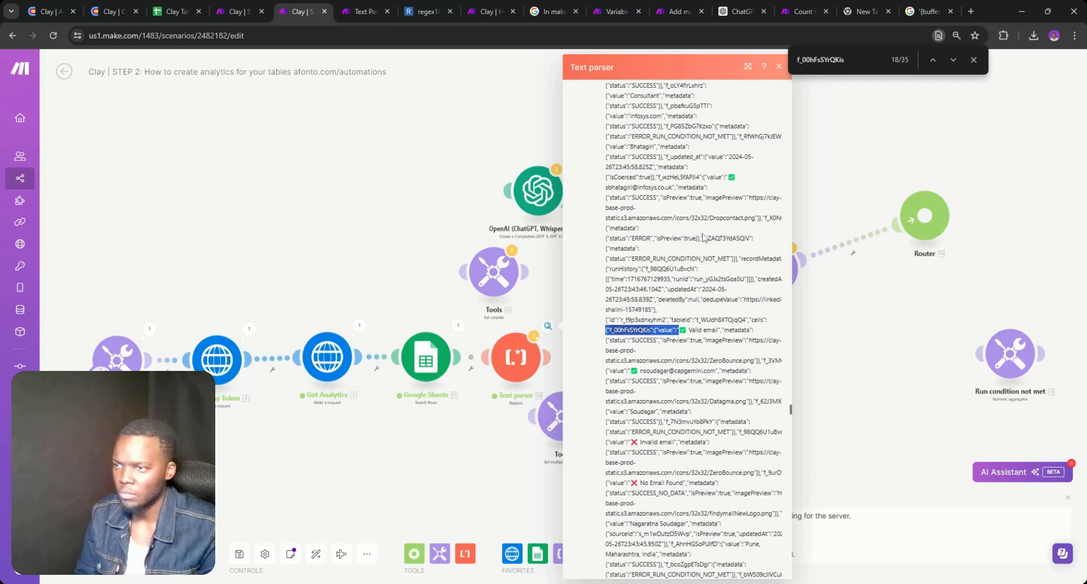
- Open the Get Analytics module's run output and copy a long section of its Data text, ending within the first record
{"action": "left_click", "coordinate": [357, 327]}
{"action": "left_click", "coordinate": [420, 482]}
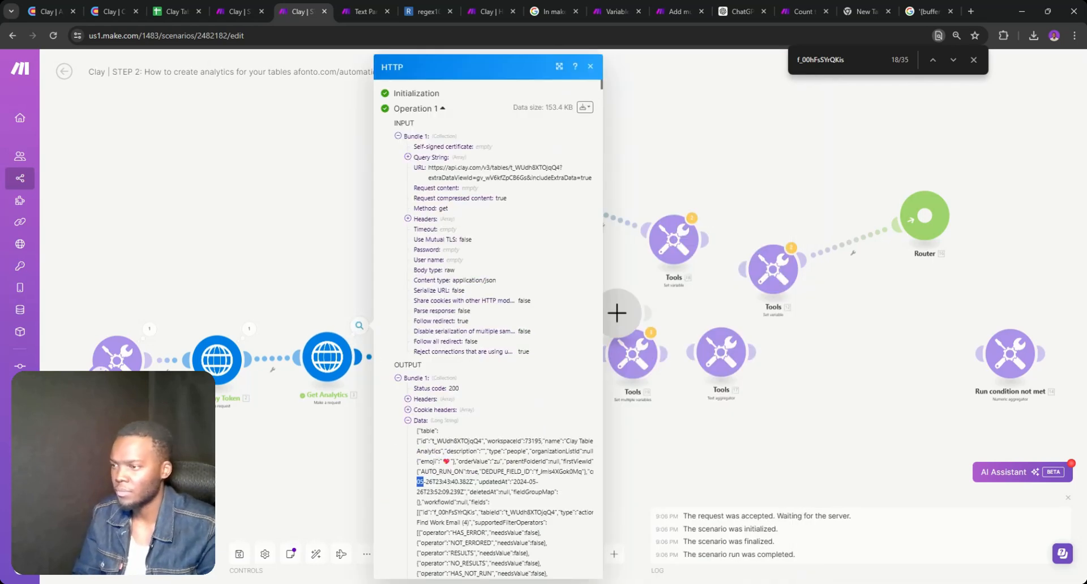
{"action": "scroll", "coordinate": [424, 396], "scroll_direction": "down", "scroll_amount": 4}
{"action": "left_click_drag", "start_coordinate": [417, 148], "coordinate": [544, 496]}
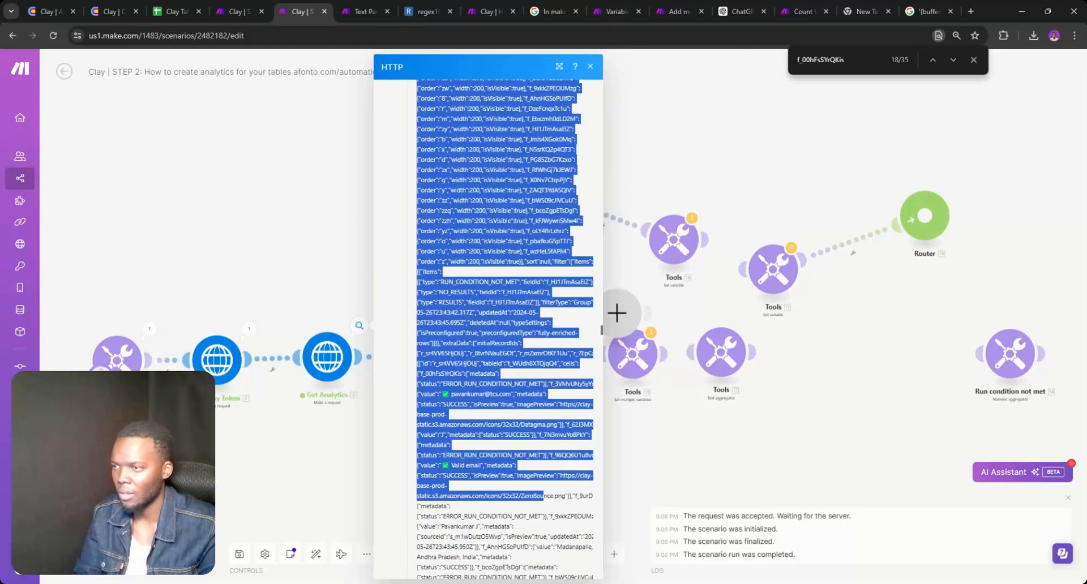
- In the existing ChatGPT regex conversation, send "try again using this data:" followed by the copied analytics data, and review the exchange
{"action": "left_click", "coordinate": [806, 12]}
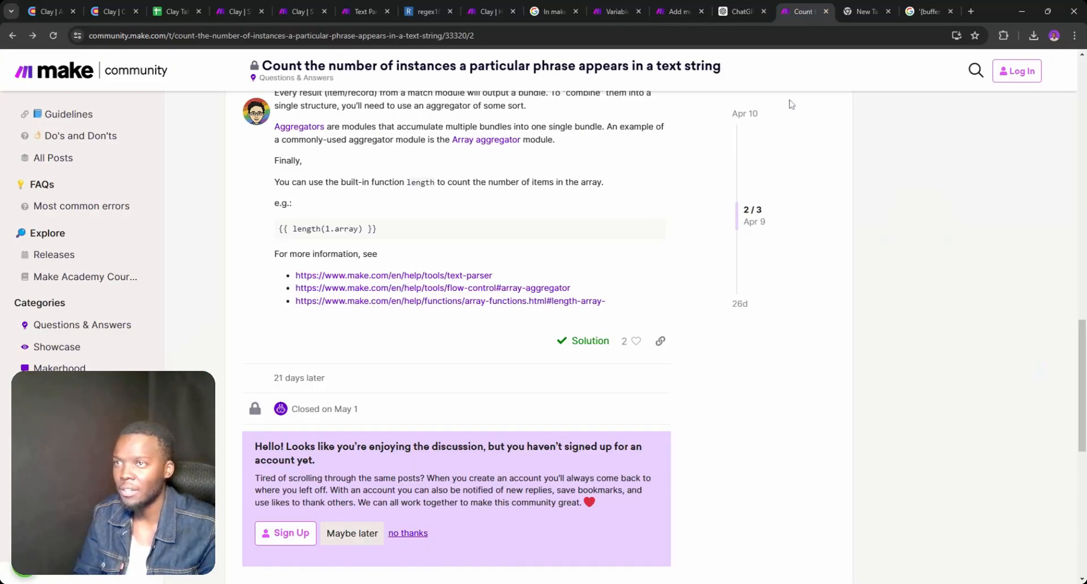
{"action": "left_click", "coordinate": [738, 11]}
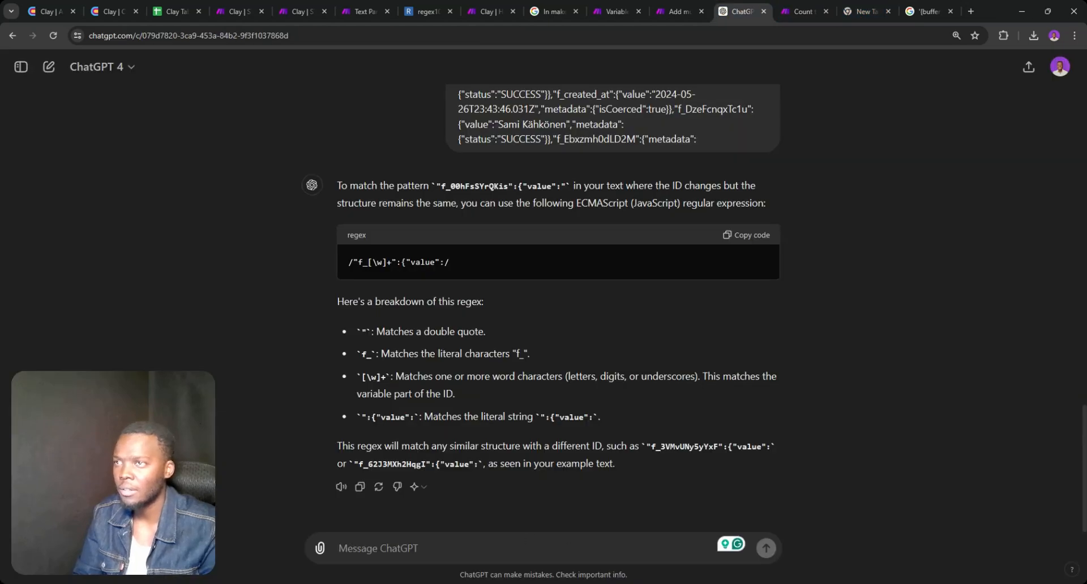
{"action": "type", "text": "try a"}
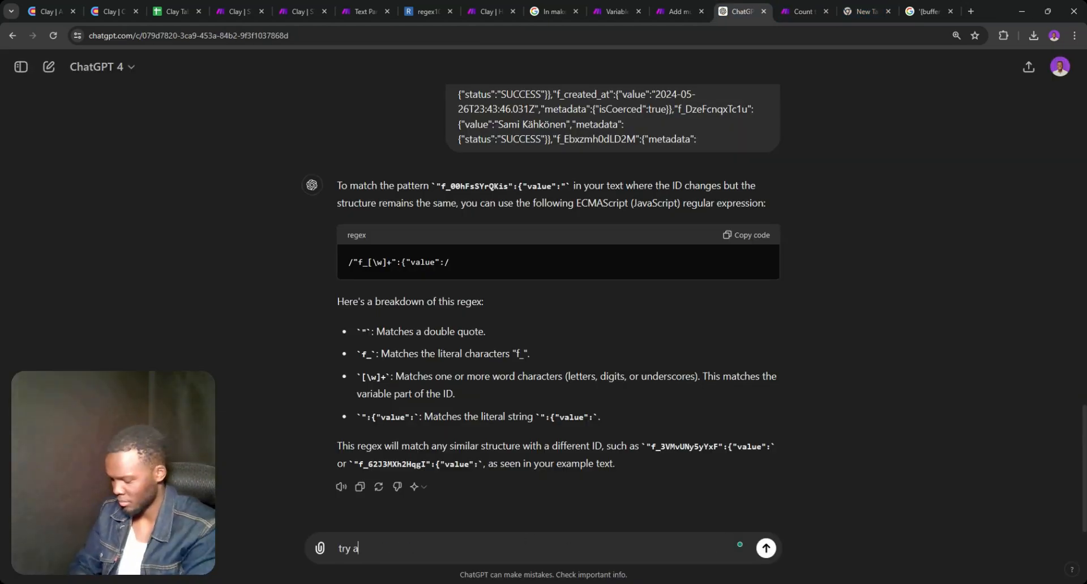
{"action": "type", "text": "gain using this data:"}
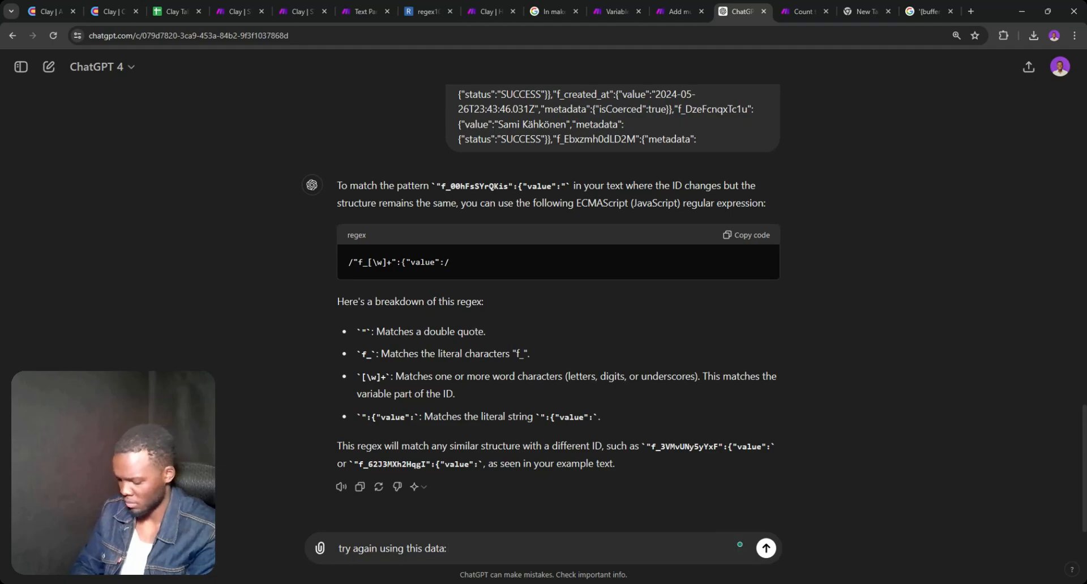
{"action": "key", "text": "shift+Return"}
{"action": "key", "text": "ctrl+v"}
{"action": "key", "text": "Return"}
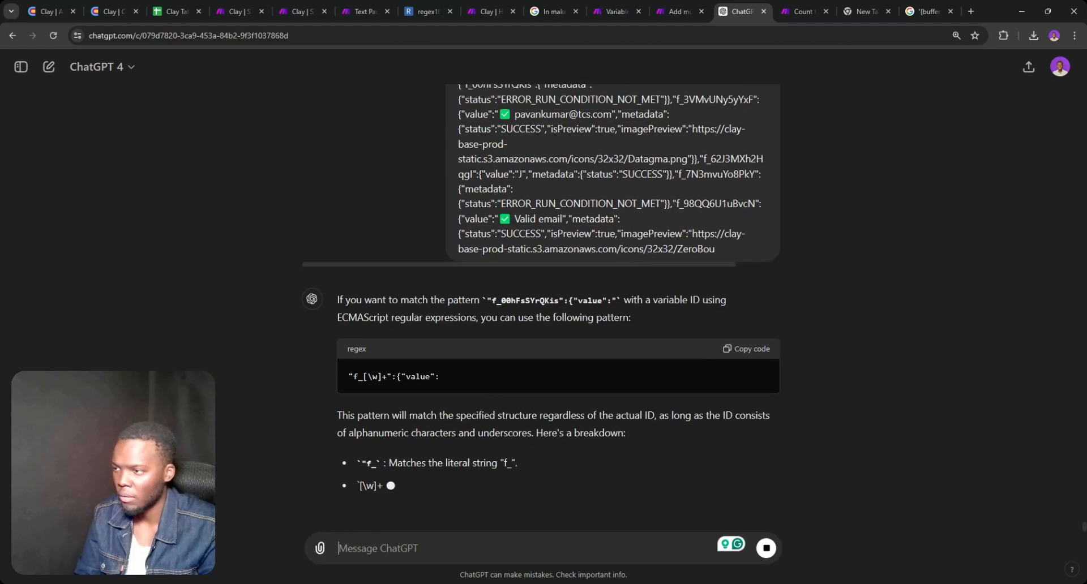
{"action": "scroll", "coordinate": [502, 379], "scroll_direction": "up", "scroll_amount": 8}
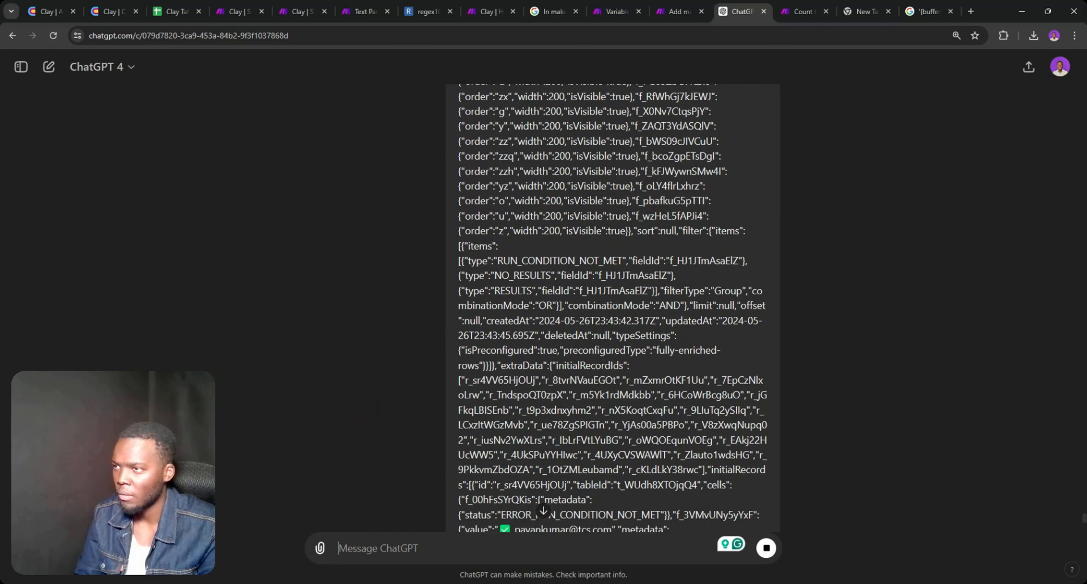
{"action": "scroll", "coordinate": [523, 369], "scroll_direction": "down", "scroll_amount": 5}
{"action": "scroll", "coordinate": [523, 369], "scroll_direction": "up", "scroll_amount": 20}
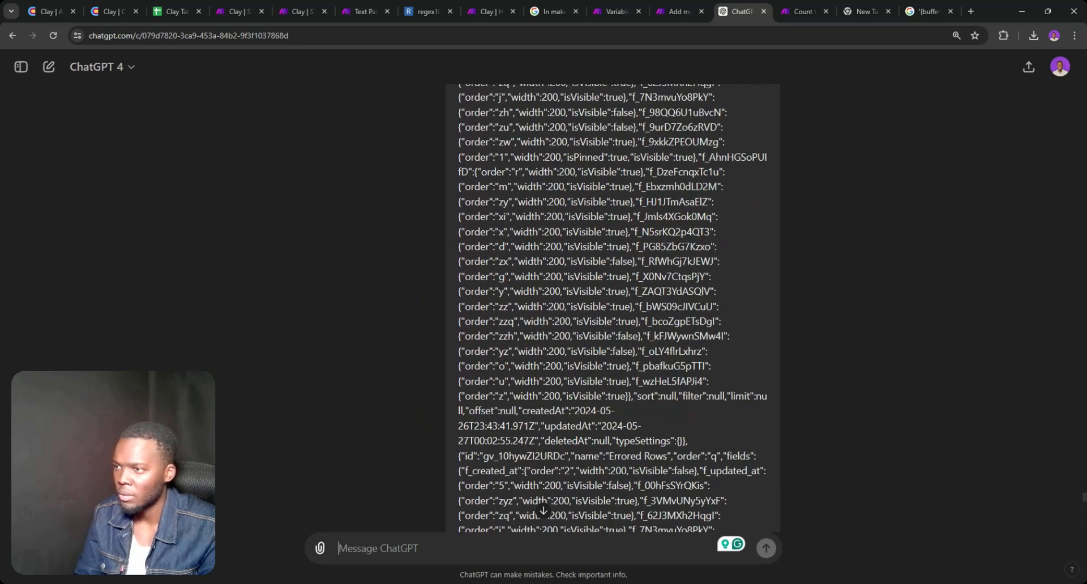
- Return to the Get Analytics run output in Make and copy its Data text from just before the extraData section to the end
{"action": "left_click", "coordinate": [237, 12]}
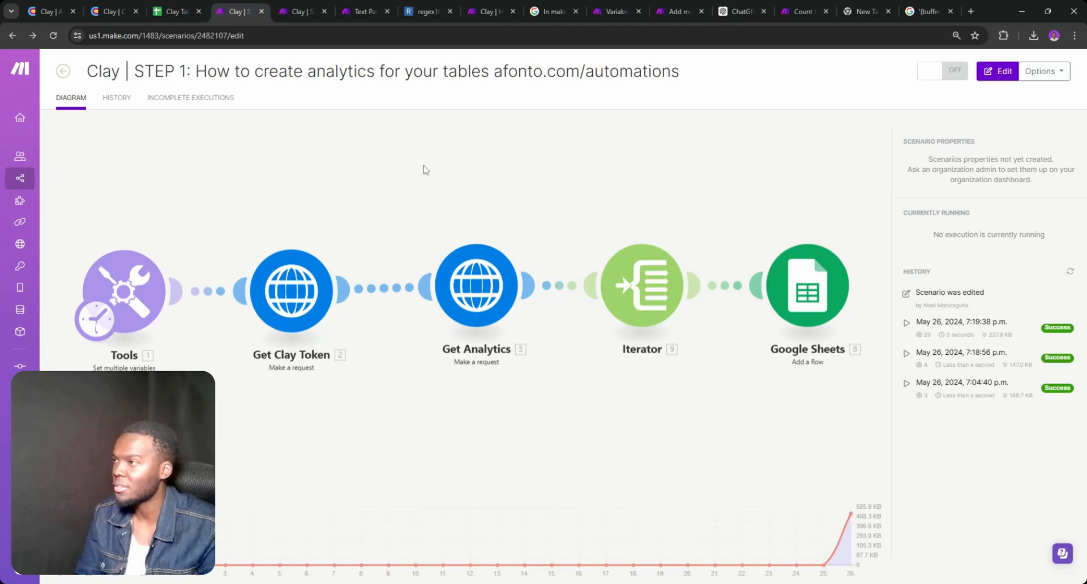
{"action": "left_click", "coordinate": [300, 12]}
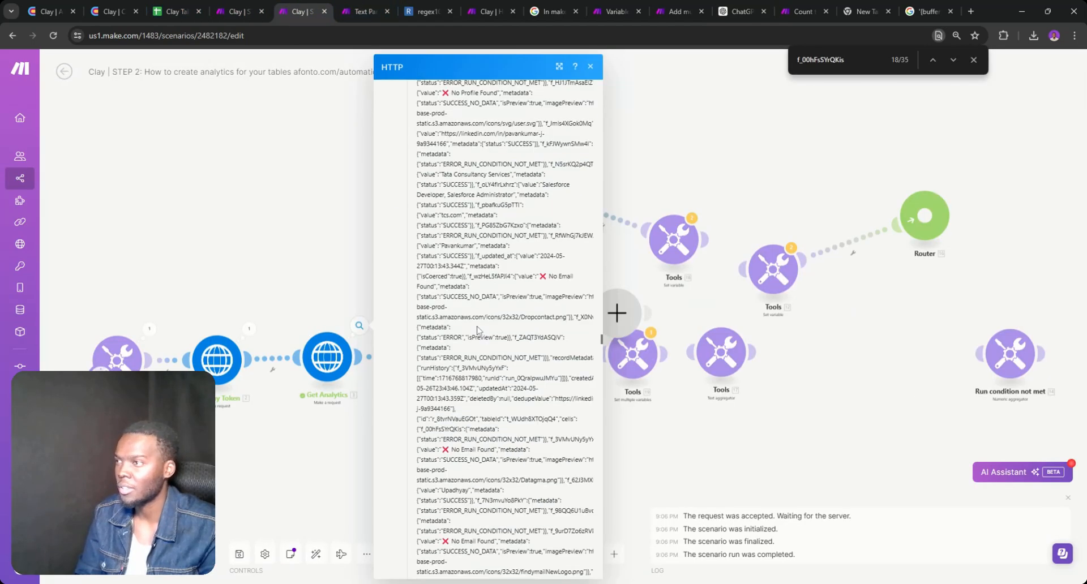
{"action": "scroll", "coordinate": [505, 328], "scroll_direction": "up", "scroll_amount": 2}
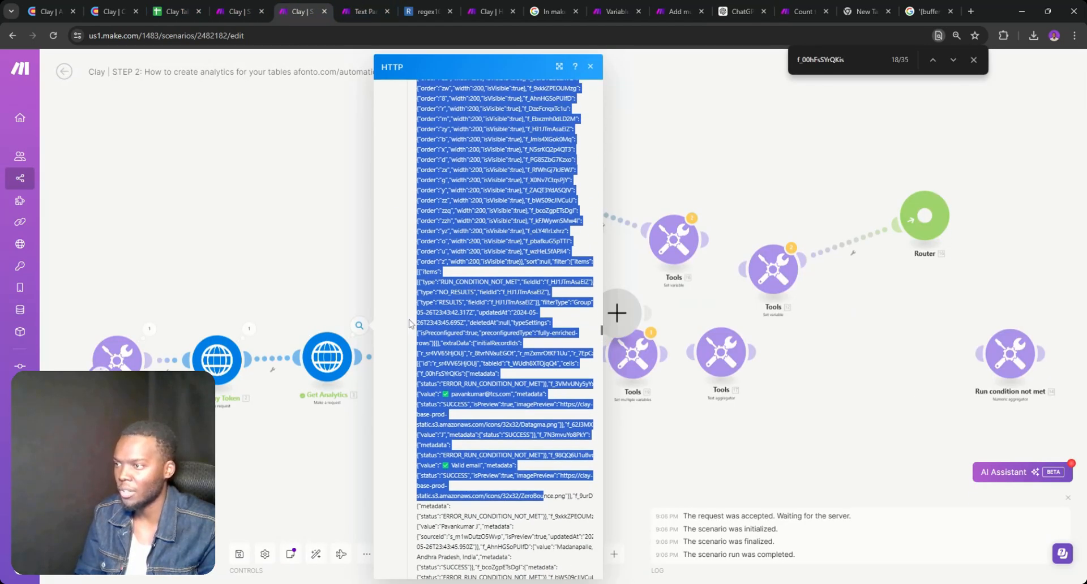
{"action": "left_click_drag", "start_coordinate": [411, 324], "coordinate": [551, 527]}
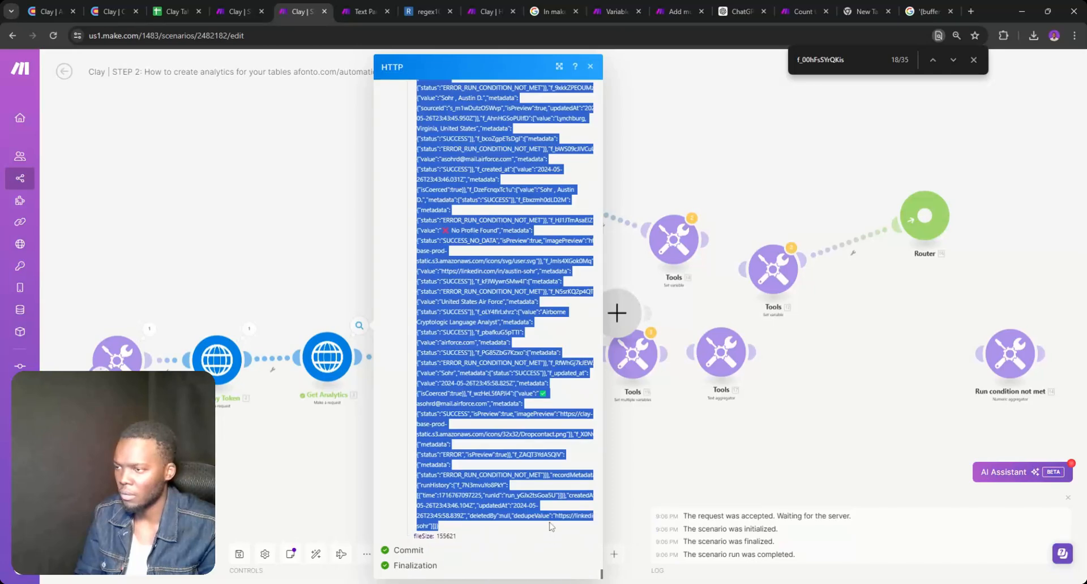
- In the existing ChatGPT regex conversation, send "Try again using this data" followed by the newly copied analytics data
{"action": "left_click", "coordinate": [745, 8]}
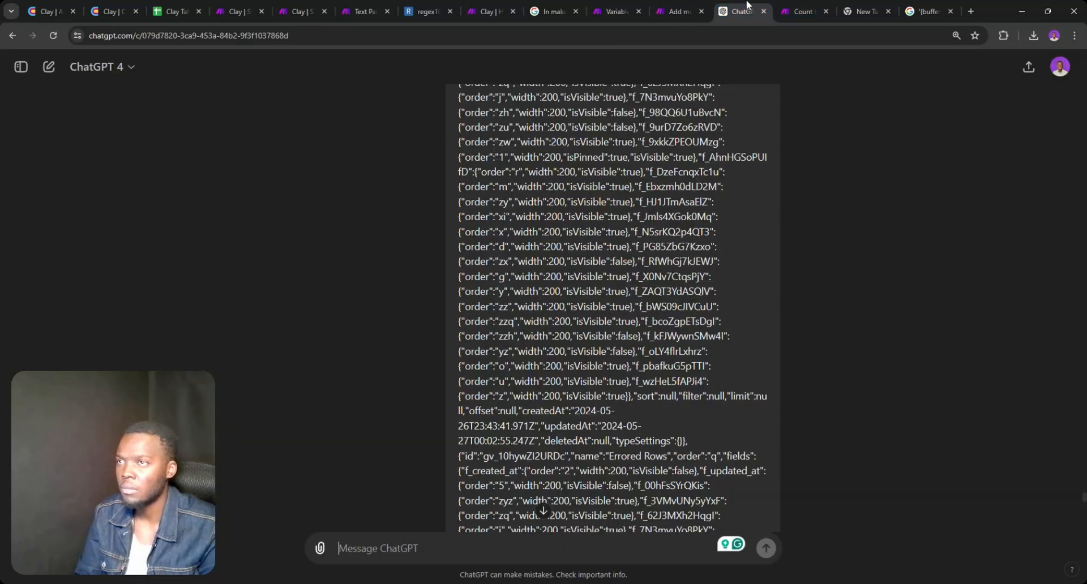
{"action": "type", "text": "Tr"}
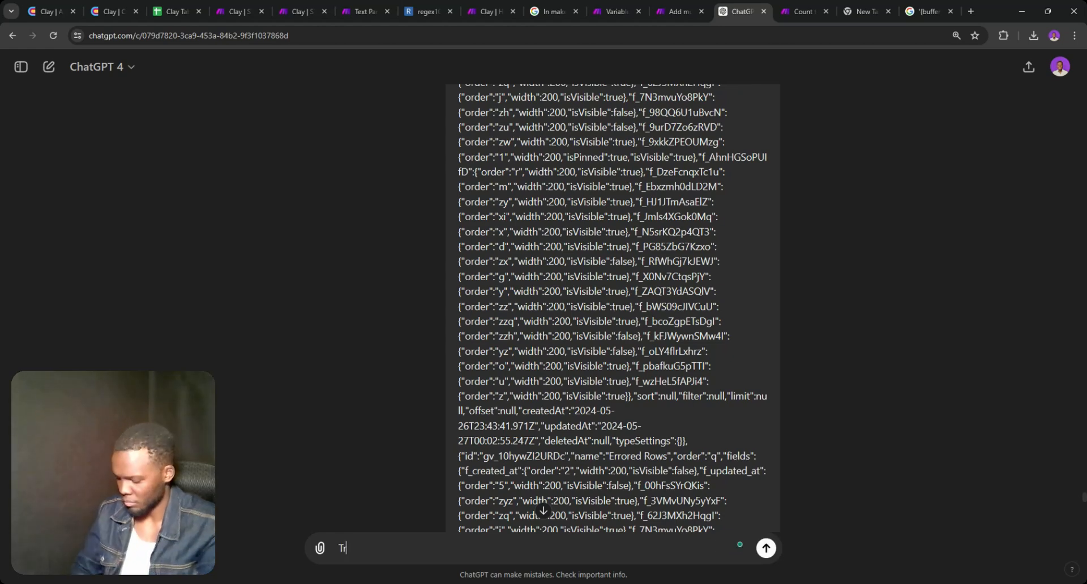
{"action": "type", "text": "y again usin"}
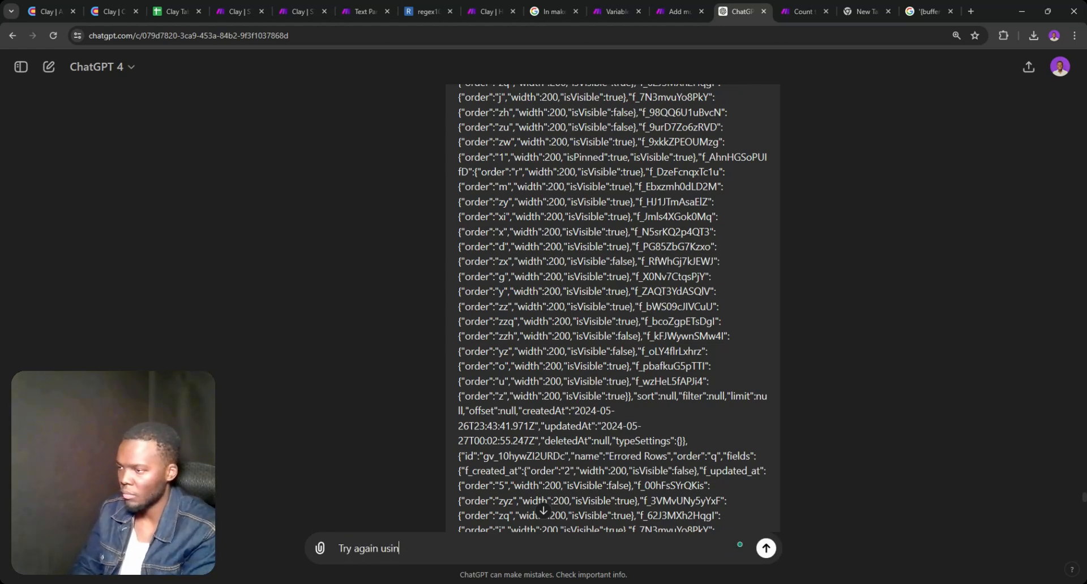
{"action": "type", "text": "g this fa"}
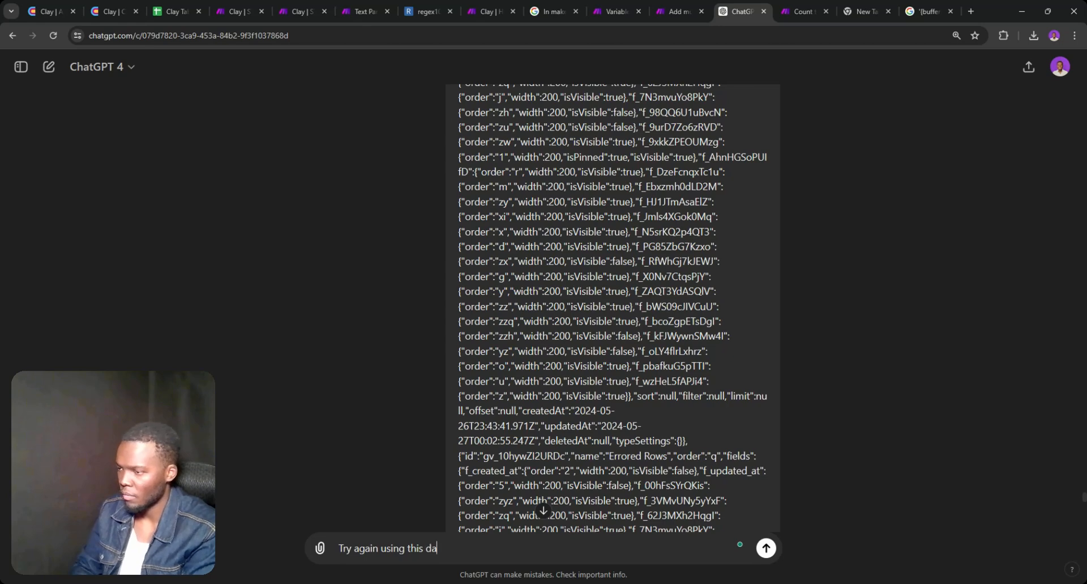
{"action": "type", "text": "ta"}
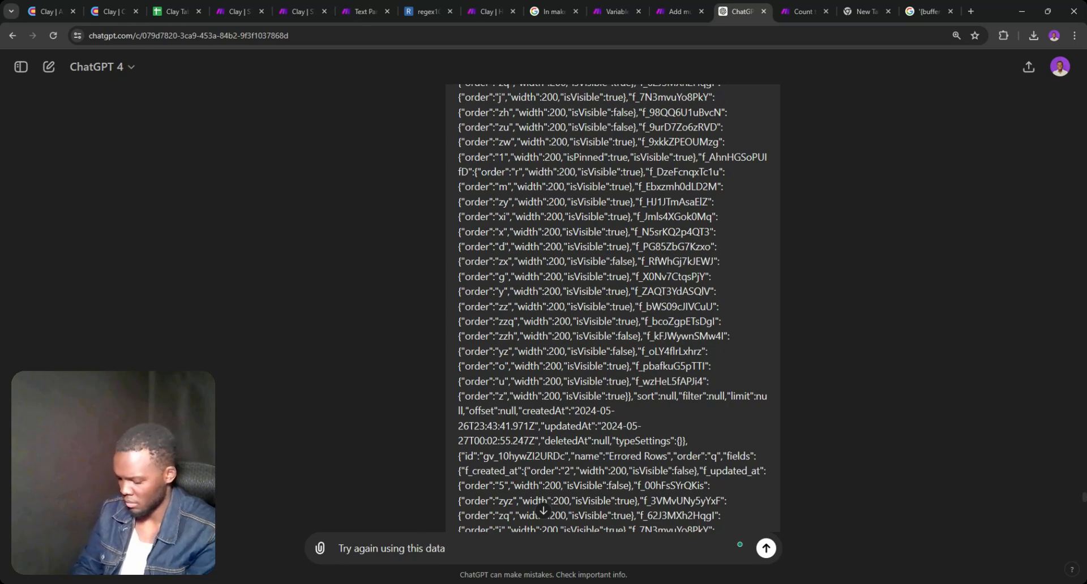
{"action": "key", "text": "Return"}
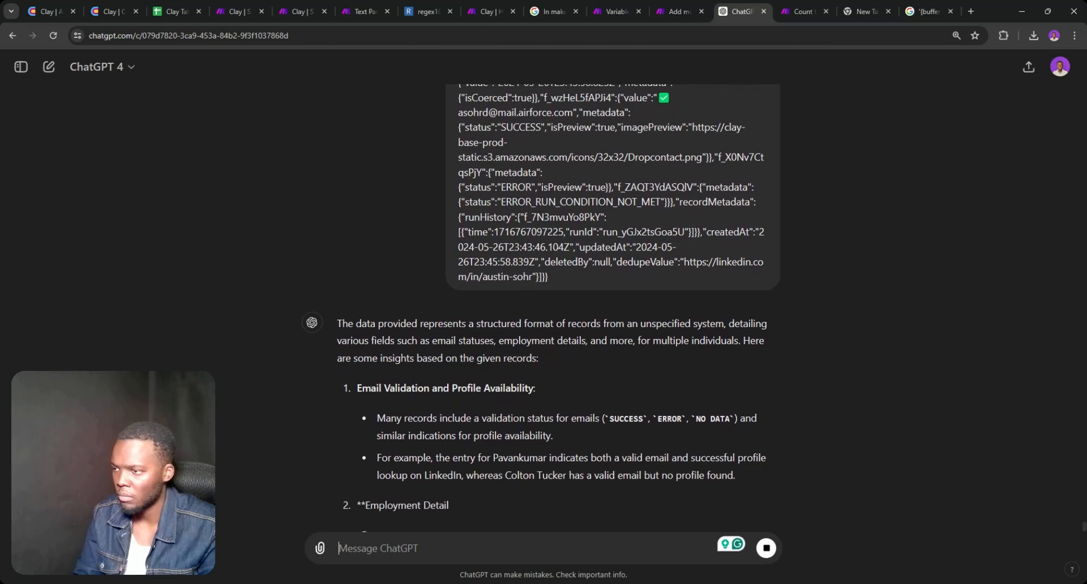
- Start a separate new ChatGPT conversation and paste the copied analytics data into the message, leaving an empty line above it
{"action": "scroll", "coordinate": [496, 465], "scroll_direction": "up", "scroll_amount": 6}
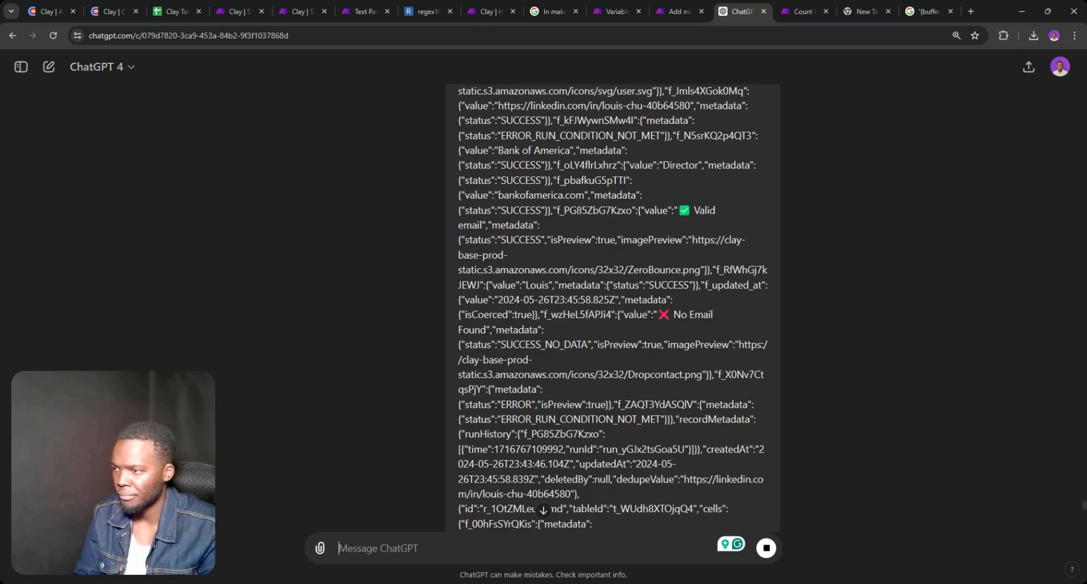
{"action": "scroll", "coordinate": [497, 460], "scroll_direction": "up", "scroll_amount": 6}
{"action": "scroll", "coordinate": [487, 479], "scroll_direction": "up", "scroll_amount": 15}
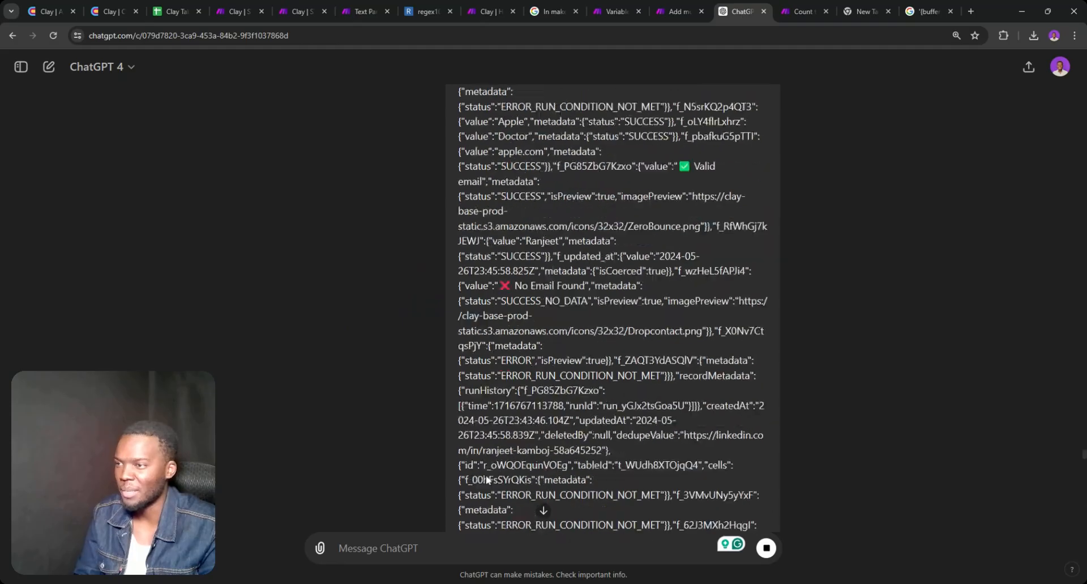
{"action": "scroll", "coordinate": [611, 306], "scroll_direction": "up", "scroll_amount": 20}
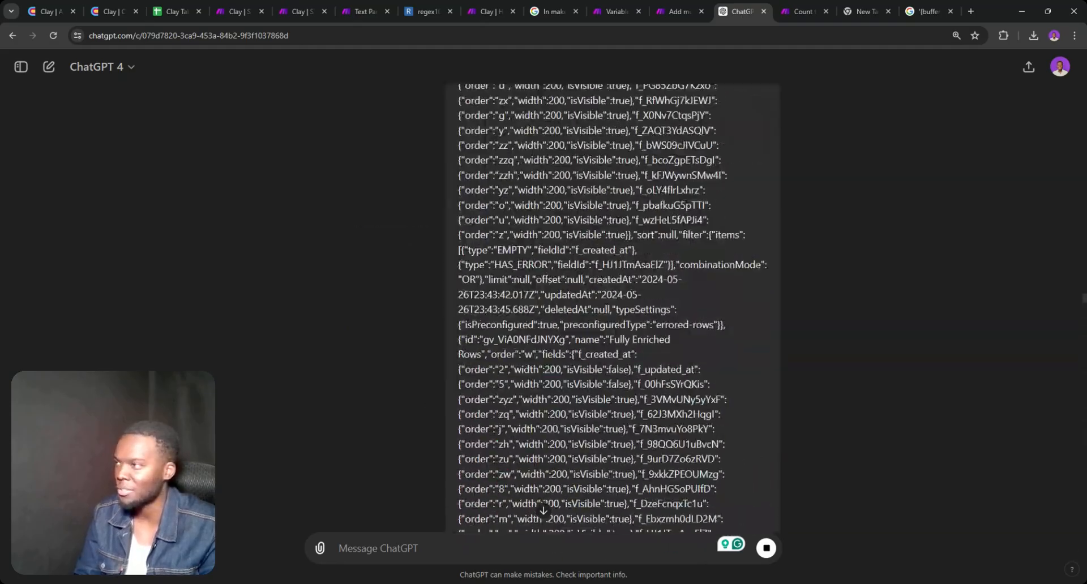
{"action": "scroll", "coordinate": [721, 74], "scroll_direction": "up", "scroll_amount": 10}
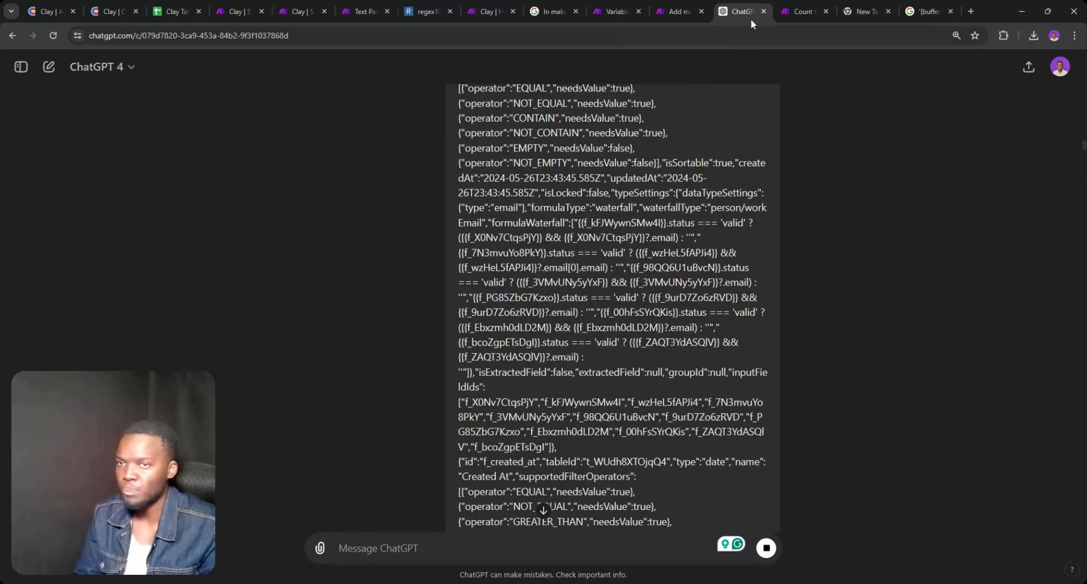
{"action": "scroll", "coordinate": [91, 120], "scroll_direction": "up", "scroll_amount": 5}
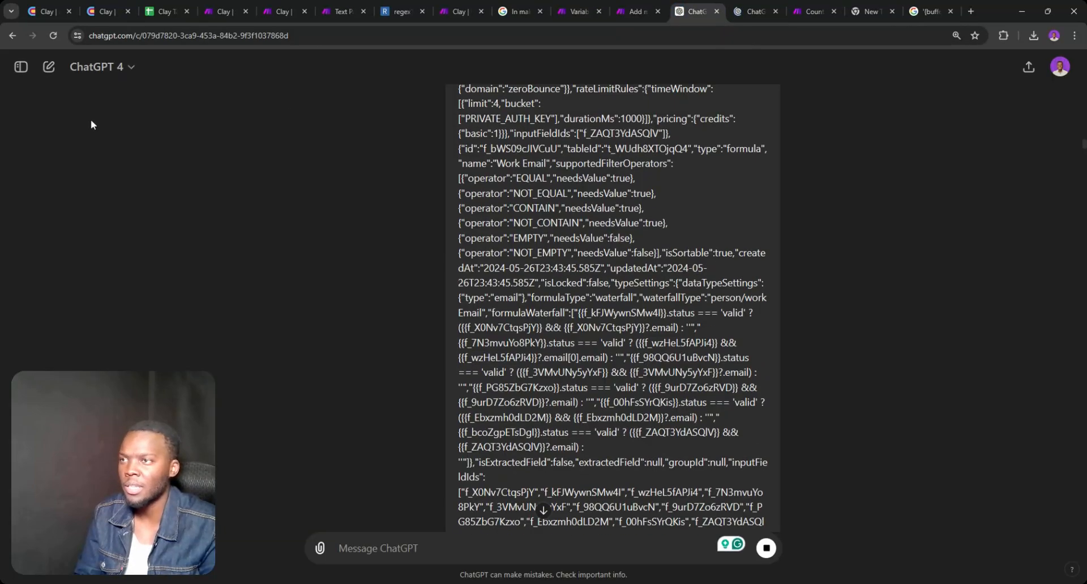
{"action": "left_click", "coordinate": [50, 72]}
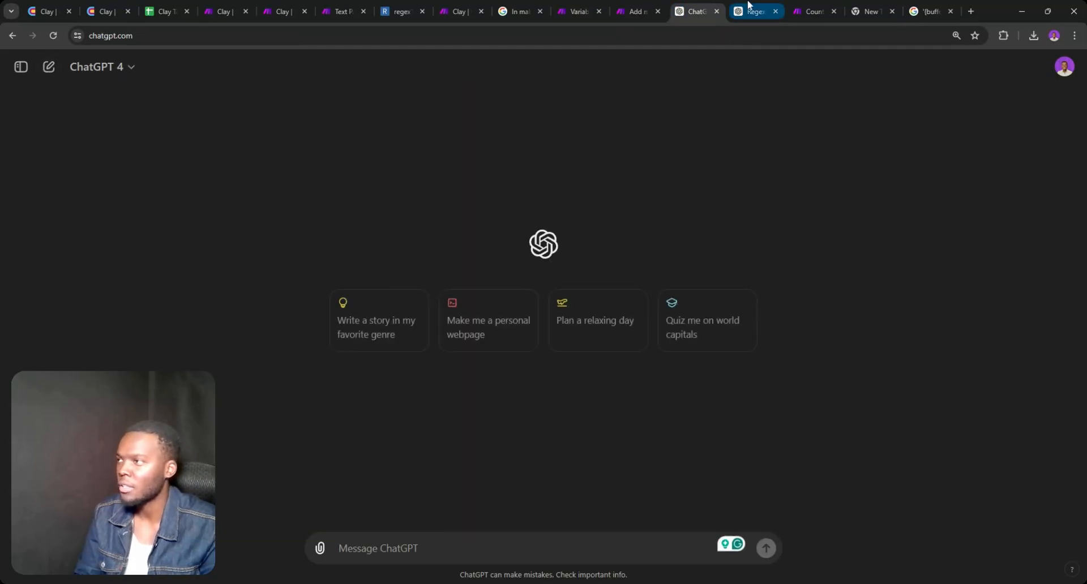
{"action": "key", "text": "ctrl+v"}
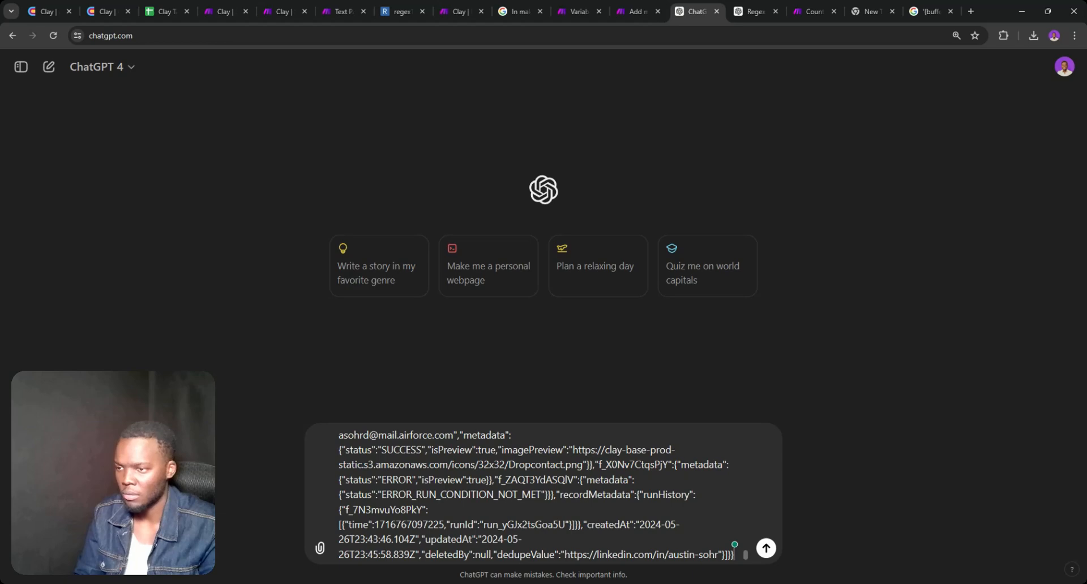
{"action": "key", "text": "ctrl+Home"}
{"action": "key", "text": "Return"}
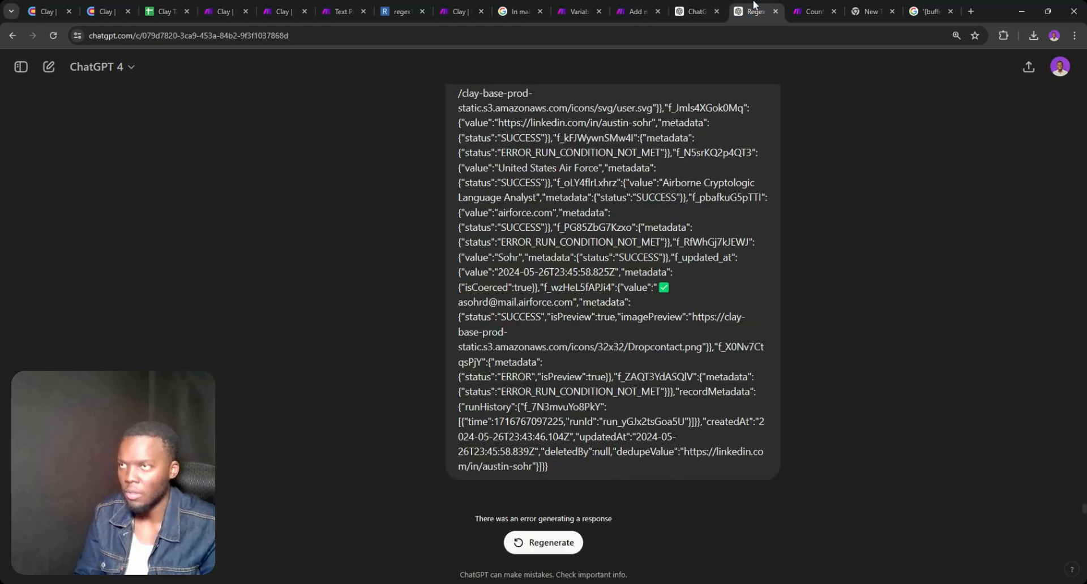
- In the earlier regex conversation, copy the opening question asking for the ECMAScript regex pattern for "f_00hFsSYrQKis":{"value":"
{"action": "scroll", "coordinate": [545, 353], "scroll_direction": "up", "scroll_amount": 10}
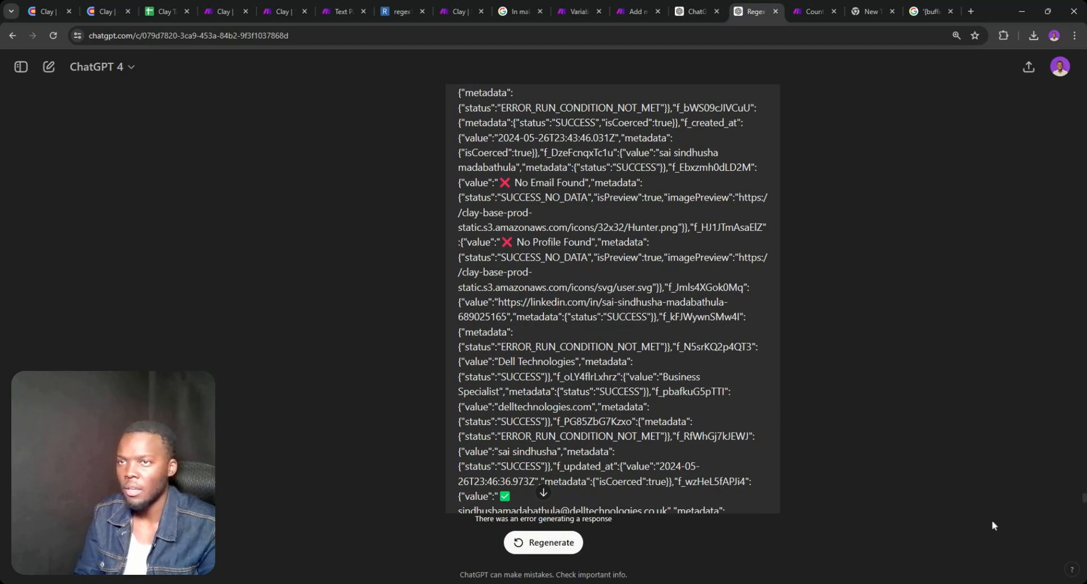
{"action": "scroll", "coordinate": [612, 300], "scroll_direction": "up", "scroll_amount": 15}
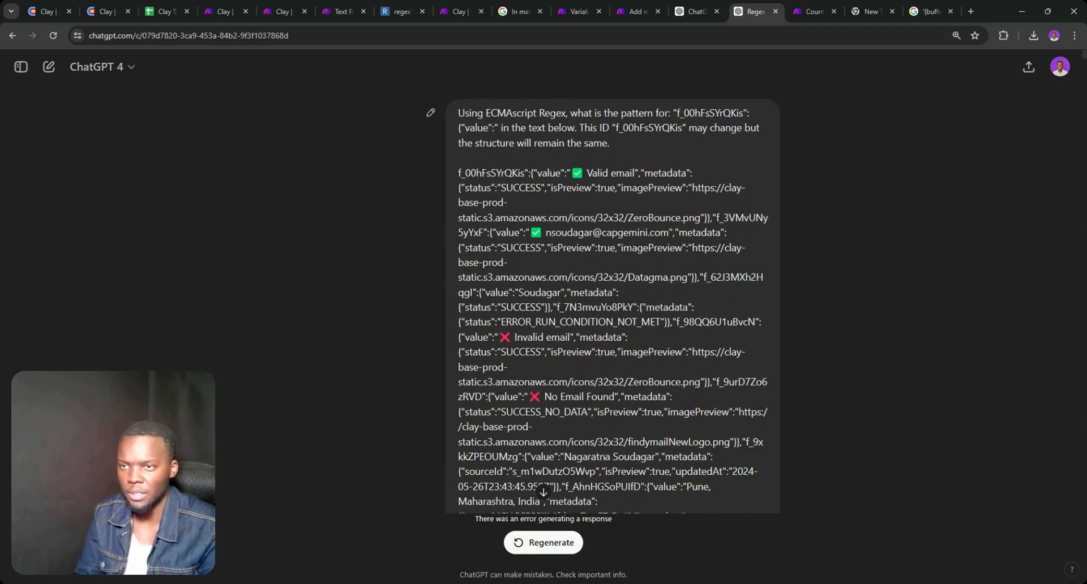
{"action": "left_click_drag", "start_coordinate": [584, 144], "coordinate": [459, 113]}
{"action": "key", "text": "ctrl+c"}
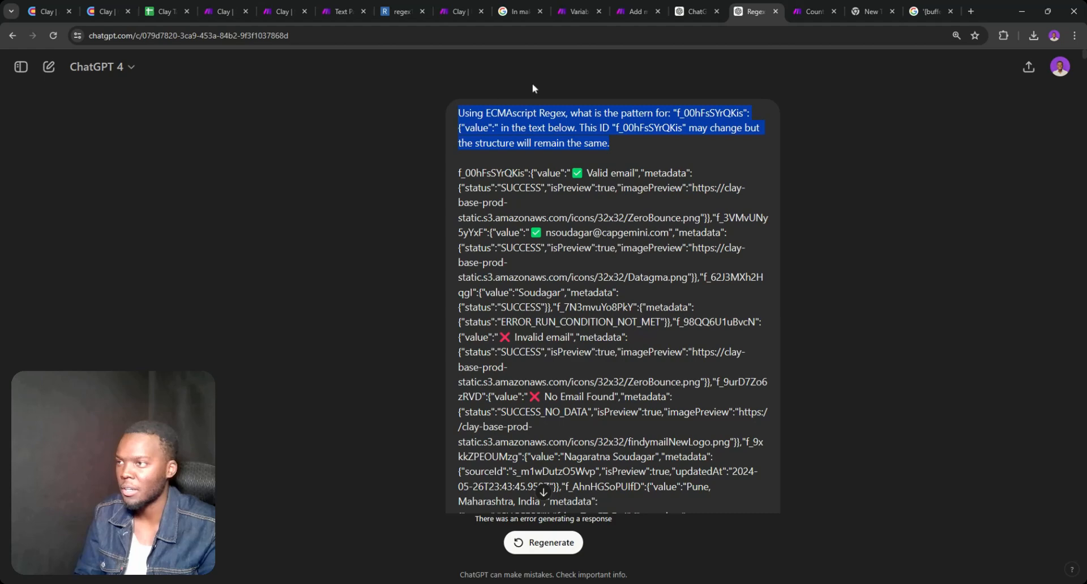
- In the new ChatGPT conversation, send the copied regex question placed above the analytics data, and copy the regex from the reply
{"action": "left_click", "coordinate": [695, 11]}
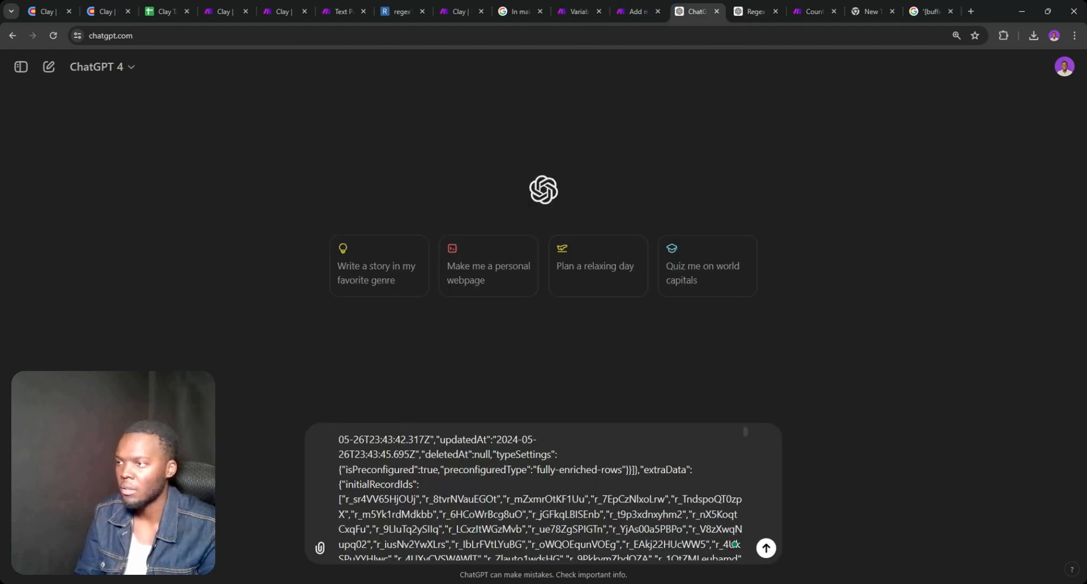
{"action": "key", "text": "ctrl+a"}
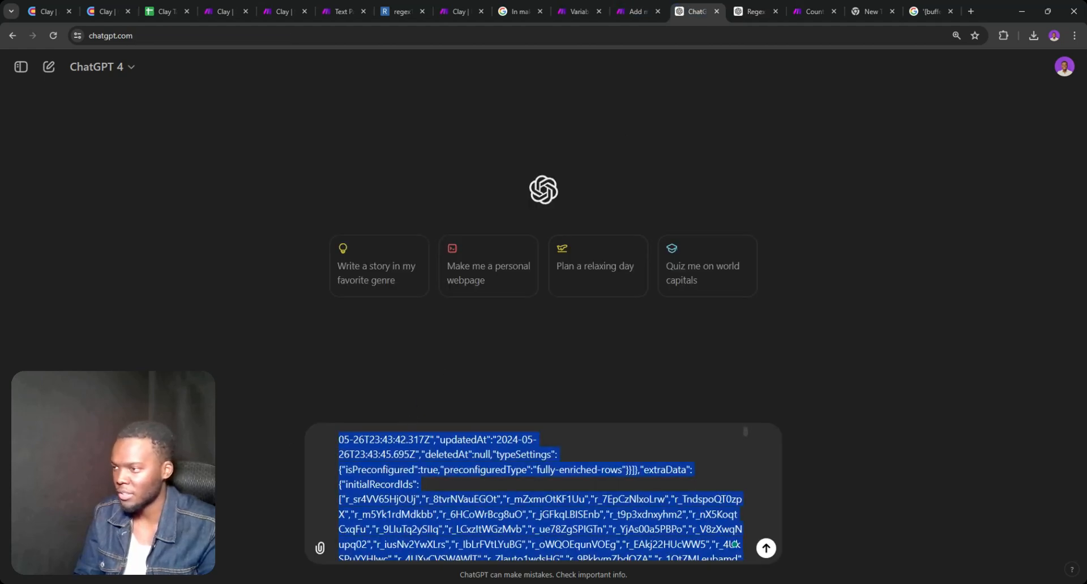
{"action": "key", "text": "Left"}
{"action": "scroll", "coordinate": [540, 498], "scroll_direction": "up", "scroll_amount": 1}
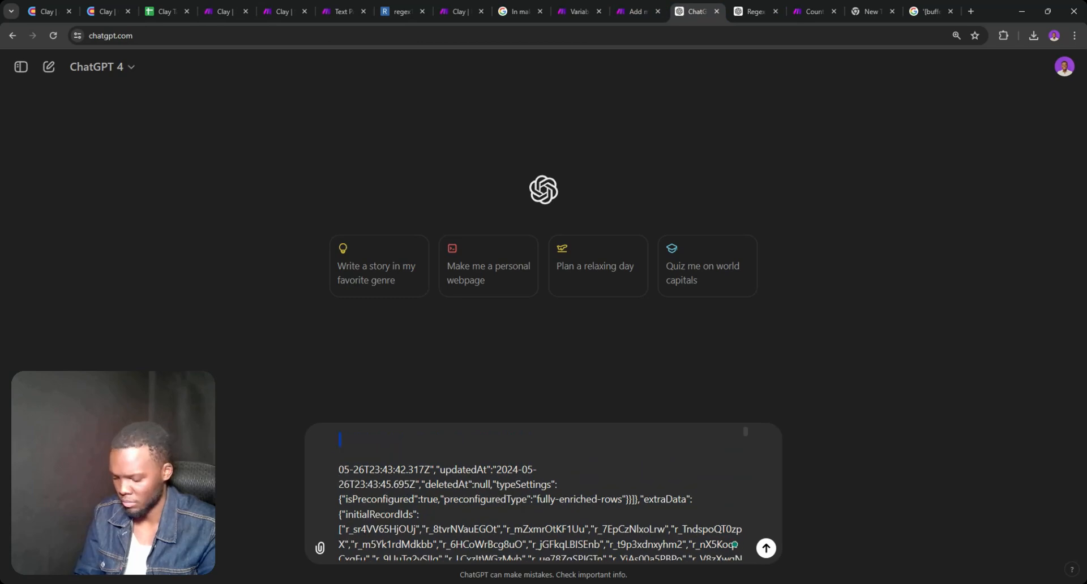
{"action": "key", "text": "ctrl+v"}
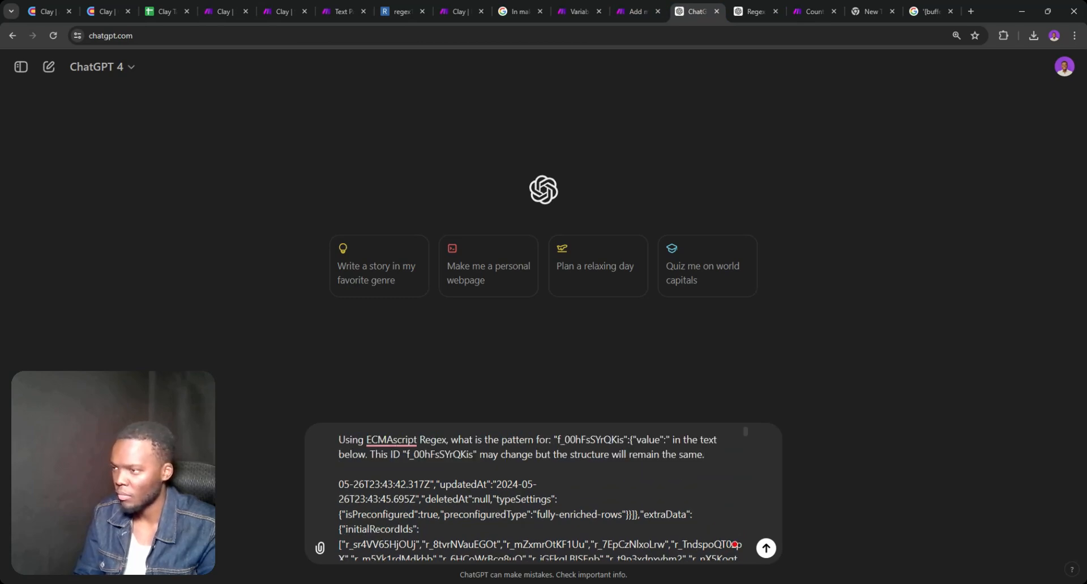
{"action": "key", "text": "Return"}
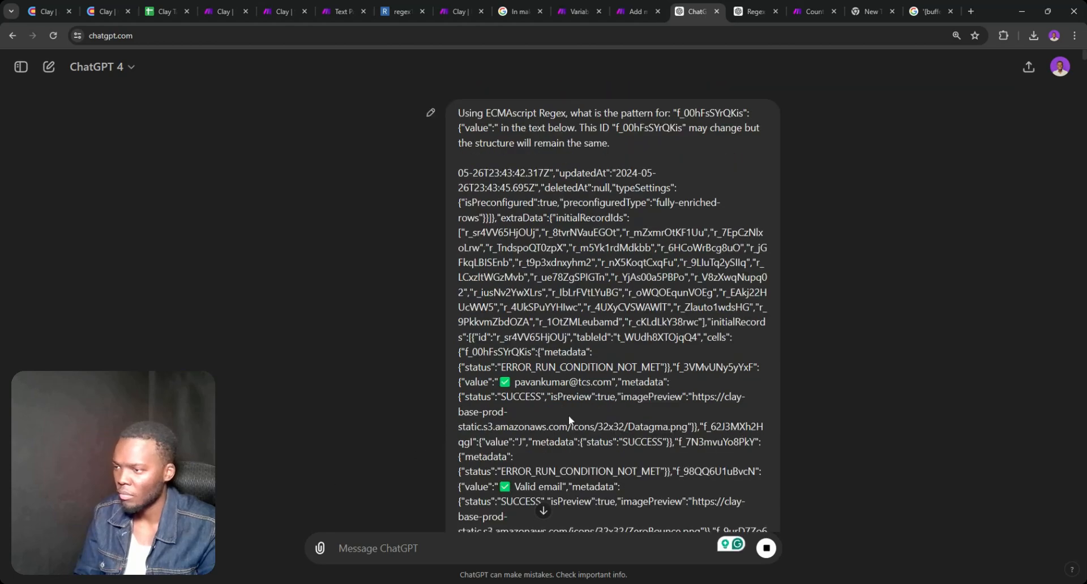
{"action": "left_click", "coordinate": [544, 511]}
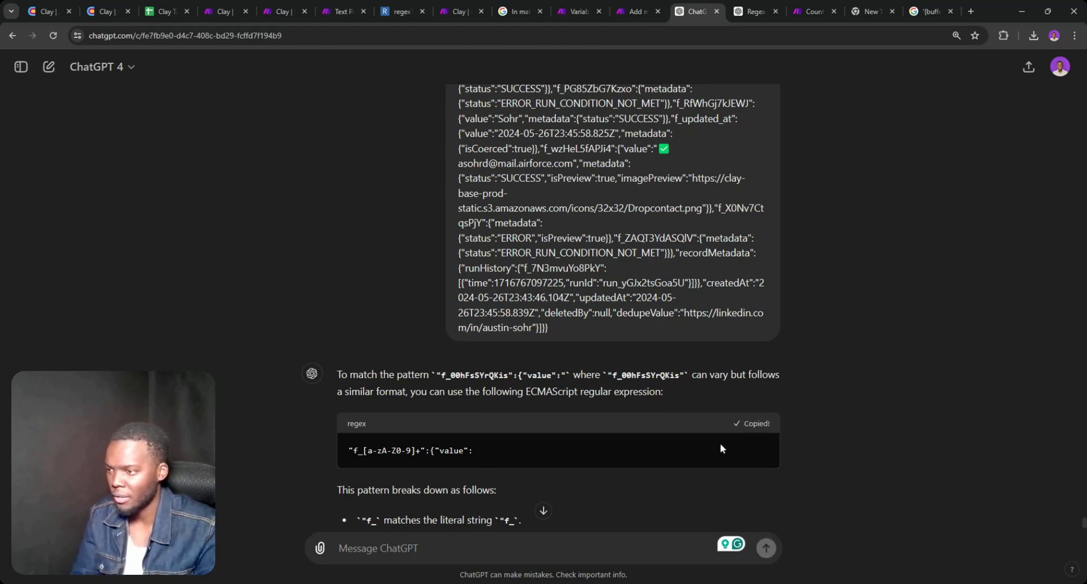
- In Make, close the HTTP output and try replacing the Text parser's pattern with "f_[a-zA-Z0-9]+":{"value":
{"action": "left_click", "coordinate": [285, 7]}
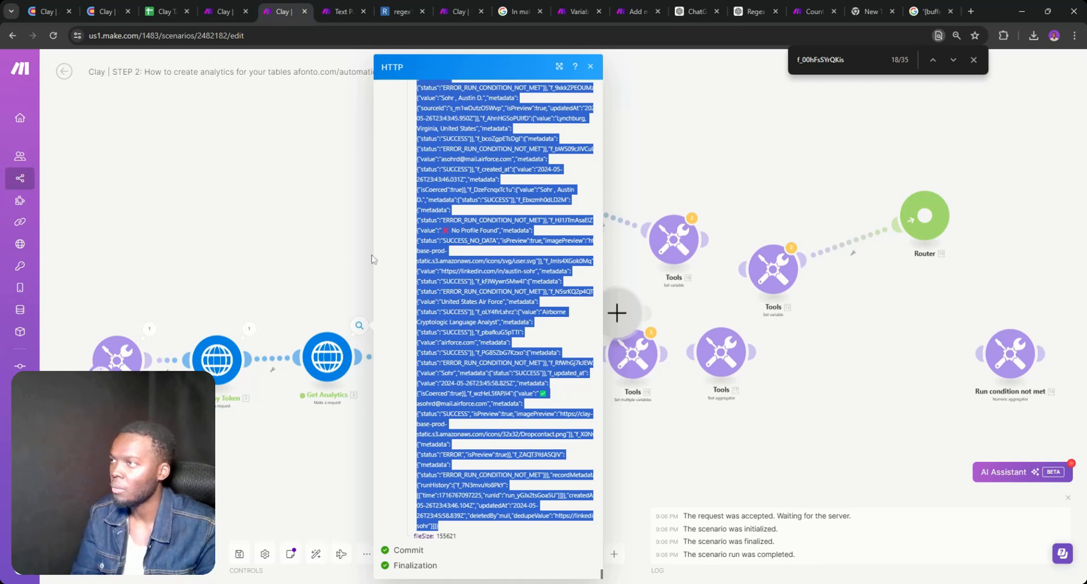
{"action": "left_click", "coordinate": [340, 253]}
{"action": "left_click", "coordinate": [521, 357]}
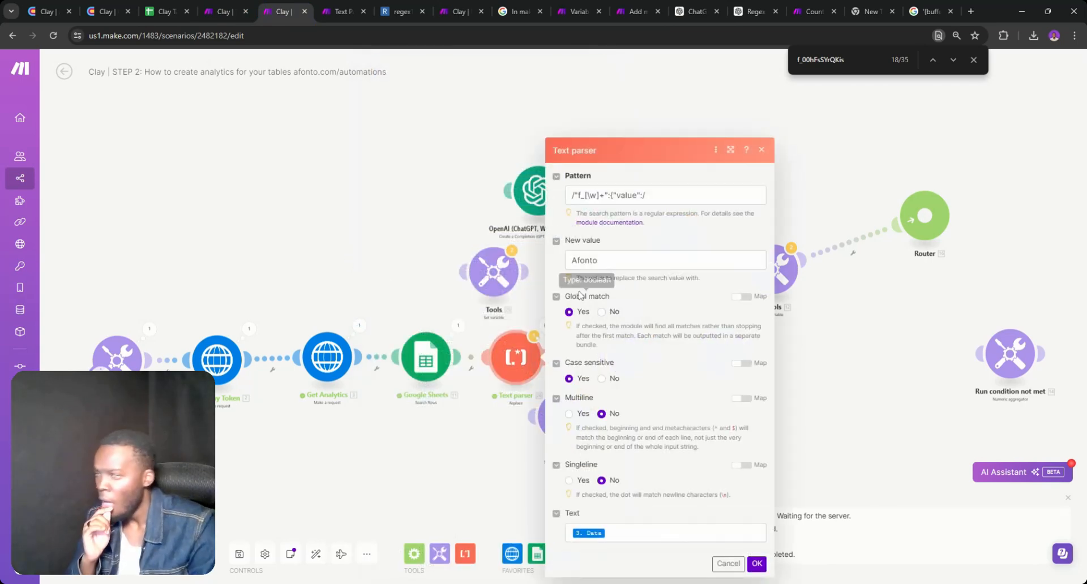
{"action": "left_click", "coordinate": [640, 195]}
{"action": "key", "text": "ctrl+a"}
{"action": "key", "text": "BackSpace"}
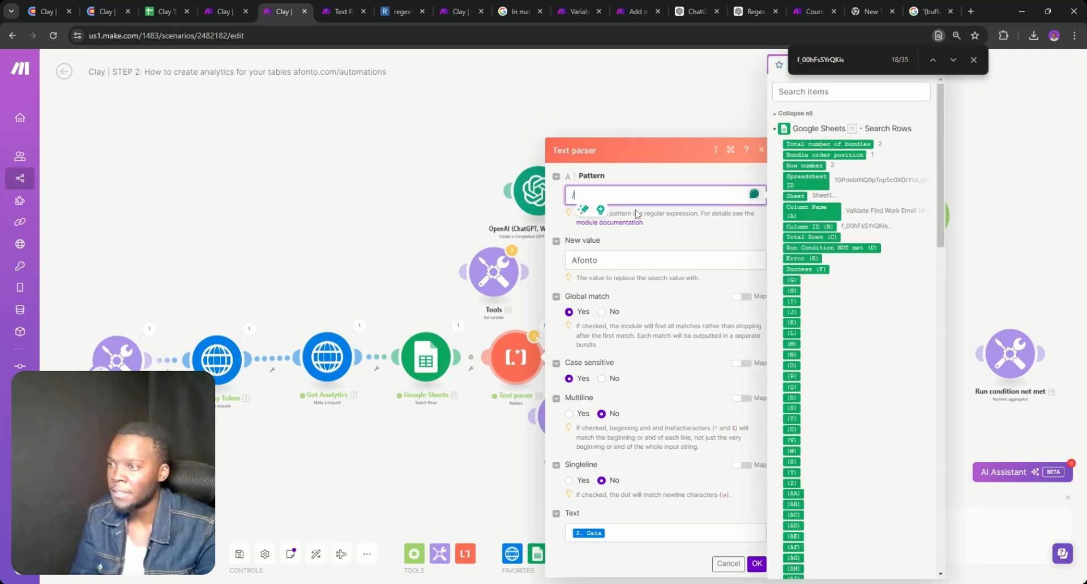
{"action": "type", "text": "\"f_[a-zA-Z0-9]+\":{\"value\":"}
{"action": "key", "text": "BackSpace"}
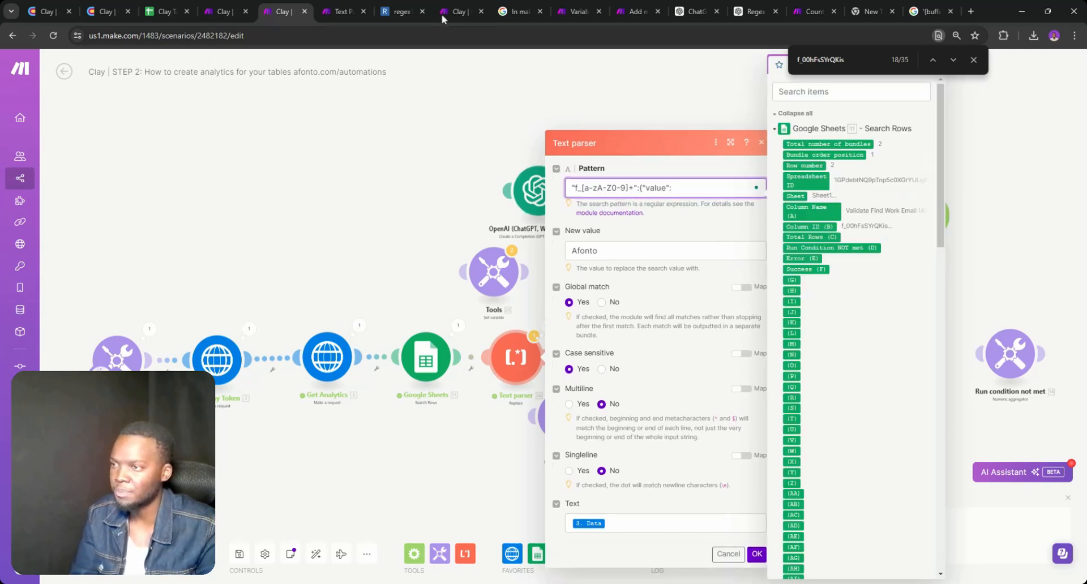
- Enter "f_[a-zA-Z0-9]+":{"value": as the regular expression in regex101 to check it
{"action": "left_click", "coordinate": [412, 4]}
{"action": "type", "text": "\"f_[a-zA-Z0-9]+\":{\"value\":"}
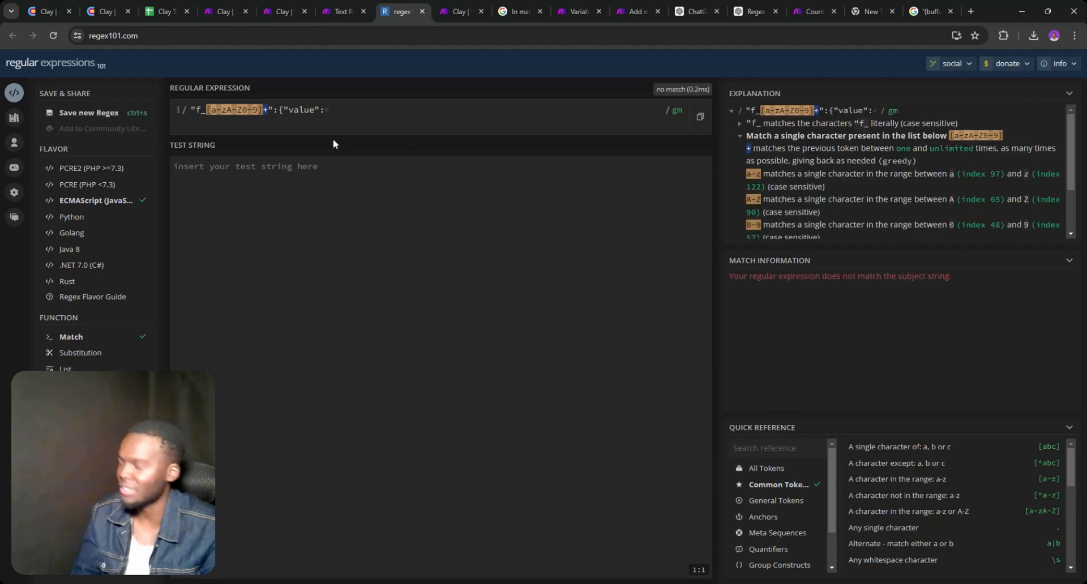
- Return to the Make scenario and discard the open edits to the Text parser module
{"action": "left_click", "coordinate": [342, 11]}
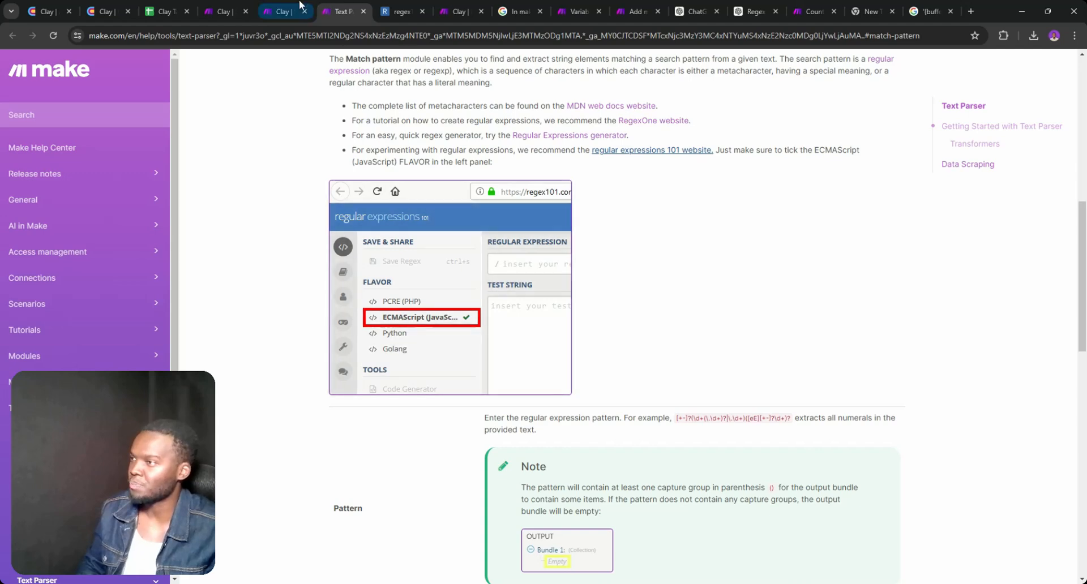
{"action": "left_click", "coordinate": [286, 11]}
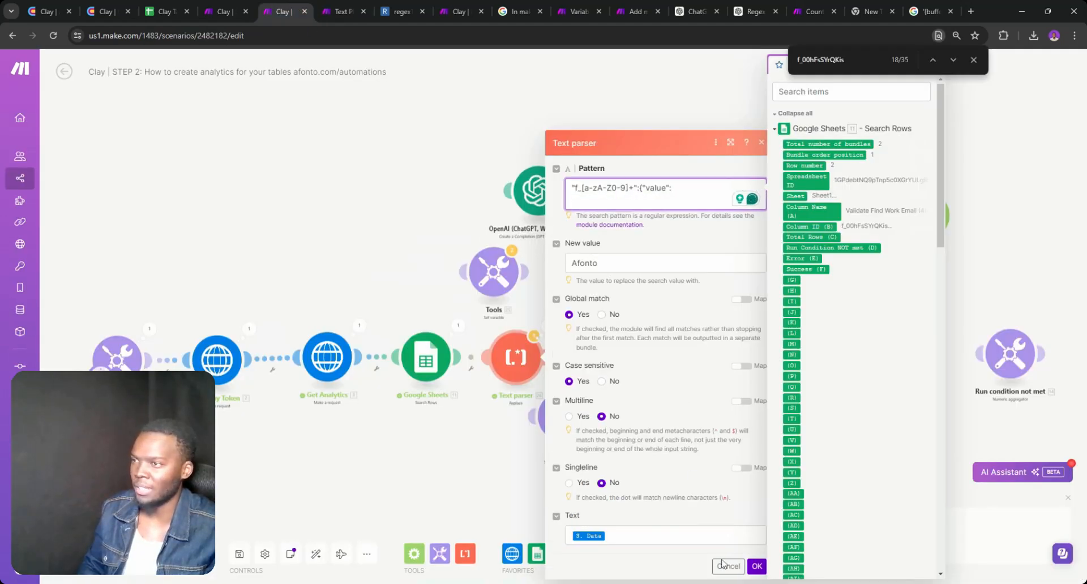
{"action": "left_click", "coordinate": [722, 564]}
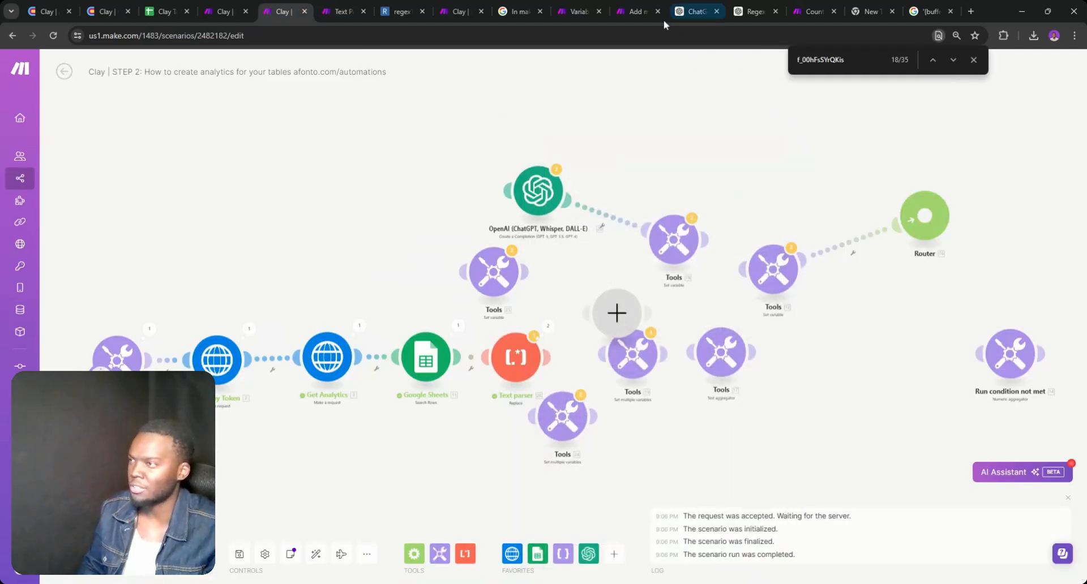
{"action": "left_click", "coordinate": [217, 358]}
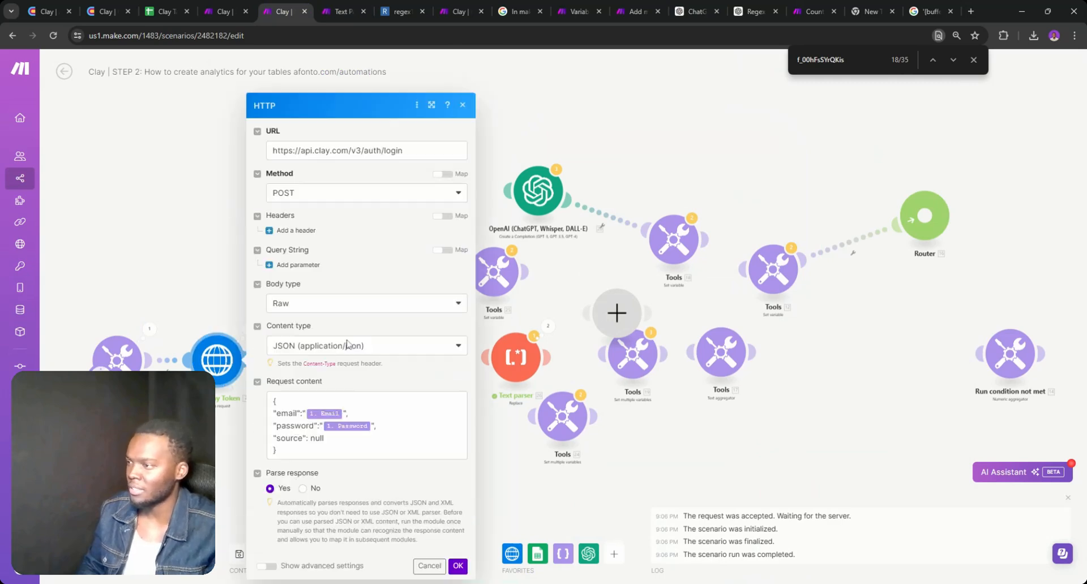
{"action": "double_click", "coordinate": [193, 304]}
{"action": "left_click", "coordinate": [179, 280]}
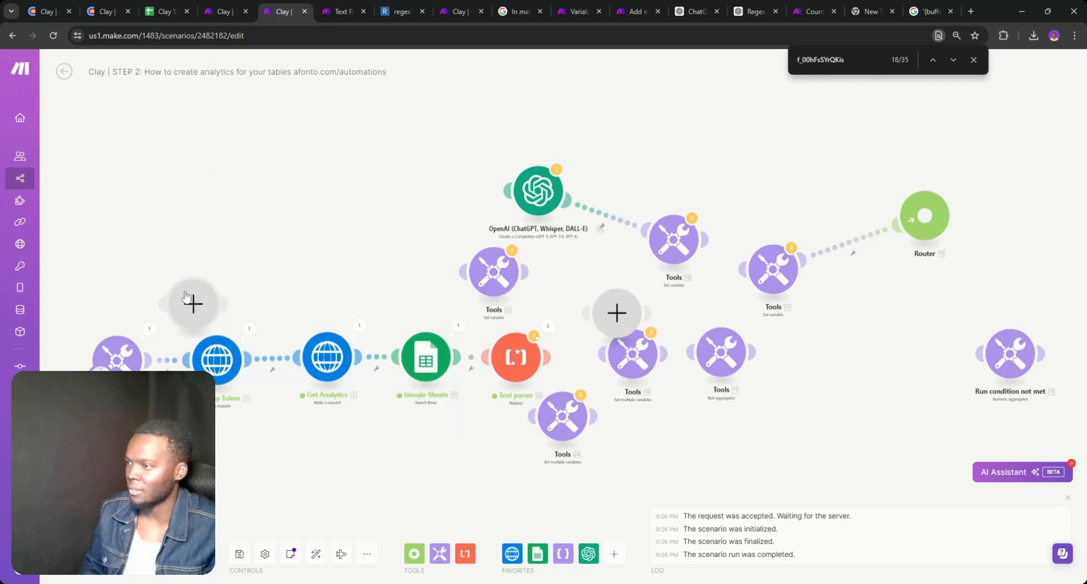
{"action": "right_click", "coordinate": [186, 294]}
{"action": "left_click", "coordinate": [226, 320]}
- Expand the Data output of the Get Analytics run and copy its entire text
{"action": "left_click", "coordinate": [327, 356]}
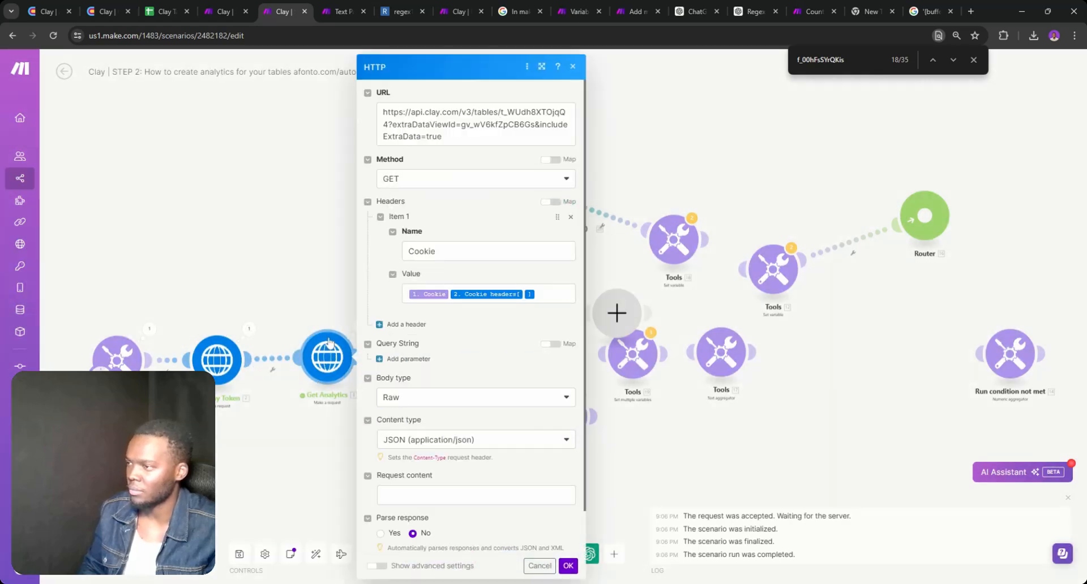
{"action": "left_click", "coordinate": [301, 313]}
{"action": "left_click", "coordinate": [358, 326]}
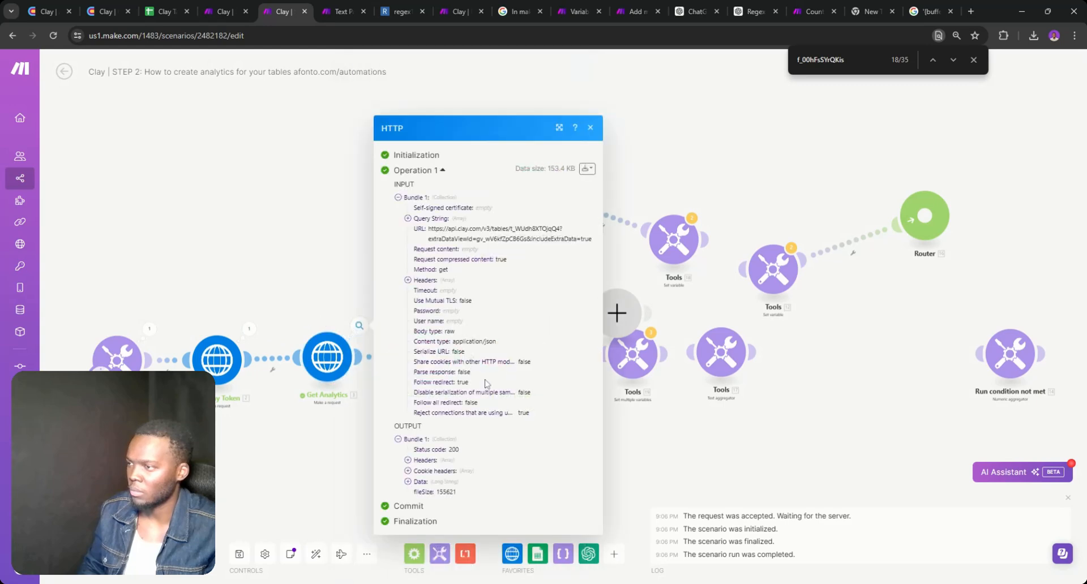
{"action": "left_click", "coordinate": [418, 482]}
{"action": "scroll", "coordinate": [419, 482], "scroll_direction": "down", "scroll_amount": 4}
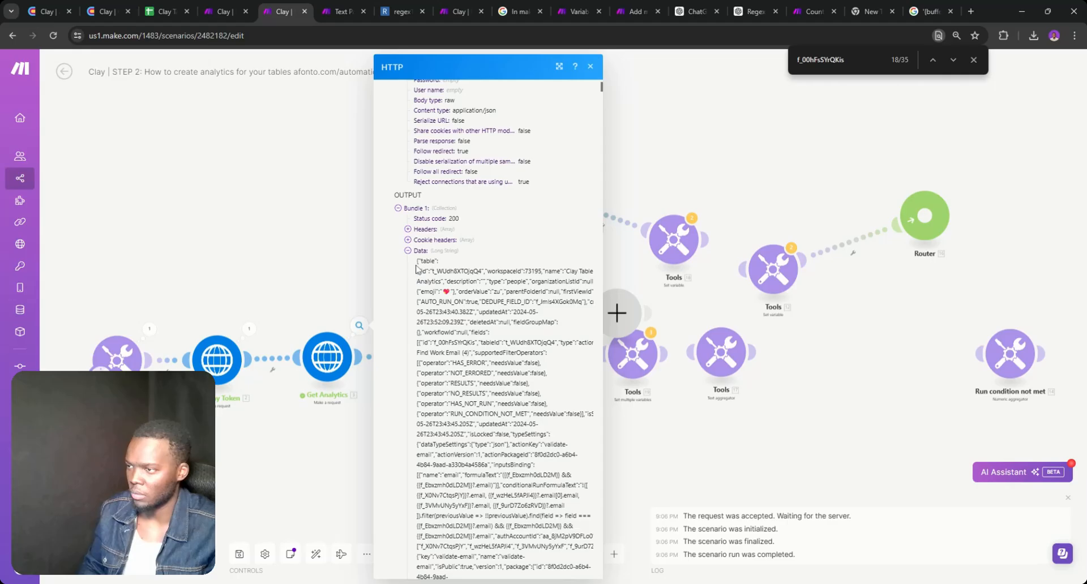
{"action": "left_click_drag", "start_coordinate": [419, 265], "coordinate": [566, 583]}
{"action": "scroll", "coordinate": [487, 329], "scroll_direction": "down", "scroll_amount": 20}
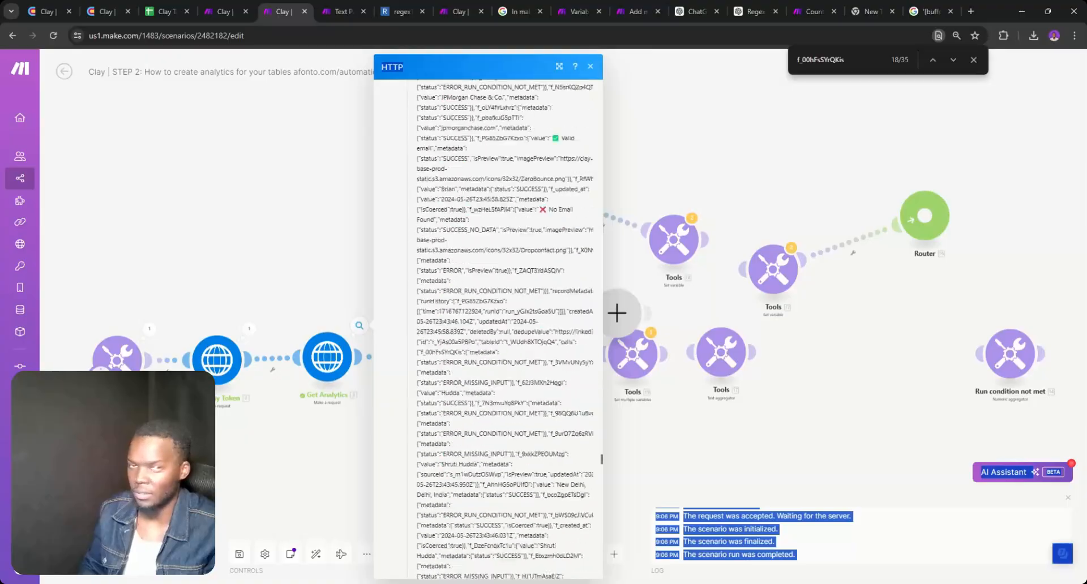
{"action": "scroll", "coordinate": [487, 330], "scroll_direction": "down", "scroll_amount": 20}
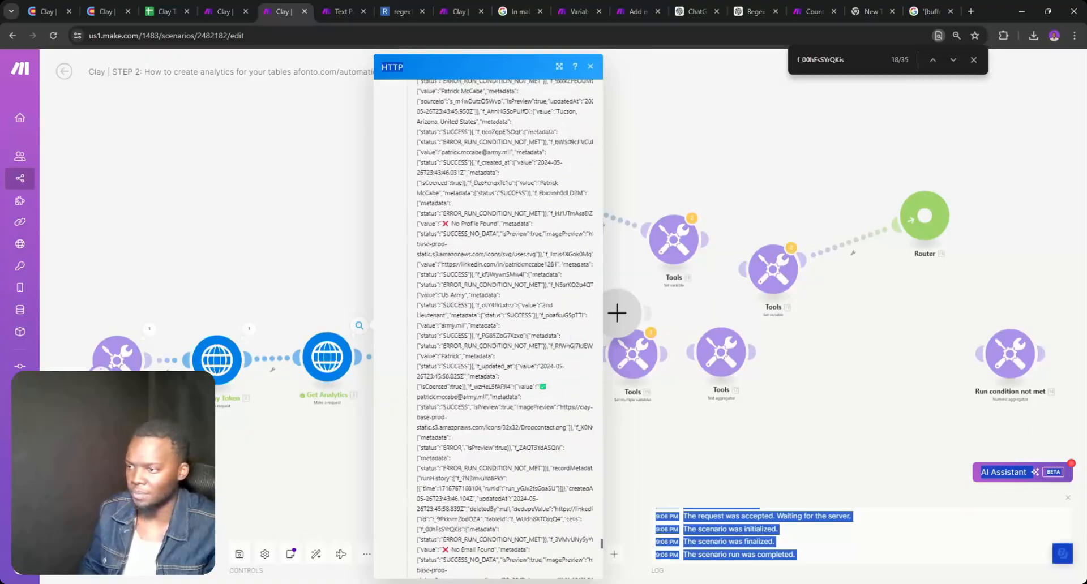
{"action": "left_click_drag", "start_coordinate": [566, 583], "coordinate": [532, 560]}
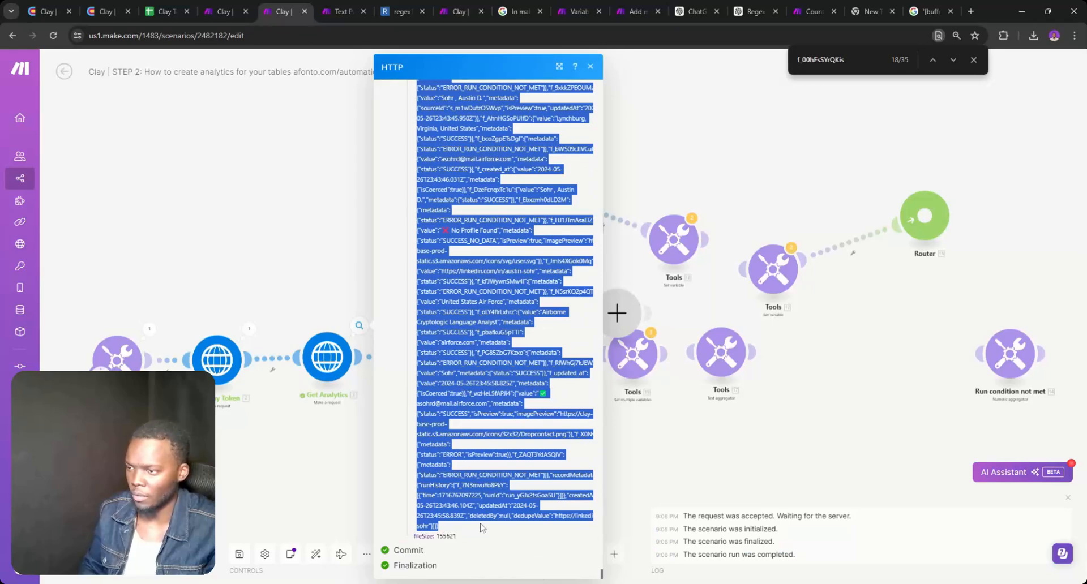
- Switch to regex101 and paste the analytics data as the test string, removing the duplicate text and trailing blank lines
{"action": "left_click", "coordinate": [387, 7]}
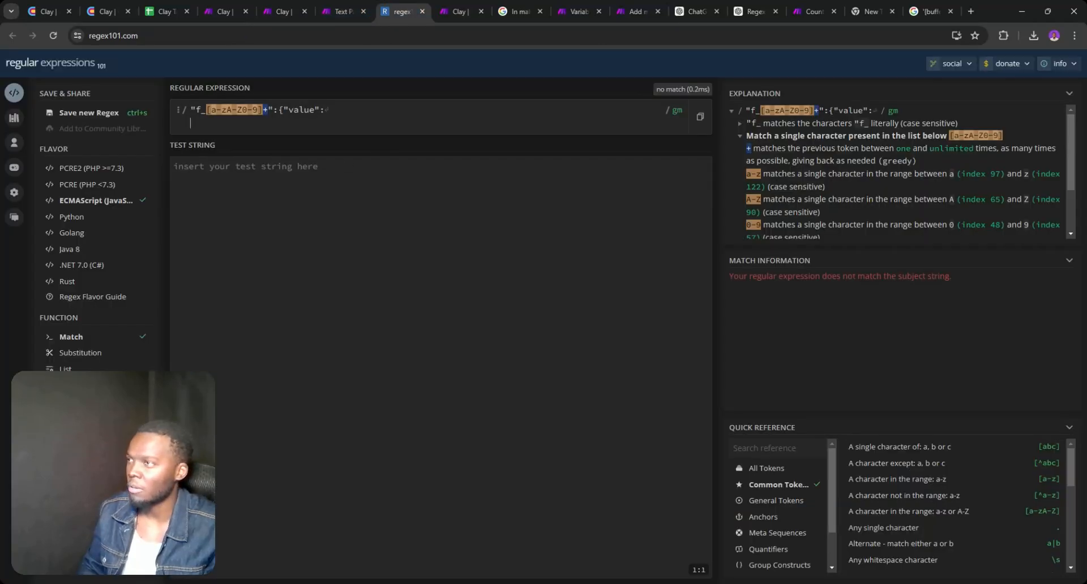
{"action": "left_click", "coordinate": [173, 166]}
{"action": "key", "text": "ctrl+v"}
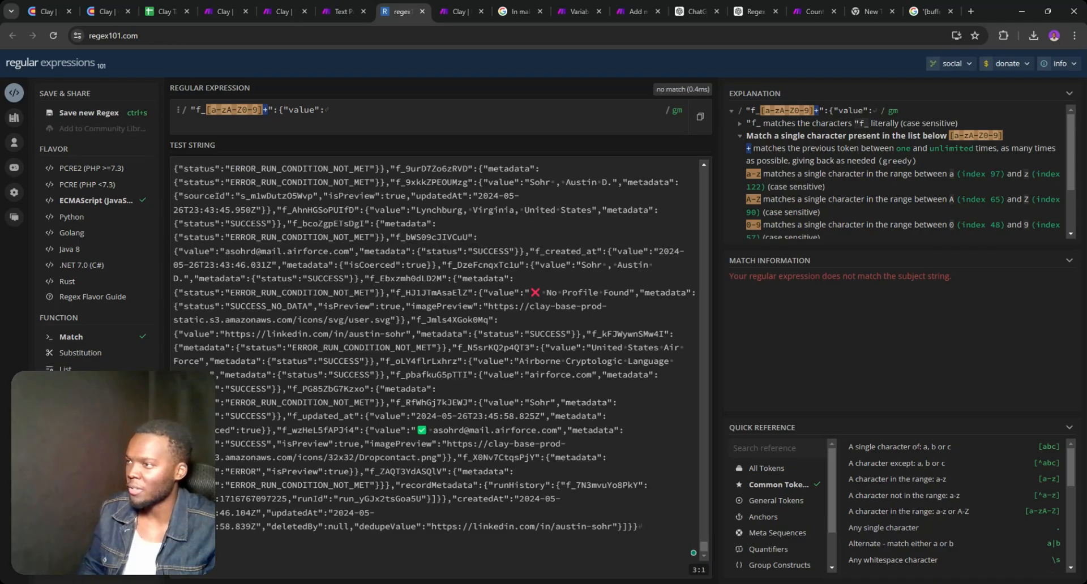
{"action": "scroll", "coordinate": [435, 362], "scroll_direction": "up", "scroll_amount": 10}
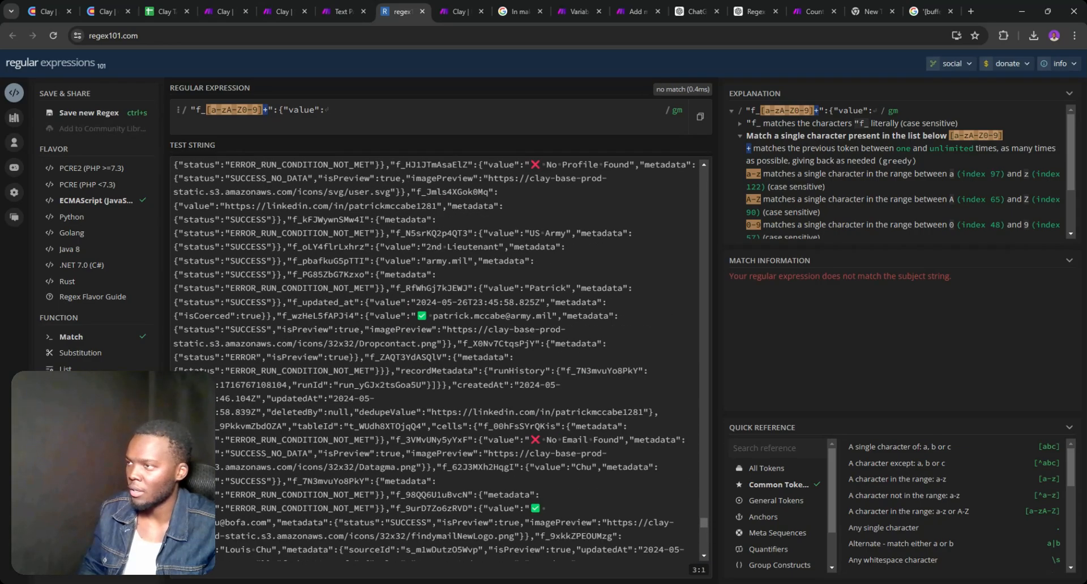
{"action": "key", "text": "ctrl+v"}
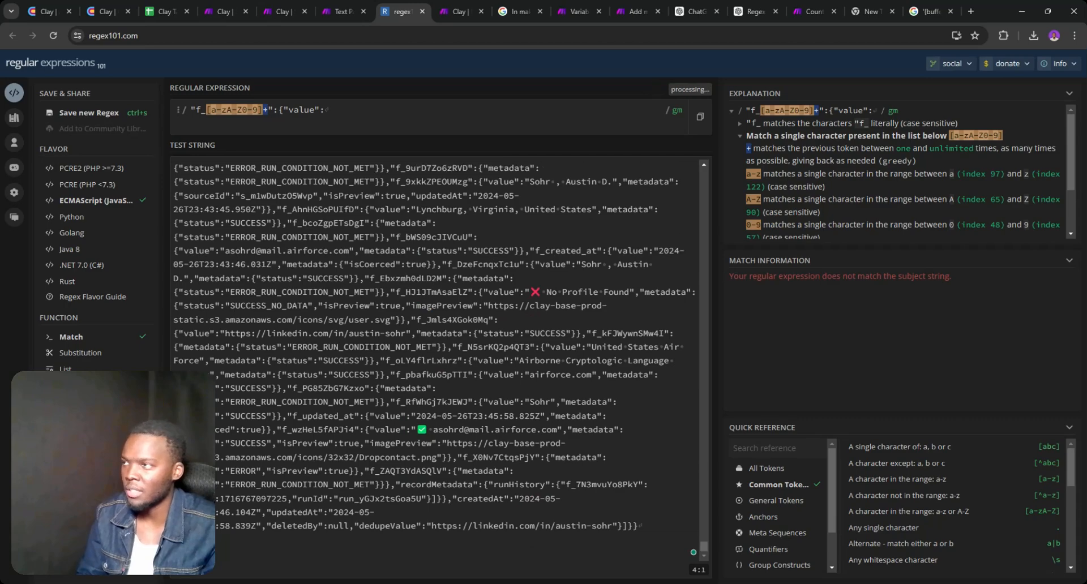
{"action": "key", "text": "BackSpace"}
{"action": "key", "text": "BackSpace"}
{"action": "key", "text": "BackSpace"}
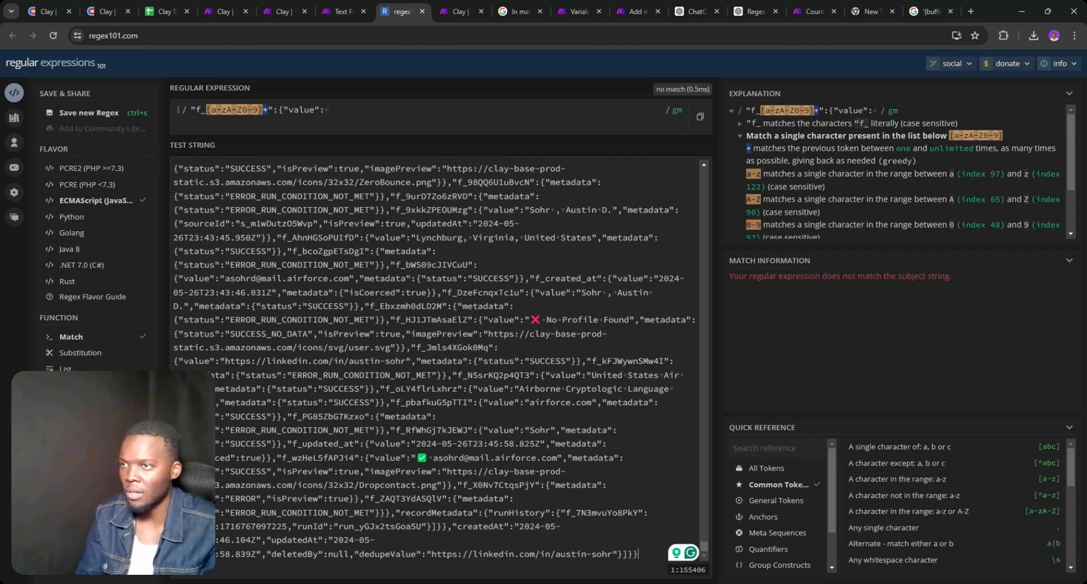
- Look back through the test string and try adding a leading / to the regular expression
{"action": "scroll", "coordinate": [436, 357], "scroll_direction": "up", "scroll_amount": 15}
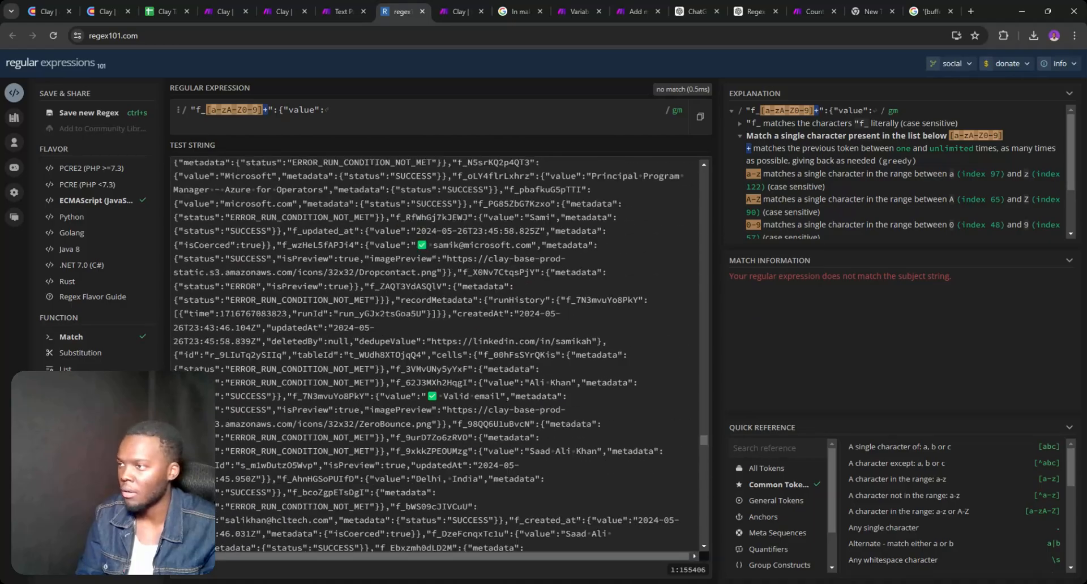
{"action": "scroll", "coordinate": [433, 356], "scroll_direction": "up", "scroll_amount": 15}
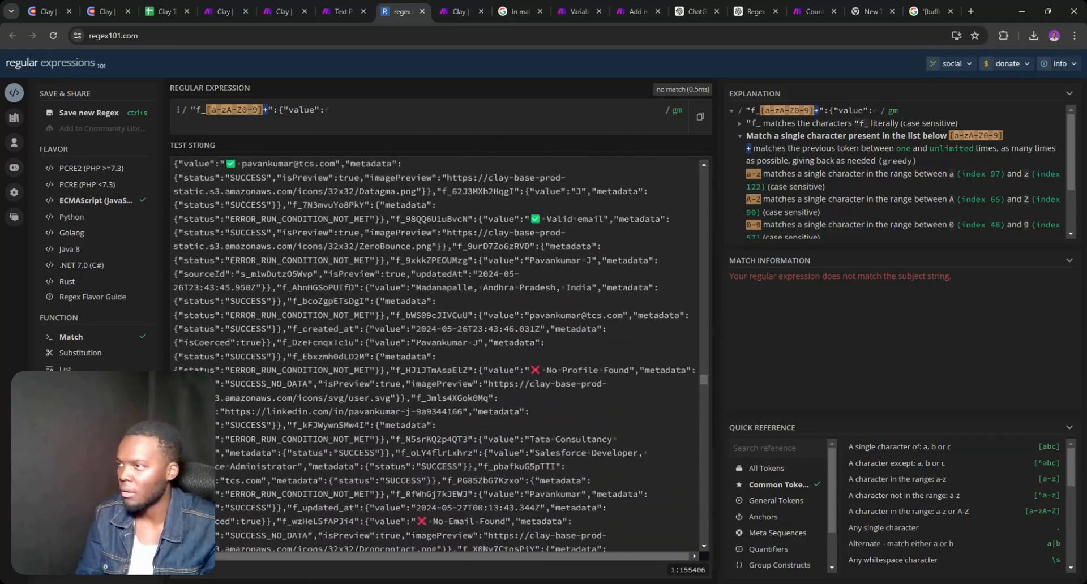
{"action": "scroll", "coordinate": [433, 355], "scroll_direction": "up", "scroll_amount": 6}
{"action": "scroll", "coordinate": [433, 356], "scroll_direction": "up", "scroll_amount": 15}
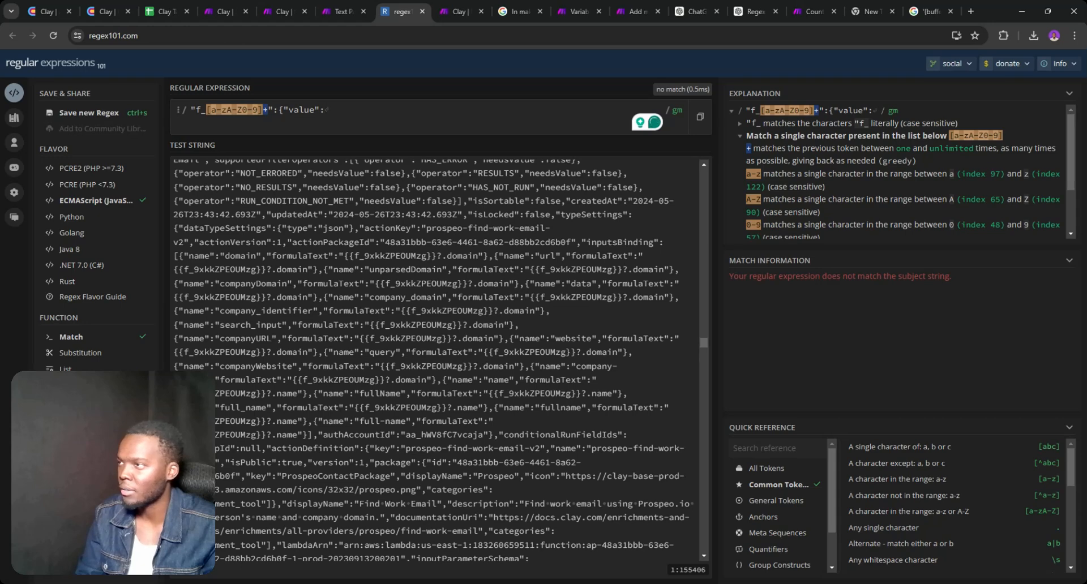
{"action": "left_click", "coordinate": [191, 110]}
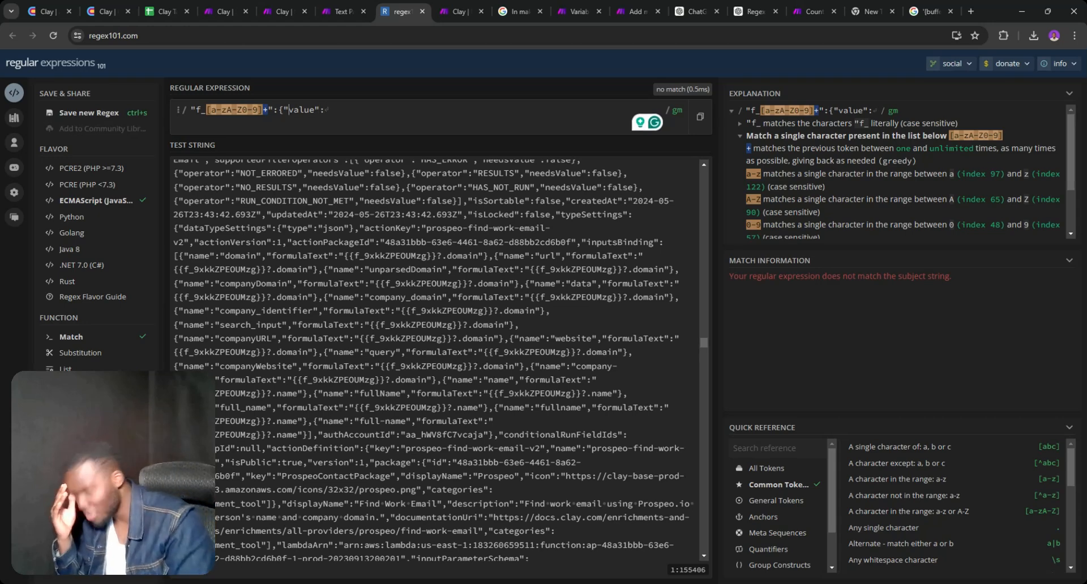
{"action": "type", "text": "/"}
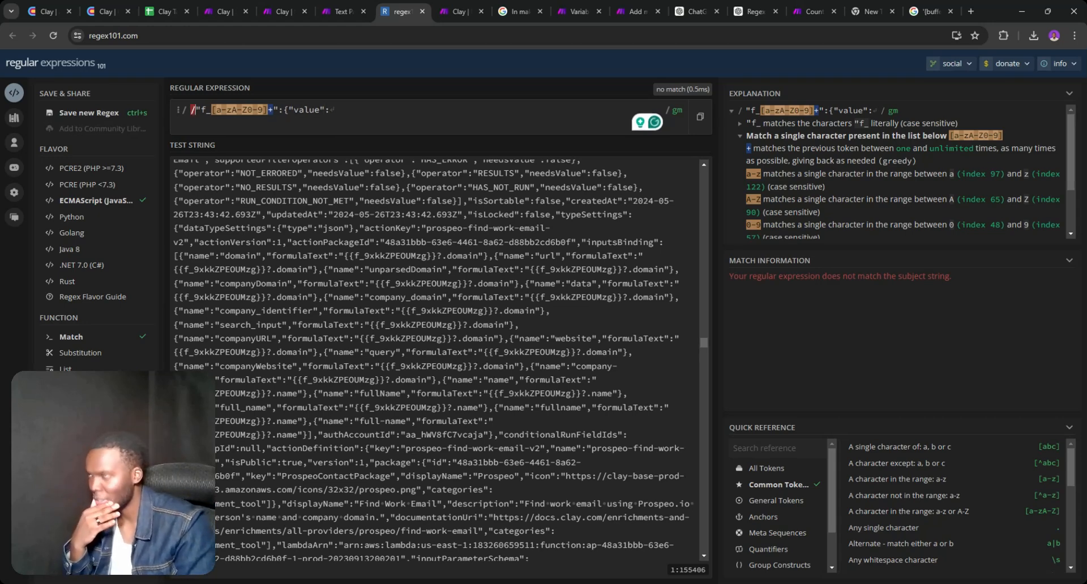
{"action": "key", "text": "BackSpace"}
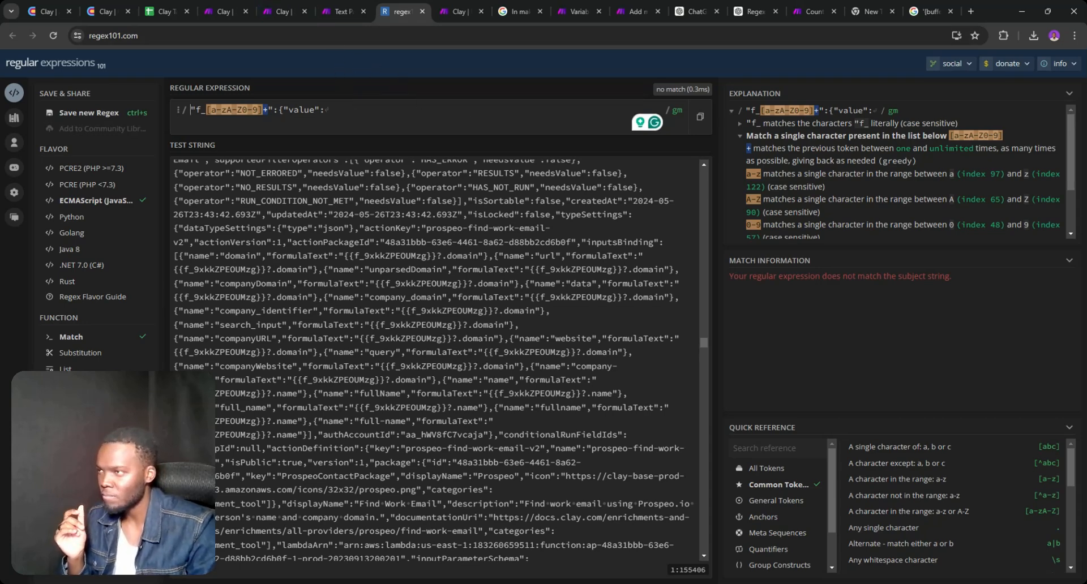
{"action": "left_click", "coordinate": [675, 114]}
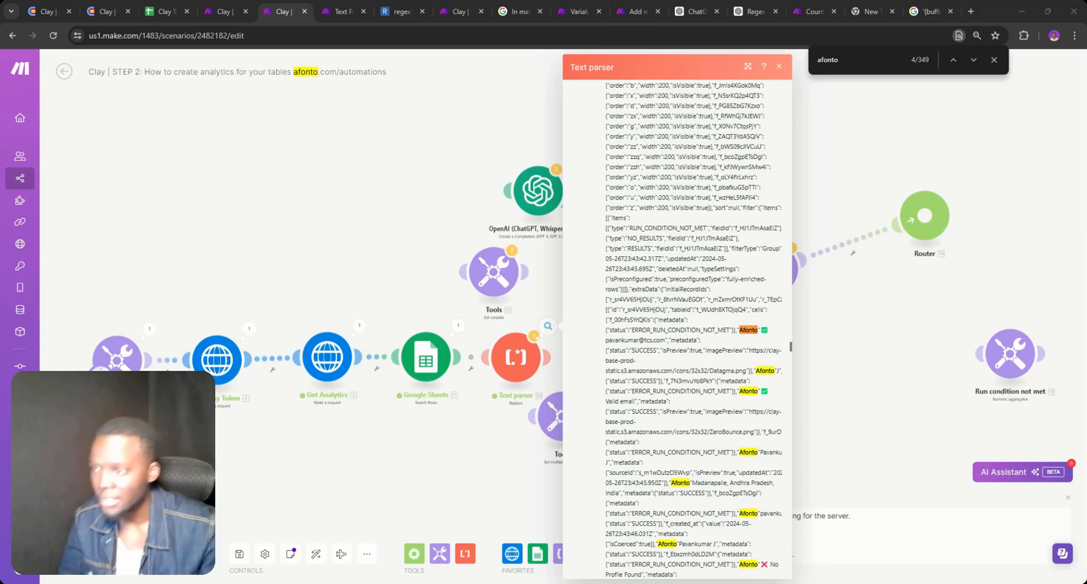
- In the Make scenario, copy the Column ID replacement text containing "column id":"Afonto" from the Test variable's value
{"action": "left_click", "coordinate": [515, 357]}
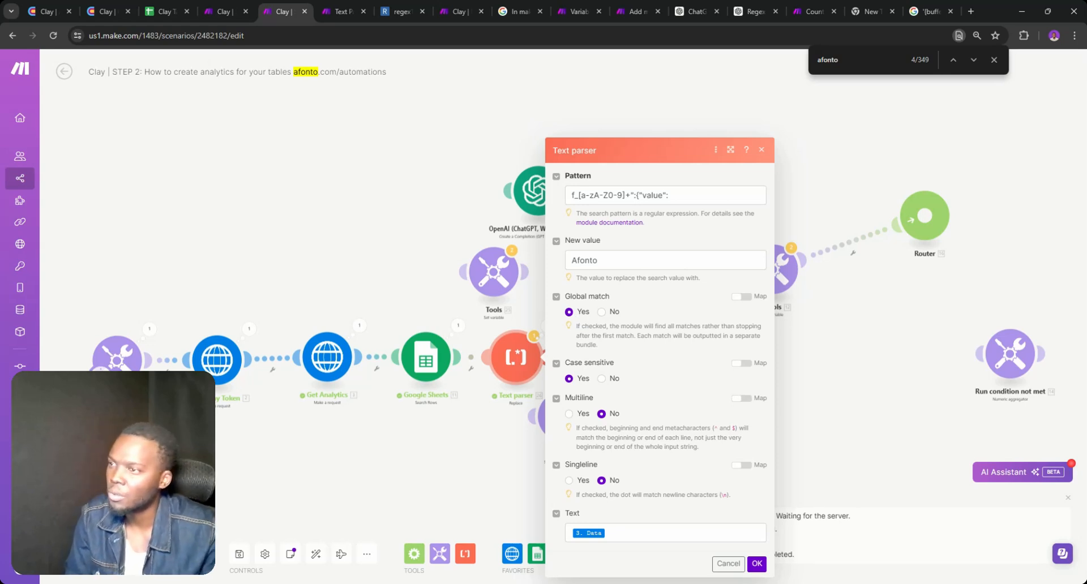
{"action": "left_click", "coordinate": [530, 319]}
{"action": "left_click", "coordinate": [673, 253]}
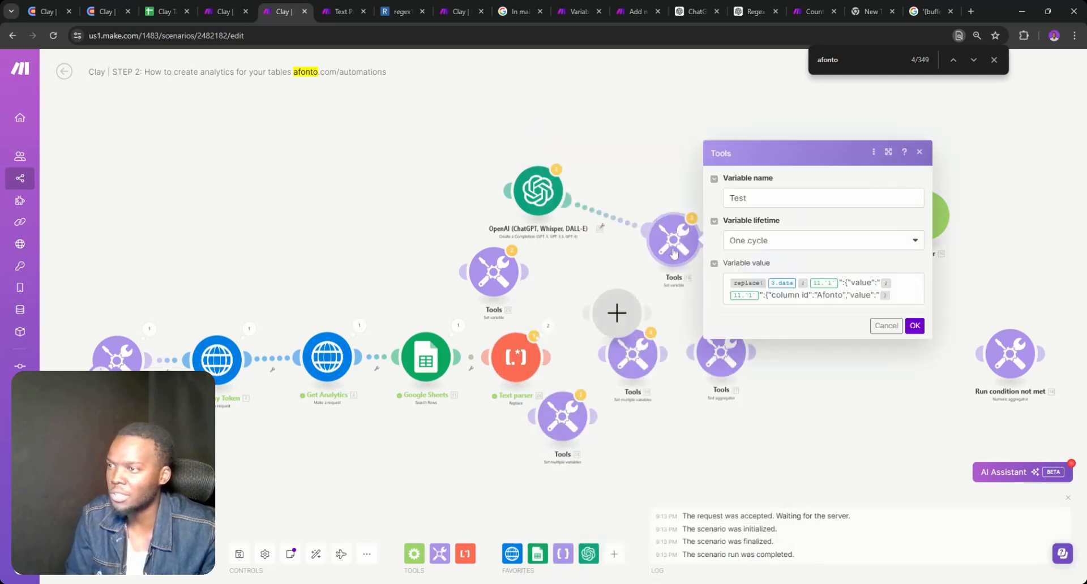
{"action": "left_click_drag", "start_coordinate": [879, 295], "coordinate": [727, 295]}
{"action": "key", "text": "ctrl+c"}
- Set the Text parser's new value to Column ID (B) followed by ":{"column id":"Afonto","value":" and save the module
{"action": "left_click", "coordinate": [495, 357]}
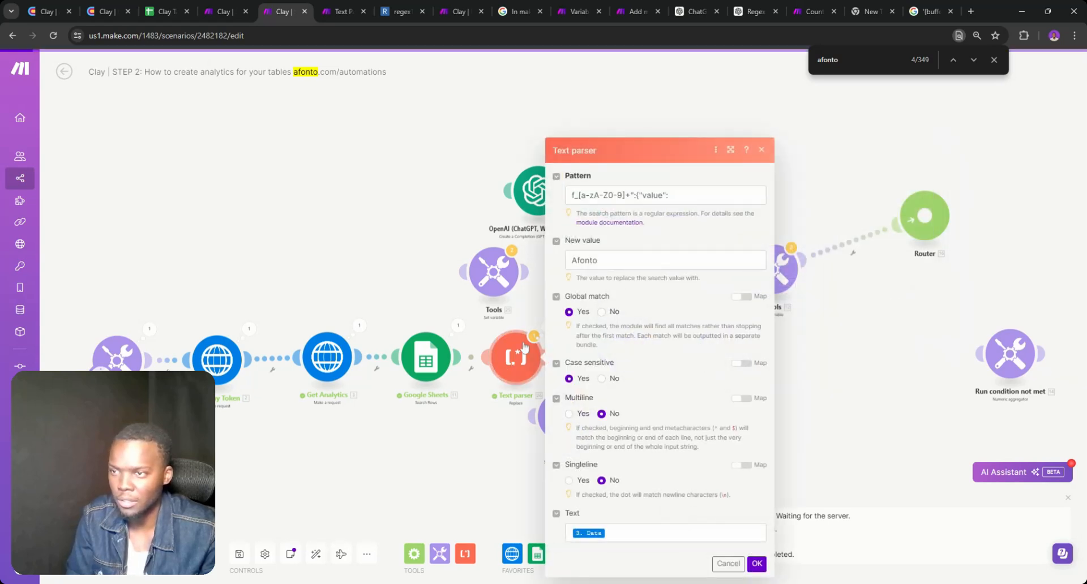
{"action": "left_click", "coordinate": [665, 265]}
{"action": "key", "text": "ctrl+v"}
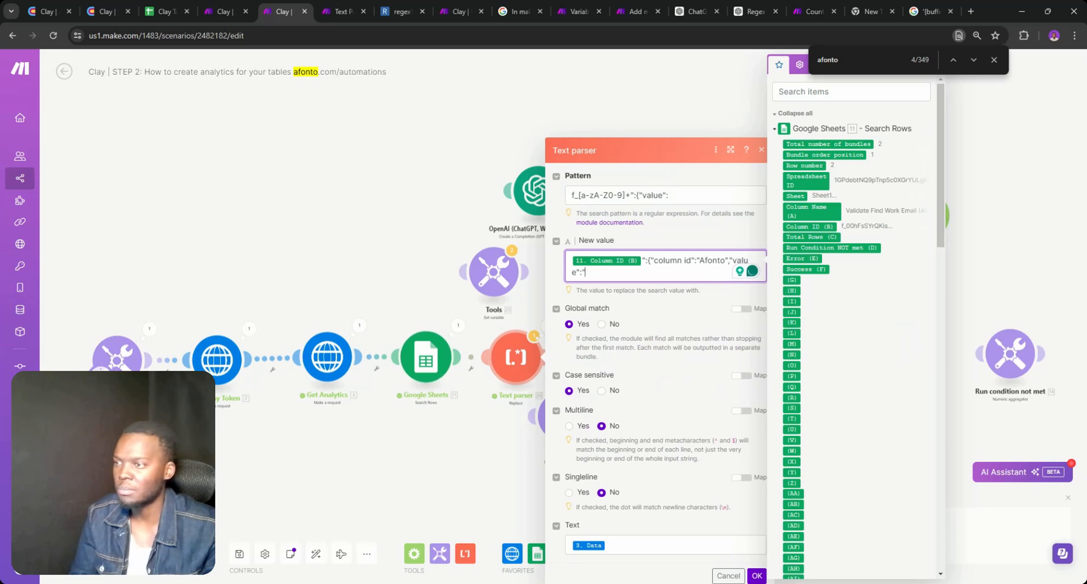
{"action": "mouse_move", "coordinate": [666, 262]}
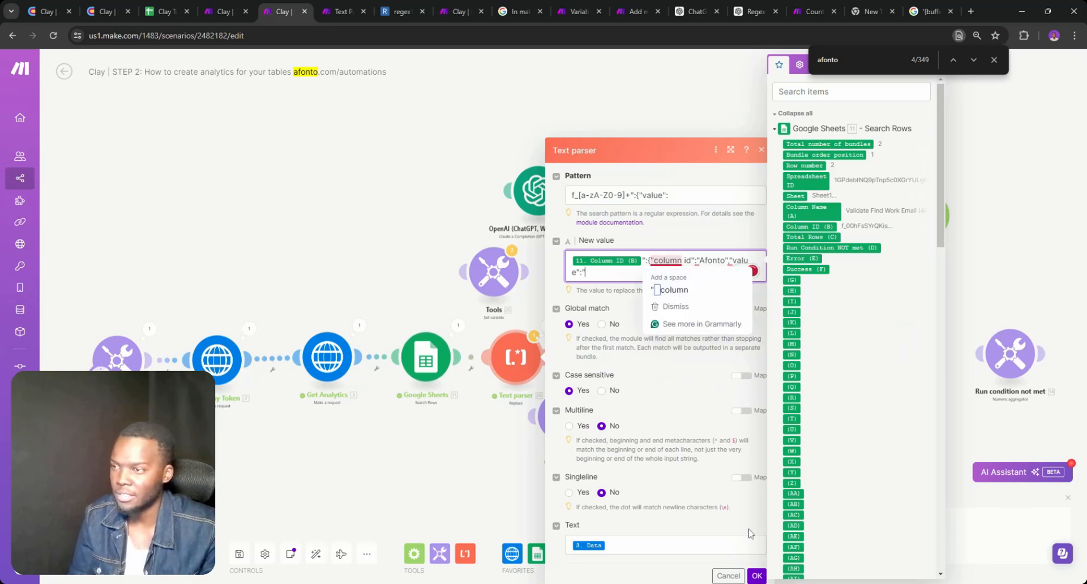
{"action": "left_click", "coordinate": [754, 576]}
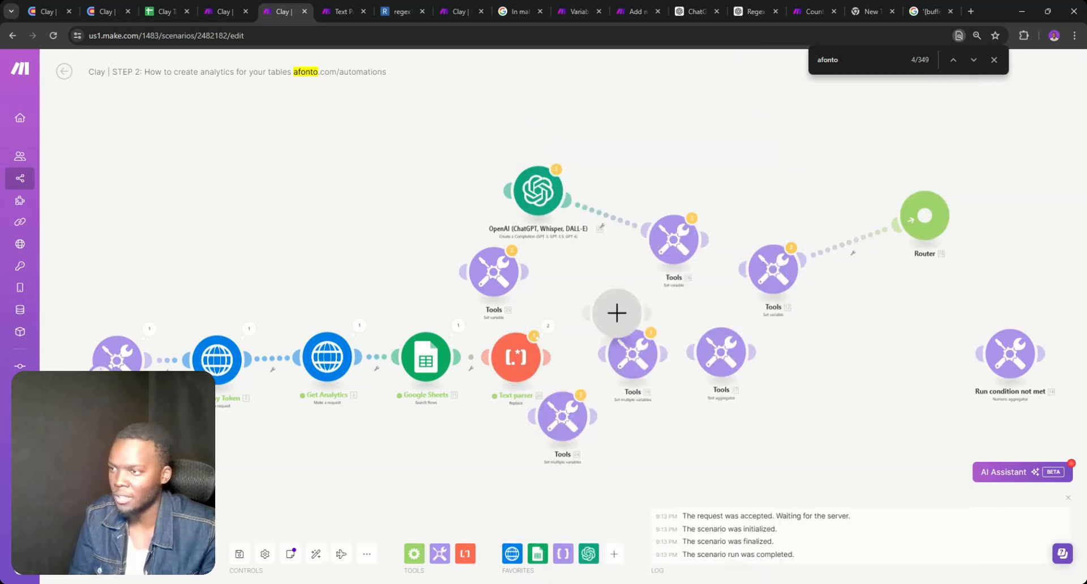
- Run the scenario once and examine the Afonto replacements in the Text parser's Operation 1 output
{"action": "left_click", "coordinate": [79, 552]}
{"action": "left_click", "coordinate": [317, 565]}
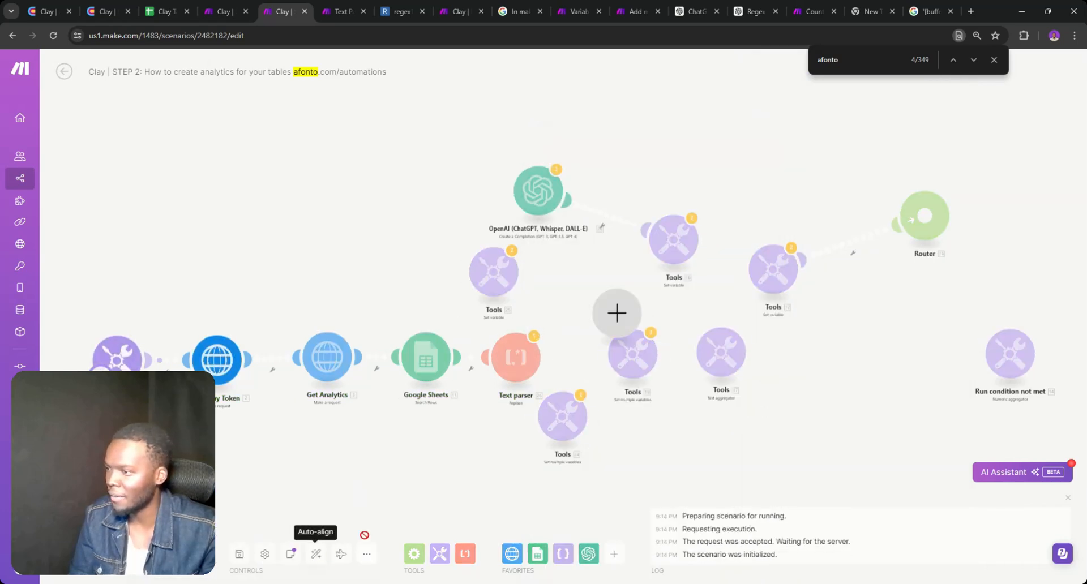
{"action": "left_click", "coordinate": [533, 336]}
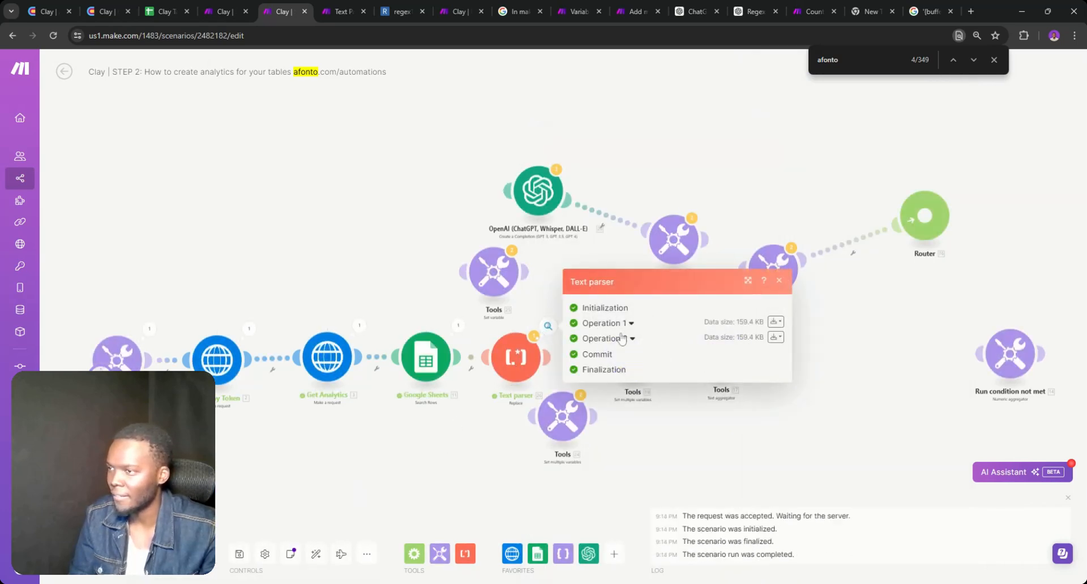
{"action": "left_click", "coordinate": [605, 393]}
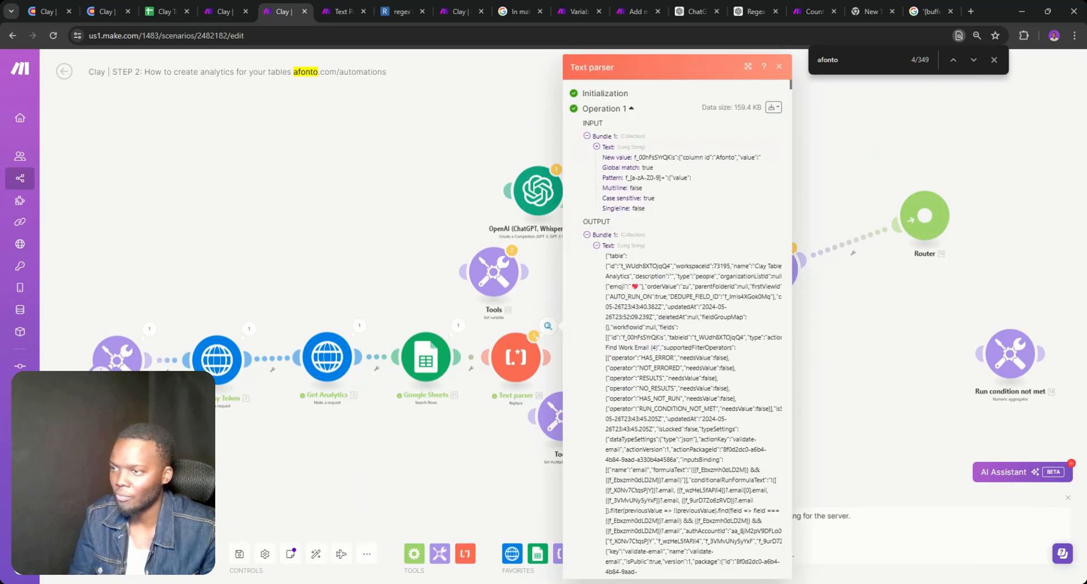
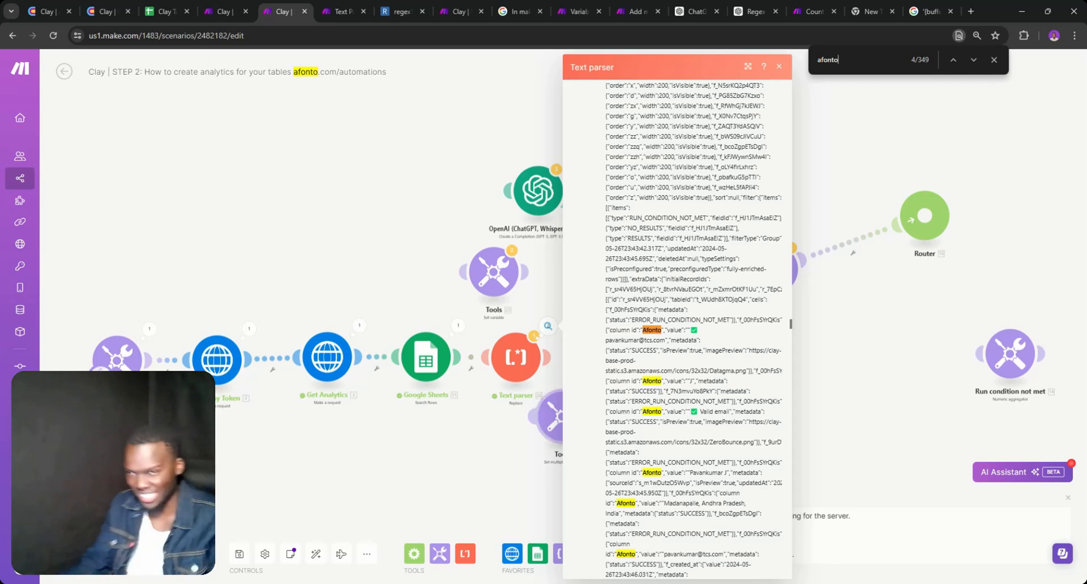
{"action": "left_click", "coordinate": [881, 313]}
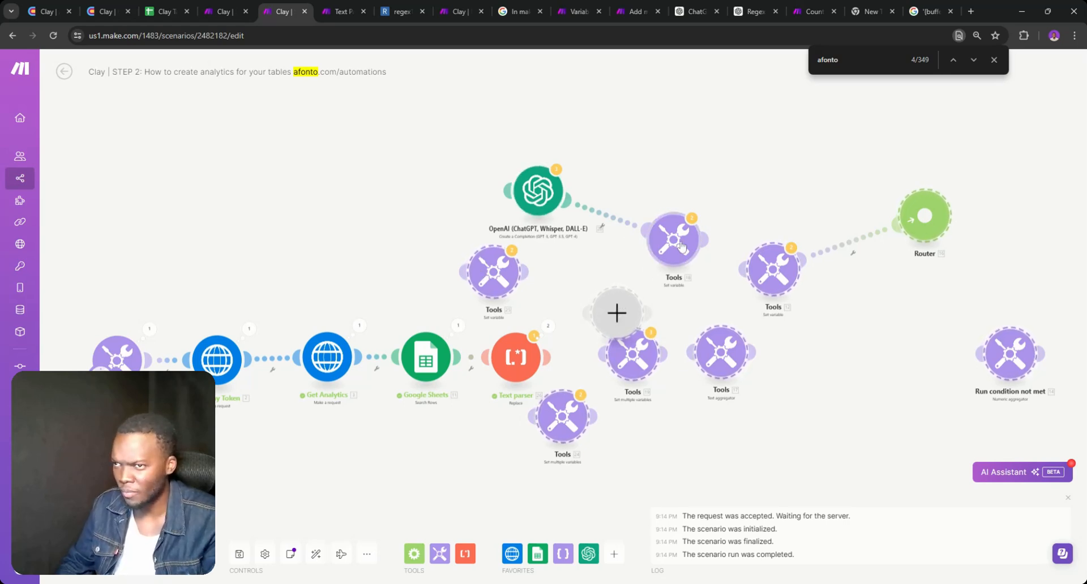
- Delete the unused modules that are not connected to the main flow and close the page search
{"action": "right_click", "coordinate": [546, 195]}
{"action": "left_click", "coordinate": [566, 216]}
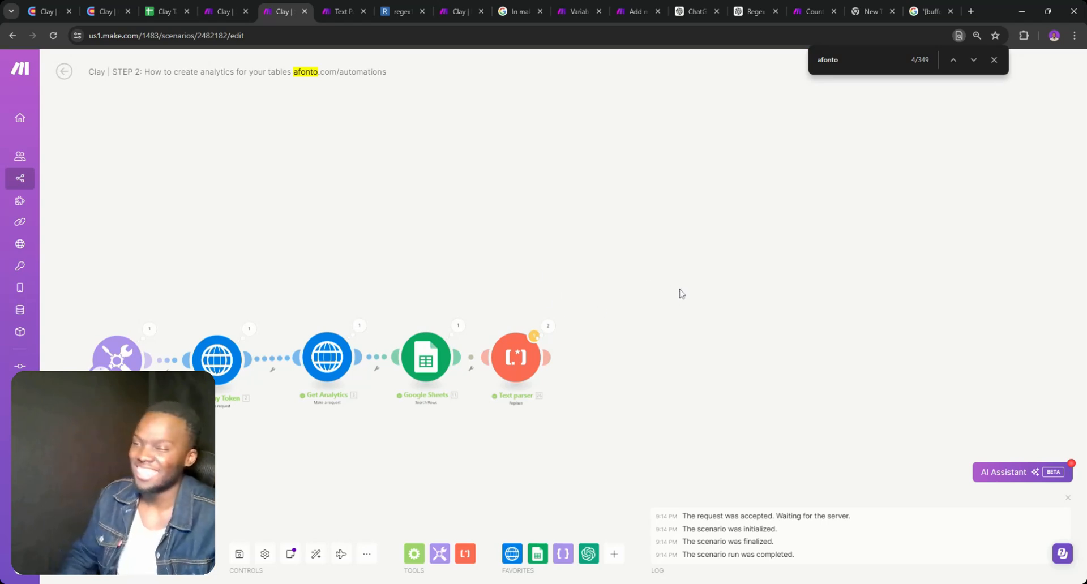
{"action": "left_click", "coordinate": [993, 59]}
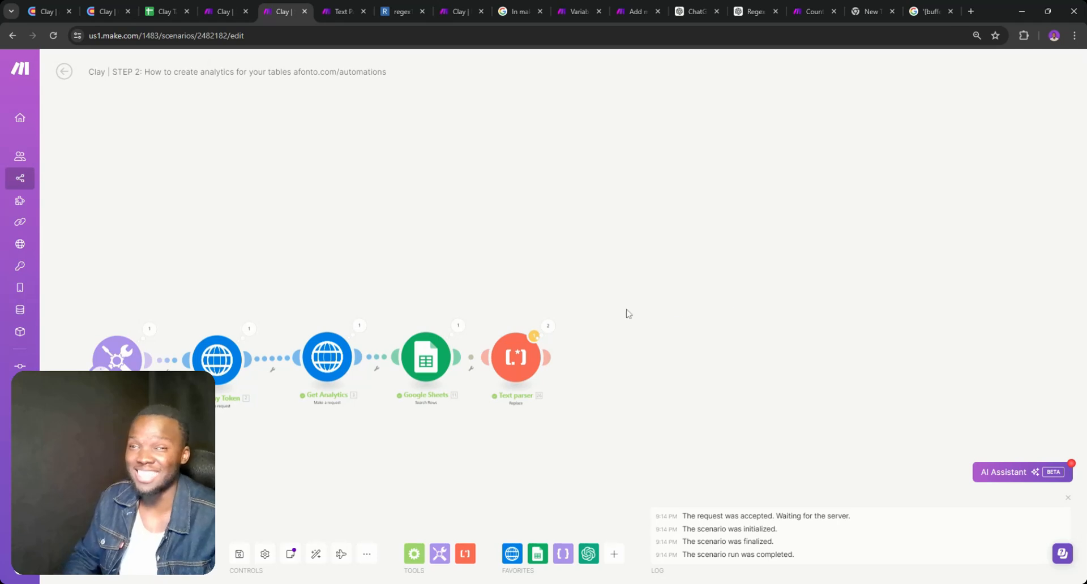
- Open the Text parser's run results and expand Operation 1 to inspect its input and output
{"action": "left_click", "coordinate": [551, 352]}
{"action": "left_click", "coordinate": [550, 352]}
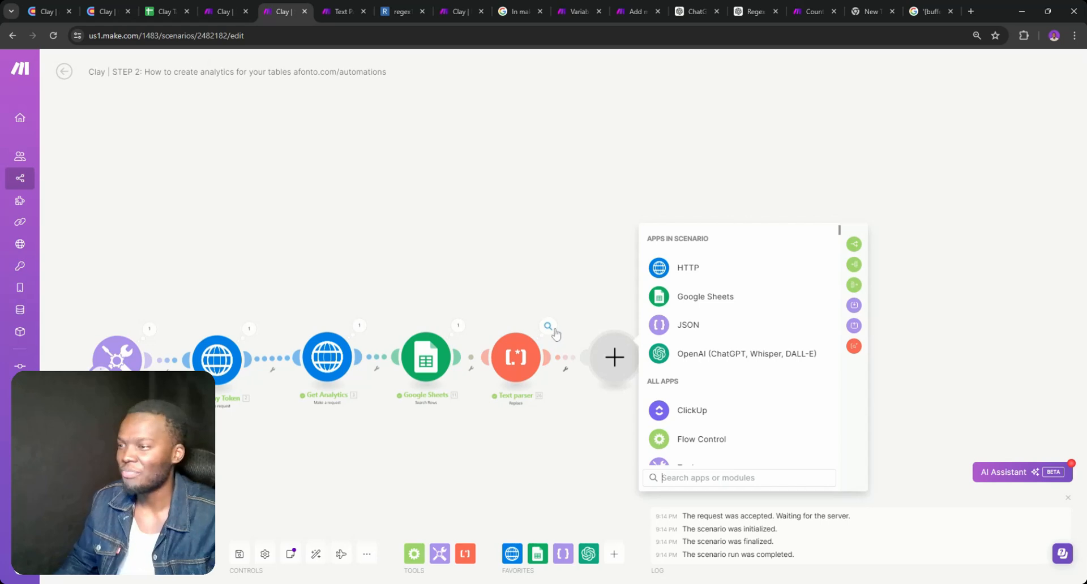
{"action": "left_click", "coordinate": [547, 326]}
{"action": "left_click", "coordinate": [619, 328]}
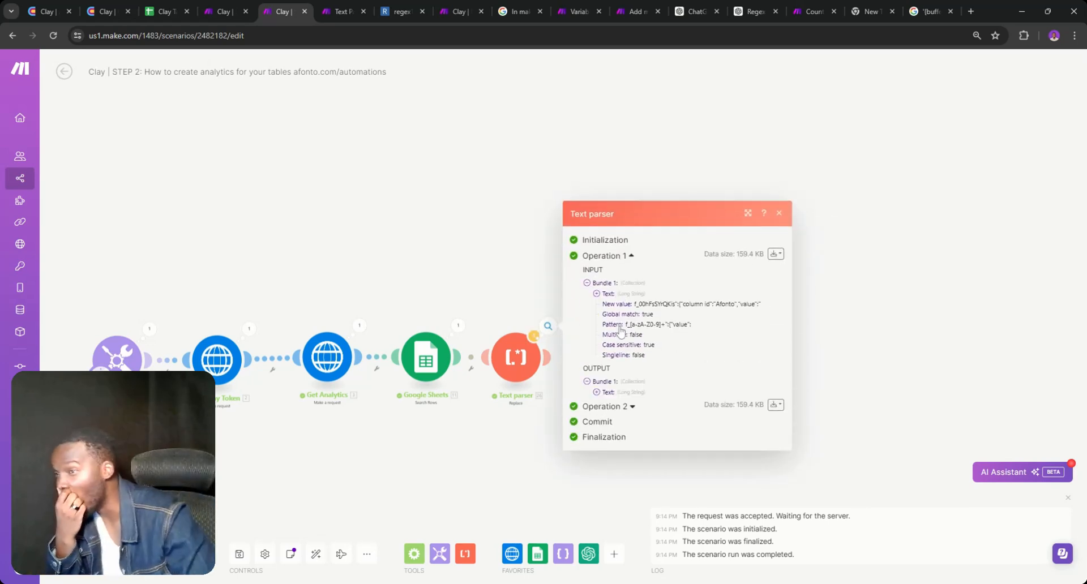
- Expand the Text parser's output text, find the "afonto" occurrences in it, and close the run results
{"action": "left_click", "coordinate": [606, 392]}
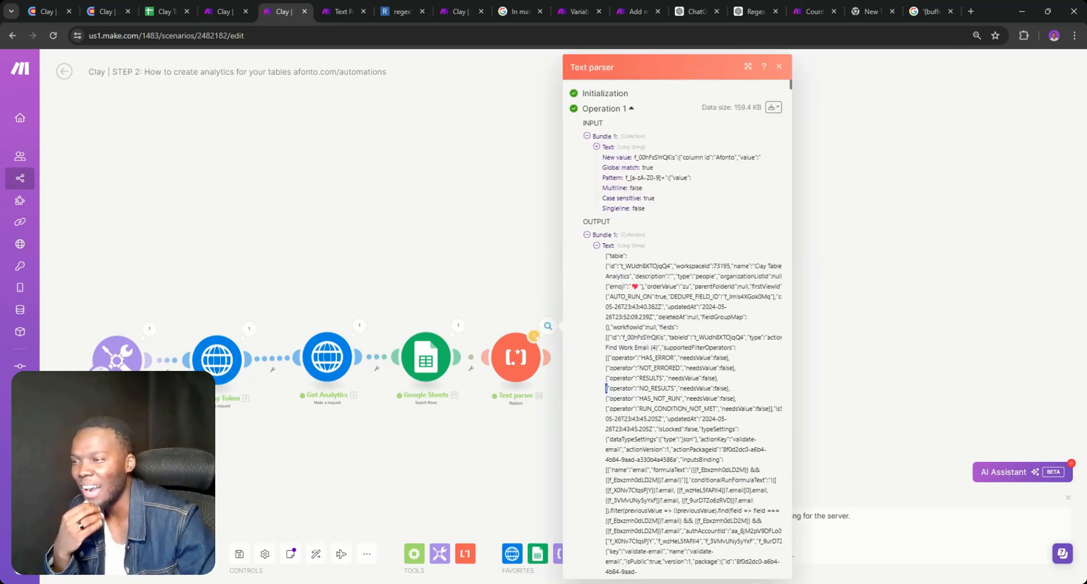
{"action": "key", "text": "ctrl+f"}
{"action": "type", "text": "afonto"}
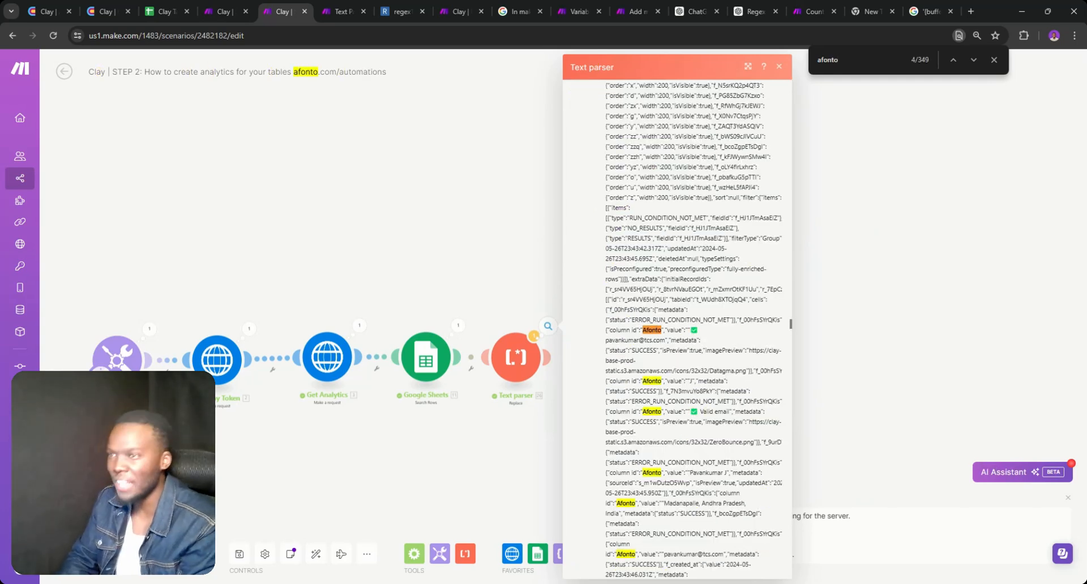
{"action": "left_click", "coordinate": [572, 374]}
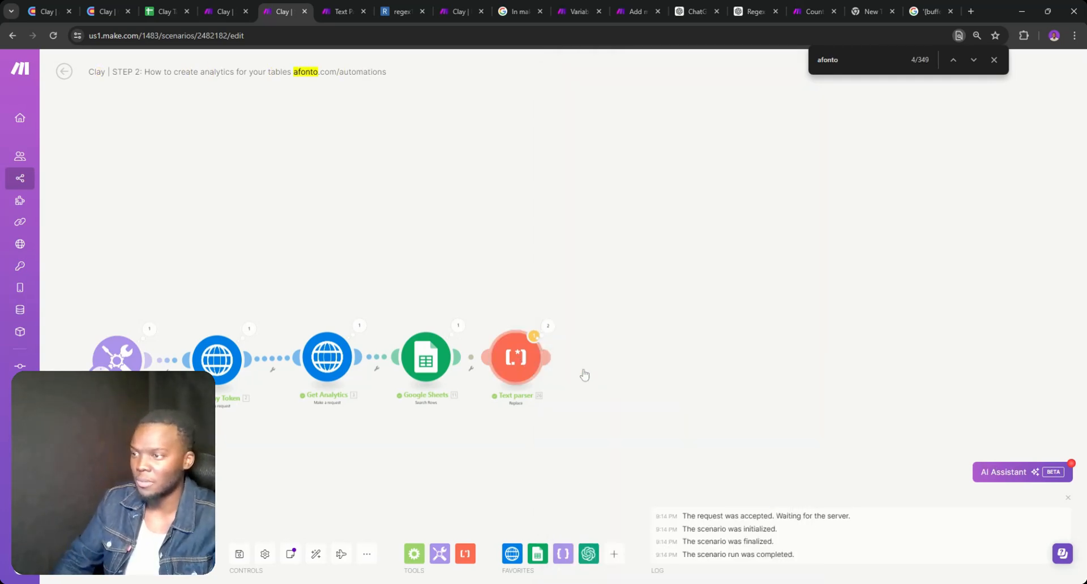
- Replace Afonto in the Text parser's new value with the Google Sheets Column ID (B) and save the module
{"action": "left_click", "coordinate": [517, 365]}
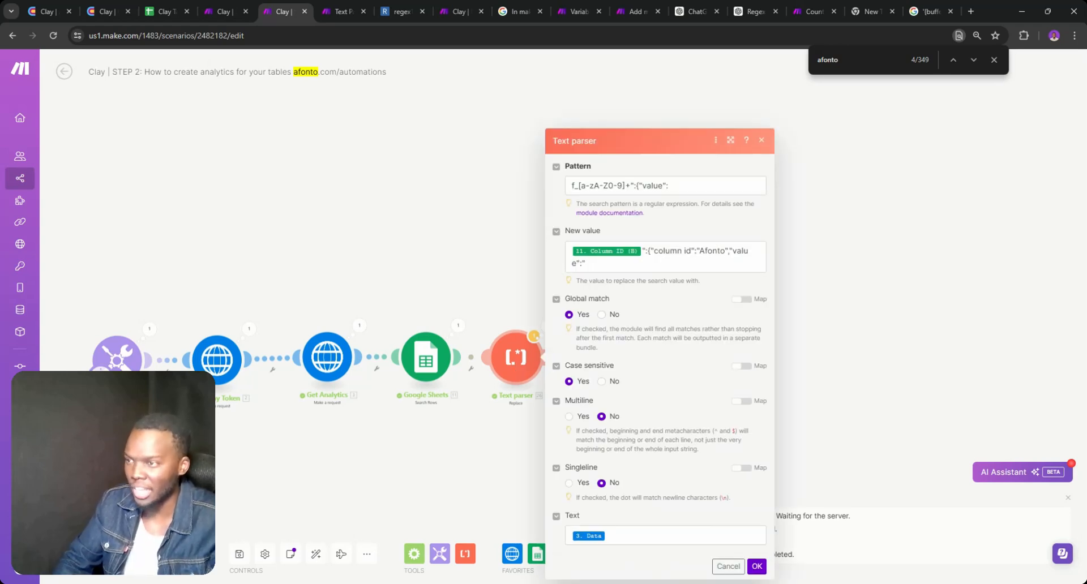
{"action": "left_click", "coordinate": [700, 250]}
{"action": "double_click", "coordinate": [700, 250]}
{"action": "key", "text": "BackSpace"}
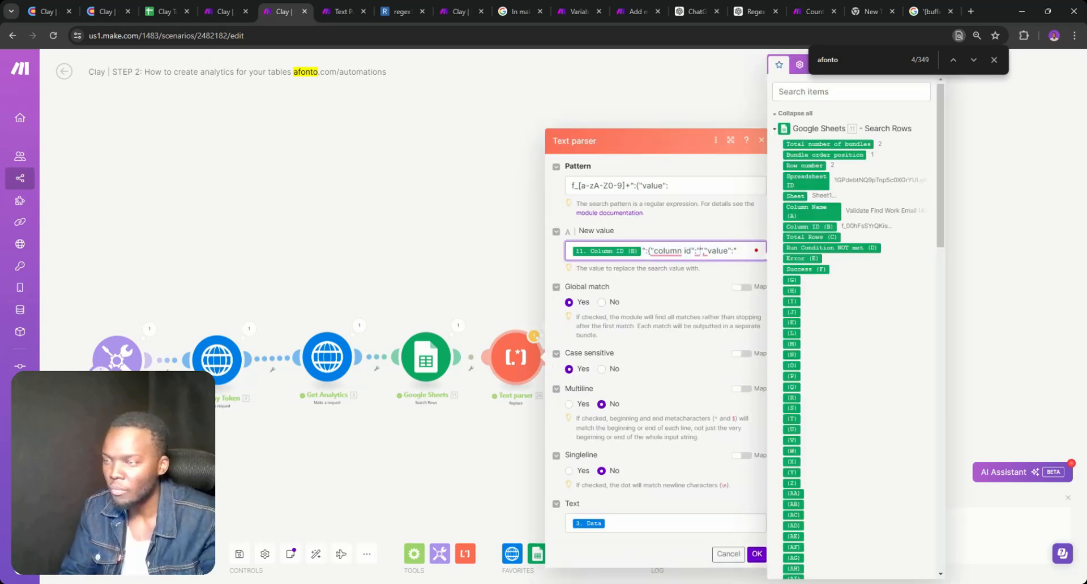
{"action": "scroll", "coordinate": [821, 226], "scroll_direction": "down", "scroll_amount": 3}
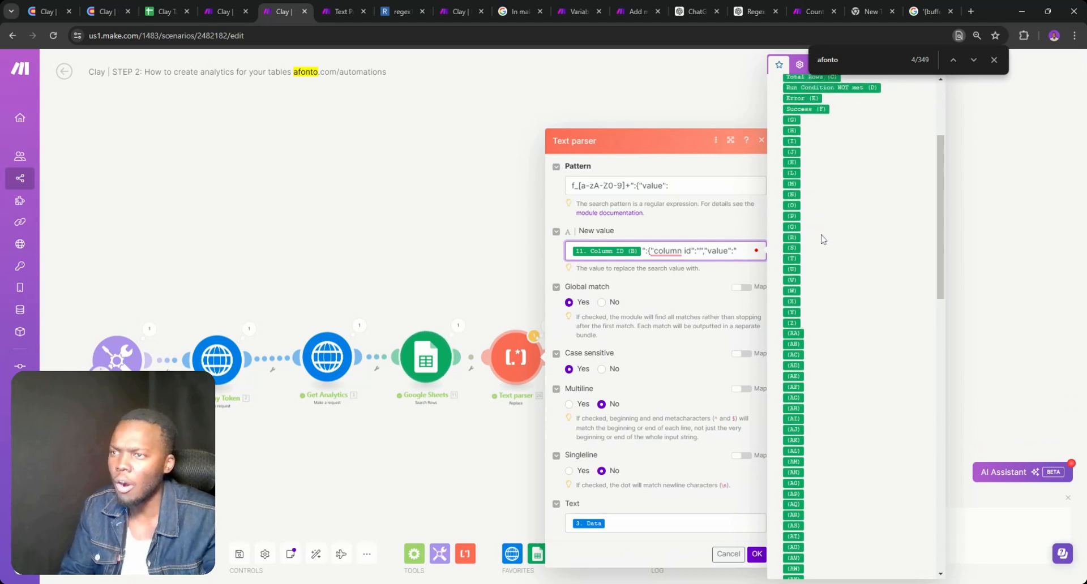
{"action": "scroll", "coordinate": [821, 239], "scroll_direction": "up", "scroll_amount": 3}
{"action": "left_click", "coordinate": [815, 226]}
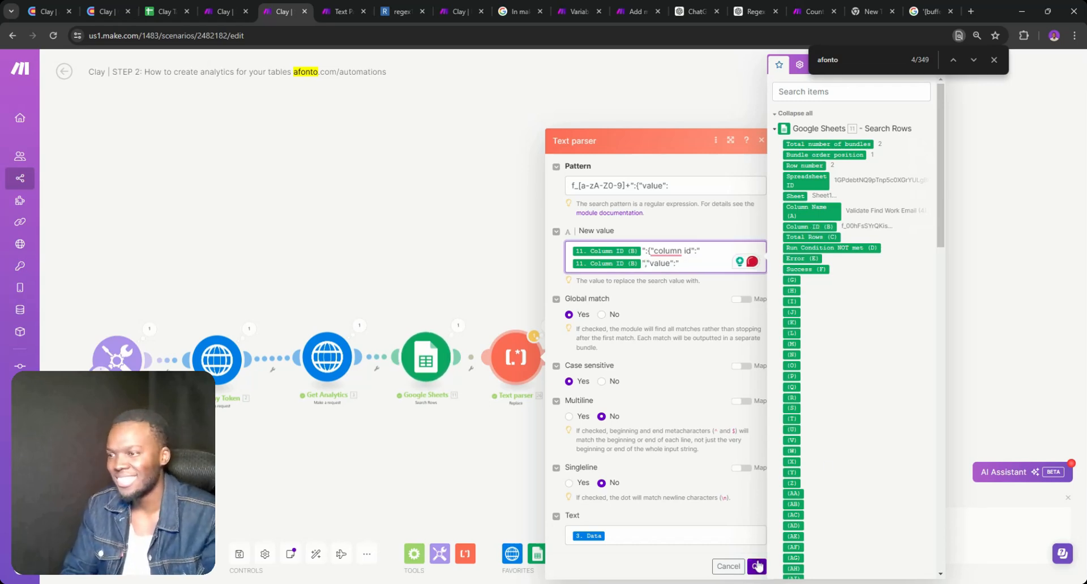
{"action": "left_click", "coordinate": [757, 566]}
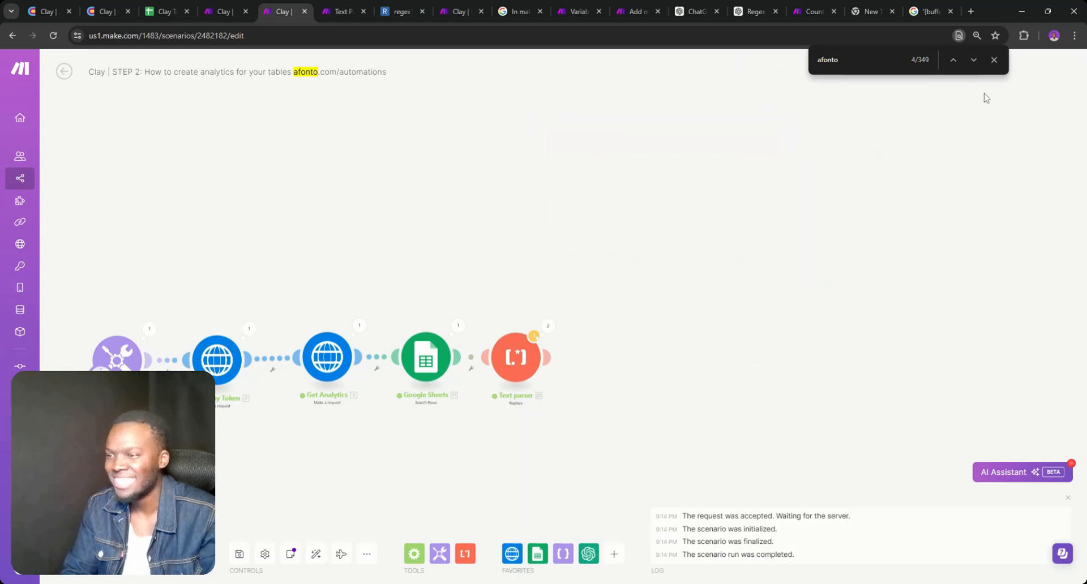
- Set the Text parser's Multiline option to Yes, save the module, and close the page search
{"action": "left_click", "coordinate": [526, 360]}
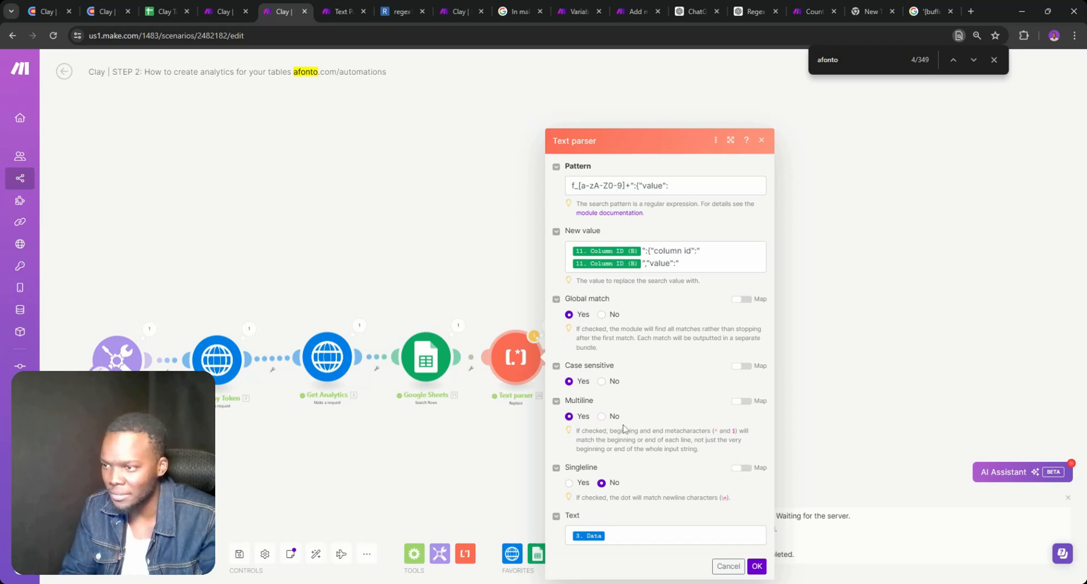
{"action": "left_click", "coordinate": [757, 566]}
{"action": "left_click", "coordinate": [993, 60]}
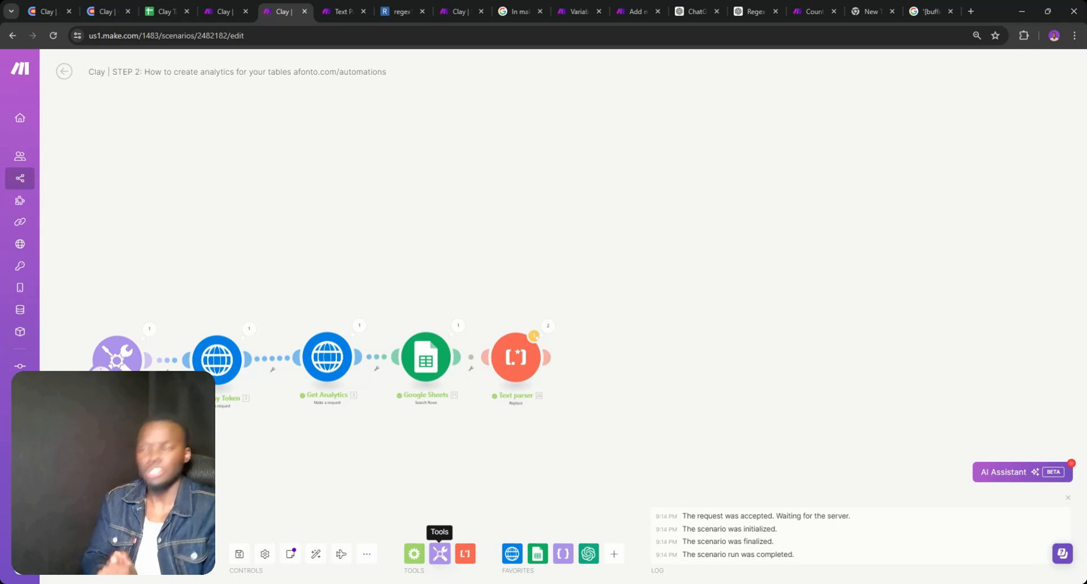
- Add a Parse JSON module after the Text parser and map its JSON string to the Text parser's Text output
{"action": "left_click", "coordinate": [413, 553]}
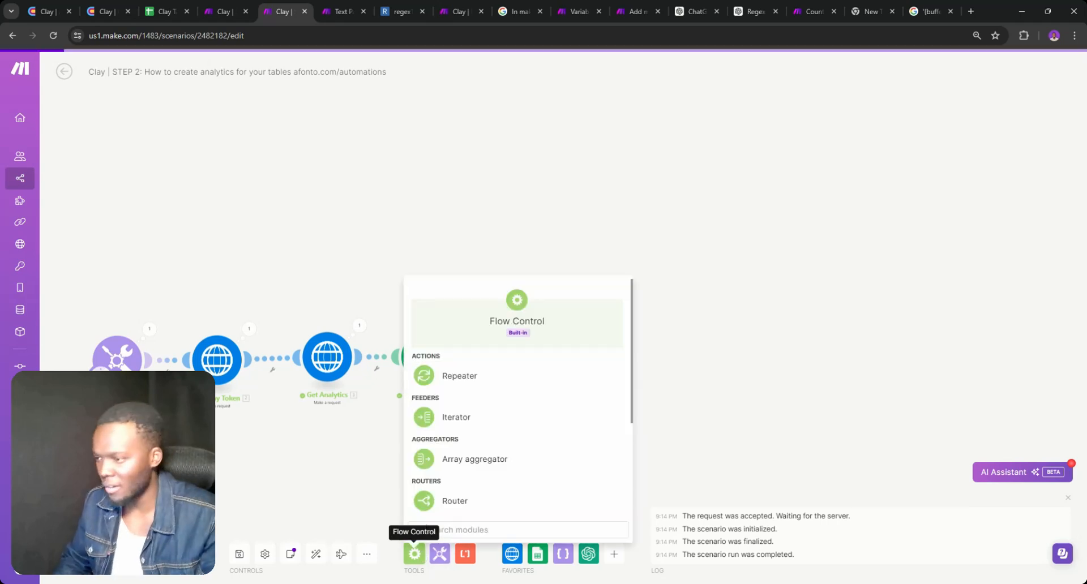
{"action": "left_click", "coordinate": [562, 554]}
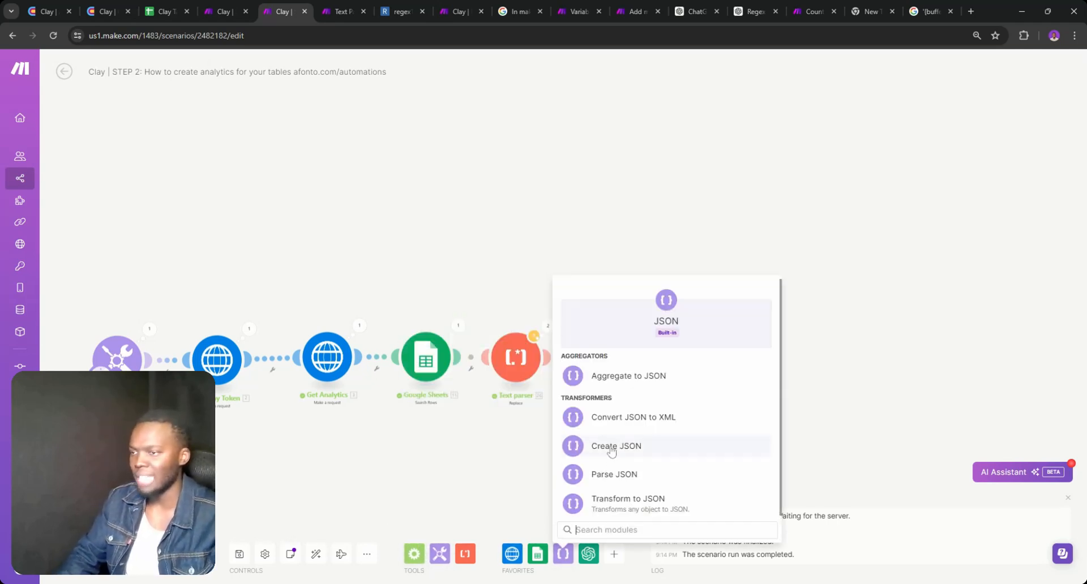
{"action": "left_click", "coordinate": [600, 474]}
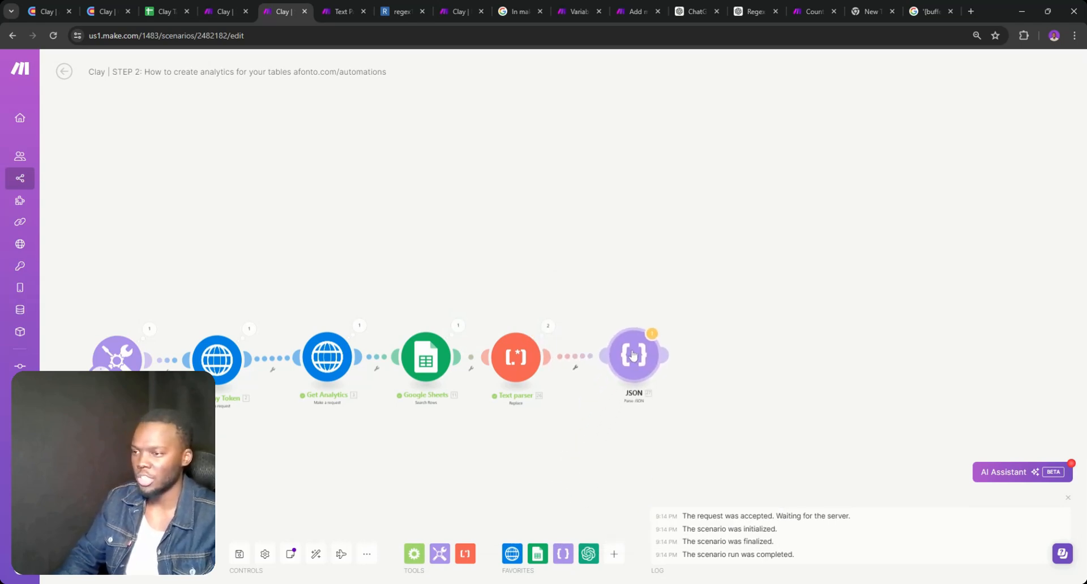
{"action": "left_click", "coordinate": [625, 358]}
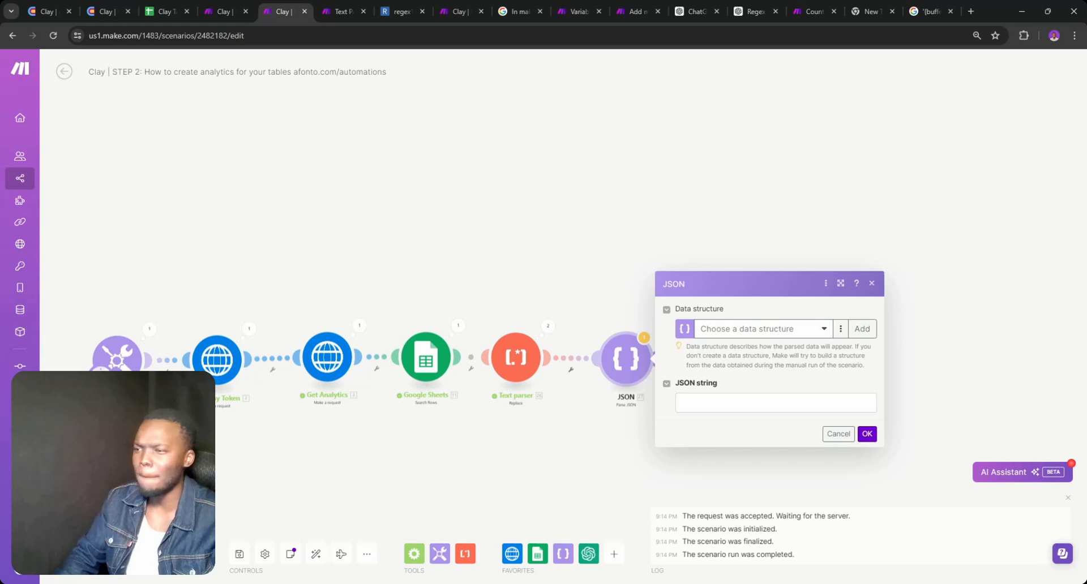
{"action": "left_click", "coordinate": [756, 401]}
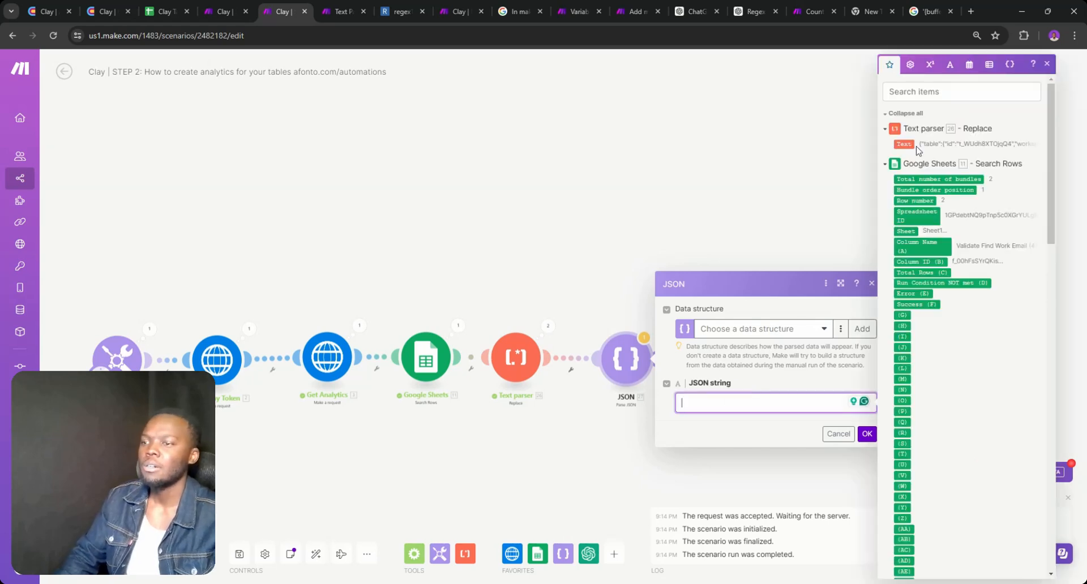
{"action": "left_click", "coordinate": [908, 144]}
{"action": "left_click", "coordinate": [866, 433]}
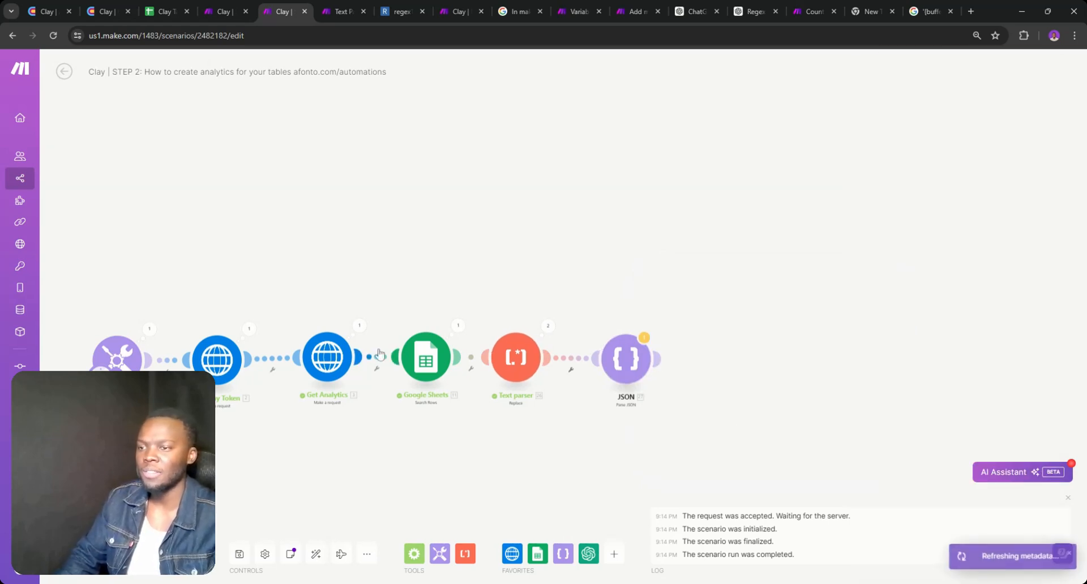
- Set the Google Sheets Search Rows module's maximum number of returned rows to 1
{"action": "left_click", "coordinate": [426, 356]}
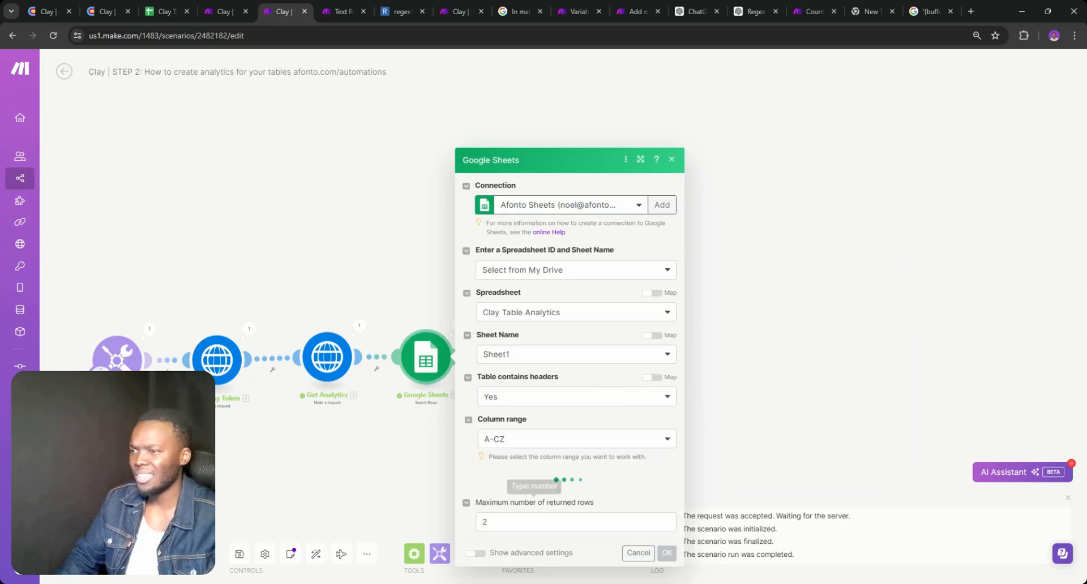
{"action": "left_click", "coordinate": [555, 522]}
{"action": "scroll", "coordinate": [563, 518], "scroll_direction": "down", "scroll_amount": 1}
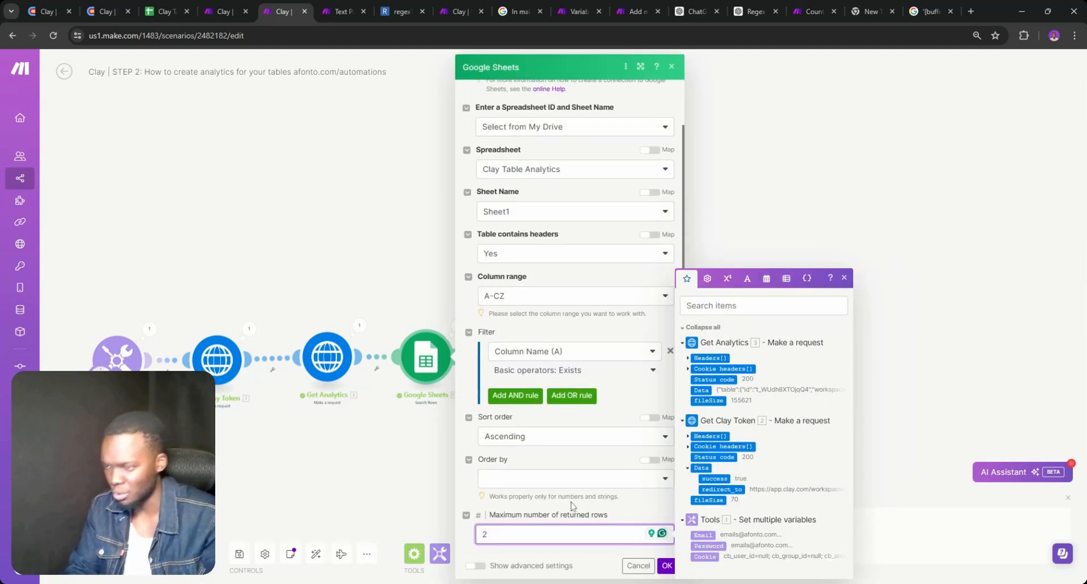
{"action": "key", "text": "BackSpace"}
{"action": "type", "text": "1"}
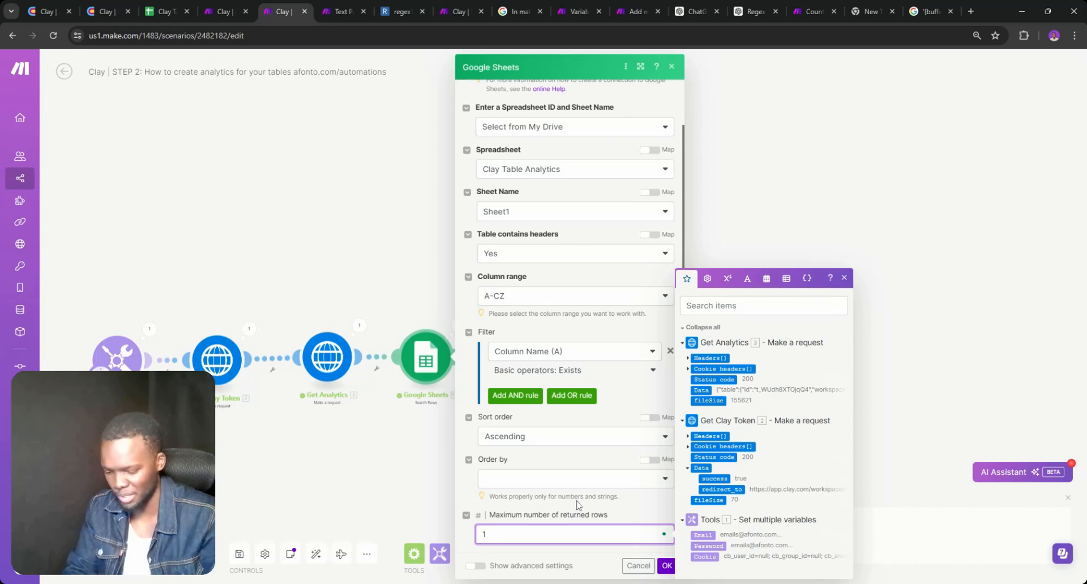
{"action": "left_click", "coordinate": [666, 565]}
- Save the scenario and run it once, accepting the transformer warnings
{"action": "left_click", "coordinate": [239, 556]}
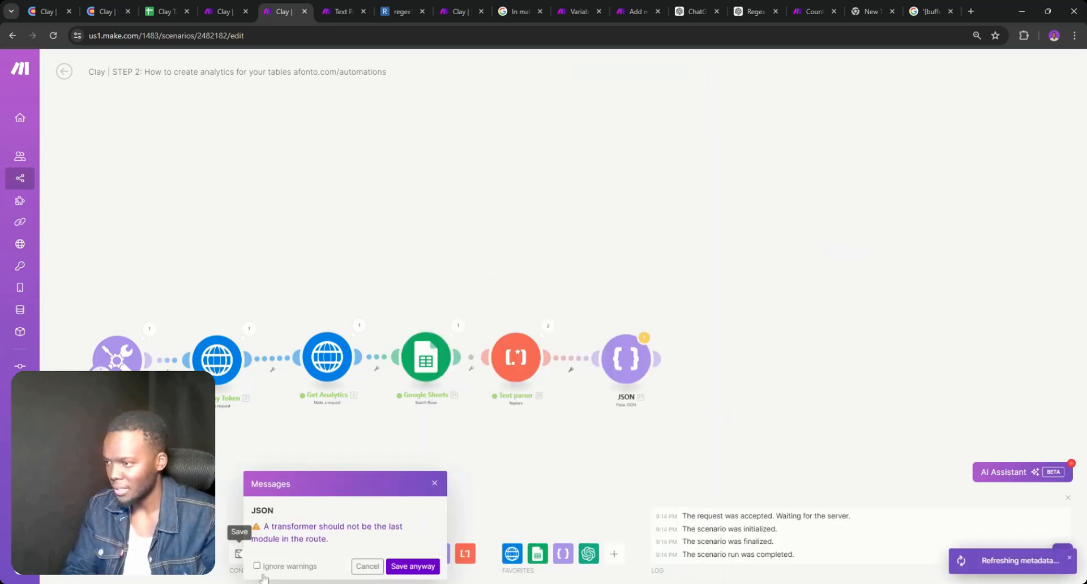
{"action": "left_click", "coordinate": [396, 565]}
{"action": "left_click", "coordinate": [102, 553]}
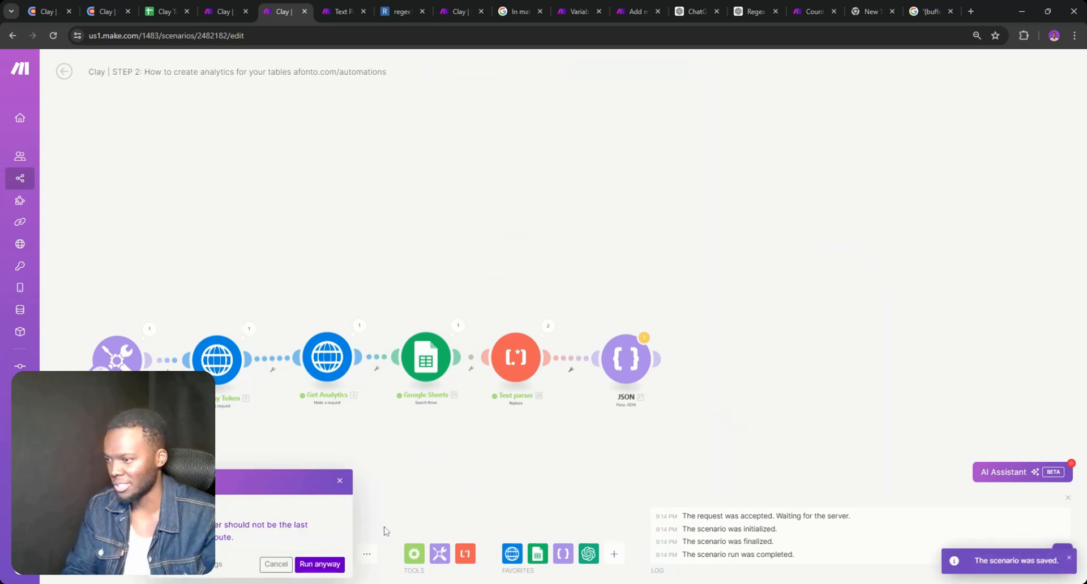
{"action": "left_click", "coordinate": [319, 565]}
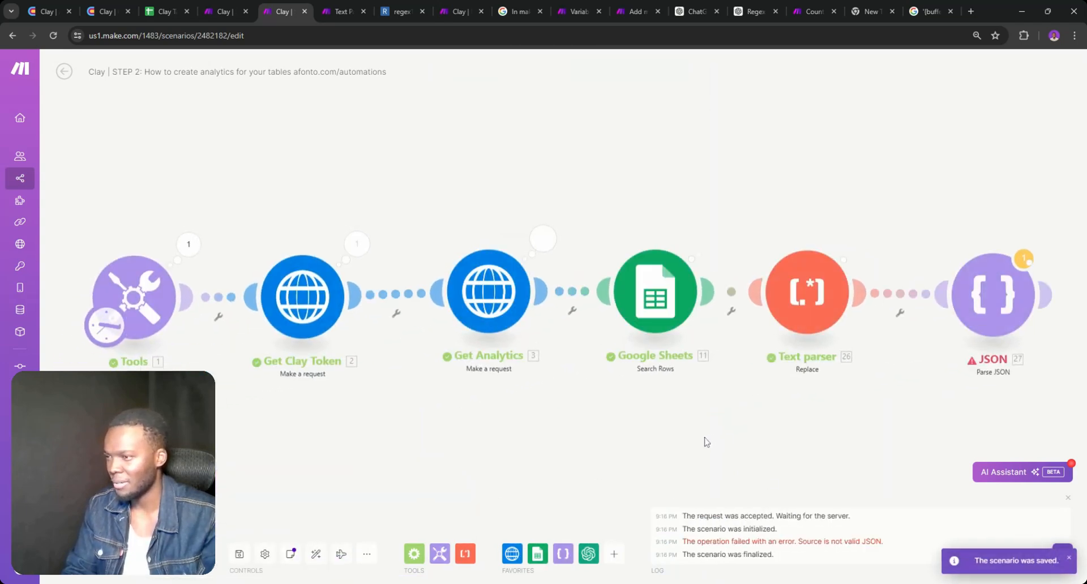
{"action": "scroll", "coordinate": [515, 464], "scroll_direction": "down", "scroll_amount": 2}
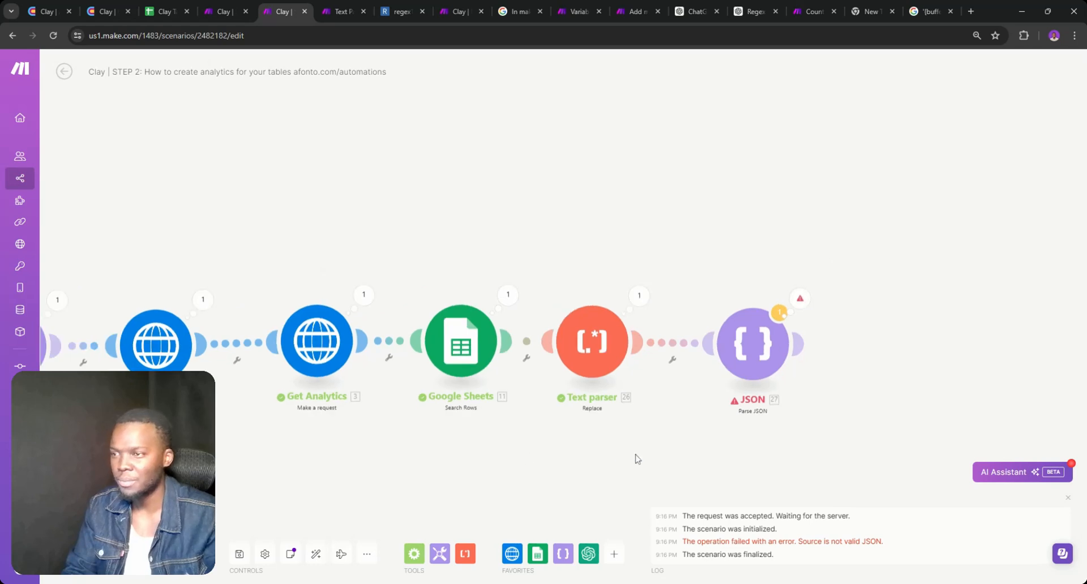
{"action": "left_click", "coordinate": [755, 376]}
{"action": "left_click", "coordinate": [859, 387]}
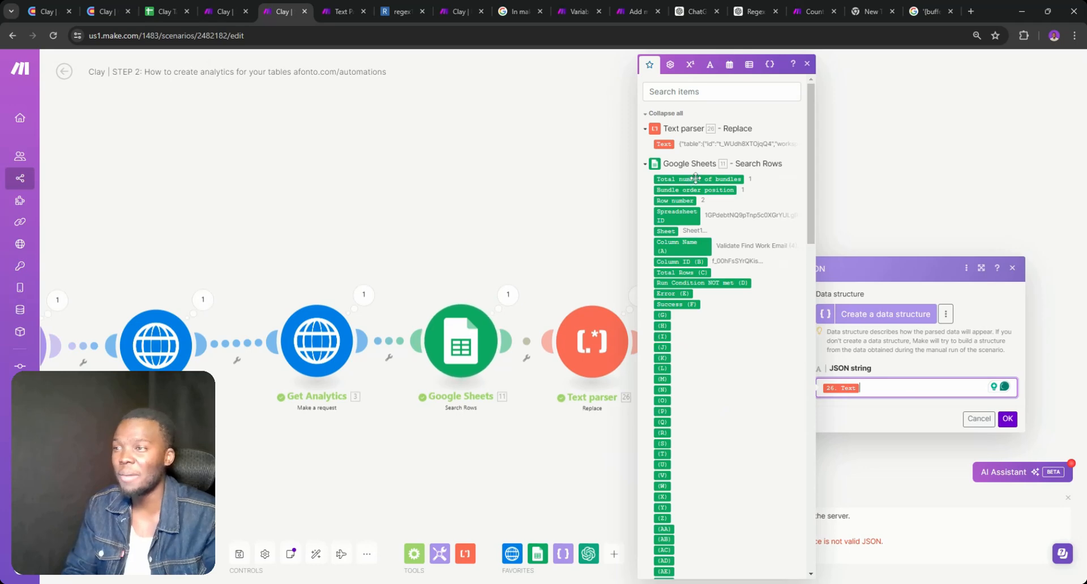
{"action": "left_click", "coordinate": [570, 257]}
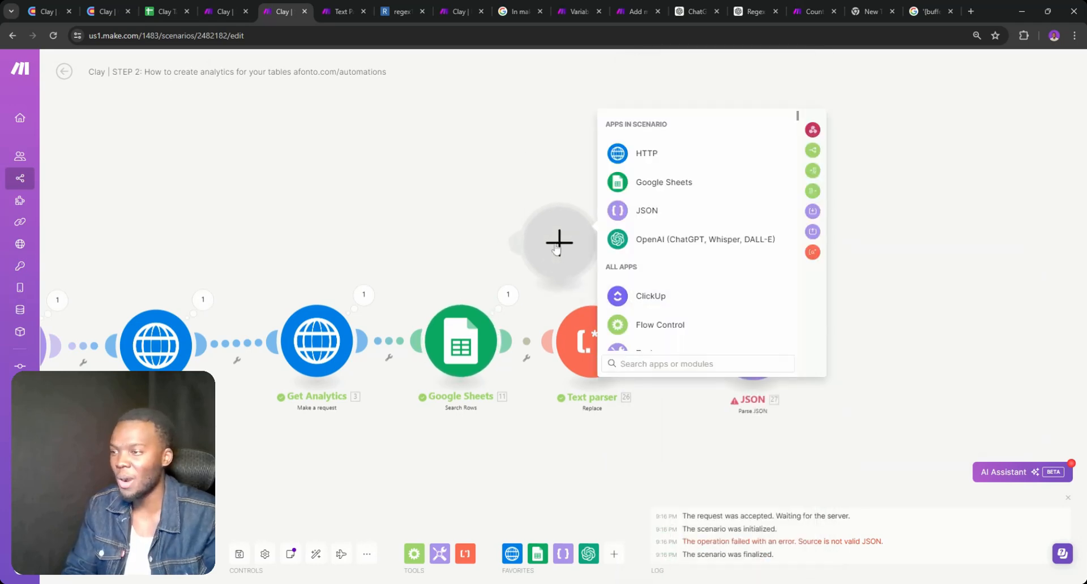
{"action": "right_click", "coordinate": [555, 246]}
{"action": "left_click", "coordinate": [568, 271]}
{"action": "left_click", "coordinate": [741, 358]}
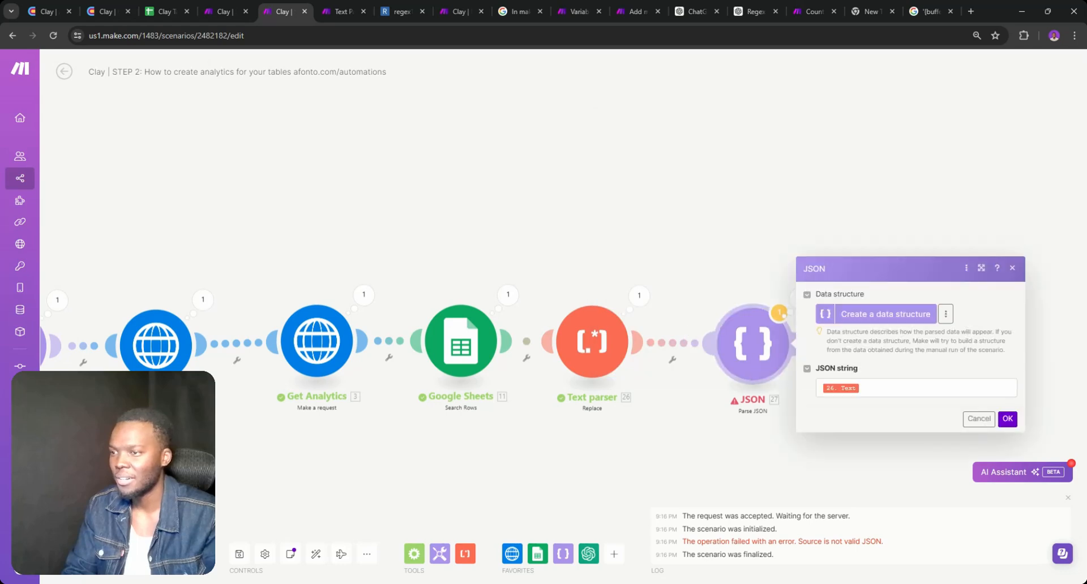
{"action": "left_click", "coordinate": [871, 387]}
{"action": "key", "text": "BackSpace"}
{"action": "scroll", "coordinate": [738, 294], "scroll_direction": "down", "scroll_amount": 8}
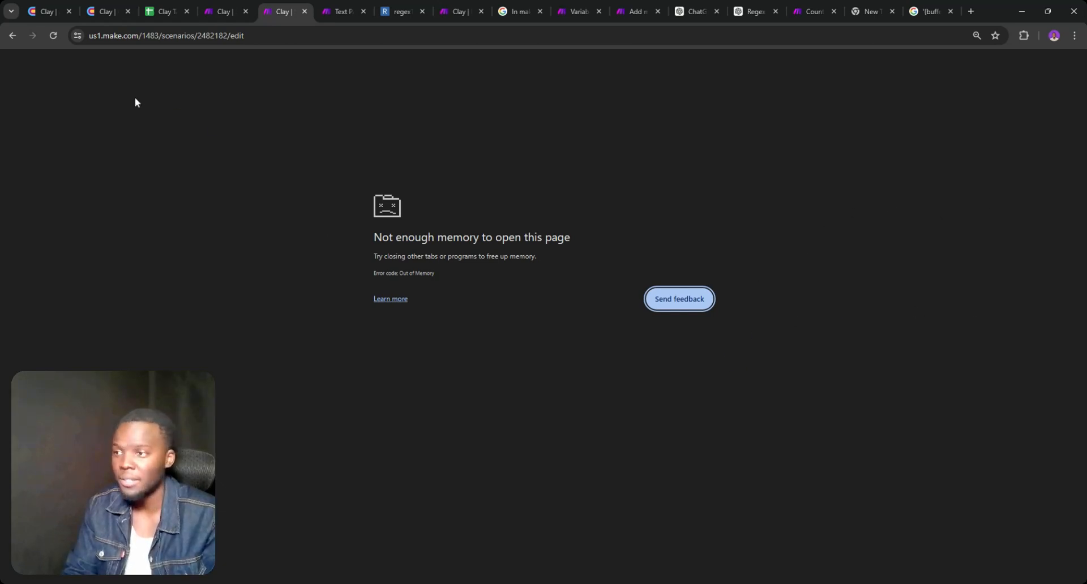
- Reload the scenario page and map the Parse JSON module's JSON string to the Get Analytics Data output
{"action": "left_click", "coordinate": [53, 35]}
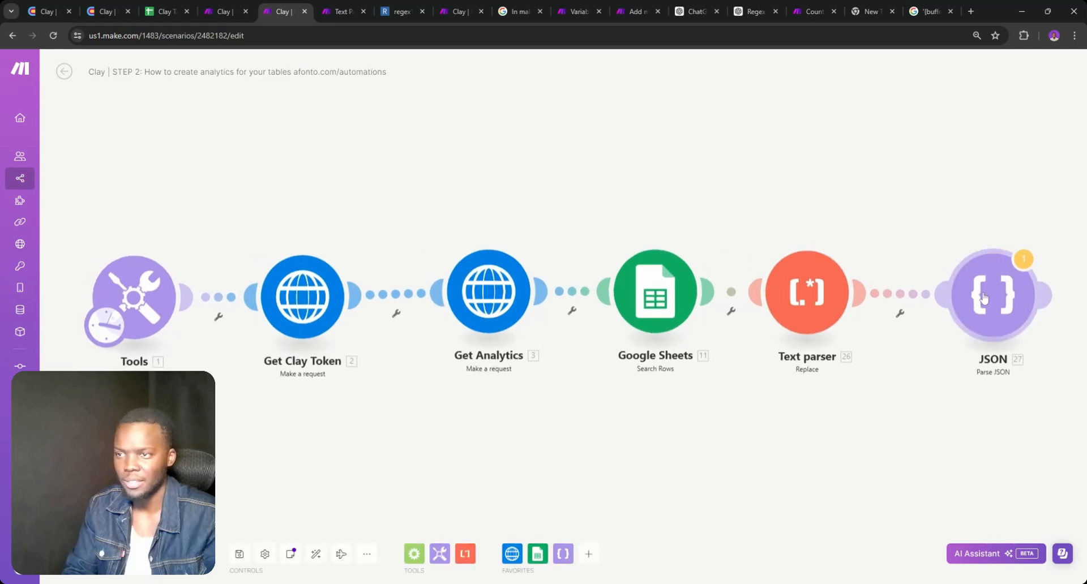
{"action": "left_click", "coordinate": [984, 299]}
{"action": "left_click", "coordinate": [795, 339]}
{"action": "key", "text": "BackSpace"}
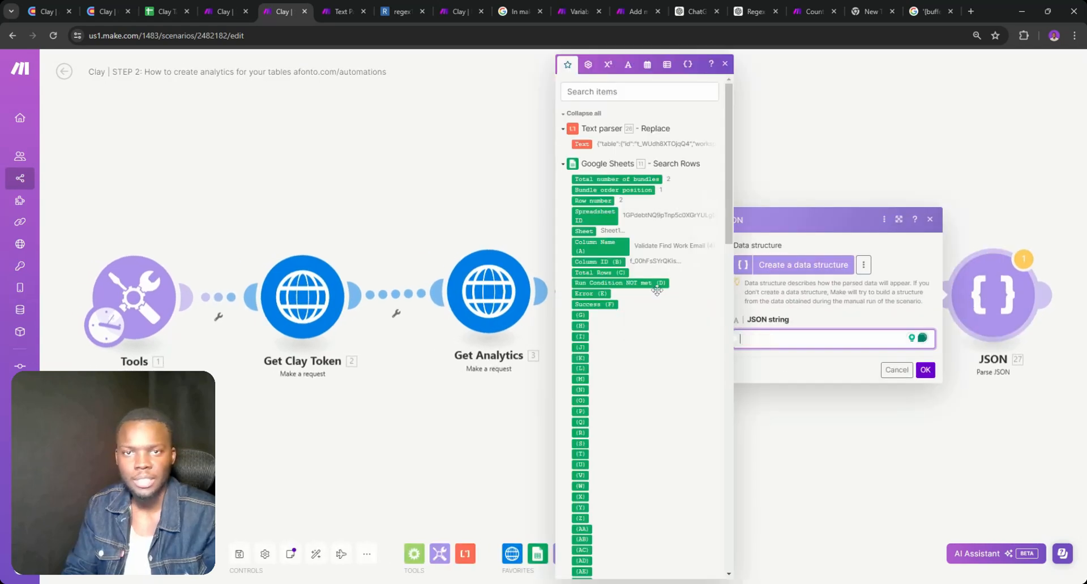
{"action": "scroll", "coordinate": [655, 291], "scroll_direction": "down", "scroll_amount": 15}
{"action": "left_click", "coordinate": [582, 390]}
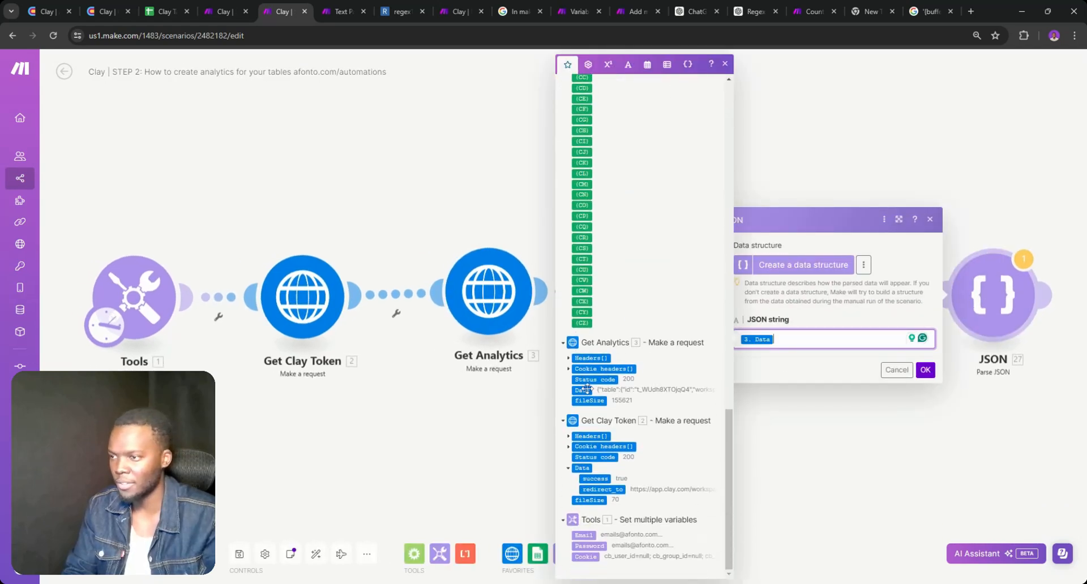
{"action": "left_click", "coordinate": [925, 370]}
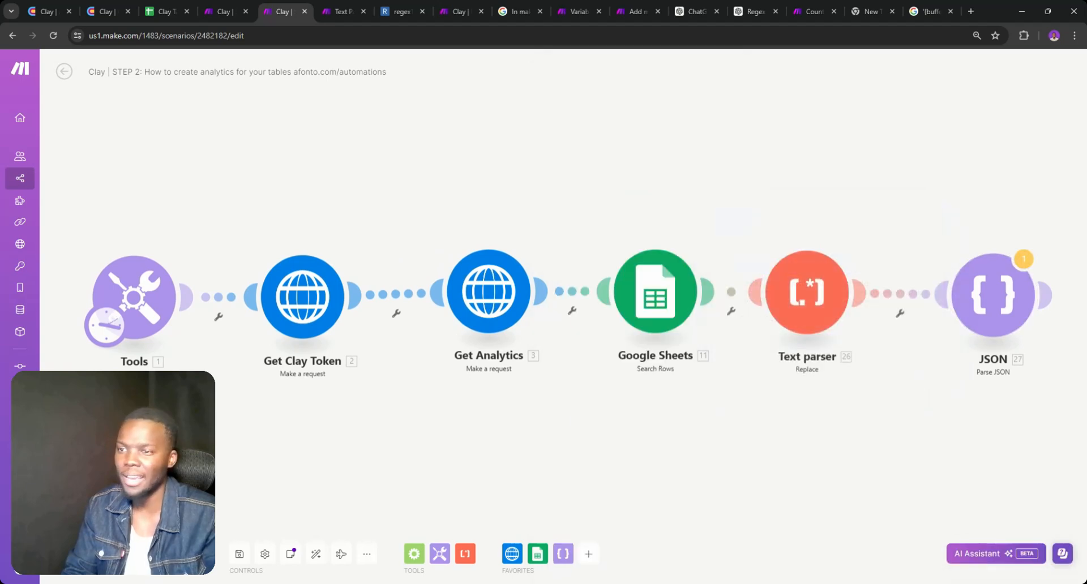
- Run the scenario once and expand Operation 1 in the JSON module's results to examine the parsed output
{"action": "left_click", "coordinate": [96, 554]}
{"action": "left_click", "coordinate": [338, 566]}
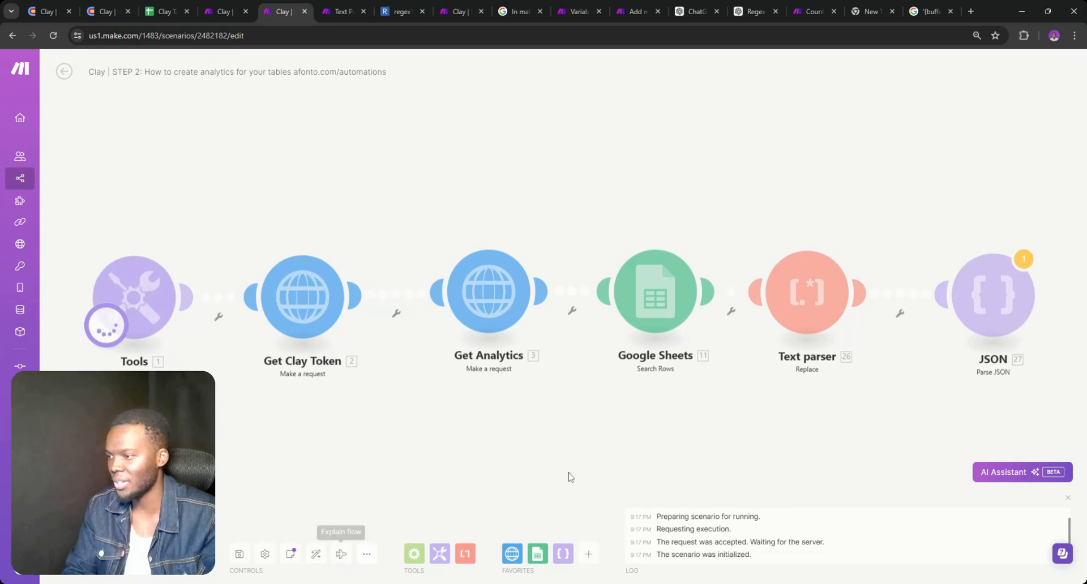
{"action": "left_click_drag", "start_coordinate": [702, 406], "coordinate": [491, 397]}
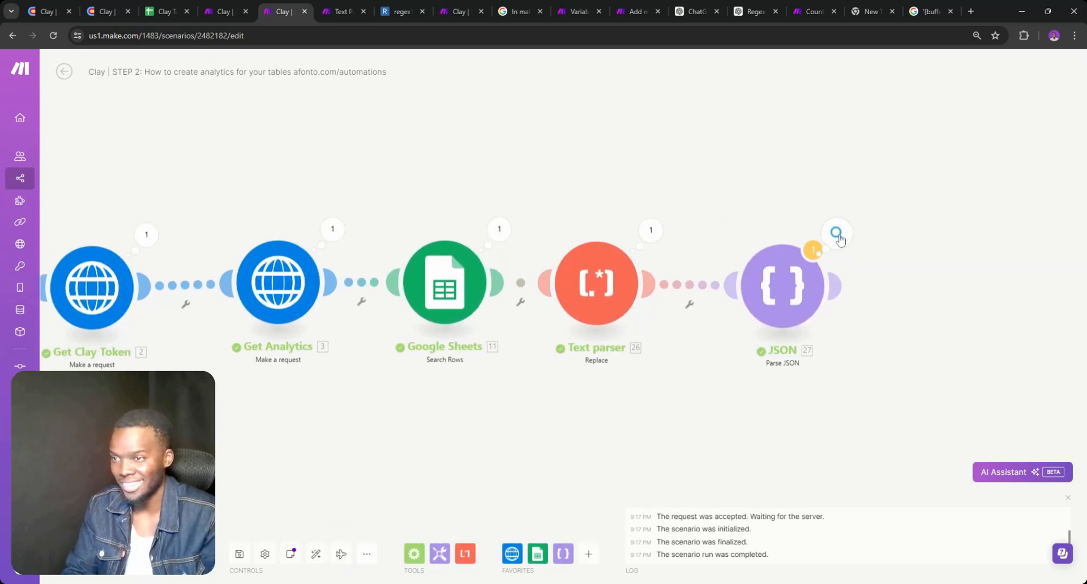
{"action": "left_click", "coordinate": [837, 233]}
{"action": "left_click", "coordinate": [886, 282]}
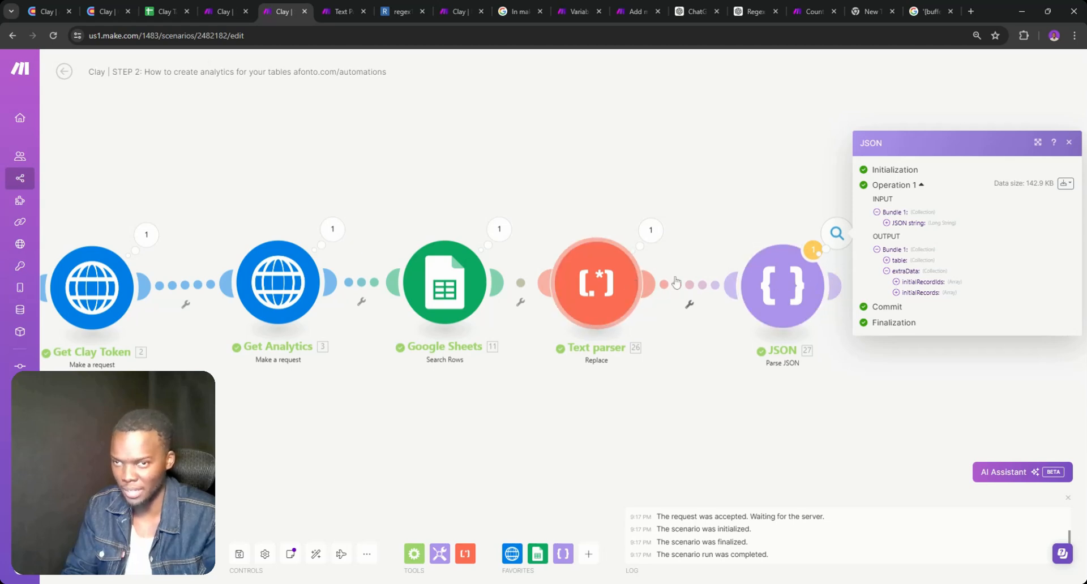
- Map the Parse JSON module's JSON string to the Text output of the Text parser's Replace module
{"action": "left_click", "coordinate": [791, 297]}
{"action": "key", "text": "BackSpace"}
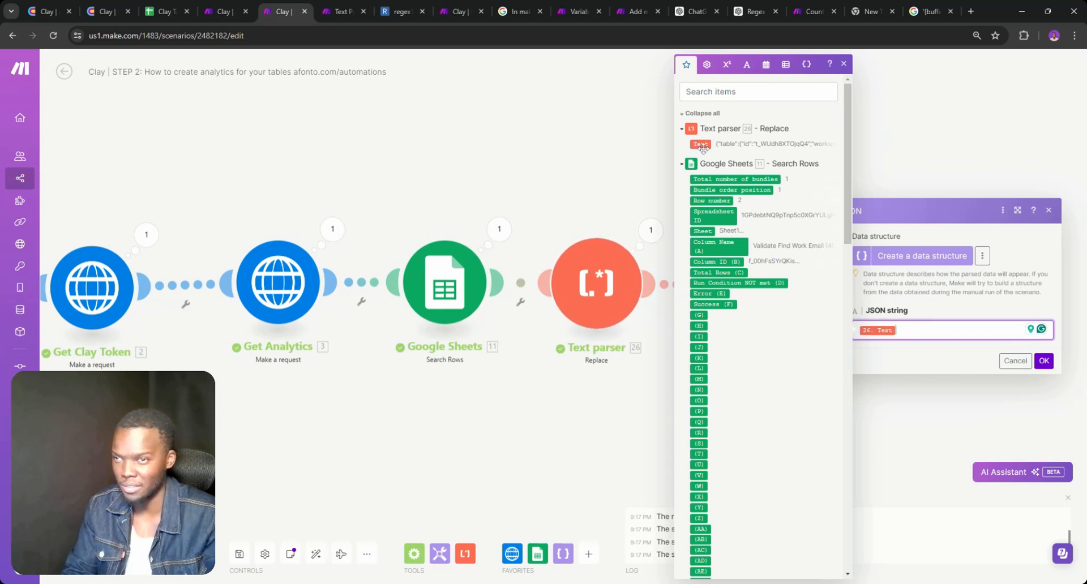
{"action": "left_click", "coordinate": [698, 144]}
{"action": "left_click", "coordinate": [1042, 362]}
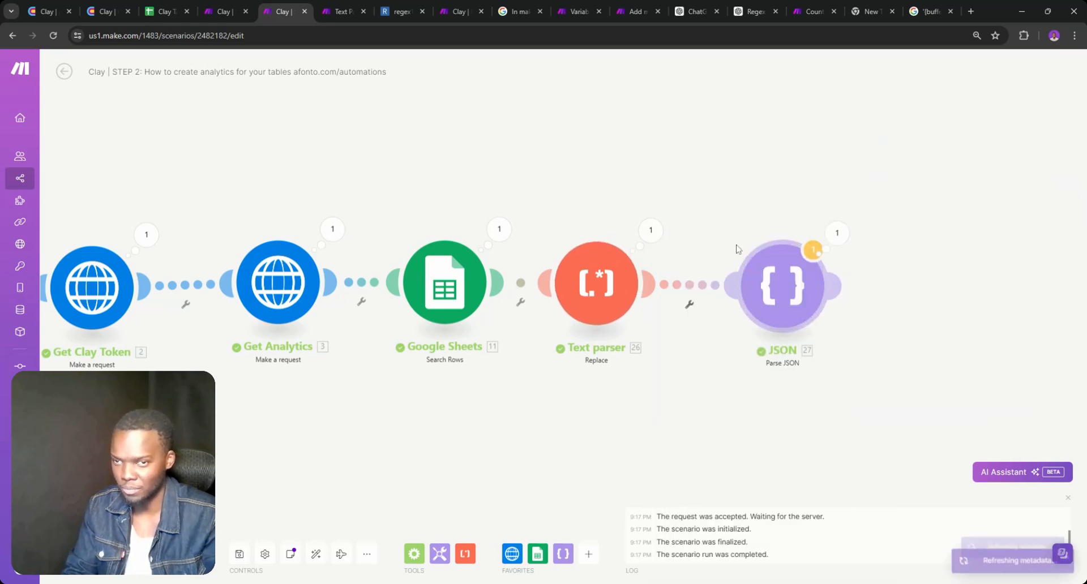
- Check the Text parser's settings, expand the Text in its Operation 1 output and search the page for "afon"
{"action": "left_click", "coordinate": [626, 252]}
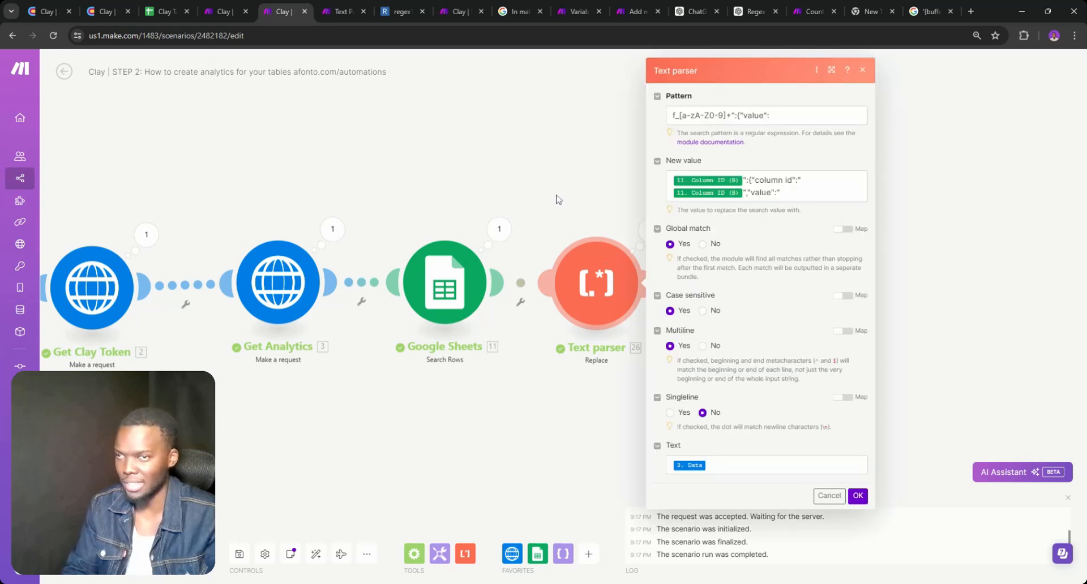
{"action": "left_click", "coordinate": [557, 199]}
{"action": "left_click", "coordinate": [650, 229]}
{"action": "left_click", "coordinate": [721, 313]}
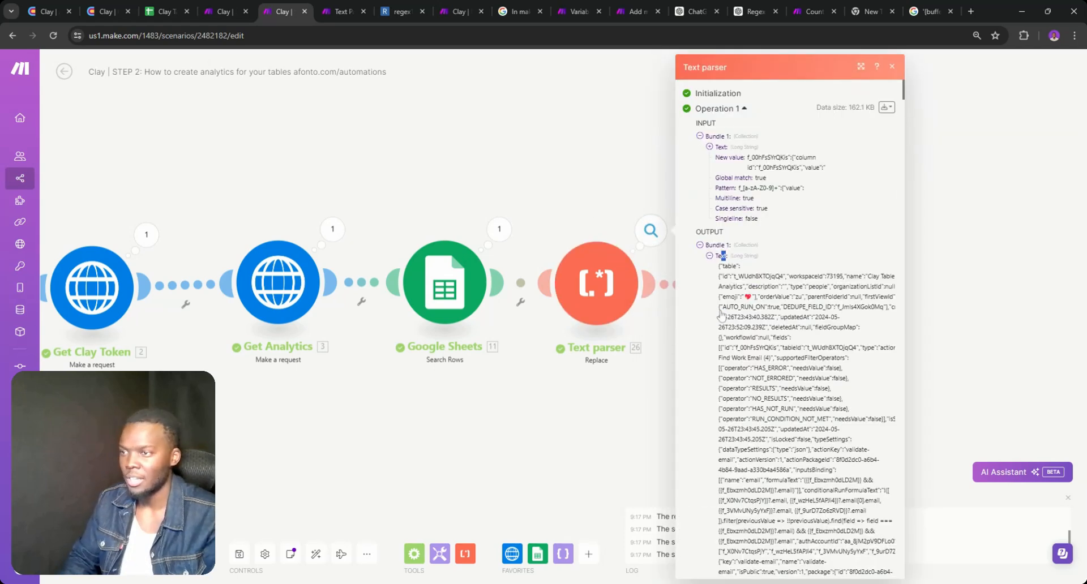
{"action": "key", "text": "ctrl+f"}
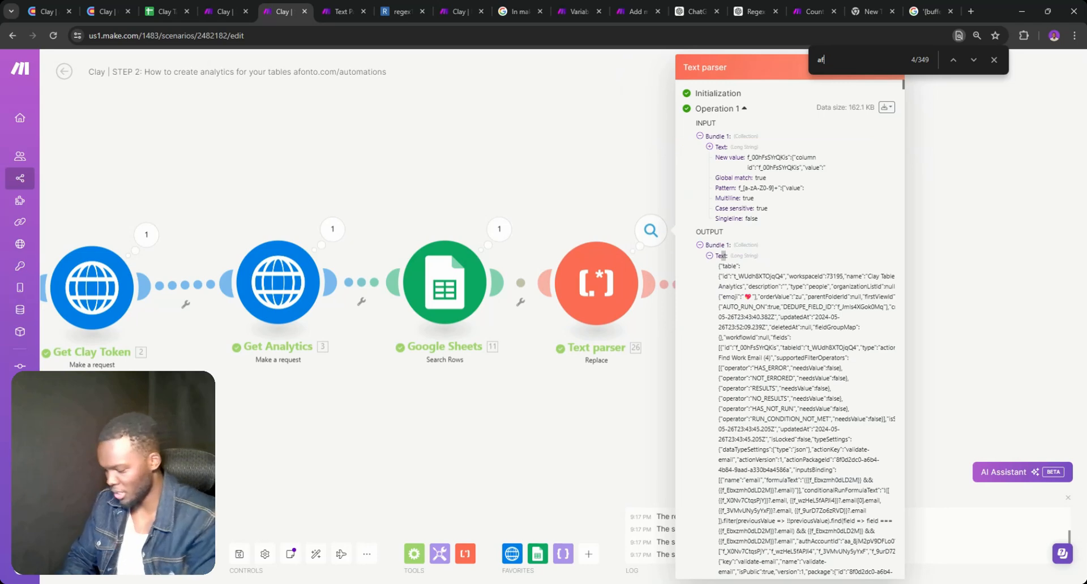
{"action": "type", "text": "on"}
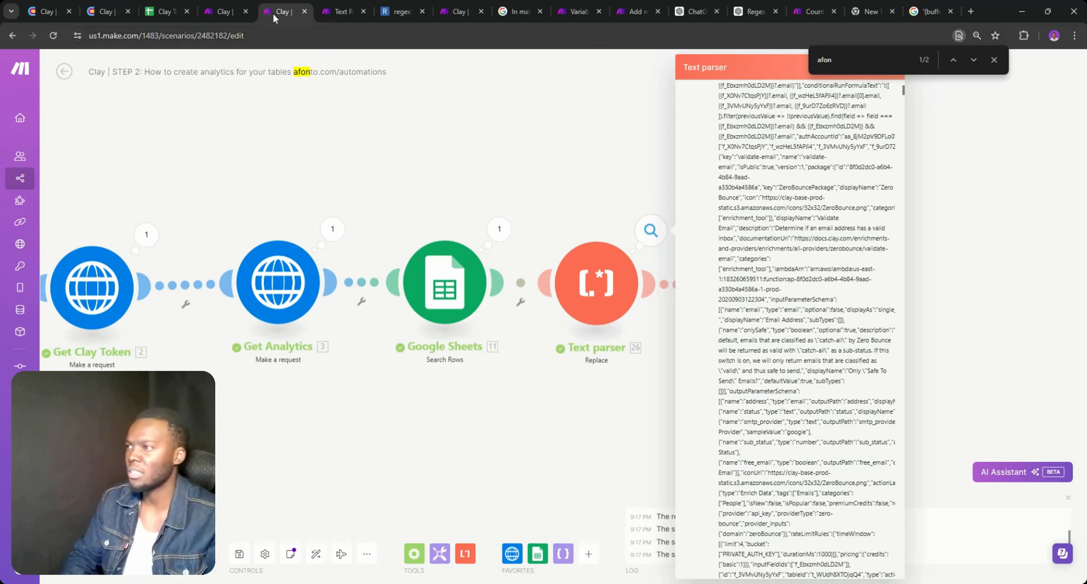
- Look up the column ID in cell B2 of the Clay Table Analytics sheet and search the Text parser output for f_00hFsSYrQKis
{"action": "left_click", "coordinate": [222, 10]}
{"action": "left_click", "coordinate": [186, 12]}
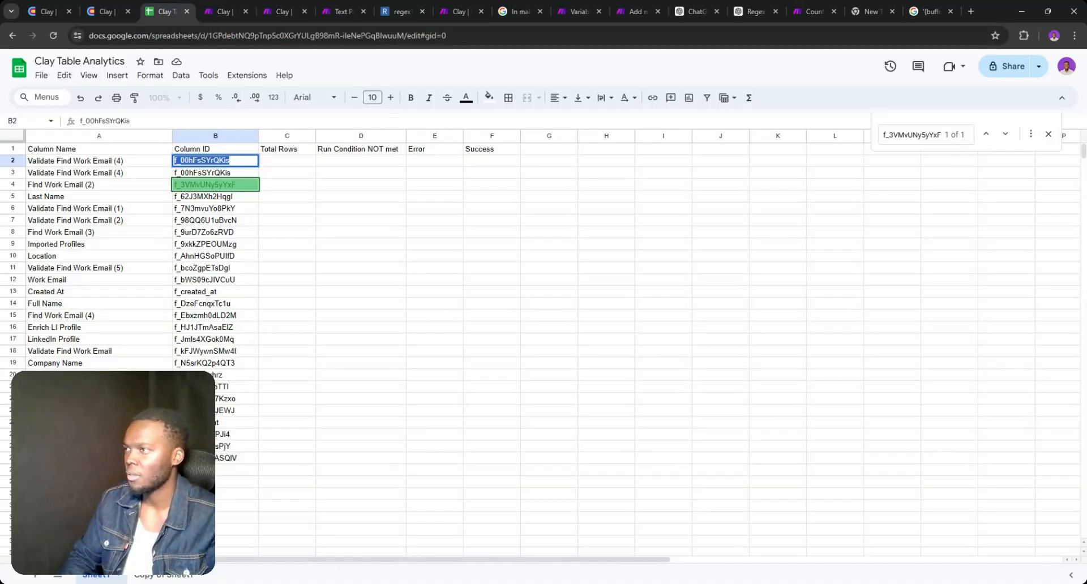
{"action": "left_click", "coordinate": [222, 12]}
{"action": "left_click", "coordinate": [280, 11]}
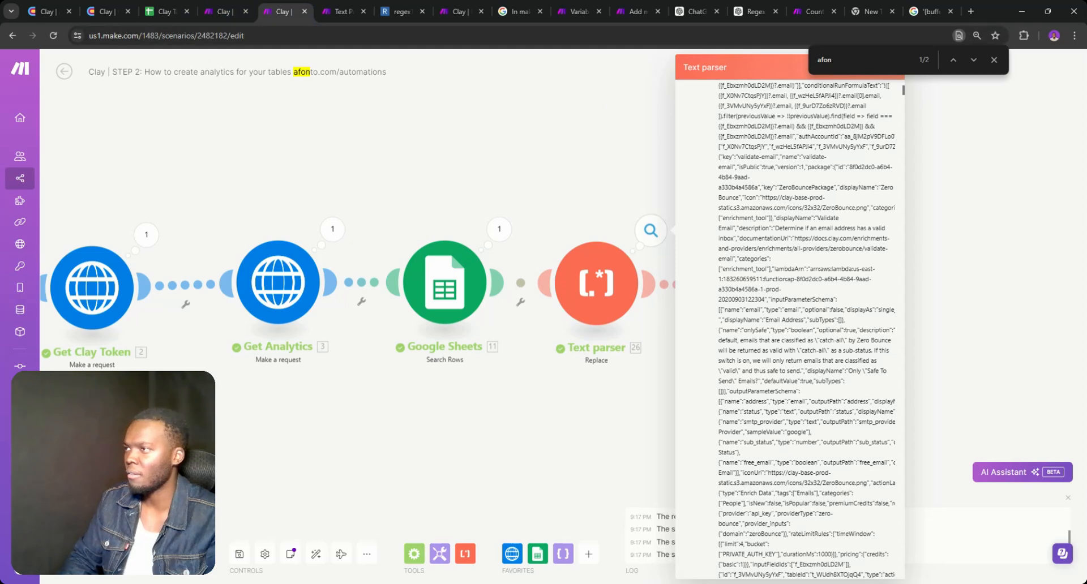
{"action": "type", "text": "f_00hFsSYrQKis"}
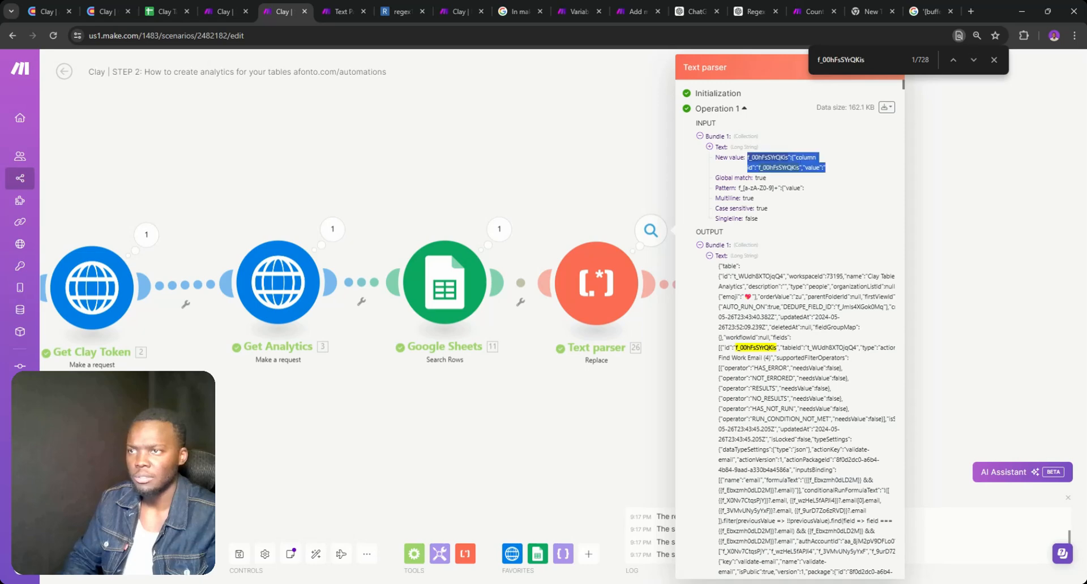
- Copy the Text parser's New value from its input bundle and search the output for the column id and value fragment
{"action": "left_click_drag", "start_coordinate": [836, 170], "coordinate": [795, 157]}
{"action": "key", "text": "ctrl+c"}
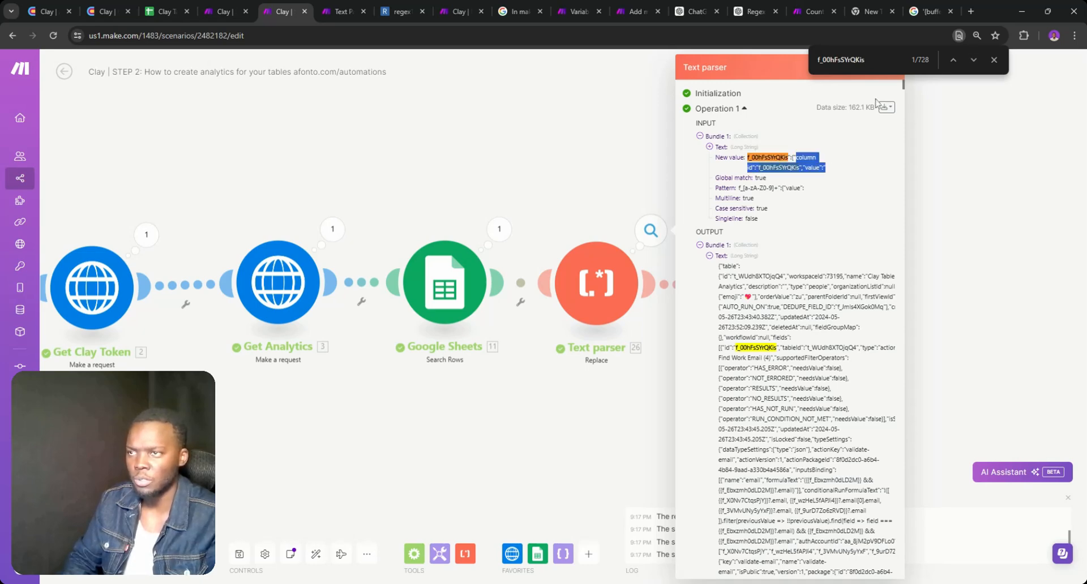
{"action": "key", "text": "ctrl+f"}
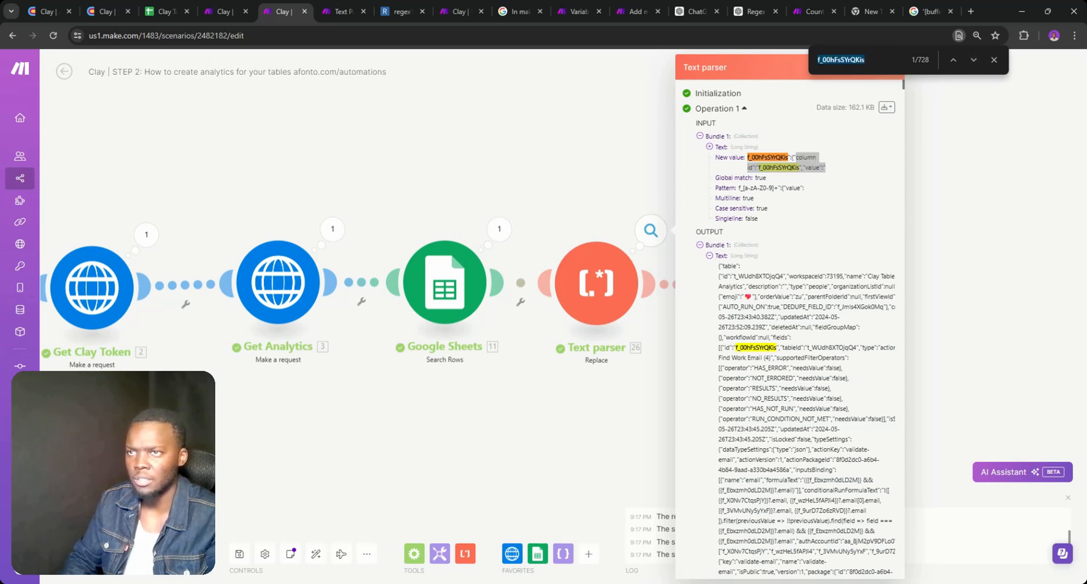
{"action": "key", "text": "ctrl+v"}
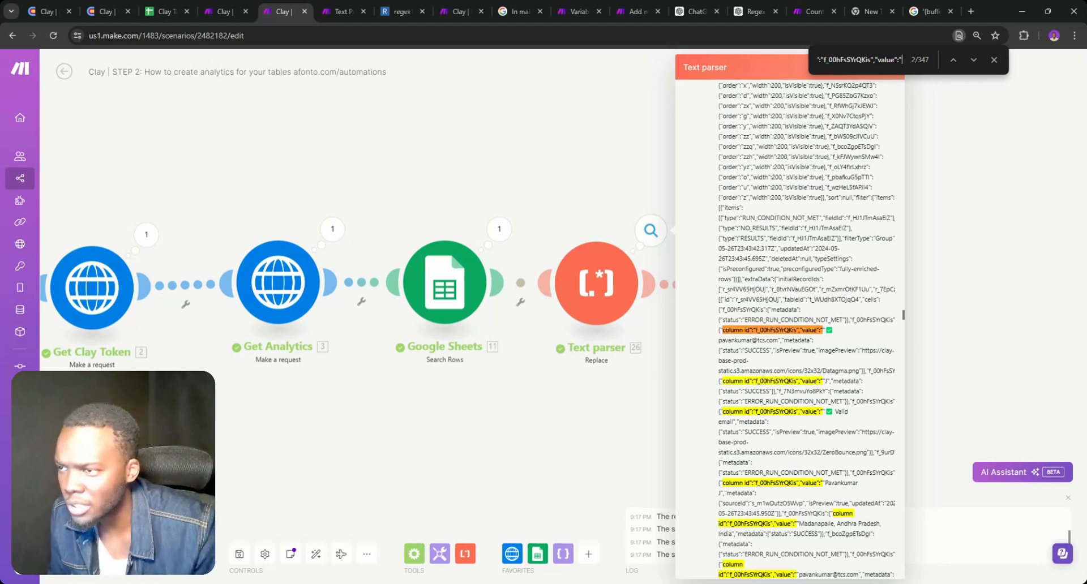
{"action": "left_click", "coordinate": [850, 320]}
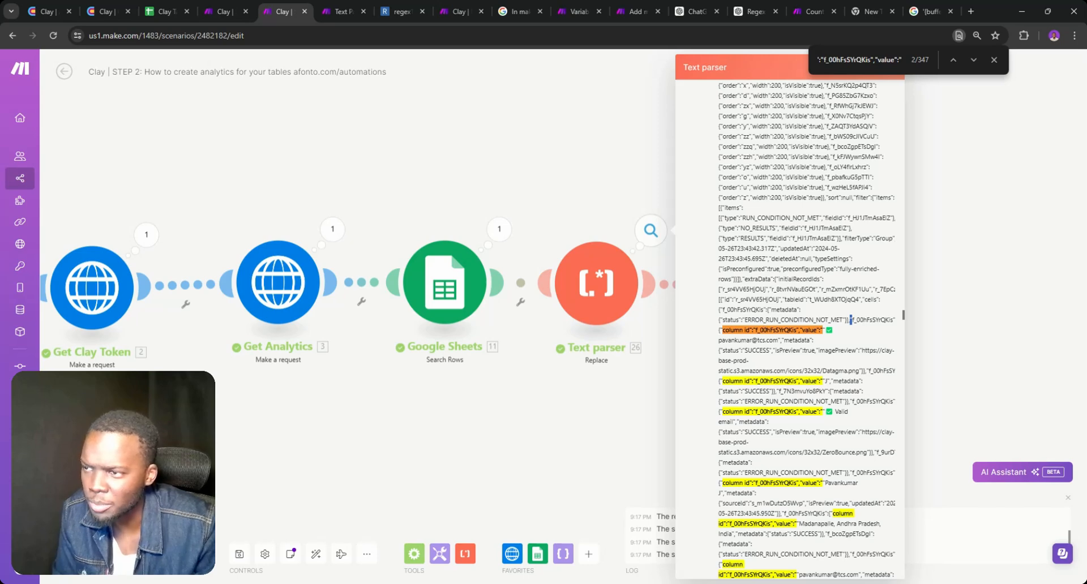
- Review the Text parser's replacement settings and expand the output text in its run results for comparison
{"action": "left_click", "coordinate": [630, 312]}
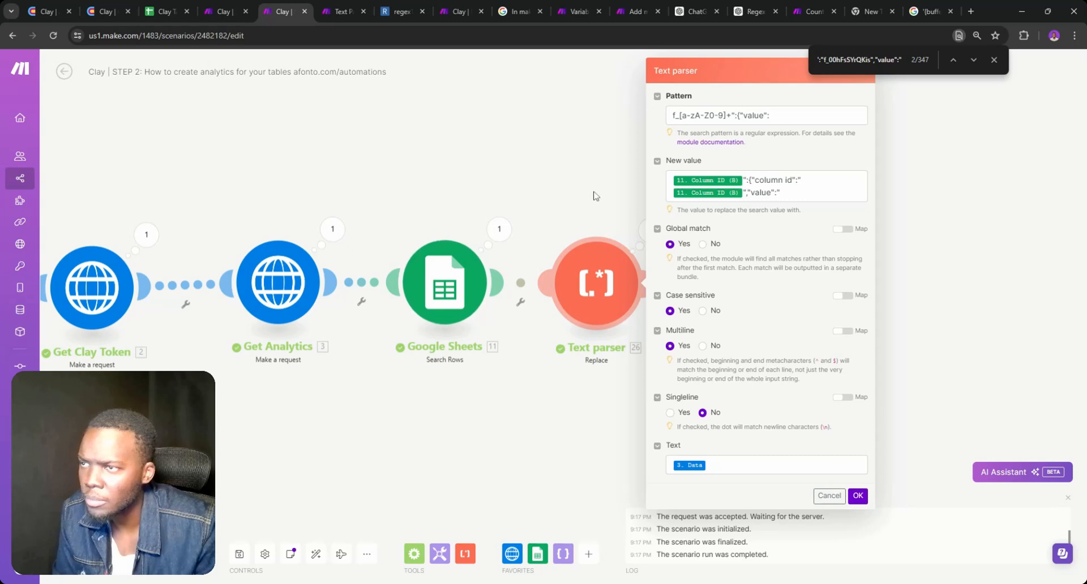
{"action": "left_click", "coordinate": [641, 233]}
{"action": "left_click", "coordinate": [641, 232]}
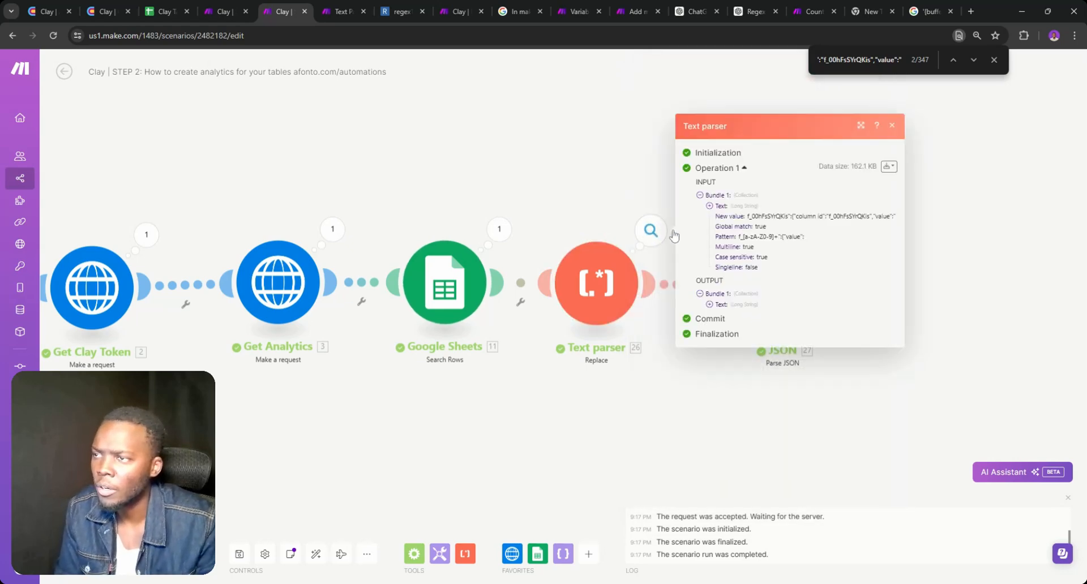
{"action": "left_click", "coordinate": [716, 307]}
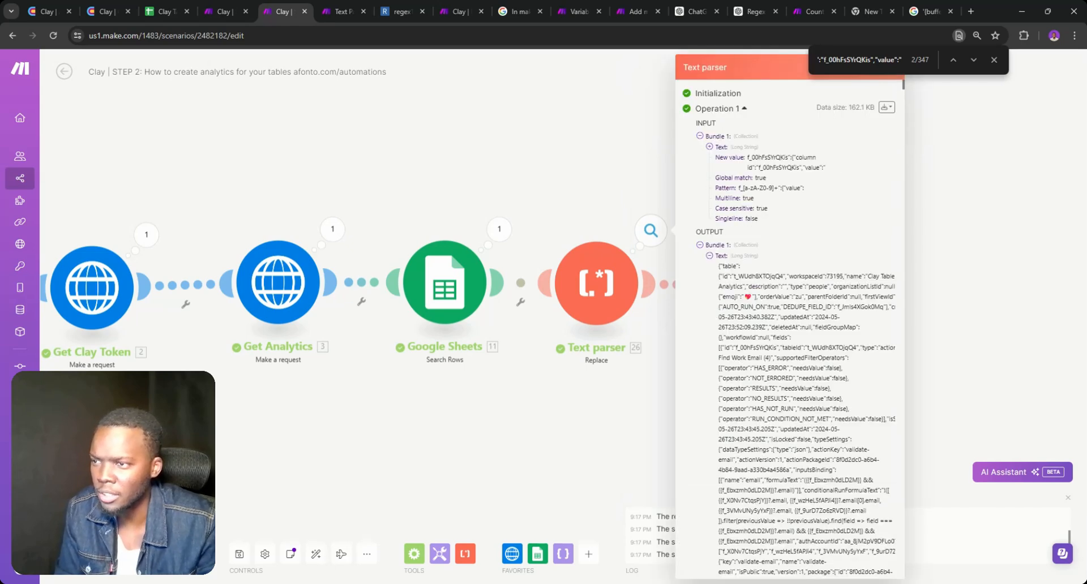
{"action": "left_click", "coordinate": [710, 147]}
{"action": "left_click", "coordinate": [710, 146]}
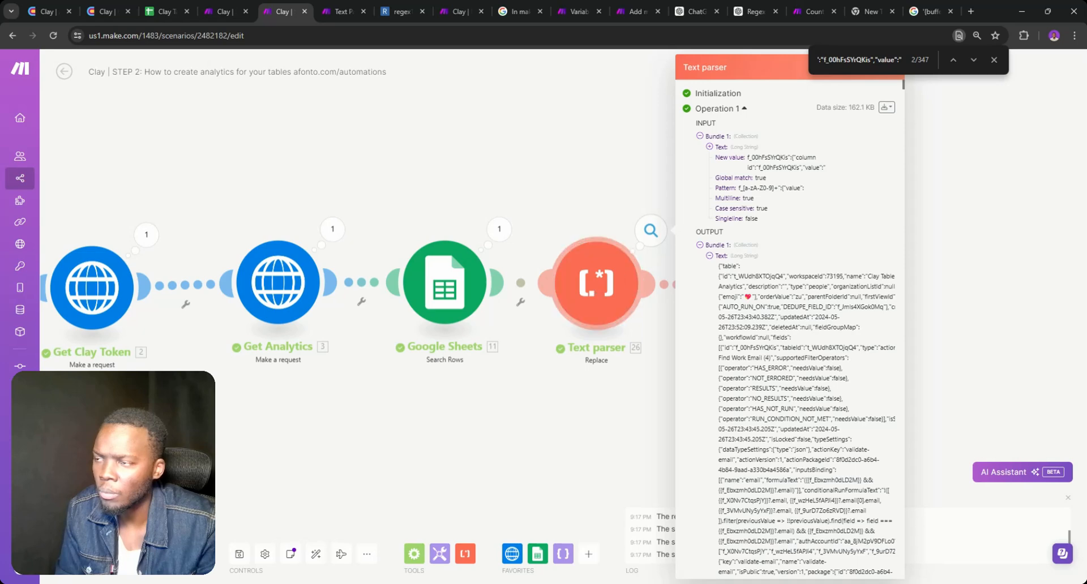
- Find the first column id replacement in the Text parser's output text and copy the status line just before it
{"action": "triple_click", "coordinate": [886, 62]}
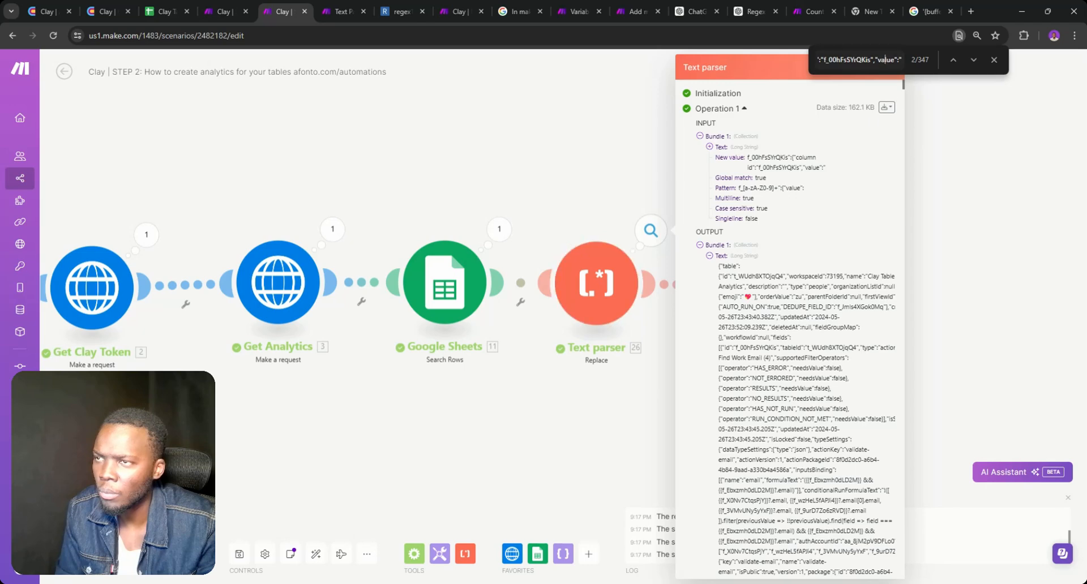
{"action": "type", "text": "\":\"f_00hFsSYrQKis\",\"value\":\""}
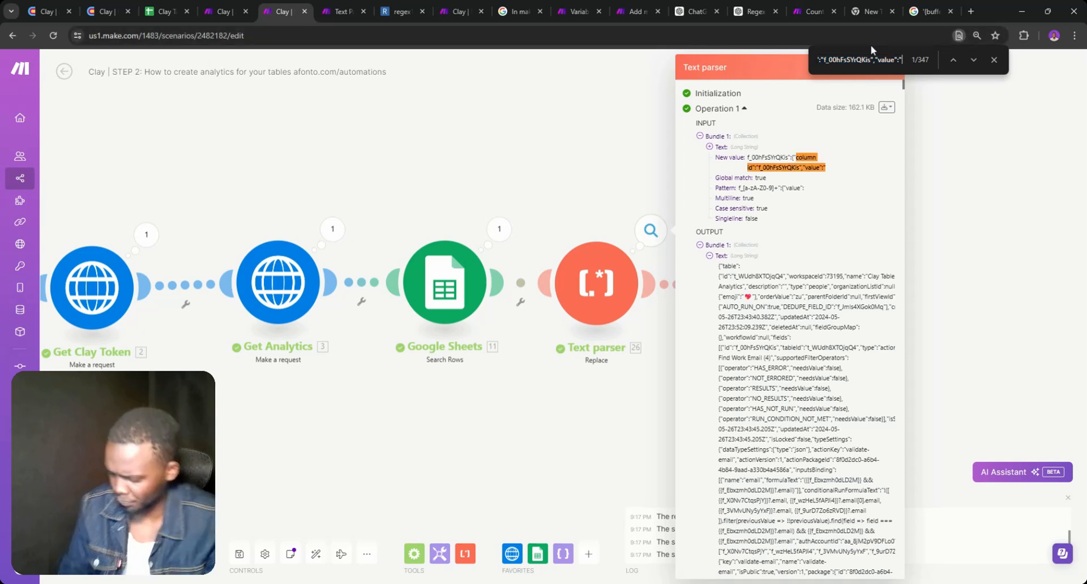
{"action": "key", "text": "Return"}
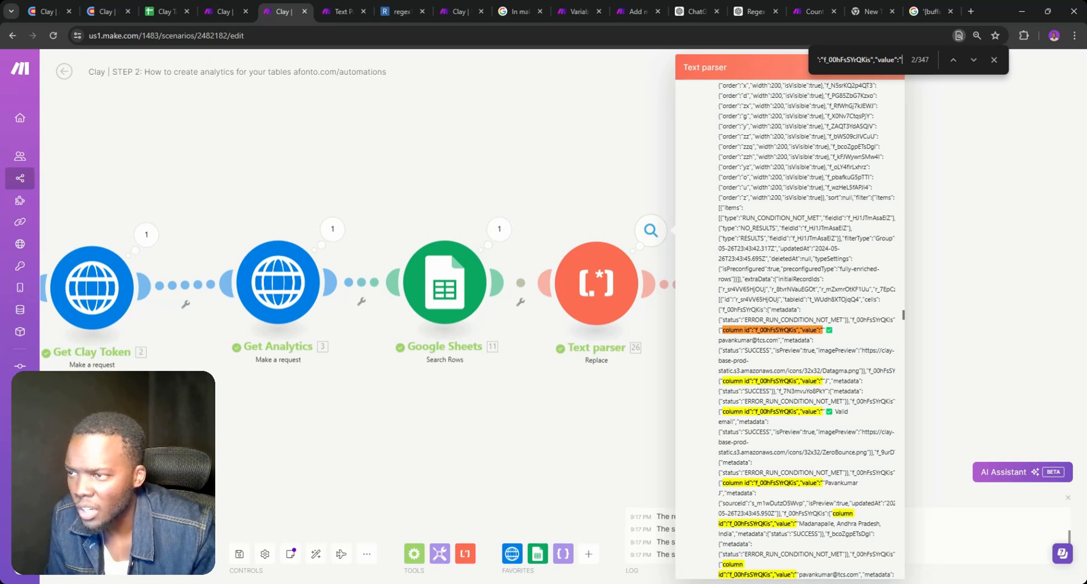
{"action": "left_click_drag", "start_coordinate": [718, 320], "coordinate": [896, 321]}
- Expand the Data output in the Get Analytics run results and search it for the copied status line
{"action": "left_click", "coordinate": [278, 283]}
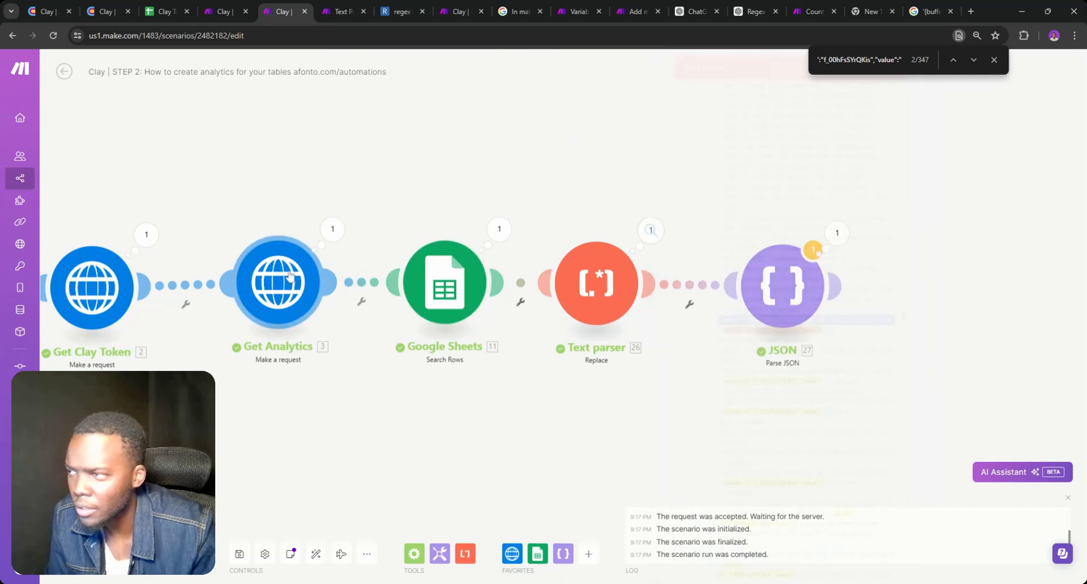
{"action": "left_click", "coordinate": [645, 164]}
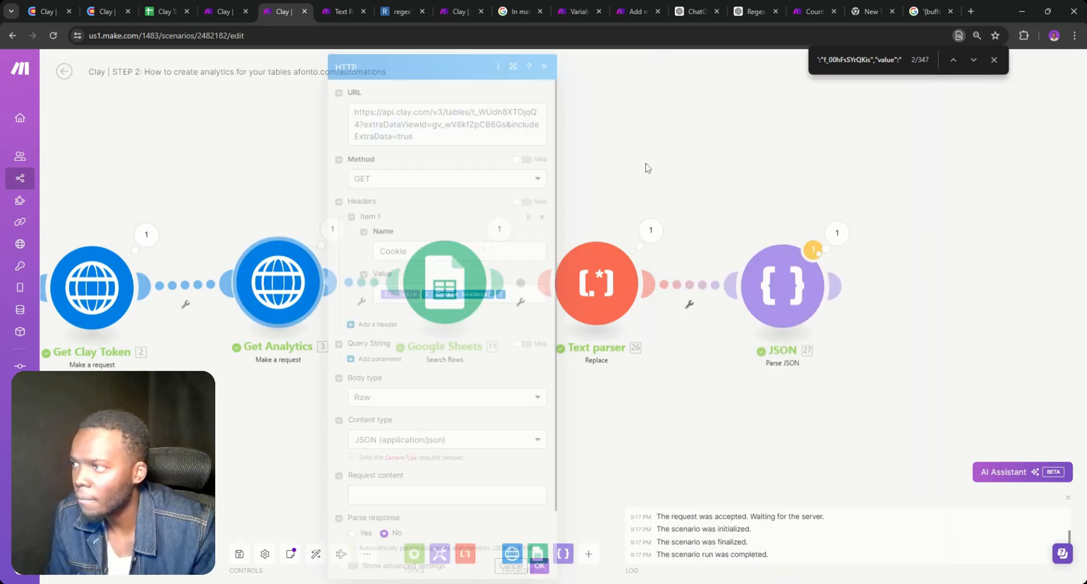
{"action": "left_click", "coordinate": [333, 229]}
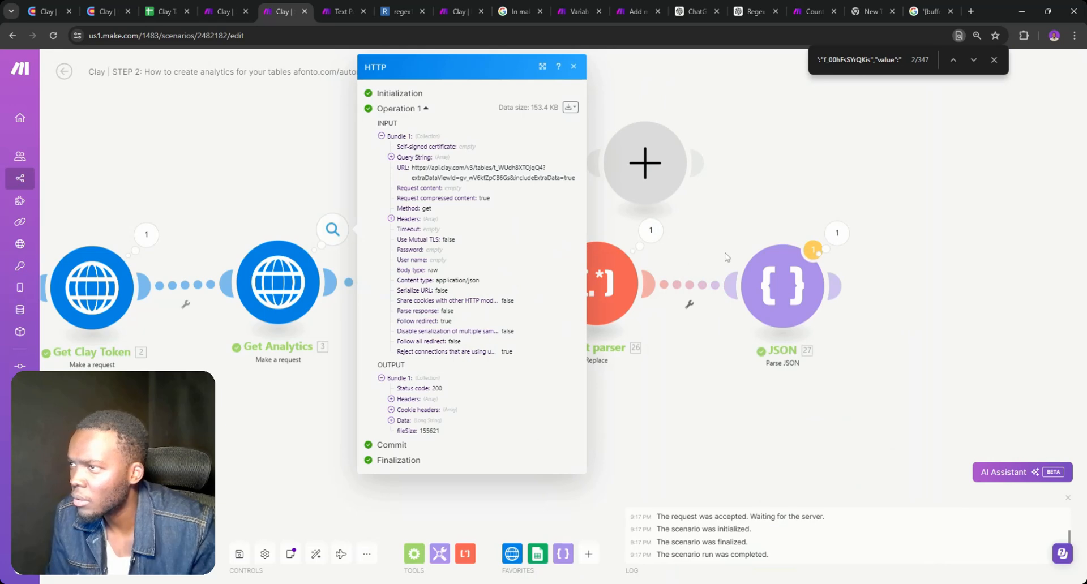
{"action": "left_click", "coordinate": [407, 421]}
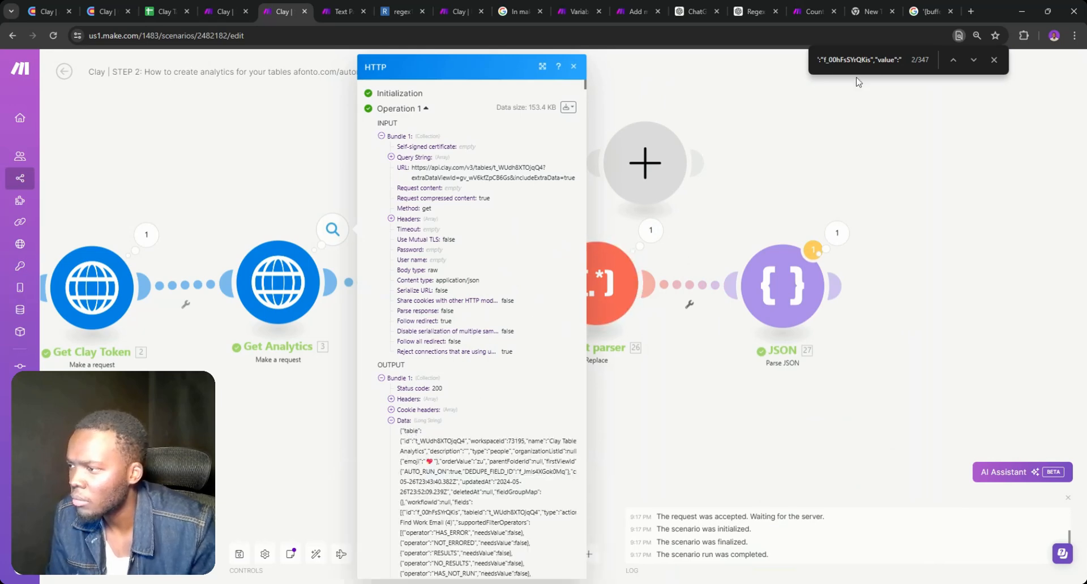
{"action": "triple_click", "coordinate": [901, 60]}
{"action": "key", "text": "ctrl+v"}
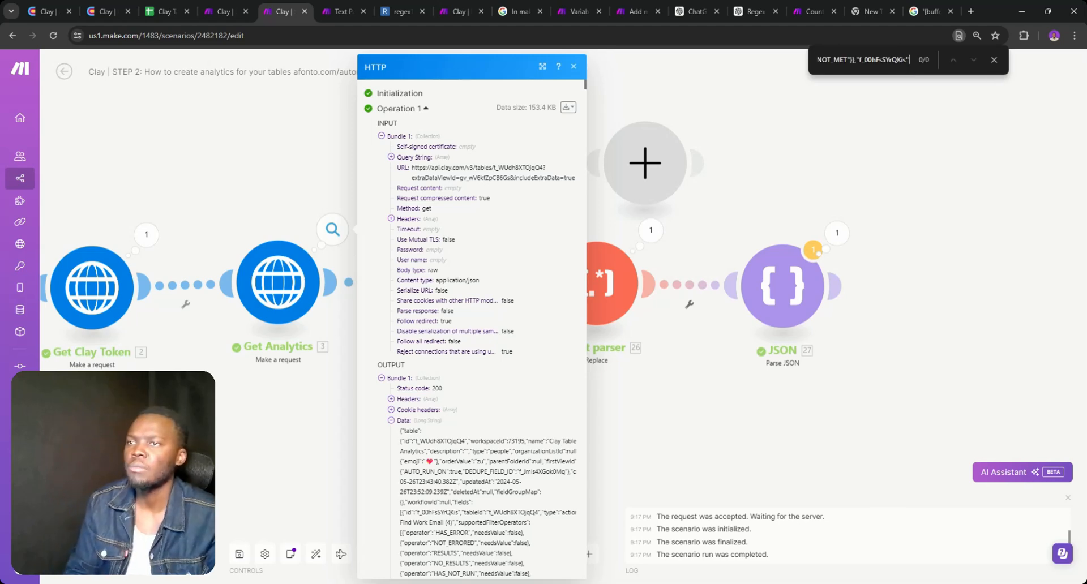
- Delete the stray empty modules from the canvas above the scenario's module chain
{"action": "right_click", "coordinate": [644, 163]}
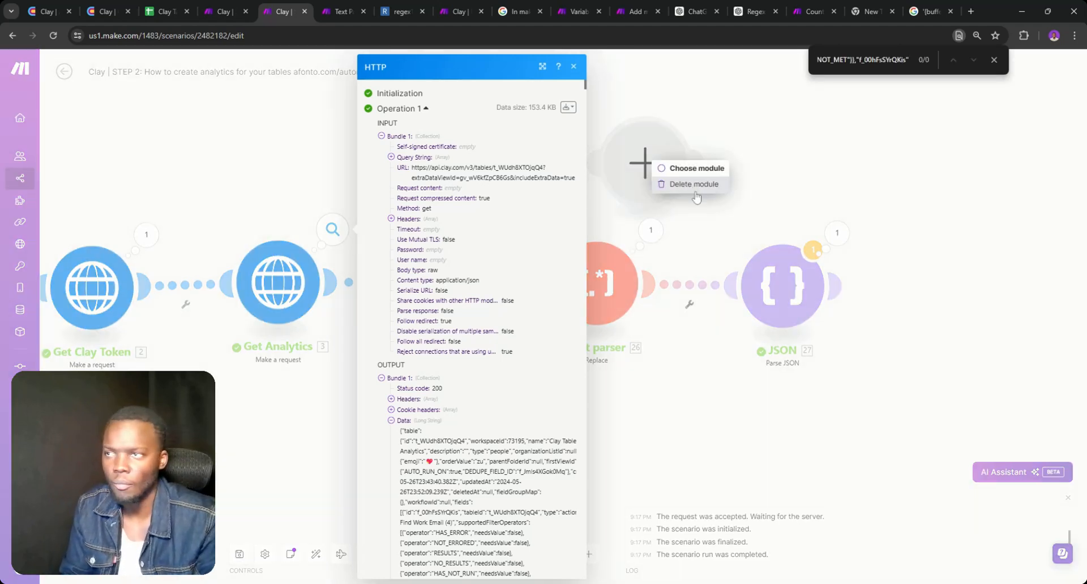
{"action": "left_click", "coordinate": [694, 197]}
{"action": "left_click", "coordinate": [298, 209]}
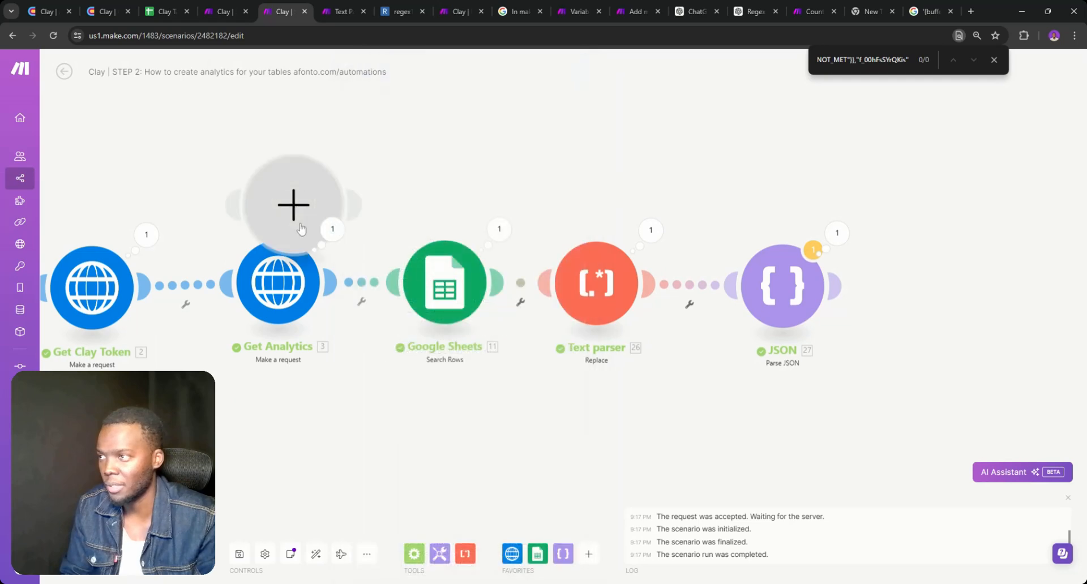
{"action": "right_click", "coordinate": [270, 158]}
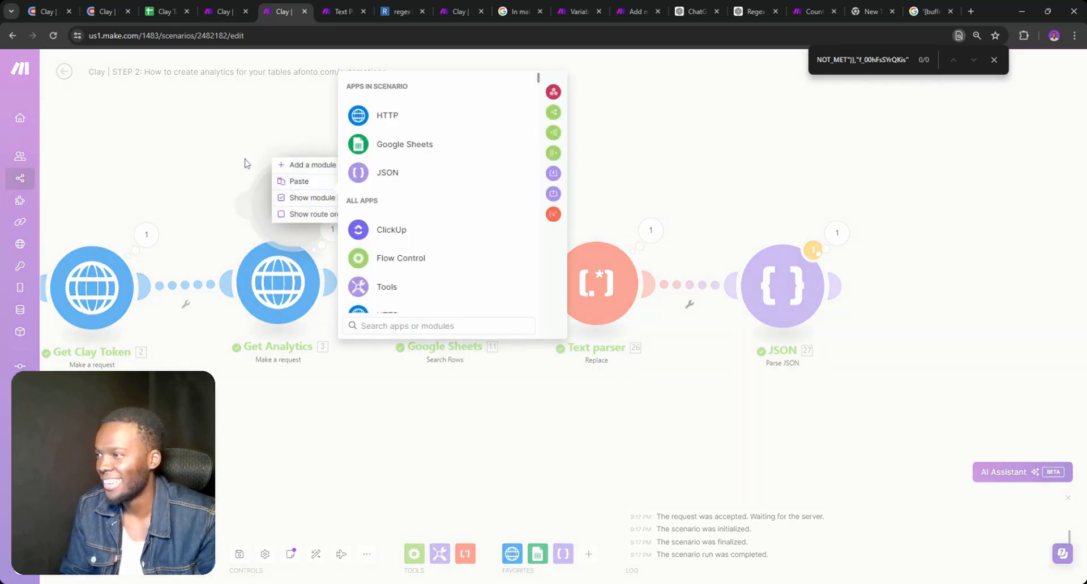
{"action": "left_click", "coordinate": [253, 170]}
{"action": "right_click", "coordinate": [272, 187]}
{"action": "left_click", "coordinate": [306, 211]}
- Expand the Get Analytics Data output again and shorten the search text to "f_00hFsSYrQKis" in quotation marks
{"action": "left_click", "coordinate": [333, 229]}
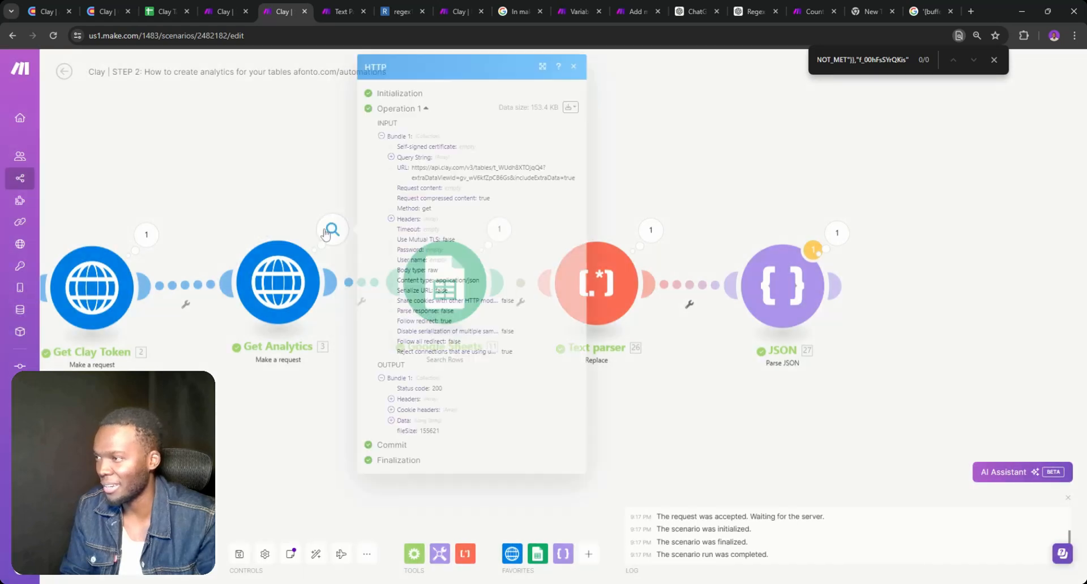
{"action": "left_click", "coordinate": [394, 421]}
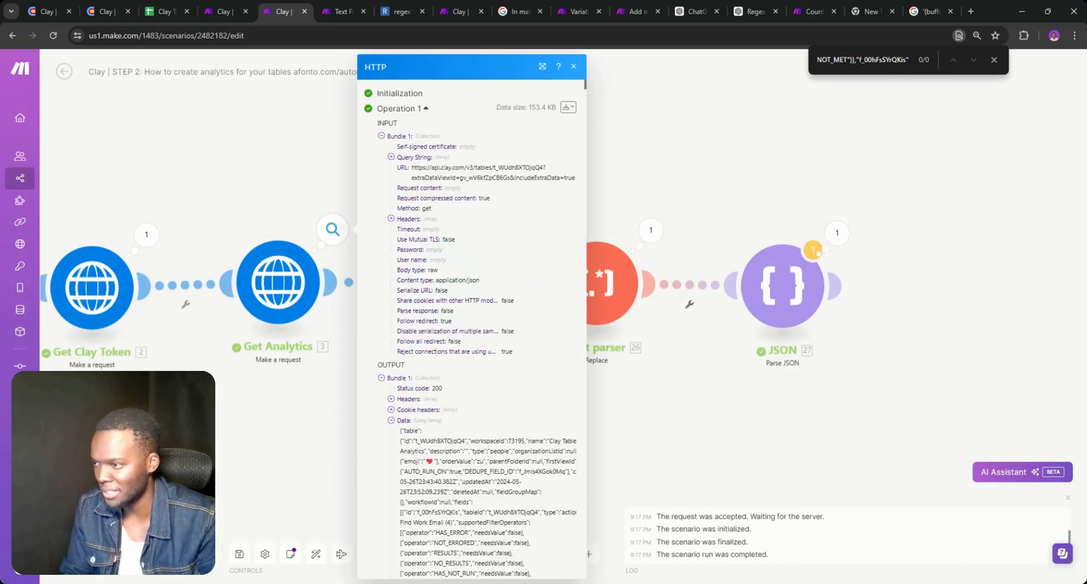
{"action": "key", "text": "ctrl+f"}
{"action": "left_click", "coordinate": [868, 60]}
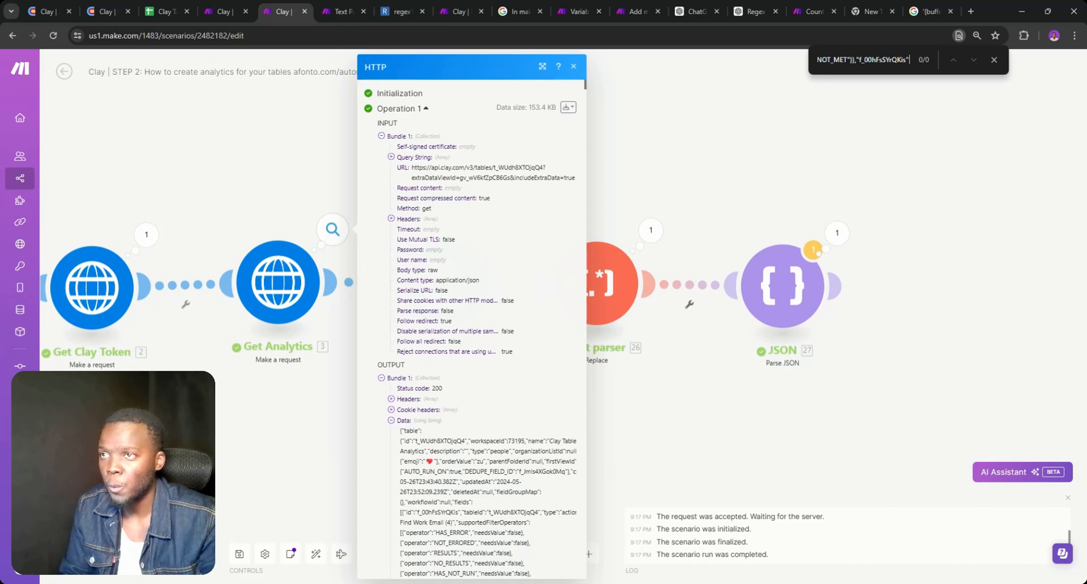
{"action": "key", "text": "ctrl+f"}
{"action": "left_click", "coordinate": [852, 59]}
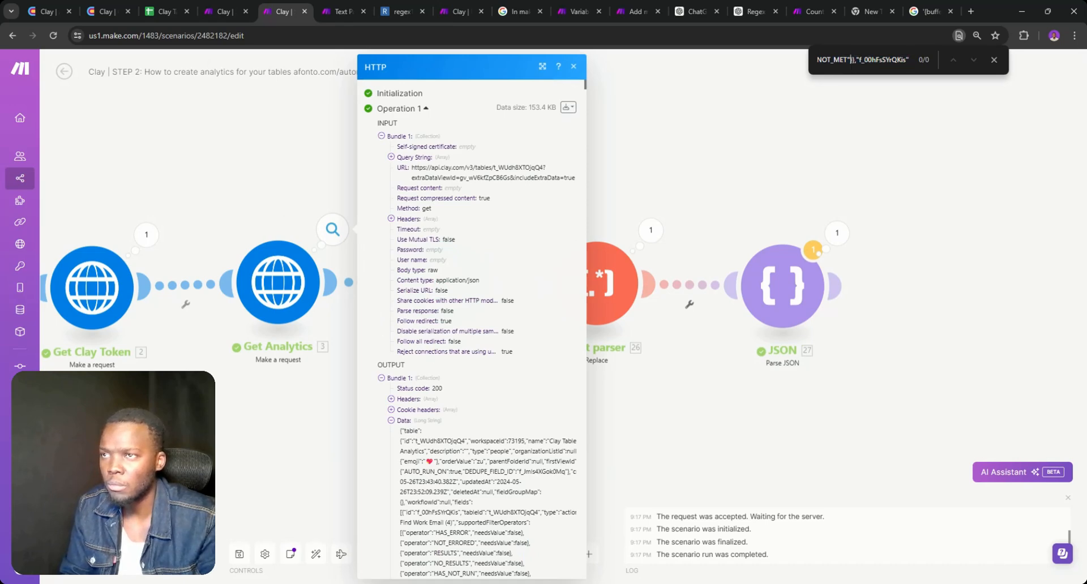
{"action": "key", "text": "BackSpace"}
{"action": "key", "text": "BackSpace"}
{"action": "key", "text": "BackSpace"}
{"action": "key", "text": "BackSpace"}
{"action": "key", "text": "BackSpace"}
{"action": "key", "text": "BackSpace"}
{"action": "key", "text": "BackSpace"}
{"action": "key", "text": "BackSpace"}
{"action": "key", "text": "BackSpace"}
{"action": "key", "text": "BackSpace"}
{"action": "key", "text": "BackSpace"}
{"action": "key", "text": "BackSpace"}
{"action": "key", "text": "BackSpace"}
{"action": "key", "text": "BackSpace"}
{"action": "key", "text": "BackSpace"}
{"action": "key", "text": "BackSpace"}
{"action": "key", "text": "BackSpace"}
{"action": "key", "text": "BackSpace"}
{"action": "key", "text": "BackSpace"}
{"action": "key", "text": "BackSpace"}
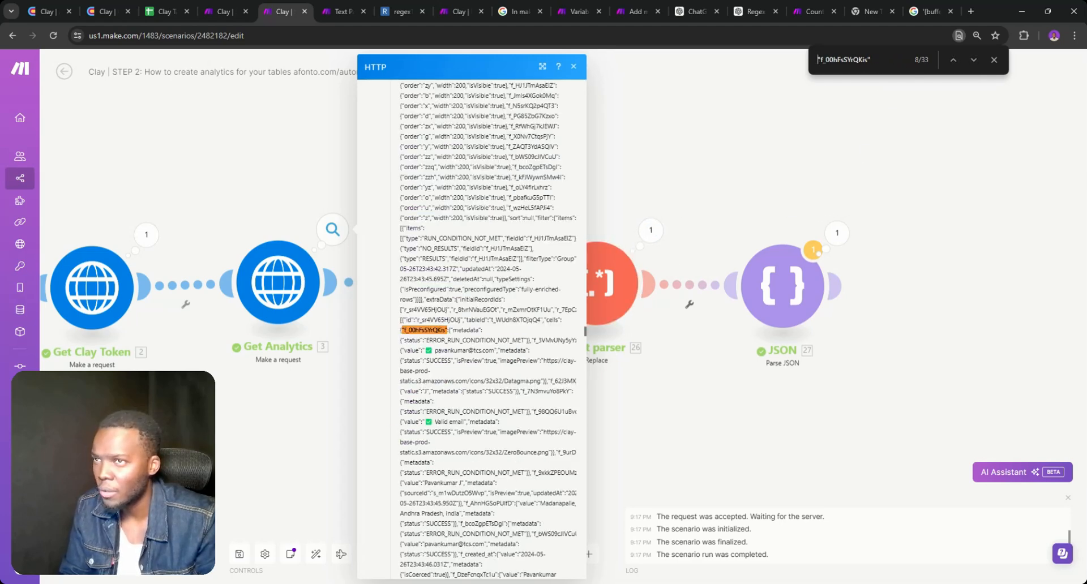
- Advance two matches of the quoted column ID in the Get Analytics data to examine the original record structure
{"action": "key", "text": "ctrl+a"}
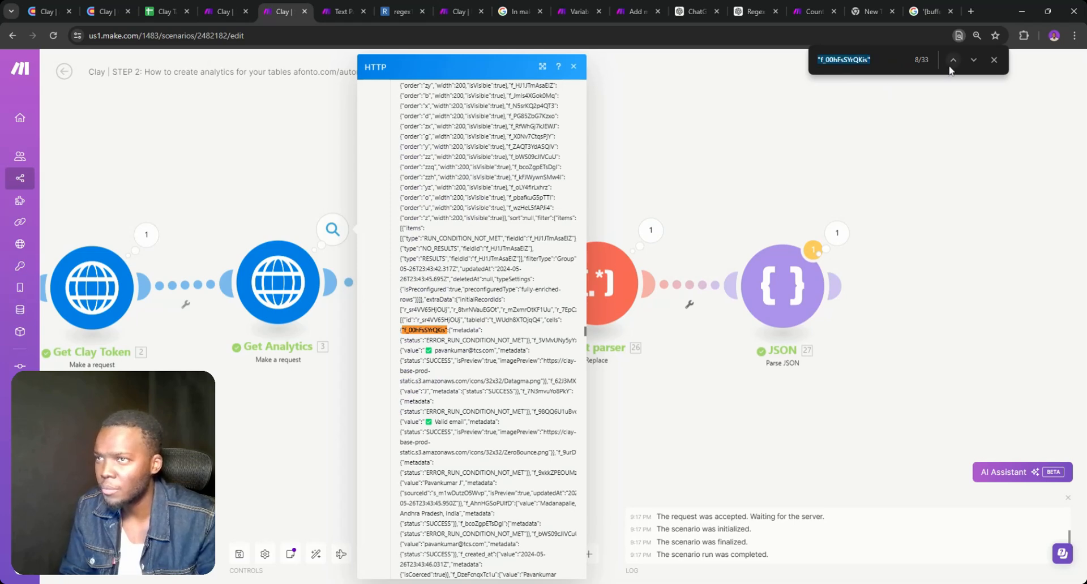
{"action": "left_click", "coordinate": [971, 61]}
{"action": "left_click", "coordinate": [971, 61]}
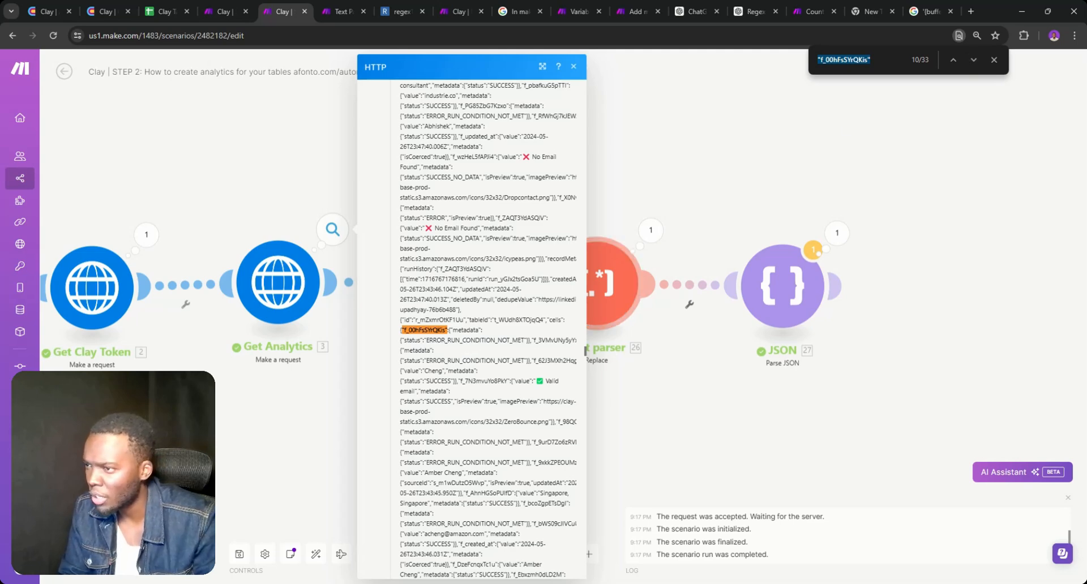
- Step through three further matches of the quoted column ID in the Get Analytics data
{"action": "key", "text": "Return"}
{"action": "key", "text": "Return"}
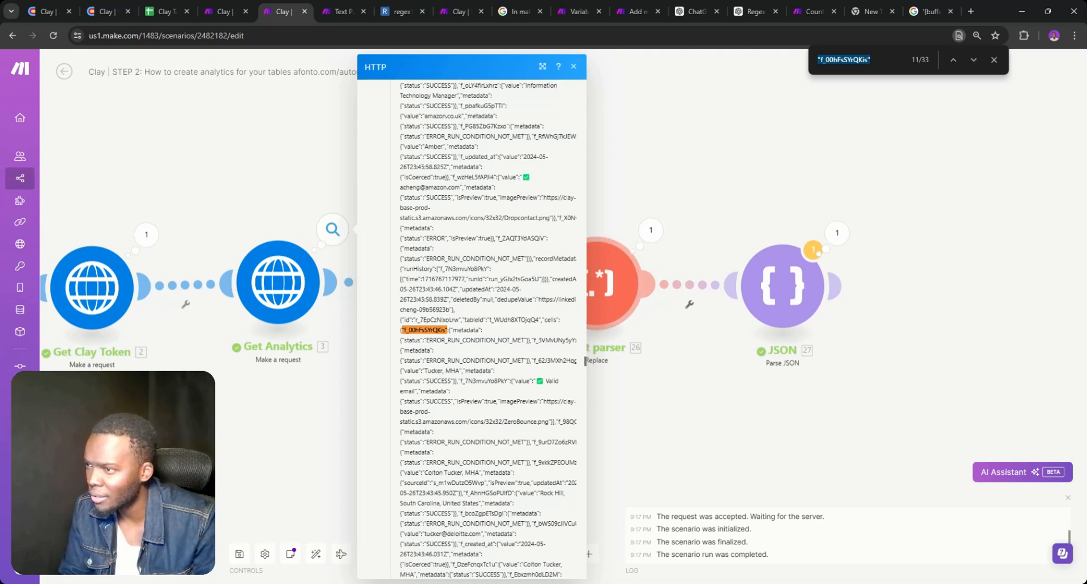
{"action": "key", "text": "Return"}
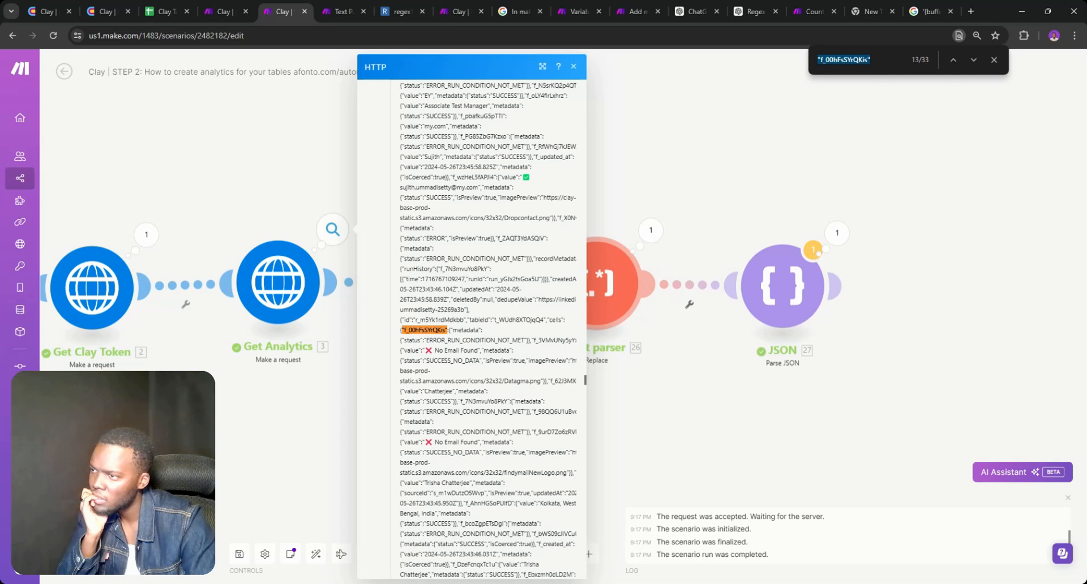
- Inspect the Parse JSON run output, expanding initialRecords record 1 down to the metadata of cell f_00hFsSYrQKis
{"action": "left_click", "coordinate": [837, 232]}
{"action": "left_click", "coordinate": [894, 283]}
{"action": "left_click", "coordinate": [897, 303]}
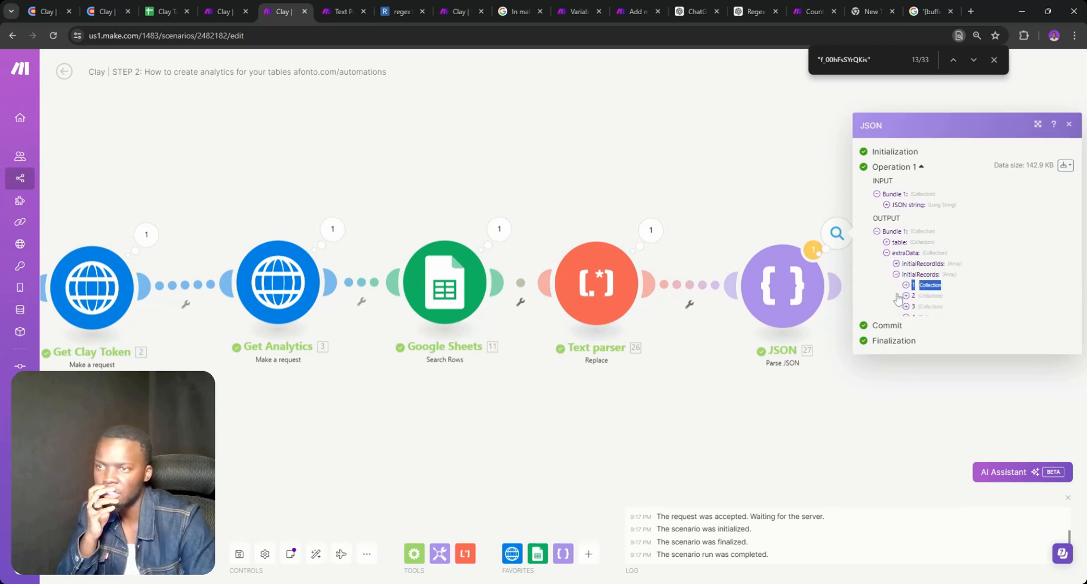
{"action": "left_click", "coordinate": [906, 231]}
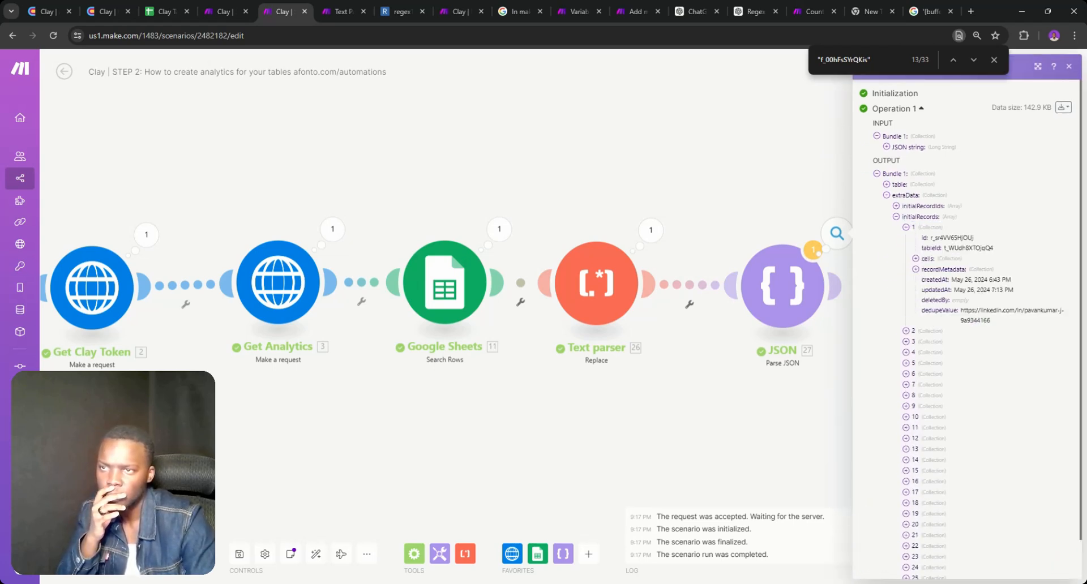
{"action": "left_click", "coordinate": [915, 259]}
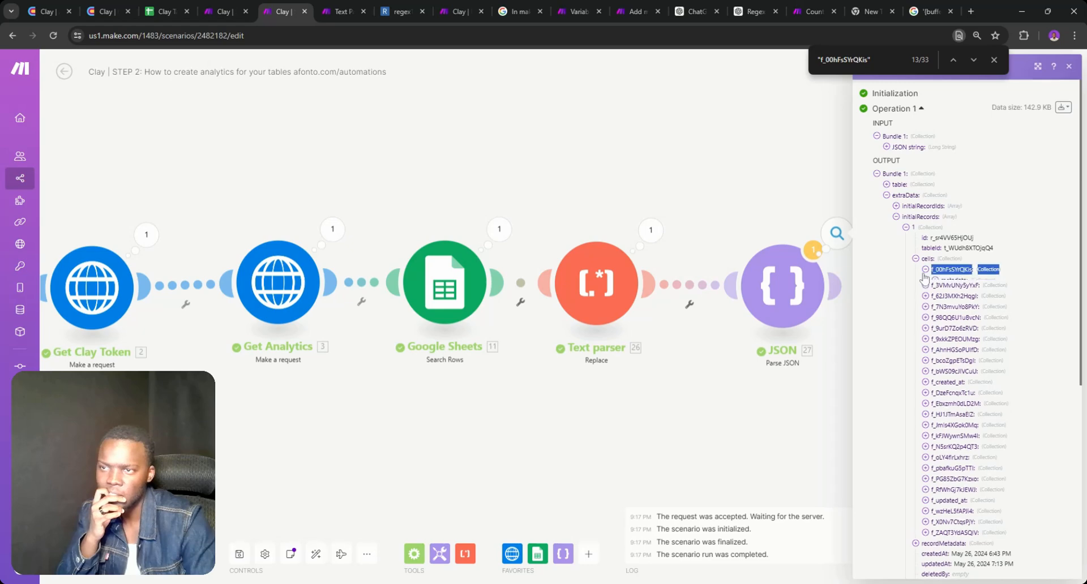
{"action": "left_click", "coordinate": [925, 269]}
{"action": "left_click", "coordinate": [935, 280]}
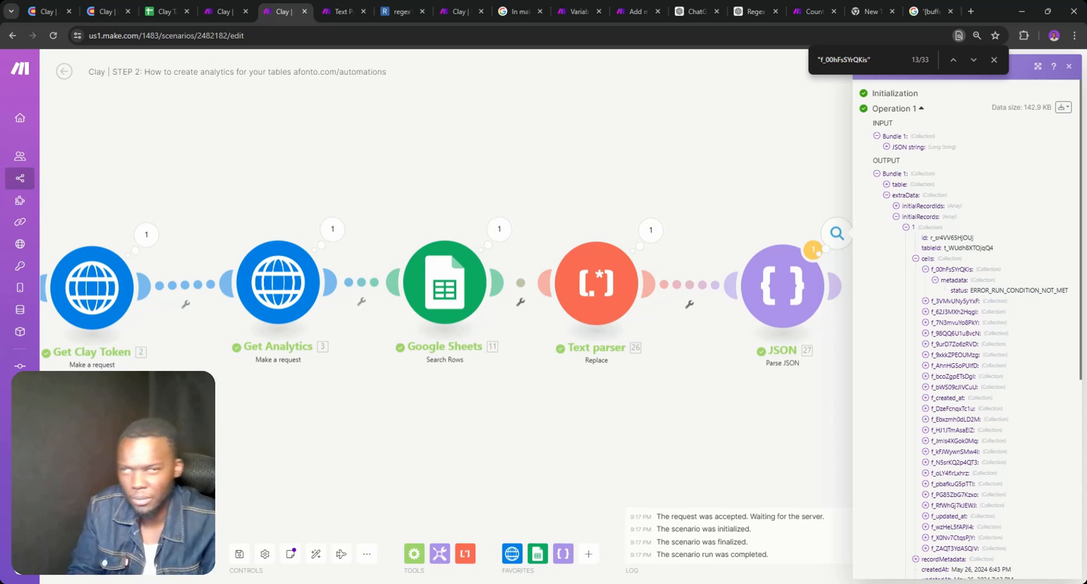
- Check the initialRecordIds list, then expand record 1's recordMetadata and its runHistory in the Parse JSON output
{"action": "left_click", "coordinate": [916, 208]}
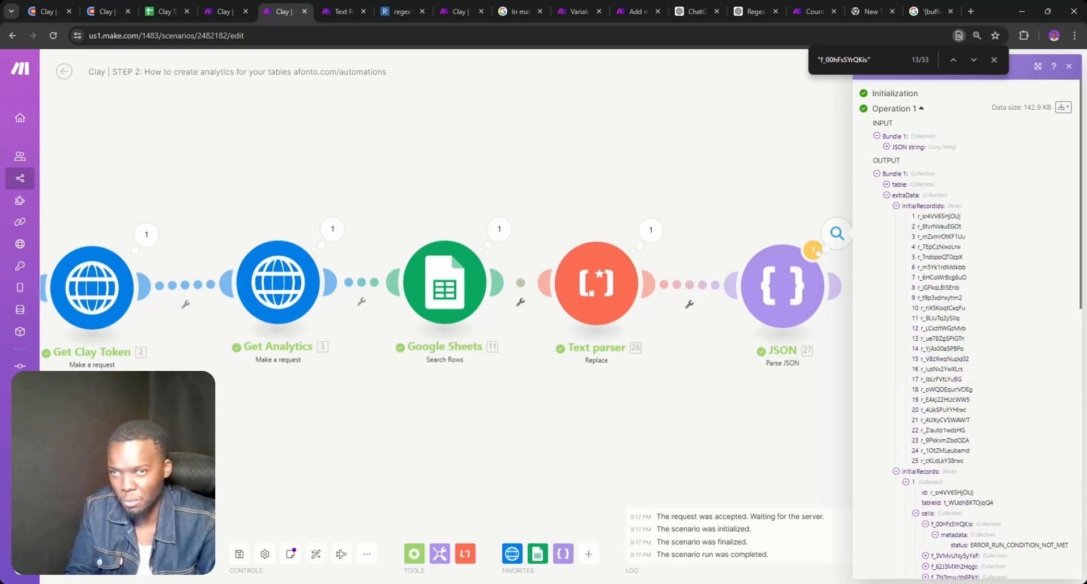
{"action": "left_click", "coordinate": [896, 206]}
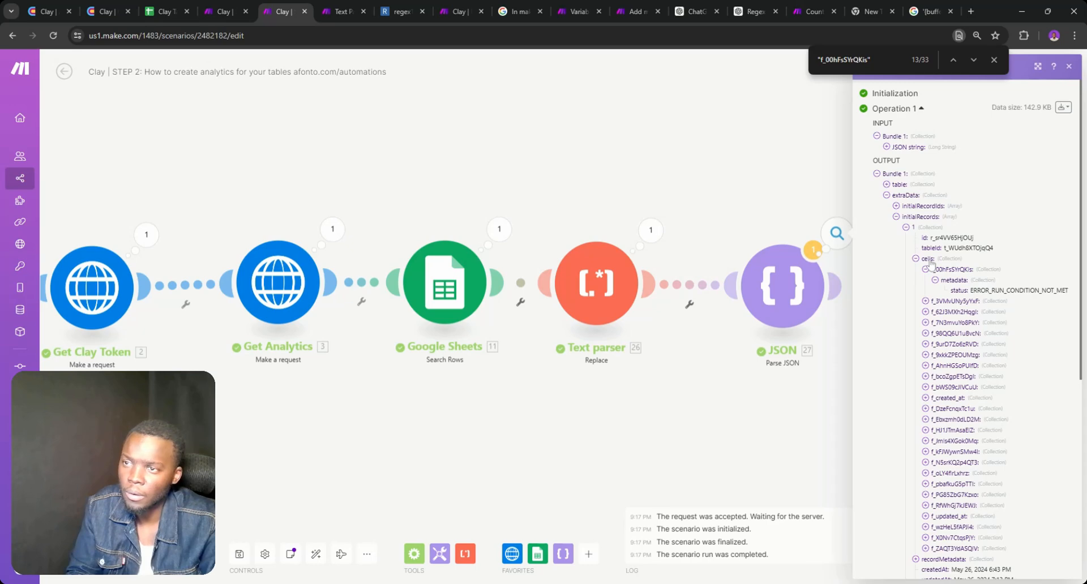
{"action": "scroll", "coordinate": [928, 294], "scroll_direction": "down", "scroll_amount": 4}
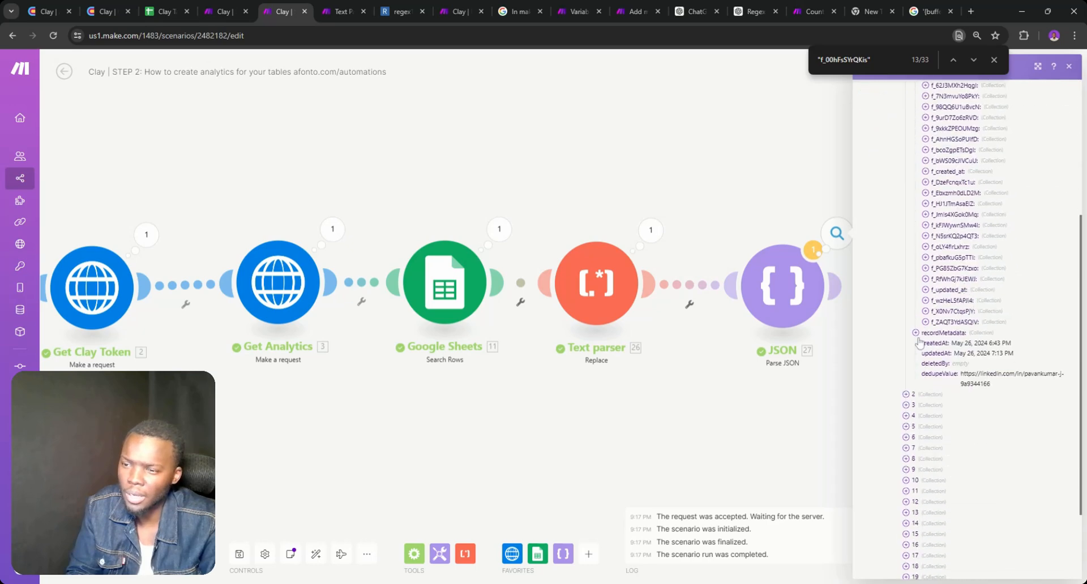
{"action": "left_click", "coordinate": [927, 344]}
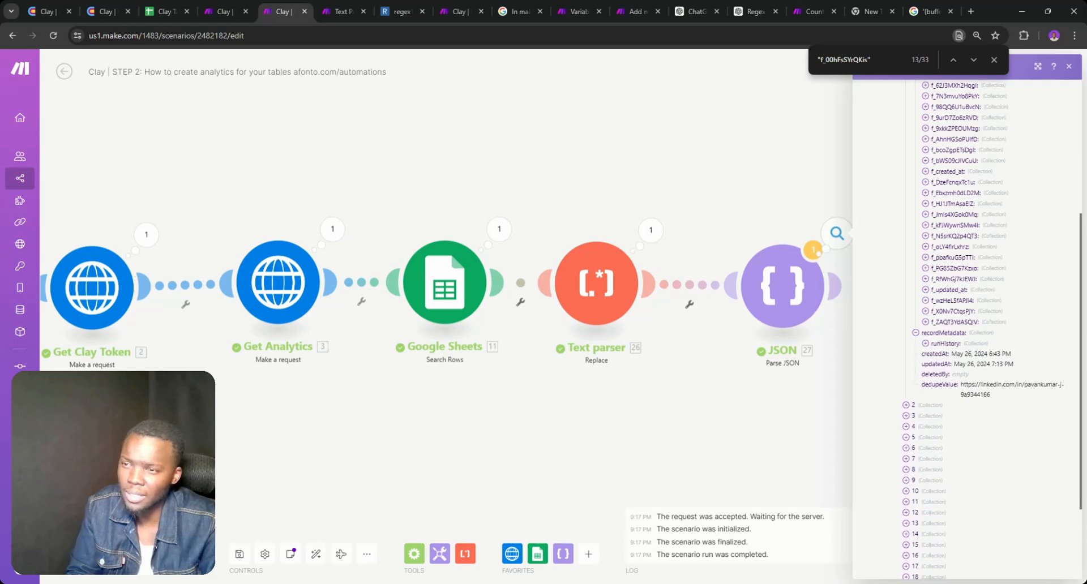
{"action": "left_click", "coordinate": [935, 354]}
{"action": "left_click", "coordinate": [944, 364]}
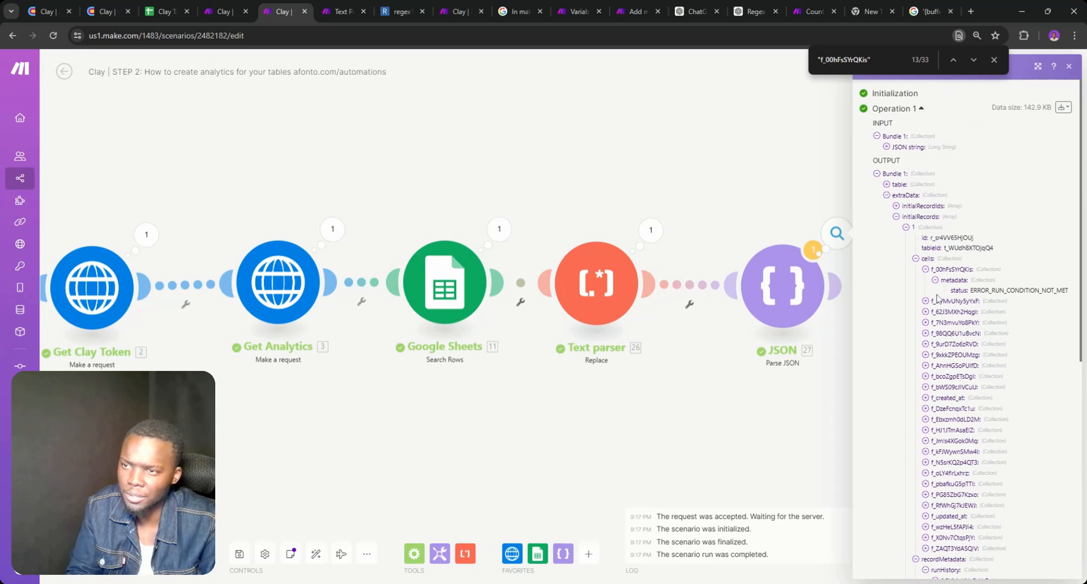
- Expand cells f_9xkkZPEOUMzg and f_9urD7Zo6zRVD of record 1, including the latter's metadata, to compare their structures
{"action": "left_click", "coordinate": [926, 354]}
{"action": "left_click", "coordinate": [935, 375]}
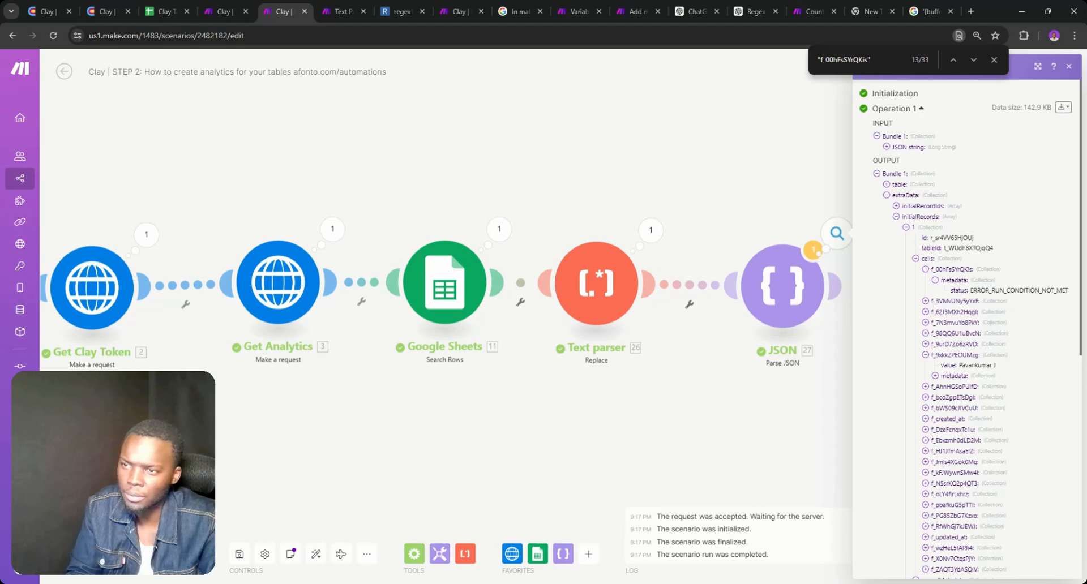
{"action": "left_click", "coordinate": [935, 376]}
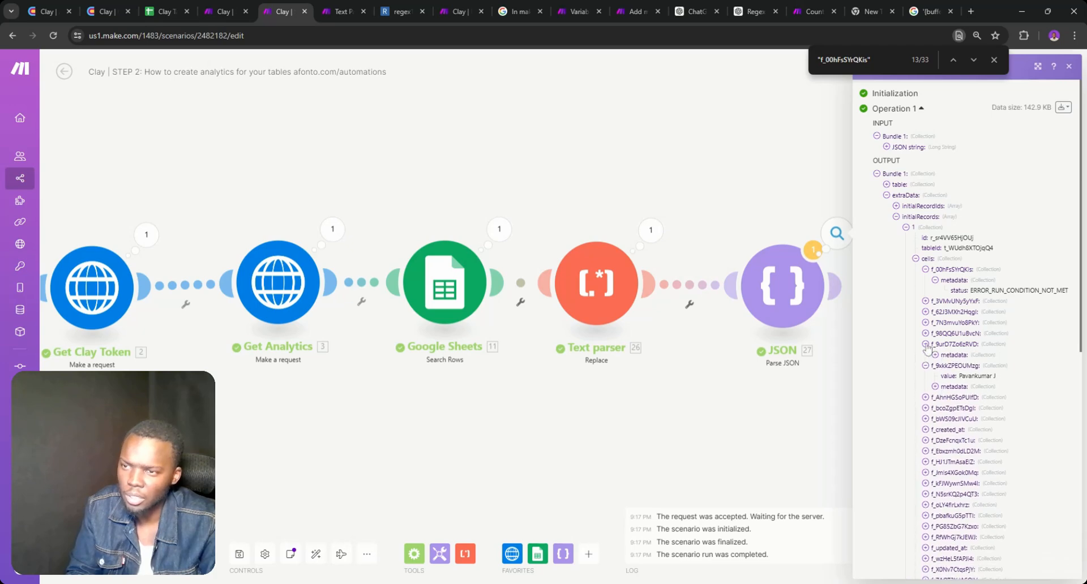
{"action": "left_click_drag", "start_coordinate": [926, 345], "coordinate": [934, 360]}
{"action": "left_click", "coordinate": [935, 355]}
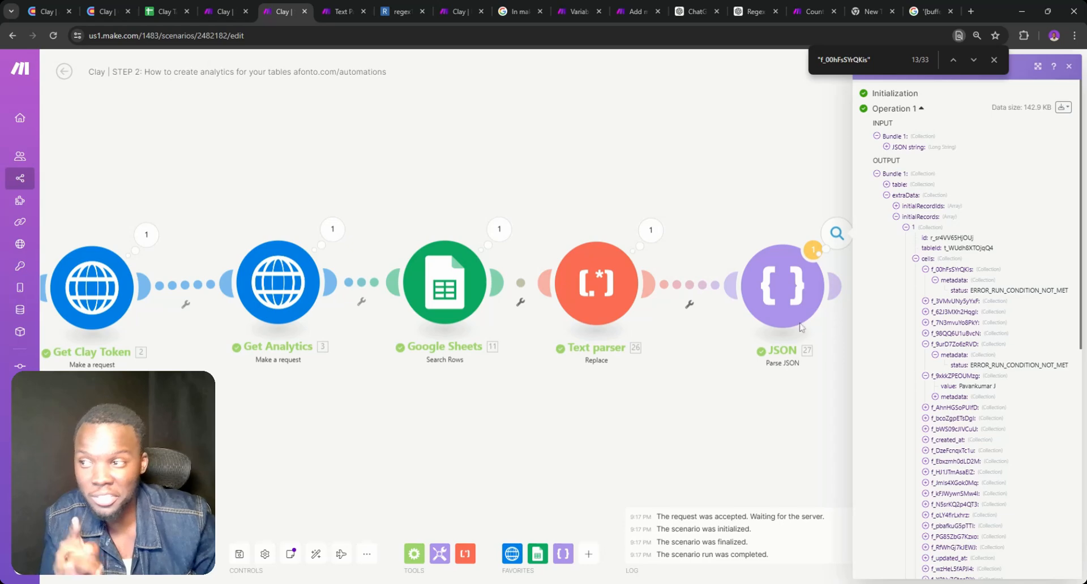
- Review the Text parser Replace pattern and new value, then close its settings and the page search
{"action": "left_click", "coordinate": [591, 281]}
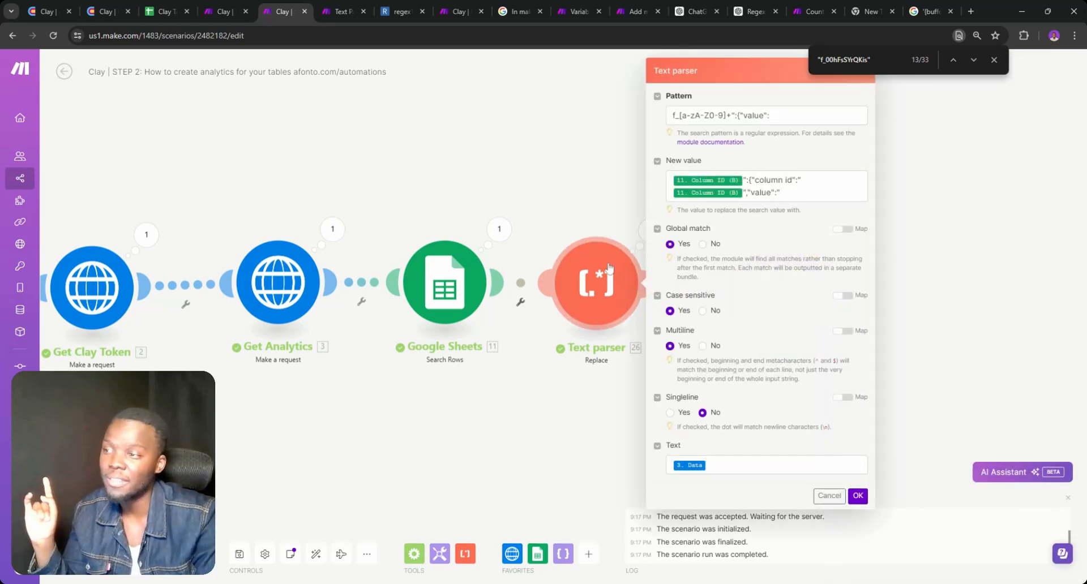
{"action": "left_click", "coordinate": [577, 228]}
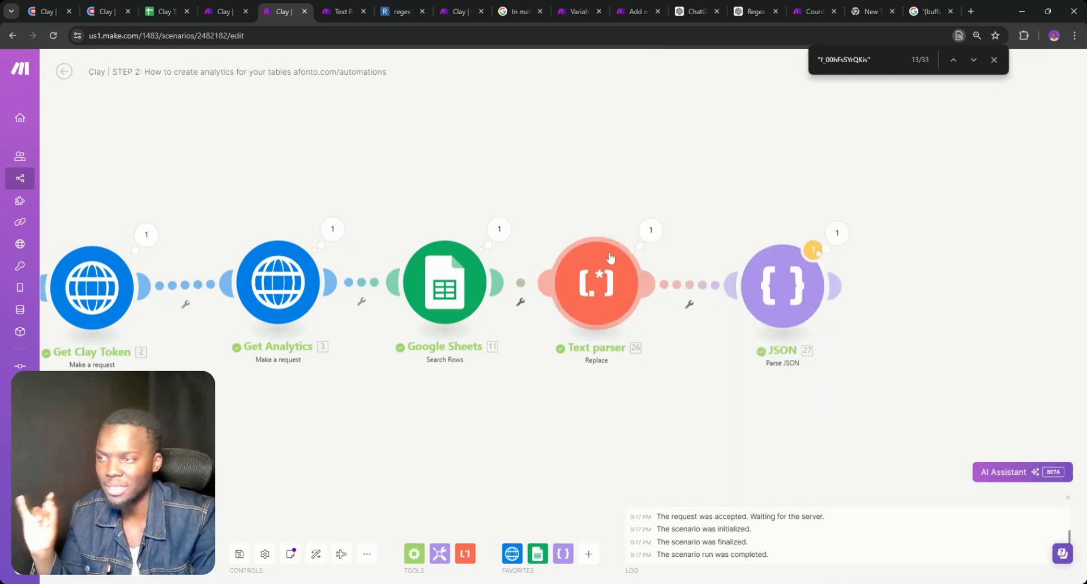
{"action": "left_click", "coordinate": [993, 60]}
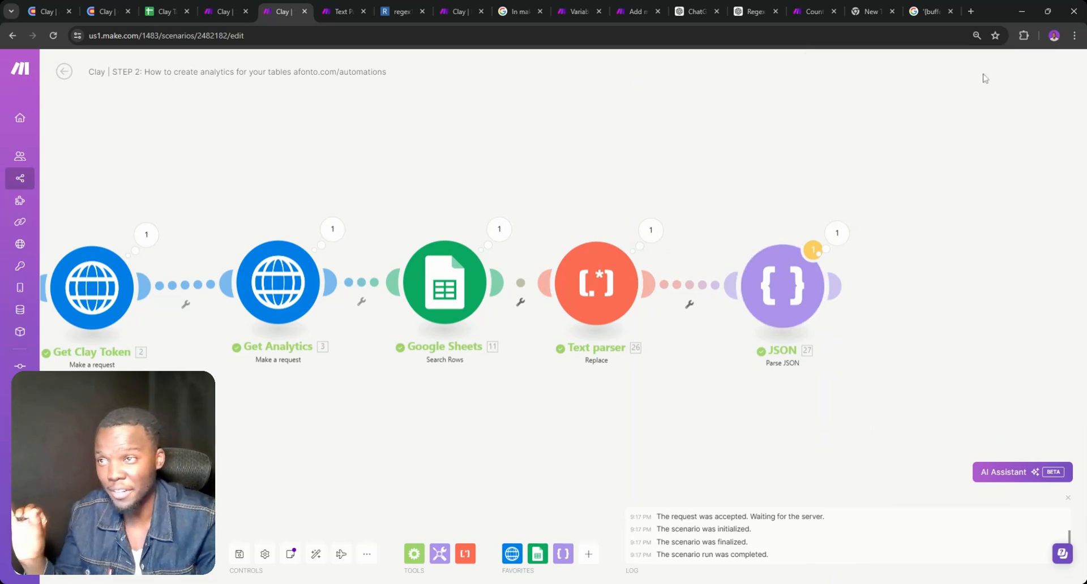
- Reopen the Parse JSON output, expand initialRecords, and briefly view record 8 before collapsing it
{"action": "left_click", "coordinate": [836, 234]}
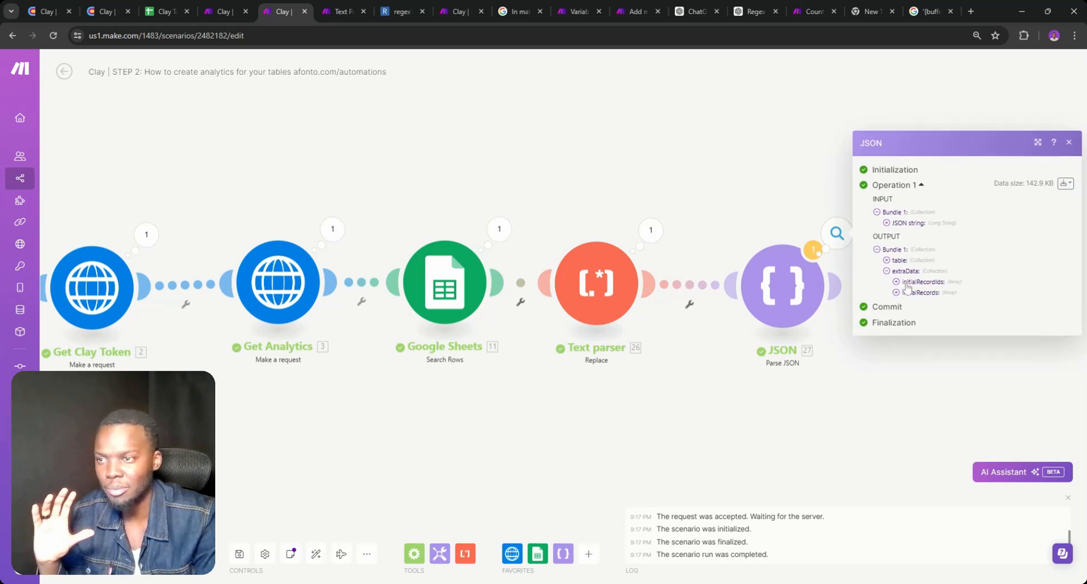
{"action": "left_click", "coordinate": [895, 296]}
{"action": "double_click", "coordinate": [912, 303]}
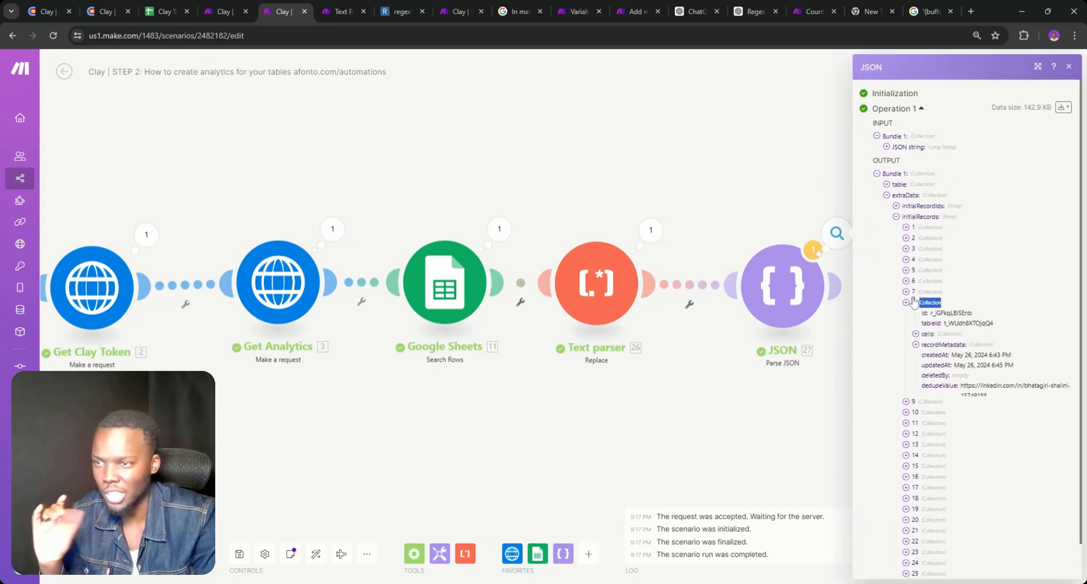
{"action": "left_click", "coordinate": [908, 303]}
{"action": "left_click", "coordinate": [907, 302]}
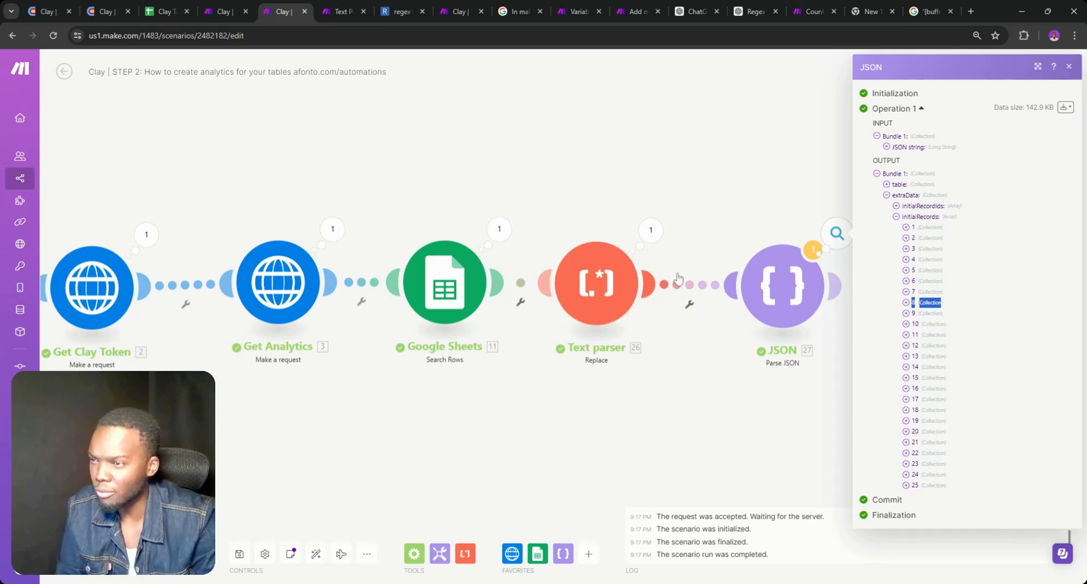
- View the details of initialRecords records 6, 3 and 2, then collapse all three
{"action": "left_click", "coordinate": [906, 280]}
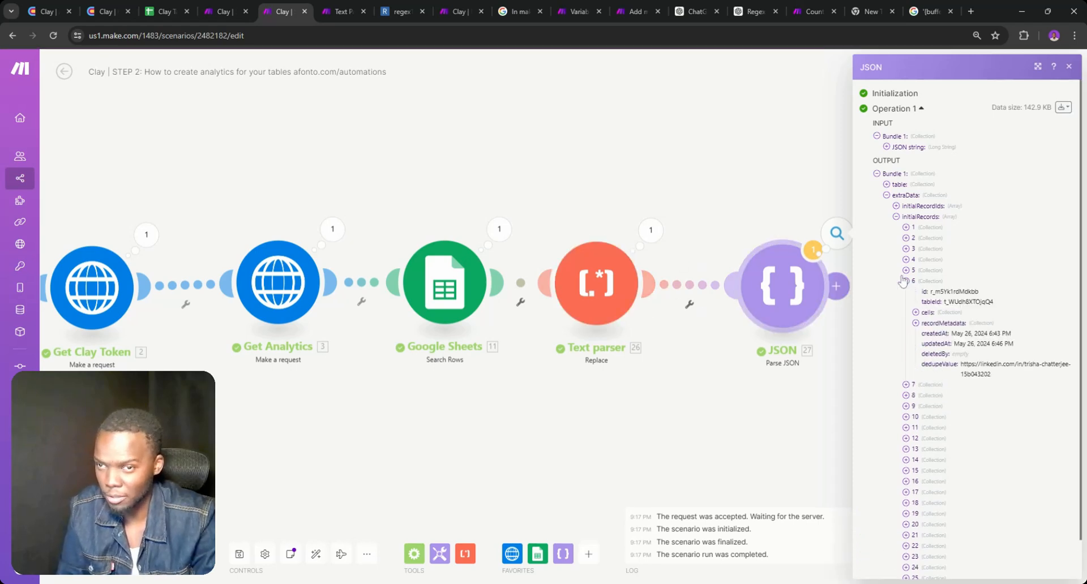
{"action": "left_click", "coordinate": [906, 249]}
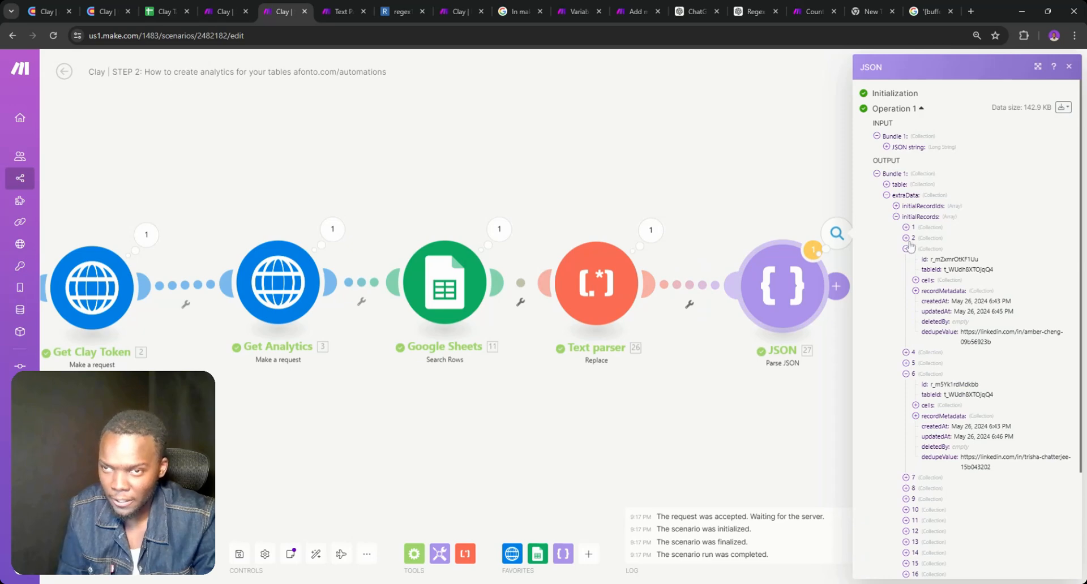
{"action": "left_click", "coordinate": [906, 238]}
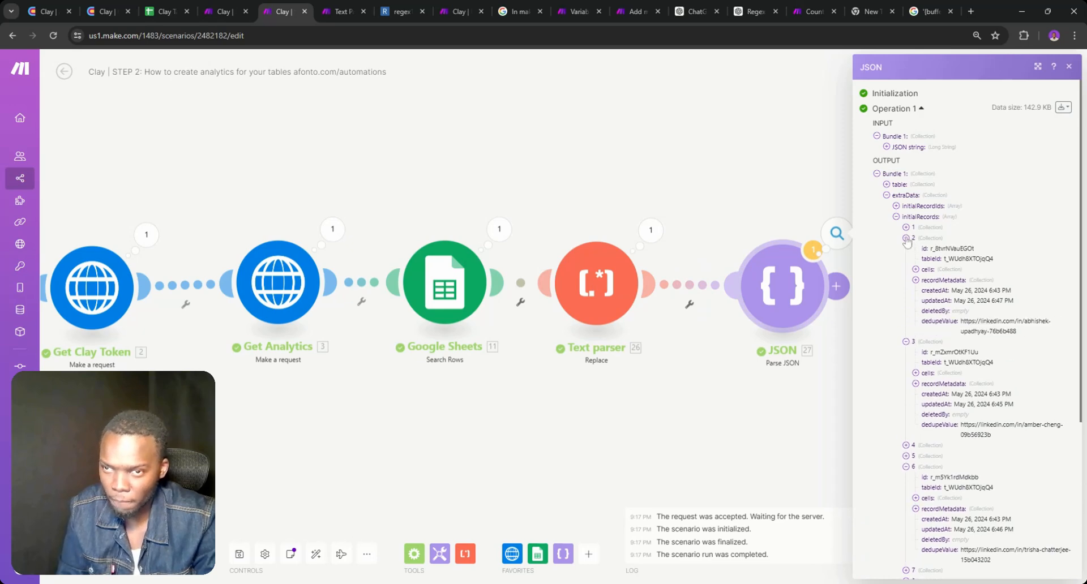
{"action": "left_click", "coordinate": [905, 238]}
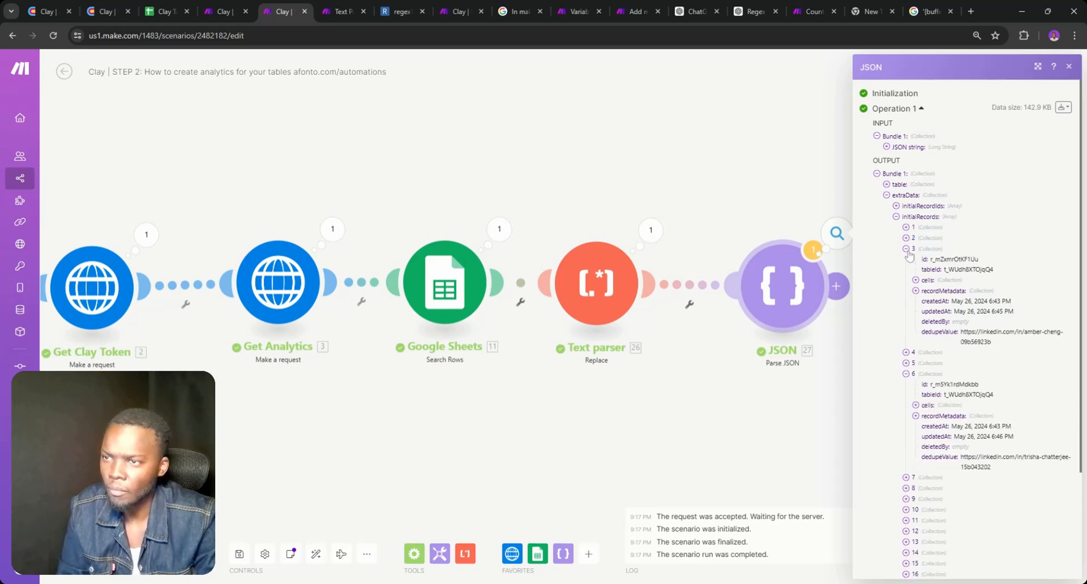
{"action": "left_click", "coordinate": [905, 249]}
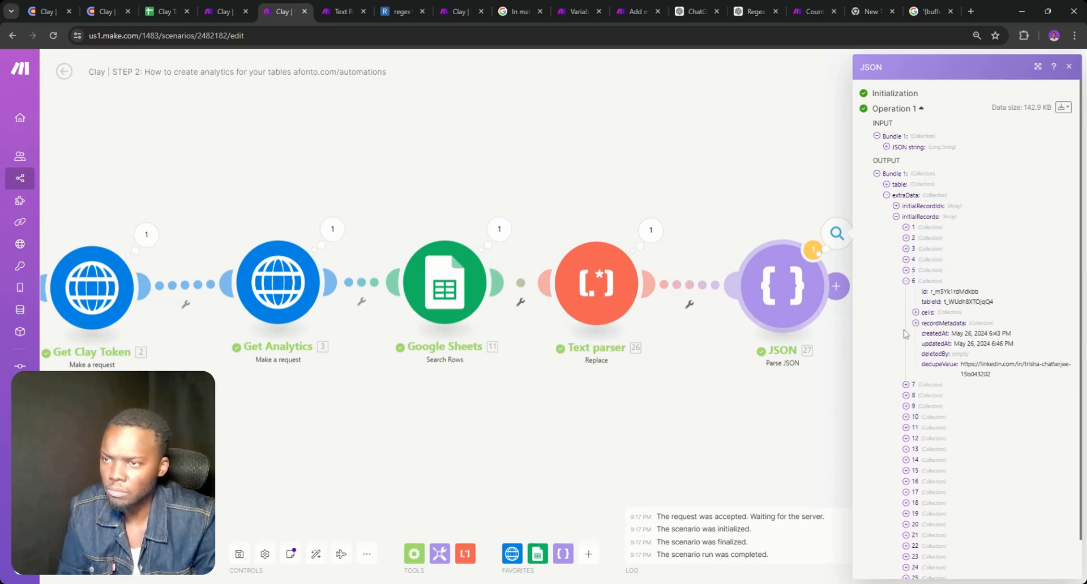
{"action": "left_click", "coordinate": [905, 280]}
- Expand record 8's cells in the Parse JSON output down to the metadata of f_00hFsSYrQKis
{"action": "left_click", "coordinate": [905, 302]}
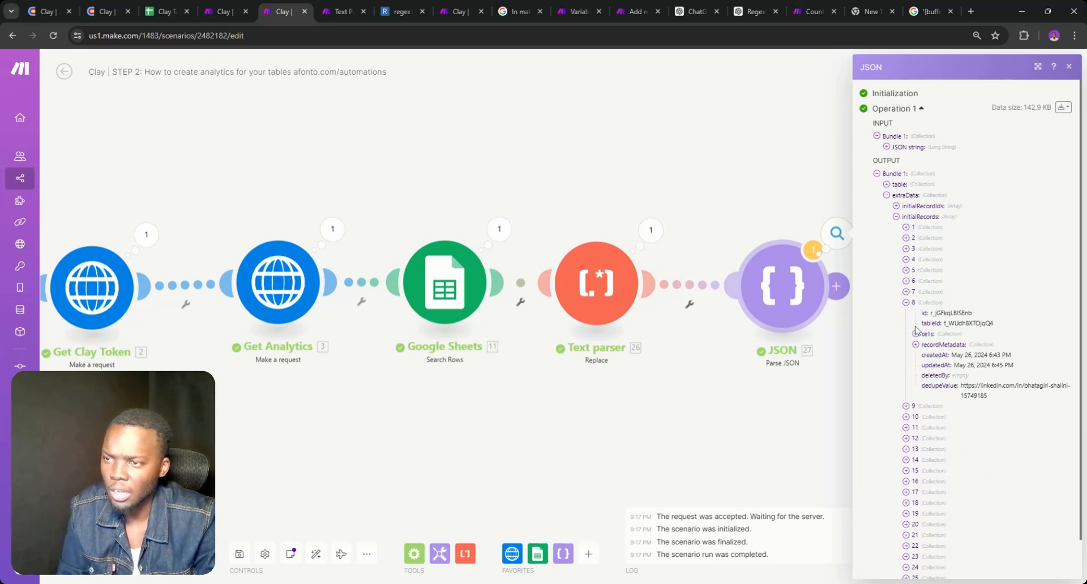
{"action": "scroll", "coordinate": [916, 327], "scroll_direction": "down", "scroll_amount": 1}
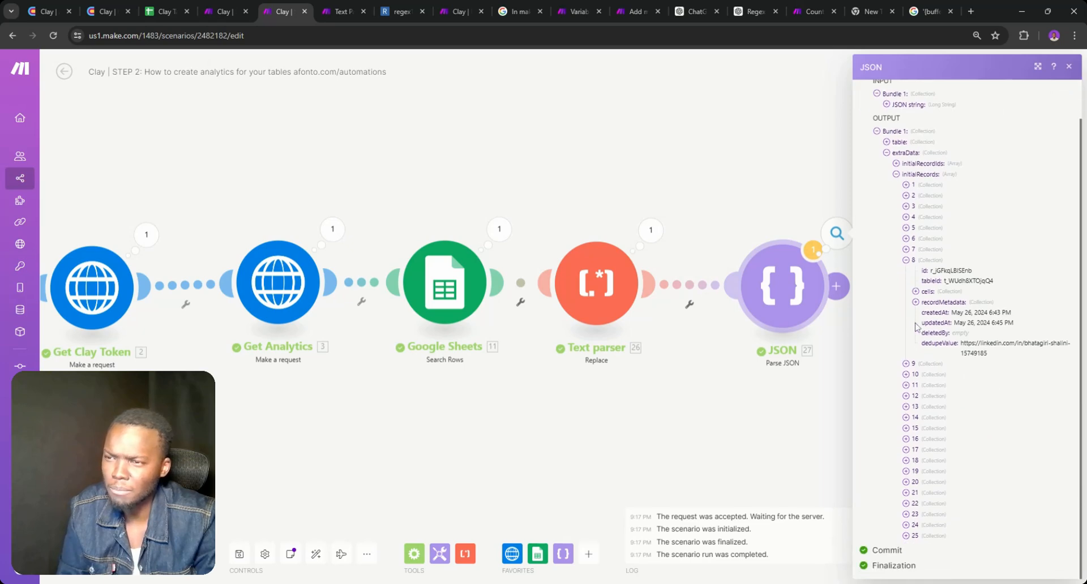
{"action": "left_click", "coordinate": [915, 291]}
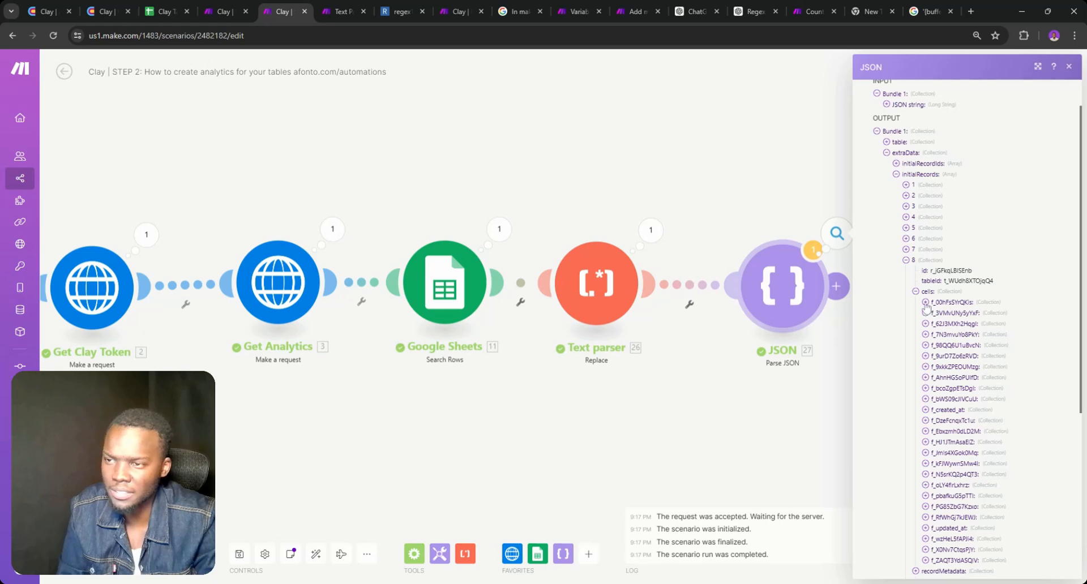
{"action": "left_click", "coordinate": [925, 302]}
{"action": "left_click", "coordinate": [935, 313]}
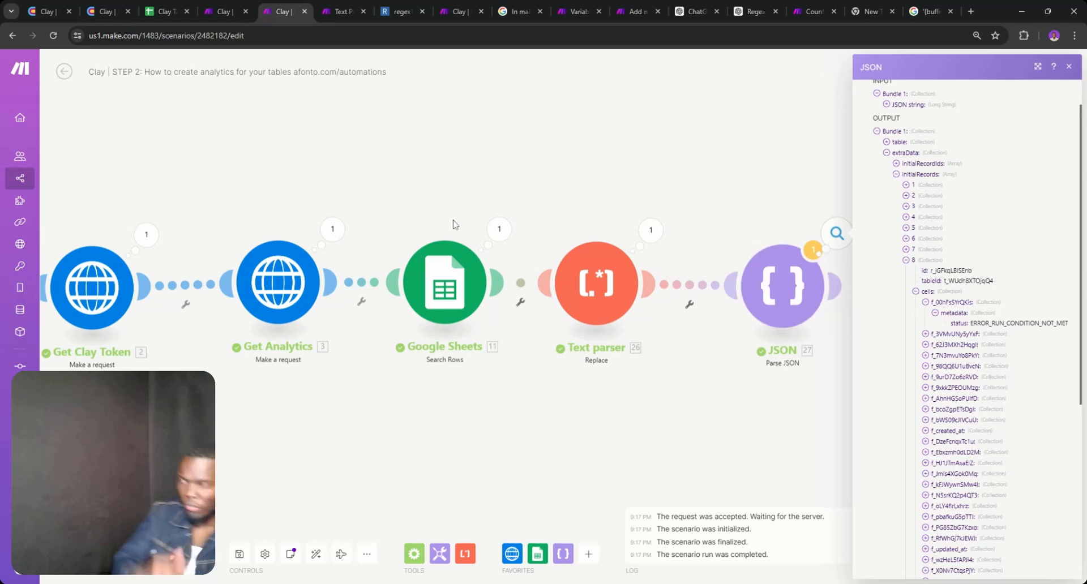
- Expand the Data output in the Get Analytics run results and search for "f_00hFsSYrQKis", advancing to the eleventh match
{"action": "left_click", "coordinate": [346, 236]}
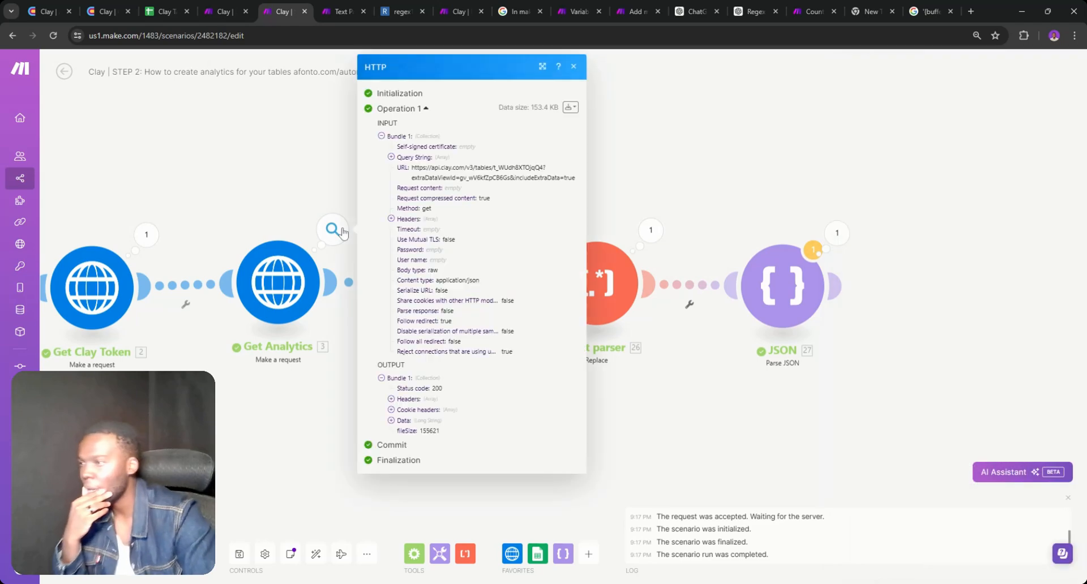
{"action": "left_click", "coordinate": [411, 422]}
{"action": "key", "text": "ctrl+f"}
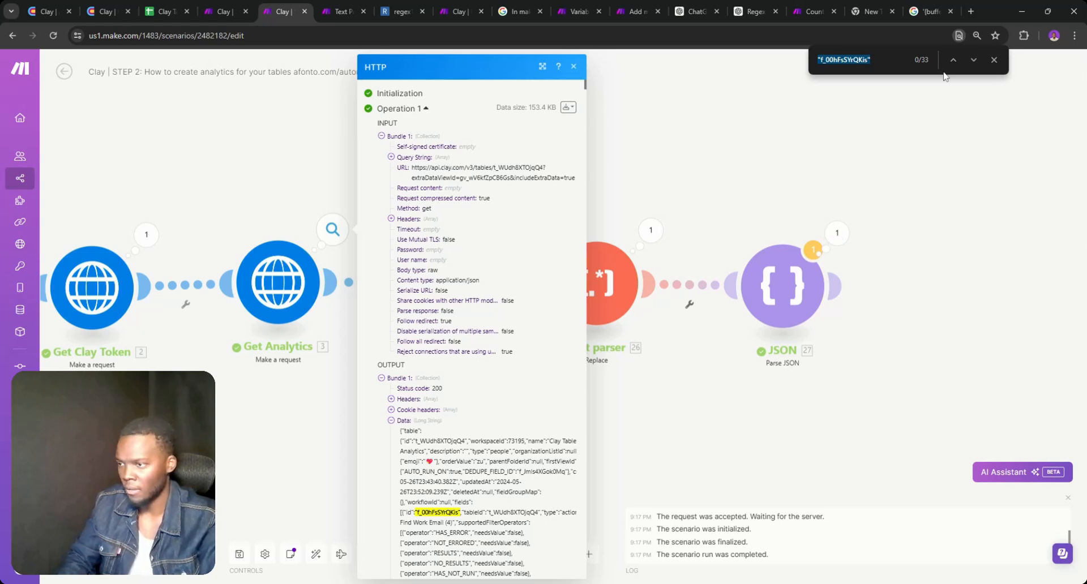
{"action": "left_click", "coordinate": [974, 61]}
{"action": "left_click", "coordinate": [974, 63]}
{"action": "left_click", "coordinate": [974, 62]}
{"action": "left_click", "coordinate": [974, 62]}
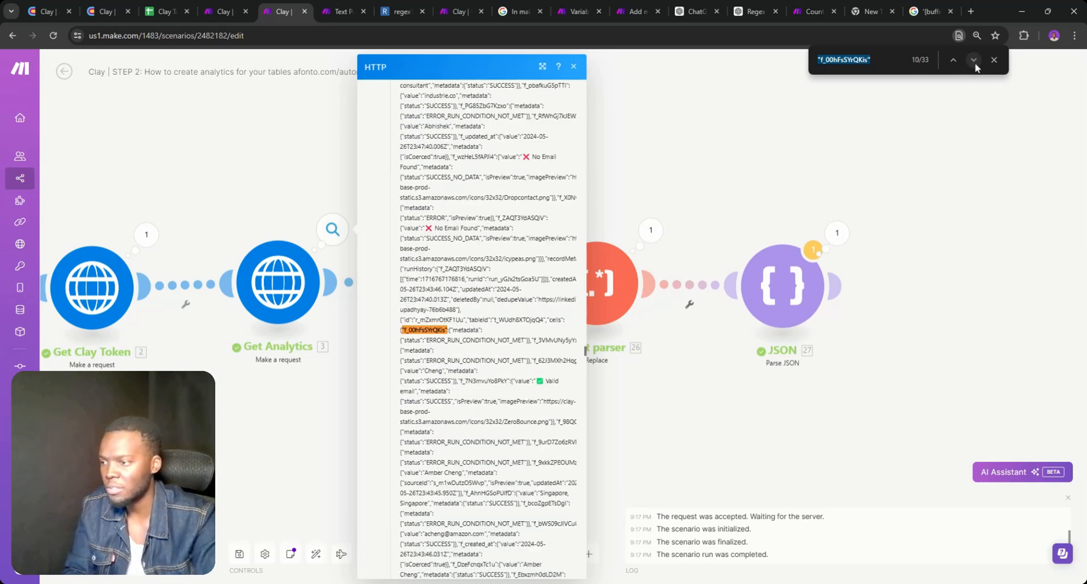
{"action": "left_click", "coordinate": [974, 62]}
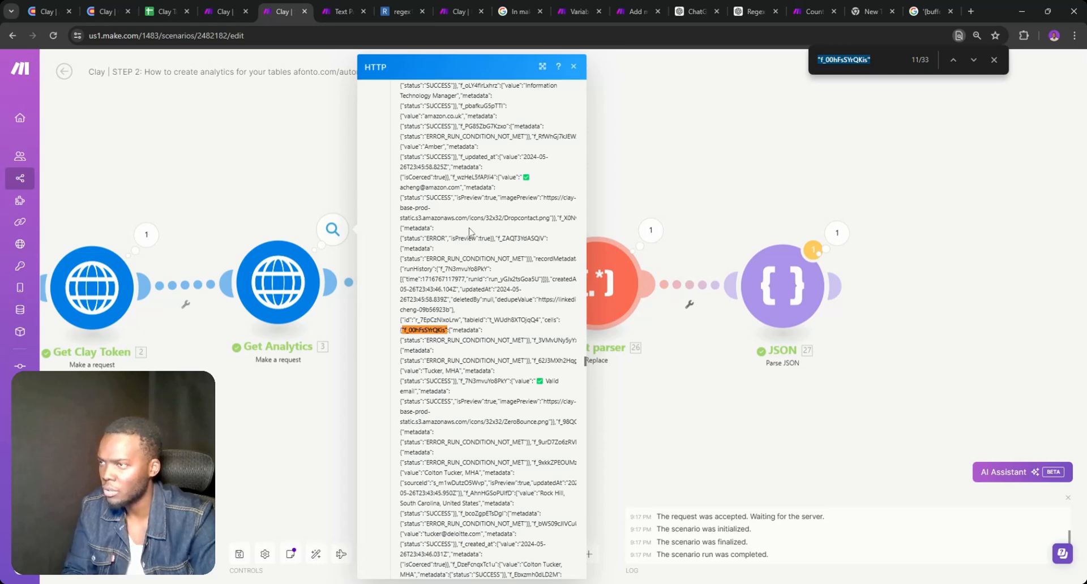
- Examine the raw record text around the eleventh match for which cells contain a value and which only metadata
{"action": "scroll", "coordinate": [472, 233], "scroll_direction": "up", "scroll_amount": 1}
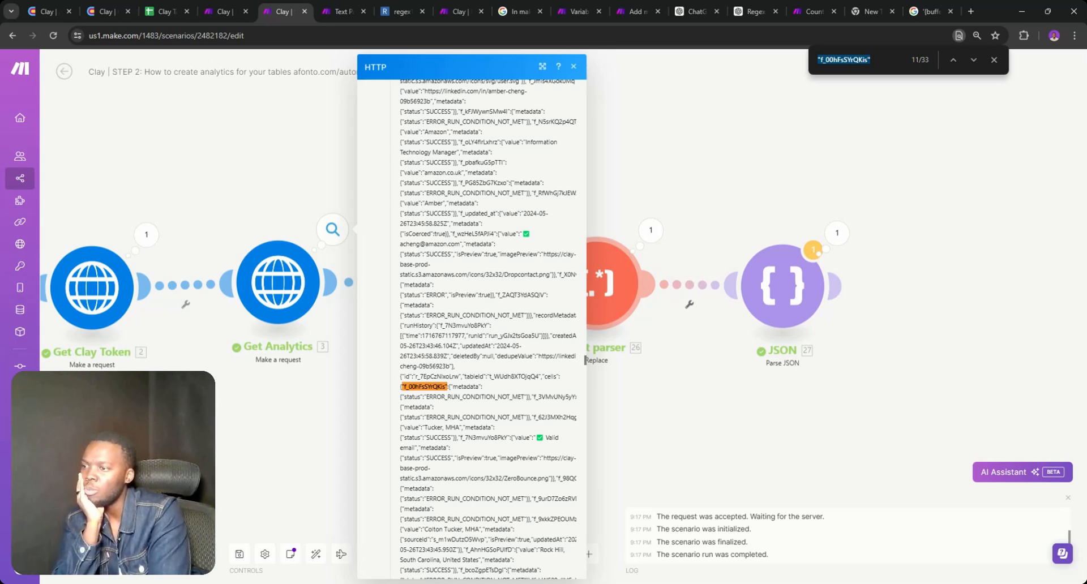
{"action": "triple_click", "coordinate": [509, 234]}
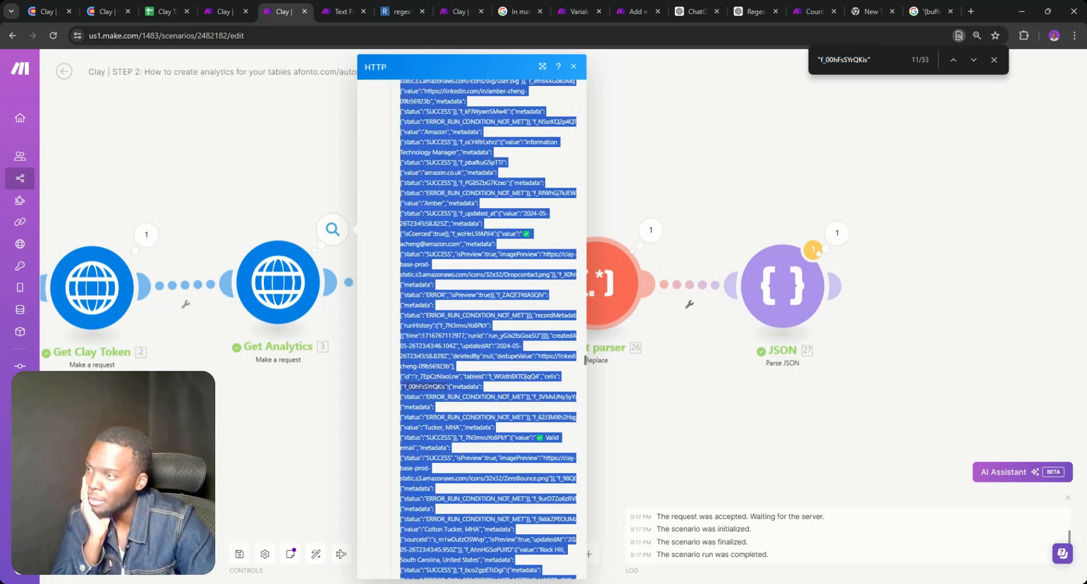
{"action": "left_click", "coordinate": [509, 233]}
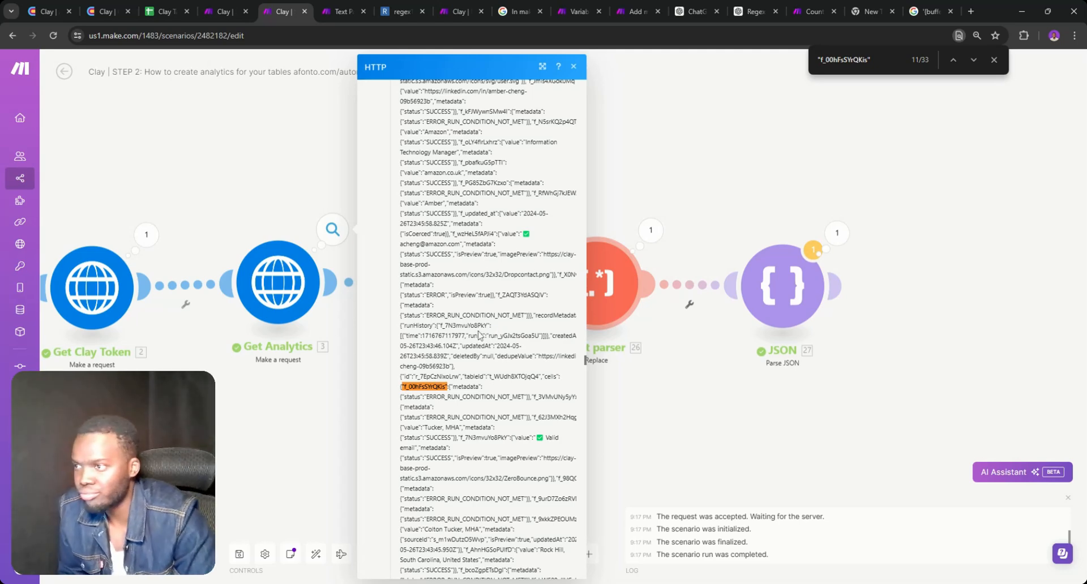
{"action": "scroll", "coordinate": [585, 360], "scroll_direction": "down", "scroll_amount": 3}
{"action": "scroll", "coordinate": [585, 362], "scroll_direction": "down", "scroll_amount": 4}
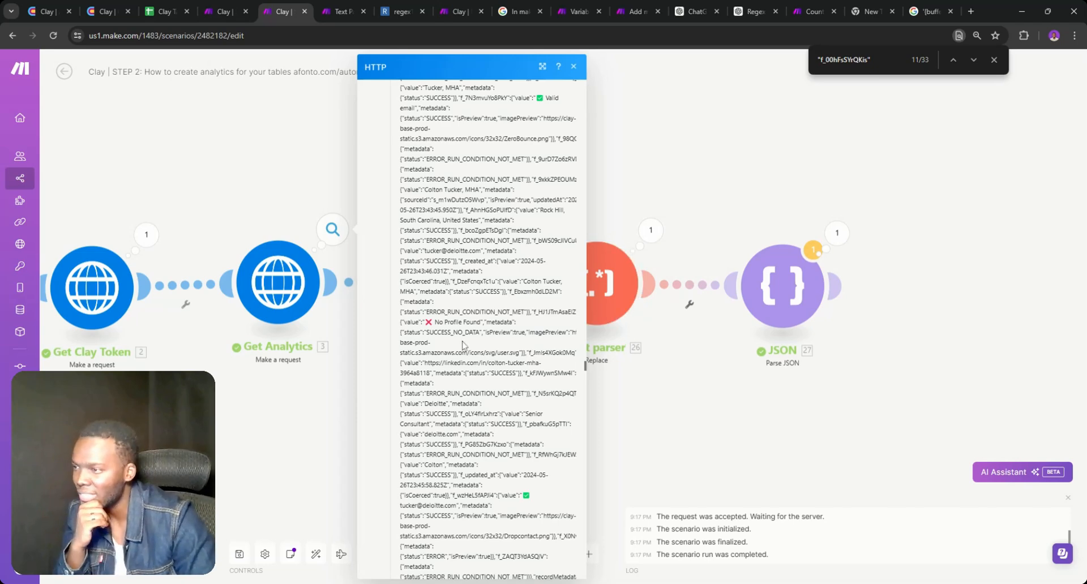
- Close the Get Analytics results and open the Parse JSON module's run results
{"action": "left_click", "coordinate": [627, 358]}
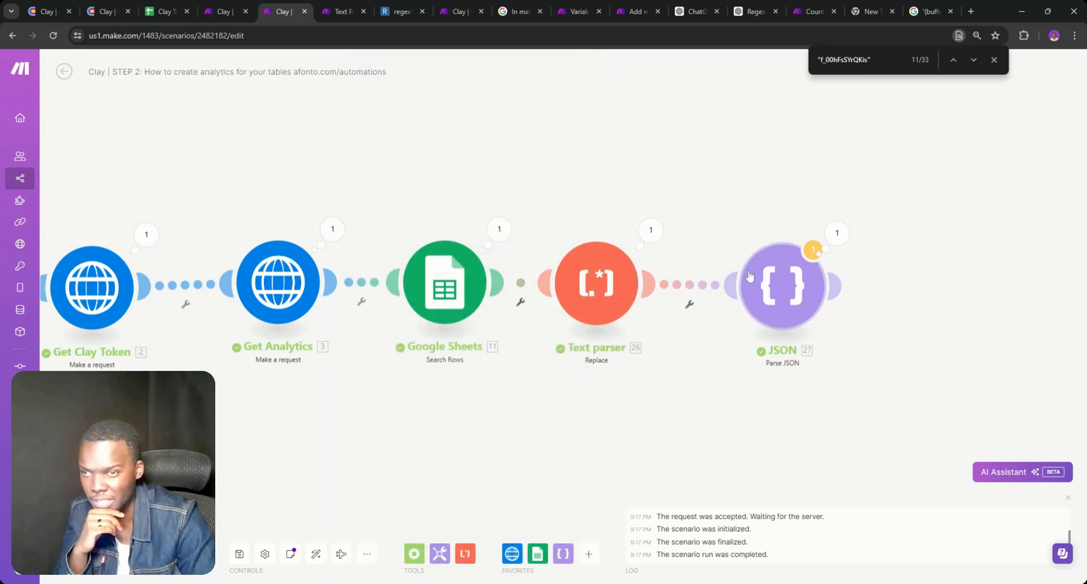
{"action": "left_click", "coordinate": [772, 279]}
{"action": "left_click", "coordinate": [827, 235]}
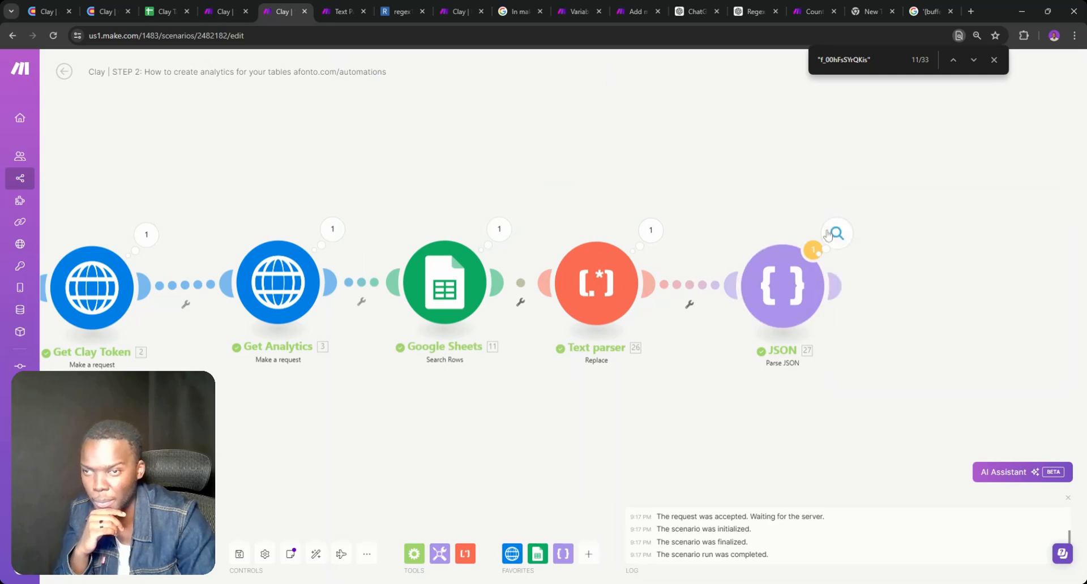